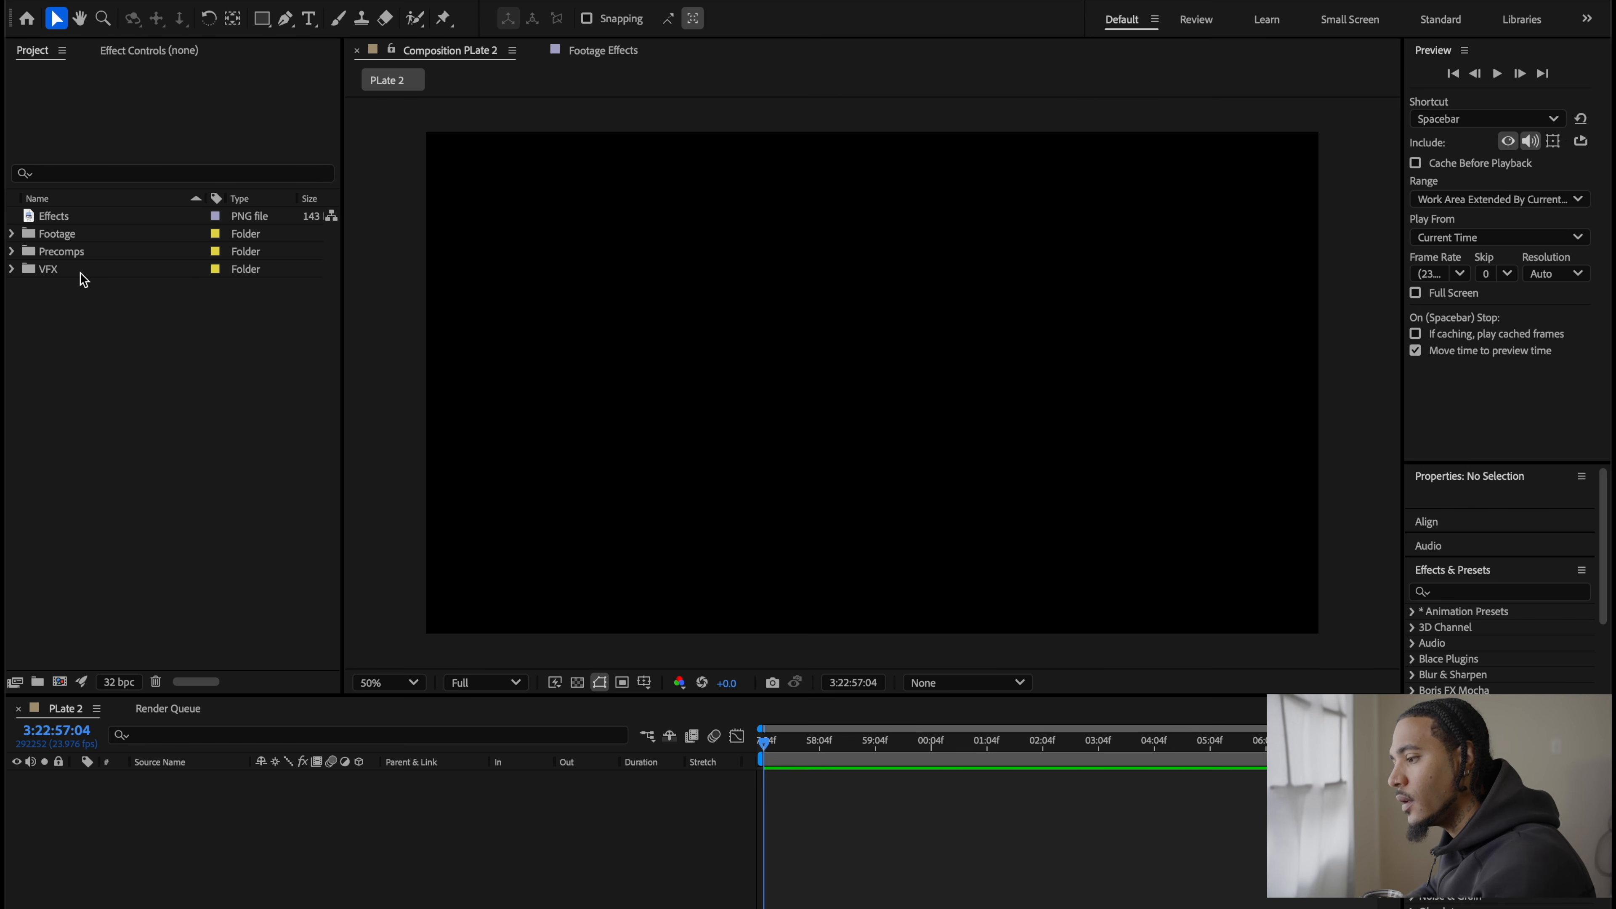
Step: Delete the existing PLate 2 composition from the Footage folder
left_click(13, 235)
left_click(12, 234)
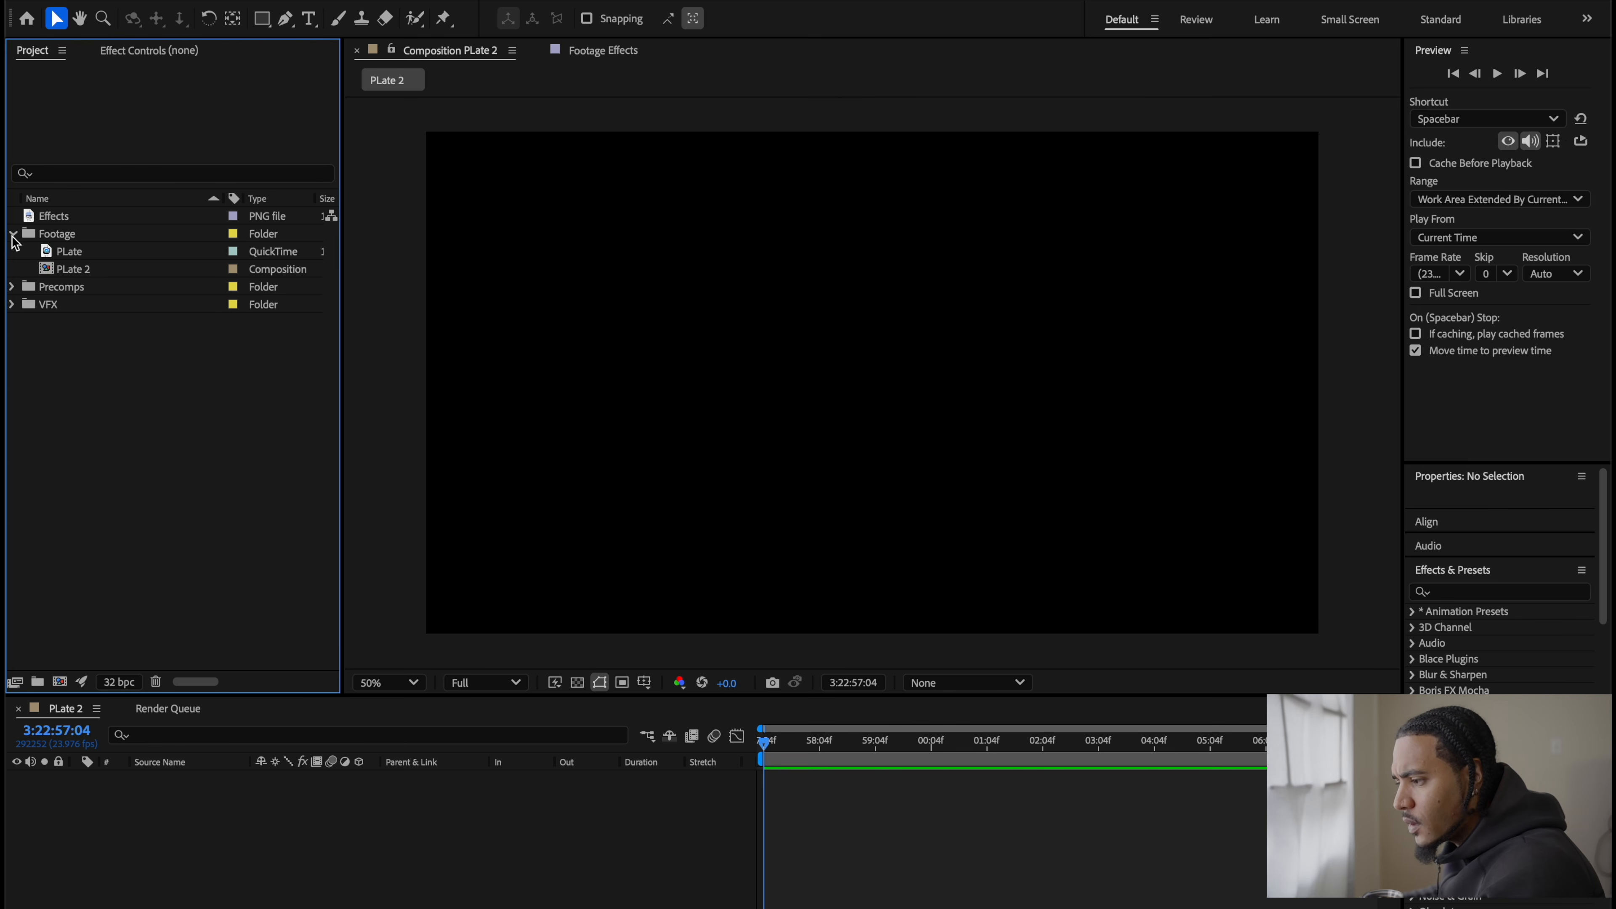
left_click(66, 235)
left_click(79, 268)
key("Delete")
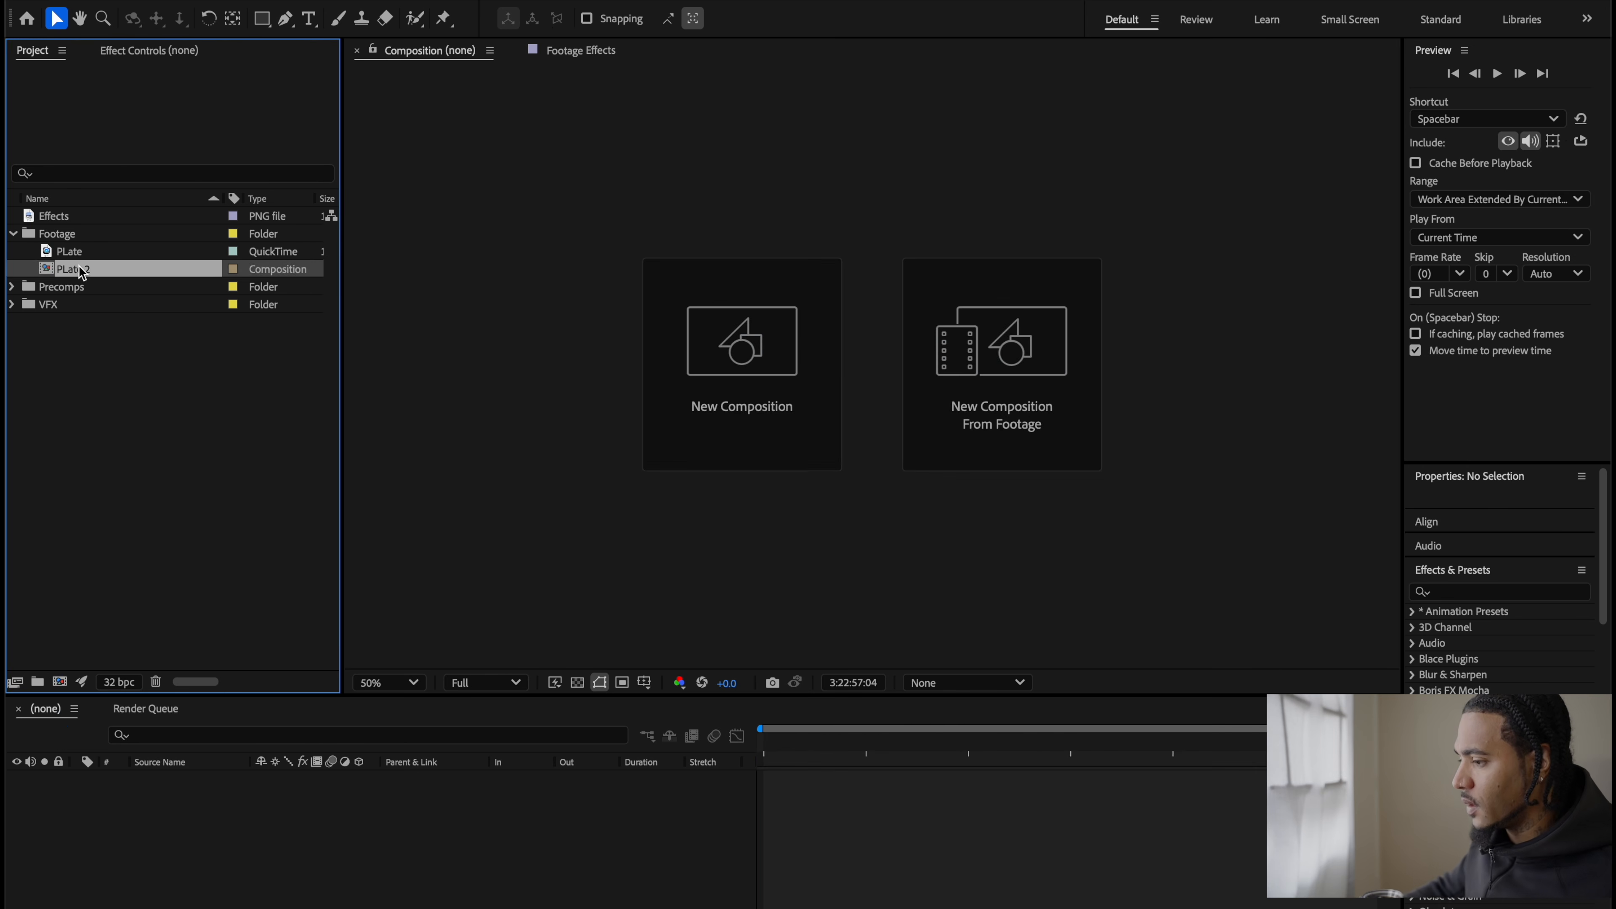
Step: Create a new composition from the PLate footage and rename it PLate 1
left_click(111, 250)
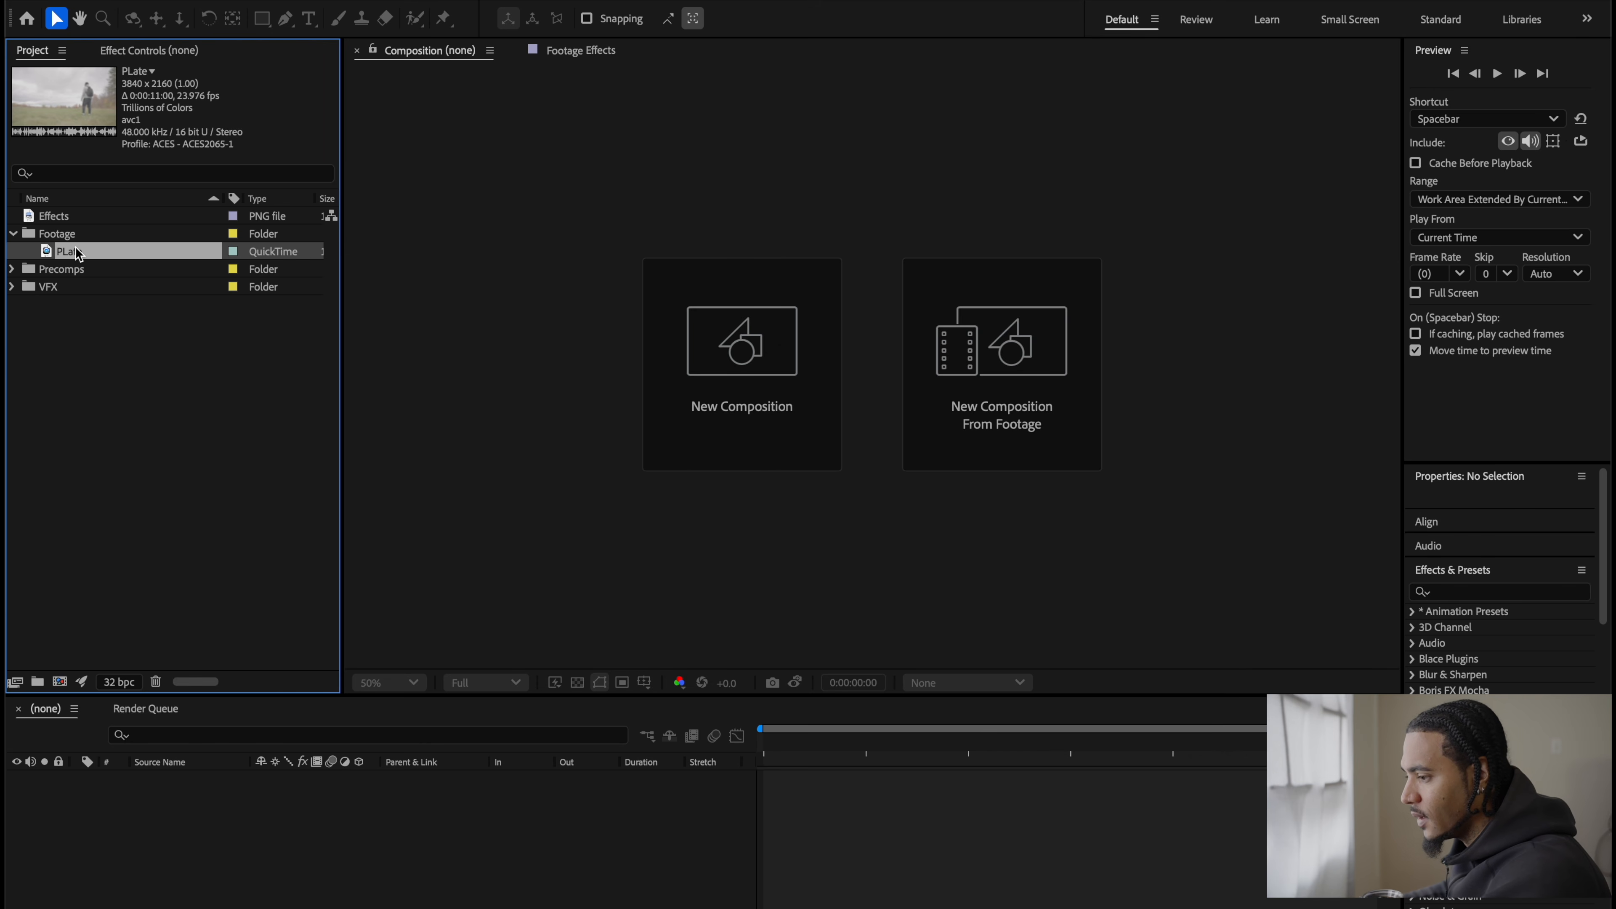
left_click_drag(66, 257, 60, 681)
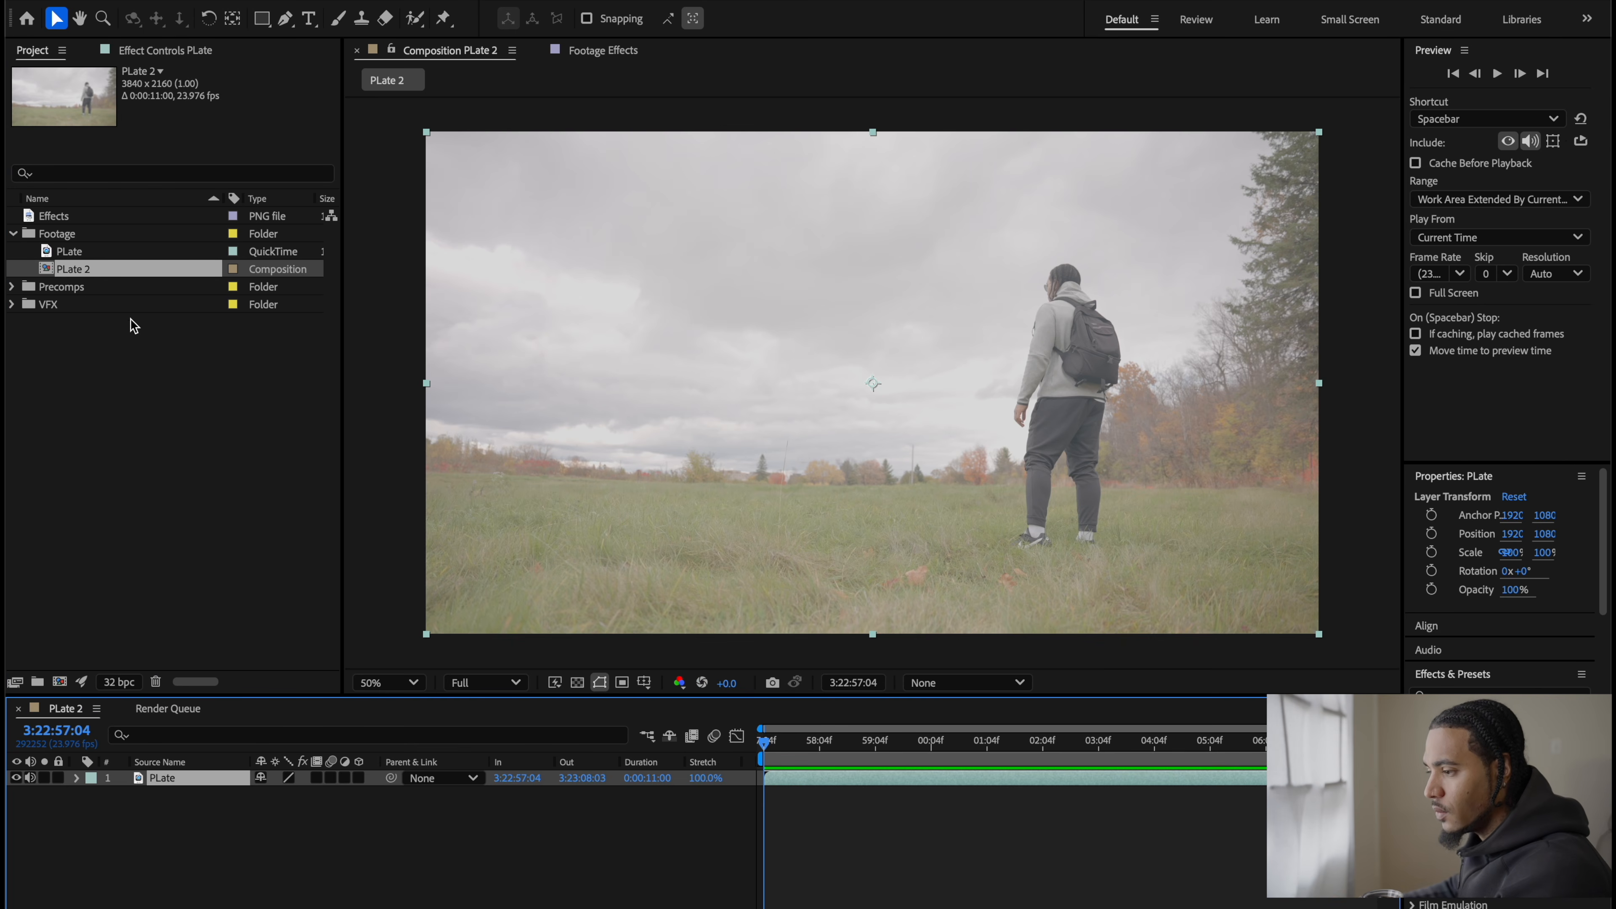
right_click(81, 272)
left_click(159, 615)
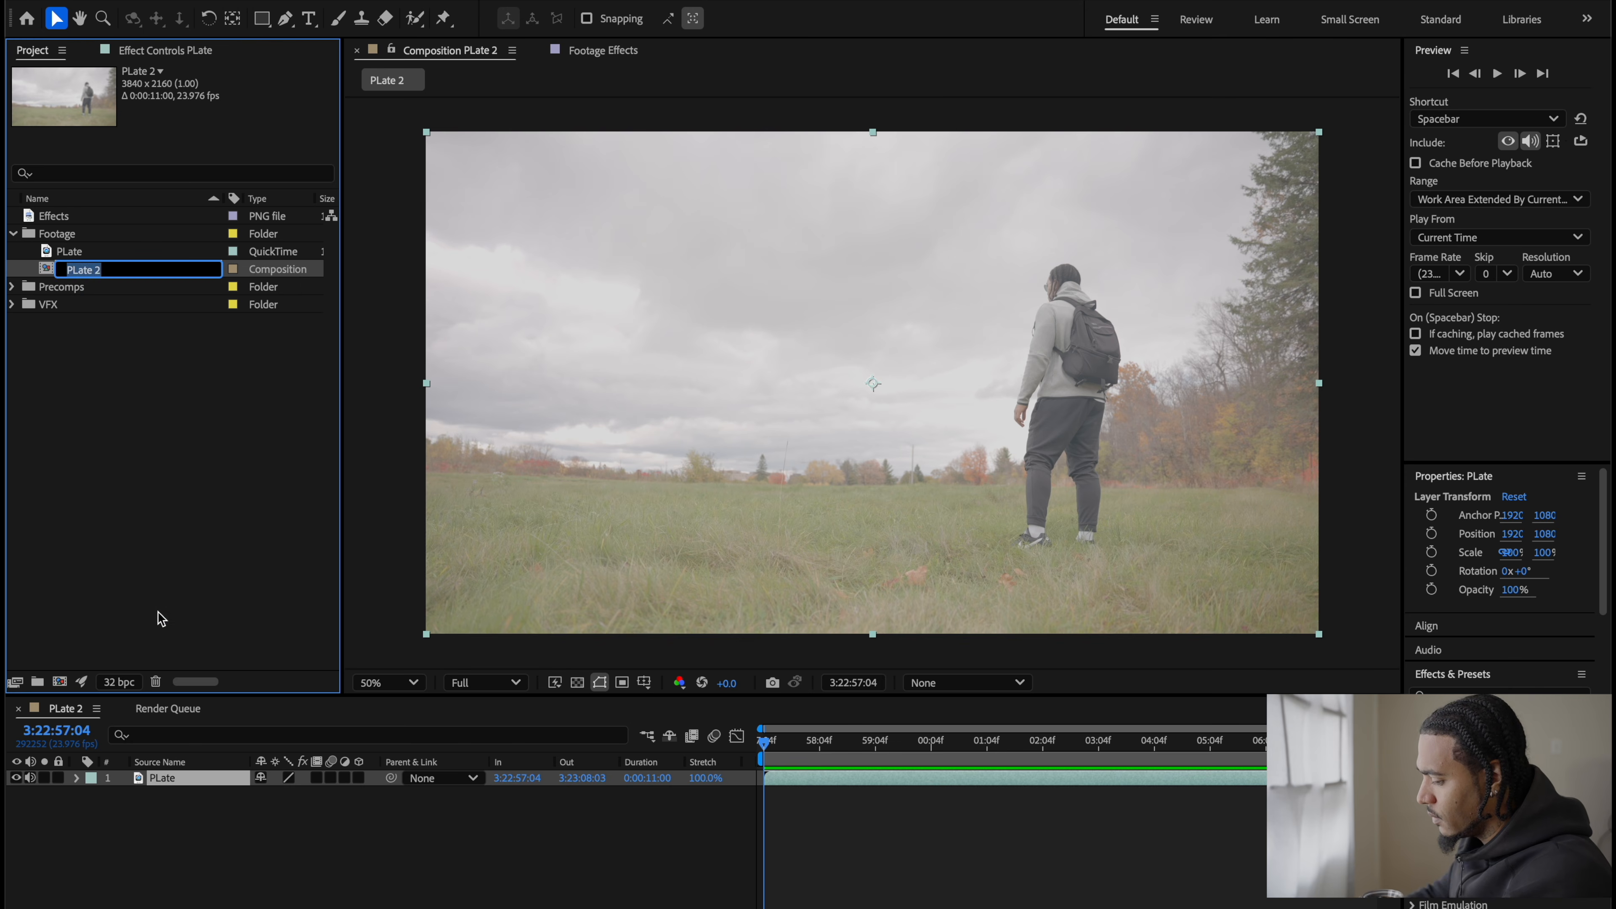
type("PLate 1")
key("Return")
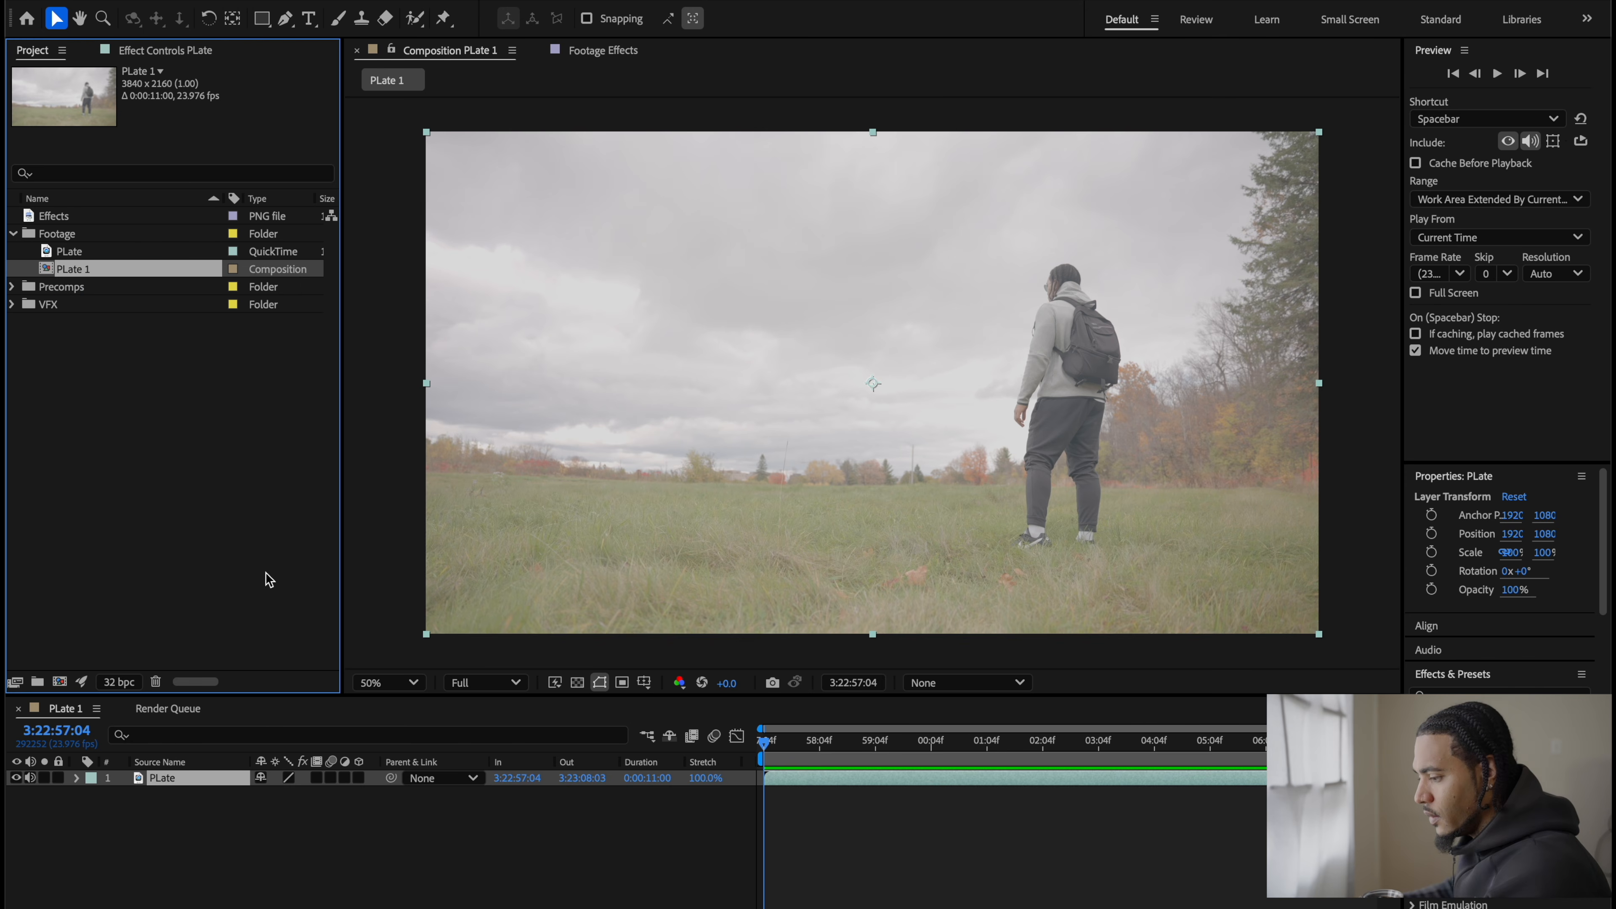
Step: Apply the Levels effect to the PLate layer with Input Black at 0.3451 and Input White at 0.8941
mouse_move(783, 742)
left_mouse_down()
mouse_move(1300, 743)
mouse_move(764, 743)
left_mouse_up()
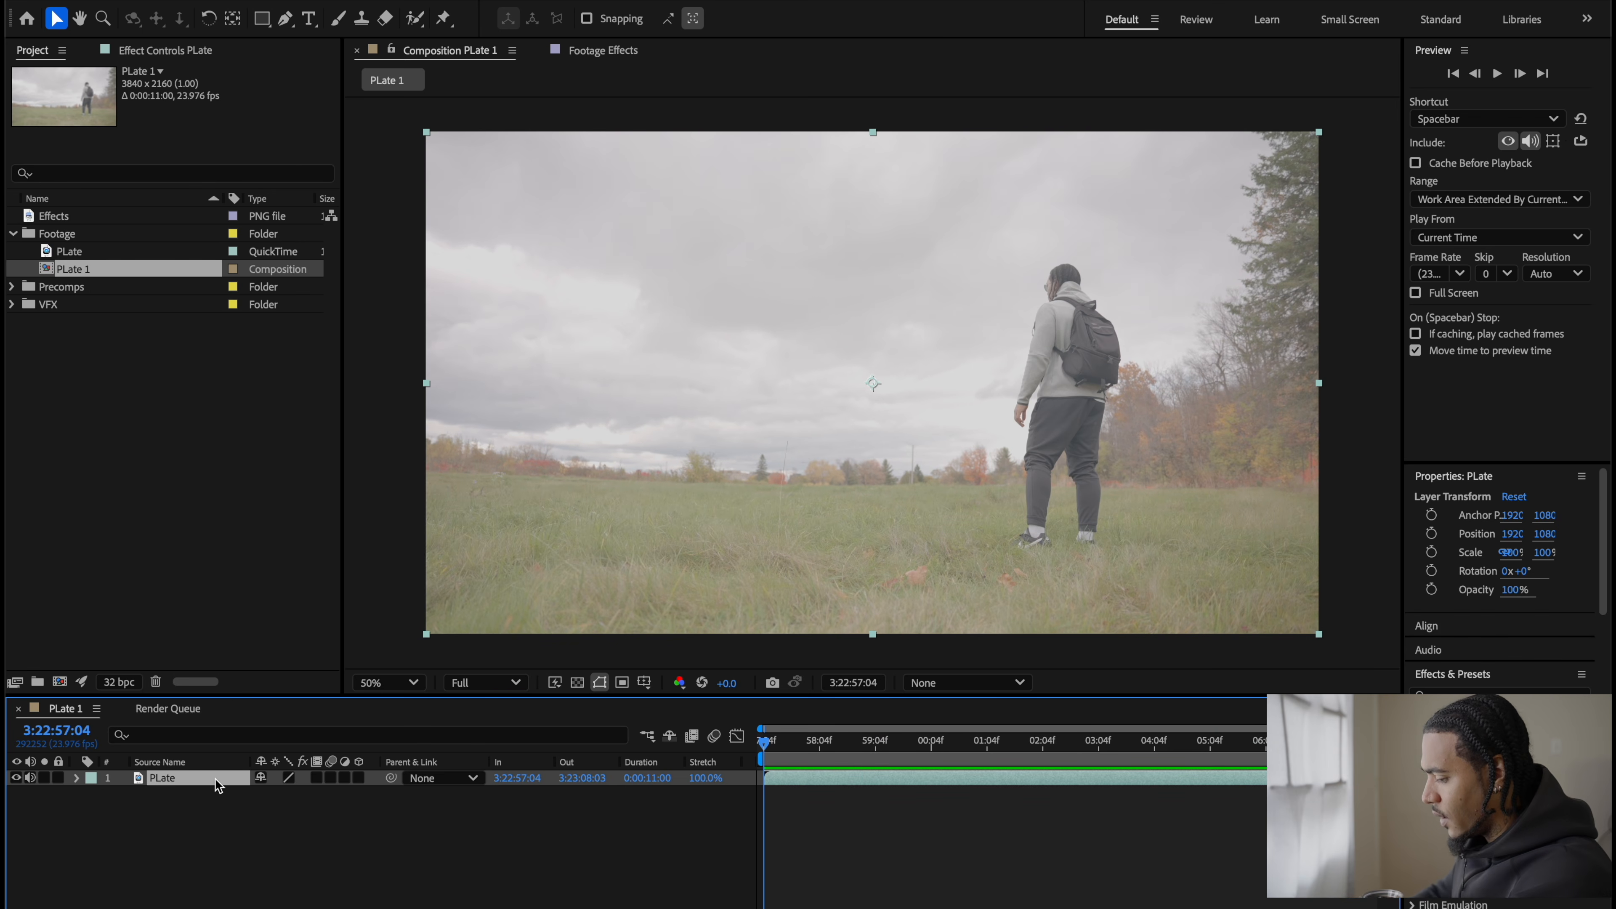
key("ctrl+space")
type("levels")
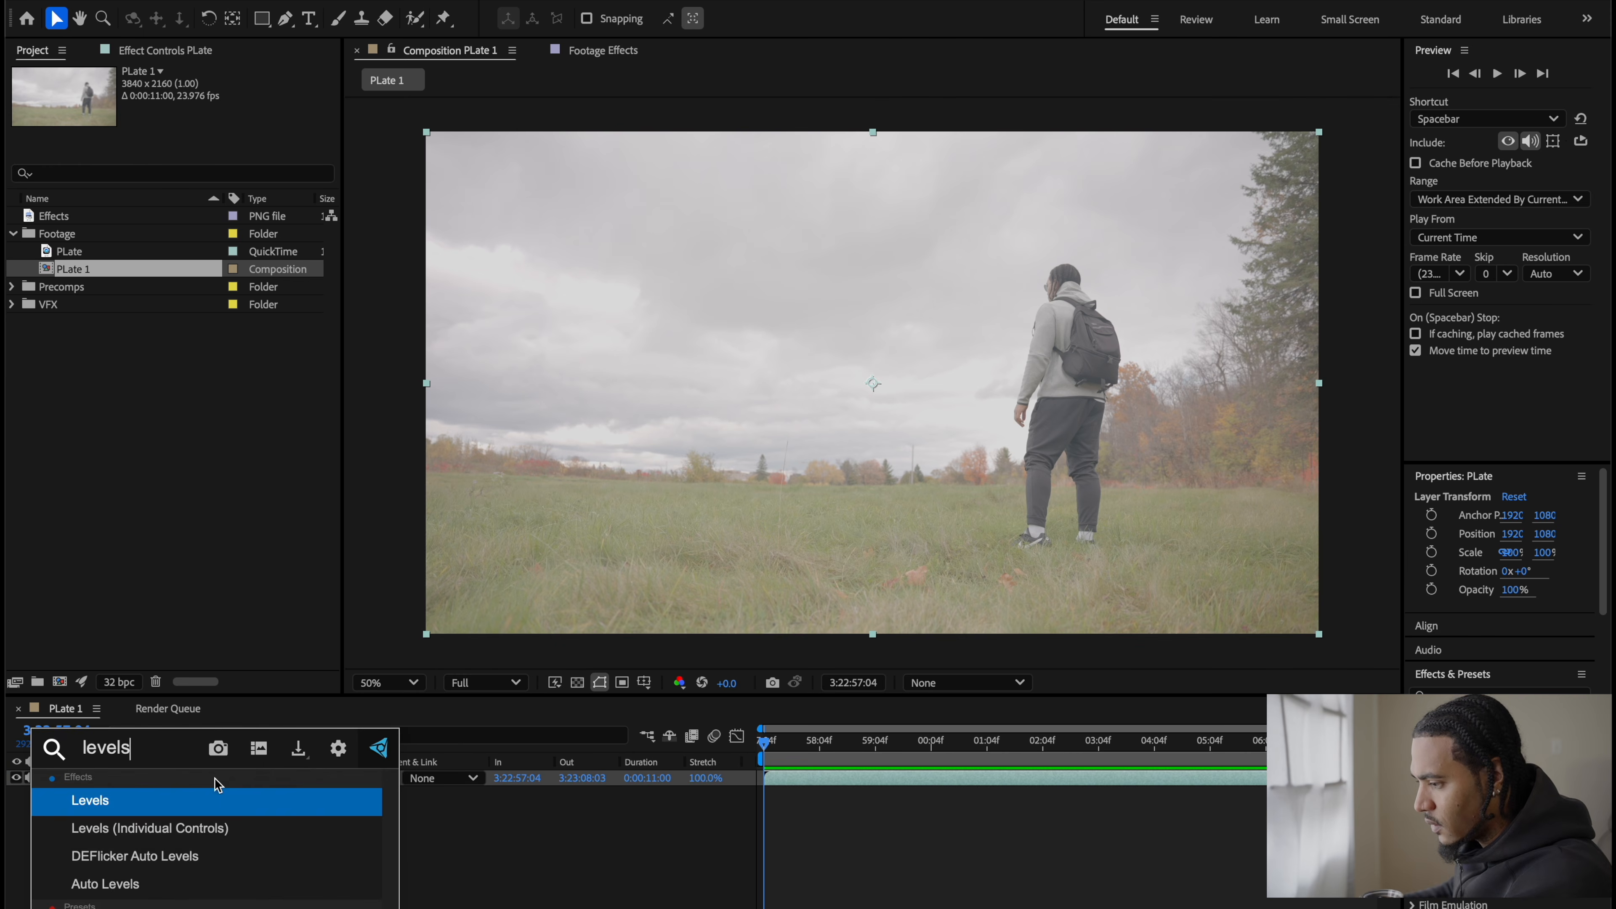
key("Return")
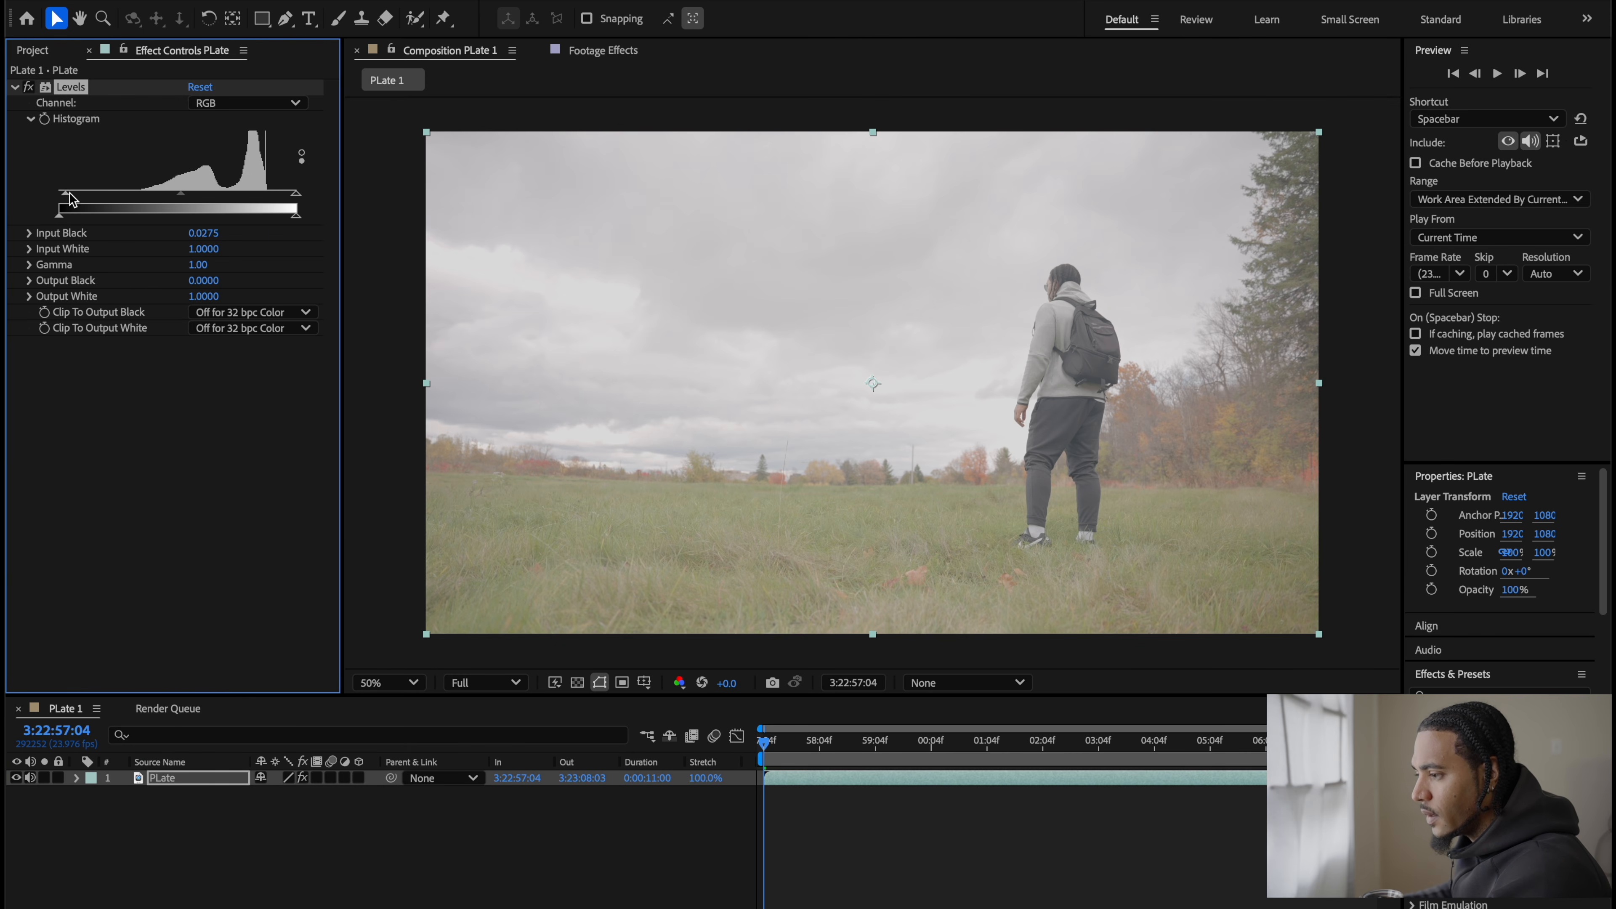
left_click_drag(60, 193, 141, 194)
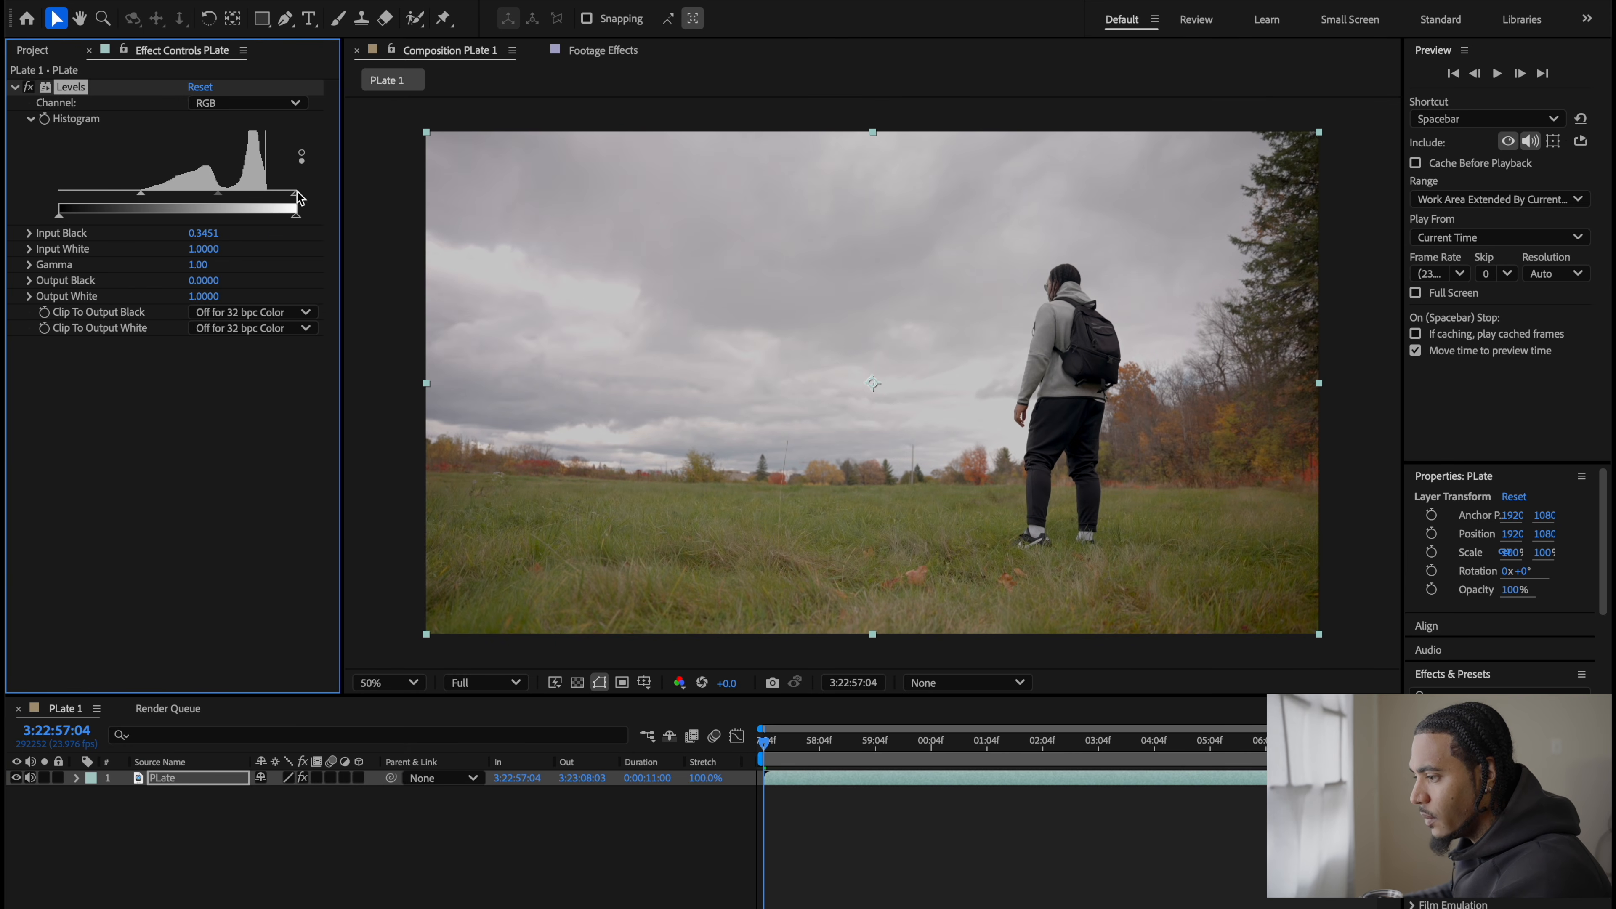
left_click_drag(296, 193, 272, 197)
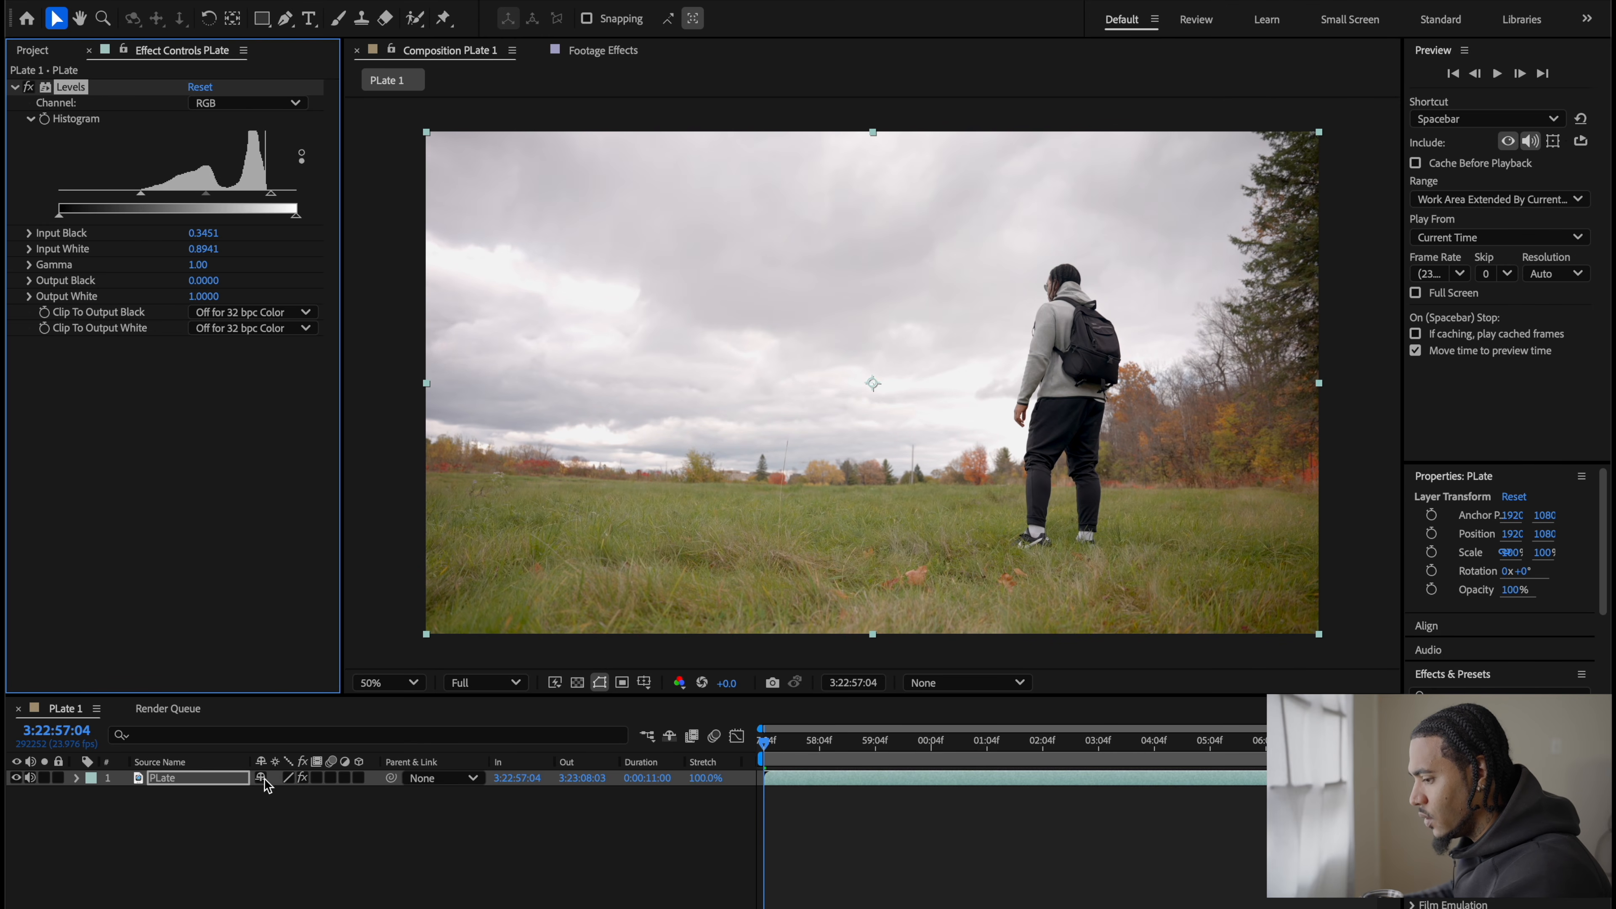
Step: Duplicate the PLate layer and rename the upper copy Track
left_click(212, 783)
key("ctrl+d")
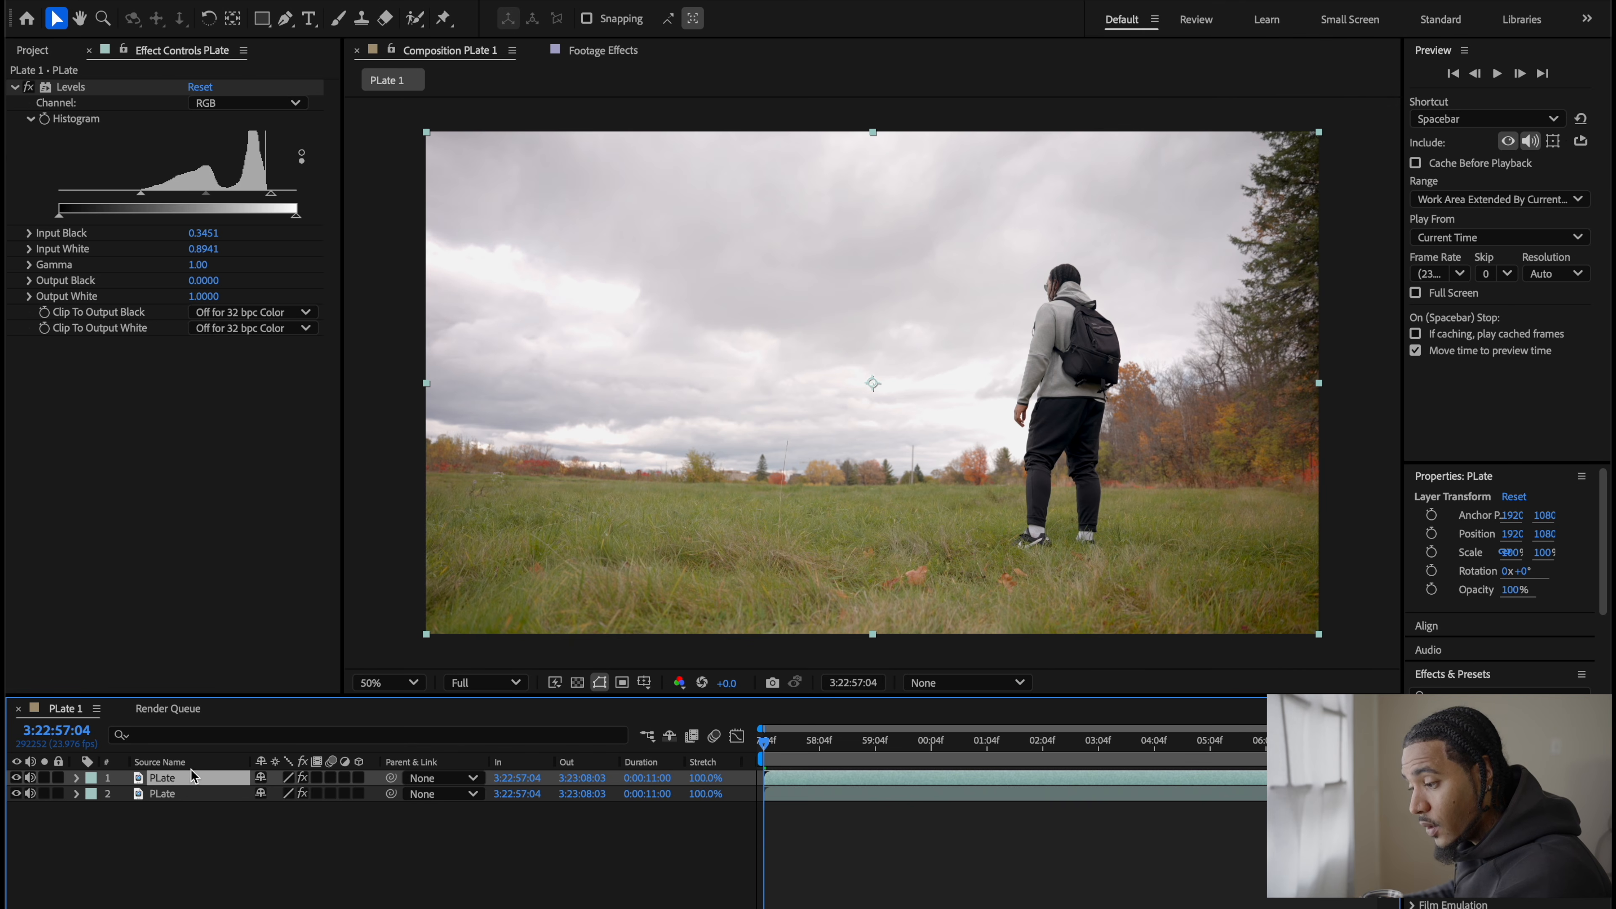
right_click(168, 776)
left_click(210, 907)
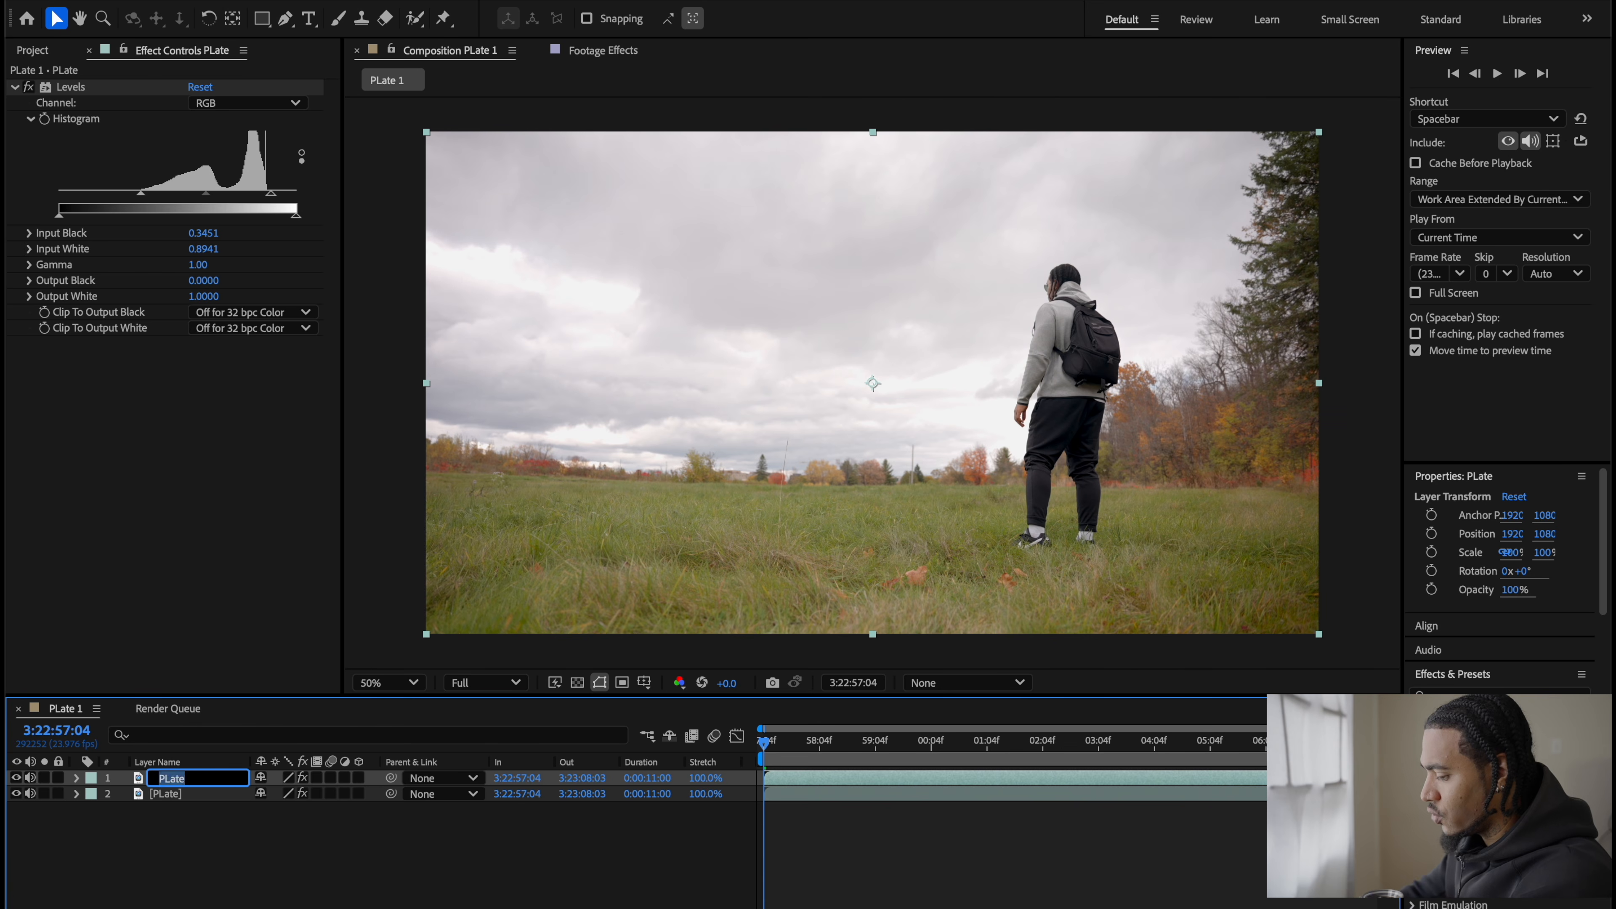
type("Track\\")
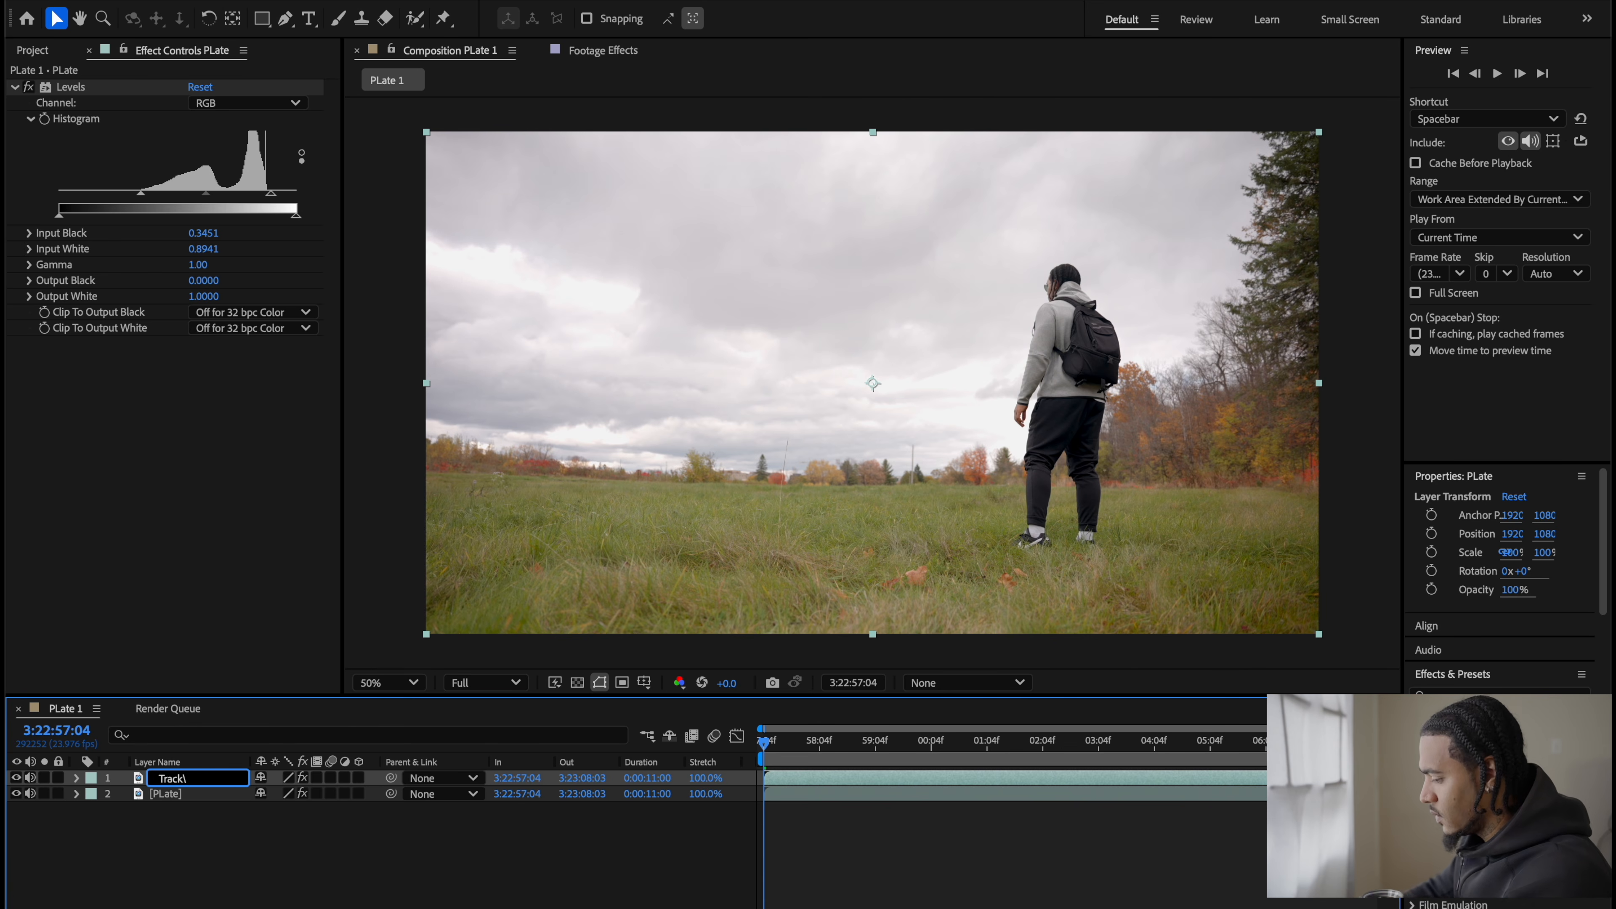
key("Return")
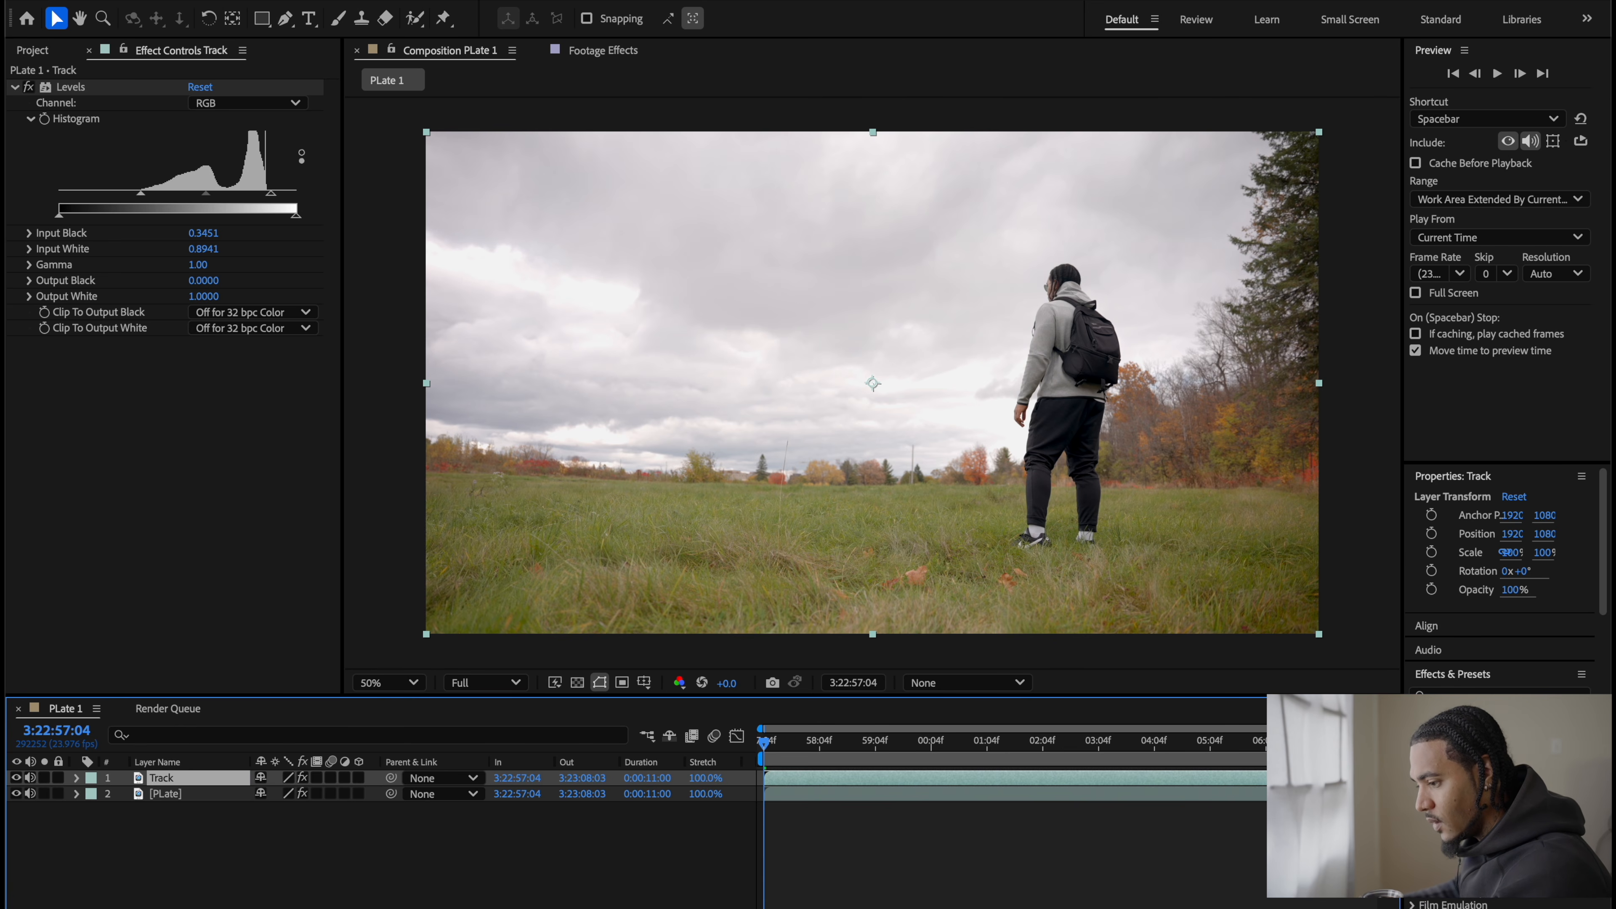
Step: Hide the original PLate layer and pre-compose Track as Track Comp 1, moving all attributes into the new composition
left_click(16, 793)
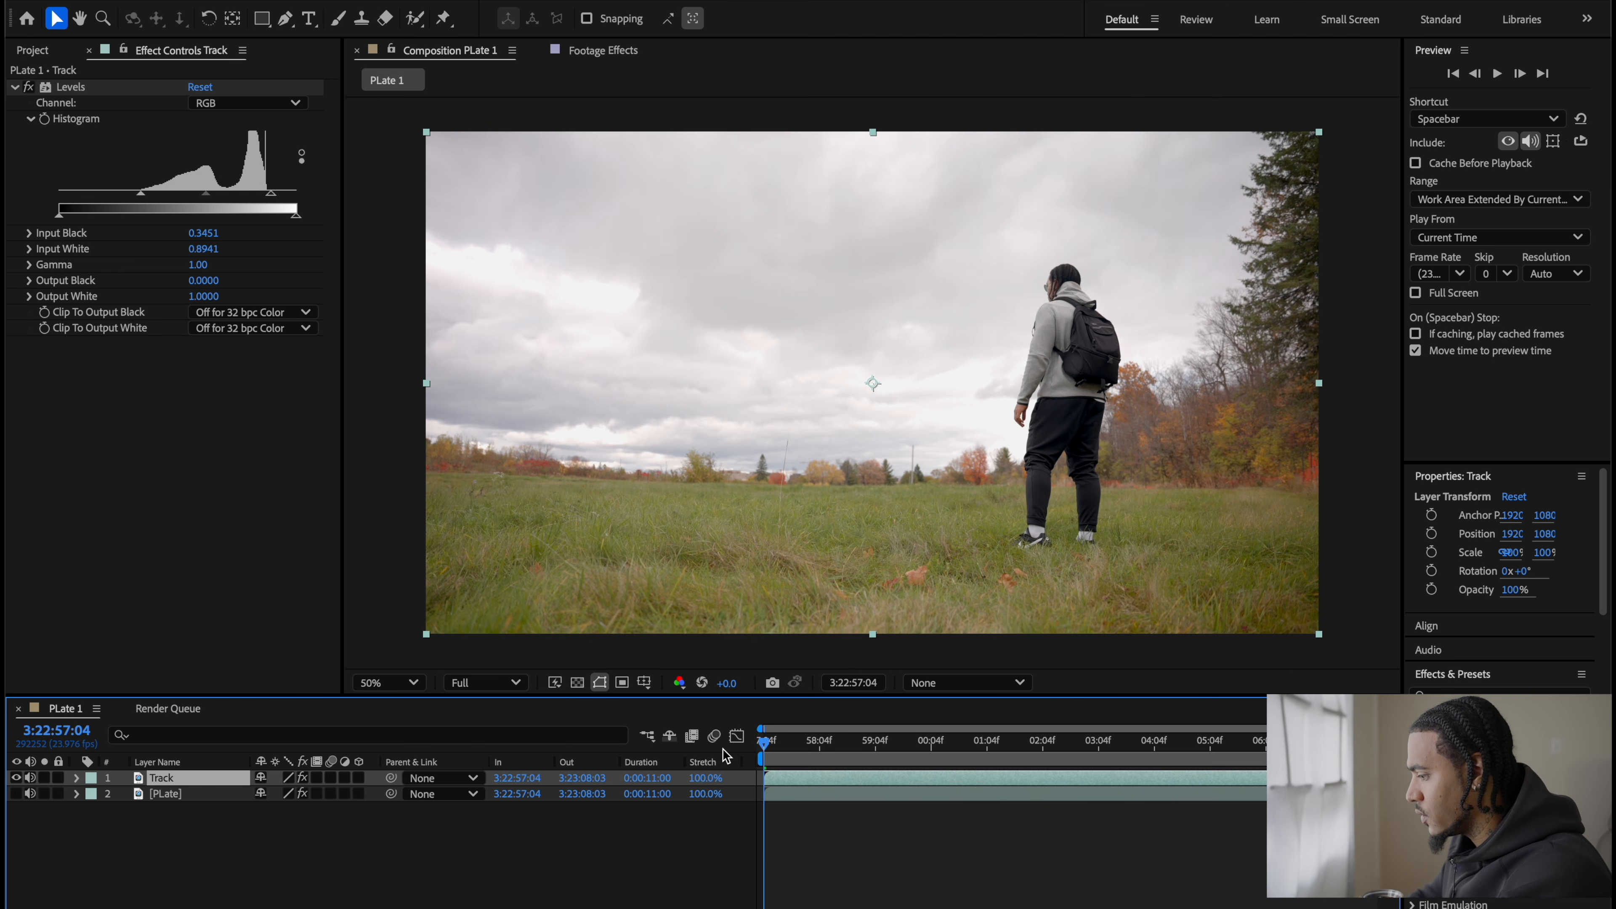
key("ctrl+shift+c")
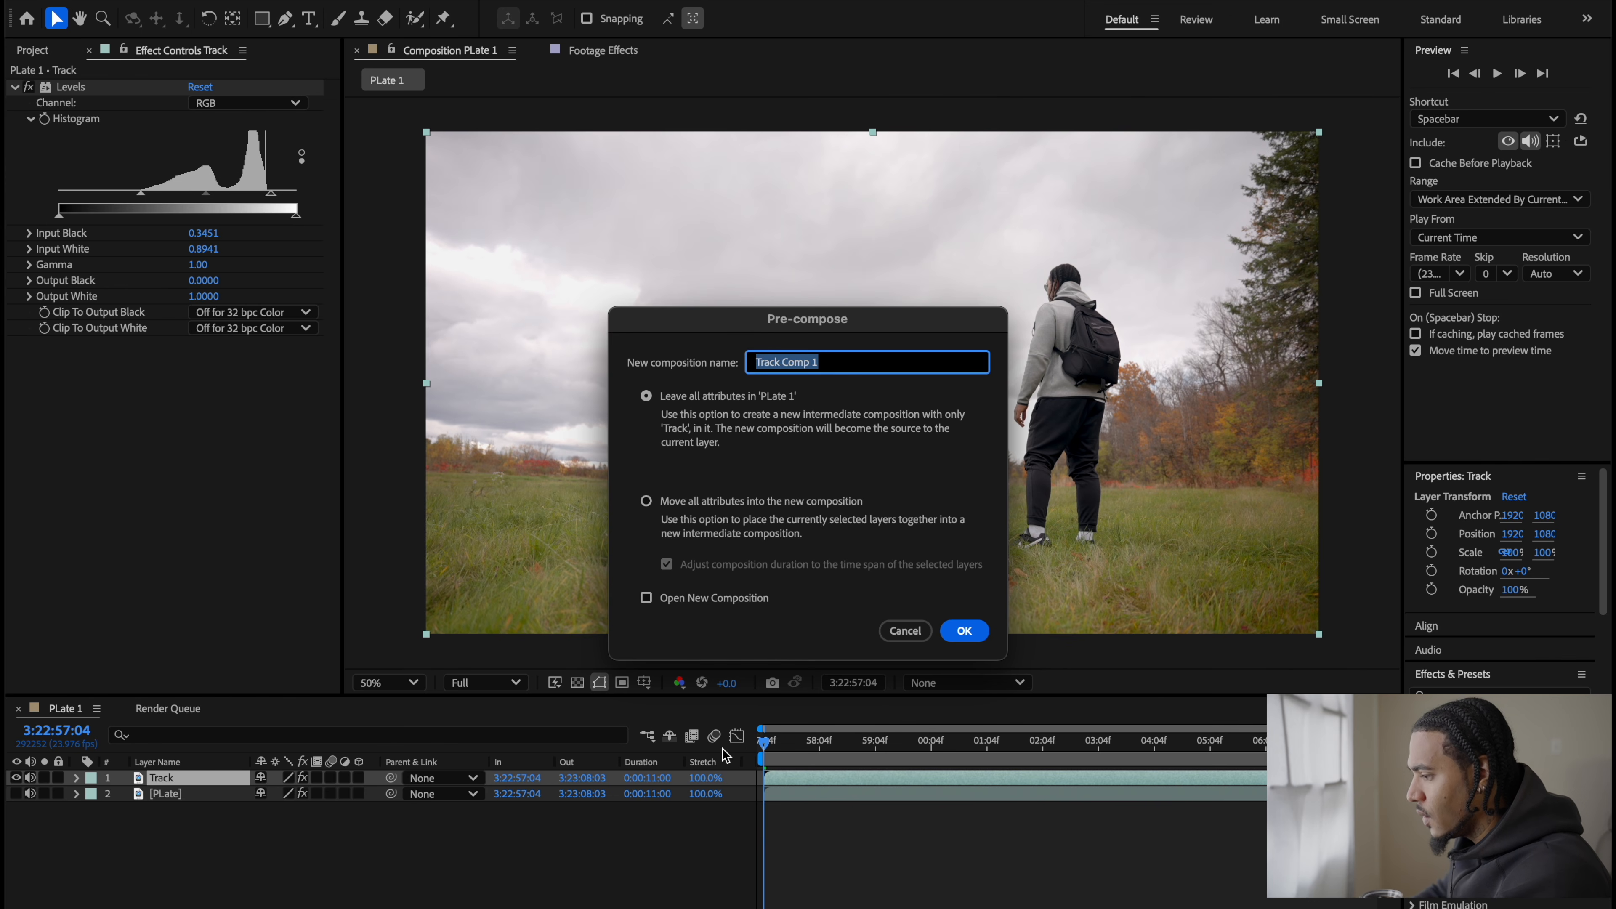
left_click(646, 501)
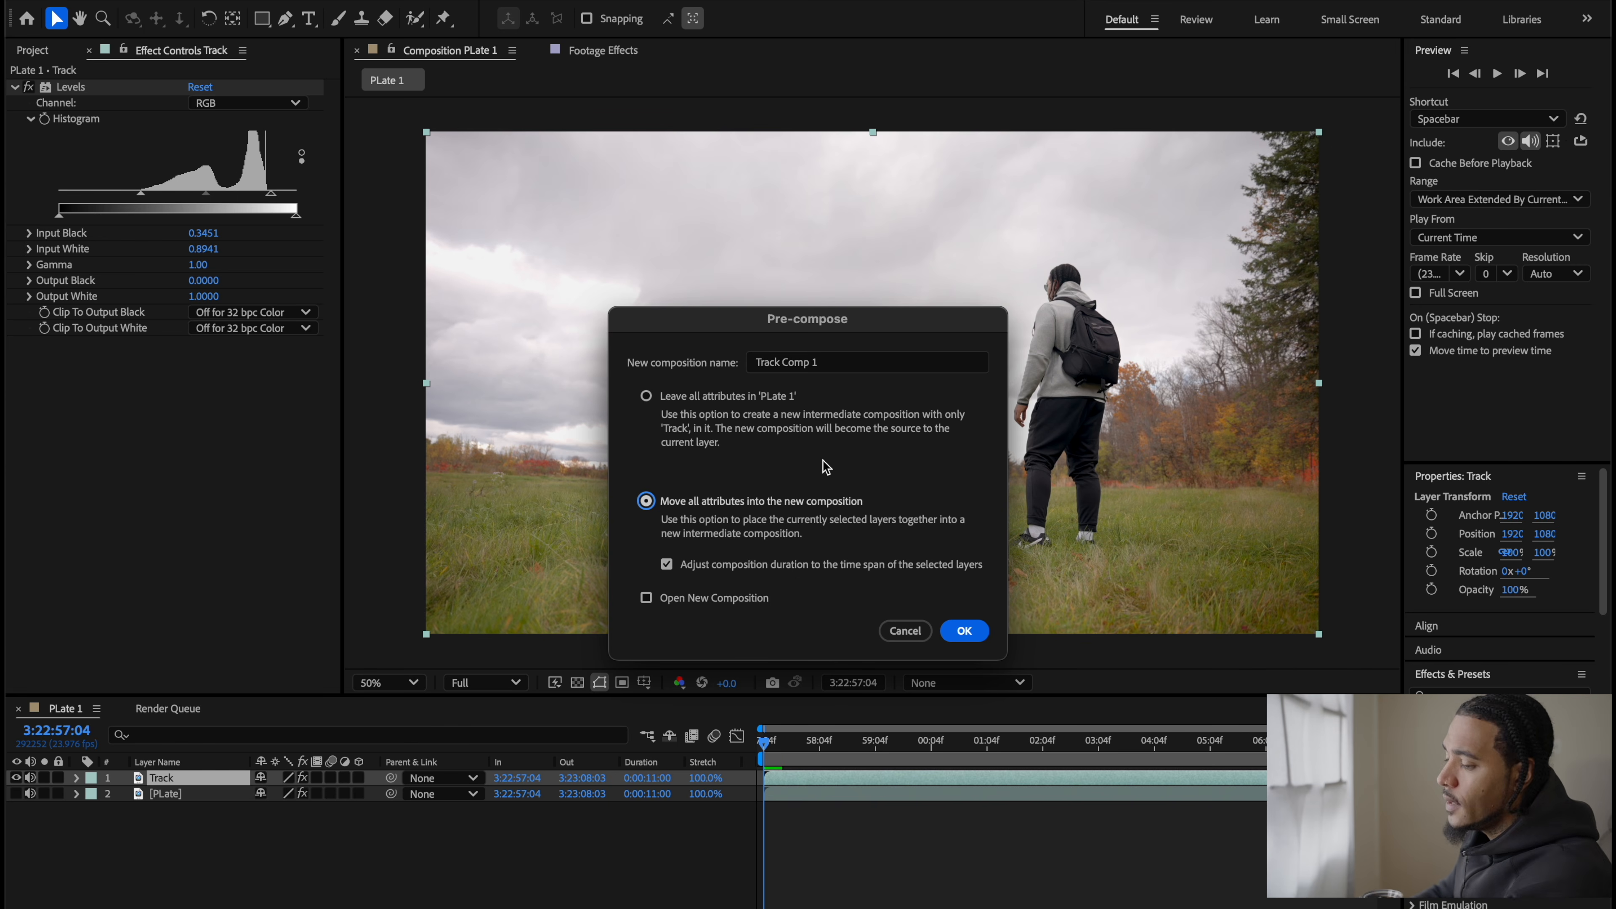
key("Return")
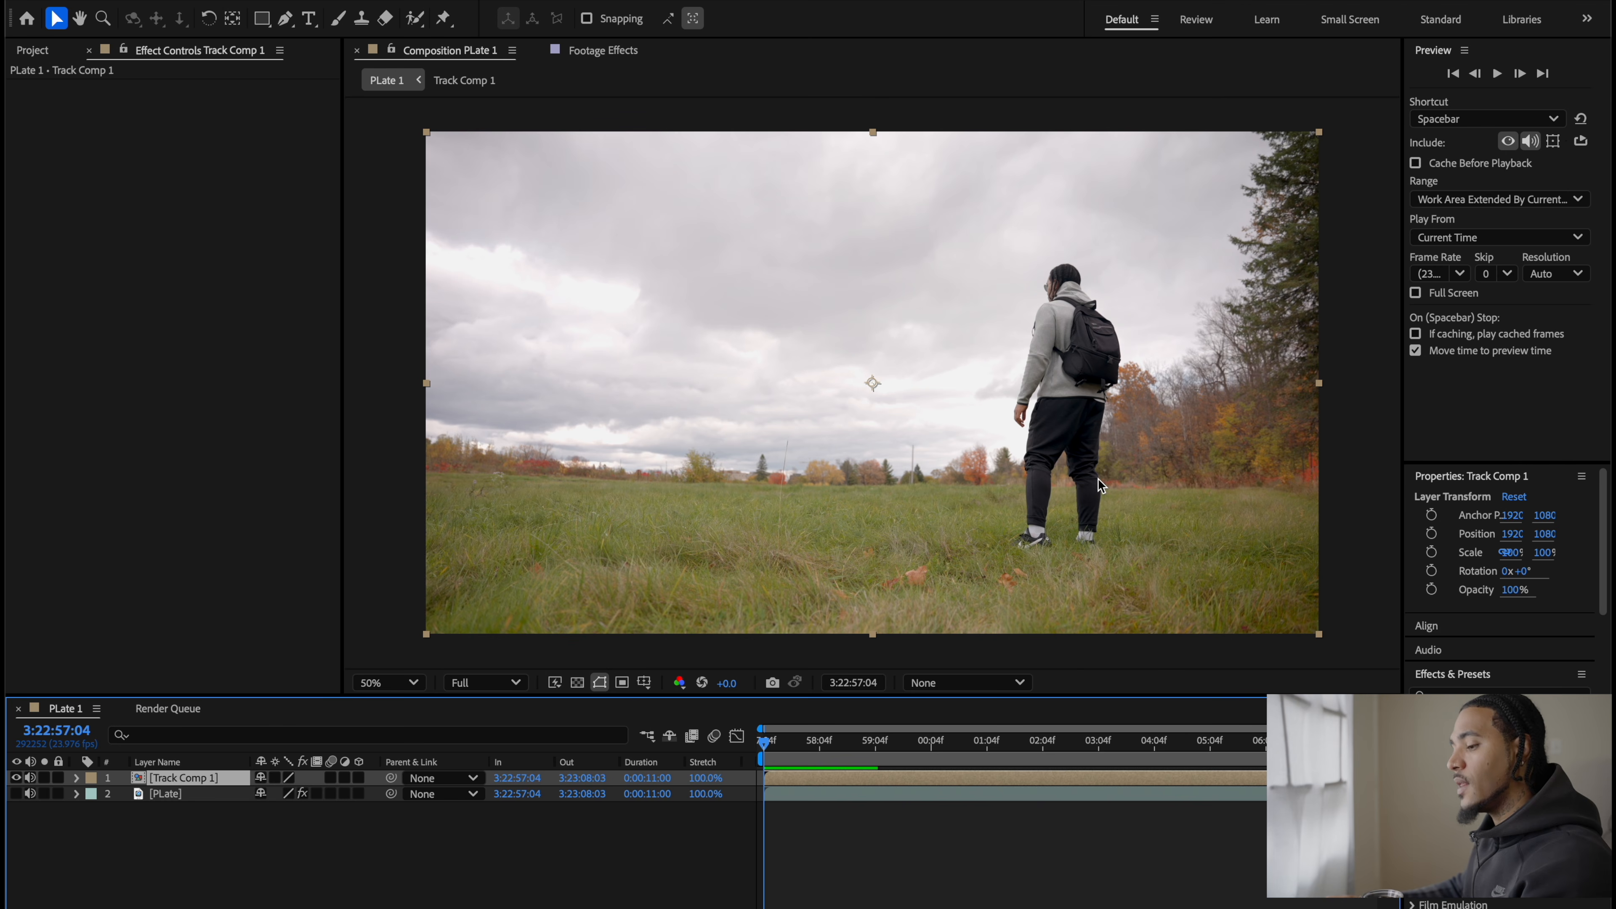
Step: Start 3D camera tracking on the Track Comp 1 layer
right_click(201, 776)
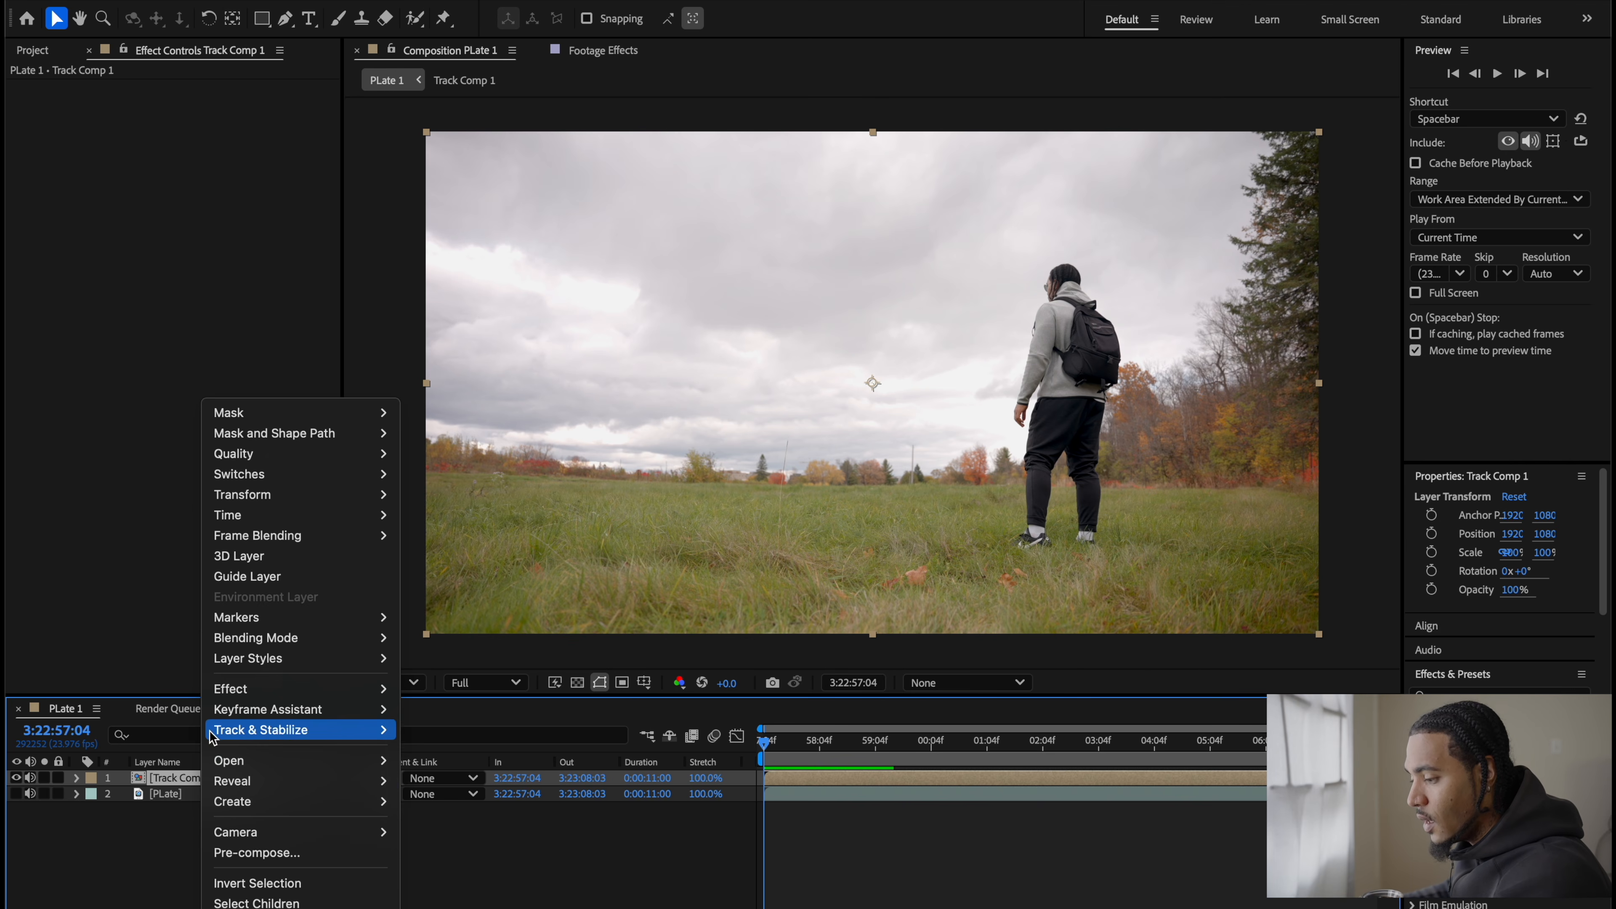
mouse_move(295, 730)
left_click(447, 730)
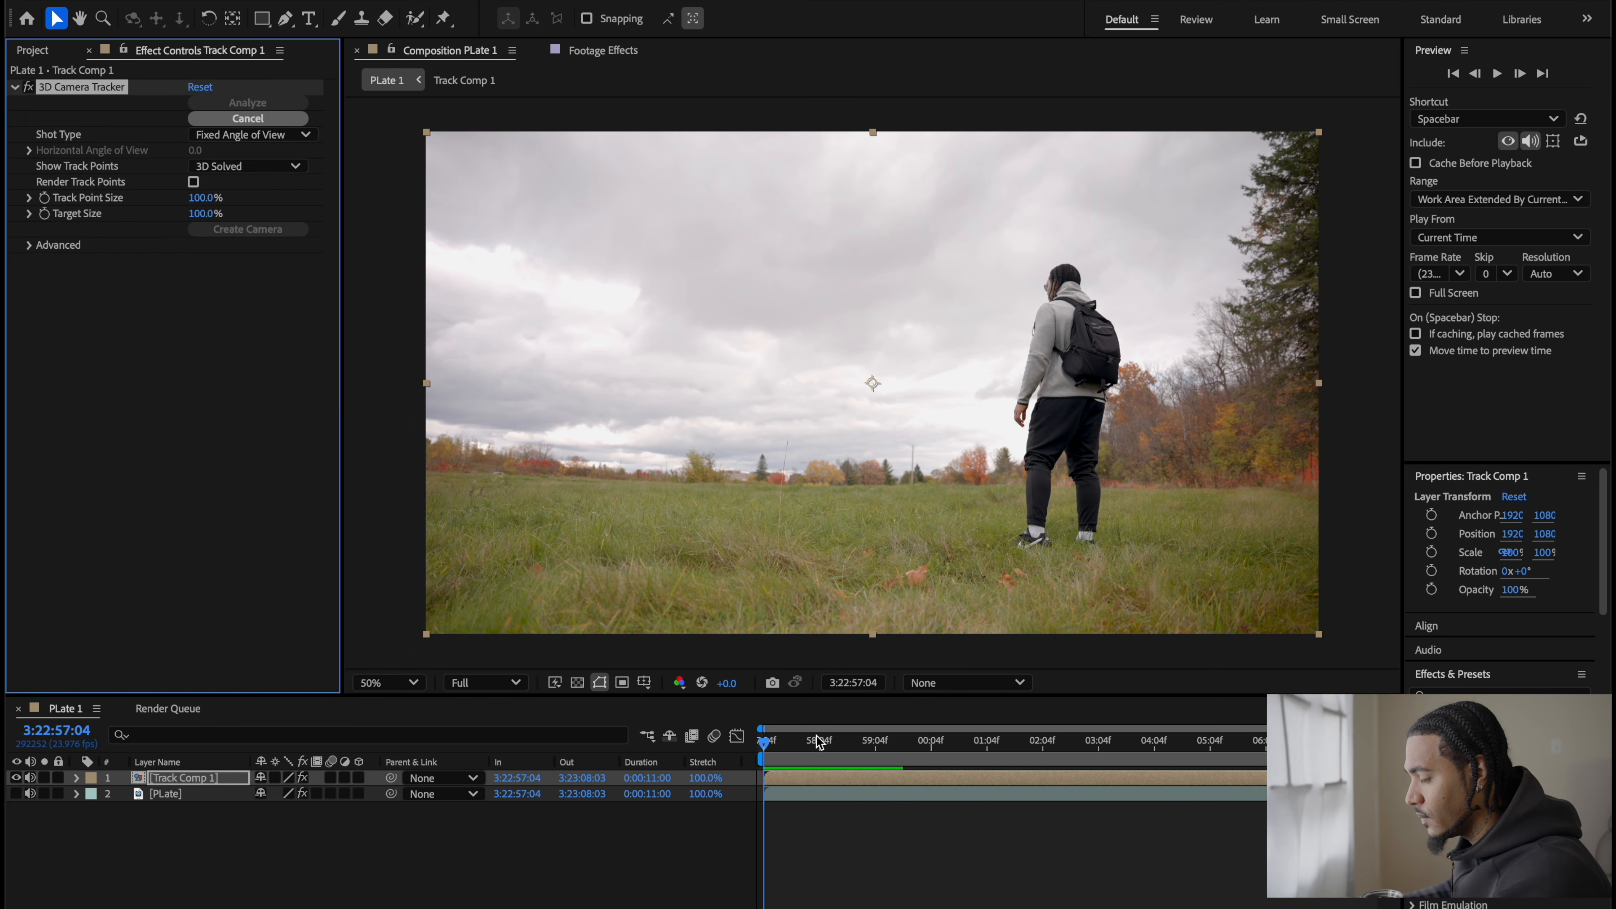
Step: Split the Track Comp 1 and PLate layers at 3:22:59:18 and again at 3:23:04:04
left_click_drag(818, 742, 907, 761)
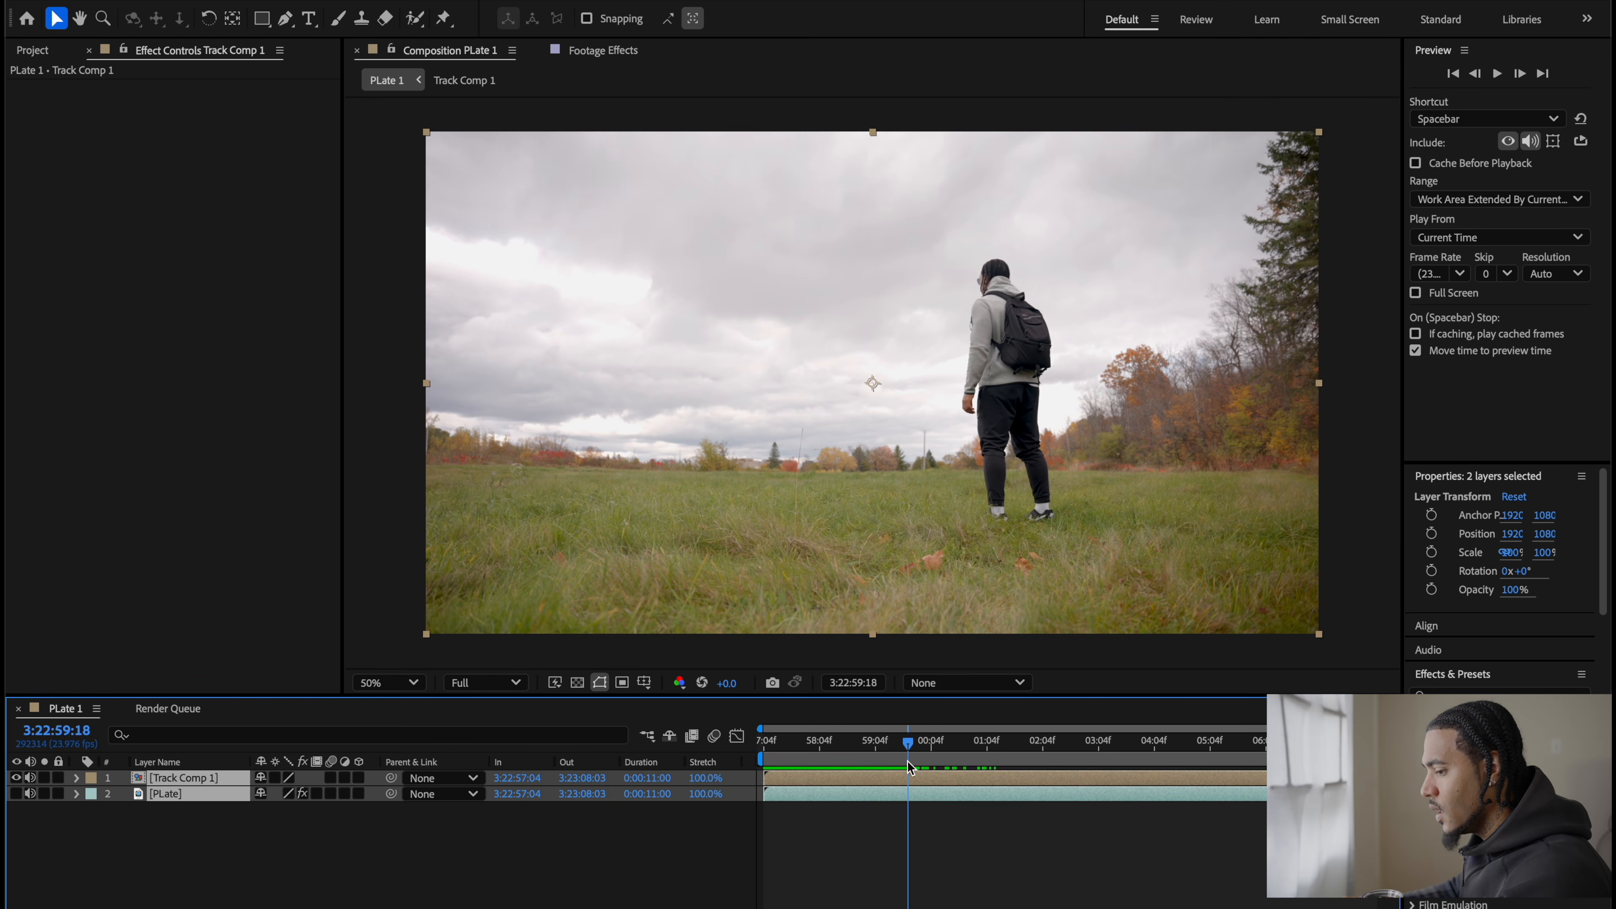
left_click(369, 885)
left_click(201, 793)
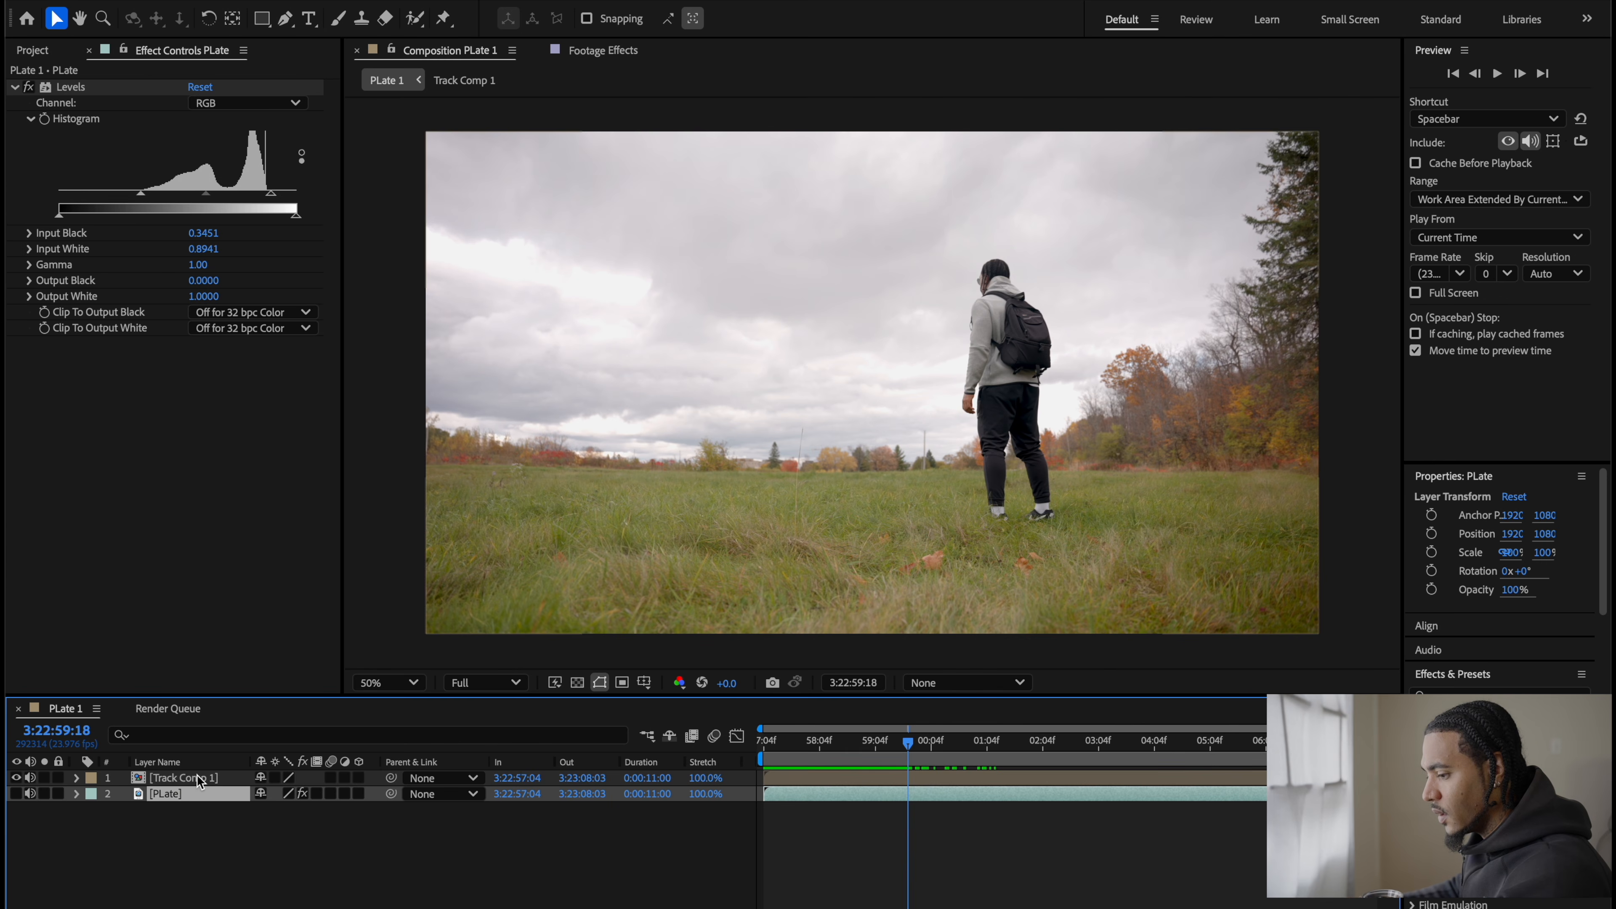
left_click(197, 774, "shift")
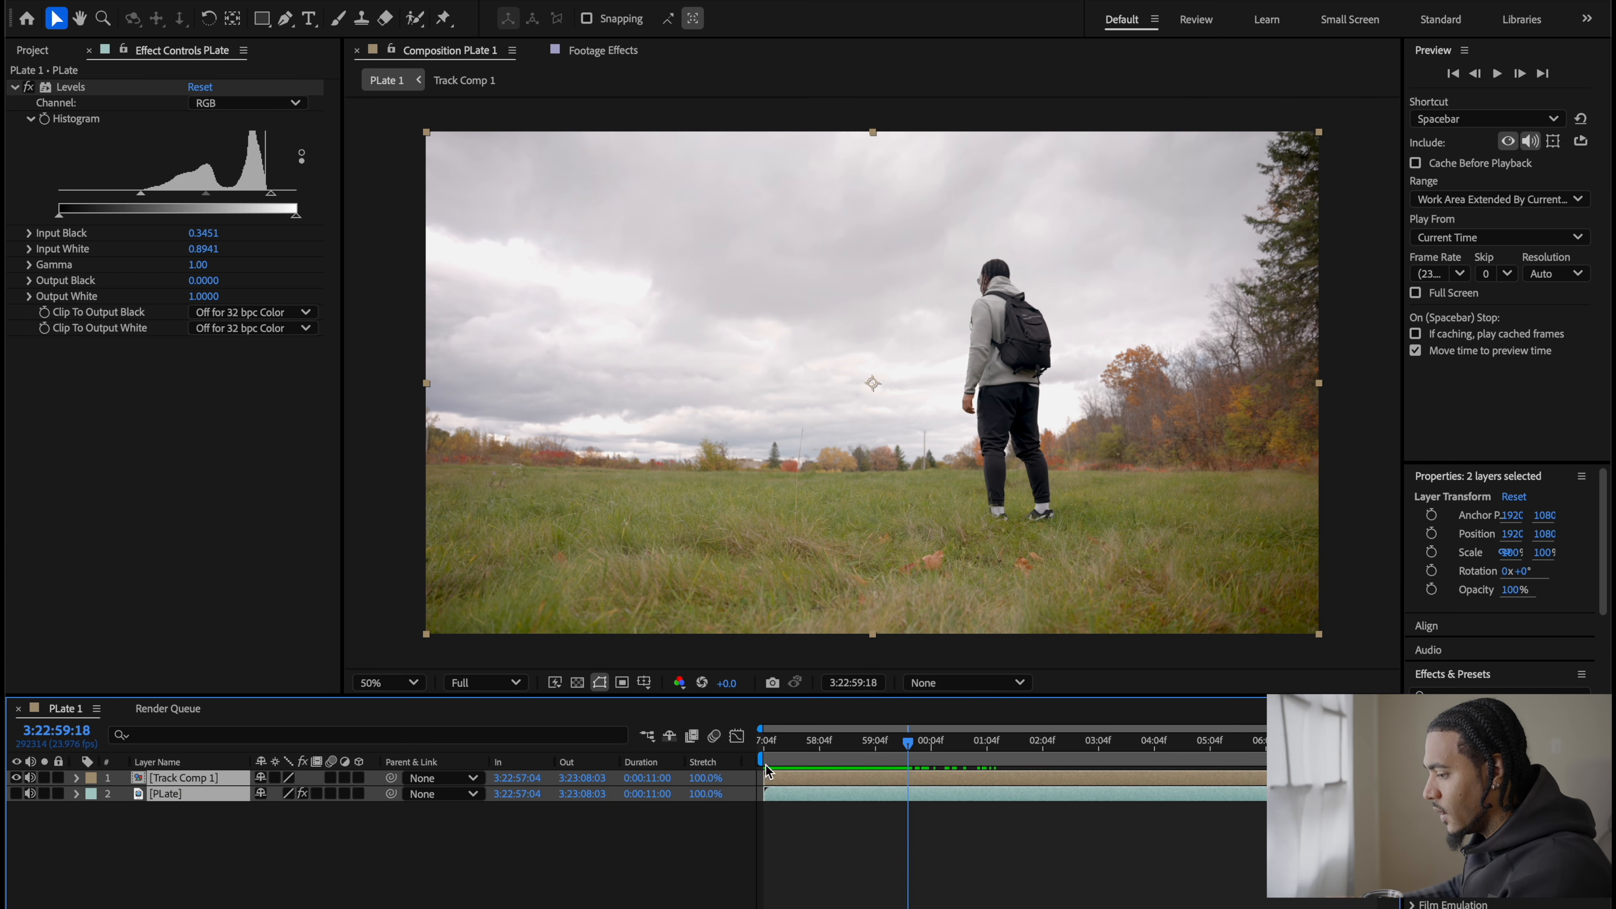
key("ctrl+shift+d")
left_click(1021, 759)
left_click_drag(1020, 759, 1153, 775)
key("ctrl+shift+d")
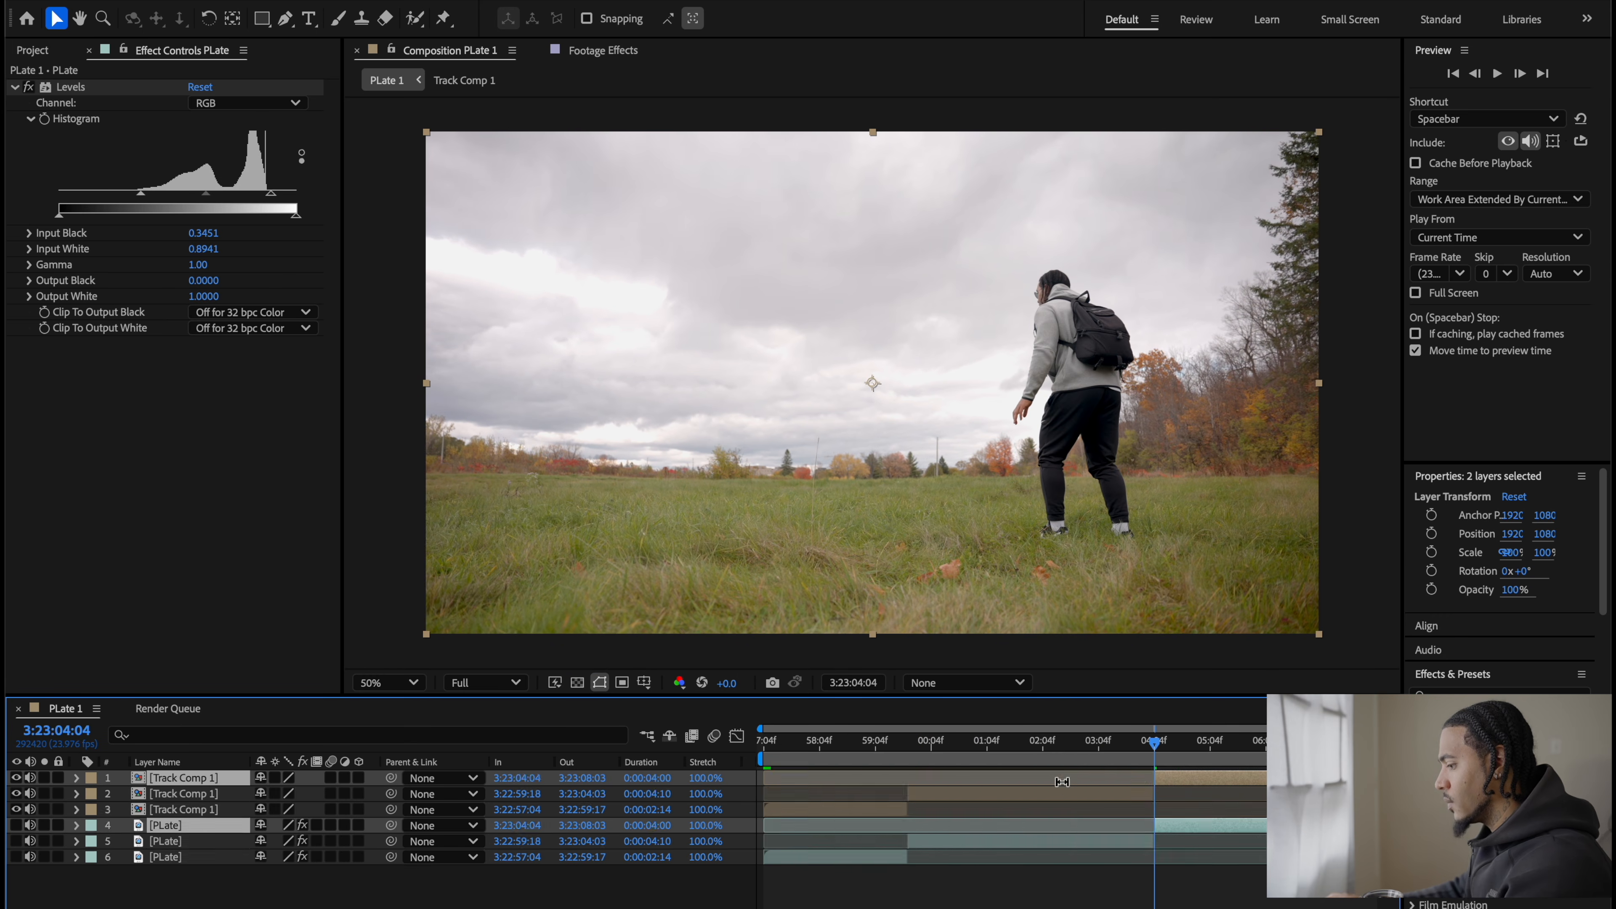
Step: Delete the first and last segments of both split layers, keeping only the middle segments
left_click(889, 812)
left_click(886, 849, "ctrl")
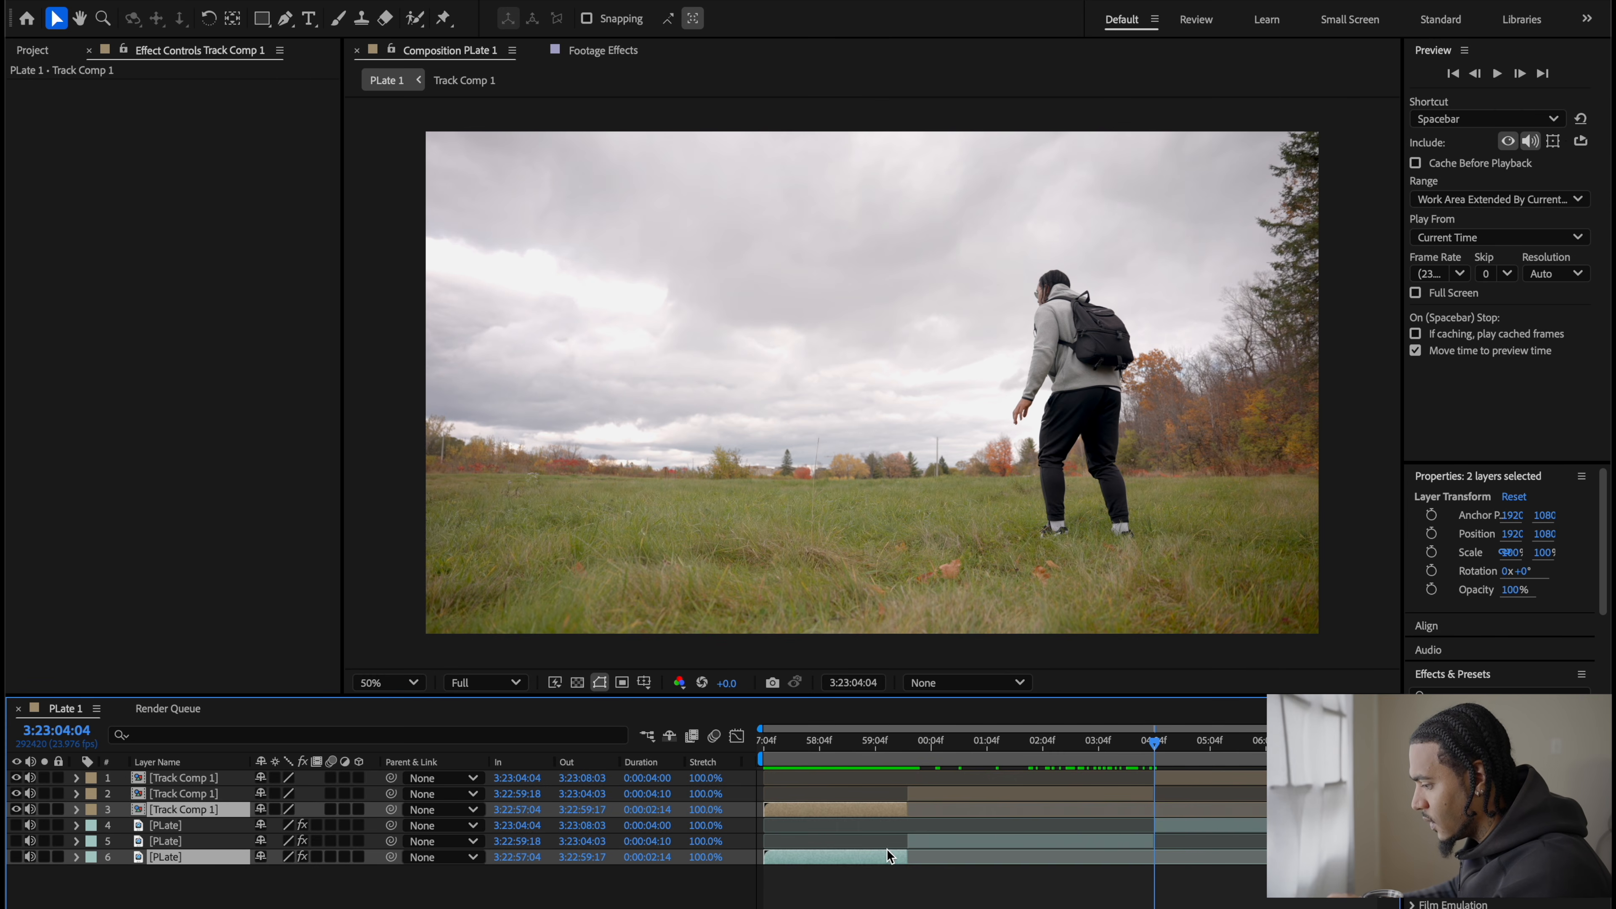
left_click(1175, 827, "ctrl")
left_click(1188, 776, "ctrl")
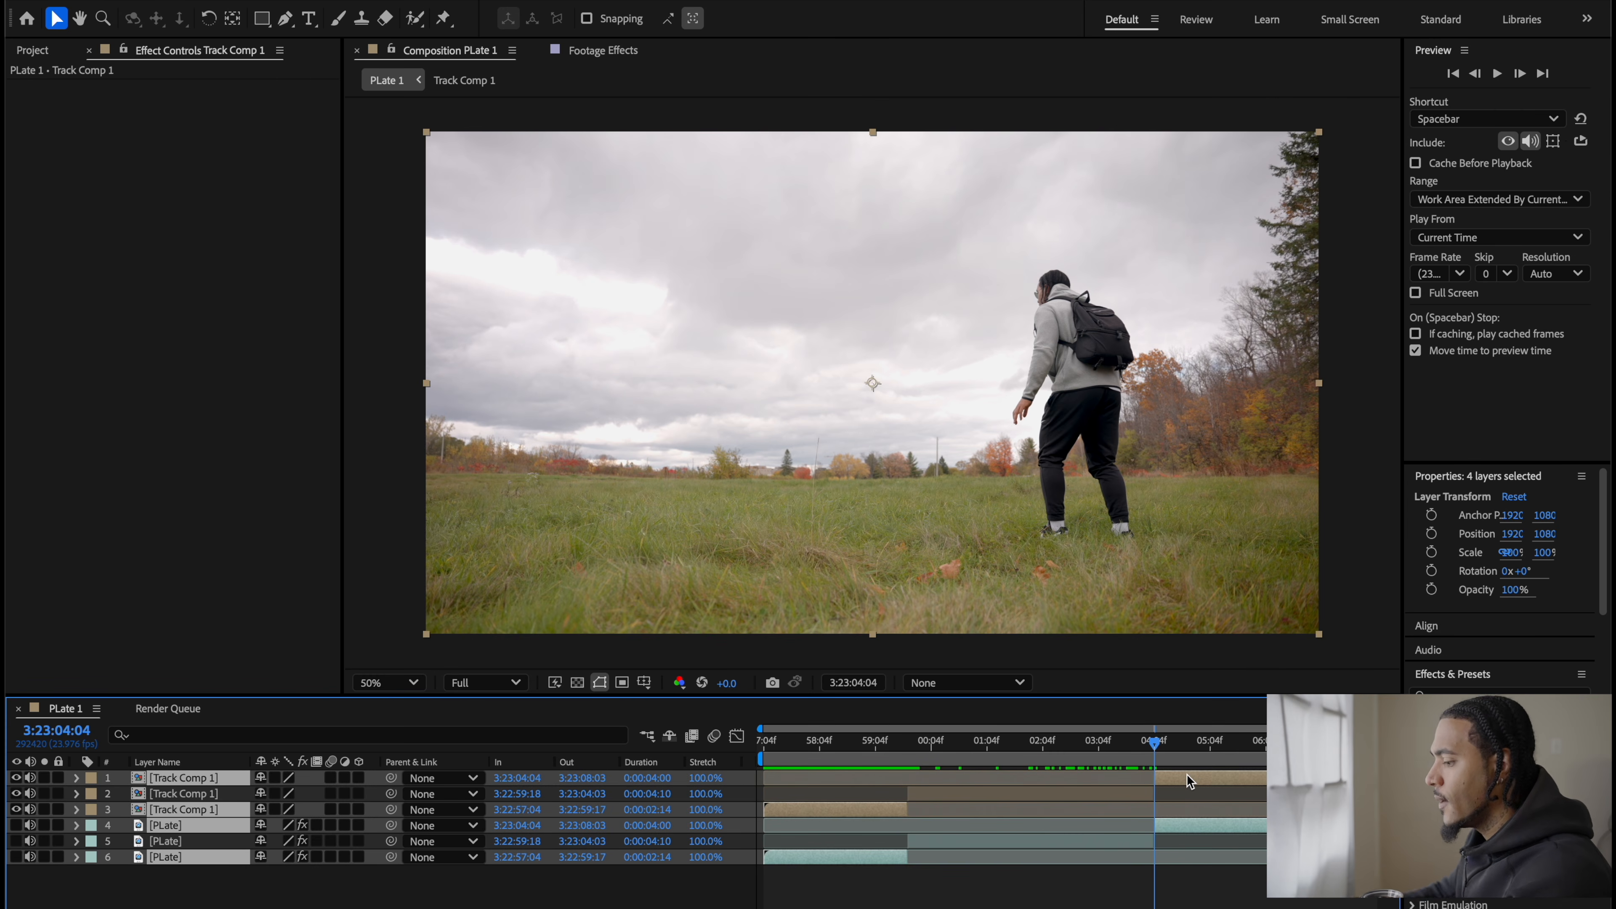
key("Delete")
Step: Move the remaining Track Comp 1 and PLate segments to the composition's start at 3:22:57:04 and return the playhead there
left_click(1069, 792, "ctrl")
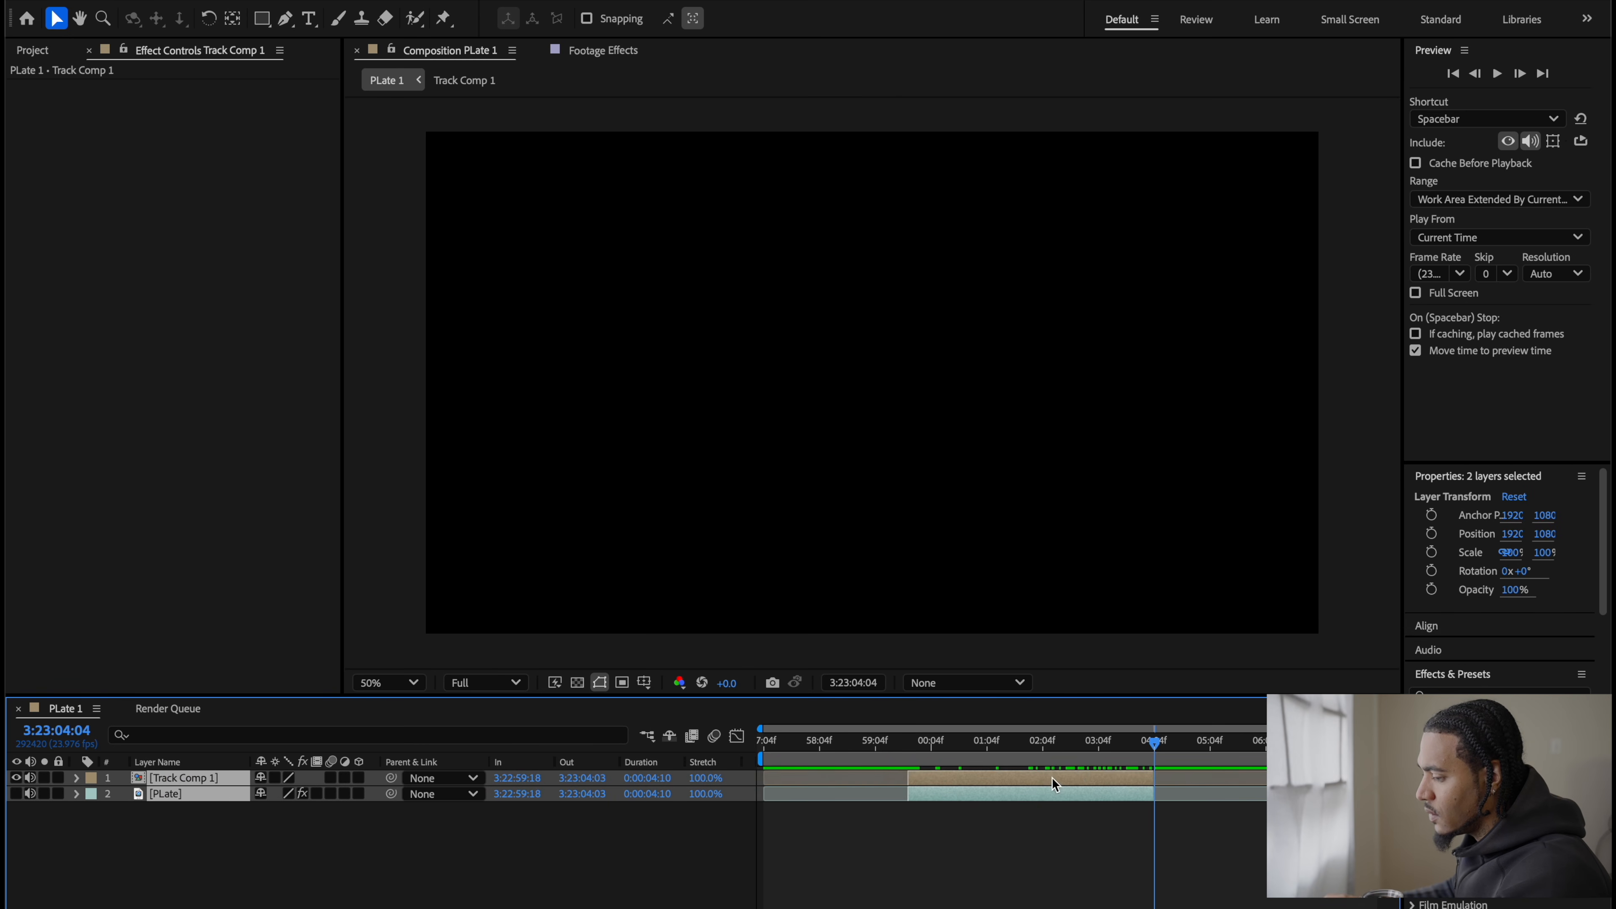
left_click_drag(1052, 776, 909, 784)
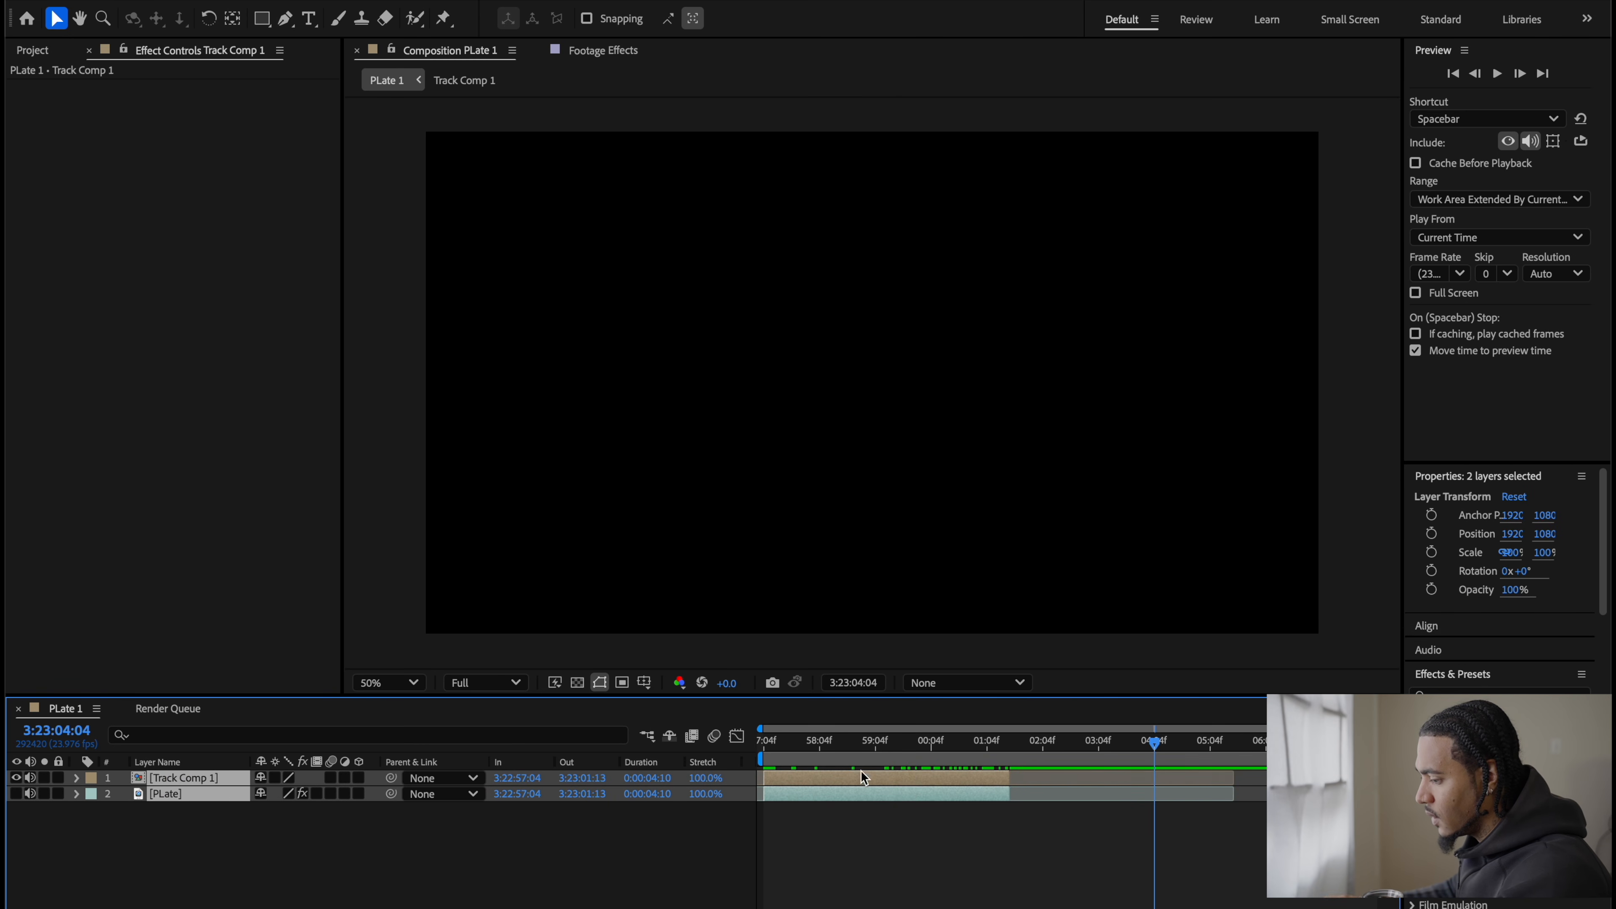
left_click_drag(810, 746, 749, 759)
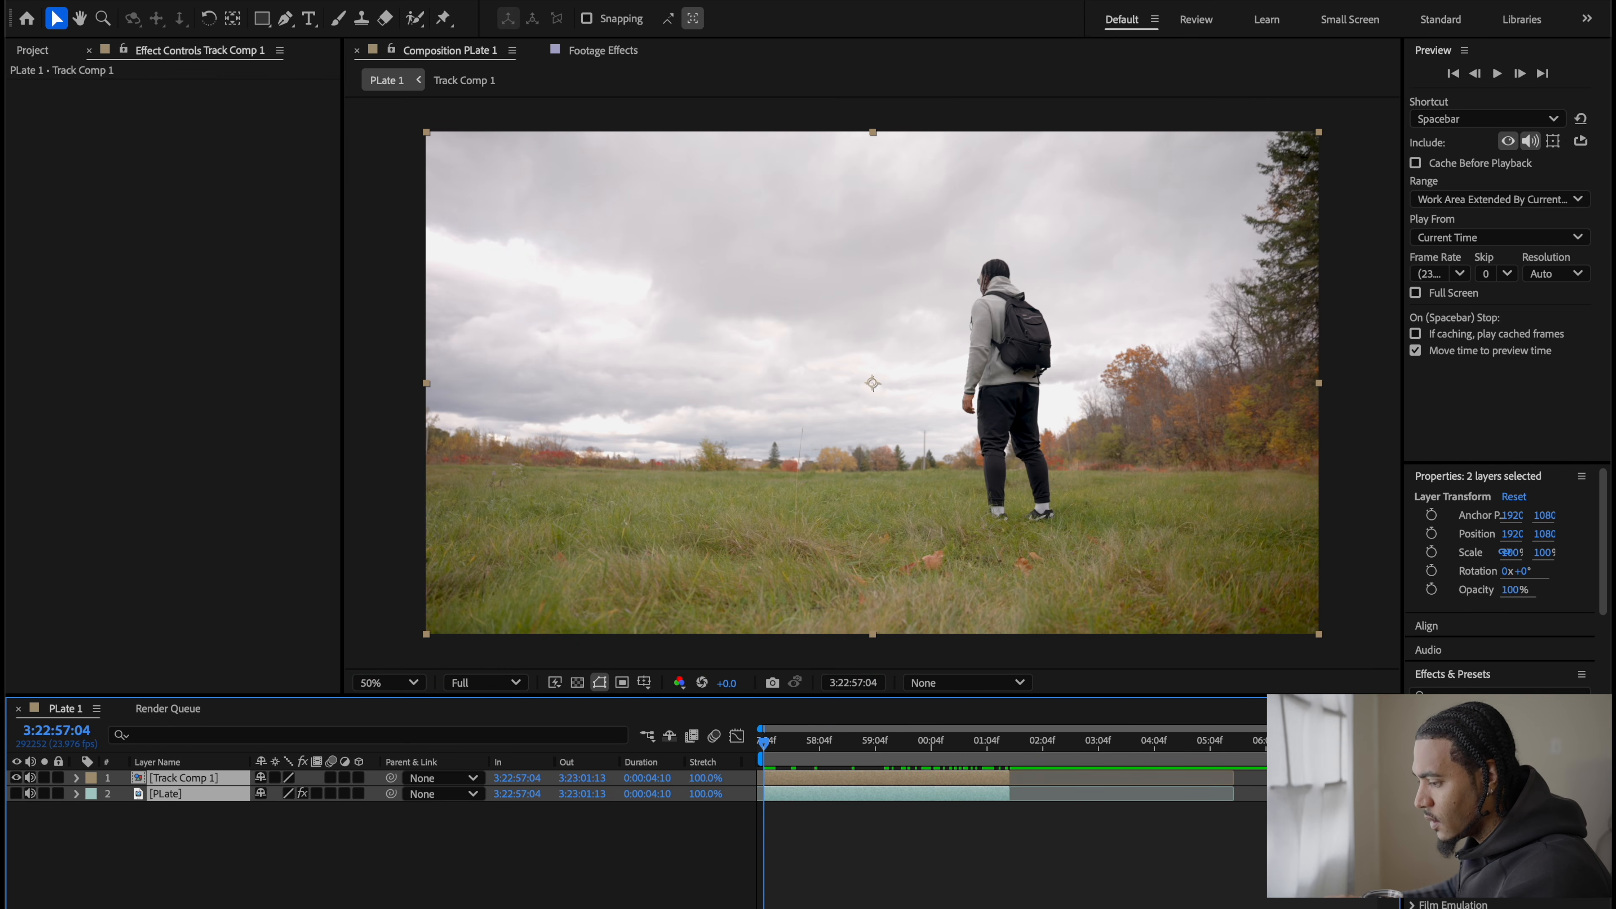
Step: End the work area where the two layers end, trim the composition to it, and scrub through the shortened clip
left_click_drag(1264, 754, 1013, 756)
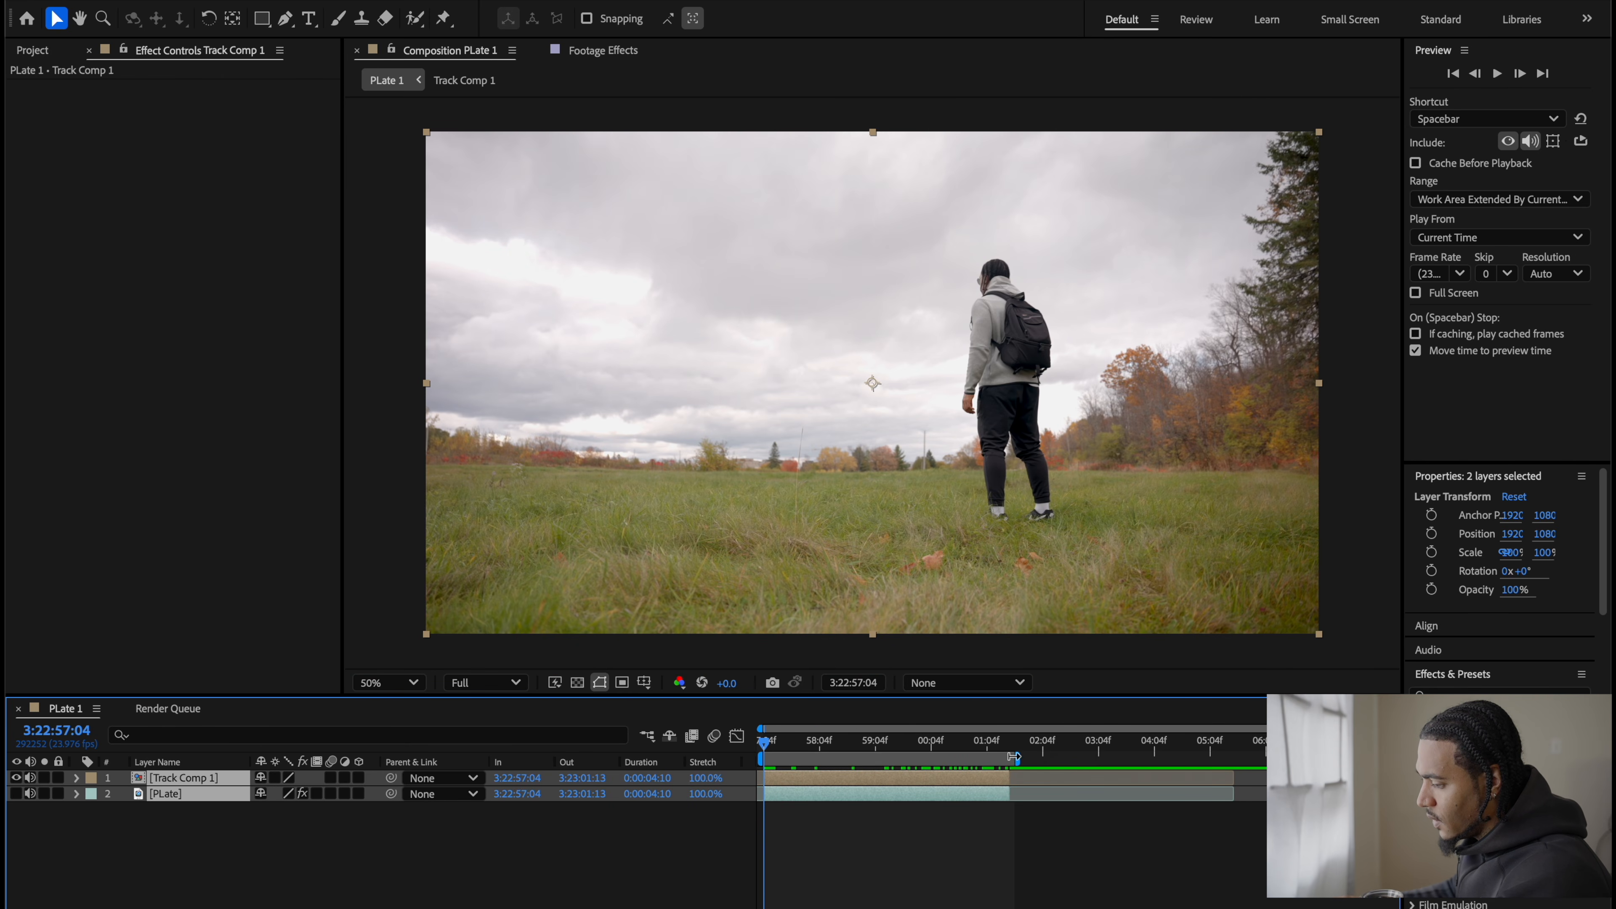
right_click(1009, 758)
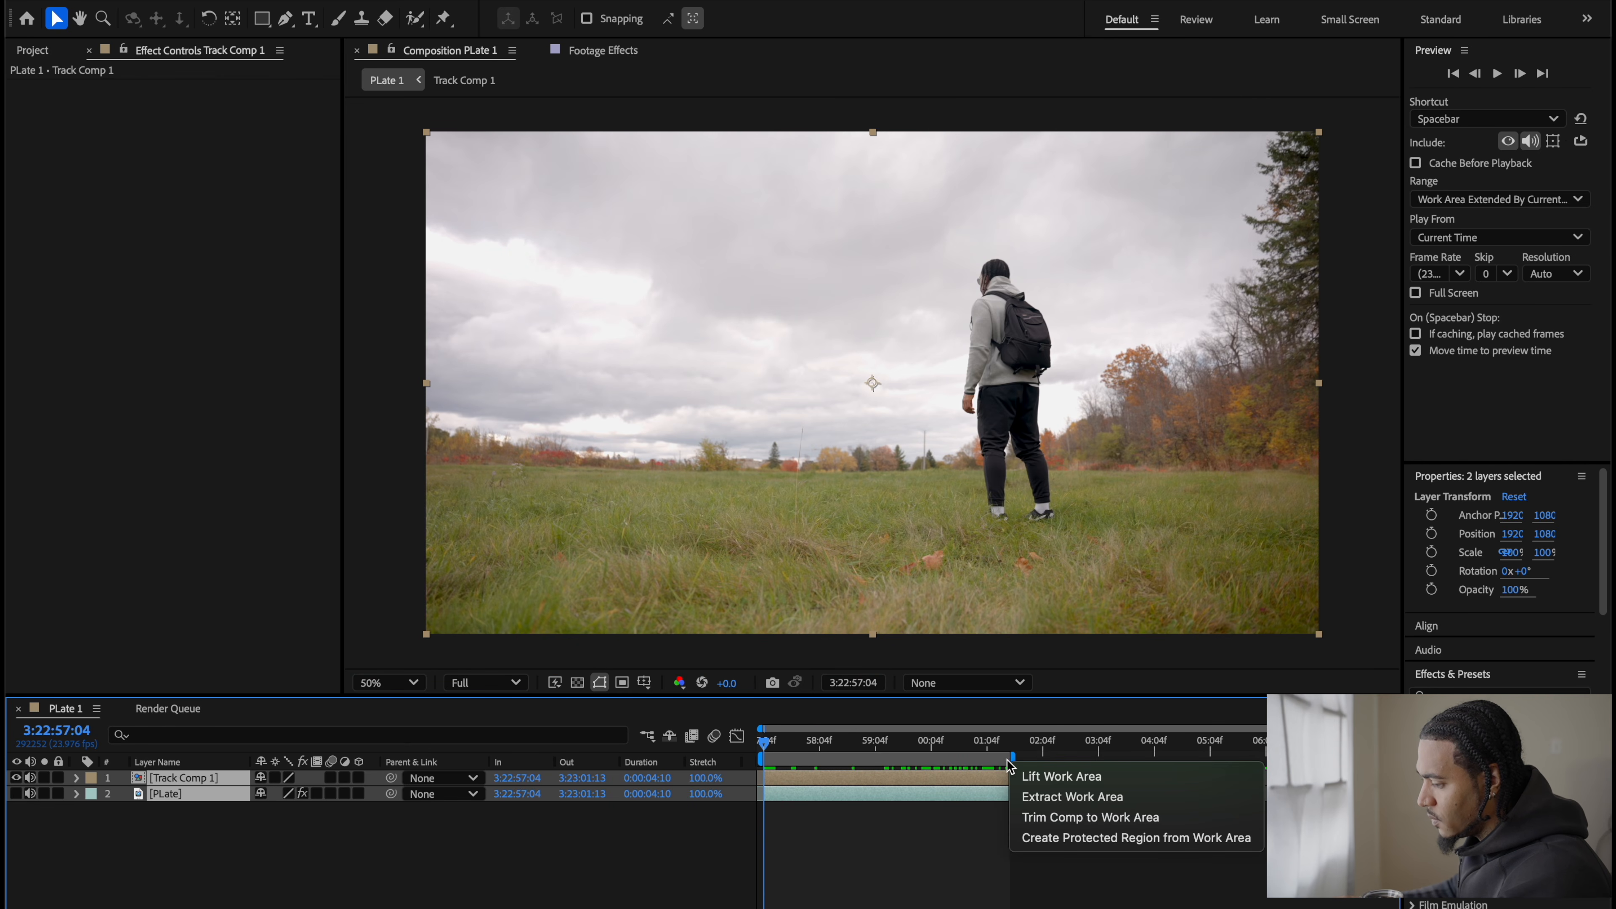
left_click(1075, 817)
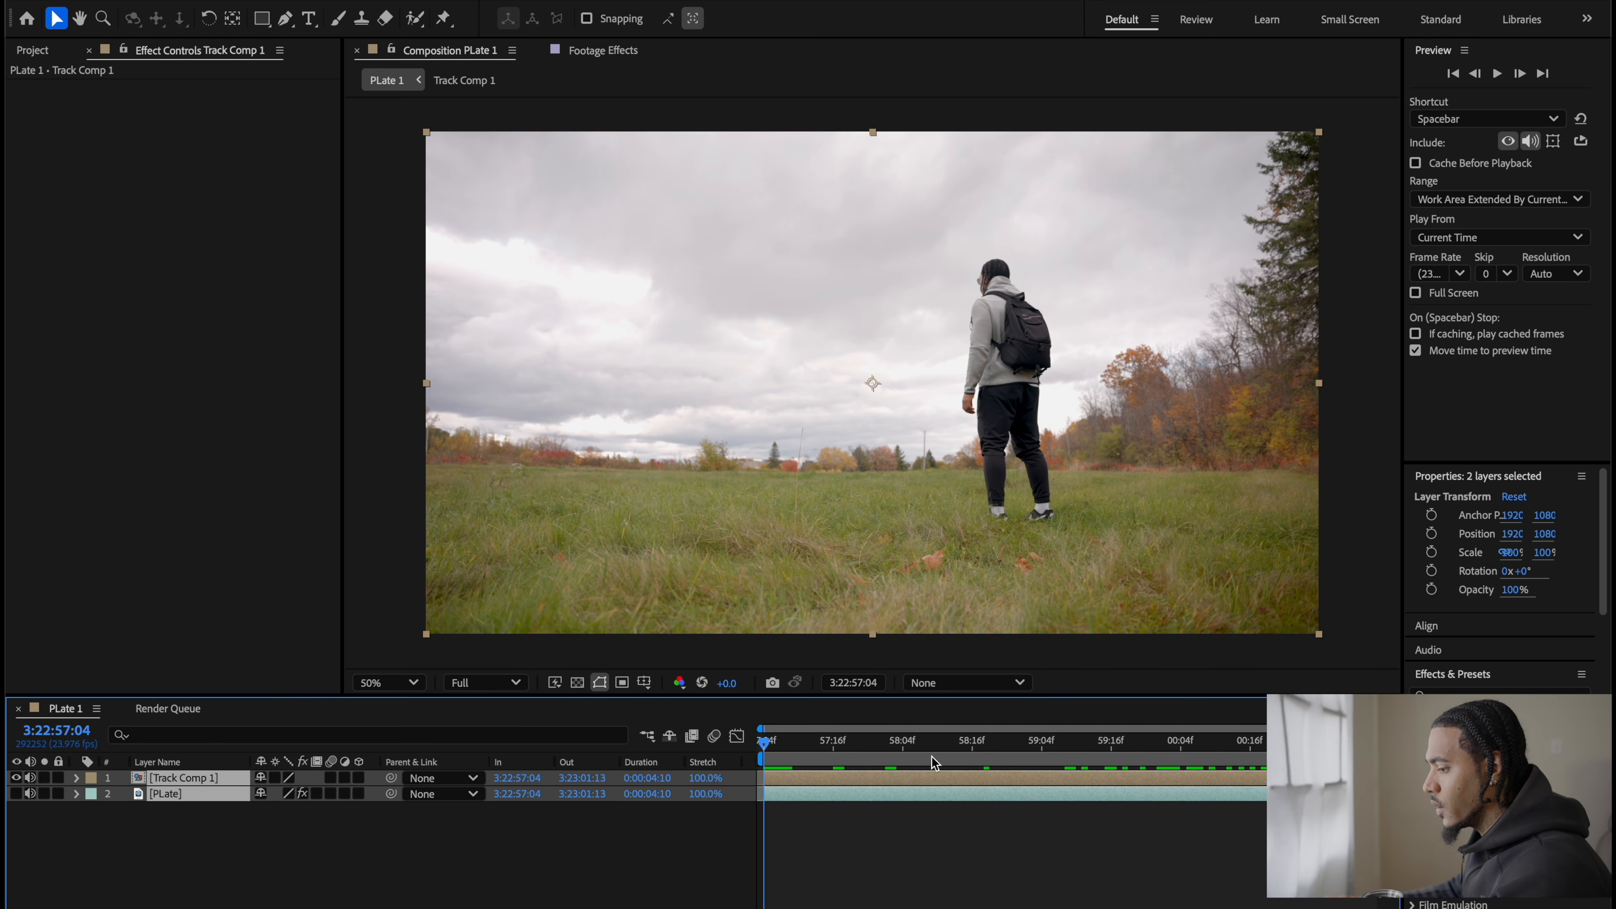
left_click_drag(954, 744, 1373, 757)
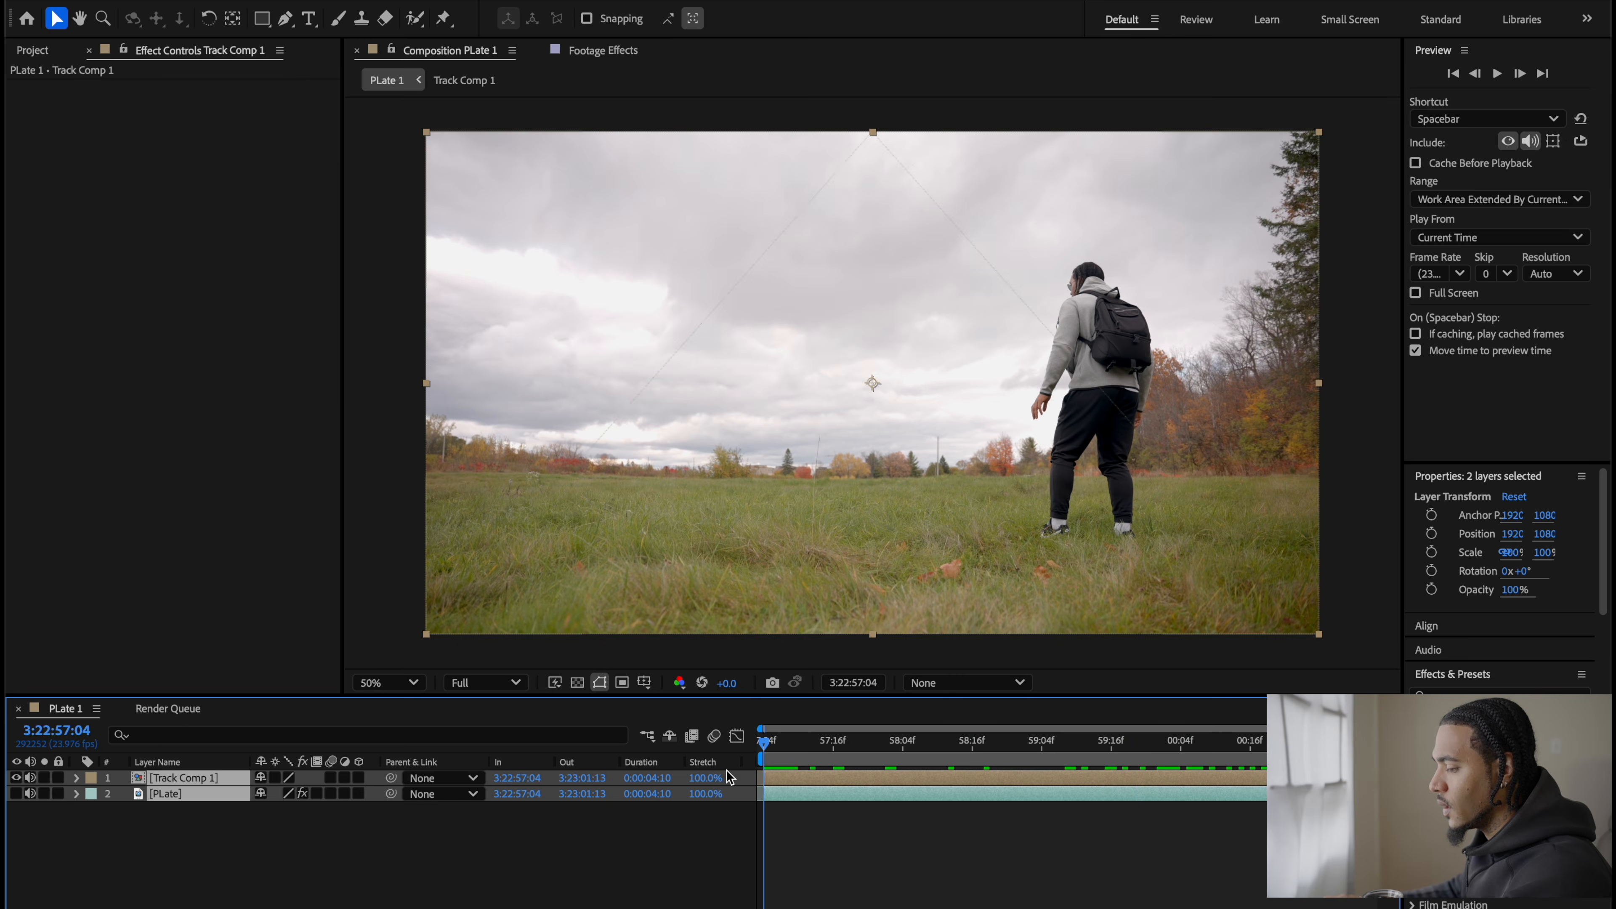
key("Home")
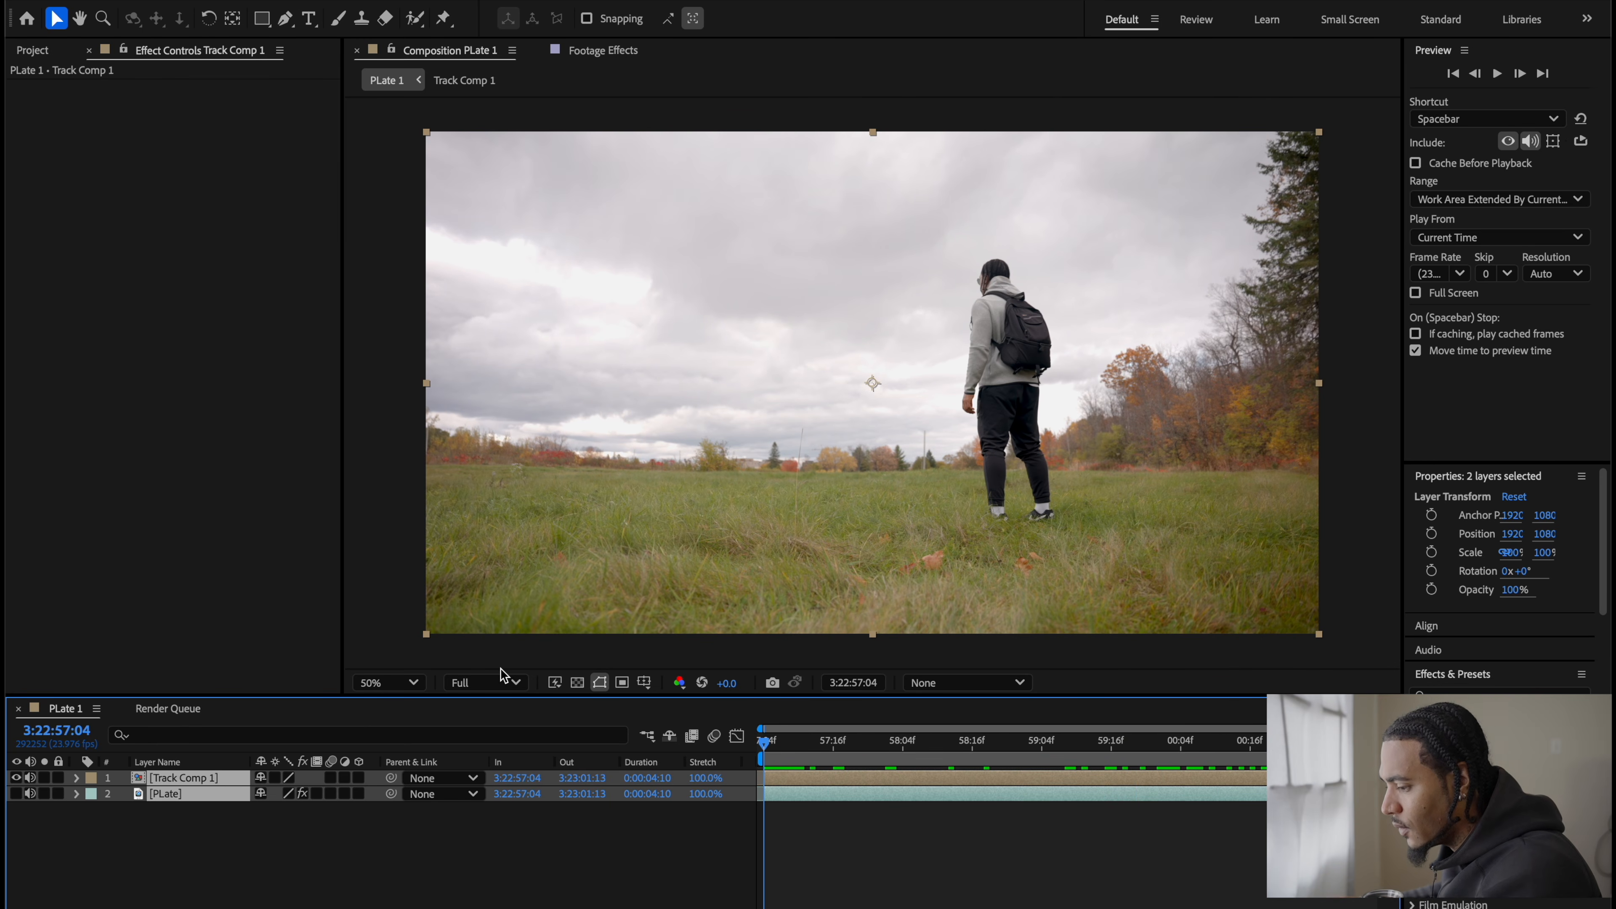
Step: Run Track Camera on the Track Comp 1 layer only and let the camera solve complete
left_click(158, 825)
left_click(178, 777)
right_click(171, 783)
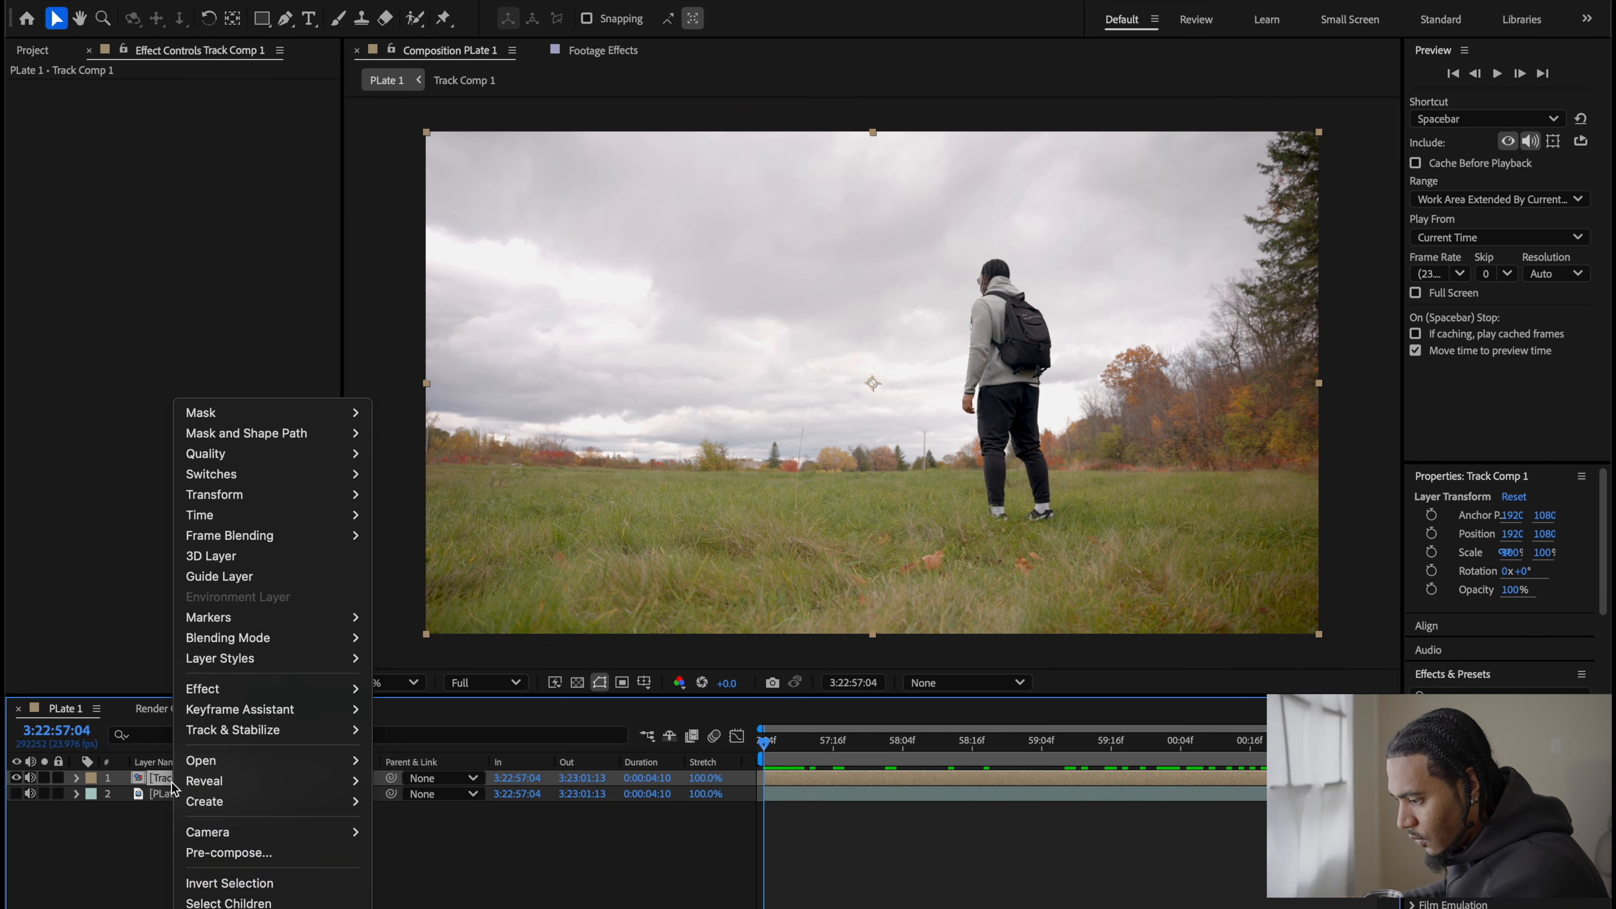
mouse_move(286, 729)
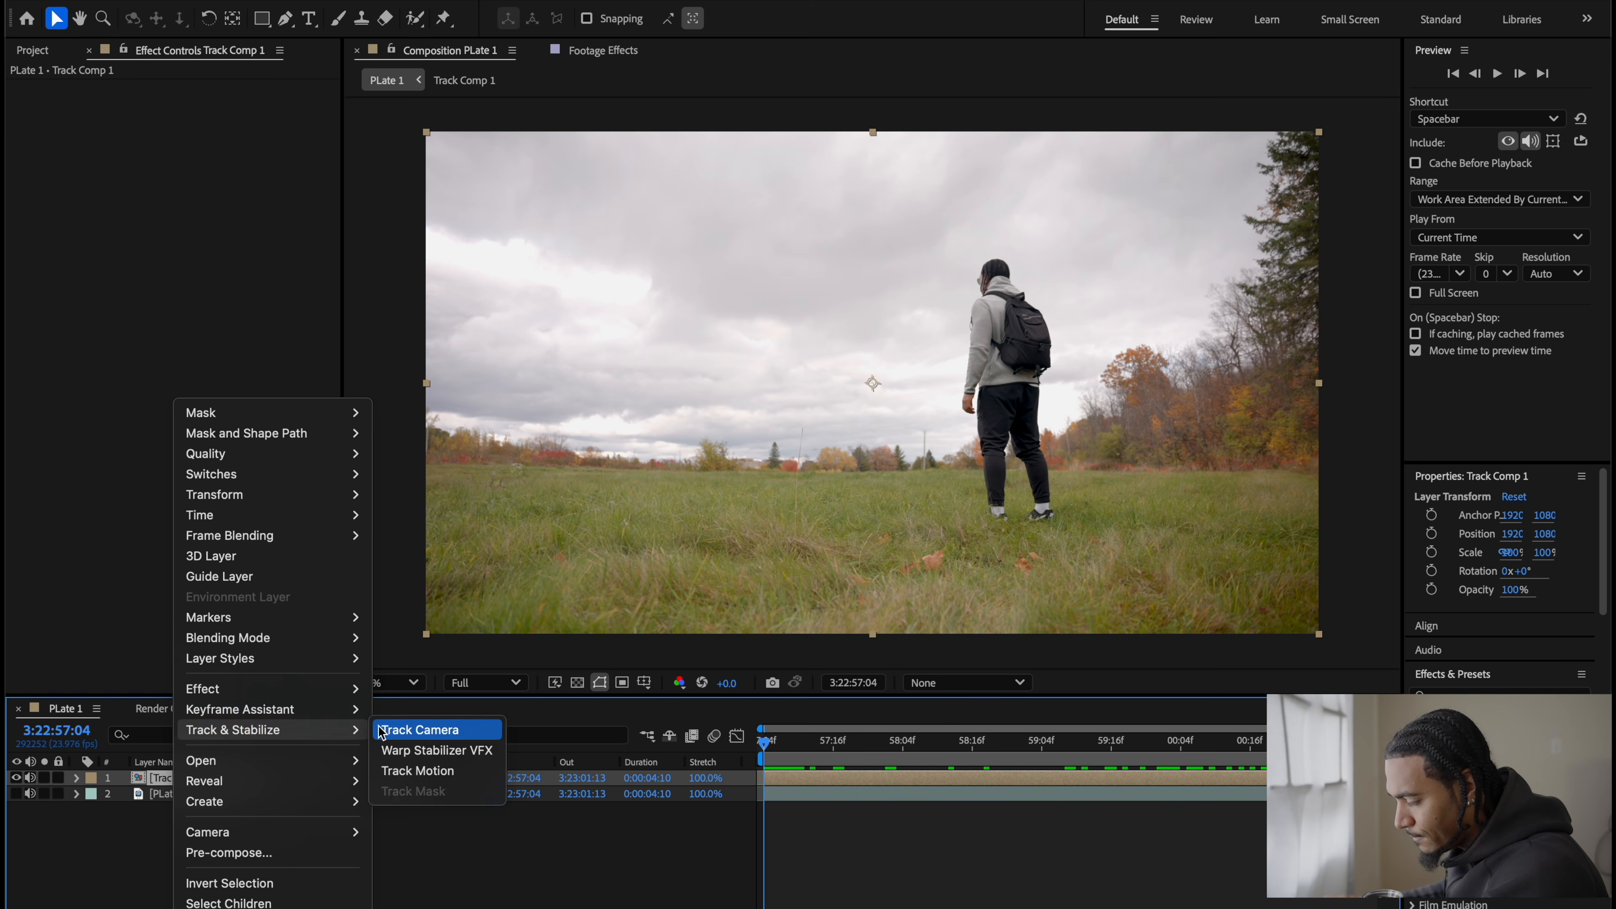
left_click(381, 730)
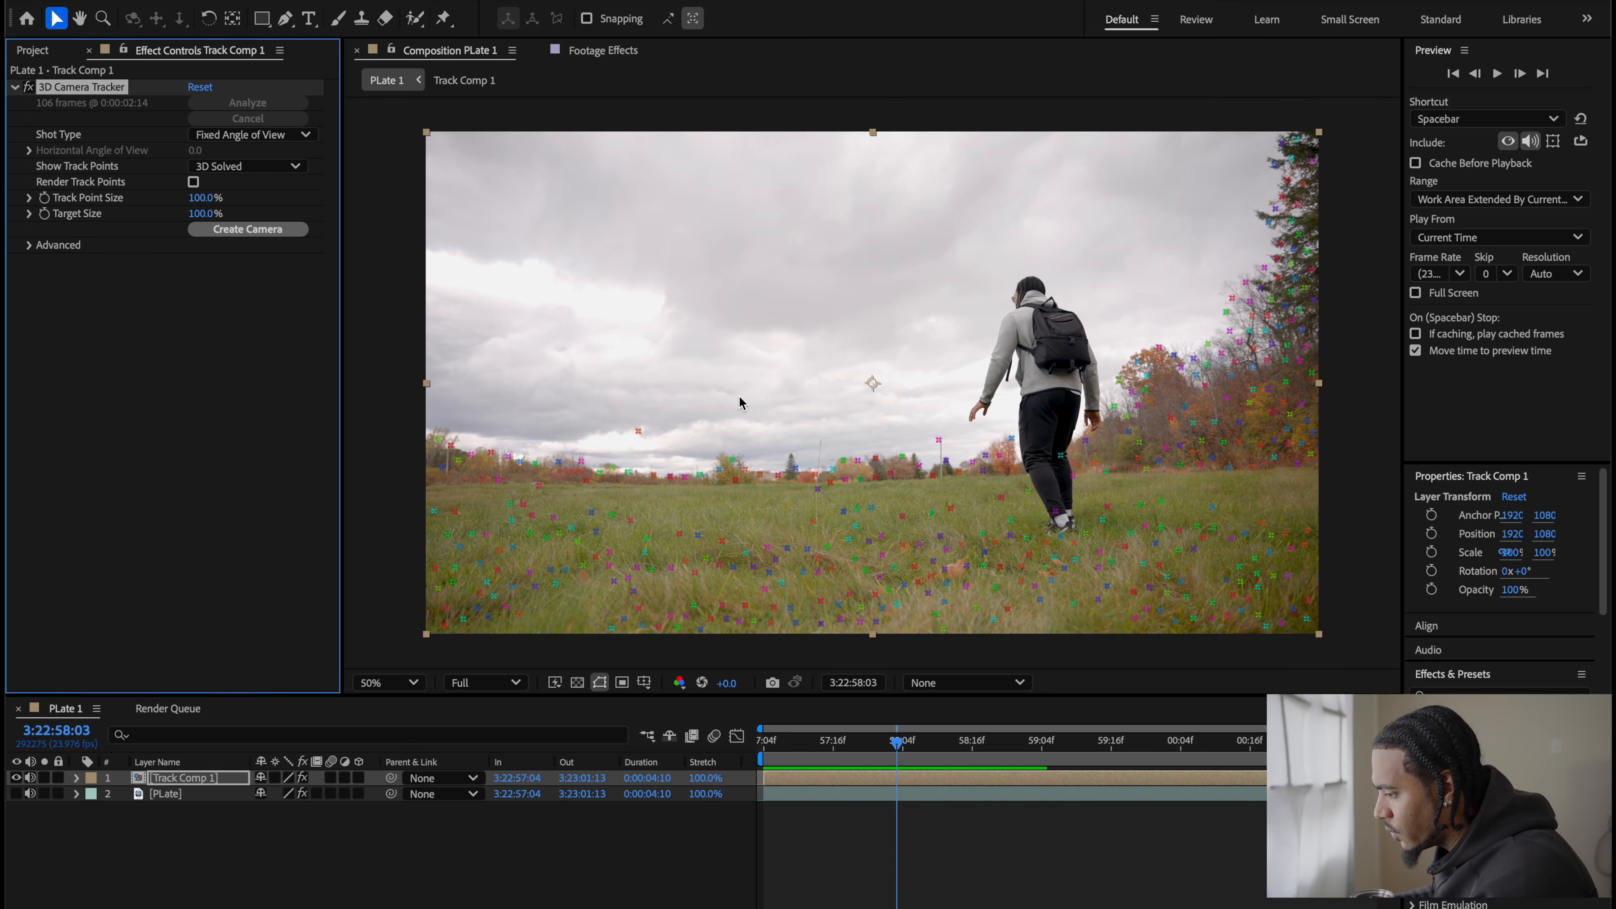
Step: Select a spread of track points across the grass field and create a null and camera from them
left_click(692, 436)
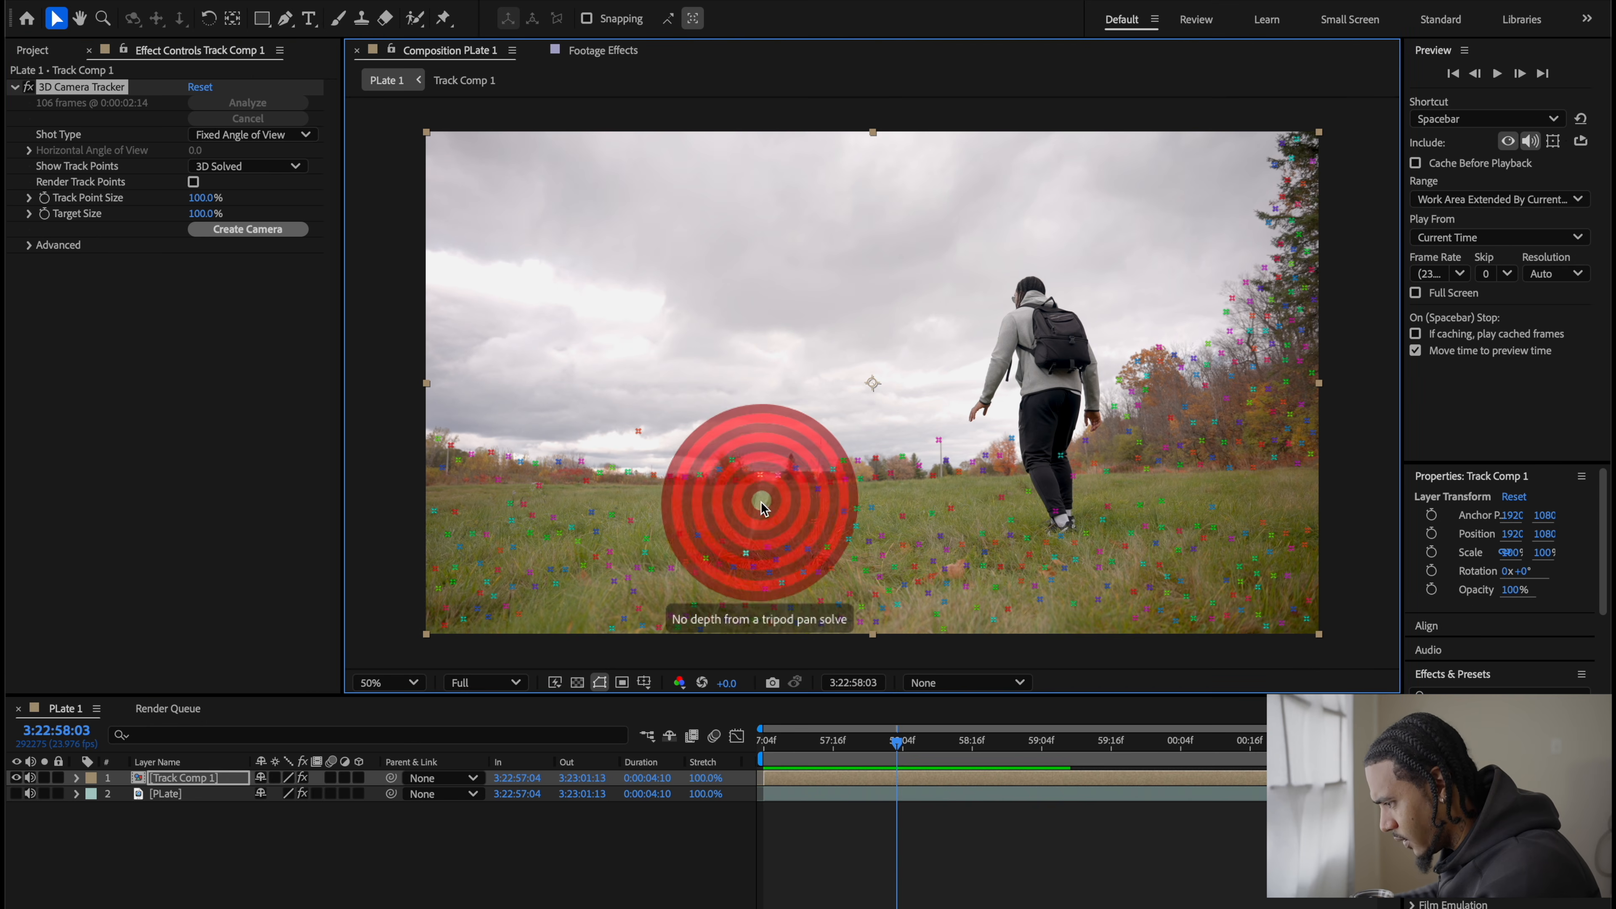
mouse_move(730, 501)
left_mouse_down()
mouse_move(499, 472)
mouse_move(484, 520)
mouse_move(607, 565)
left_mouse_up()
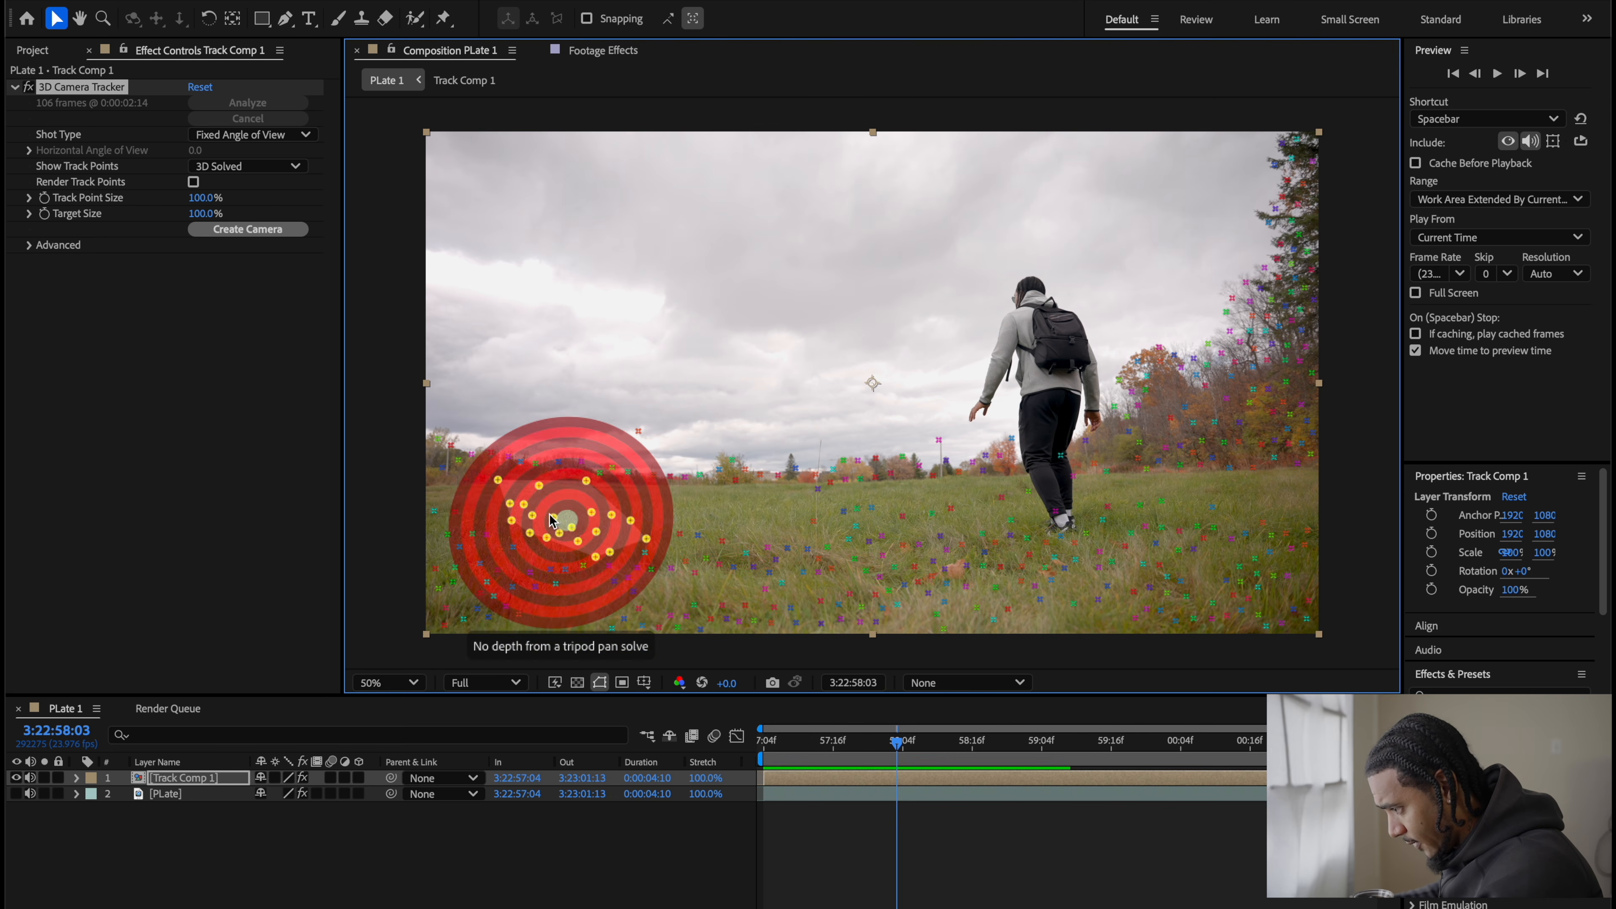
mouse_move(500, 487)
left_mouse_down()
mouse_move(888, 489)
mouse_move(743, 573)
mouse_move(509, 506)
left_mouse_up()
right_click(672, 509)
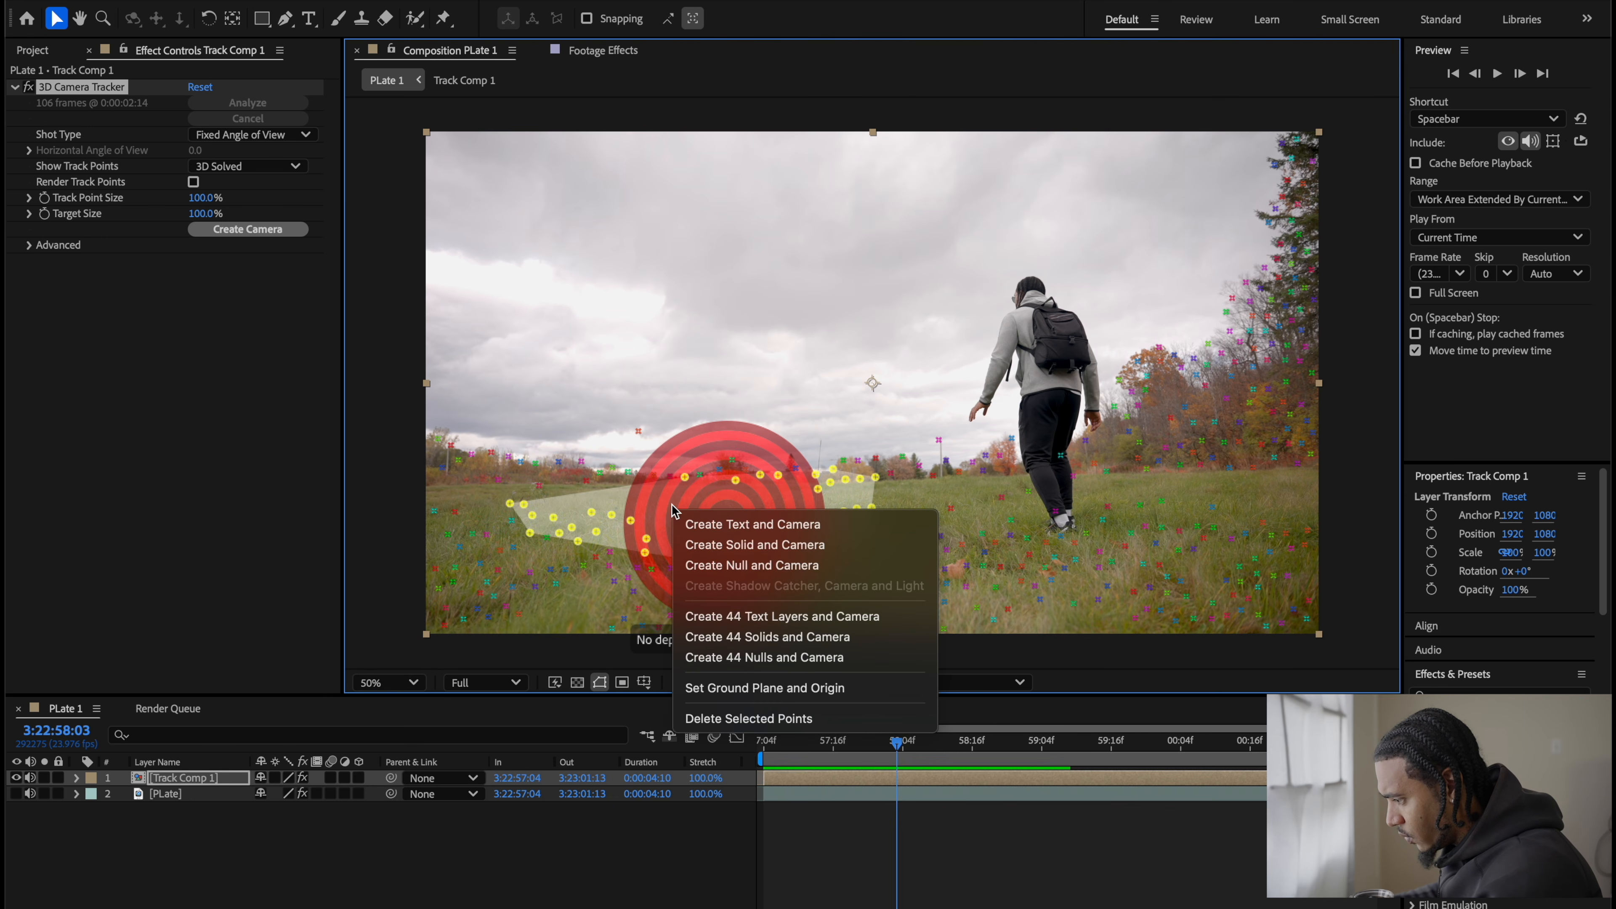
left_click(760, 565)
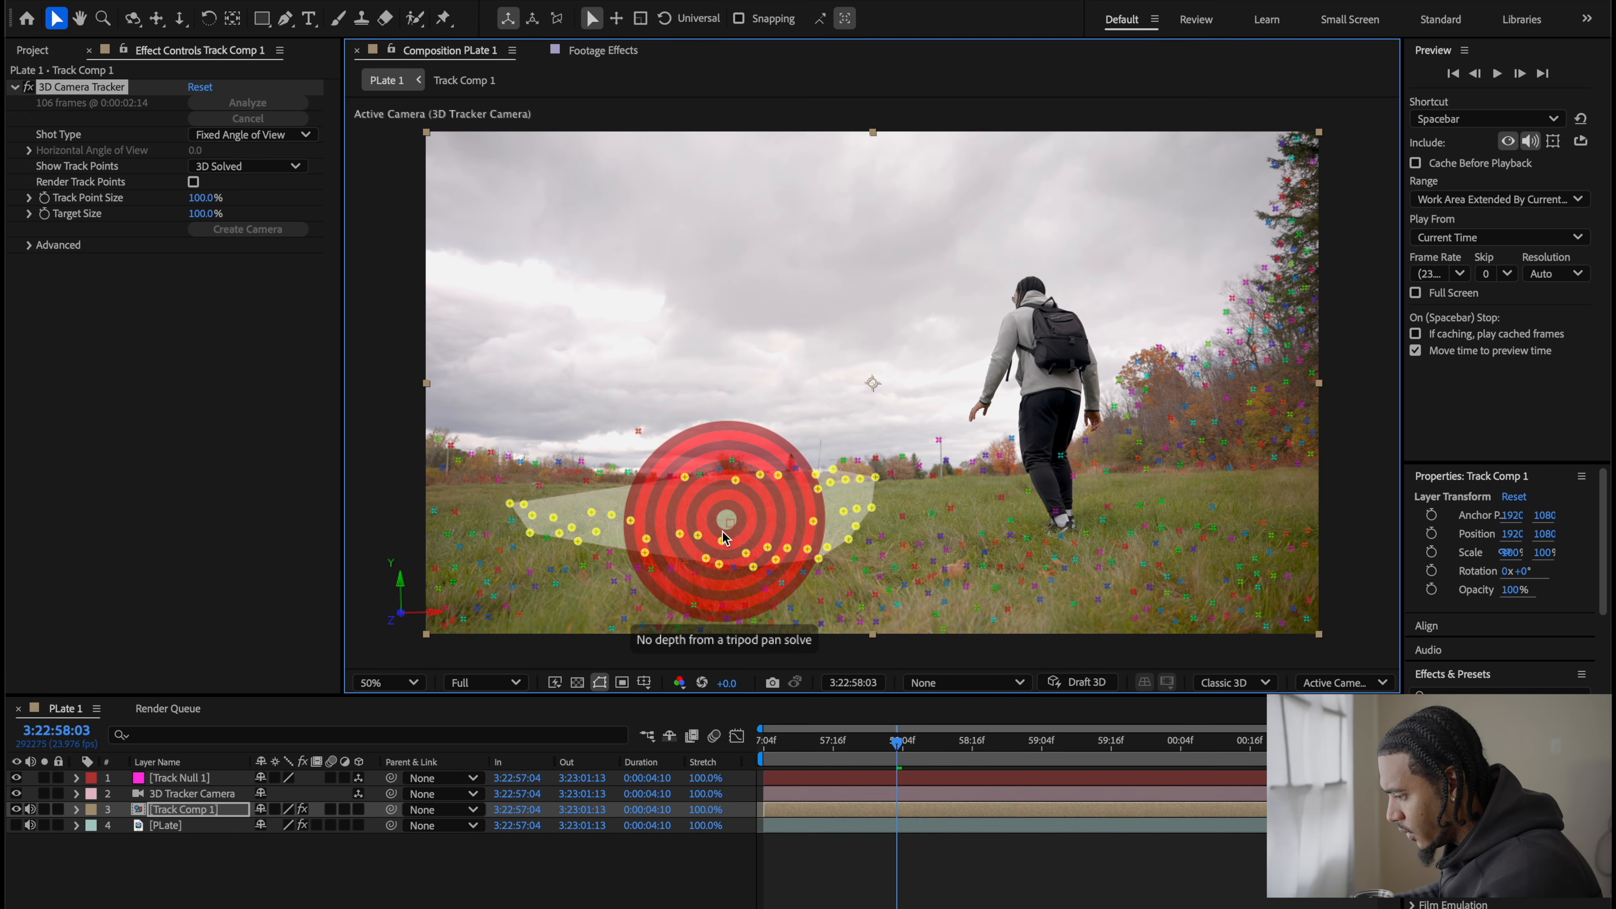
Step: Hide Track Comp 1, place it beneath PLate and make PLate visible, then scrub through the shot
left_click_drag(898, 760, 745, 768)
left_click(200, 778)
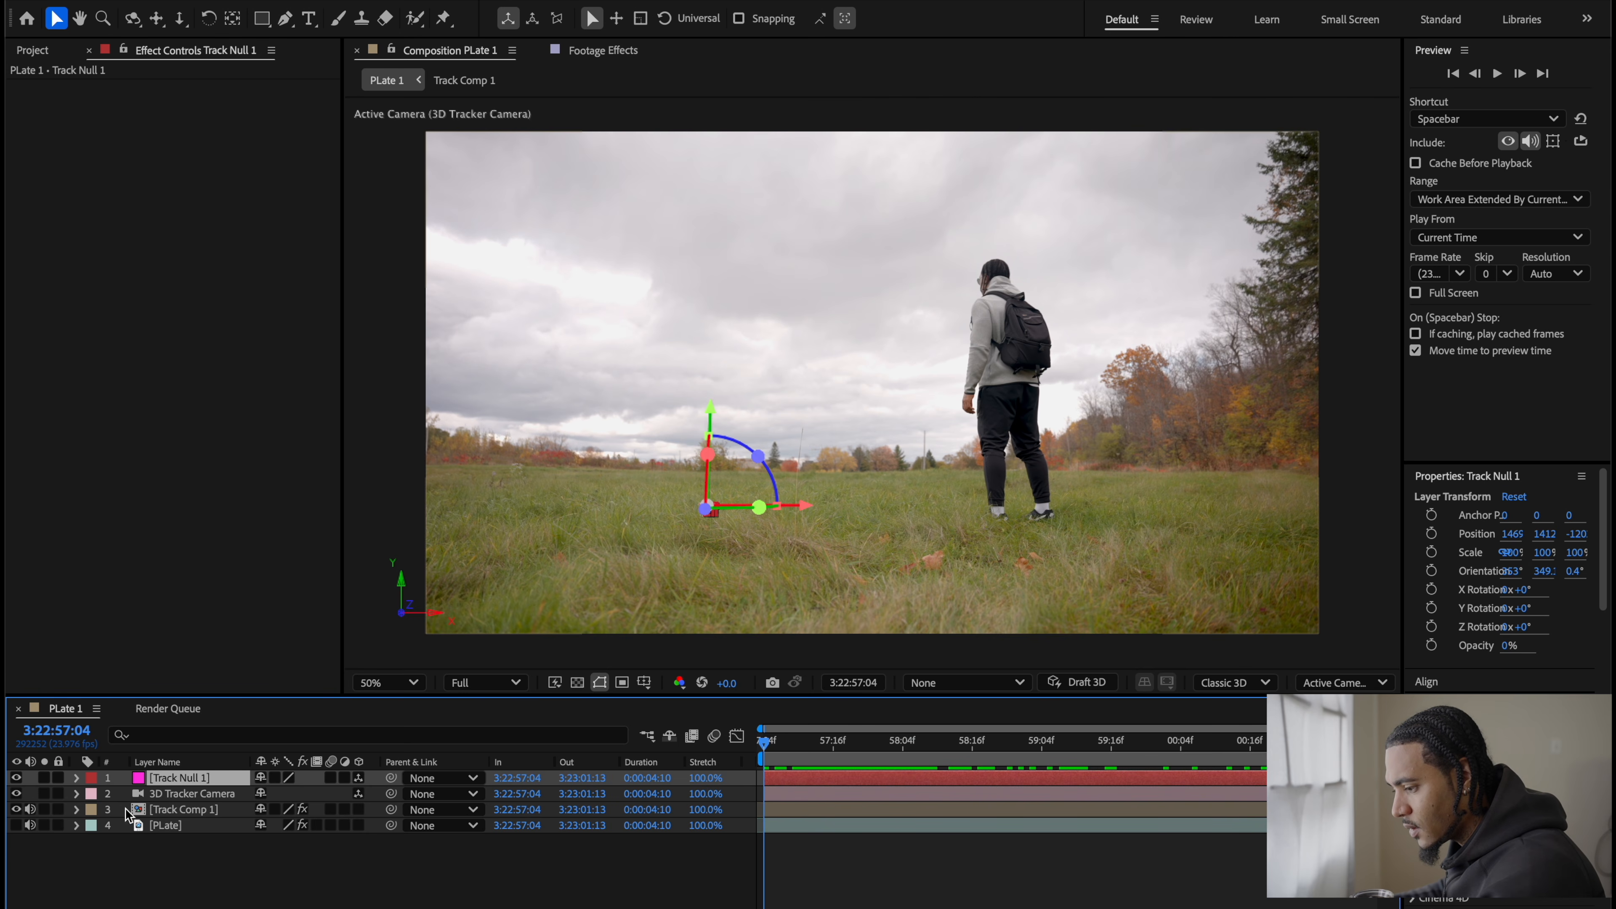
left_click_drag(16, 810, 16, 824)
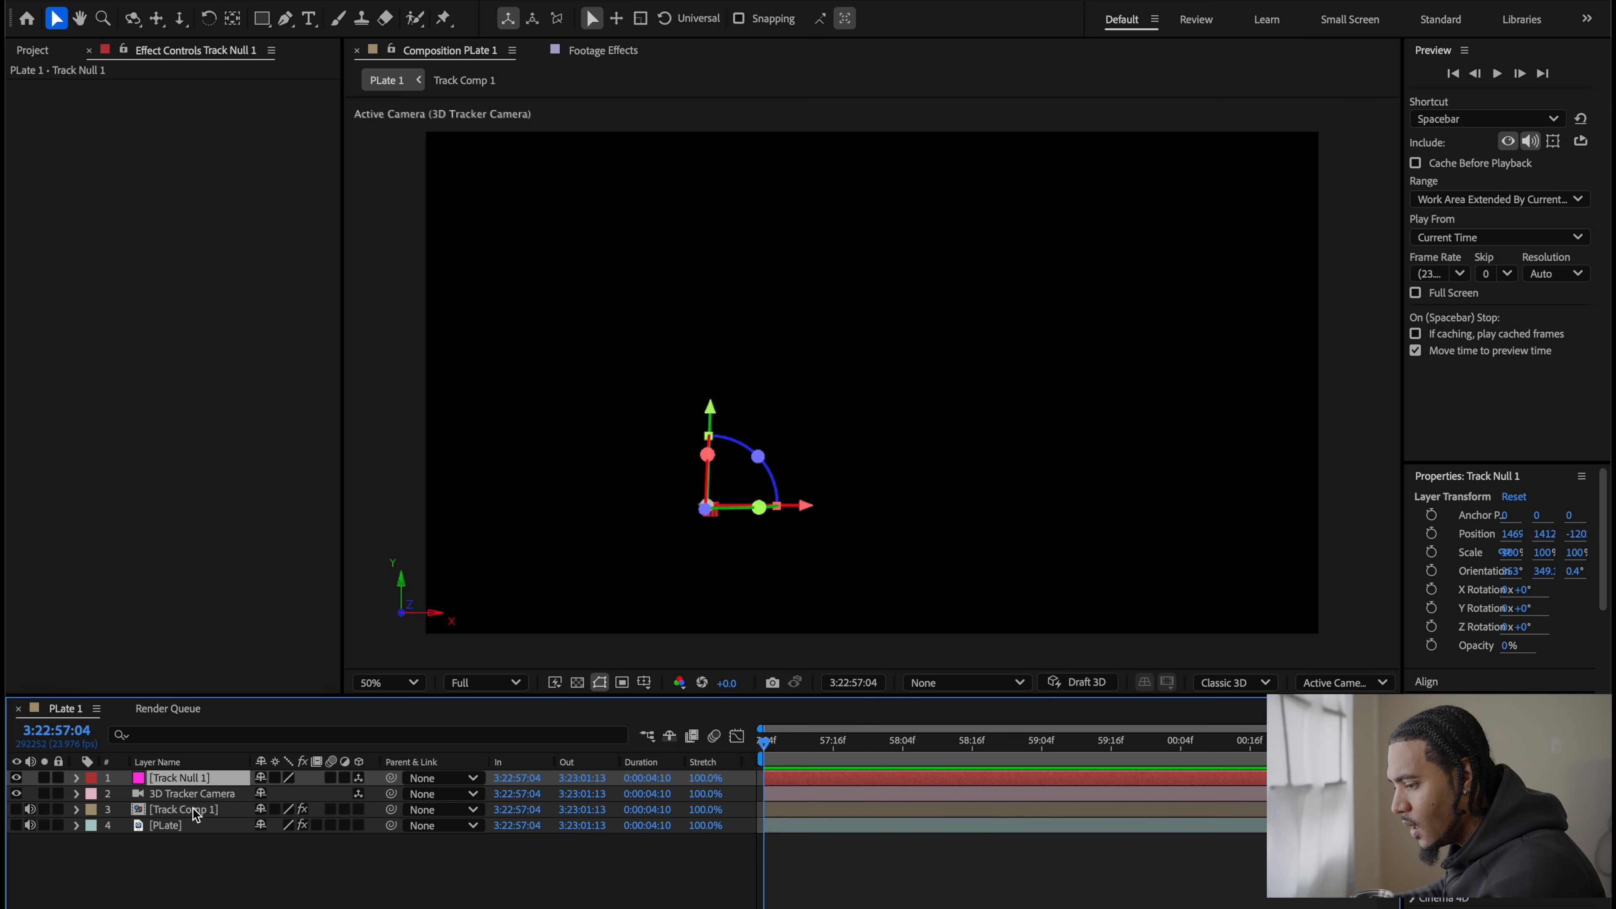
left_click_drag(195, 814, 178, 836)
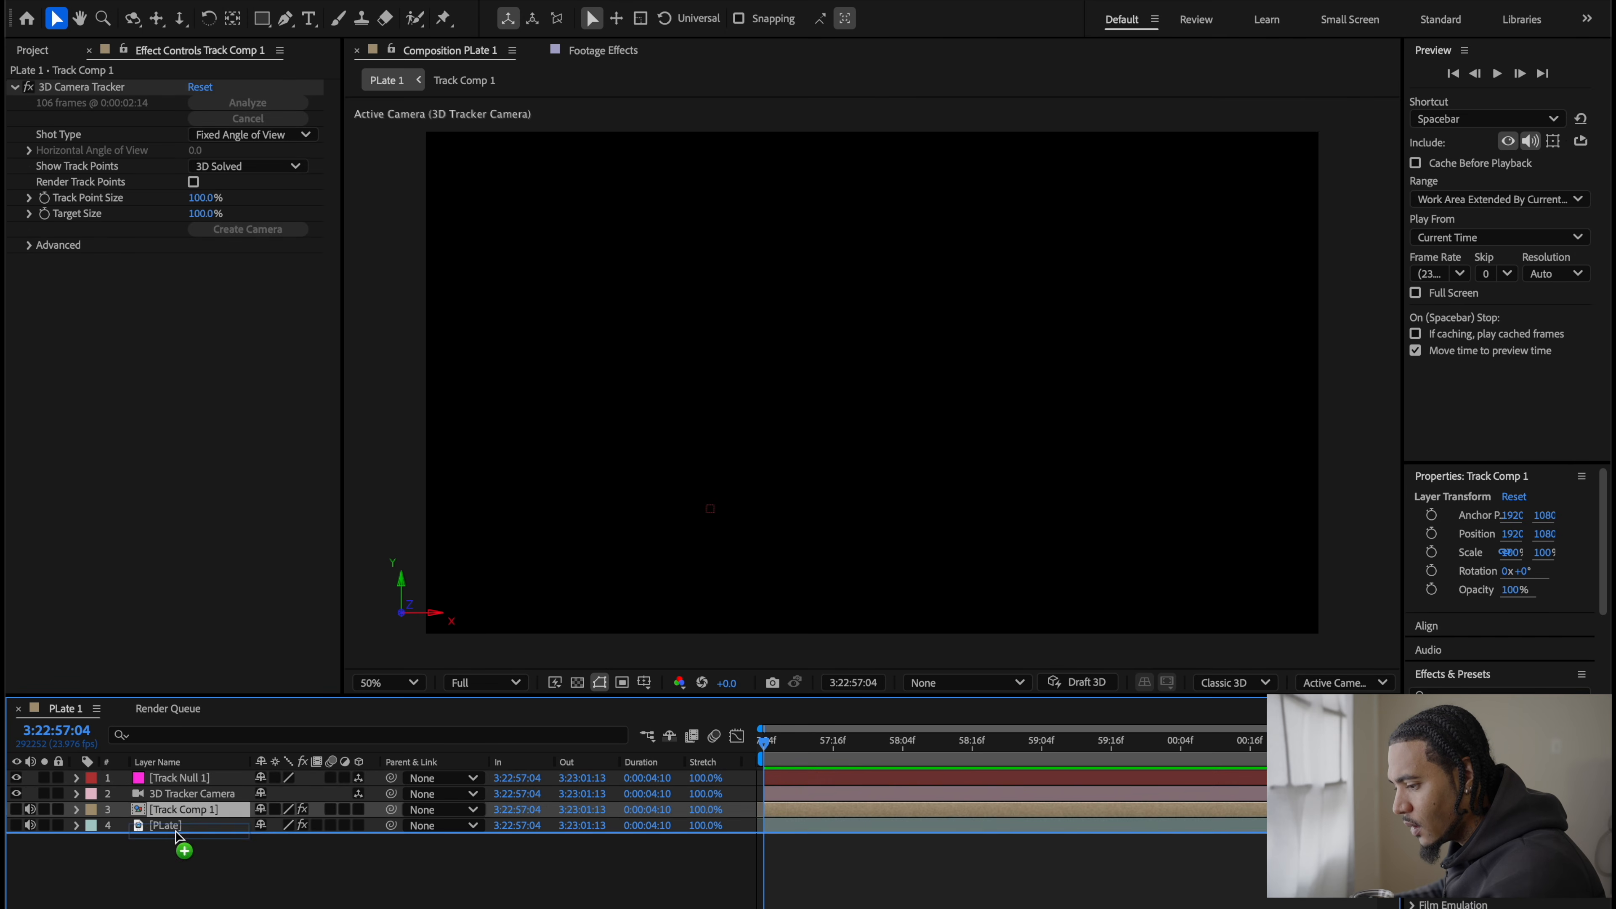
left_click(17, 810)
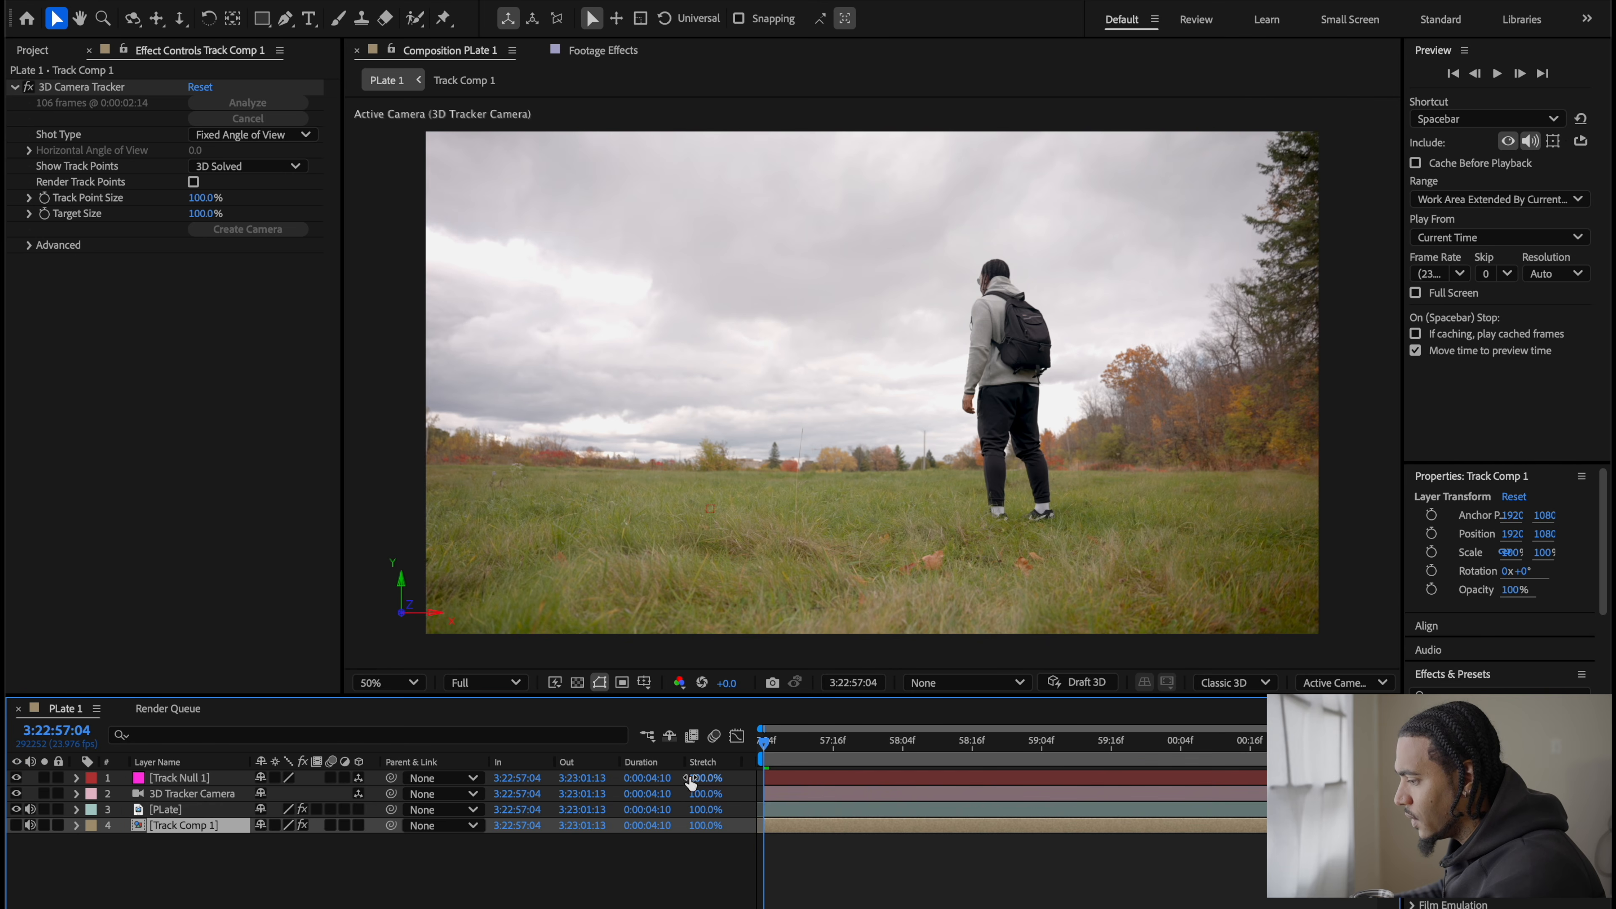
left_click_drag(779, 758, 868, 755)
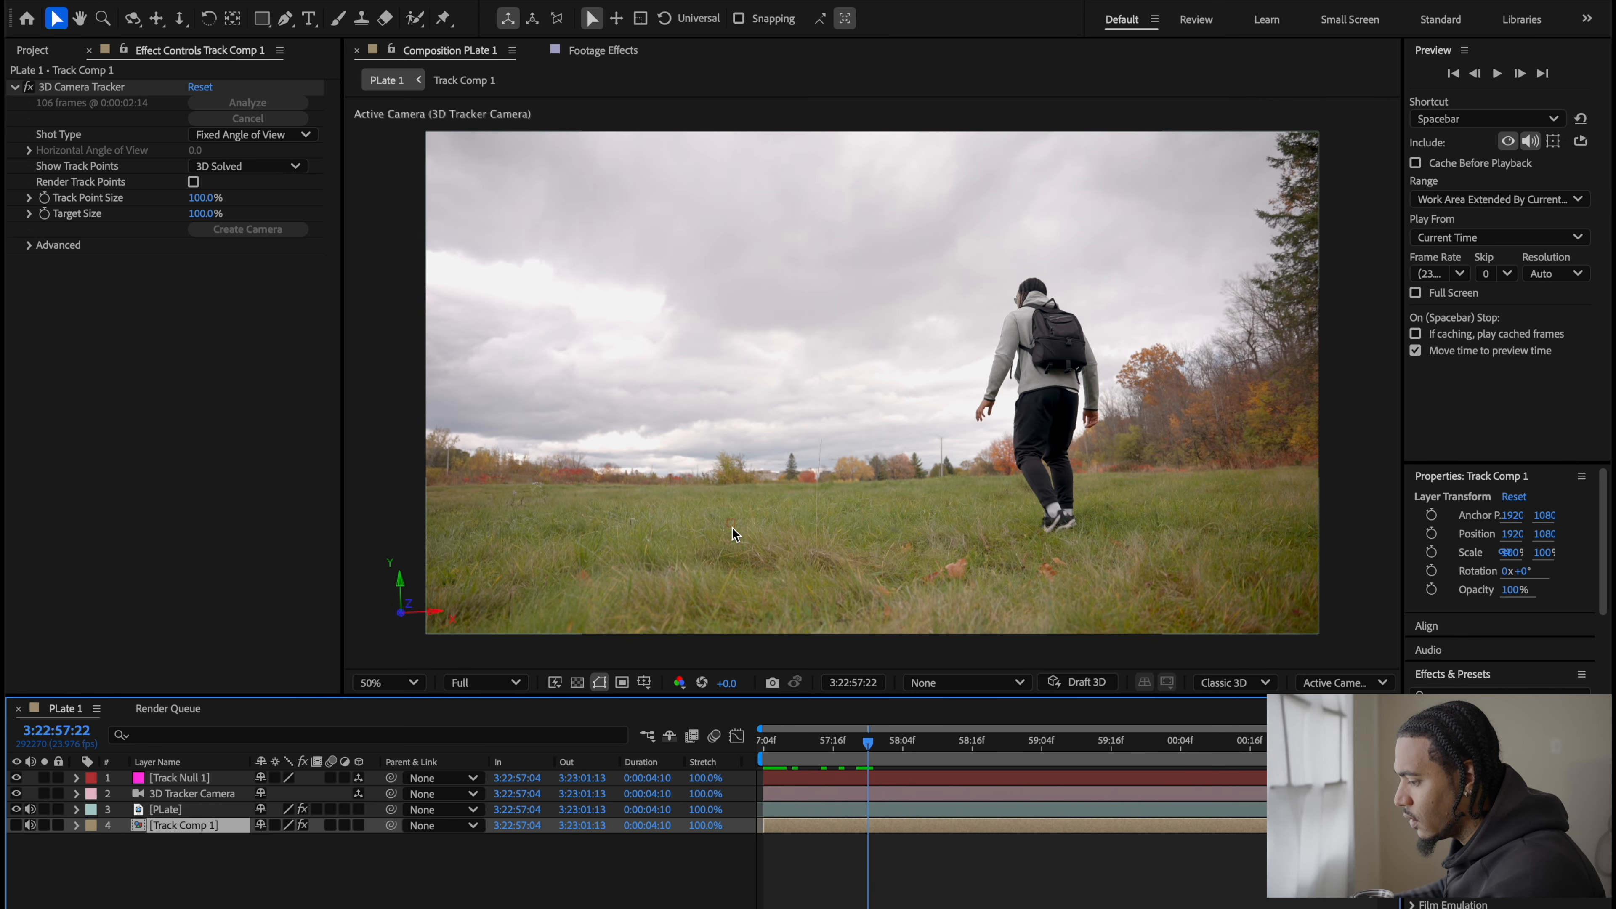
left_click_drag(814, 751, 909, 755)
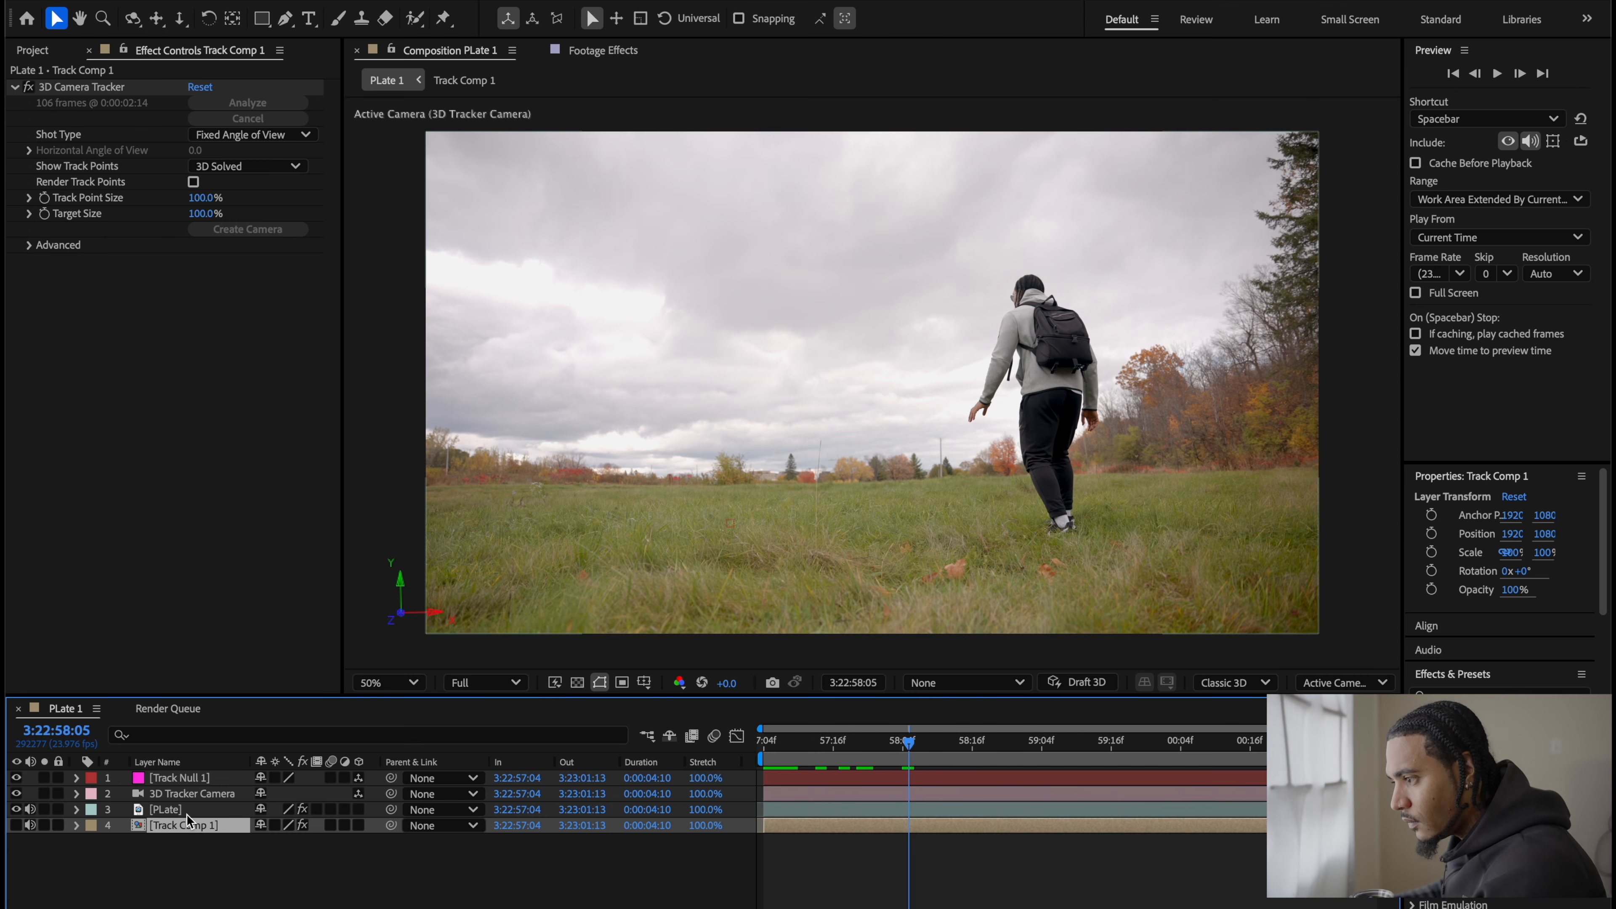
Step: Collapse the project's Footage folder and delete the Levels effect from the PLate layer
left_click(30, 50)
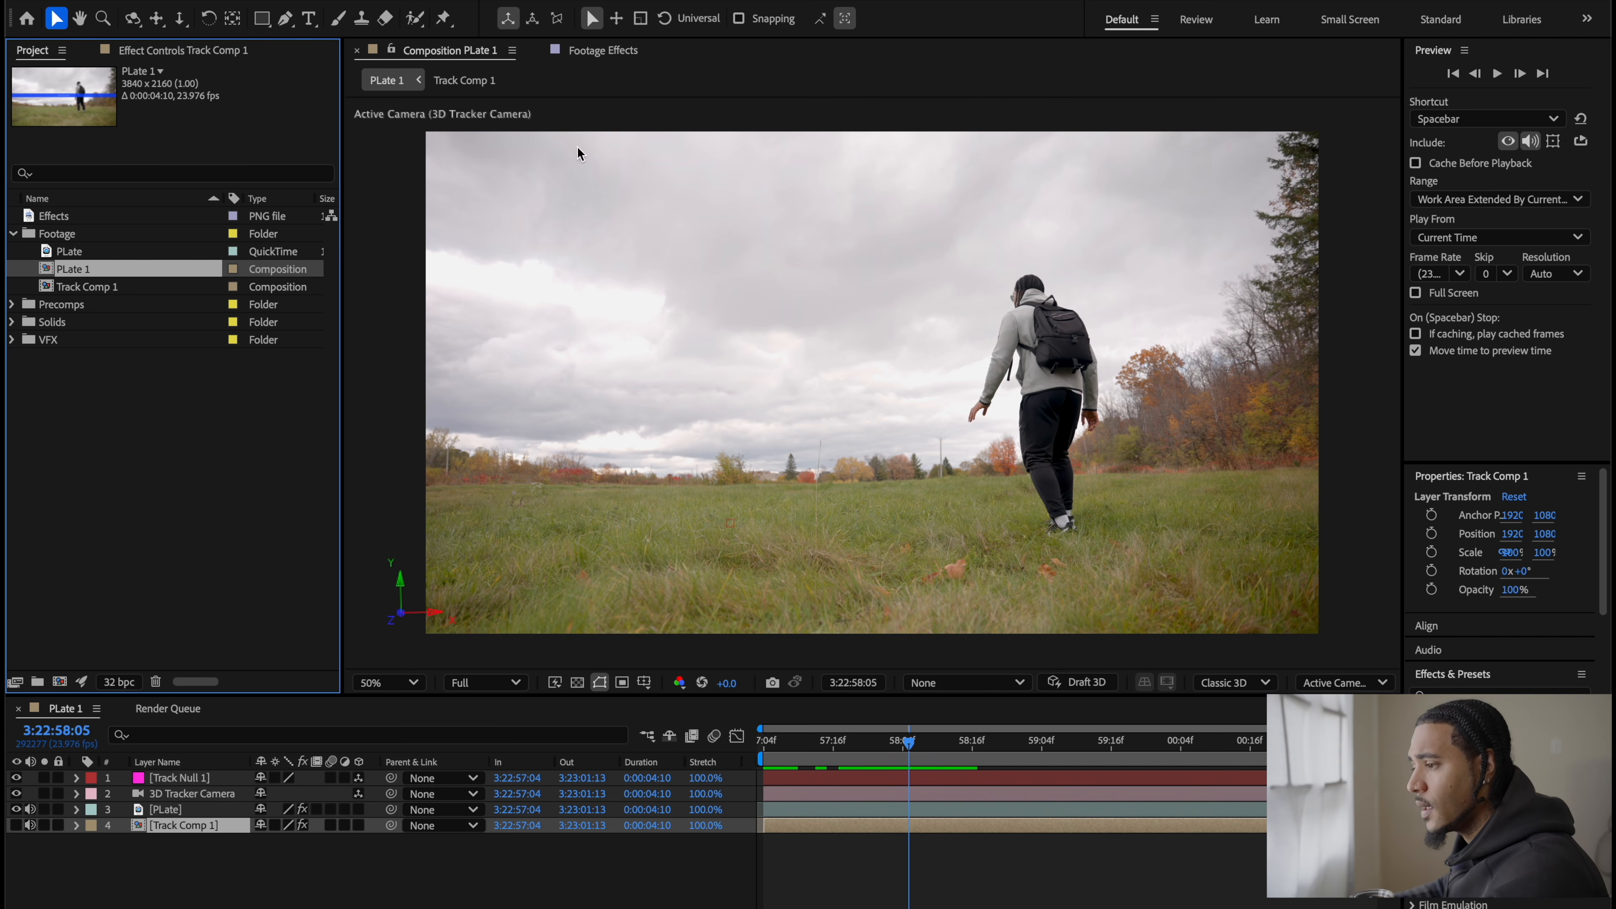
left_click(14, 233)
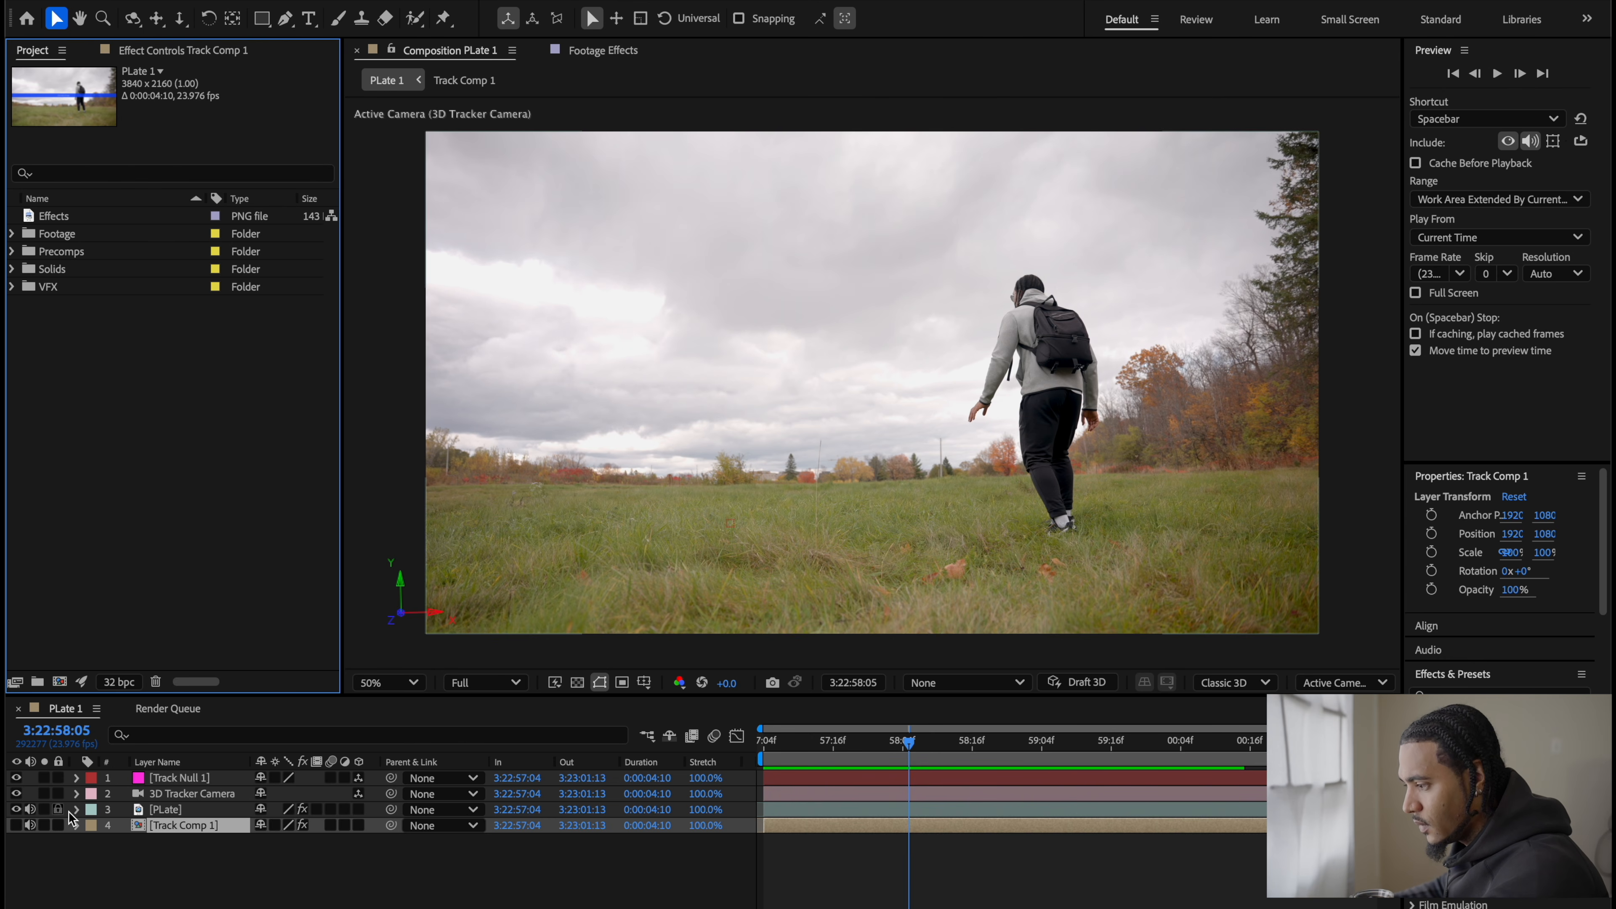
left_click(172, 810)
left_click(170, 51)
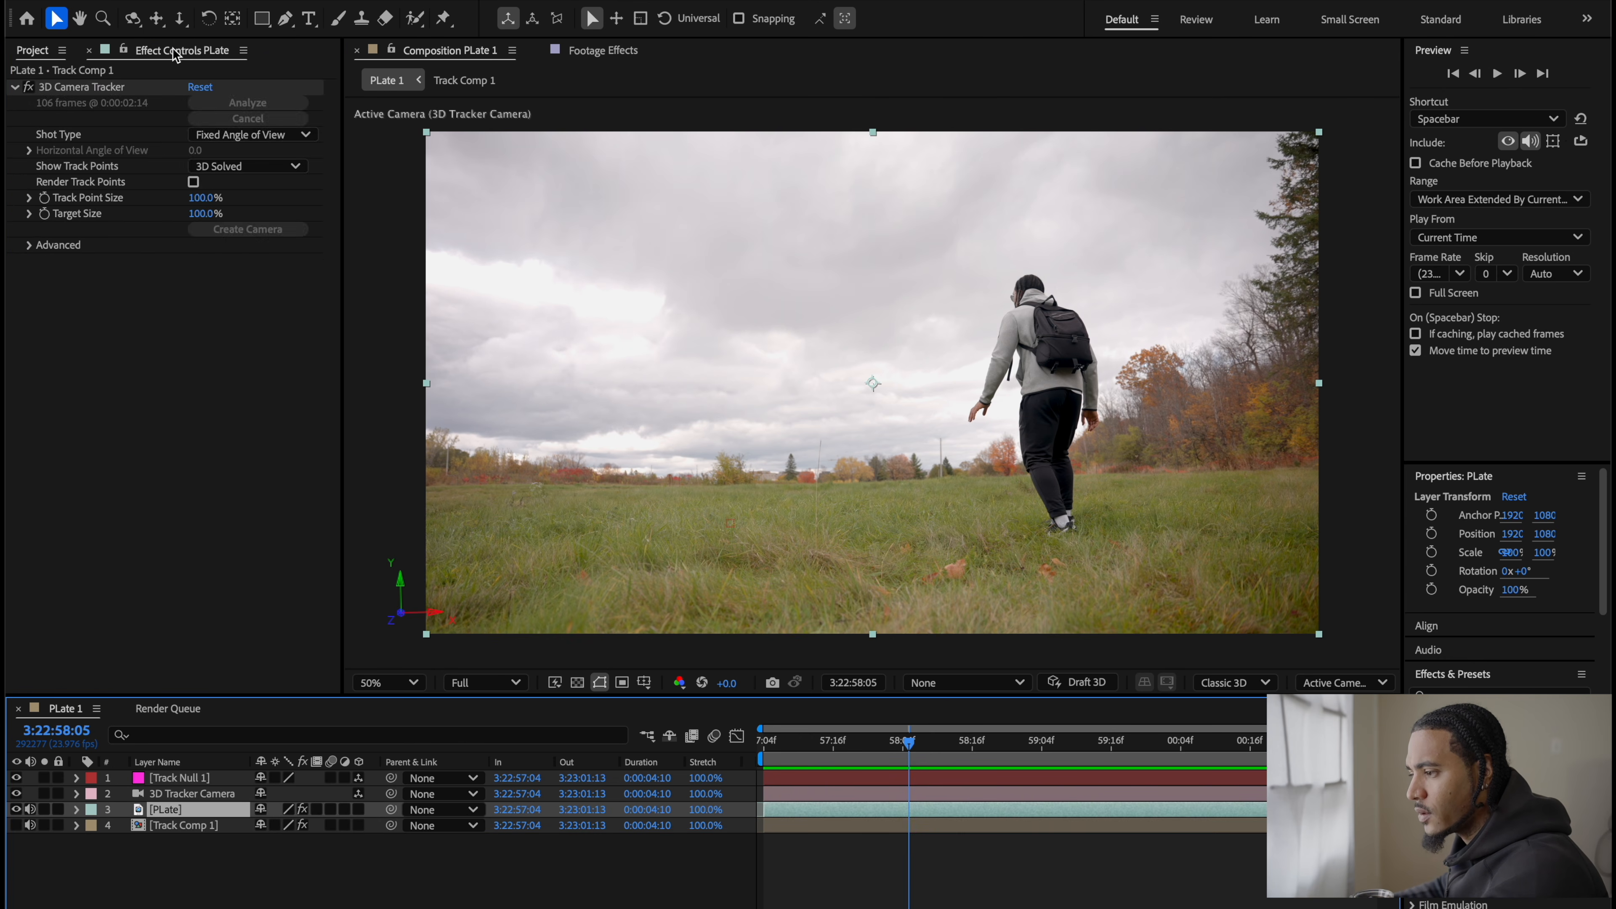
left_click(84, 87)
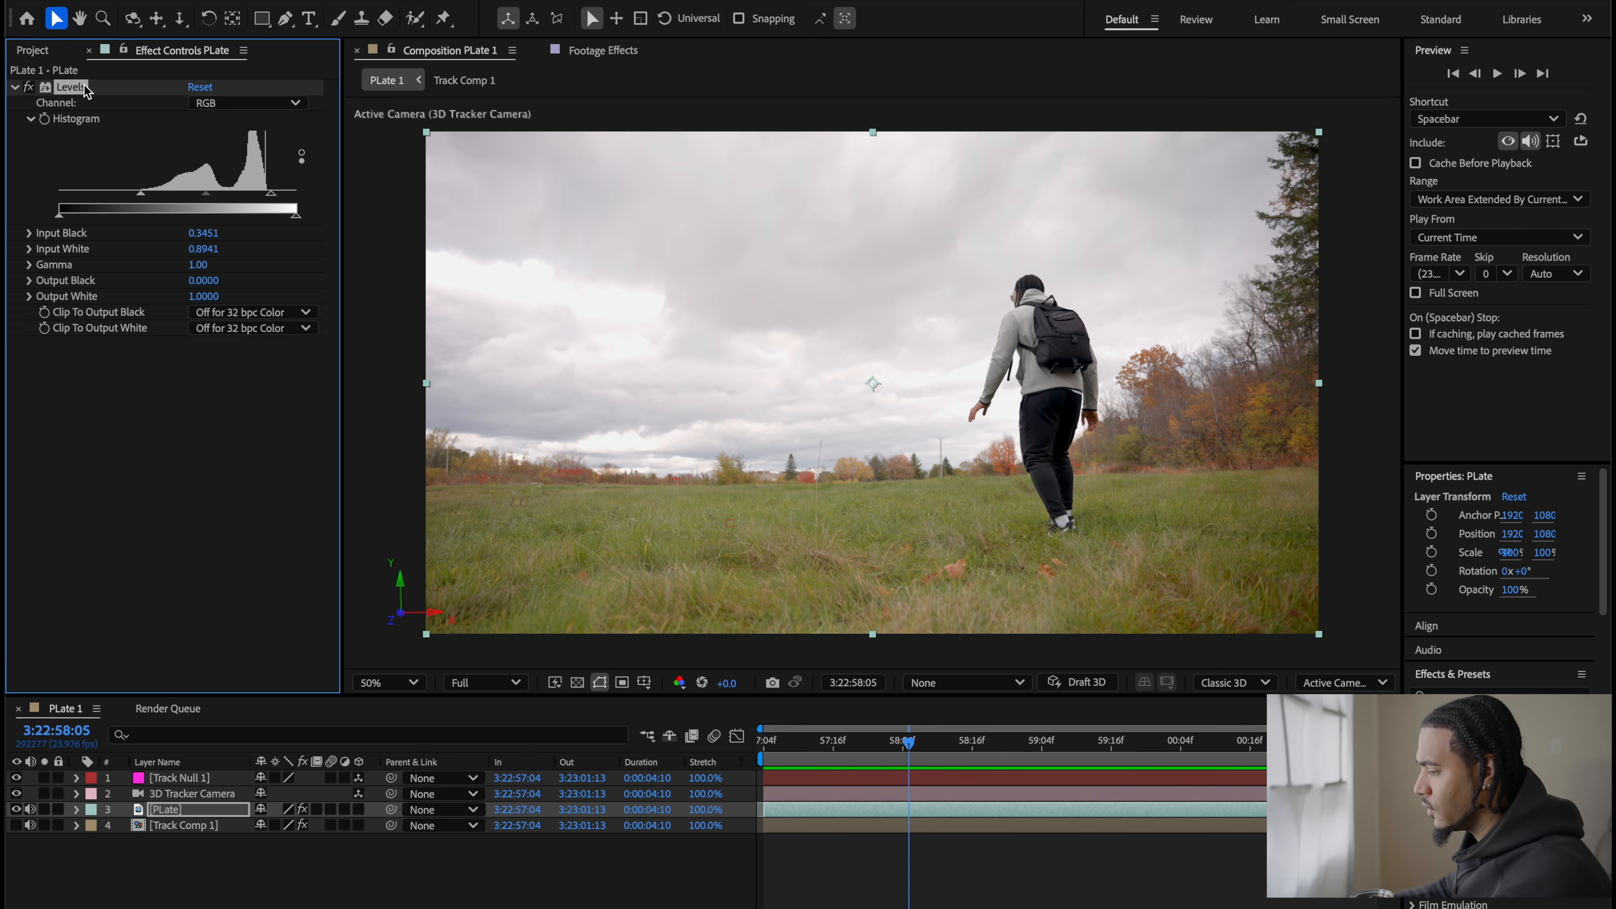
key("Delete")
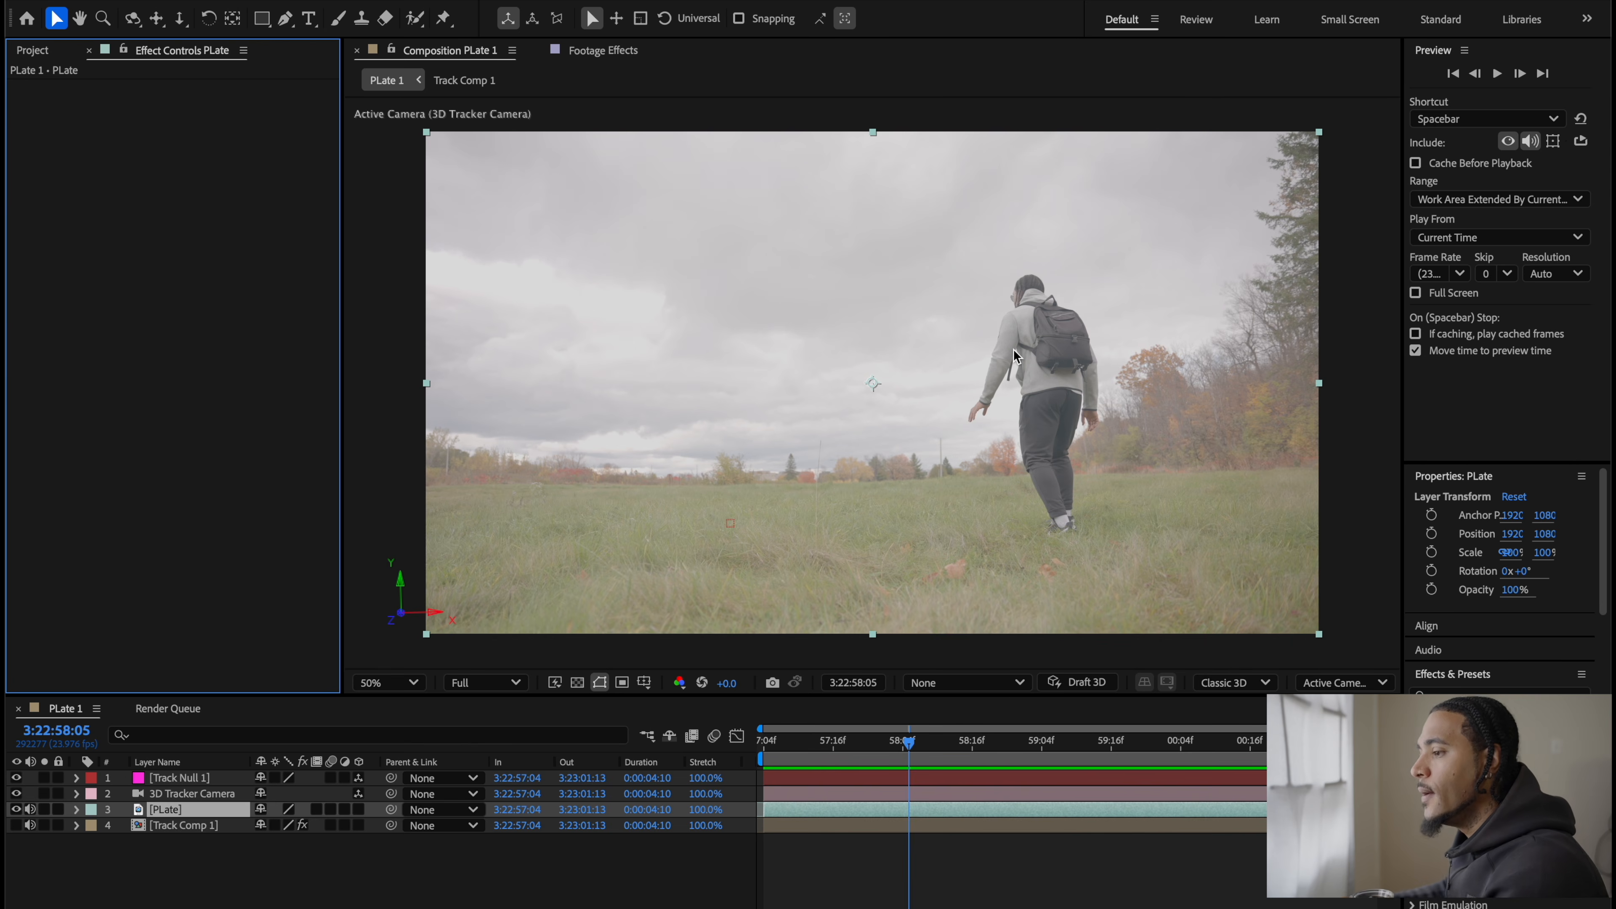
Step: Add Dragonlich-Roar-Camera-Front-Right.mov from the VFX folder's Dragonlich subfolder to the composition above Track Null 1
left_click(32, 51)
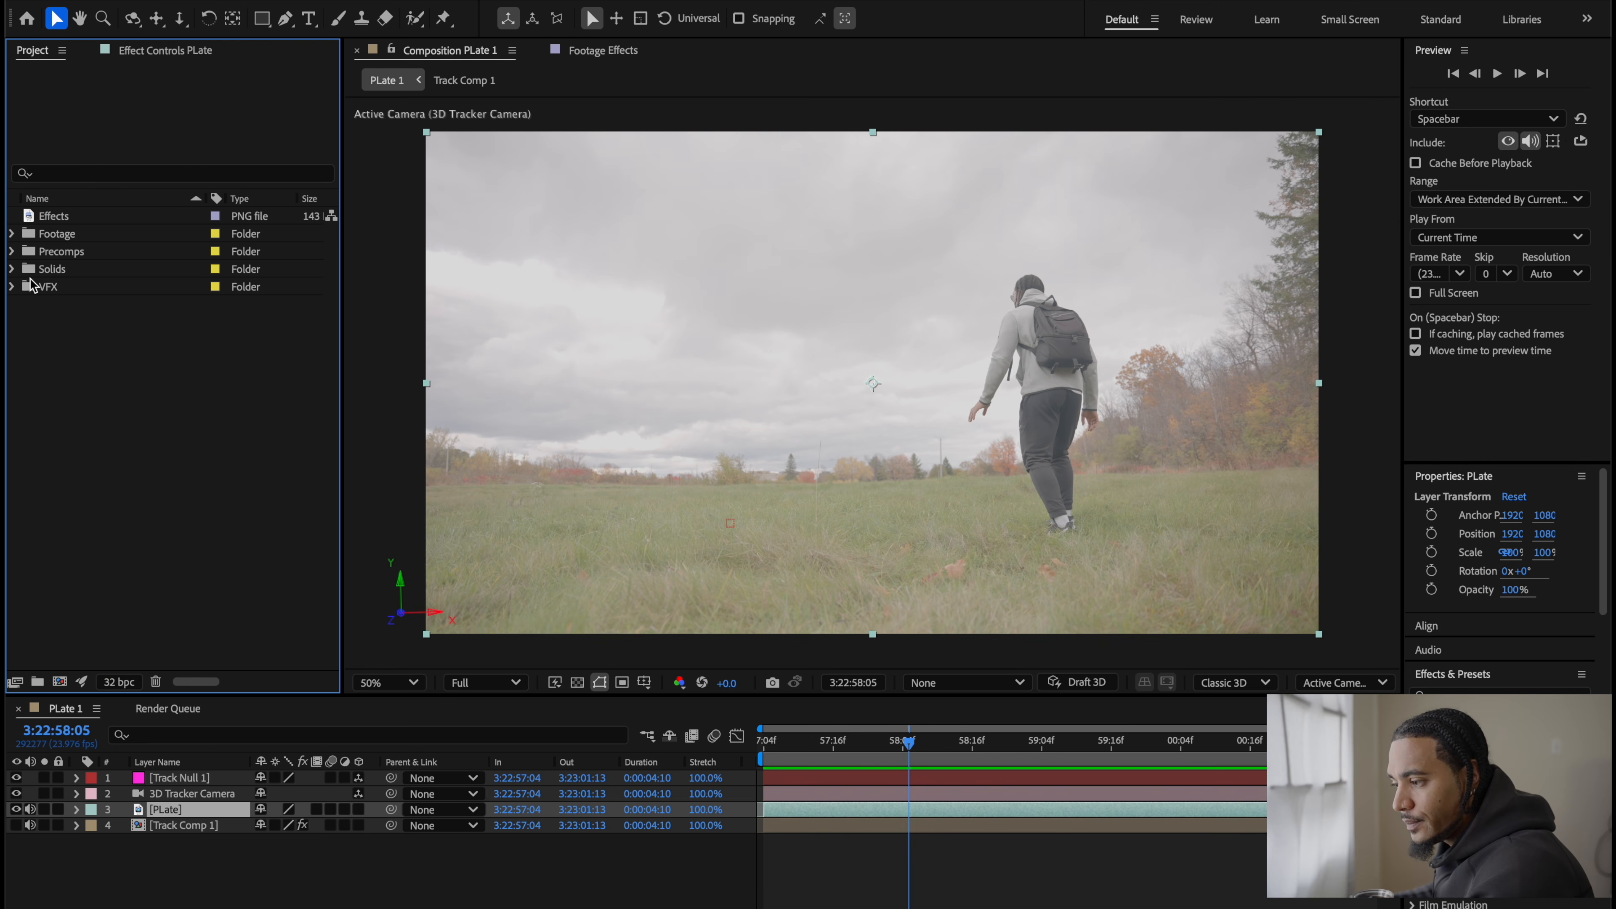
left_click(11, 287)
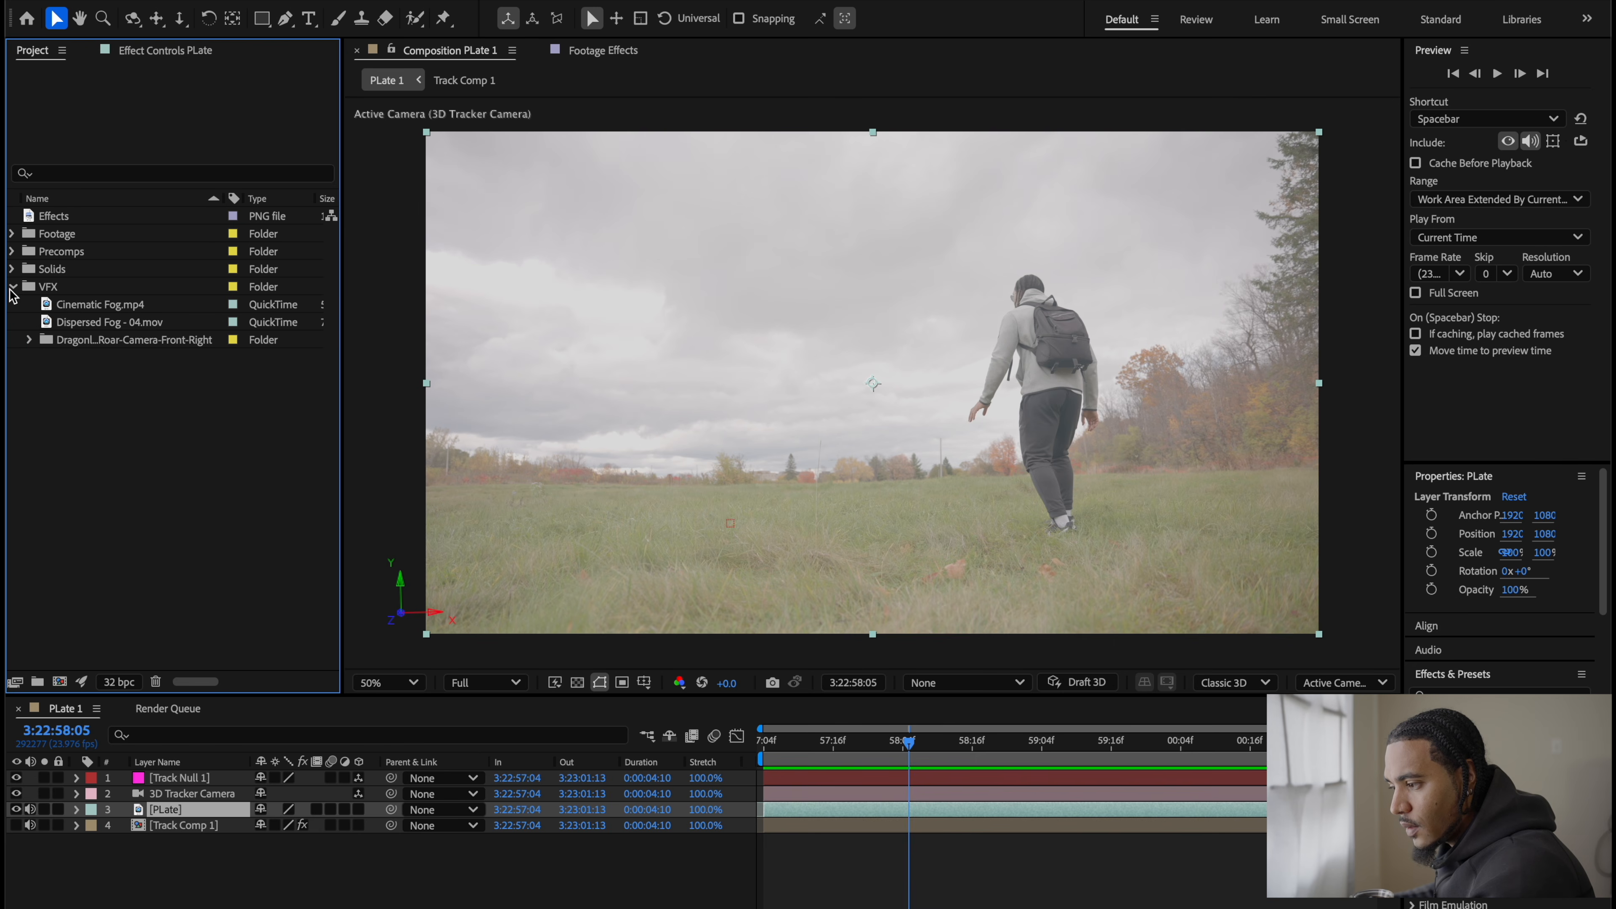
left_click(80, 330)
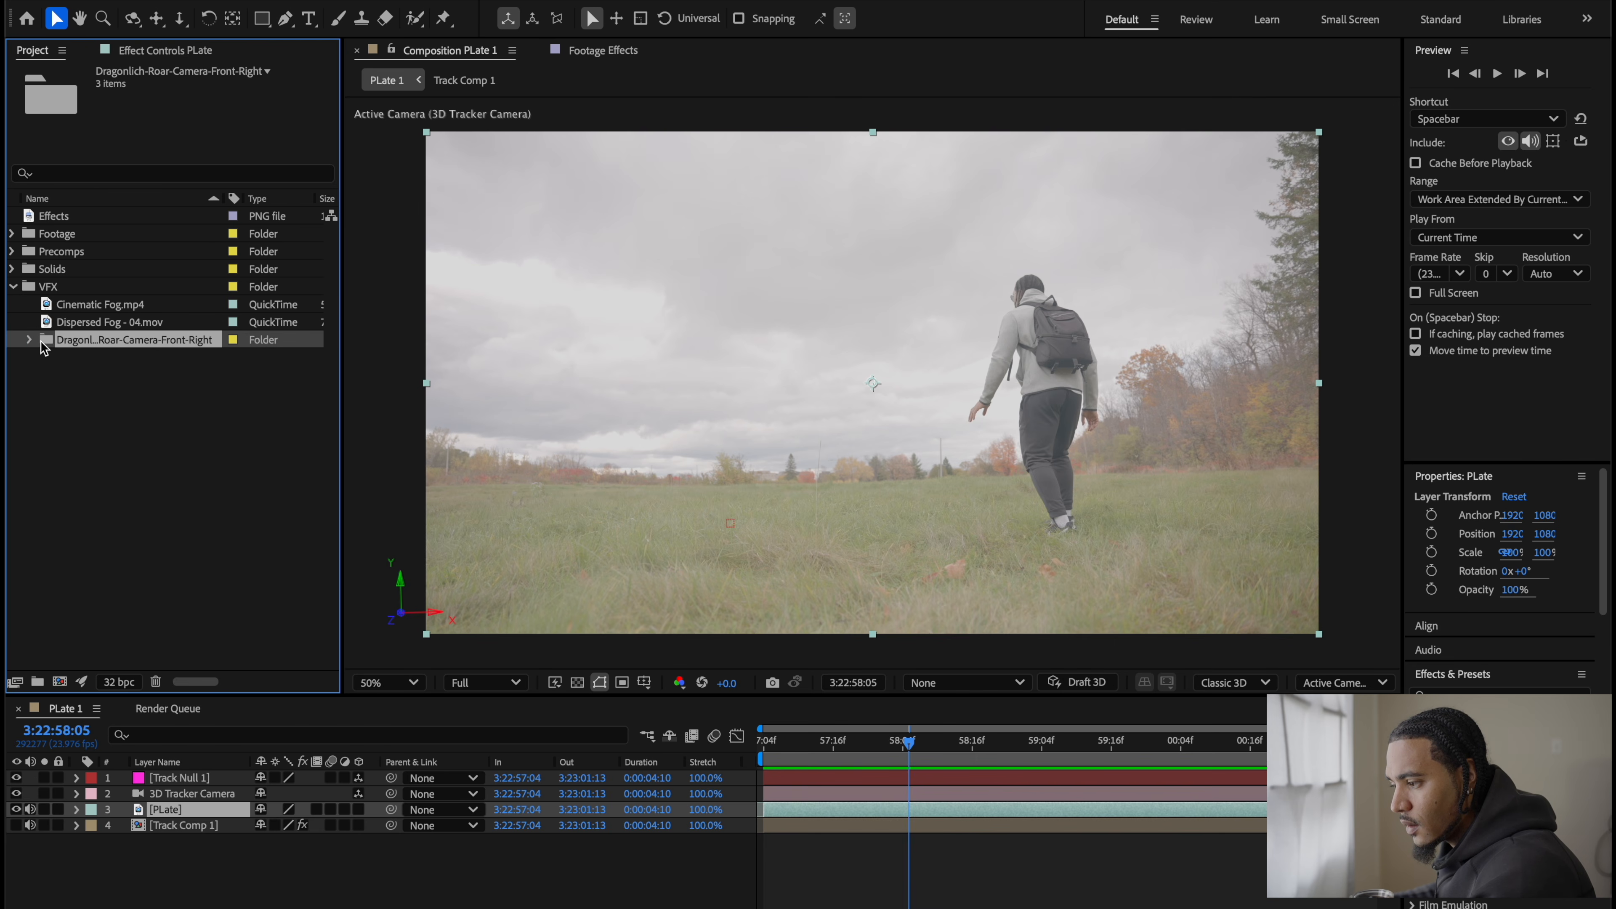
left_click(30, 341)
left_click(128, 364)
left_click(129, 373)
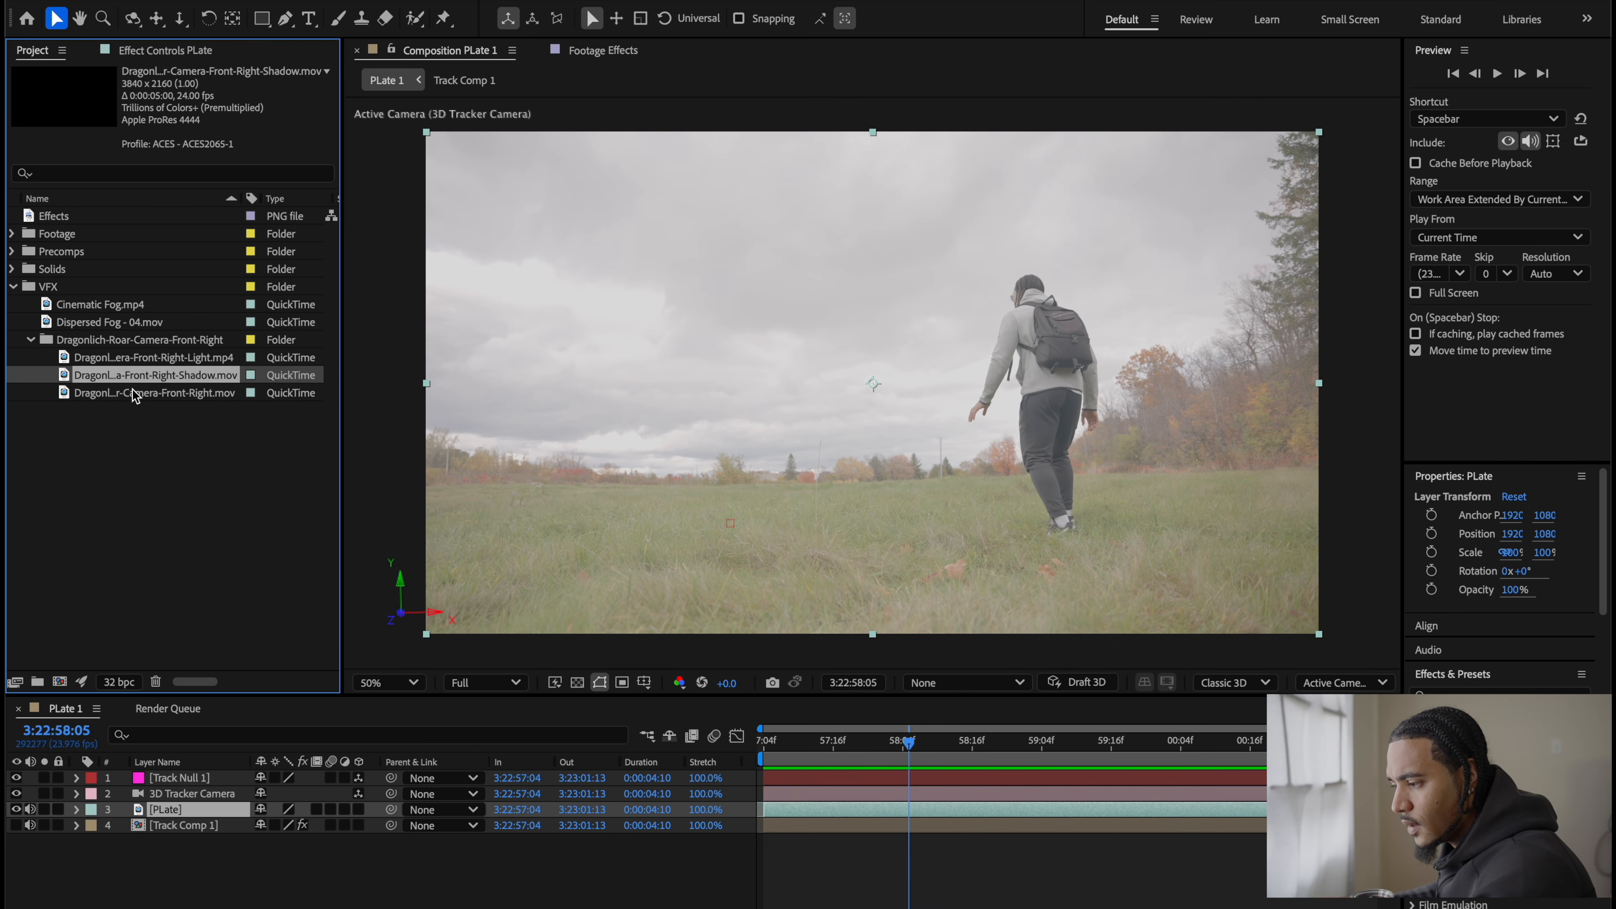
left_click(131, 391)
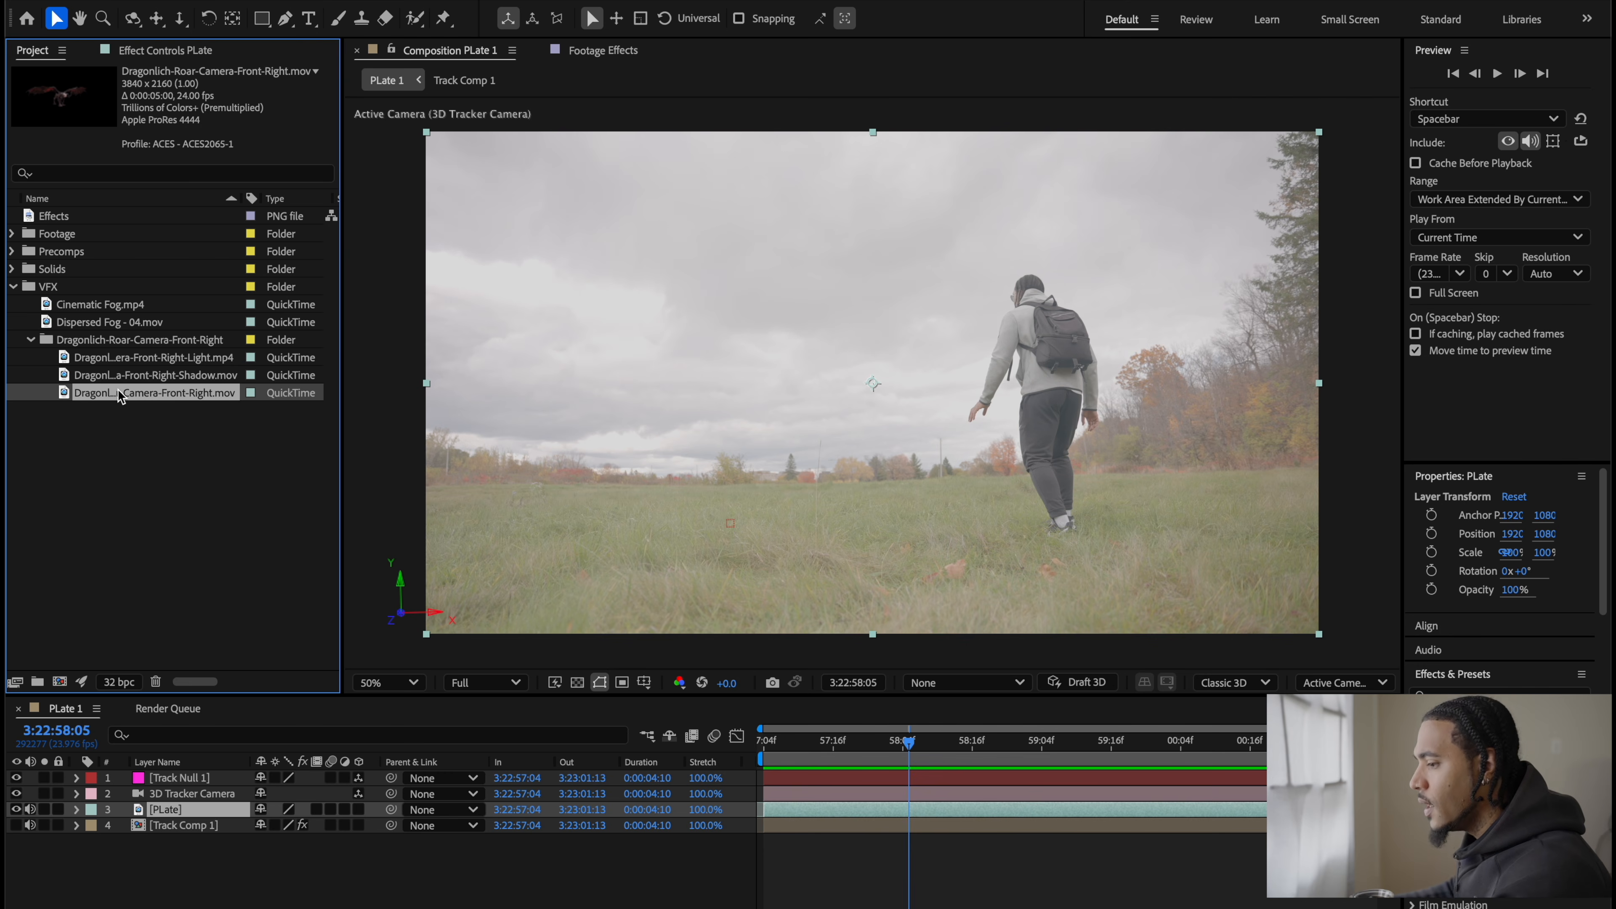
left_click_drag(121, 396, 189, 778)
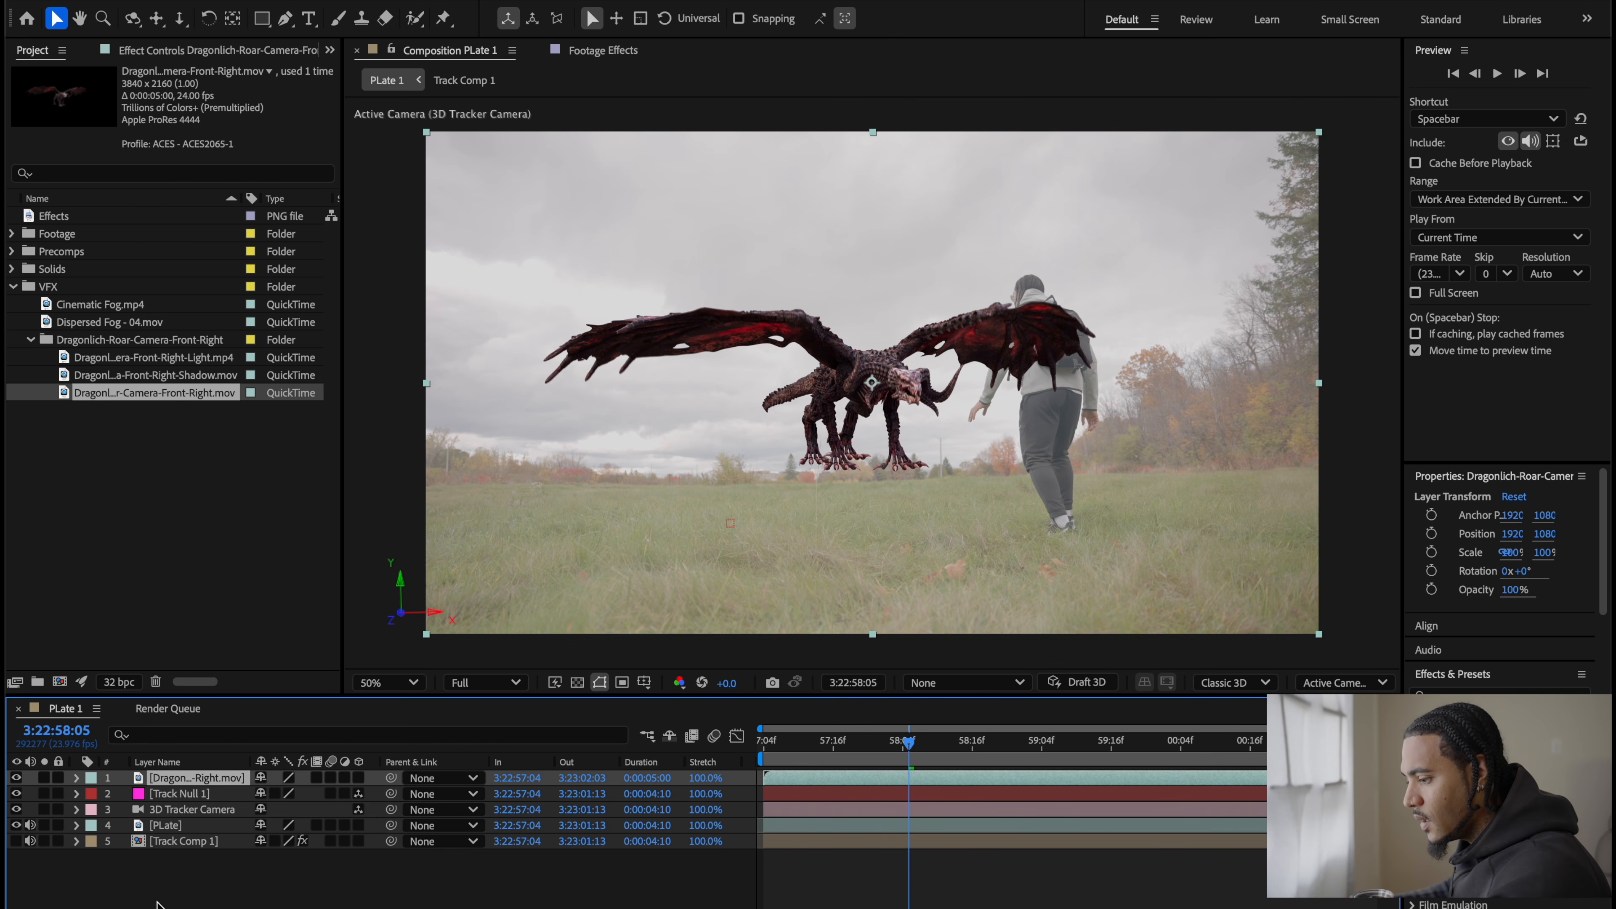
Step: Make the dragon layer 3D, tilt its Z orientation to about 1.8°, and move it toward the field's left side at about X 909, Y 1164
left_click(358, 779)
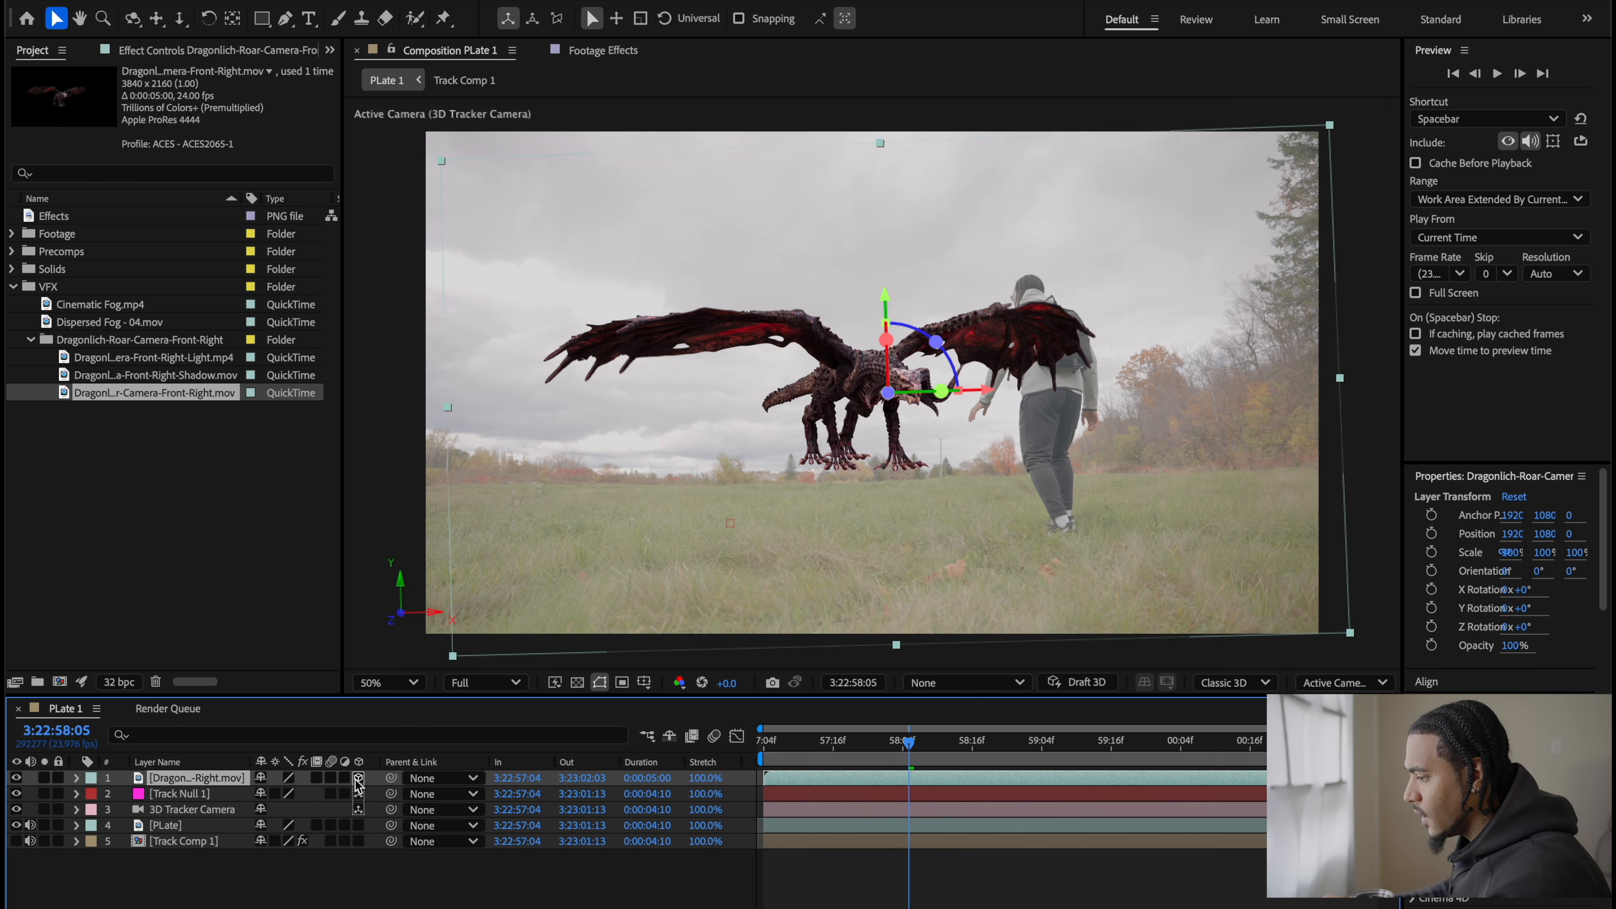
left_click_drag(943, 358, 939, 344)
left_click_drag(980, 403, 770, 405)
left_click_drag(680, 296, 681, 315)
left_click_drag(778, 421, 751, 429)
Step: Scale the dragon layer to 120% and adjust its height to about Y 1156 so its feet rest on the grass
key("s")
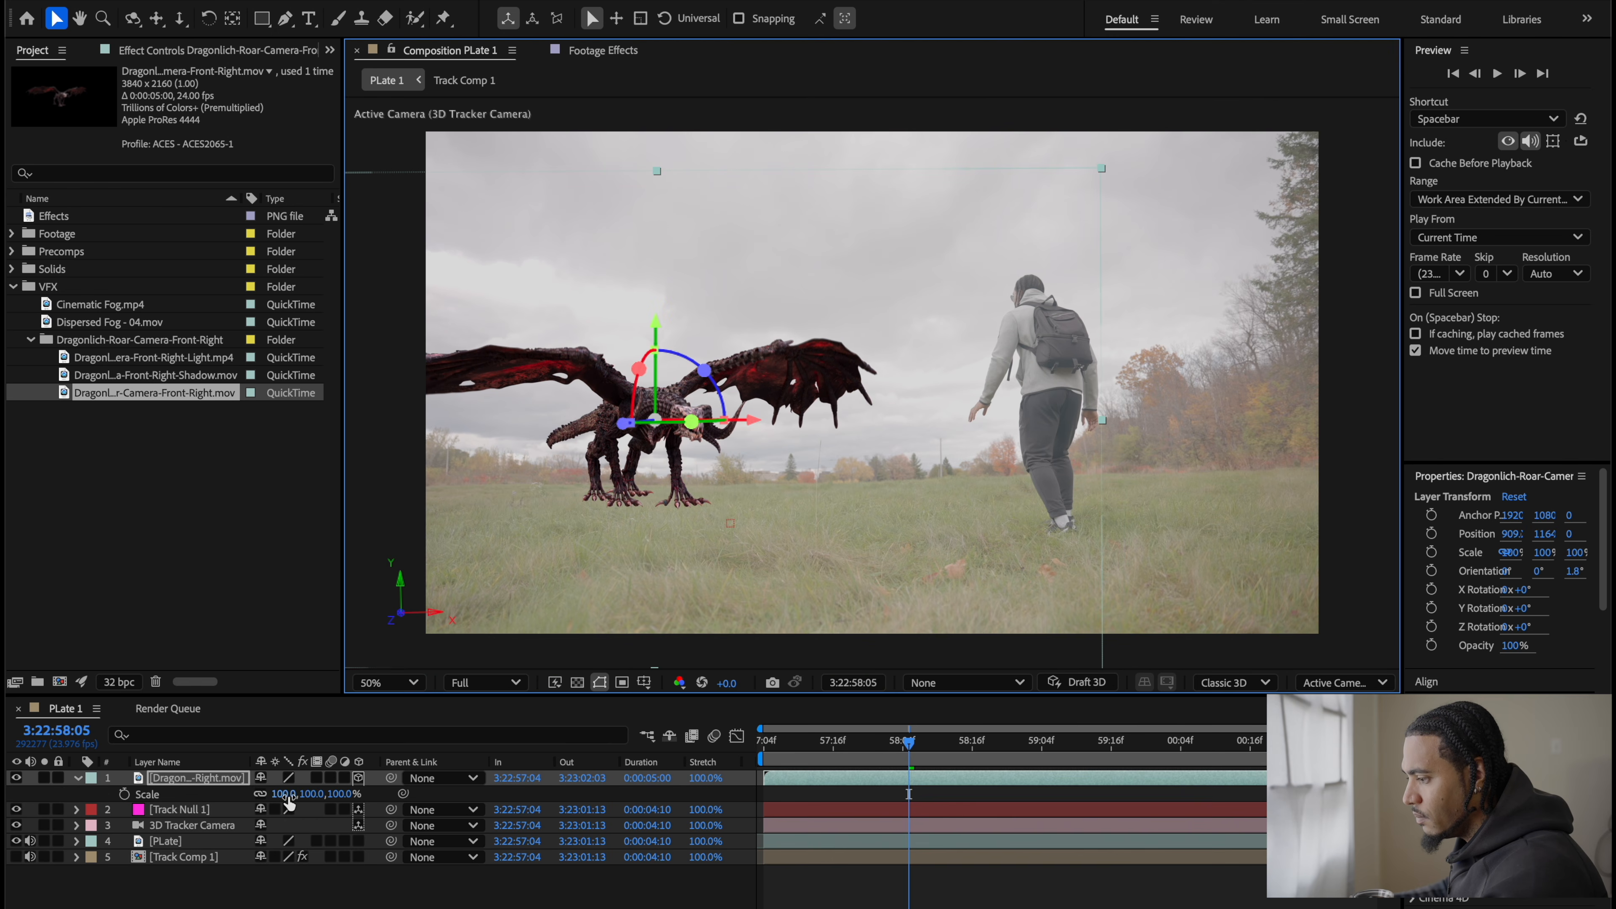
left_click_drag(287, 796, 294, 797)
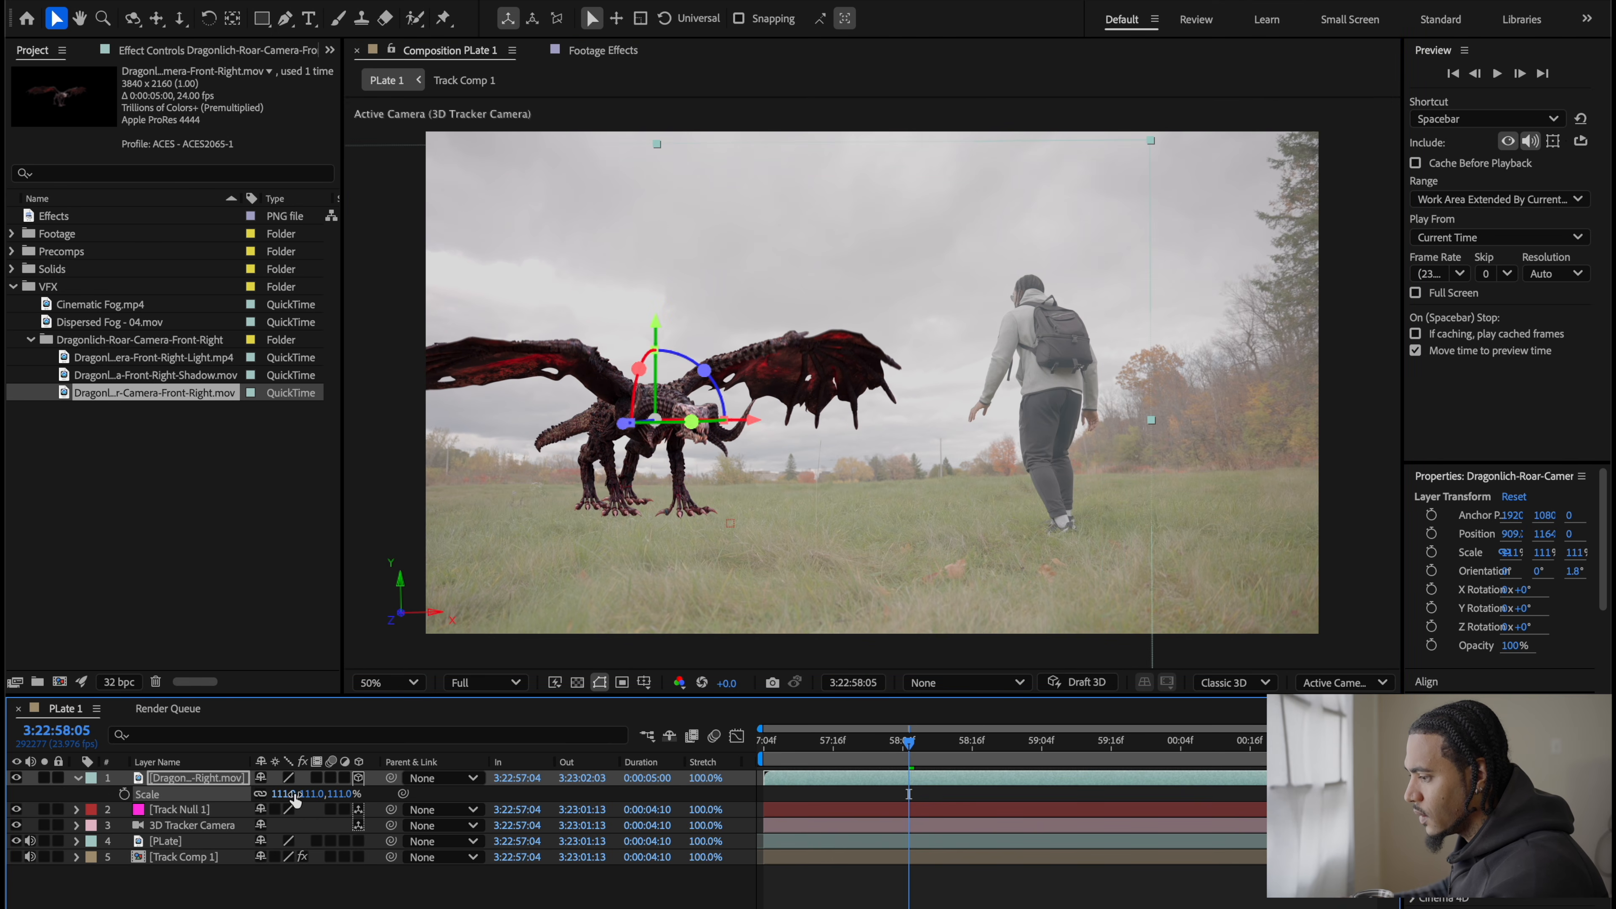
left_click_drag(655, 317, 655, 310)
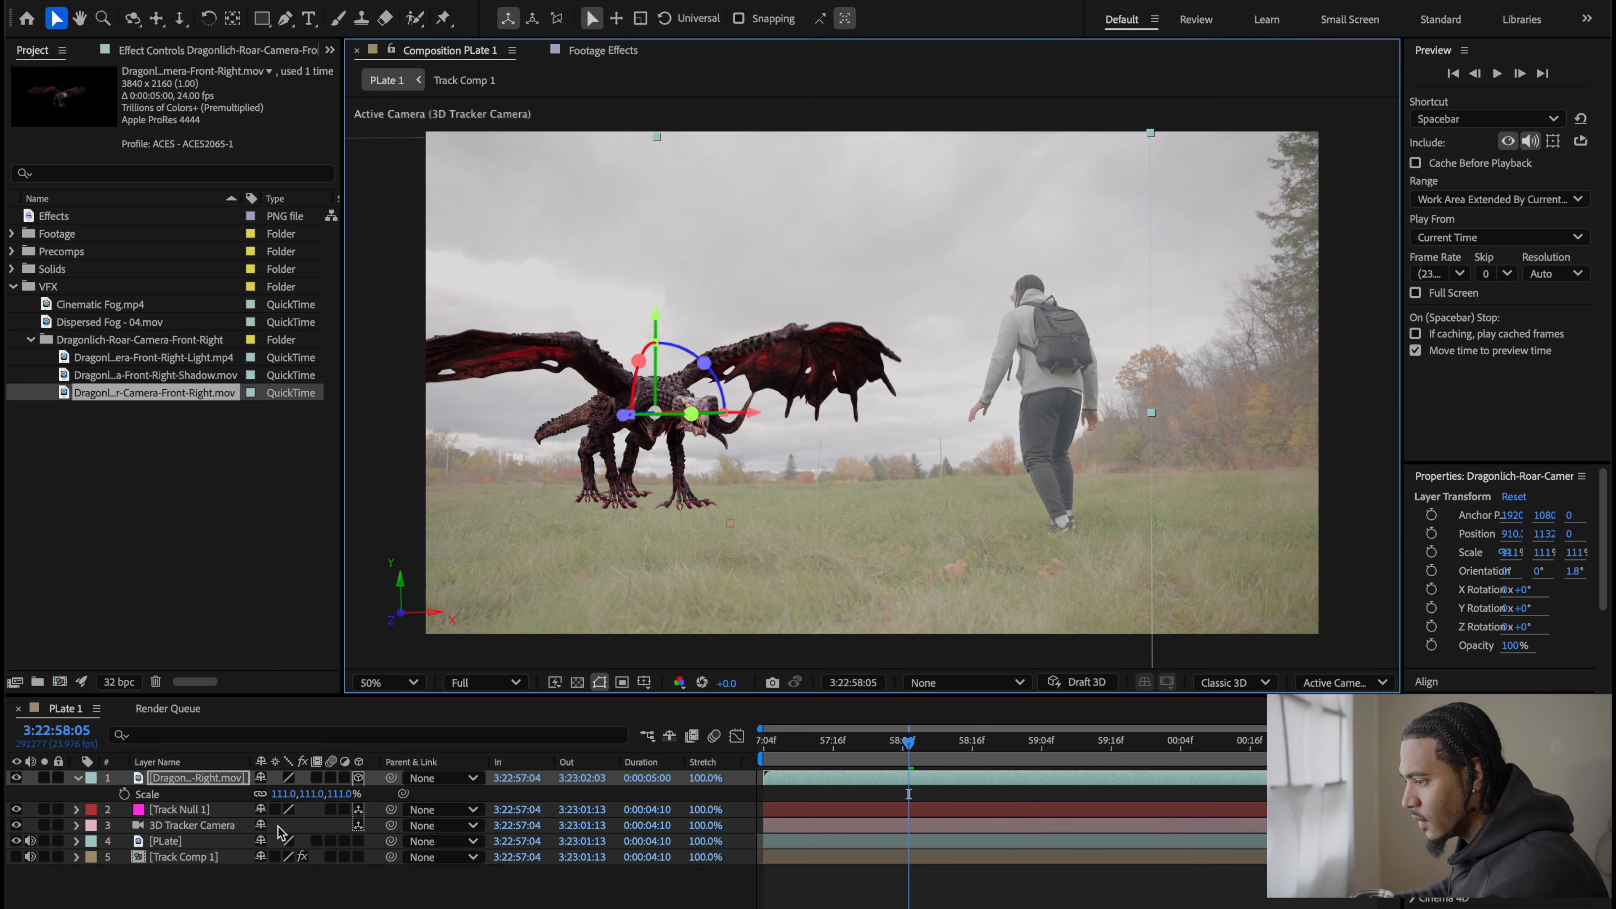
left_click_drag(283, 793, 288, 794)
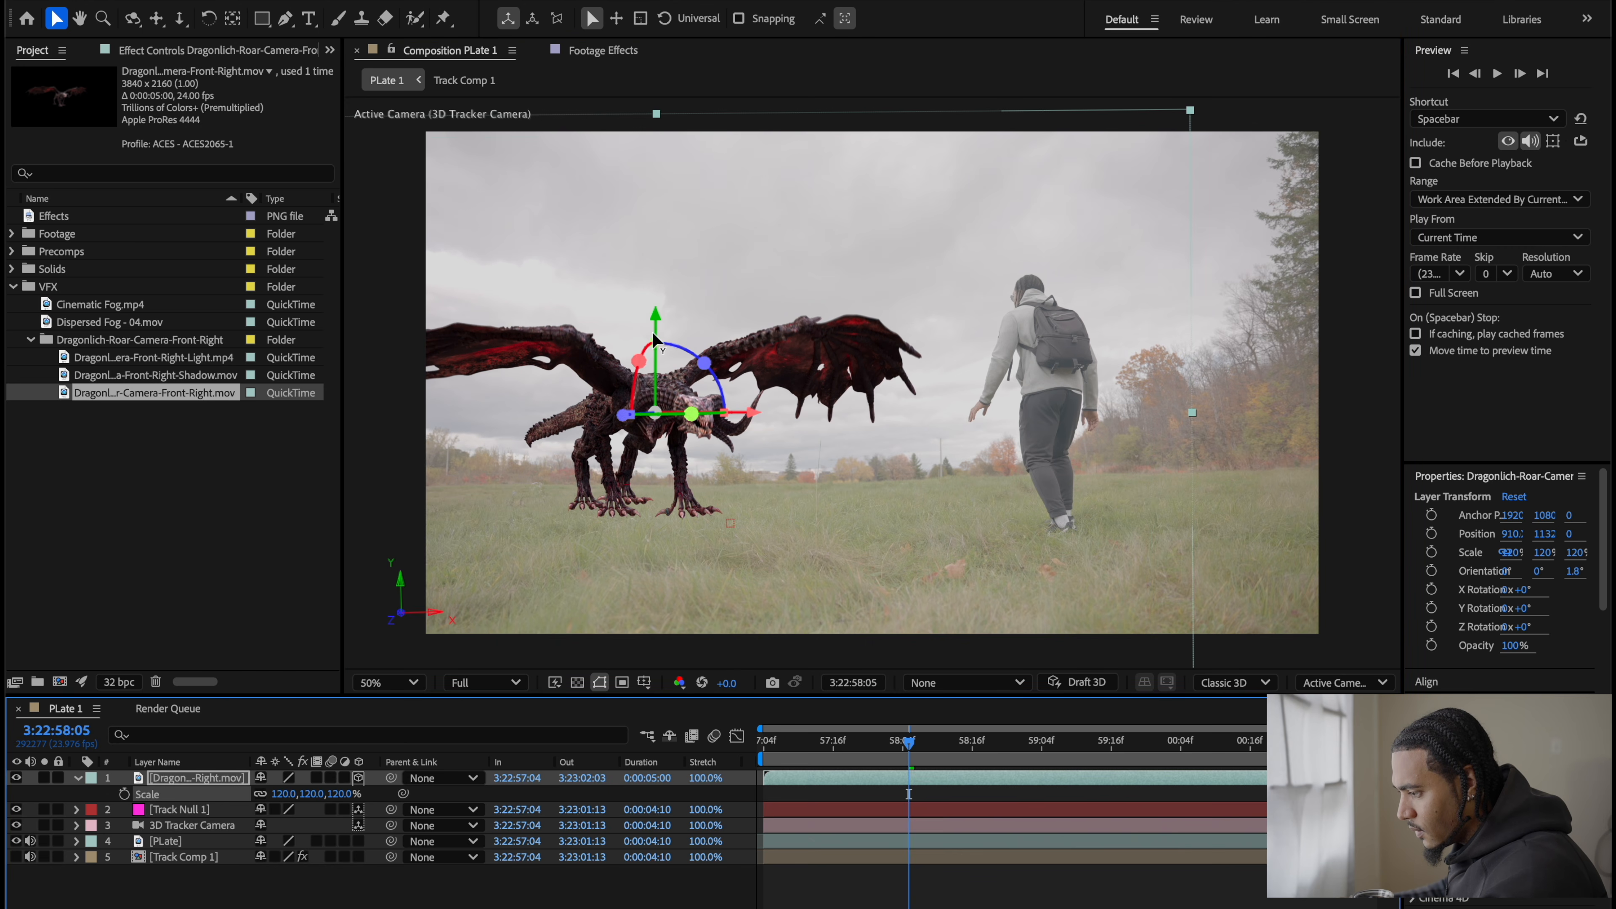
left_click_drag(653, 334, 655, 340)
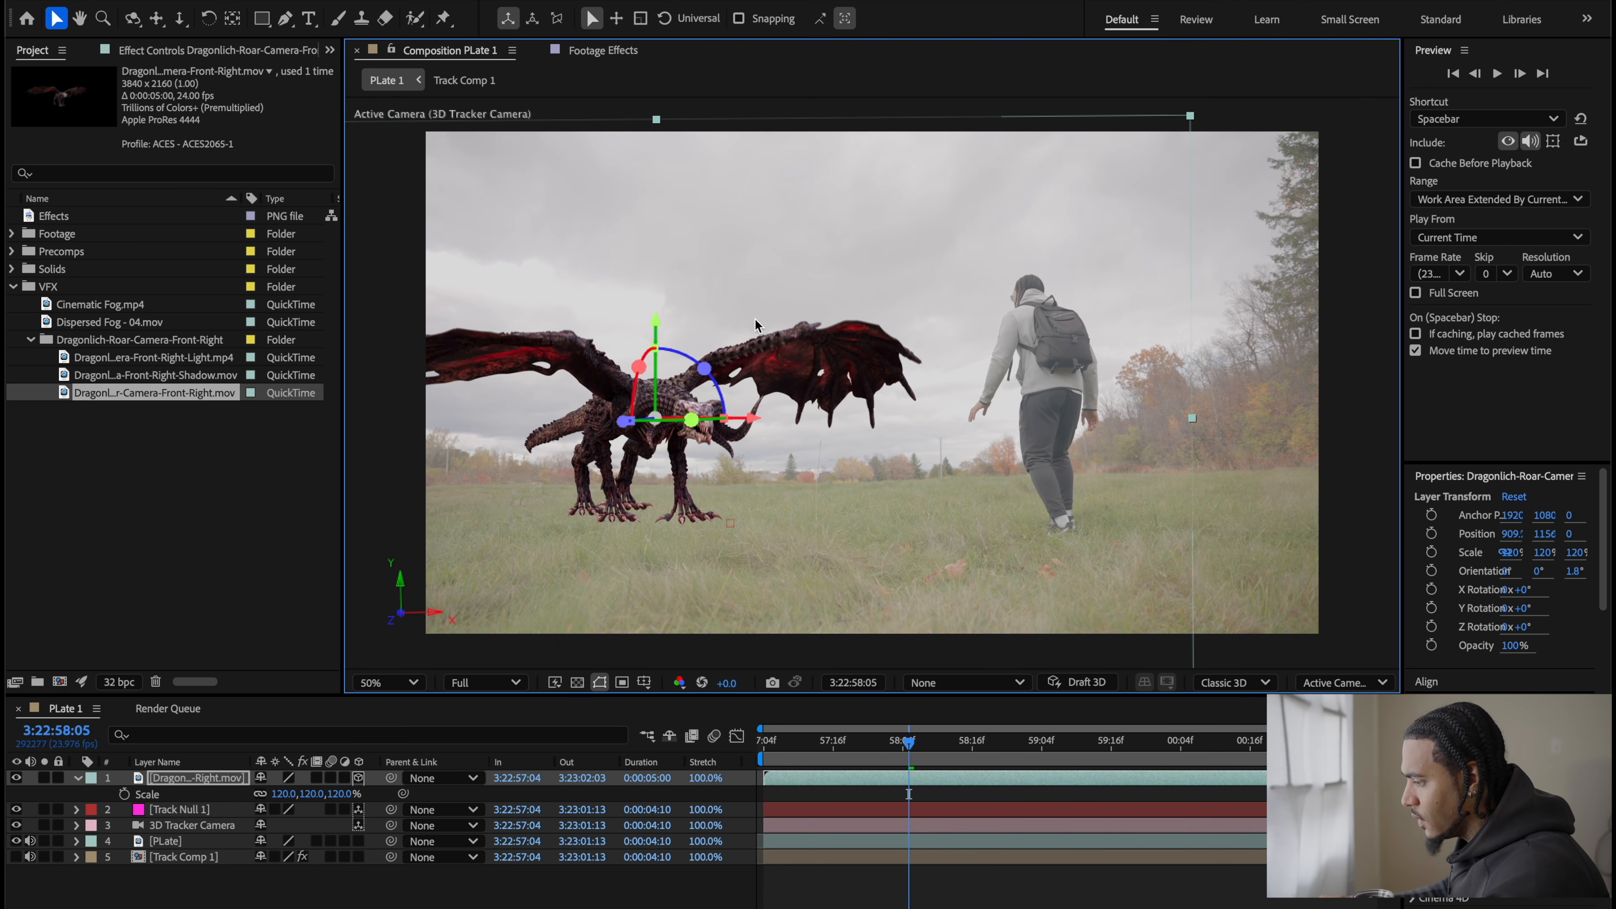
Step: At 3:22:59:03, push the dragon back to Z 550, shift it left to about X 635, and lower it onto the grass
left_click(1226, 427)
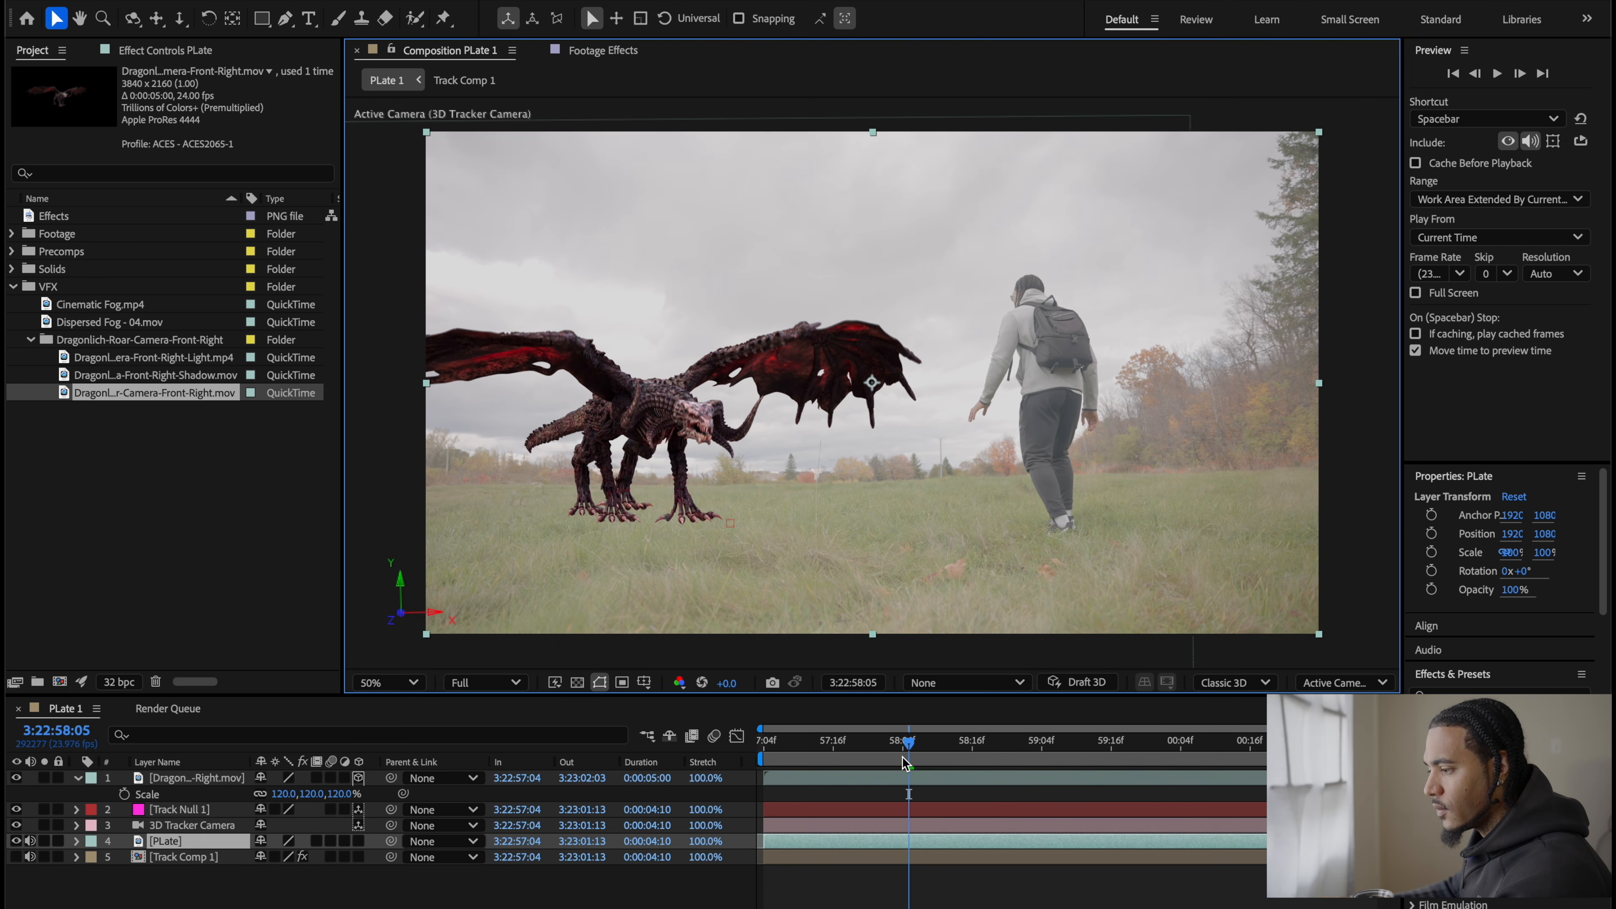
left_click_drag(901, 756, 1036, 752)
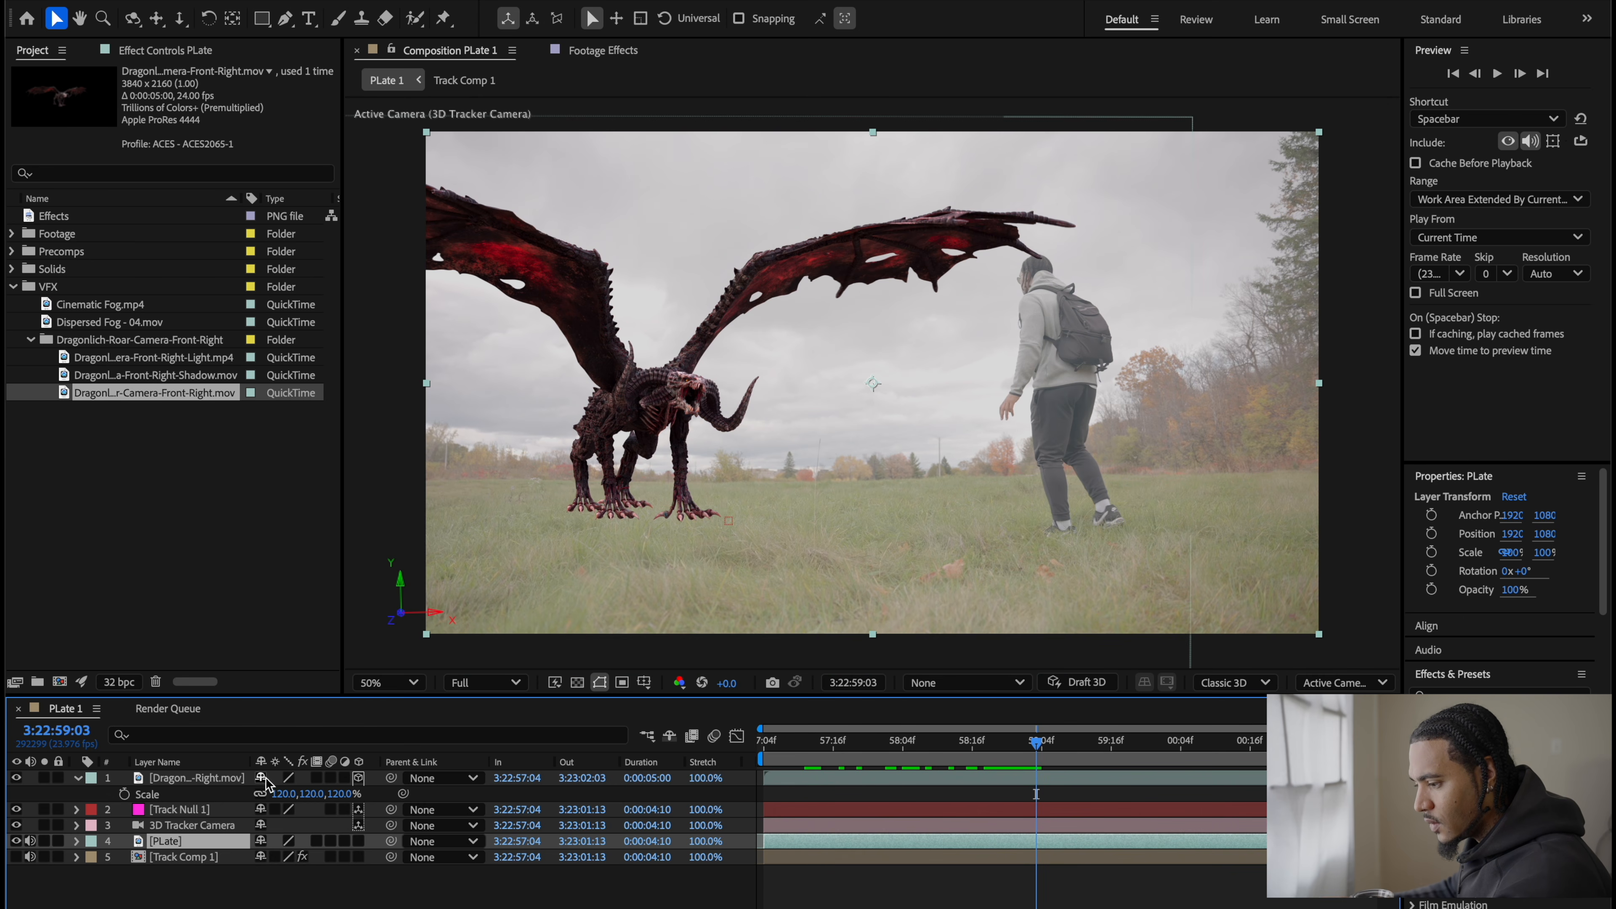
left_click(184, 780)
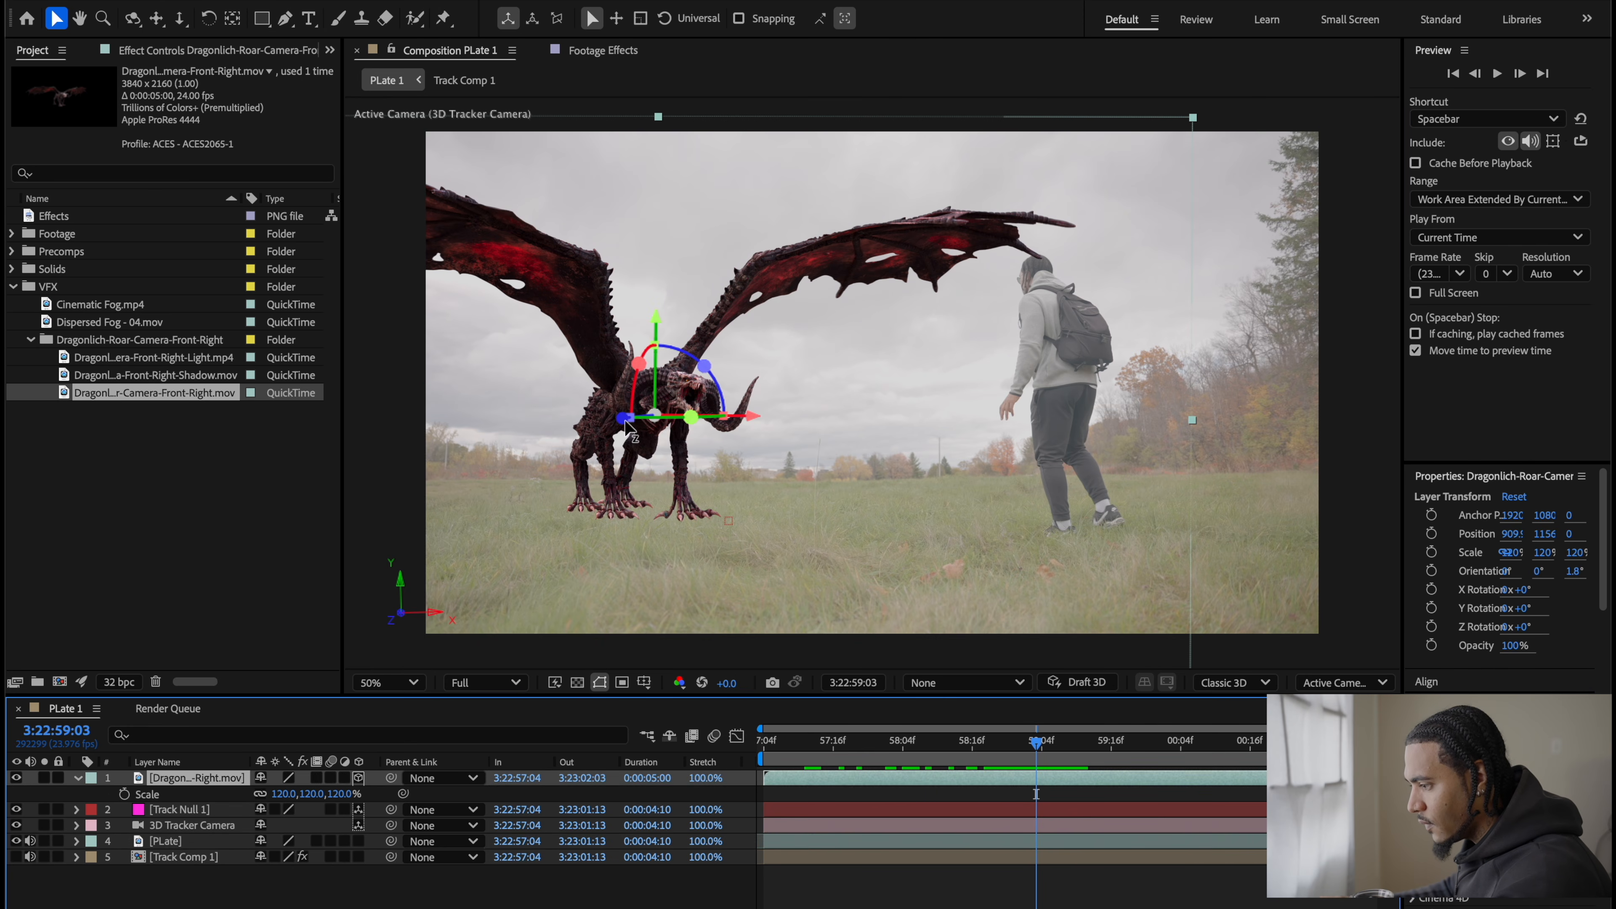
left_click_drag(627, 418, 676, 425)
left_click_drag(772, 417, 723, 421)
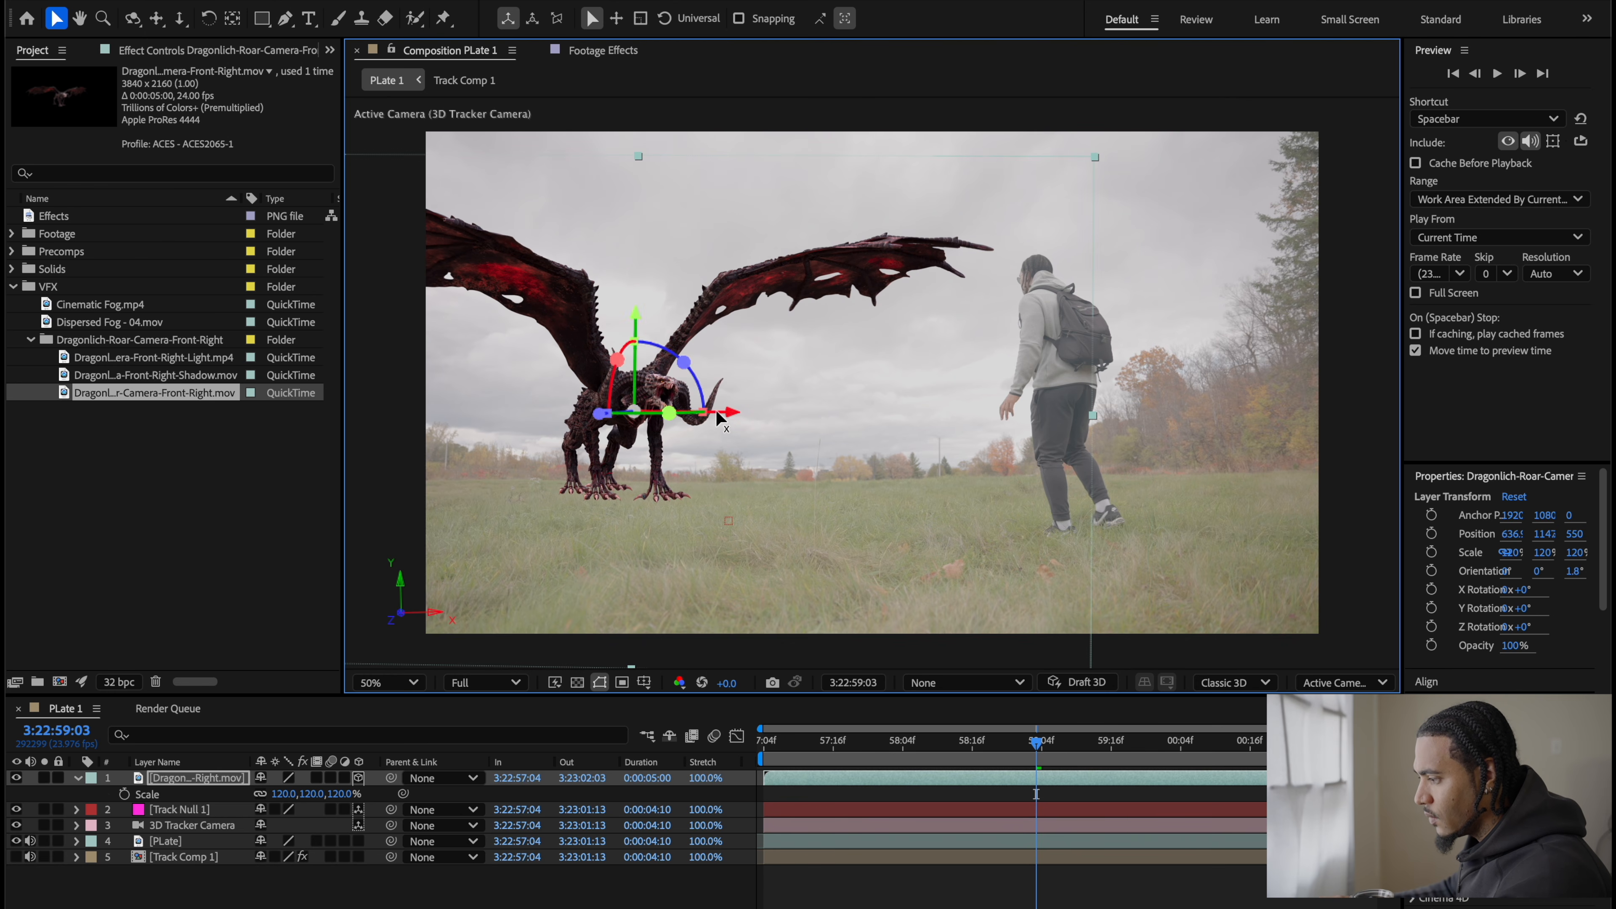
left_click_drag(634, 310, 634, 326)
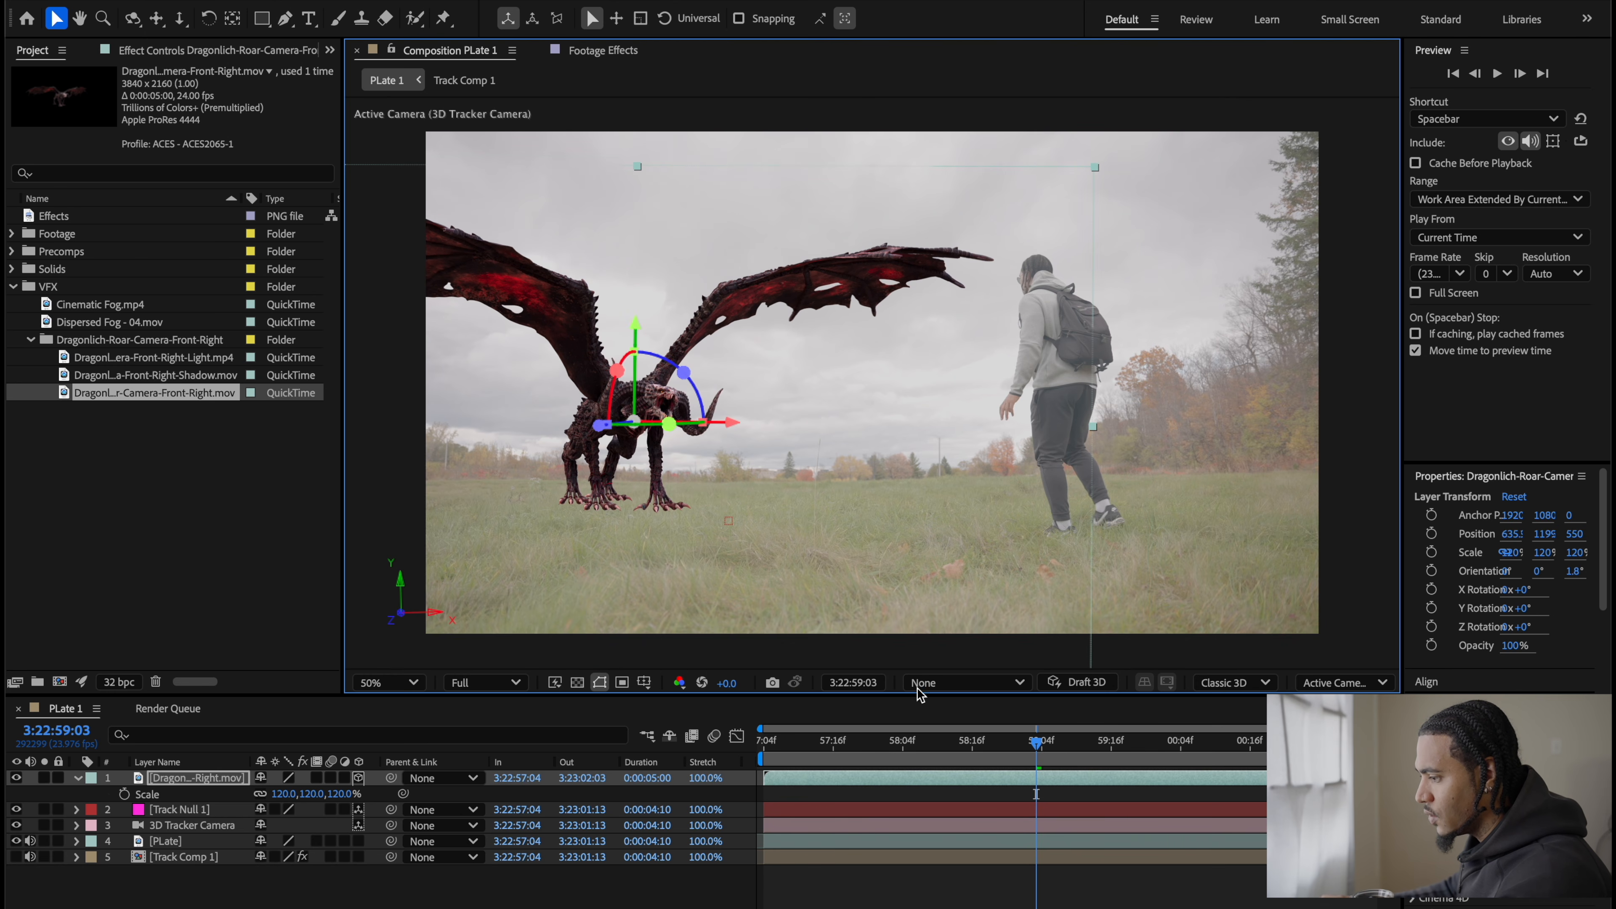
Step: At 3:22:59:14, shift the dragon layer slightly right to about X 654
left_click_drag(857, 749, 1099, 754)
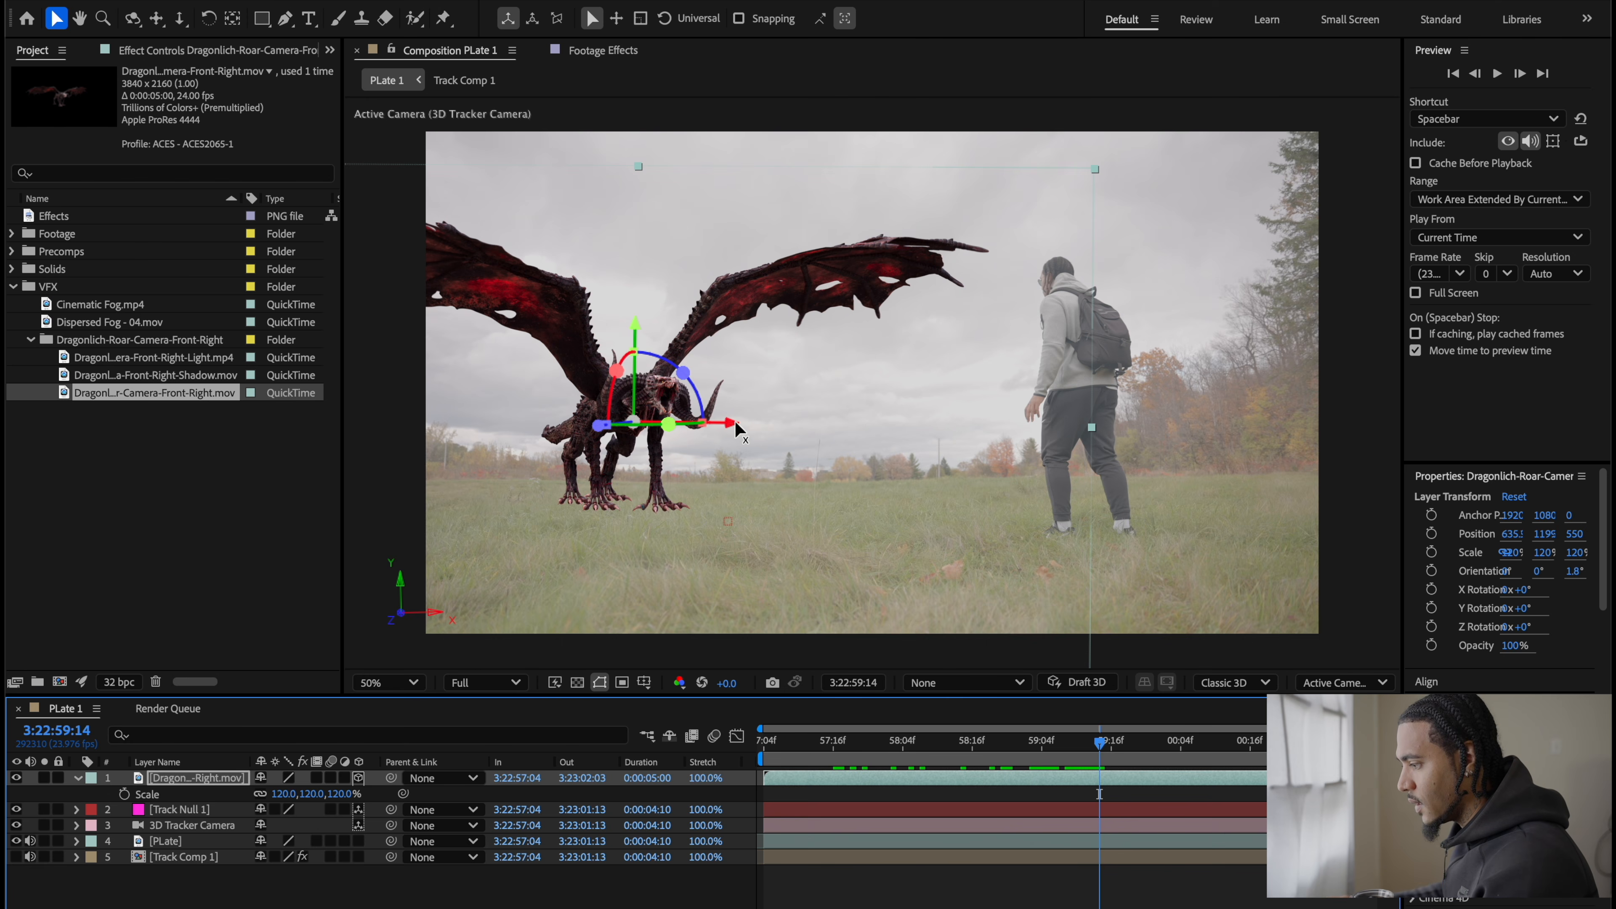
left_click_drag(736, 429, 745, 428)
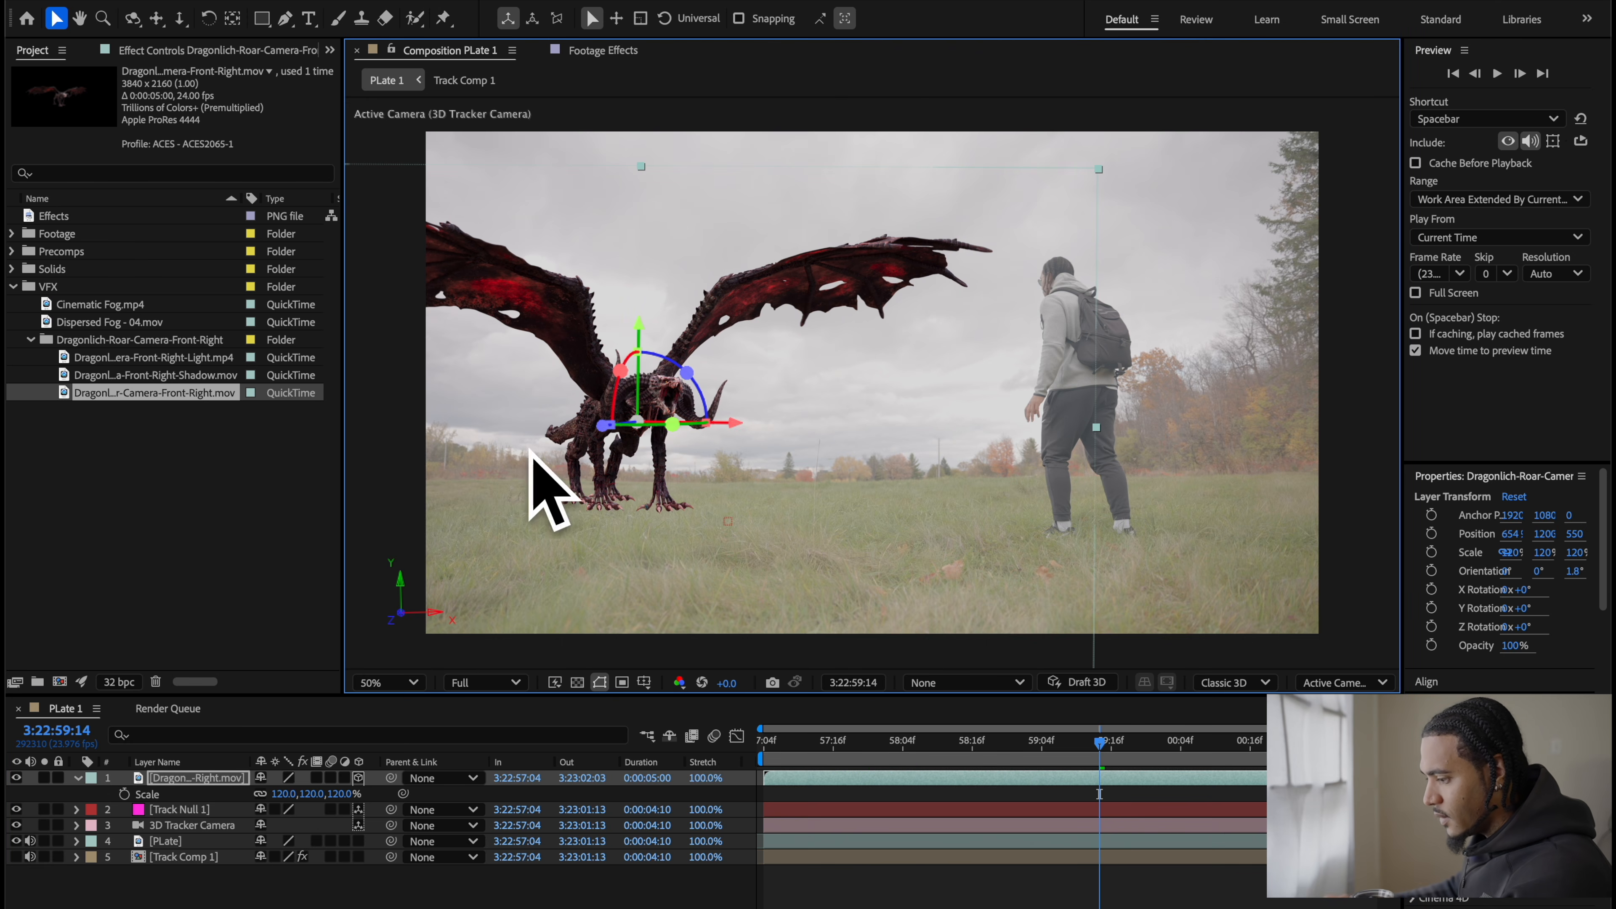
left_click(1076, 799)
Step: At 3:22:58:08, search the effects for "level" and apply the Levels (Individual Controls) preset with its black, white and multiplier controls to the dragon layer
left_click(927, 756)
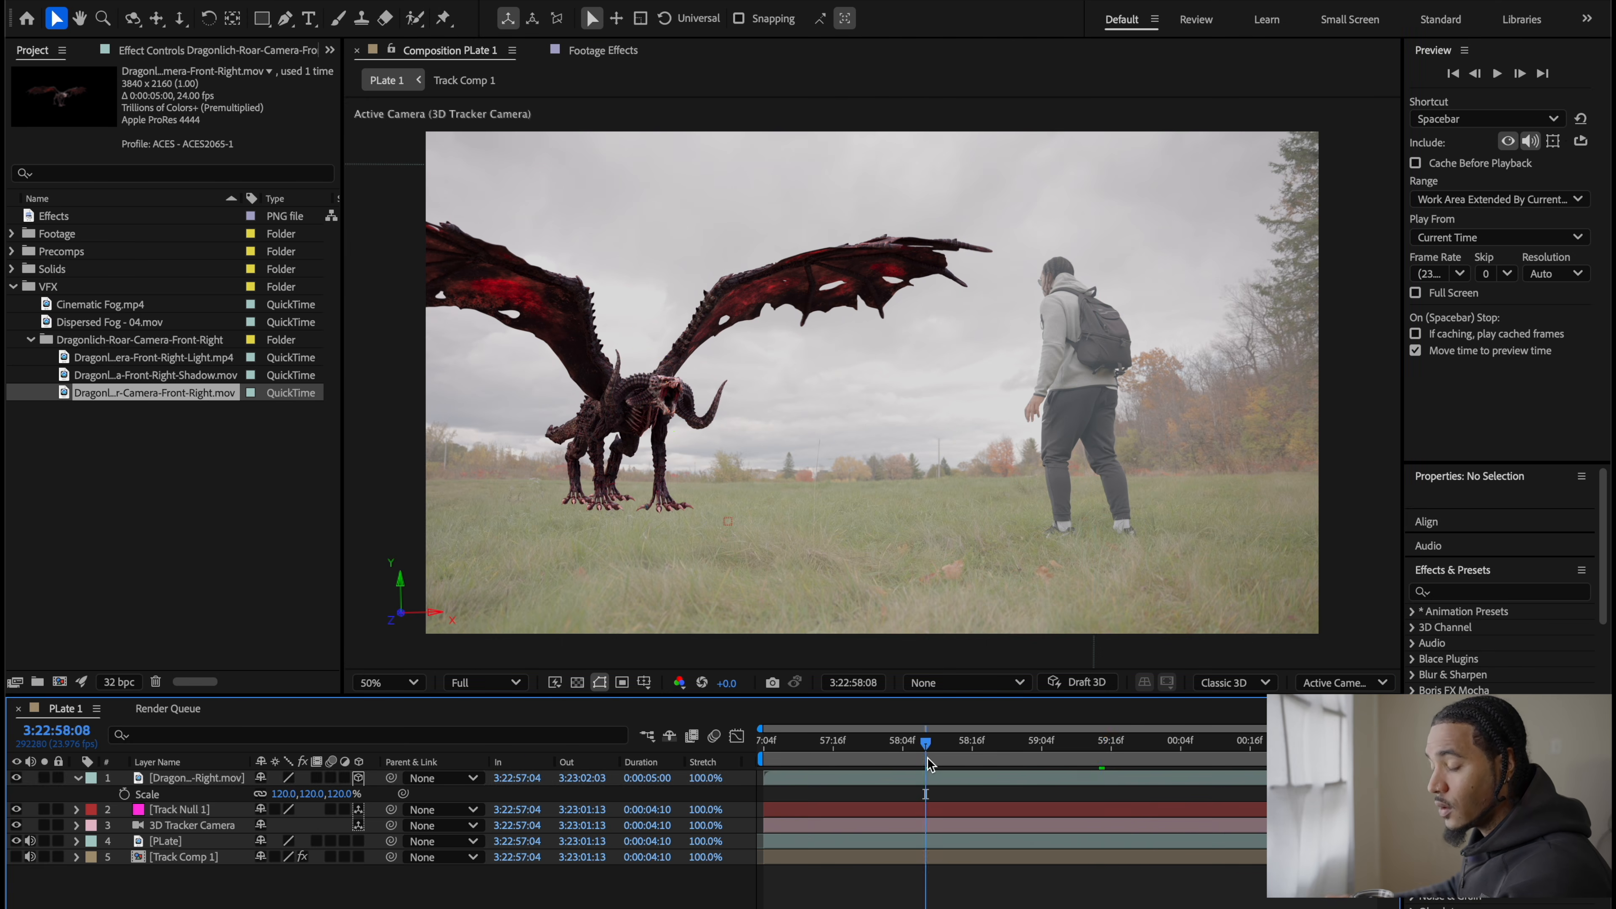
left_click(929, 780)
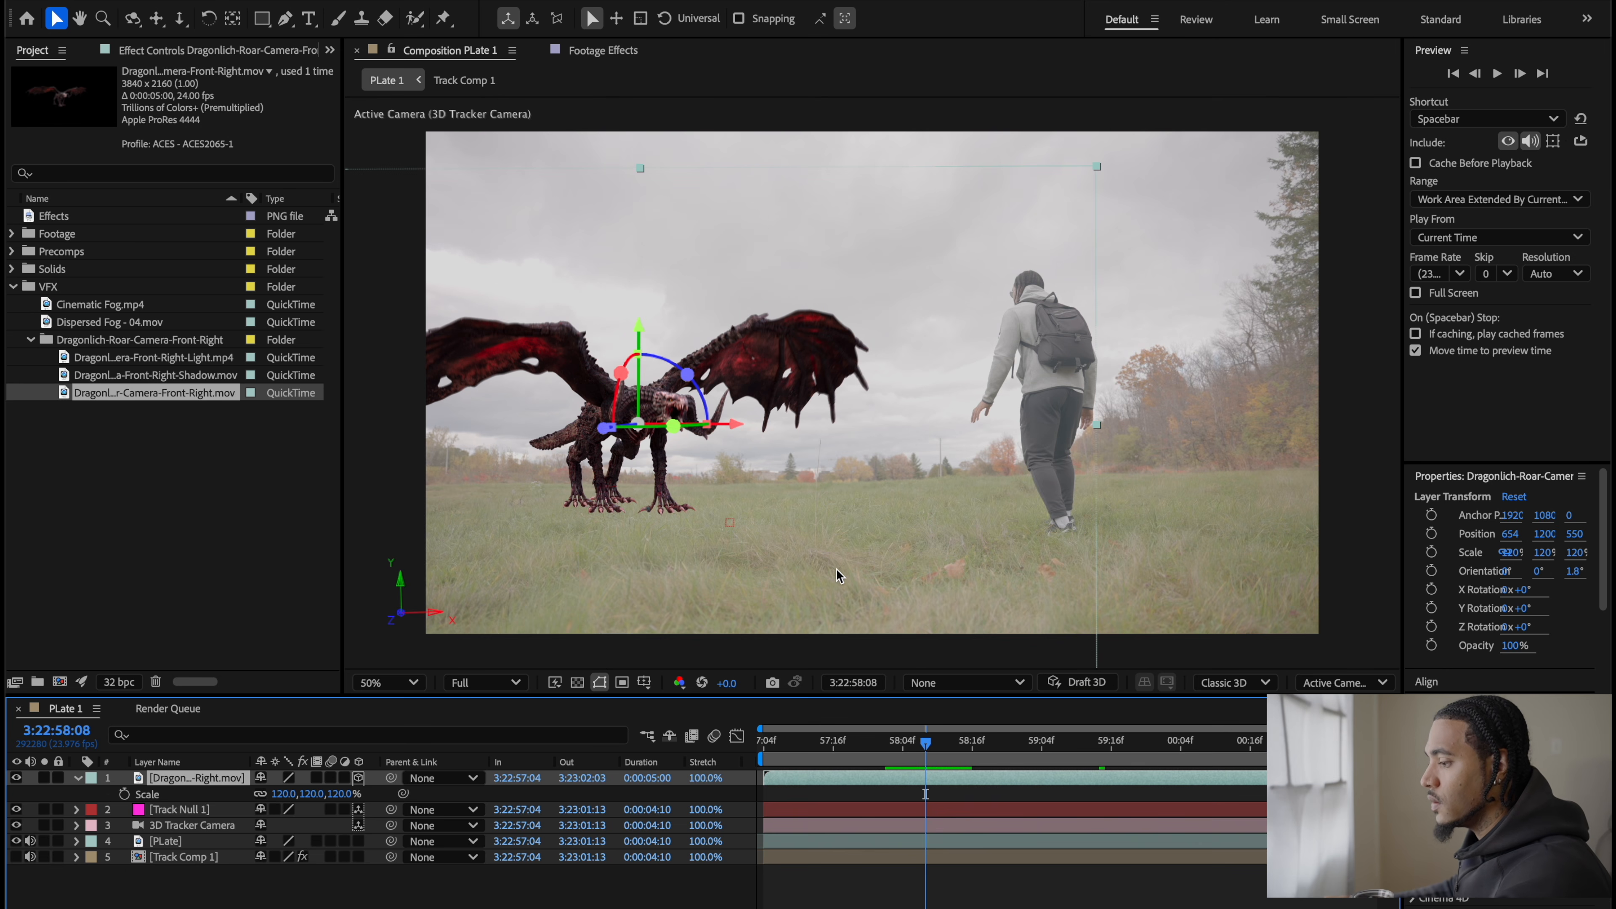
scroll(802, 451, "up", 1)
left_click_drag(796, 455, 1020, 412)
left_click_drag(874, 438, 974, 430)
left_click(241, 49)
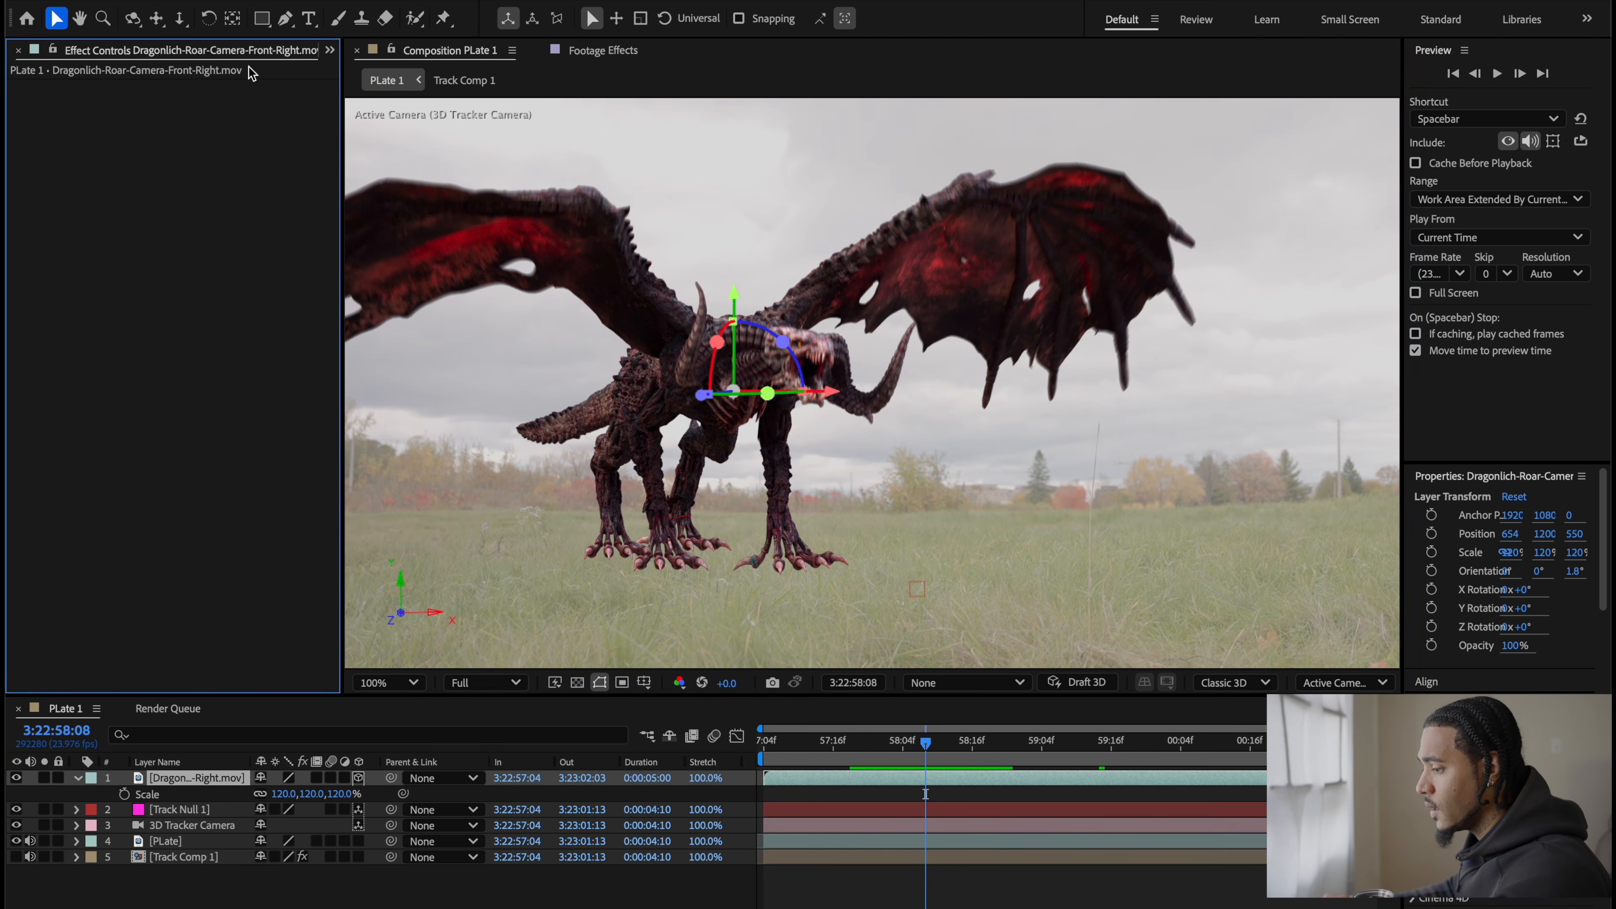
key("comma")
key("comma")
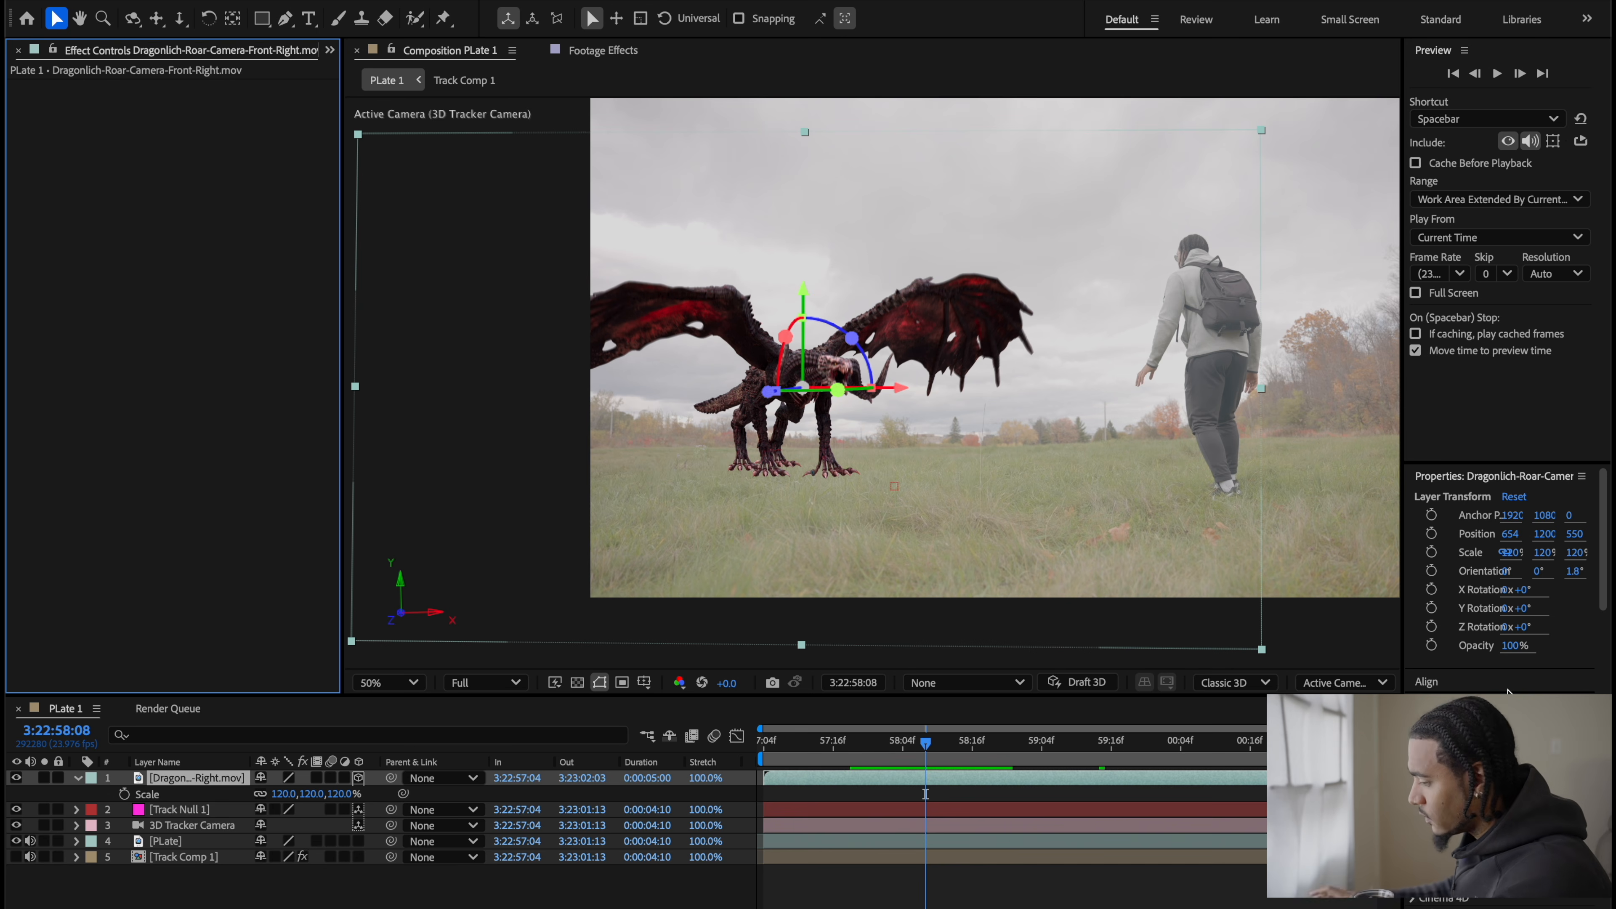
left_click(1488, 751)
type("l")
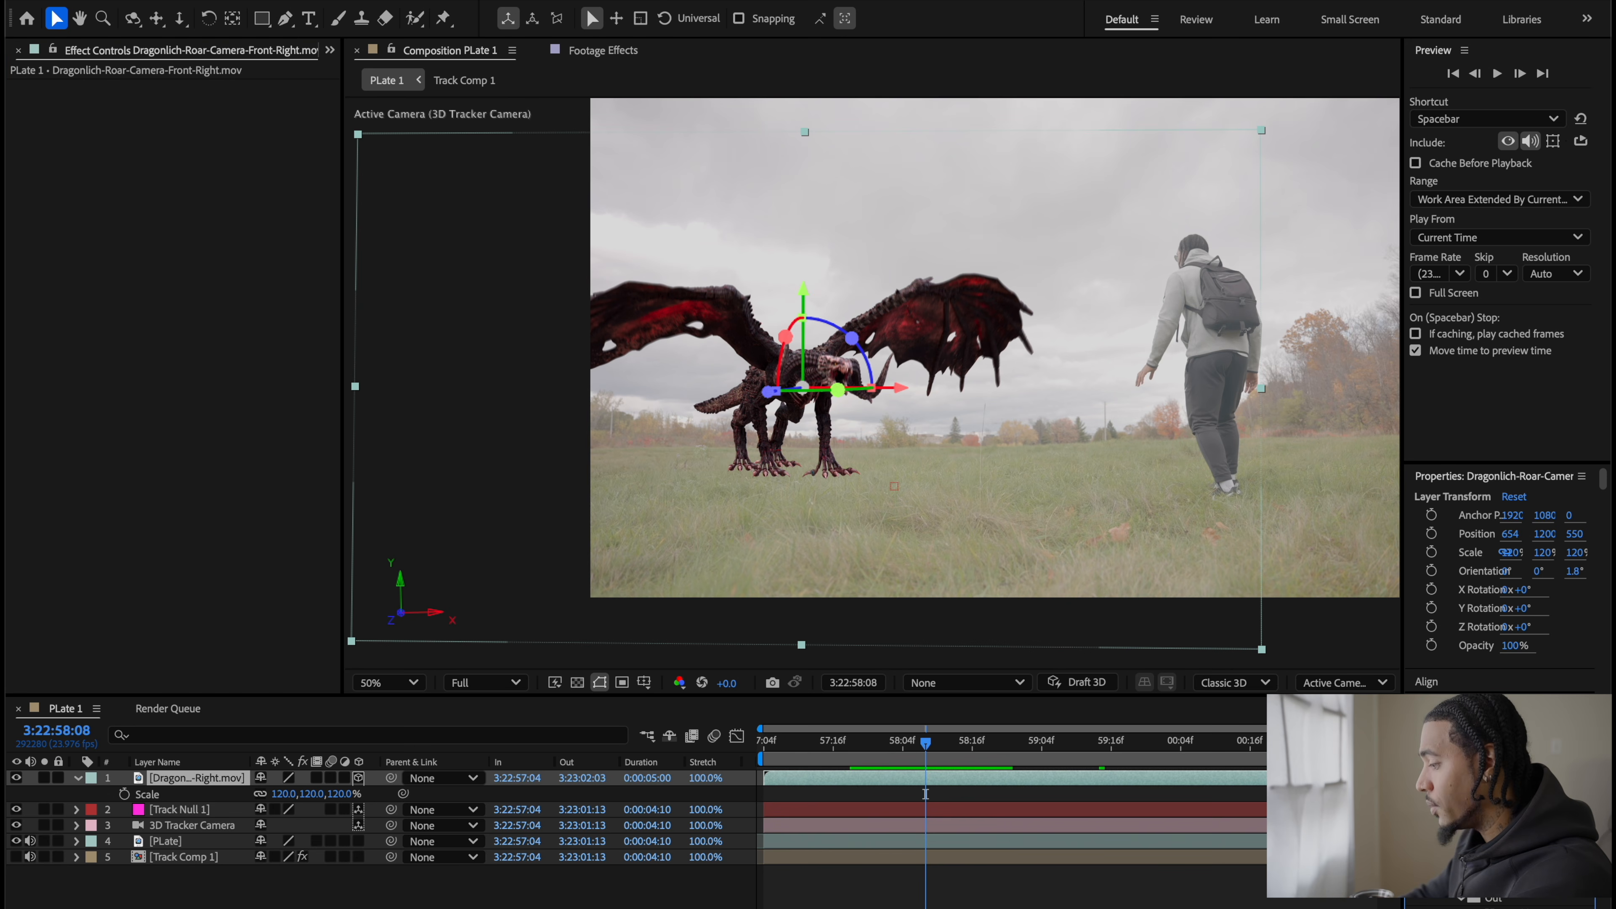
type("evel")
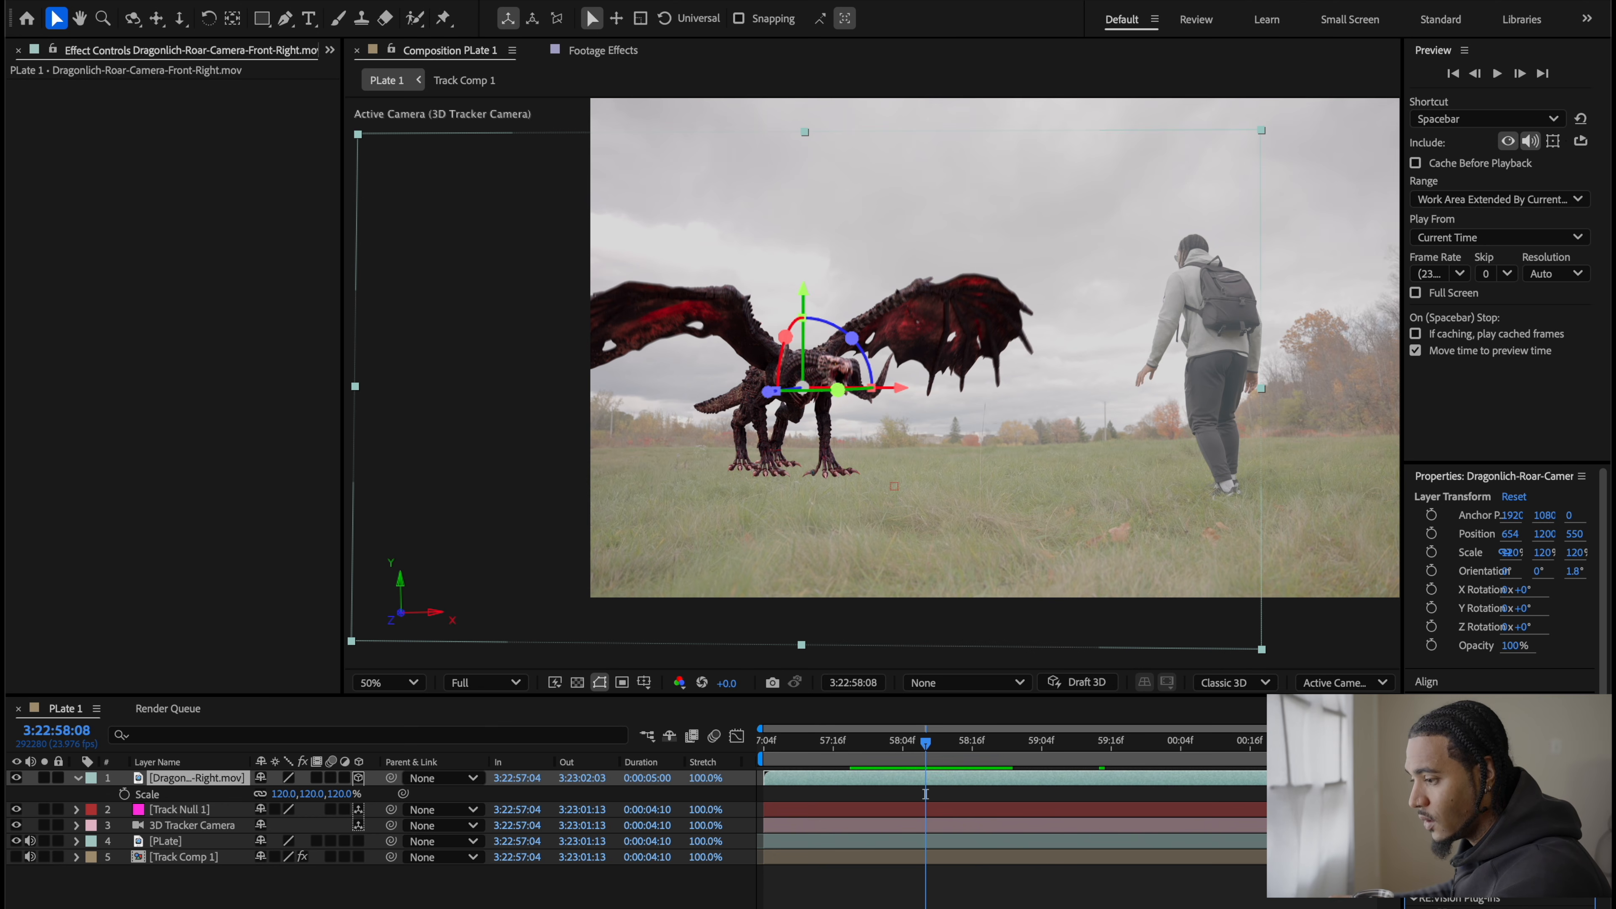
double_click(1488, 803)
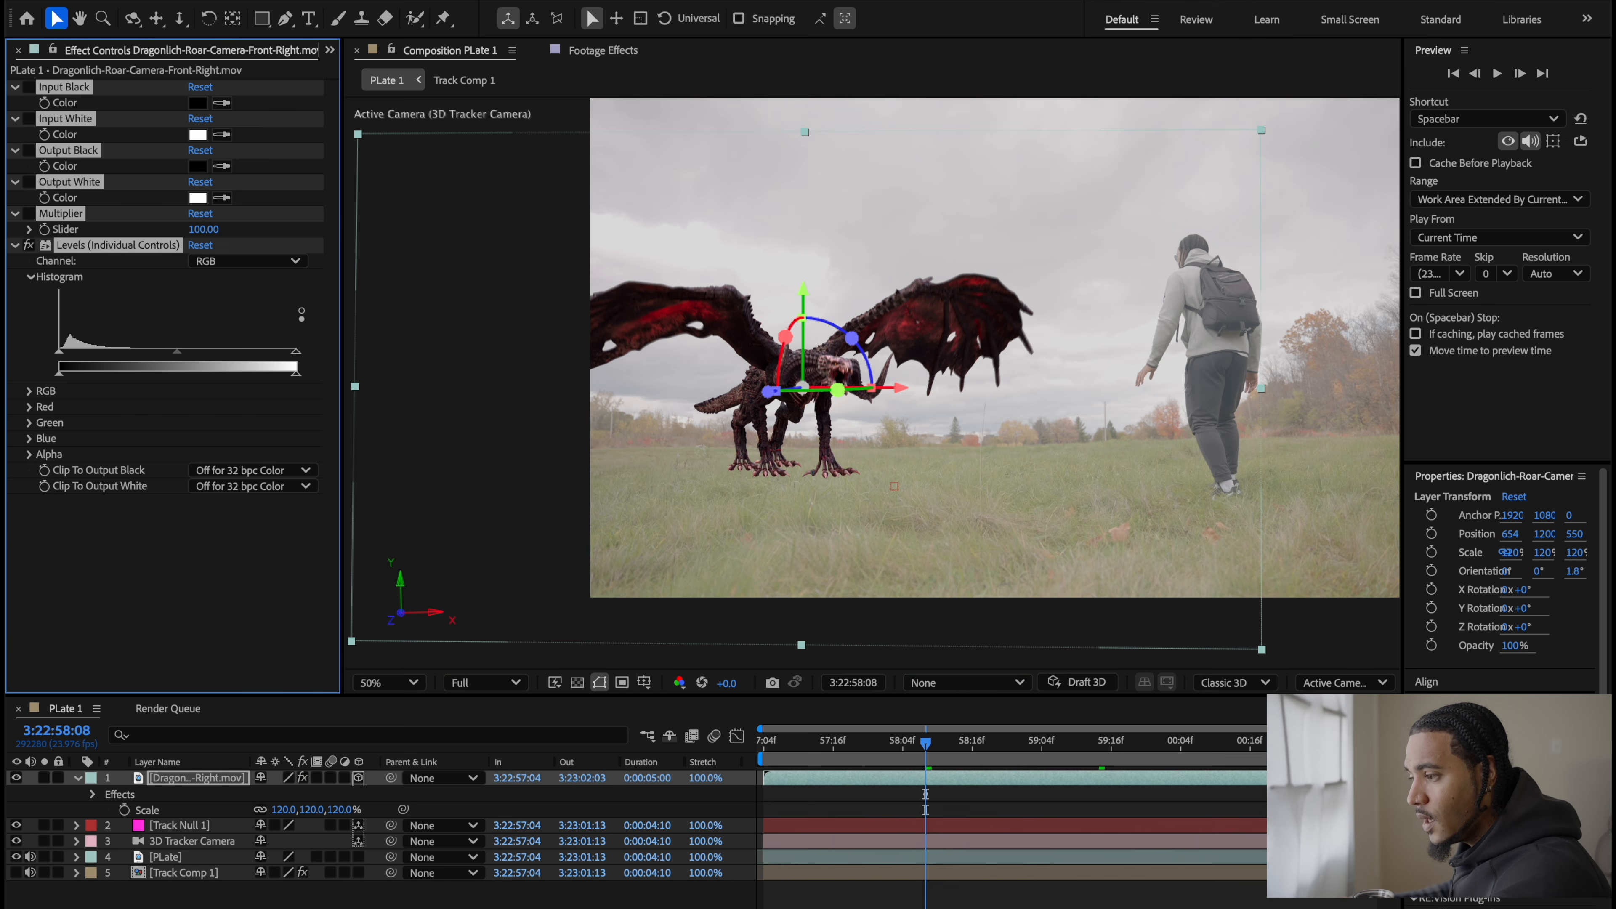
left_click(147, 539)
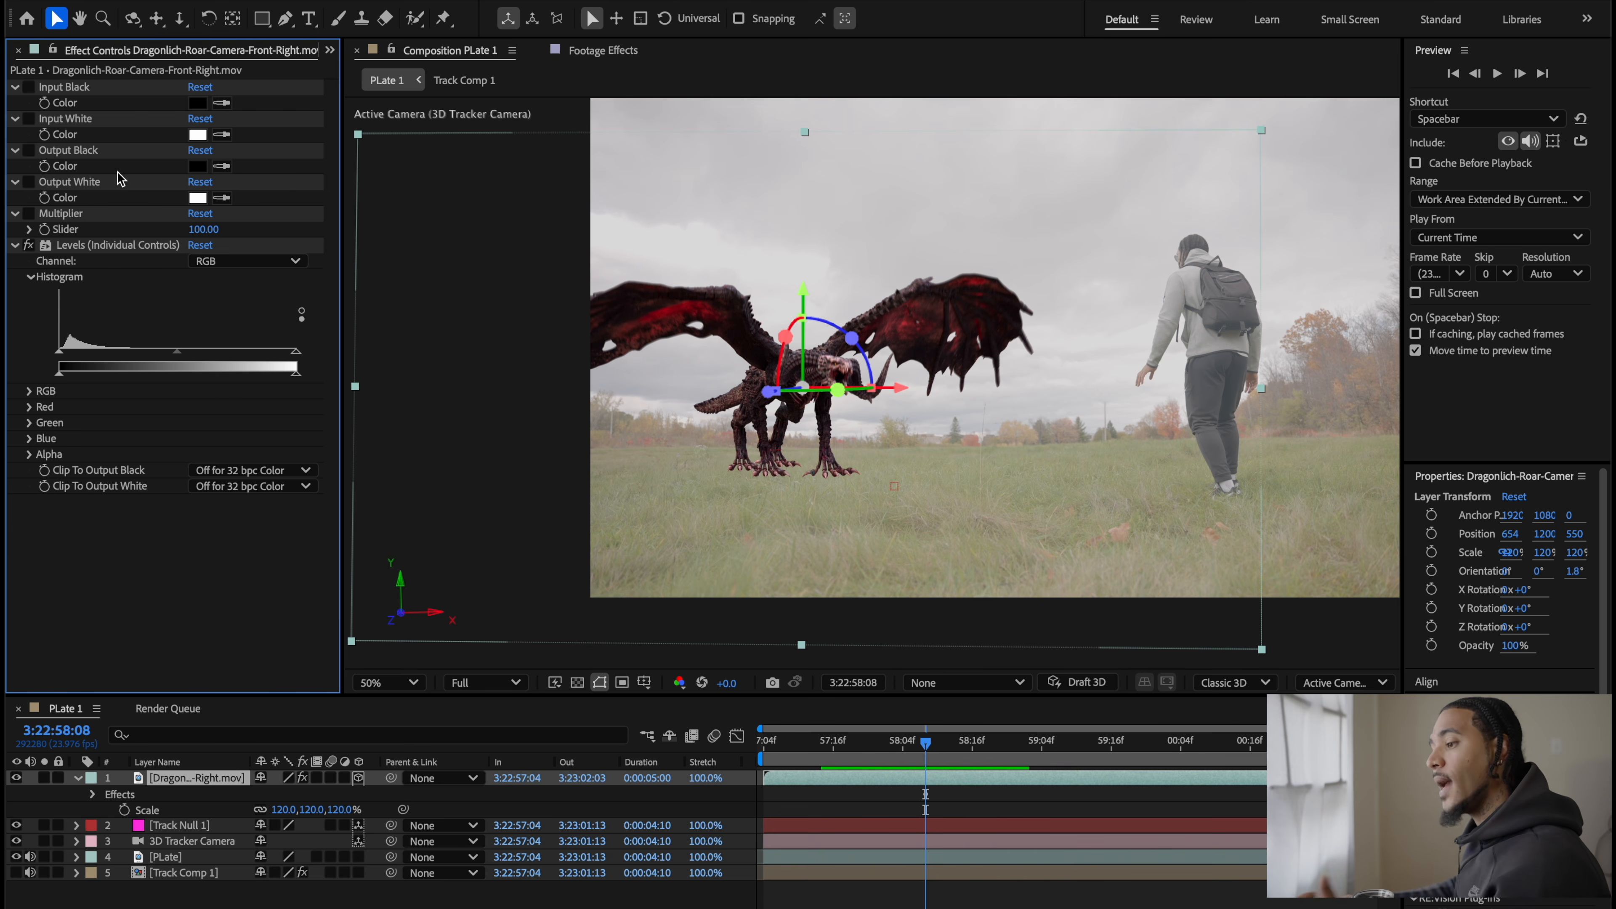
Step: Set the dragon's Output Black color by sampling the man's dark trousers in the footage
left_click(222, 167)
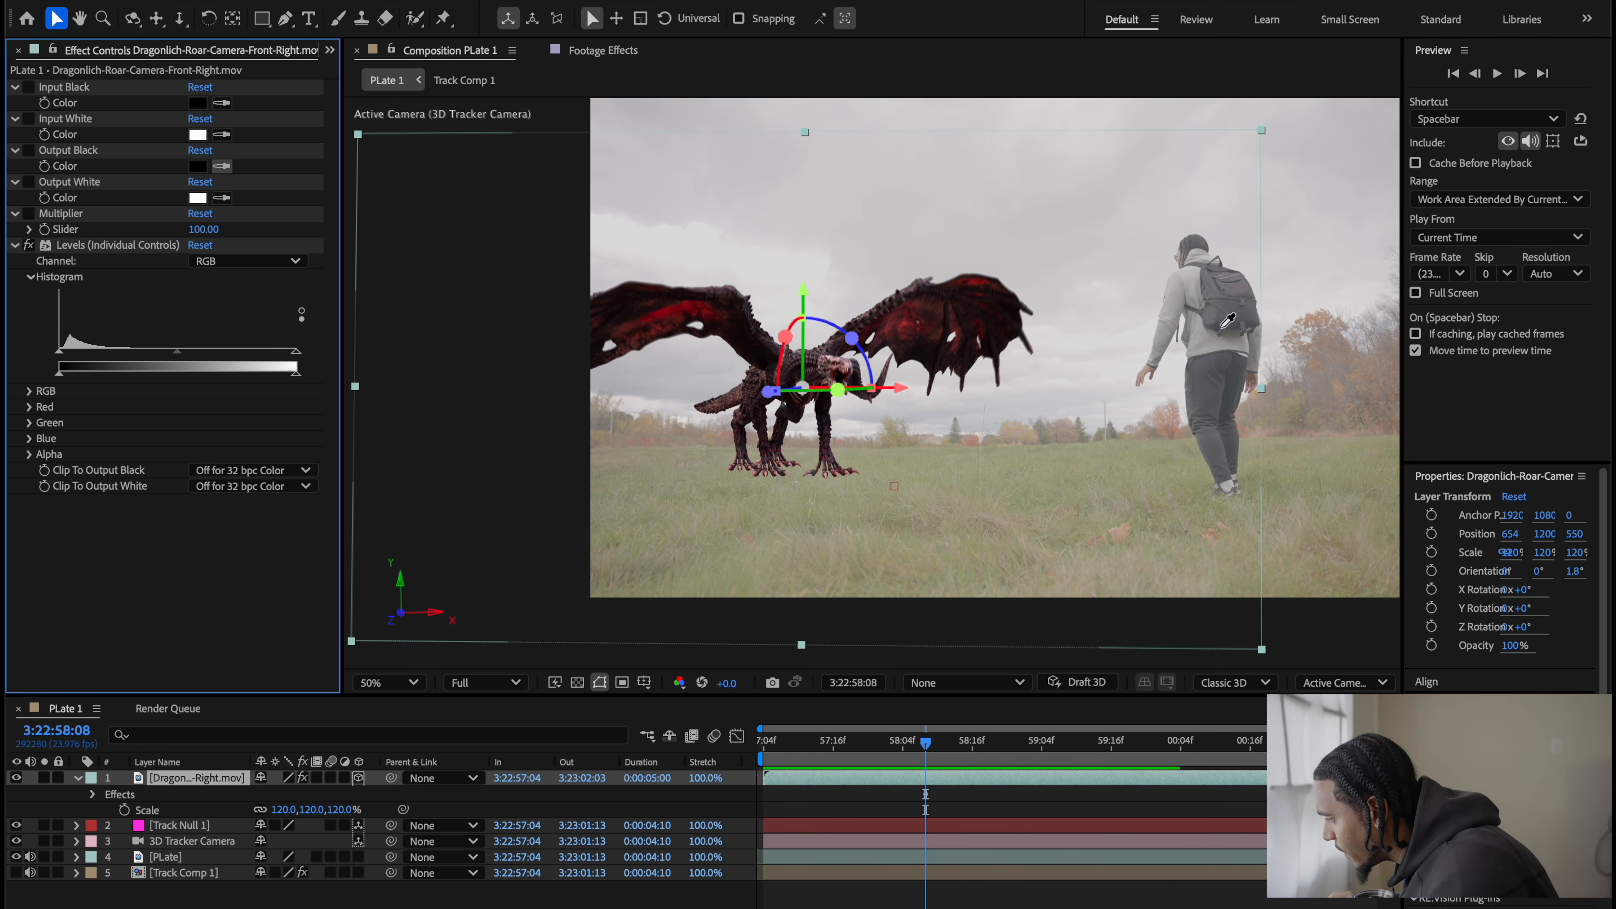
left_click(1229, 397)
scroll(1231, 407, "up", 3)
scroll(998, 471, "down", 2)
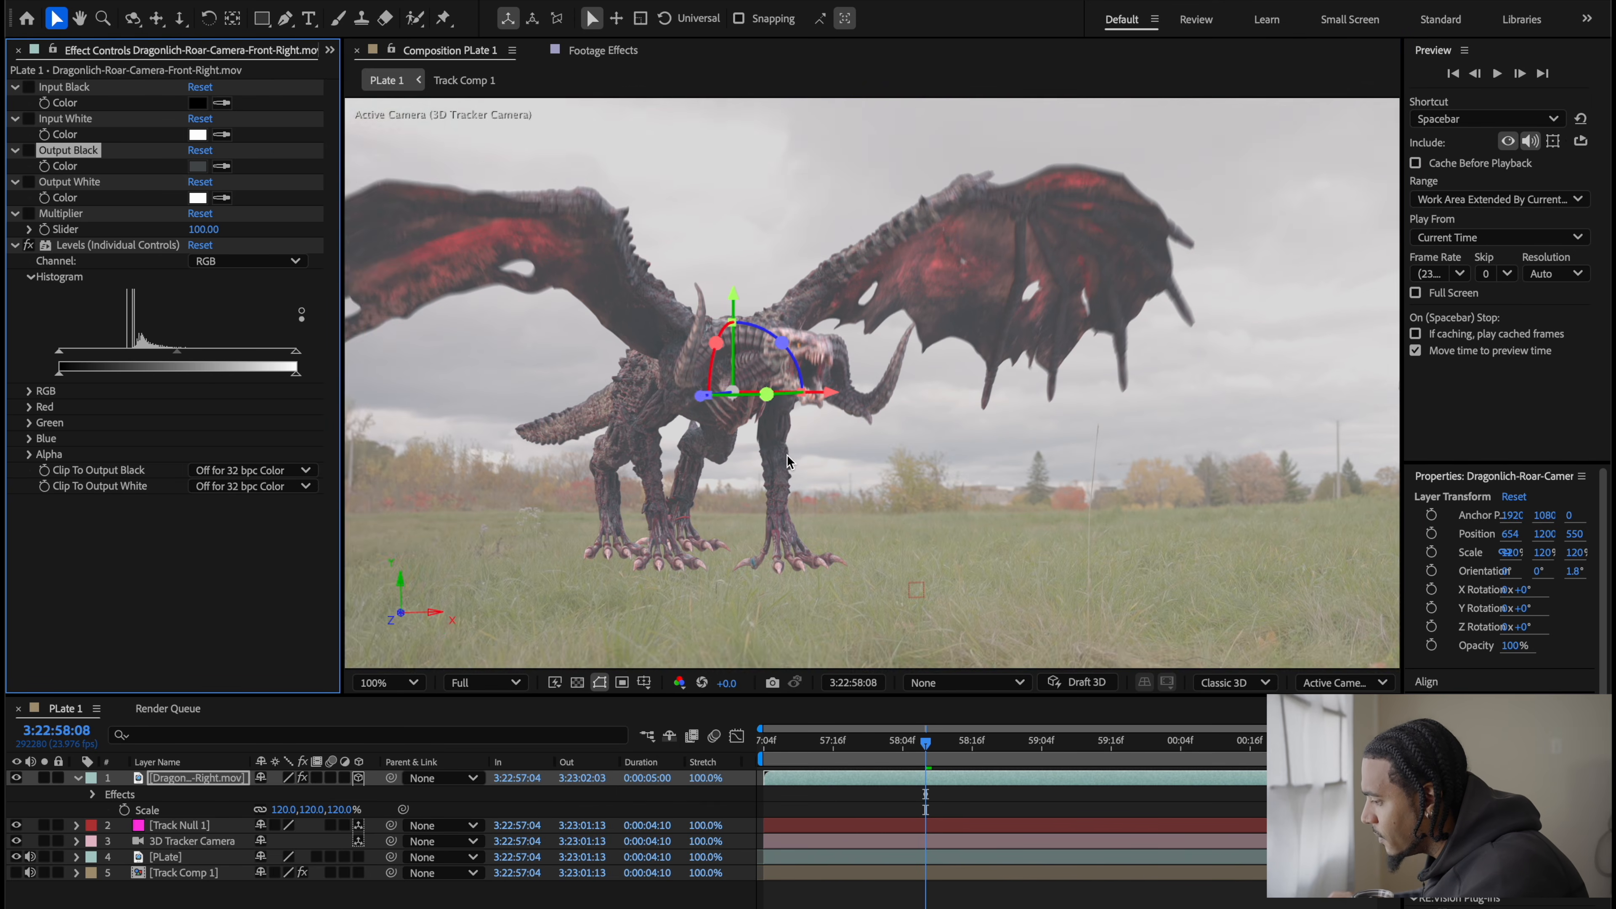
Step: Set the dragon's Output White color by sampling the bright sky just above the horizon beside its front leg
left_click_drag(993, 433, 966, 421)
left_click_drag(1196, 402, 1012, 402)
left_click_drag(748, 444, 806, 415)
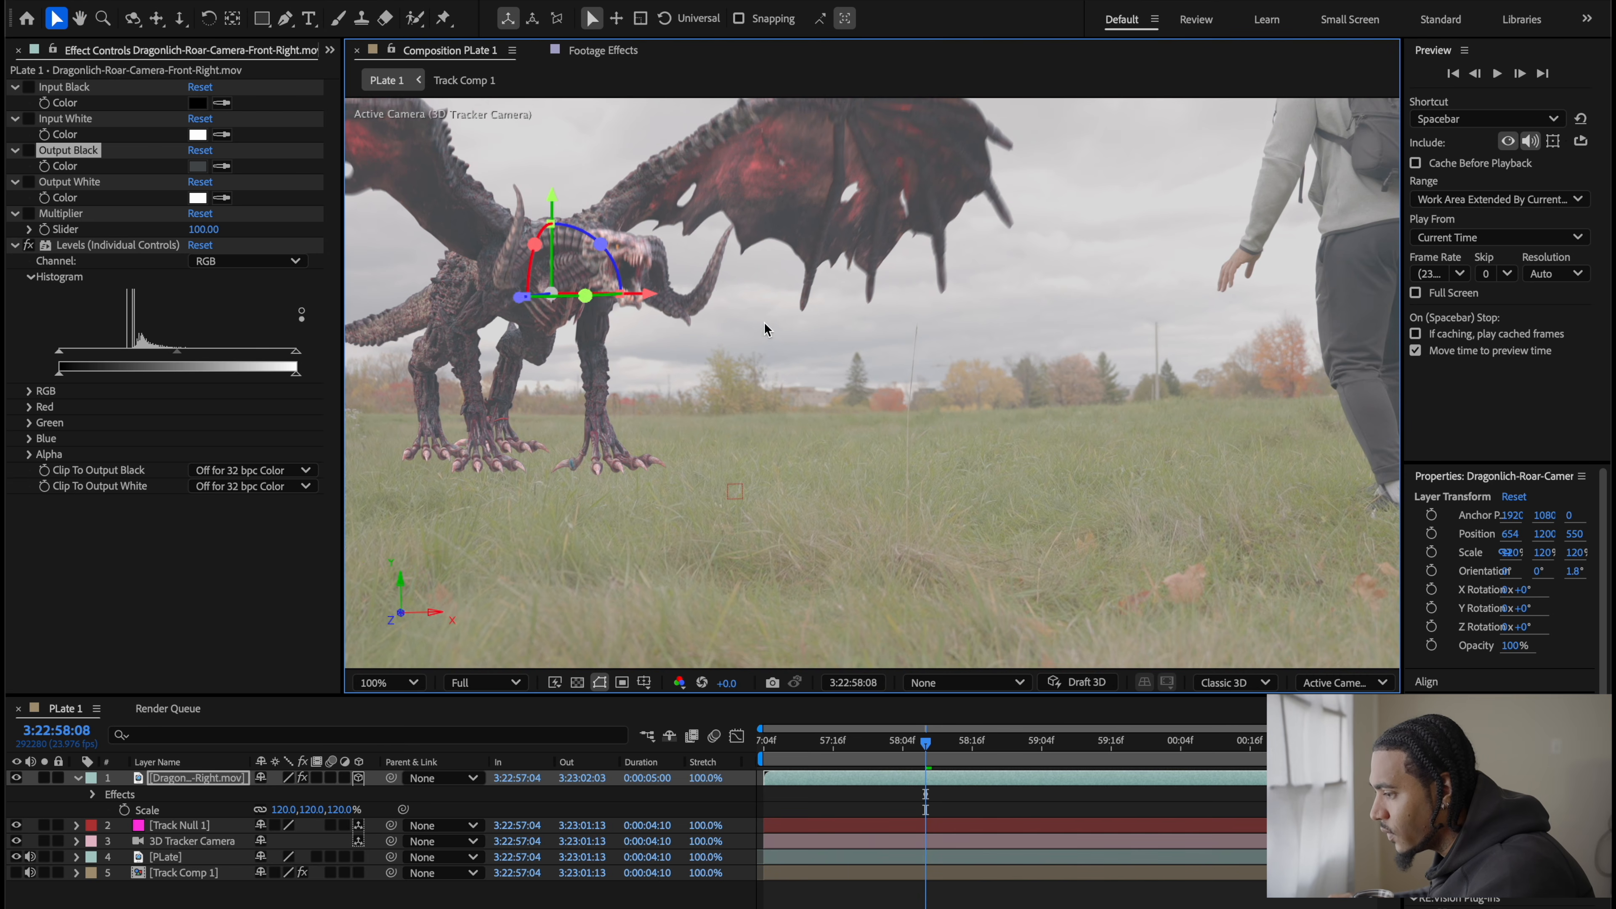
left_click(222, 198)
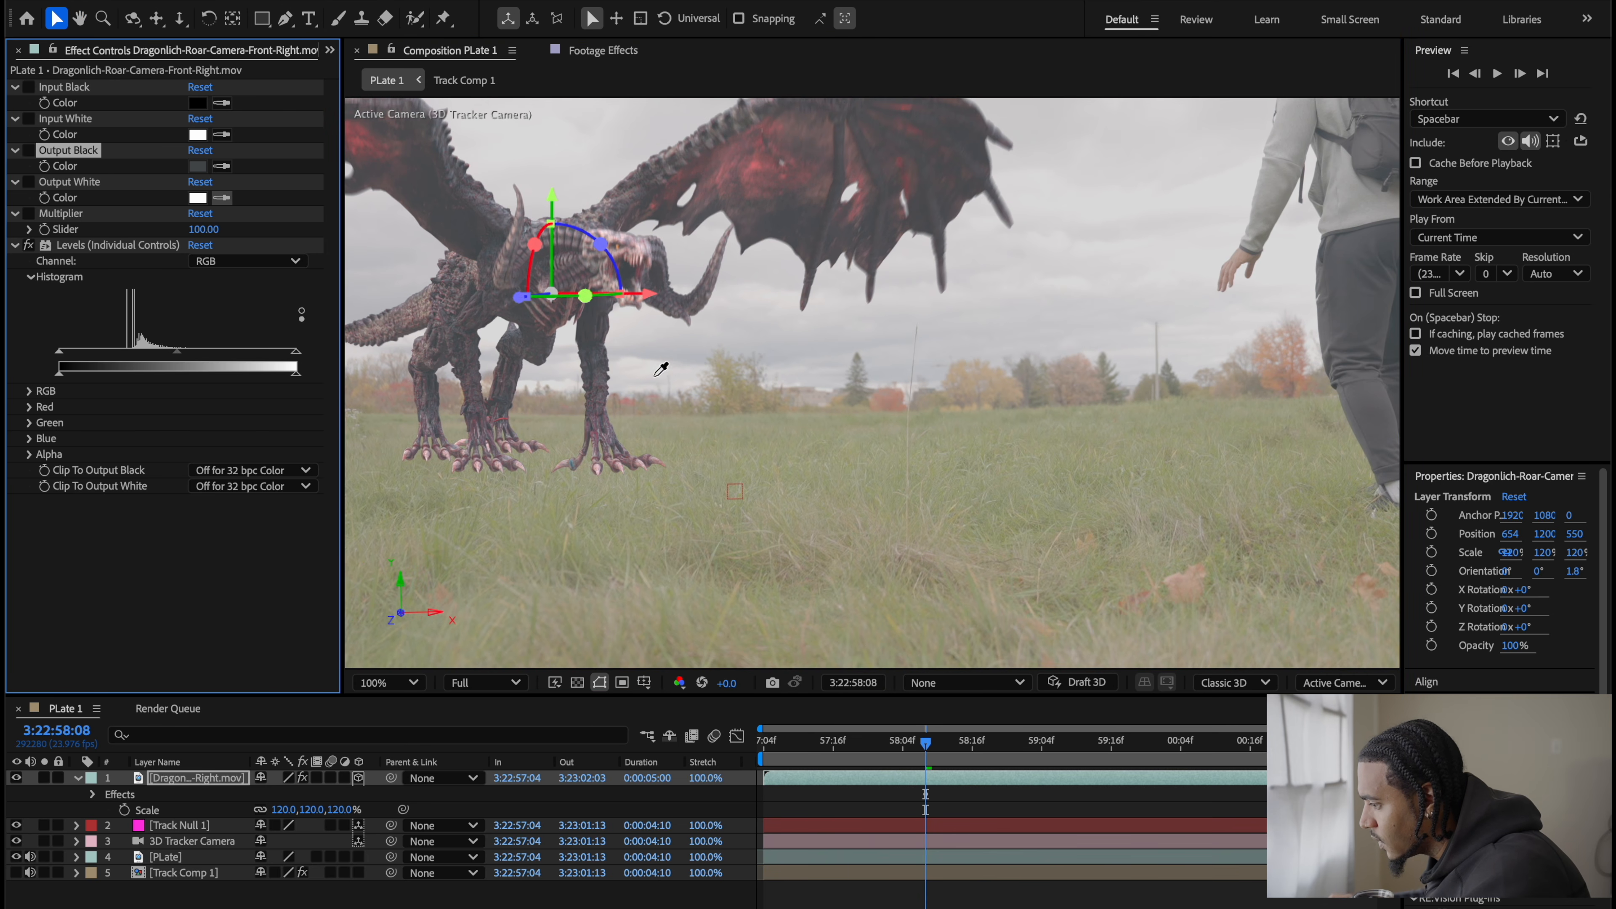
left_click(637, 355)
key("comma")
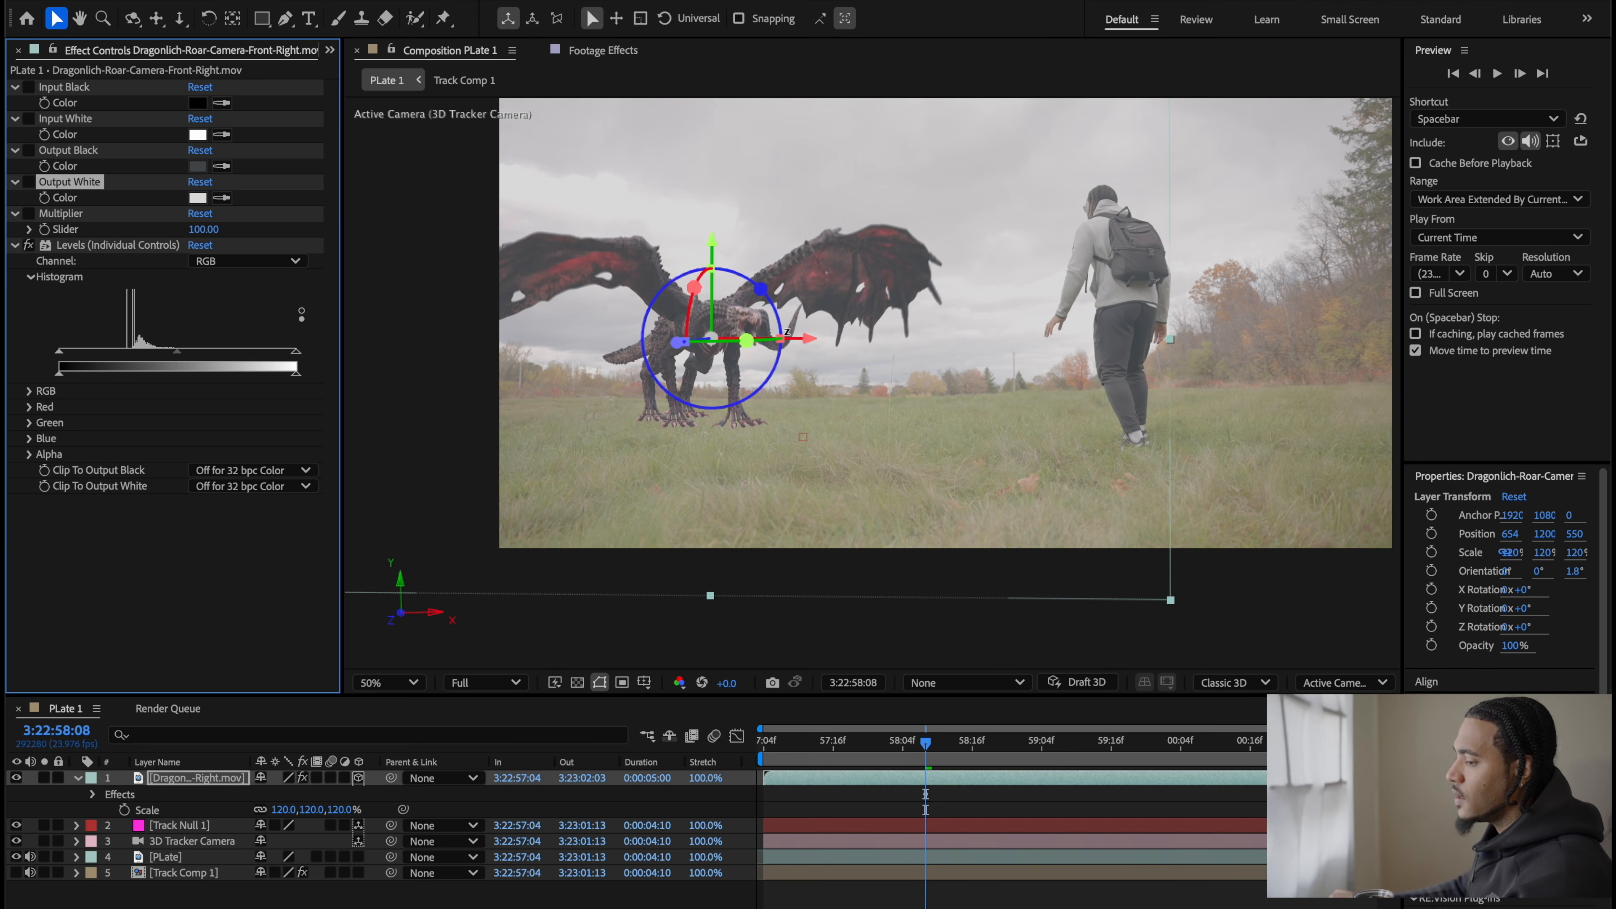
Step: Go to 3:22:59:23 and examine how the dragon's feet meet the grass
left_click(1270, 355)
left_click_drag(901, 758, 1151, 725)
scroll(810, 390, "up", 4)
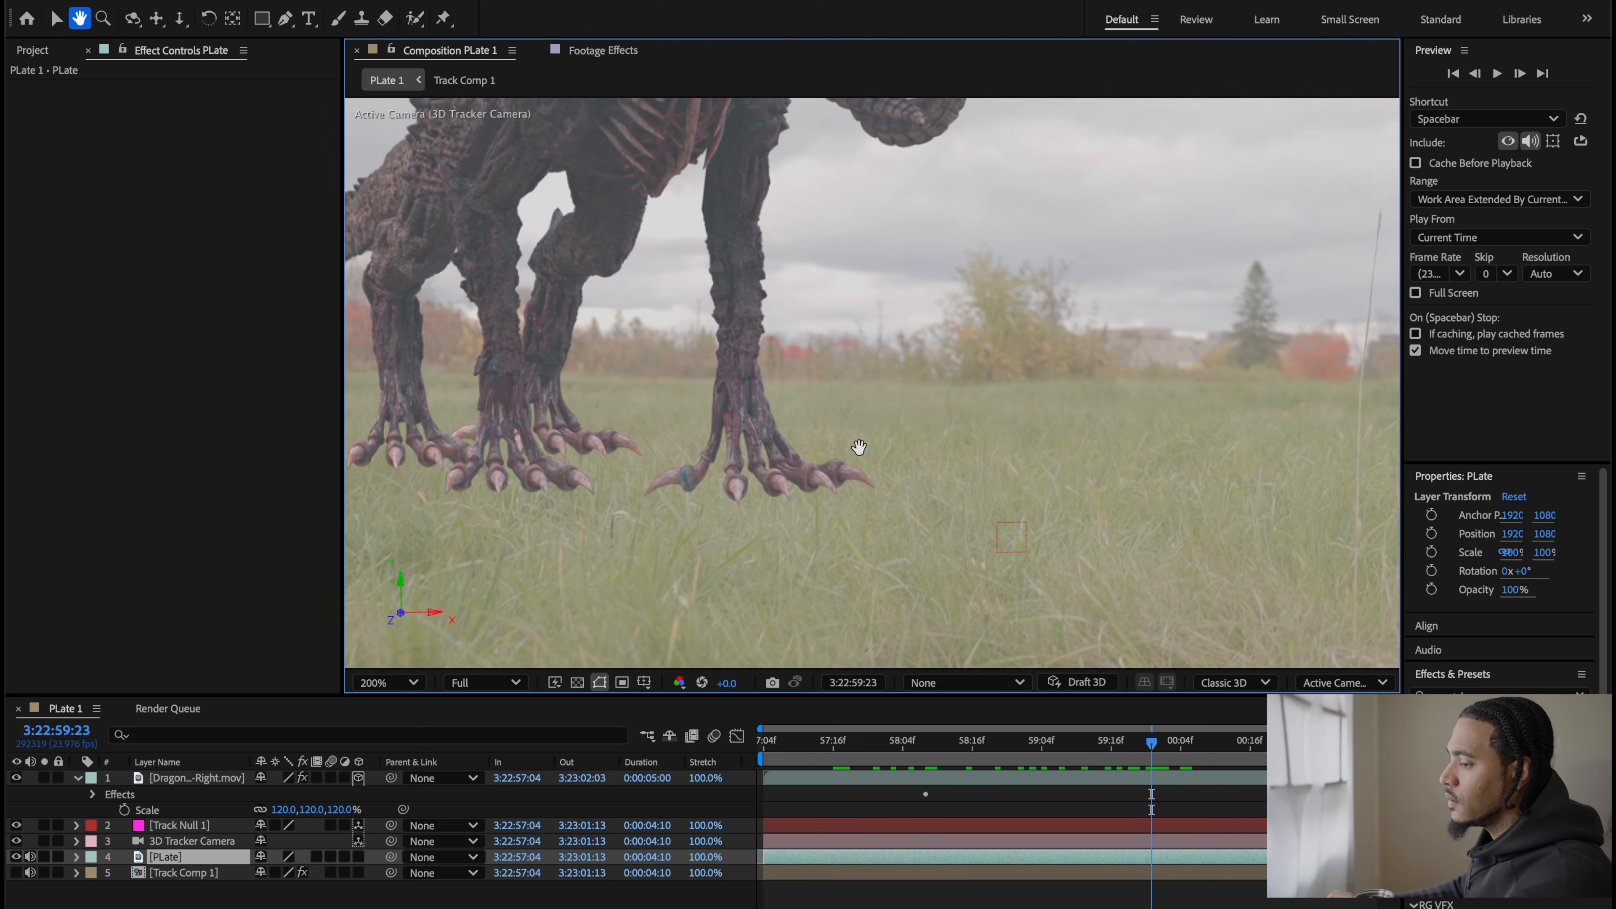
key("v")
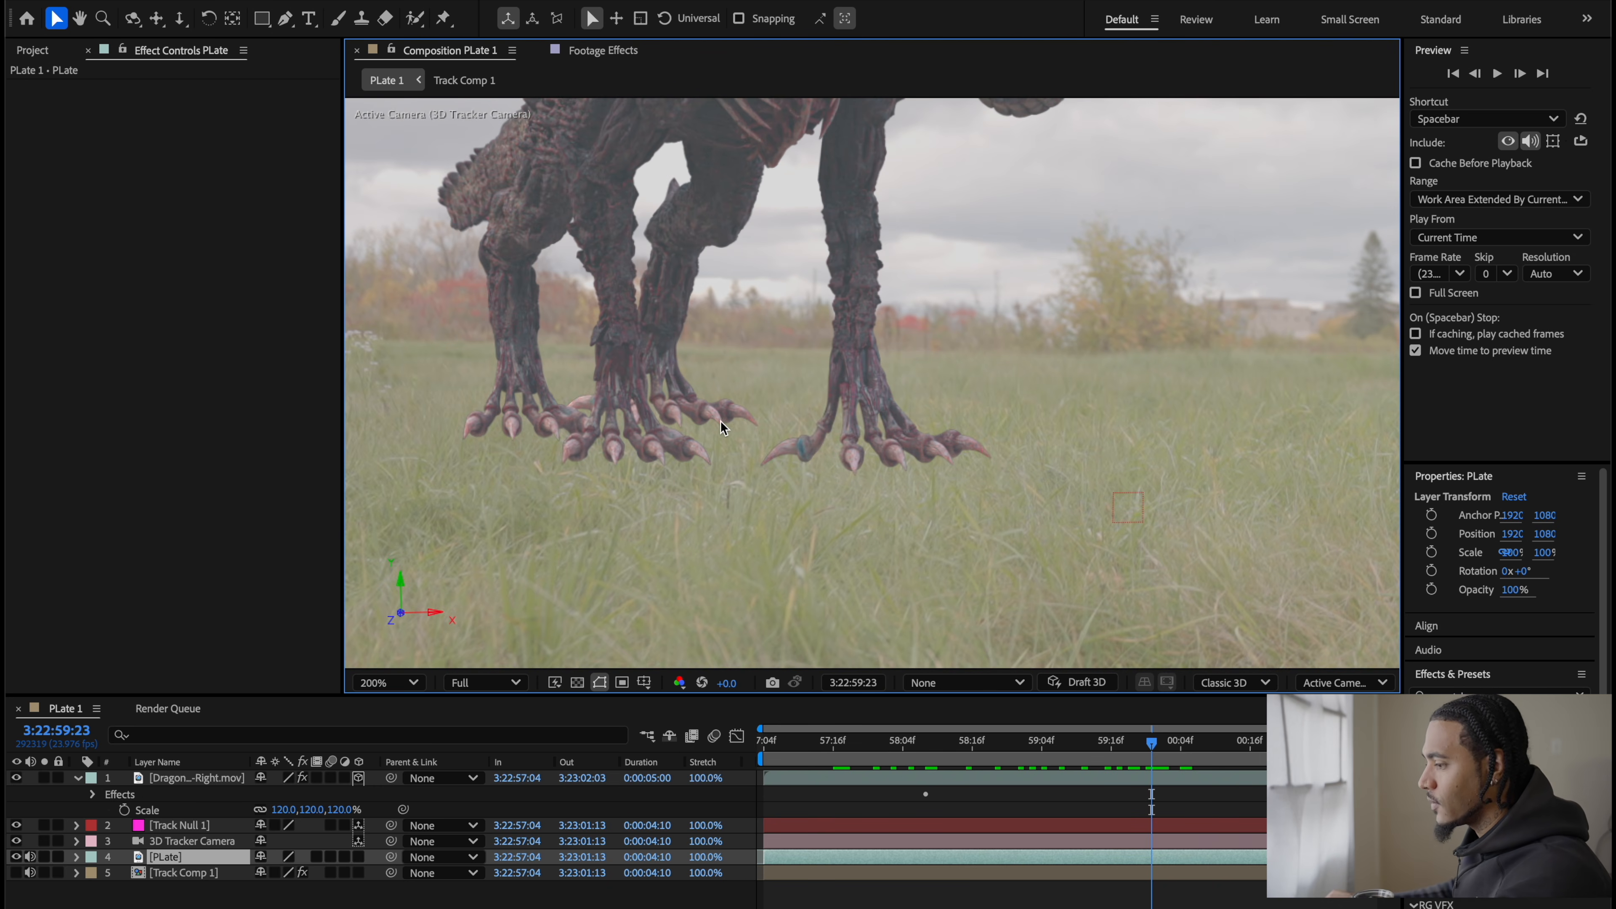
scroll(741, 421, "down", 4)
left_click_drag(1099, 381, 944, 427)
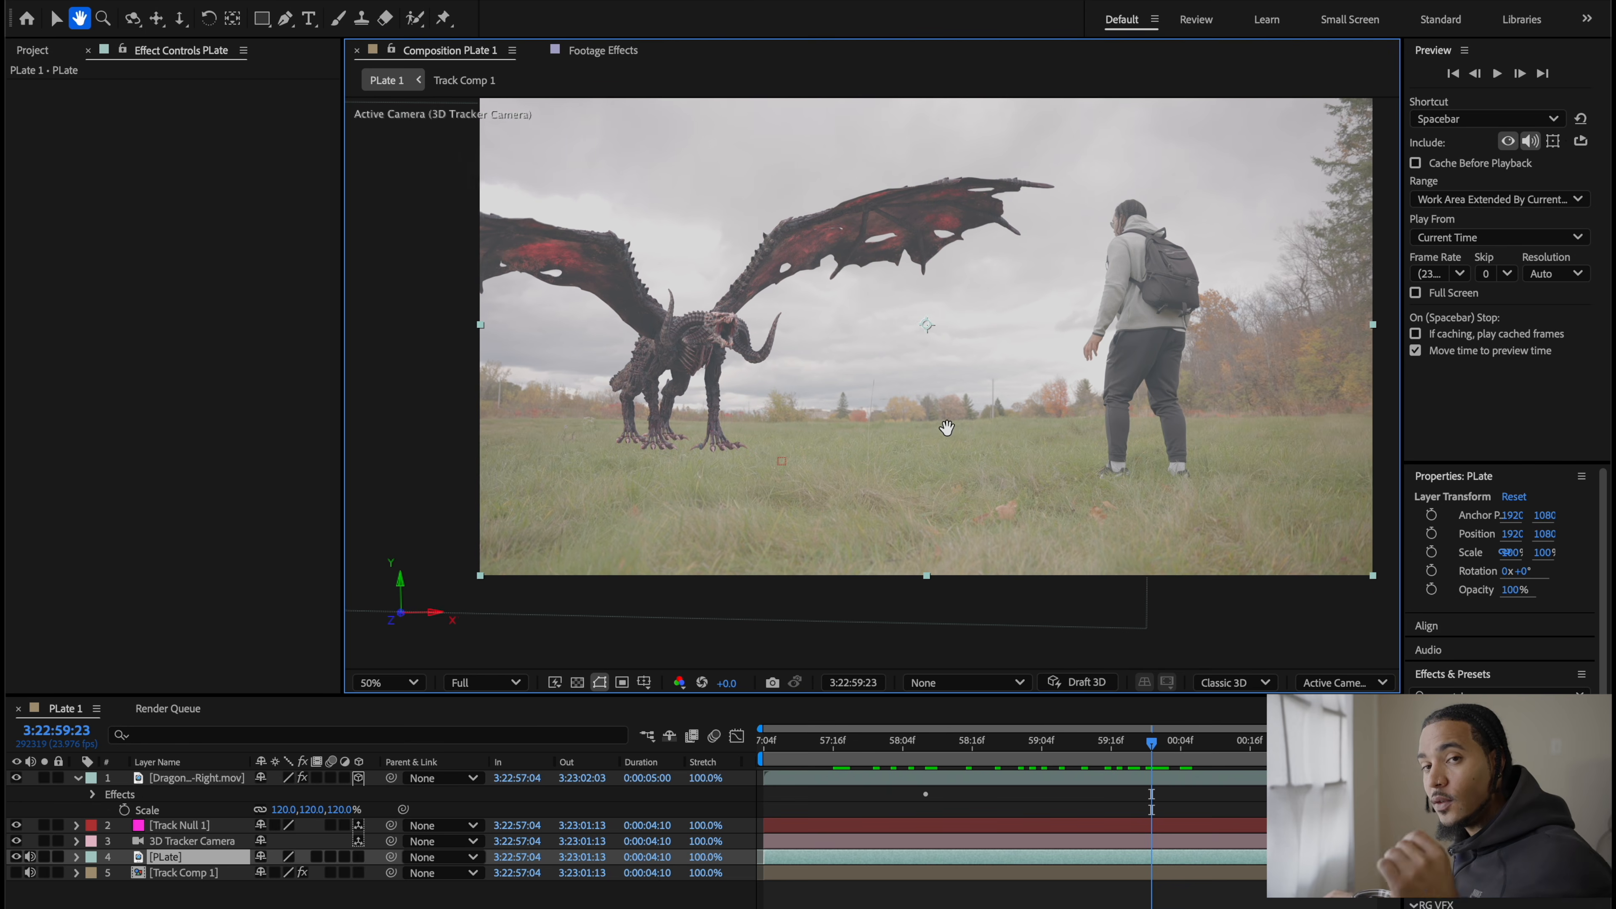
key("v")
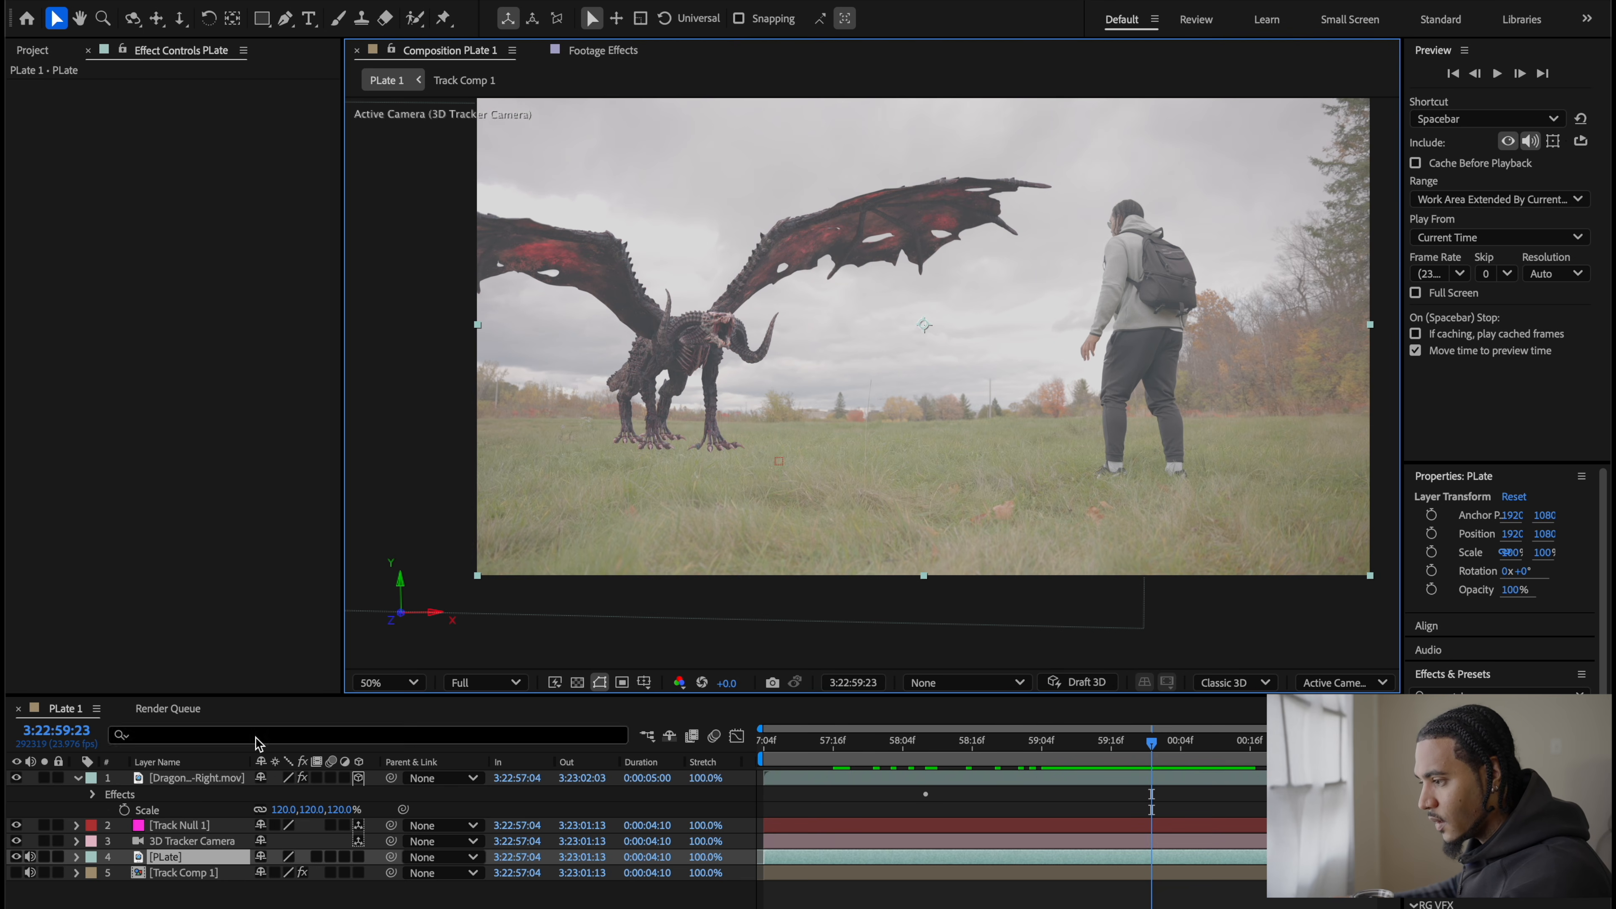
Step: Draw a closed, elongated Pen tool mask on the dragon layer around its feet and the grass beneath them
left_click(219, 777)
scroll(706, 396, "down", 1)
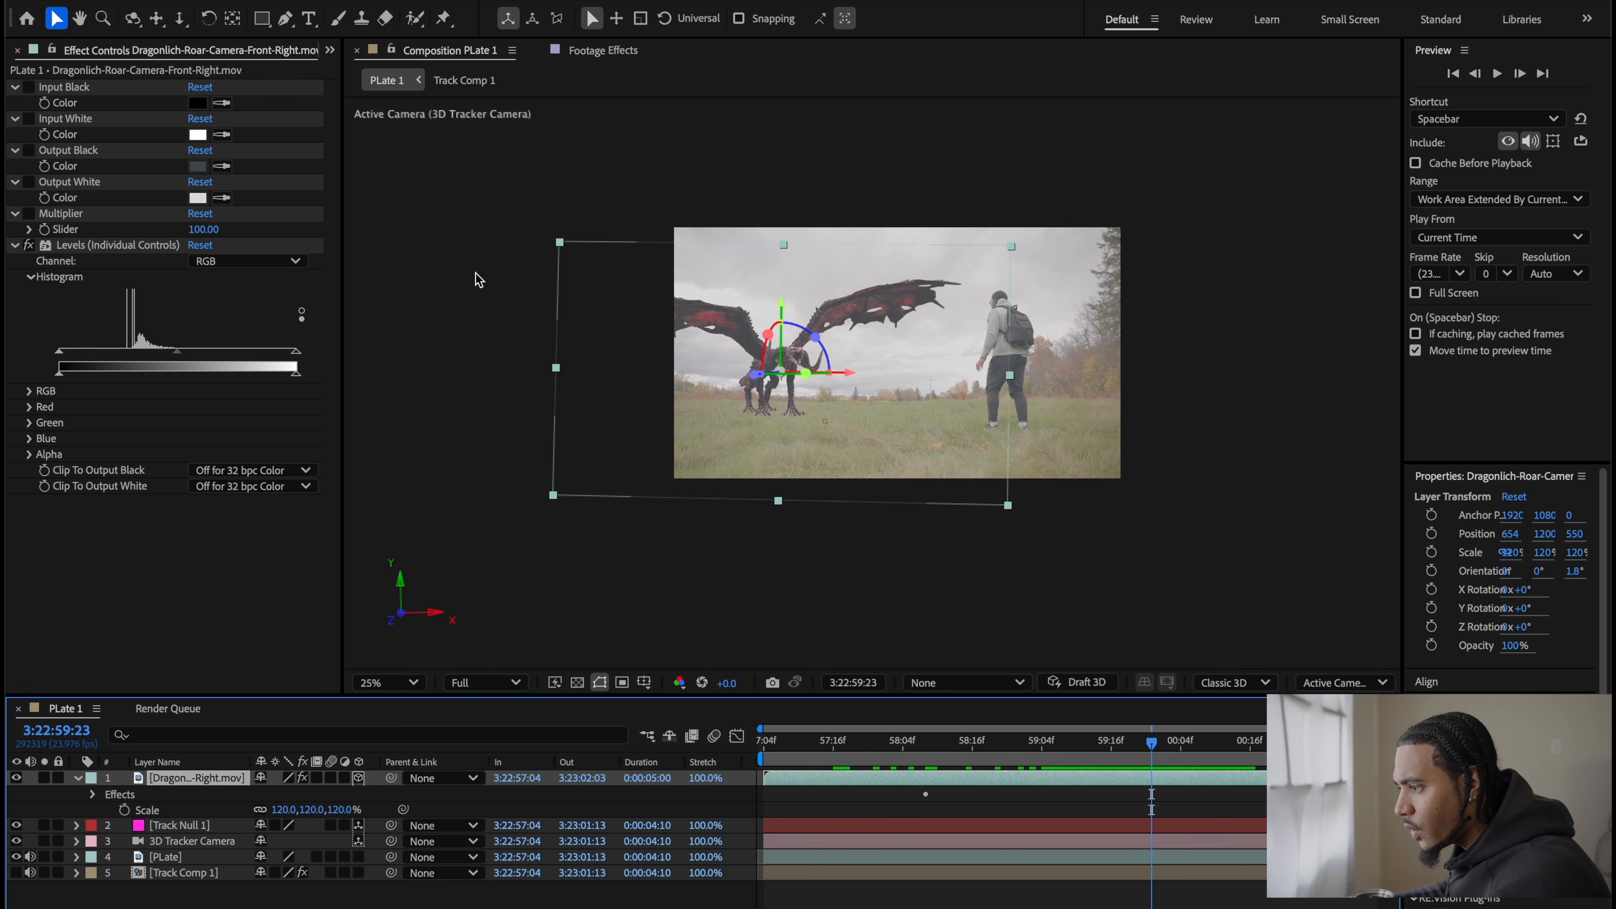
left_click(285, 18)
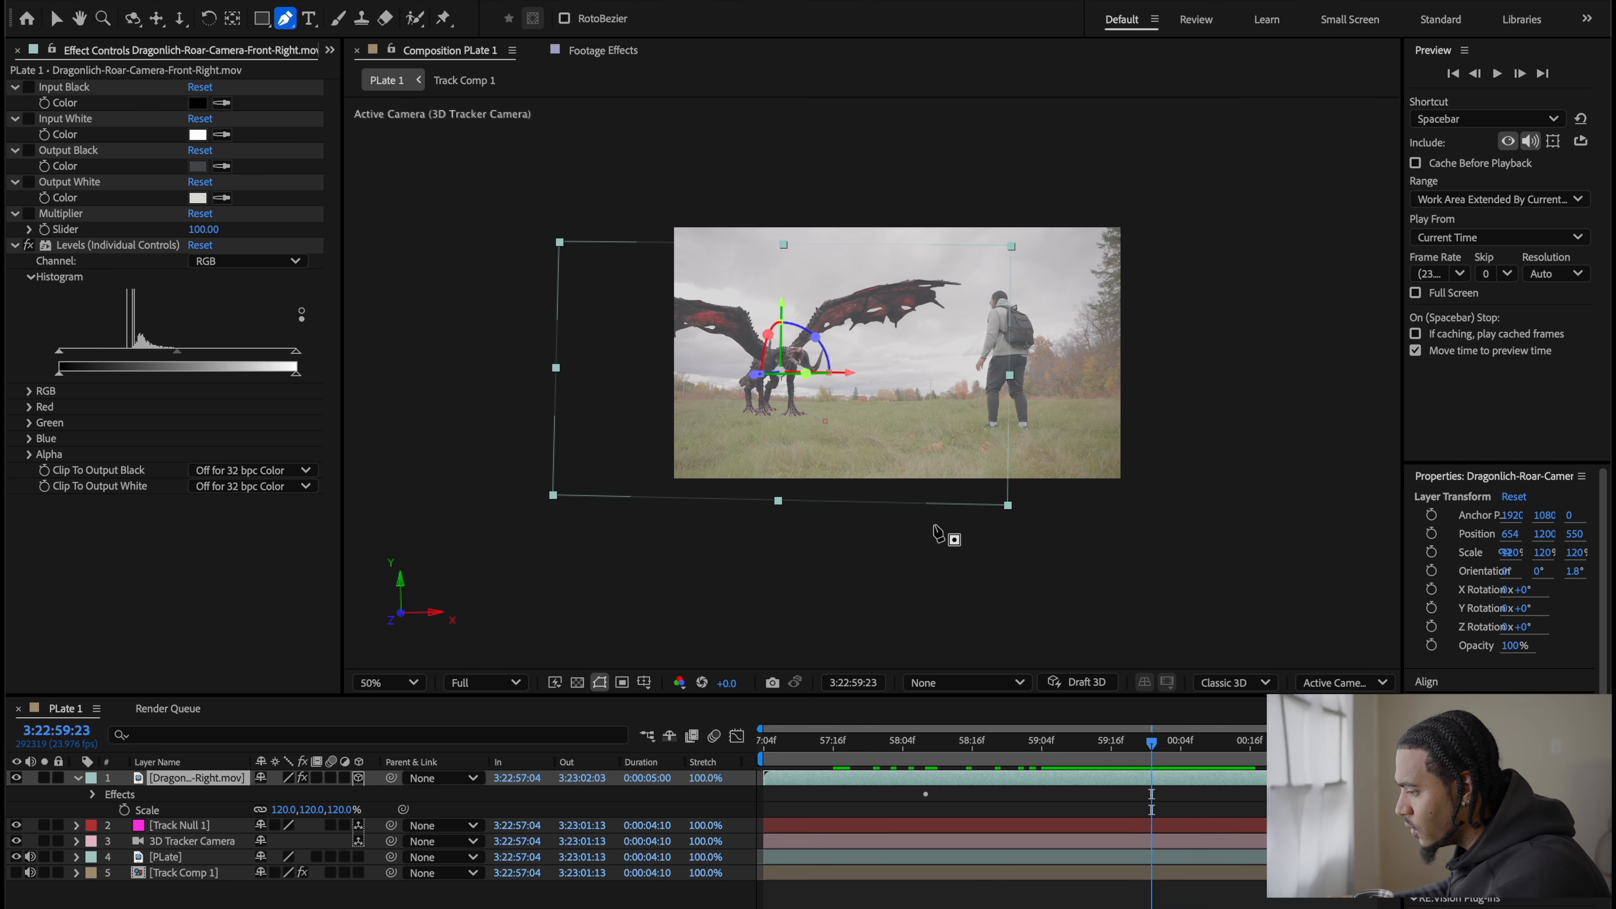
scroll(937, 533, "up", 3)
left_click(780, 378)
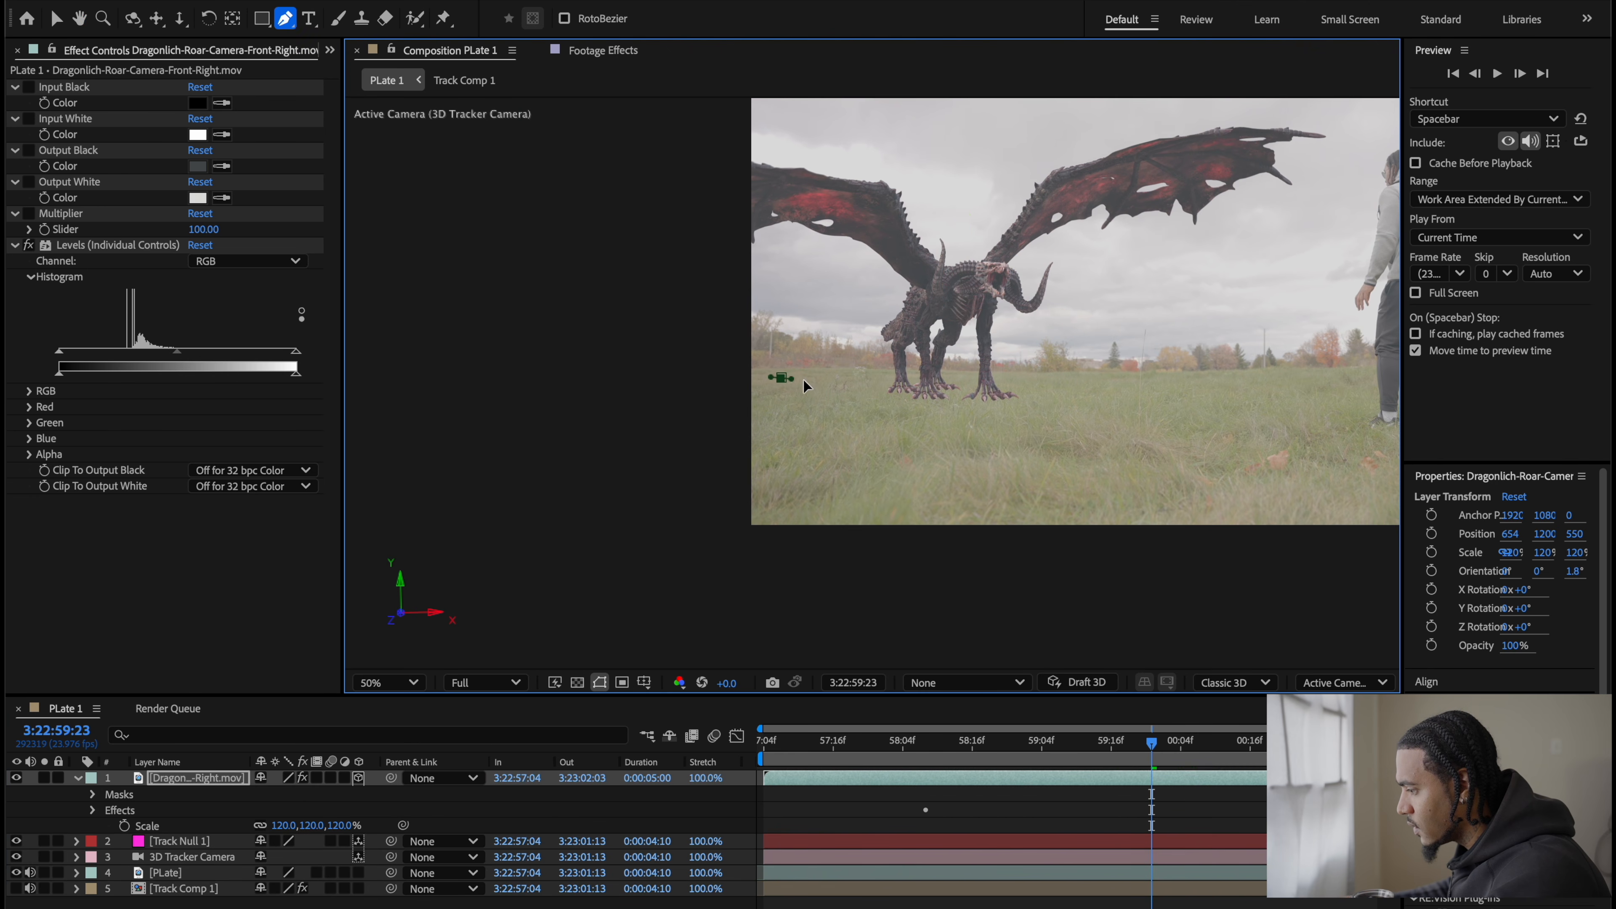
left_click(860, 377)
left_click(907, 381)
left_click(943, 379)
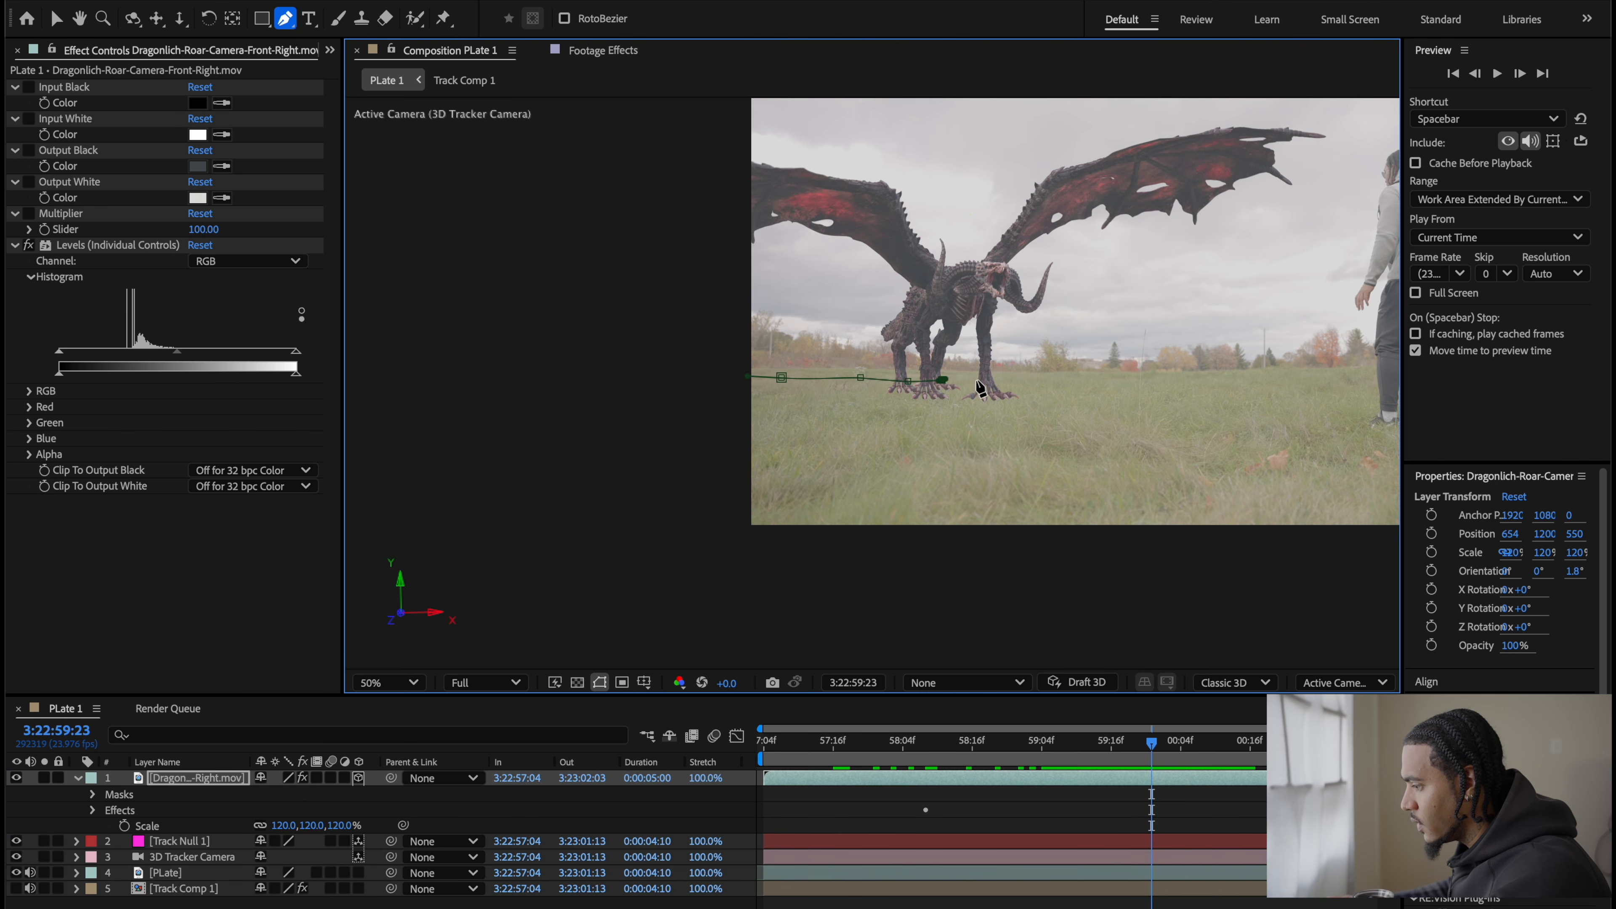
left_click(977, 380)
left_click(1047, 381)
left_click(1080, 390)
left_click(1065, 413)
left_click(1003, 423)
left_click(897, 425)
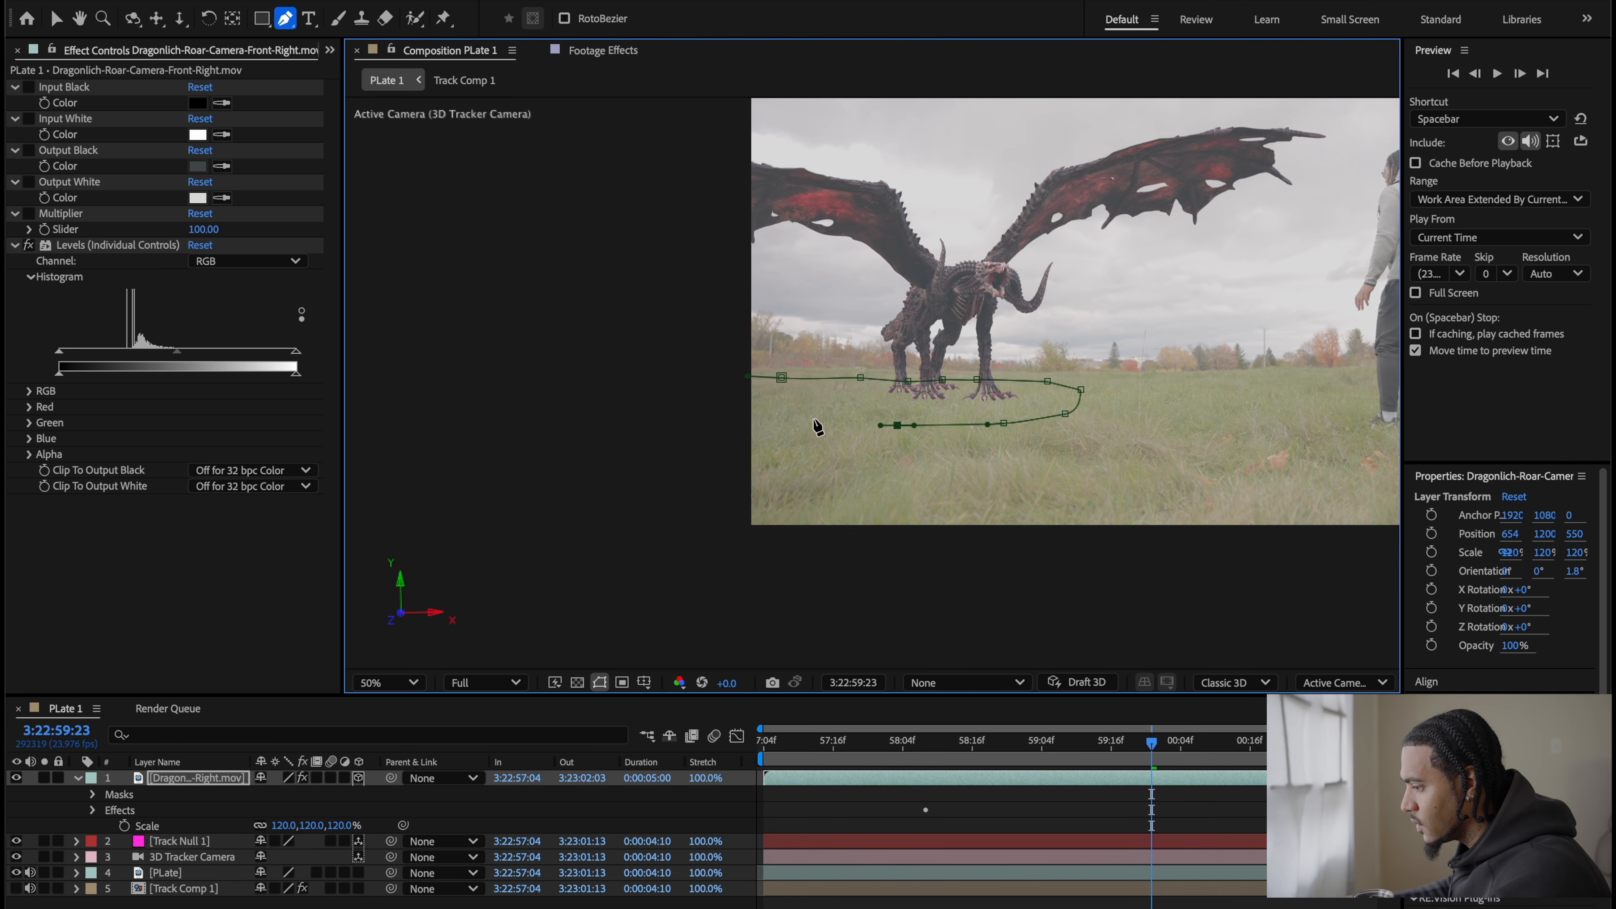
left_click(806, 417)
left_click(773, 409)
left_click(781, 377)
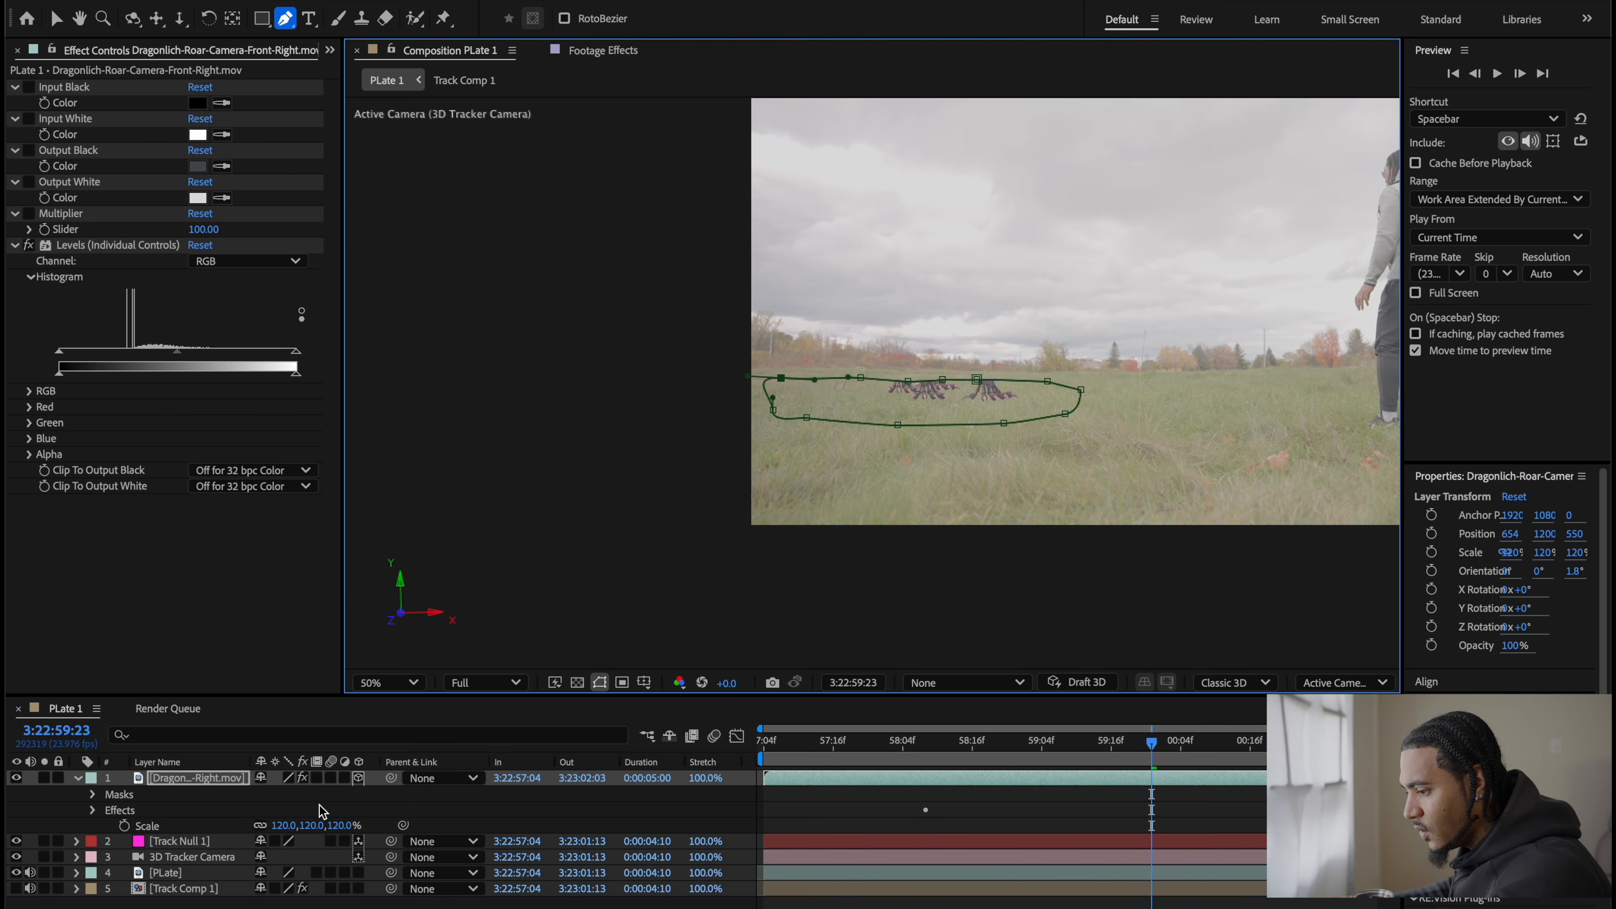
Step: Reveal the dragon layer's Mask 1 properties and set the mask to Inverted so it cuts away the feet
key("m")
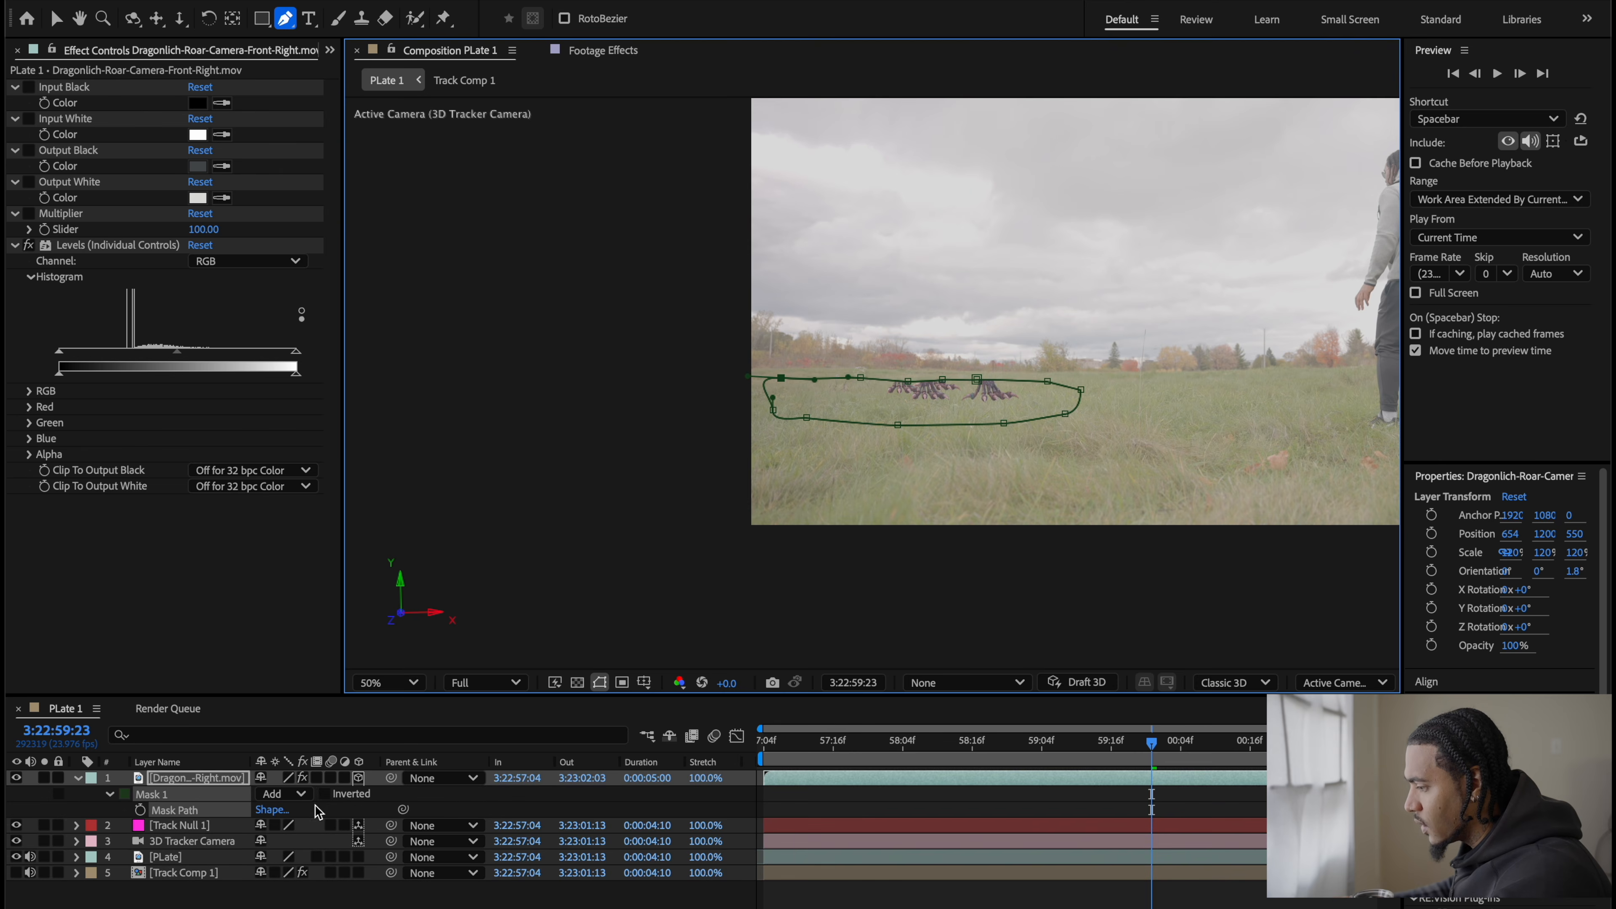
left_click(325, 793)
key("slash")
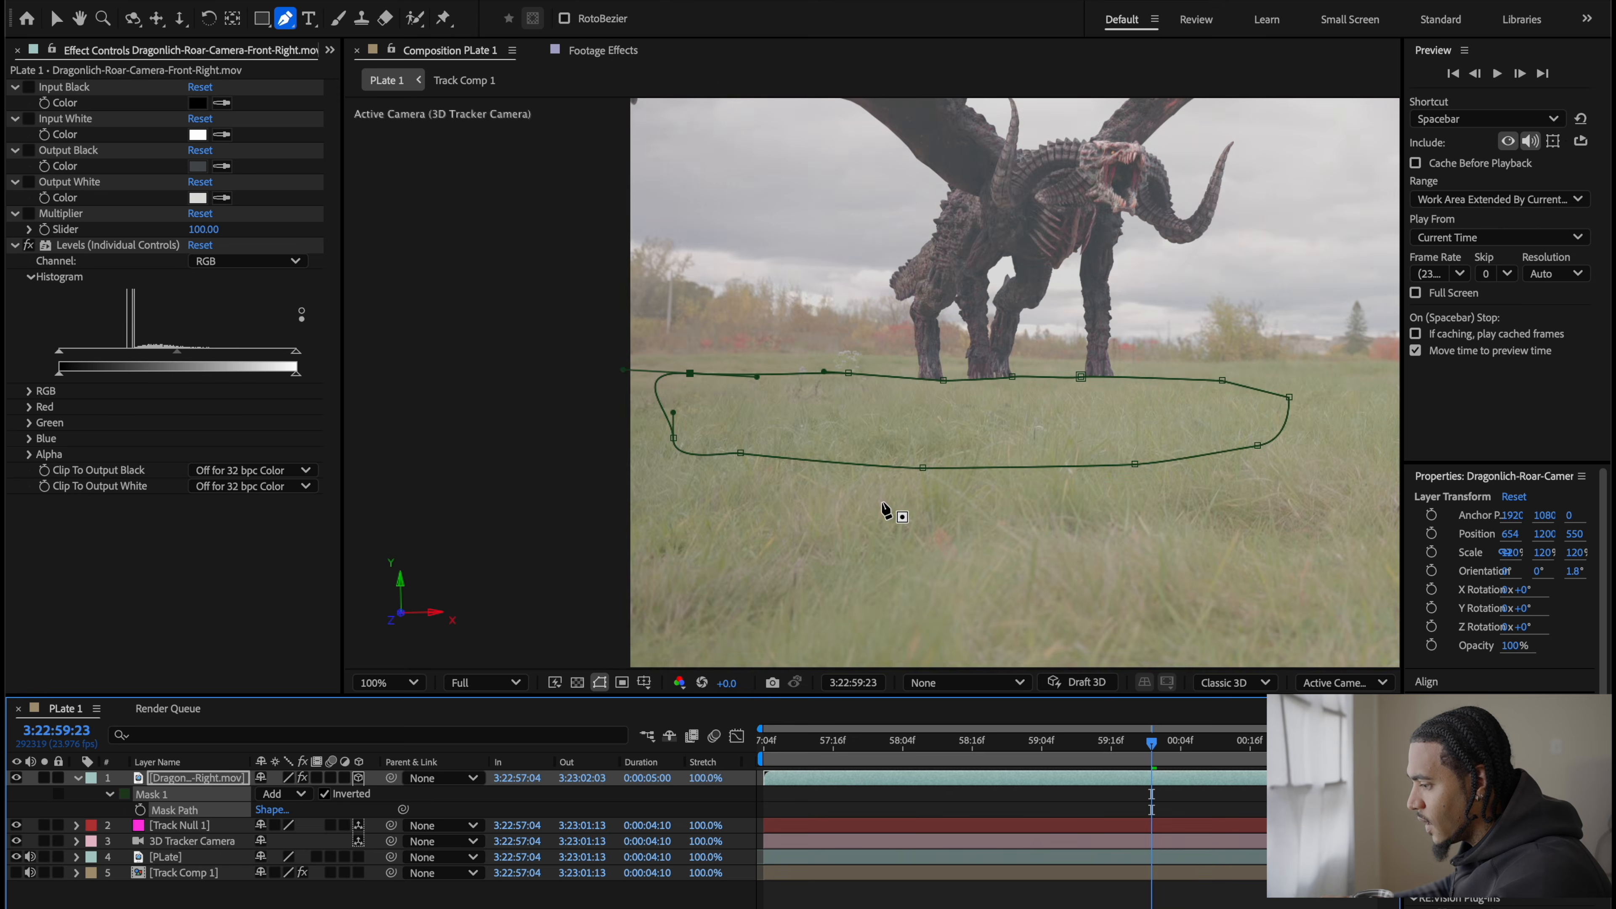
scroll(883, 503, "up", 1)
left_click_drag(1251, 507, 834, 565)
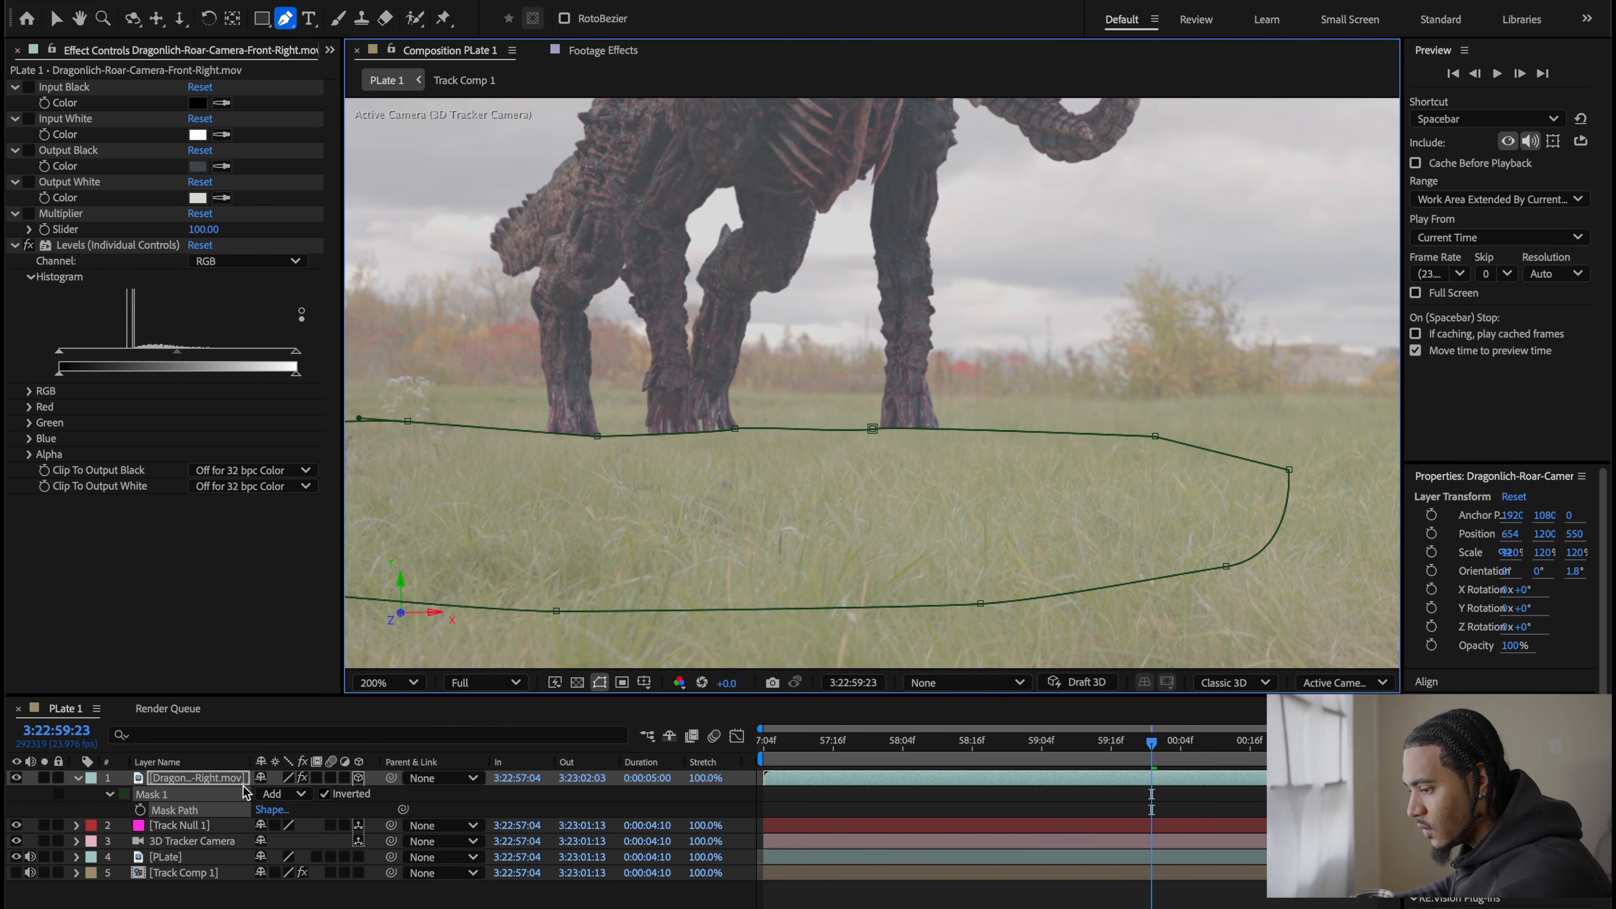
Step: Soften Mask 1 with a 69-pixel feather and set its expansion to 53 pixels
key("m")
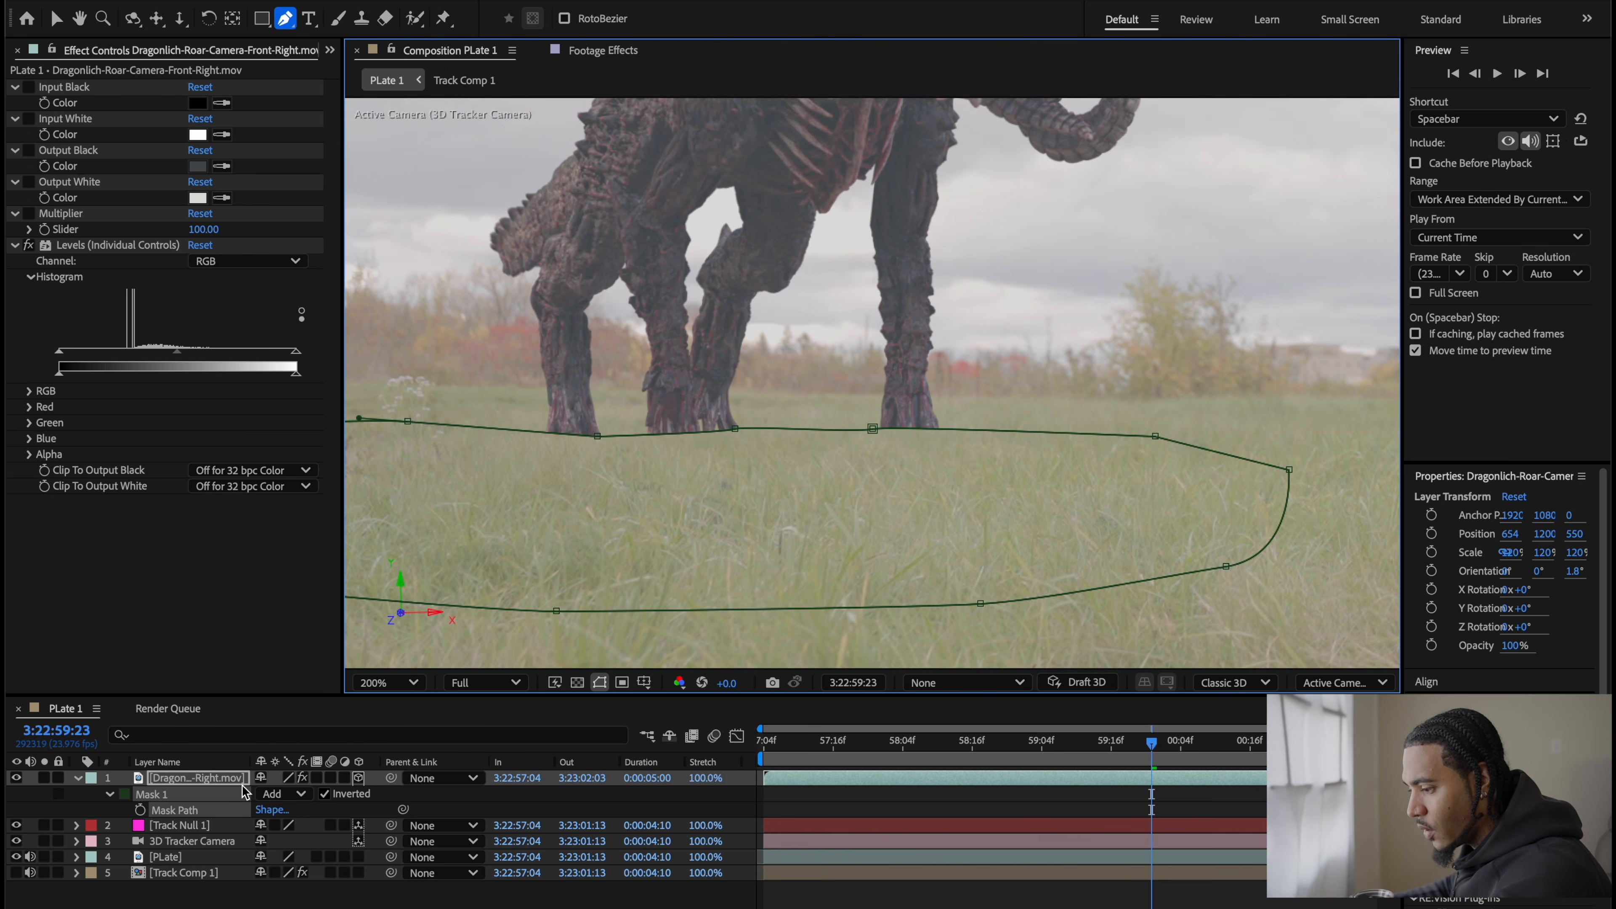
key("m")
key("m")
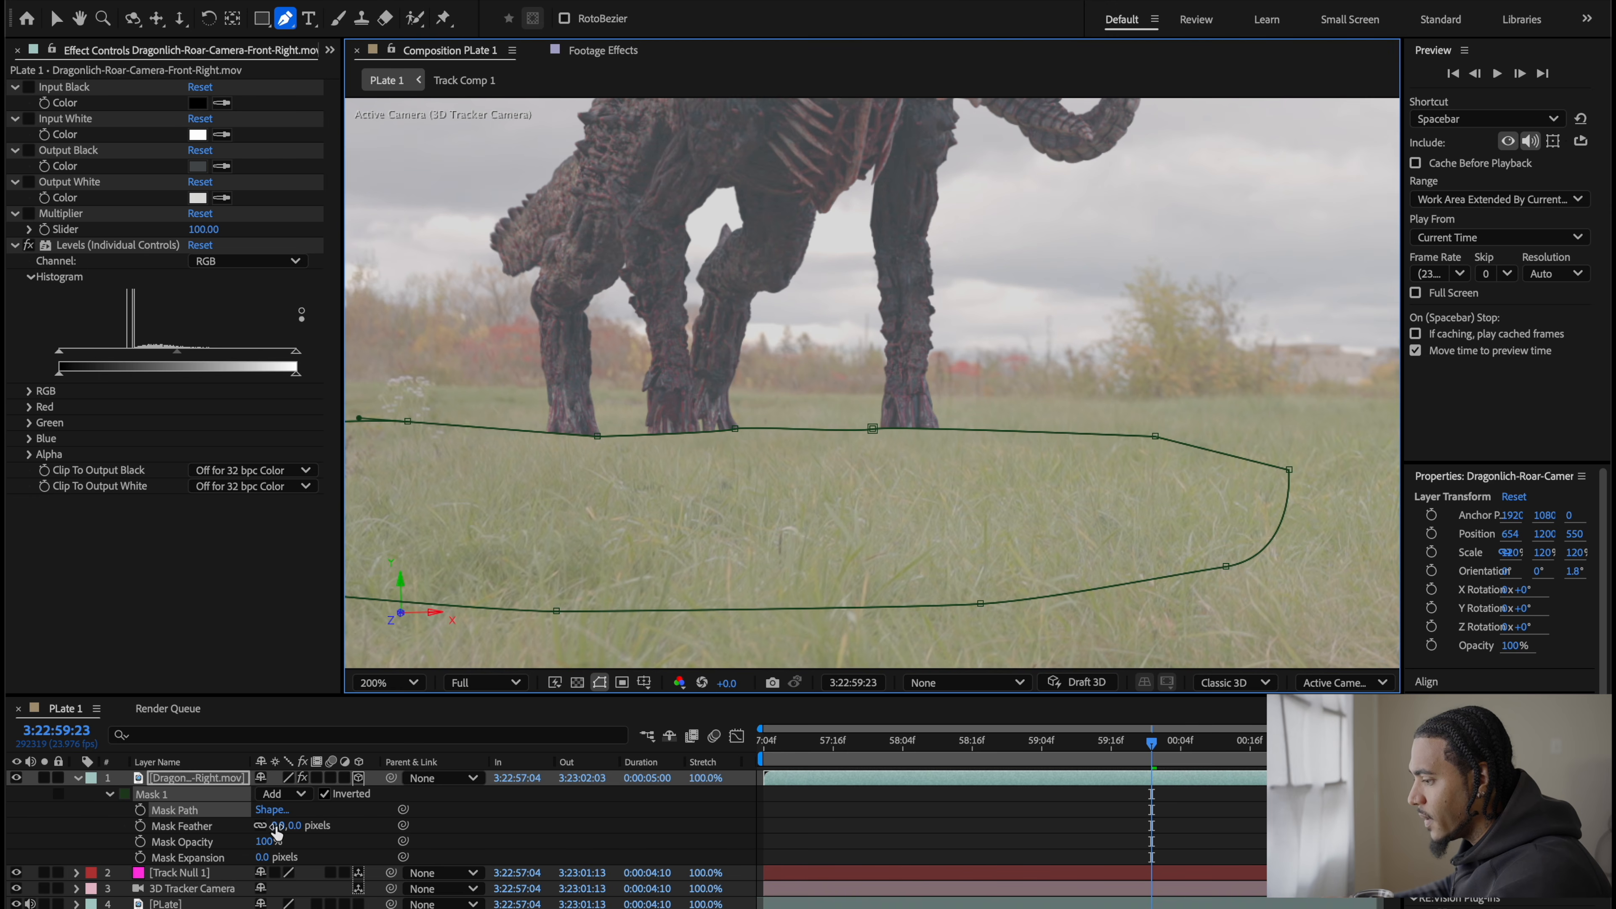
left_click_drag(277, 825, 330, 812)
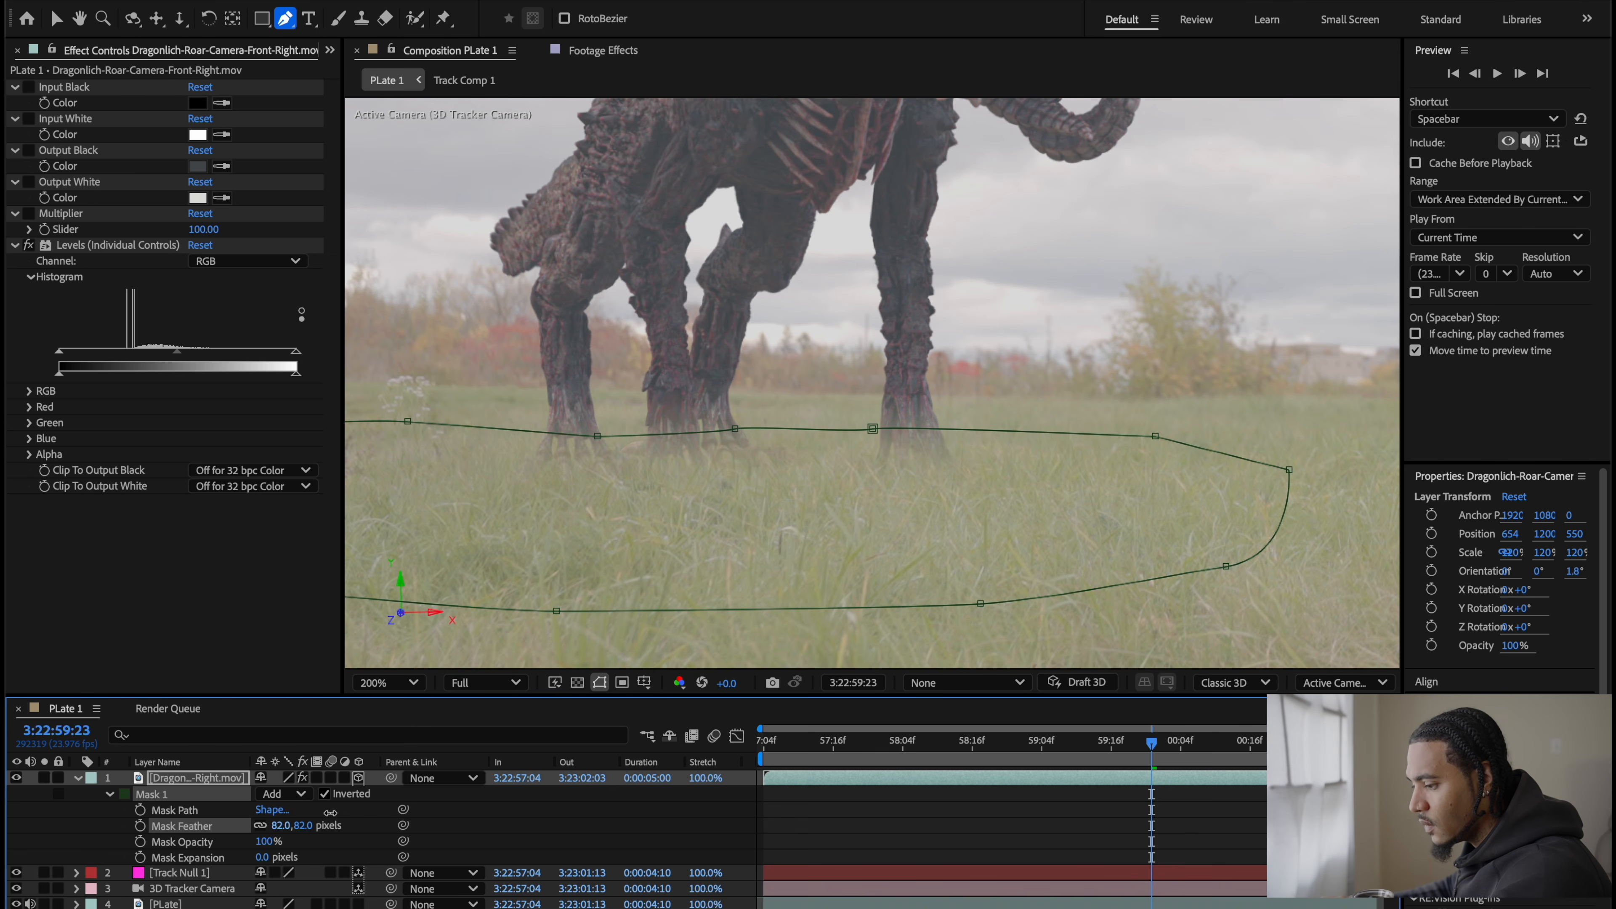
mouse_move(263, 857)
left_mouse_down()
mouse_move(304, 854)
mouse_move(252, 862)
mouse_move(302, 852)
mouse_move(299, 821)
mouse_move(328, 816)
mouse_move(238, 835)
mouse_move(264, 825)
left_mouse_up()
Step: Select all points of Mask 1 and move the whole path slightly lower to expose more of the dragon's feet
left_click(734, 430)
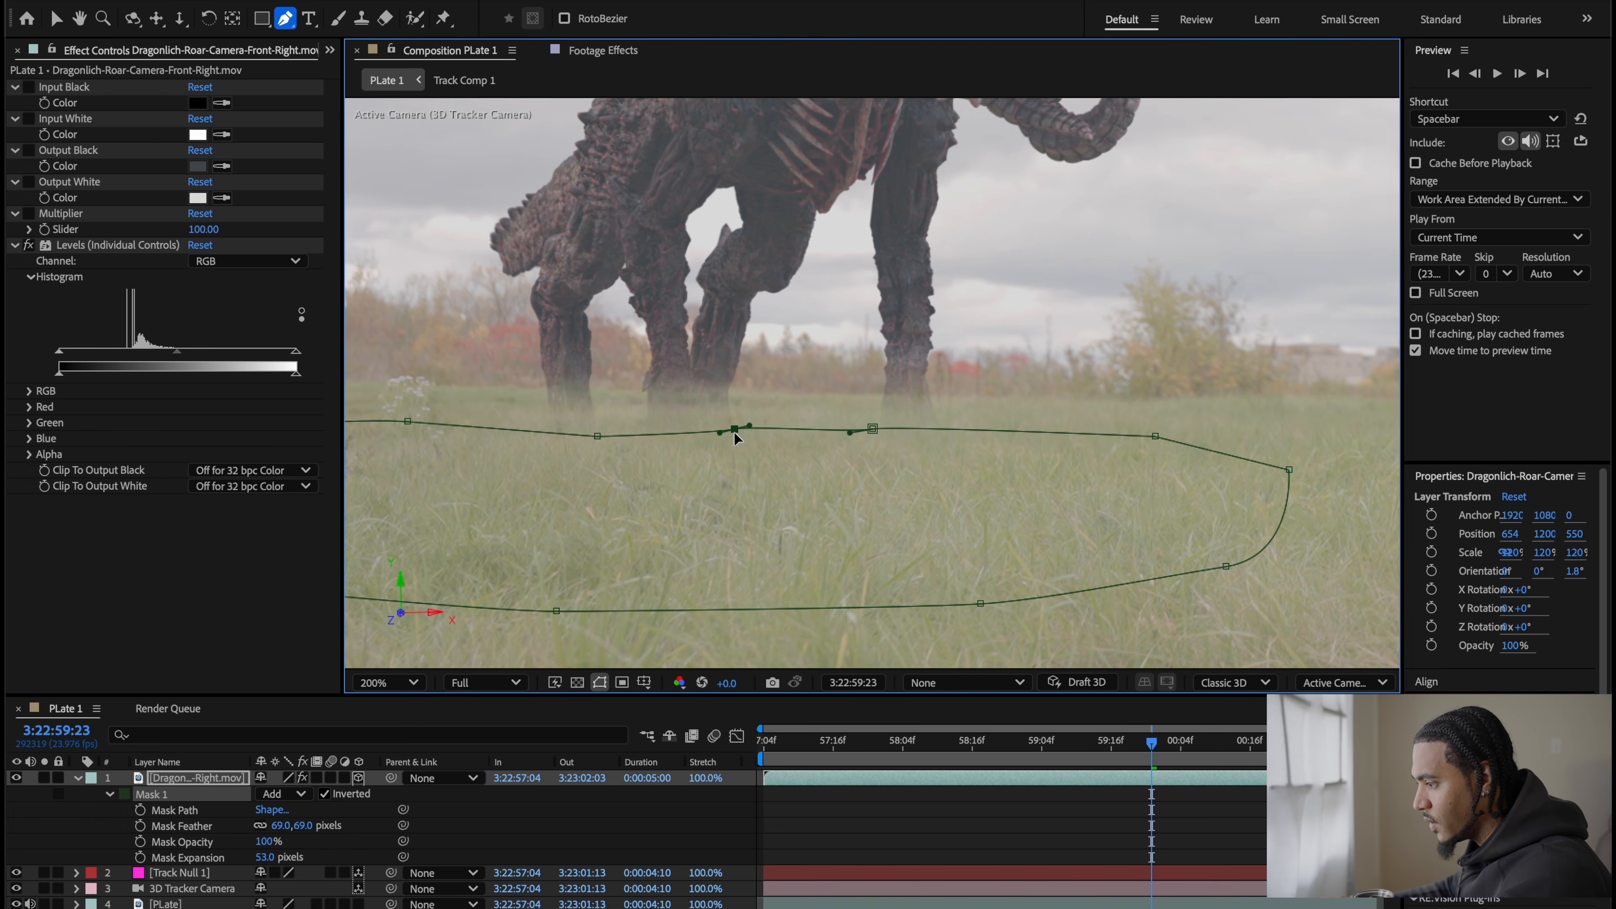
double_click(735, 427)
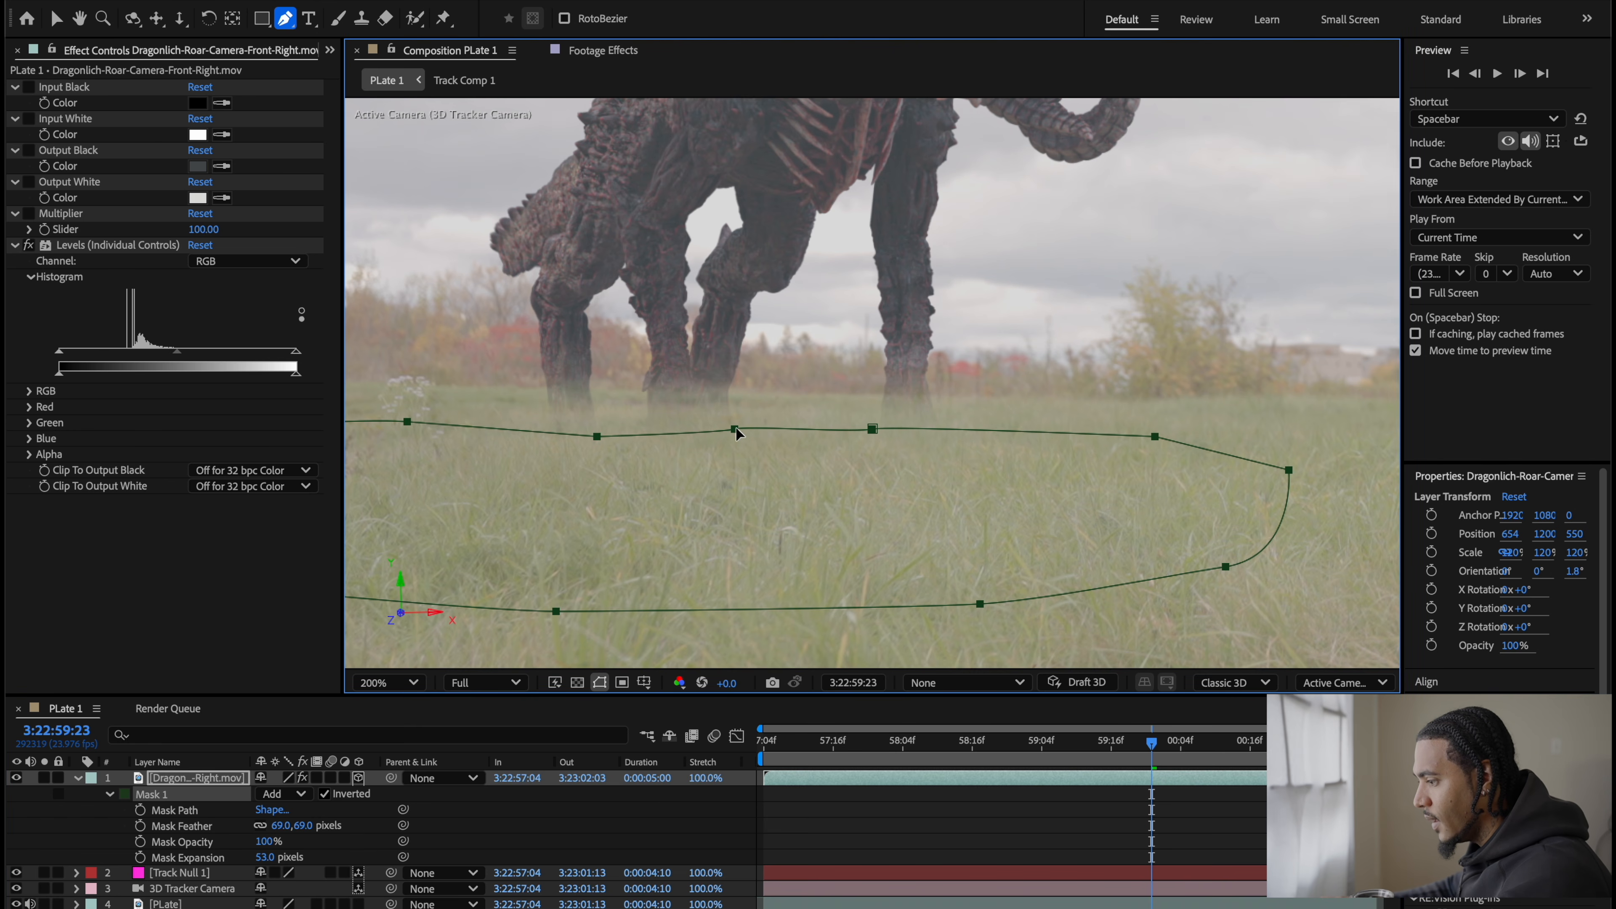
left_click_drag(735, 428, 734, 464)
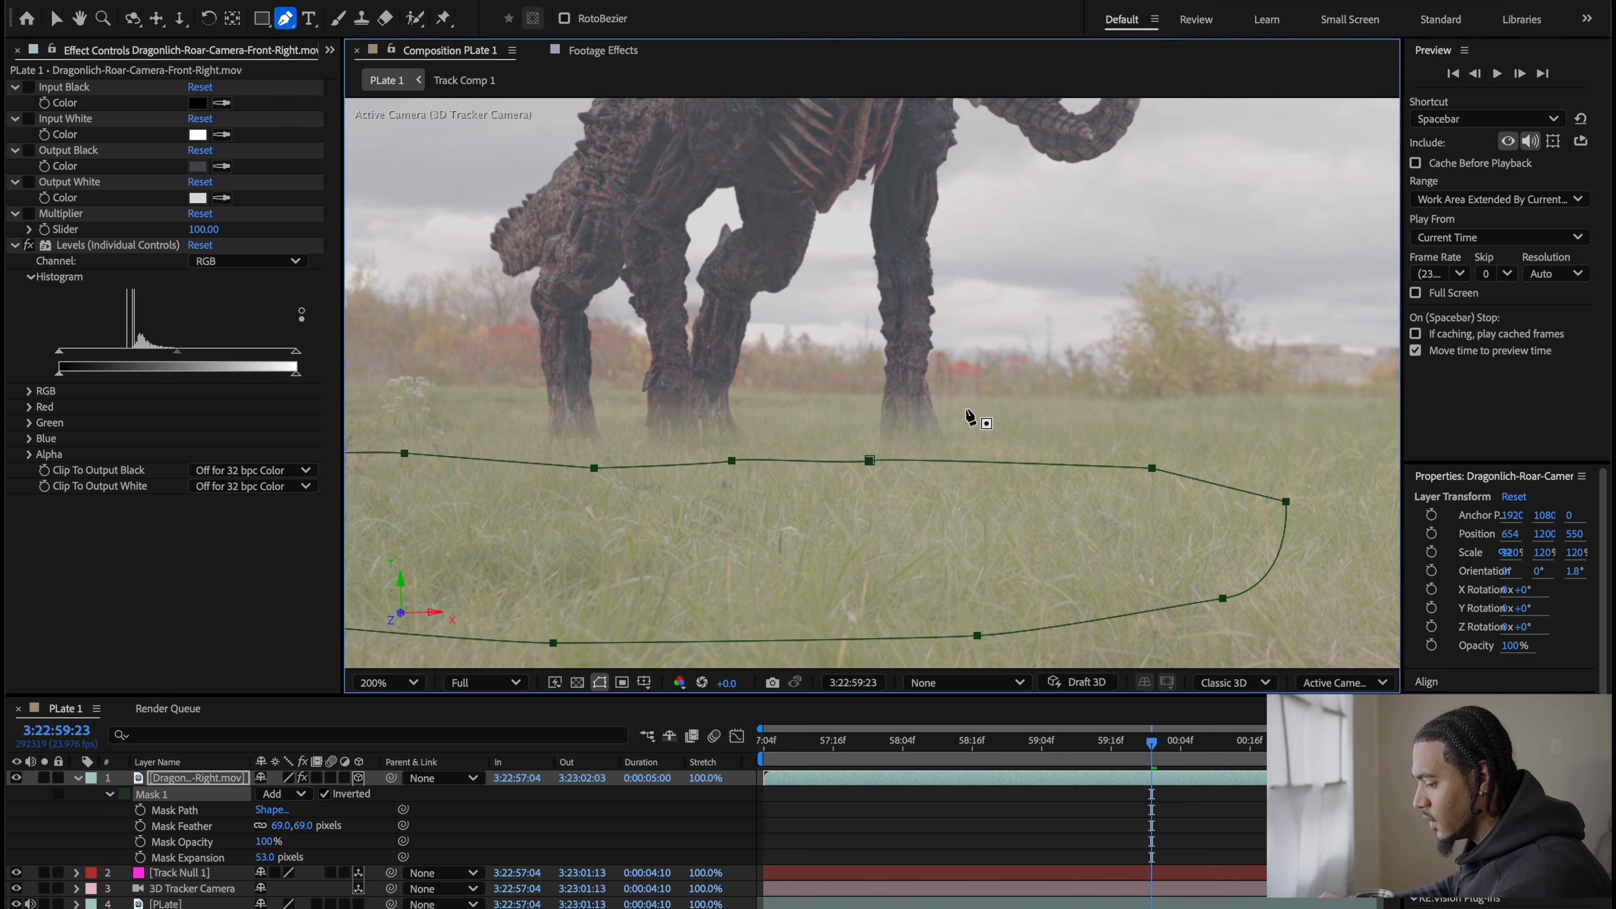
key("comma")
key("v")
key("comma")
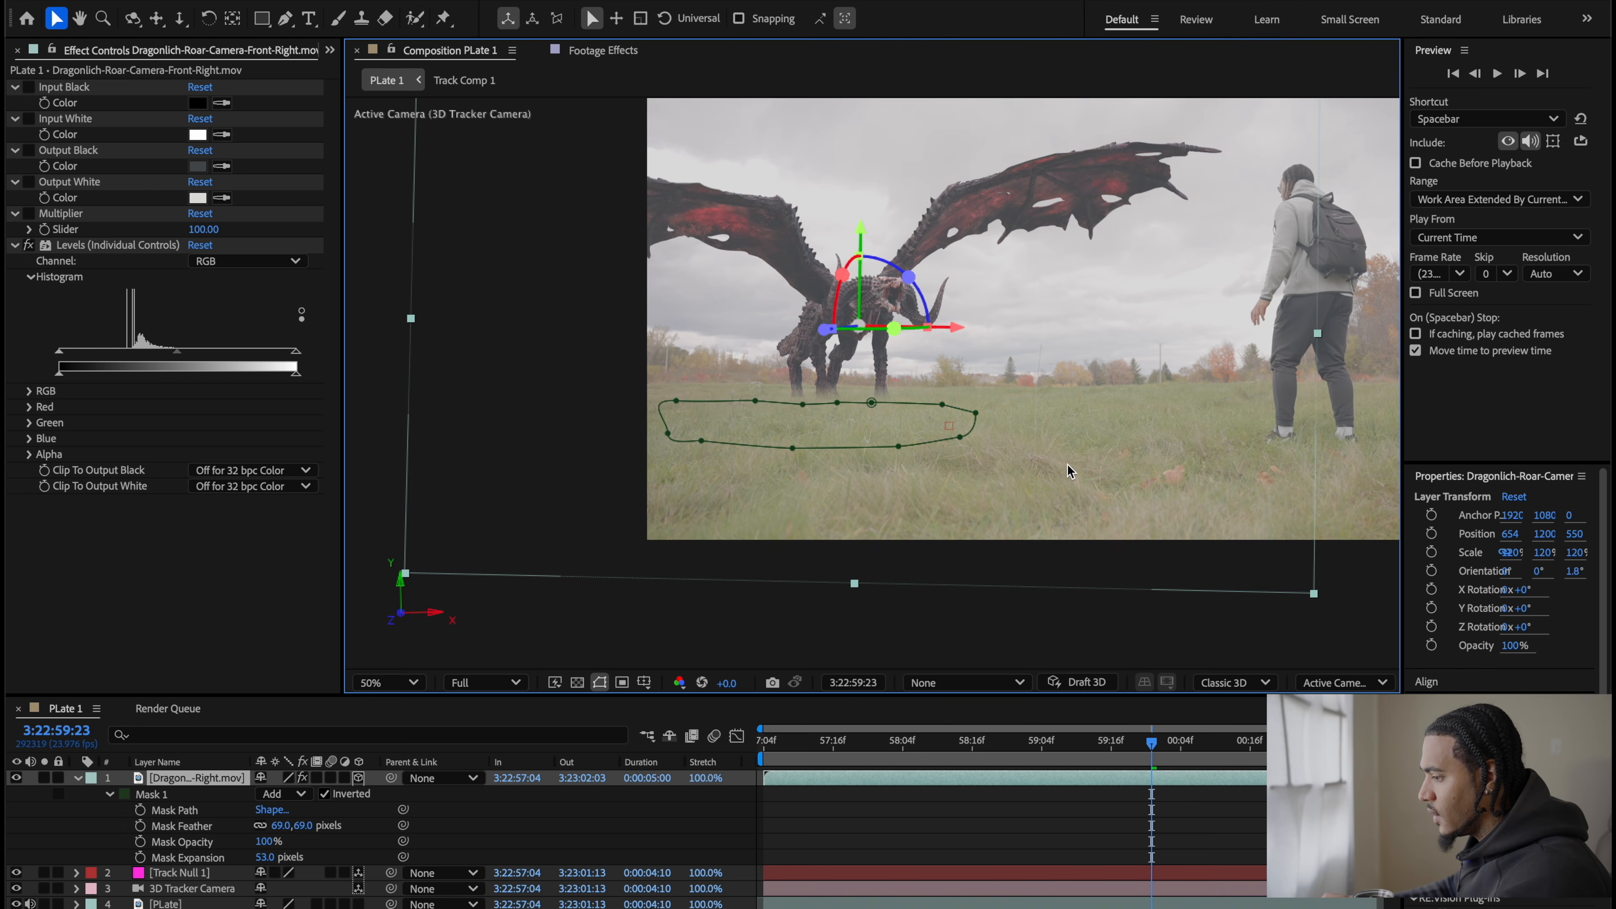
Step: Examine the dragon's feet against the grass at an earlier frame, with the dragon layer deselected
left_click_drag(1019, 743, 1073, 752)
left_click(900, 875)
scroll(888, 415, "down", 2)
left_click_drag(888, 413, 720, 471)
scroll(929, 450, "up", 2)
left_click_drag(951, 458, 1063, 432)
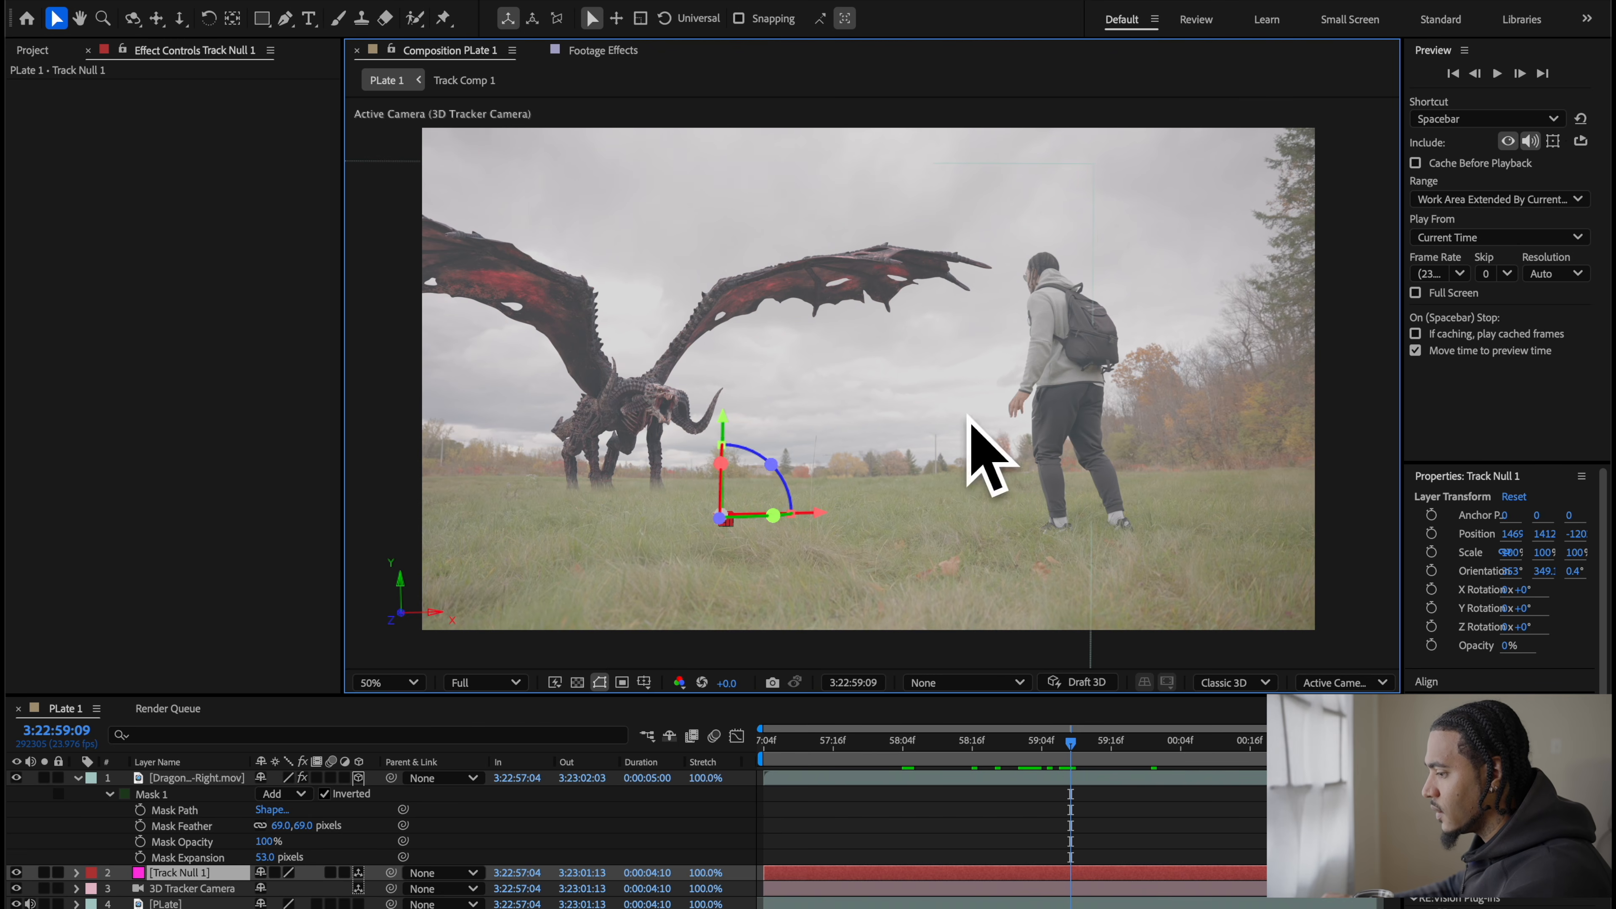
scroll(793, 470, "down", 2)
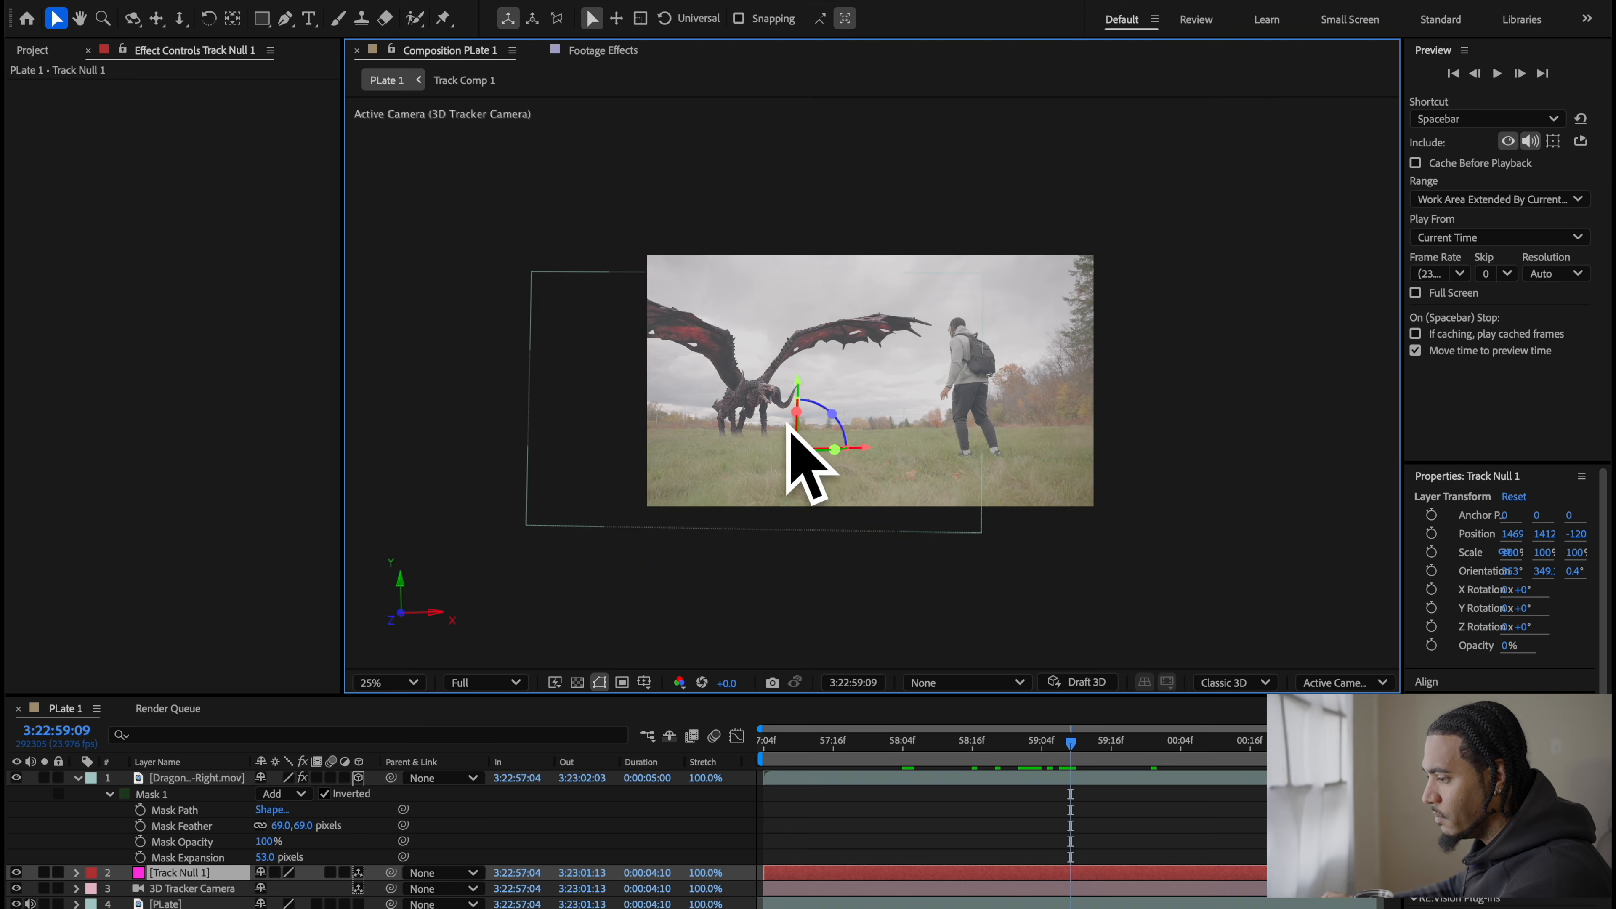
scroll(795, 446, "up", 2)
mouse_move(776, 438)
left_mouse_down()
mouse_move(827, 437)
mouse_move(772, 417)
left_mouse_up()
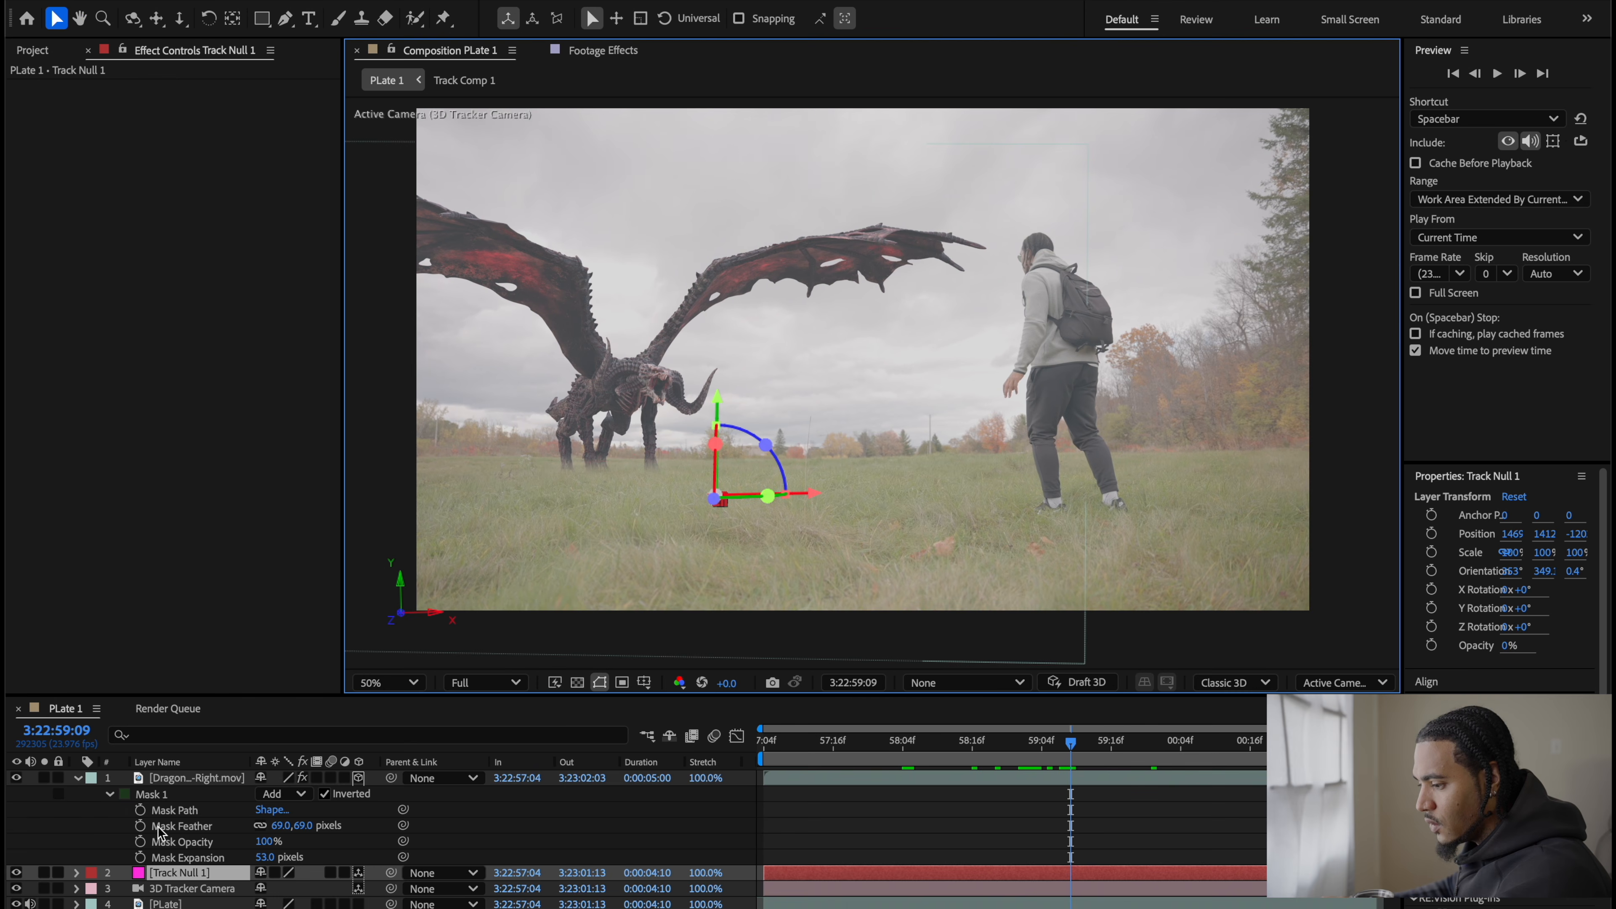
Step: Apply the Hue/Saturation effect to the Dragonlich layer
left_click(80, 777)
left_click(187, 778)
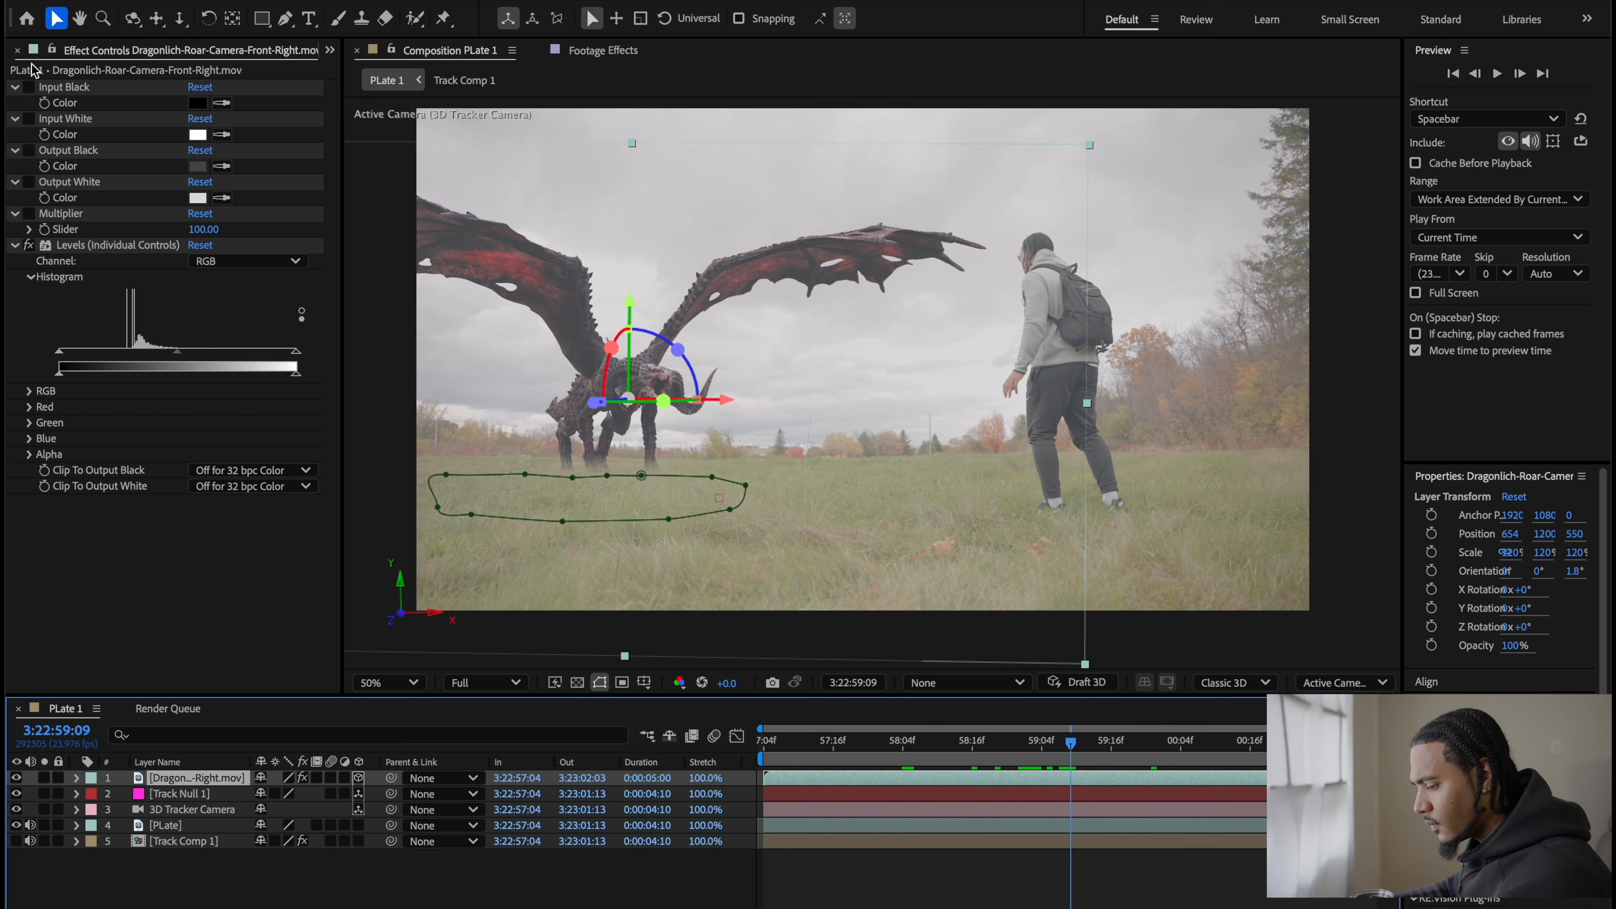
left_click(139, 575)
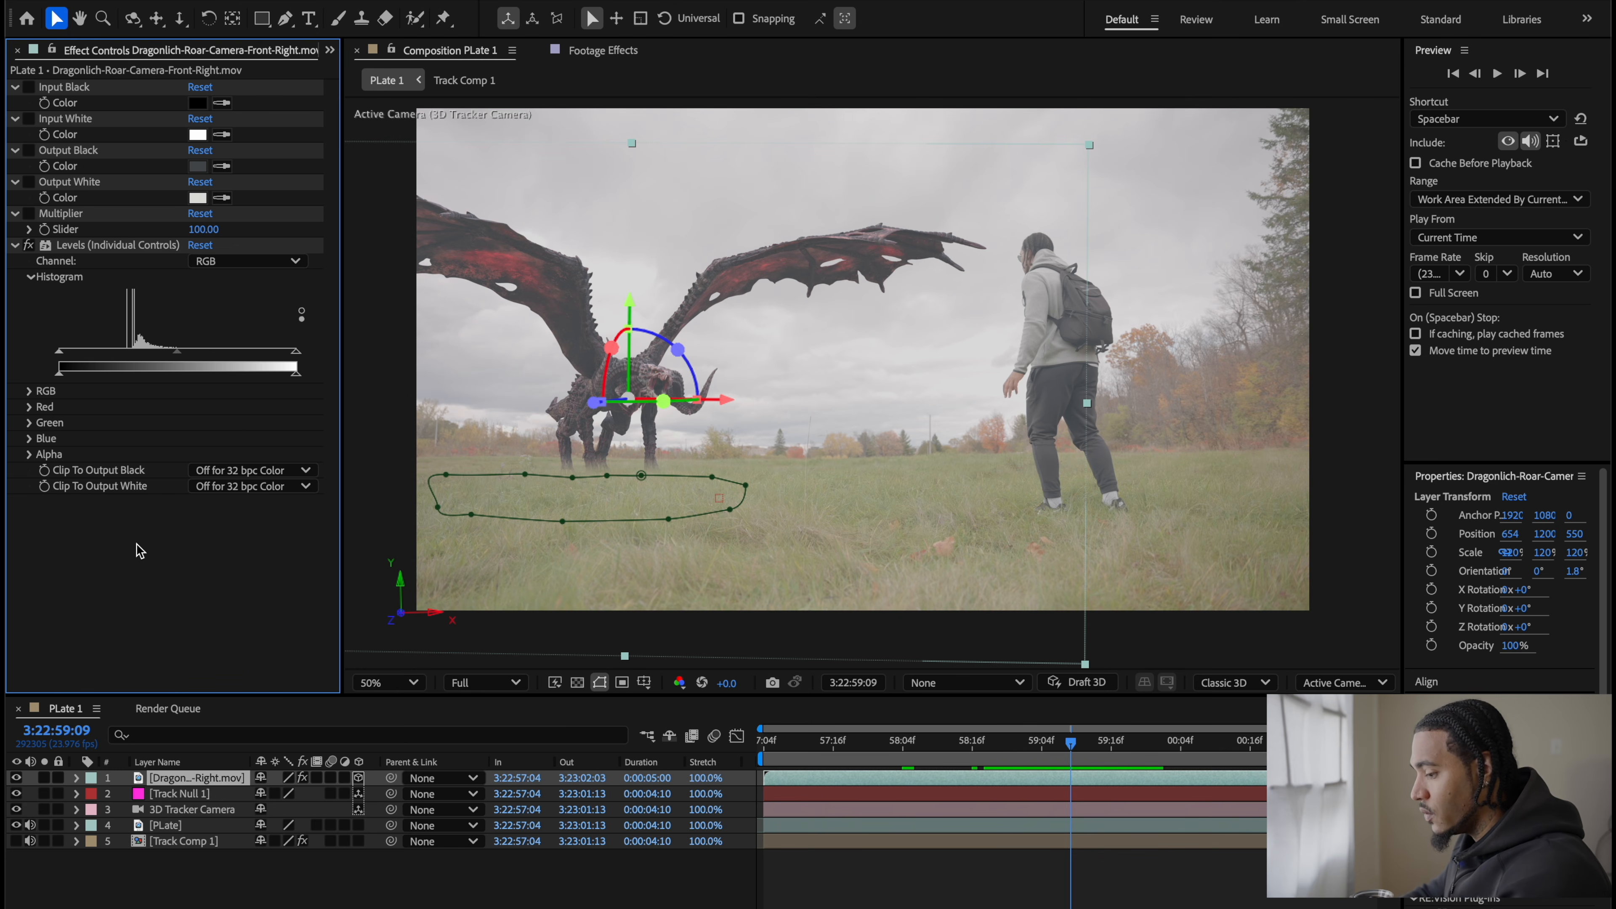
key("ctrl+space")
type("hue")
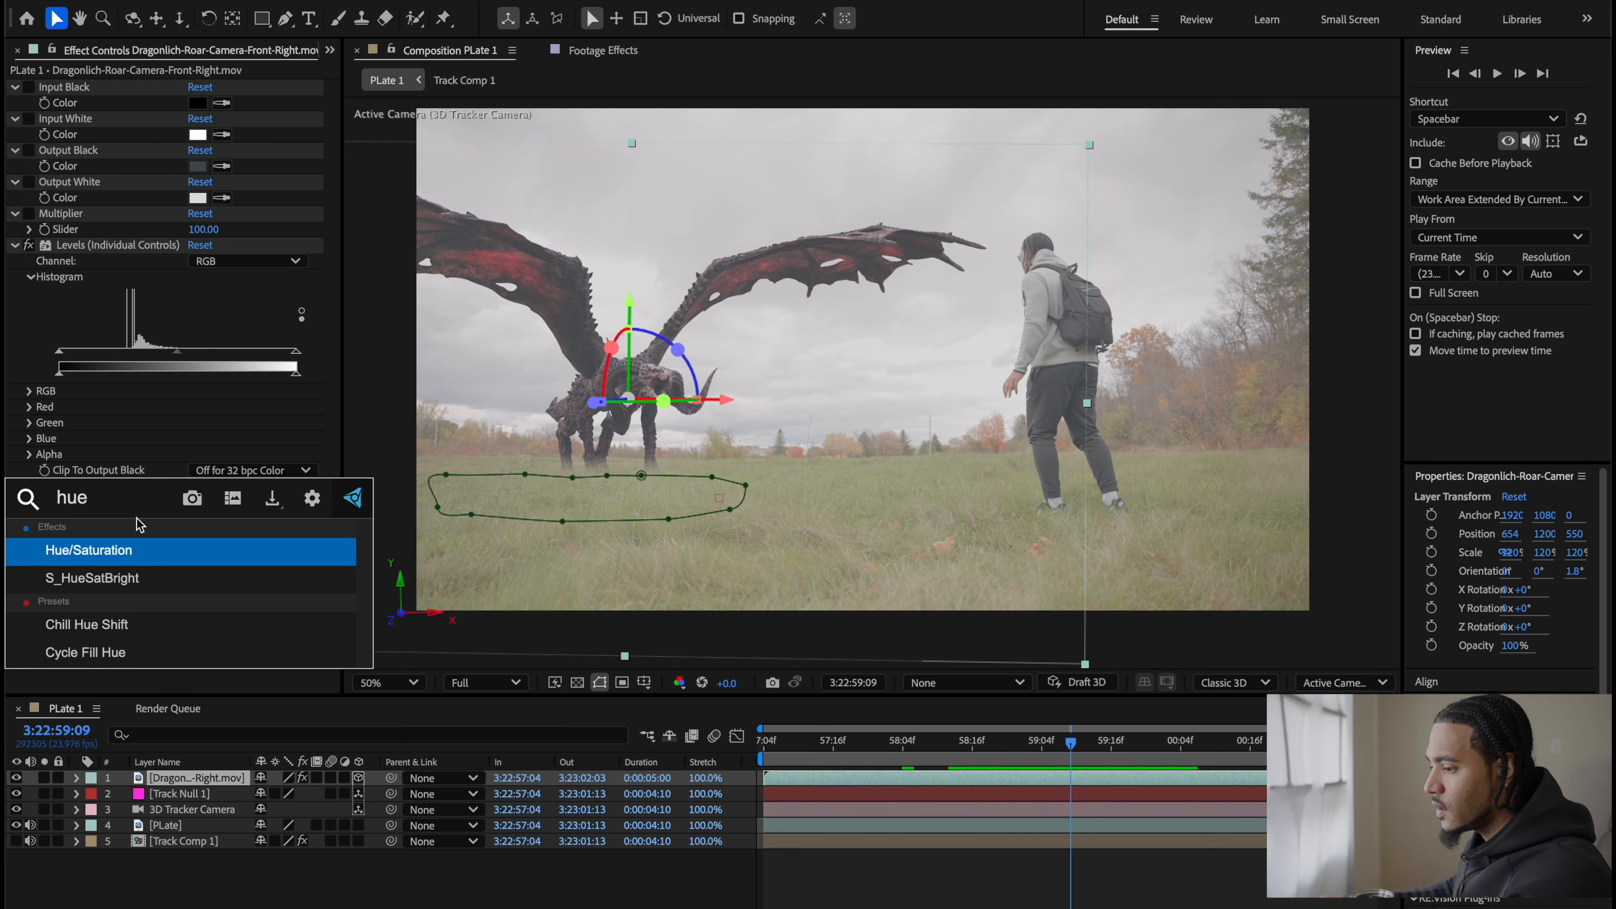
key("Return")
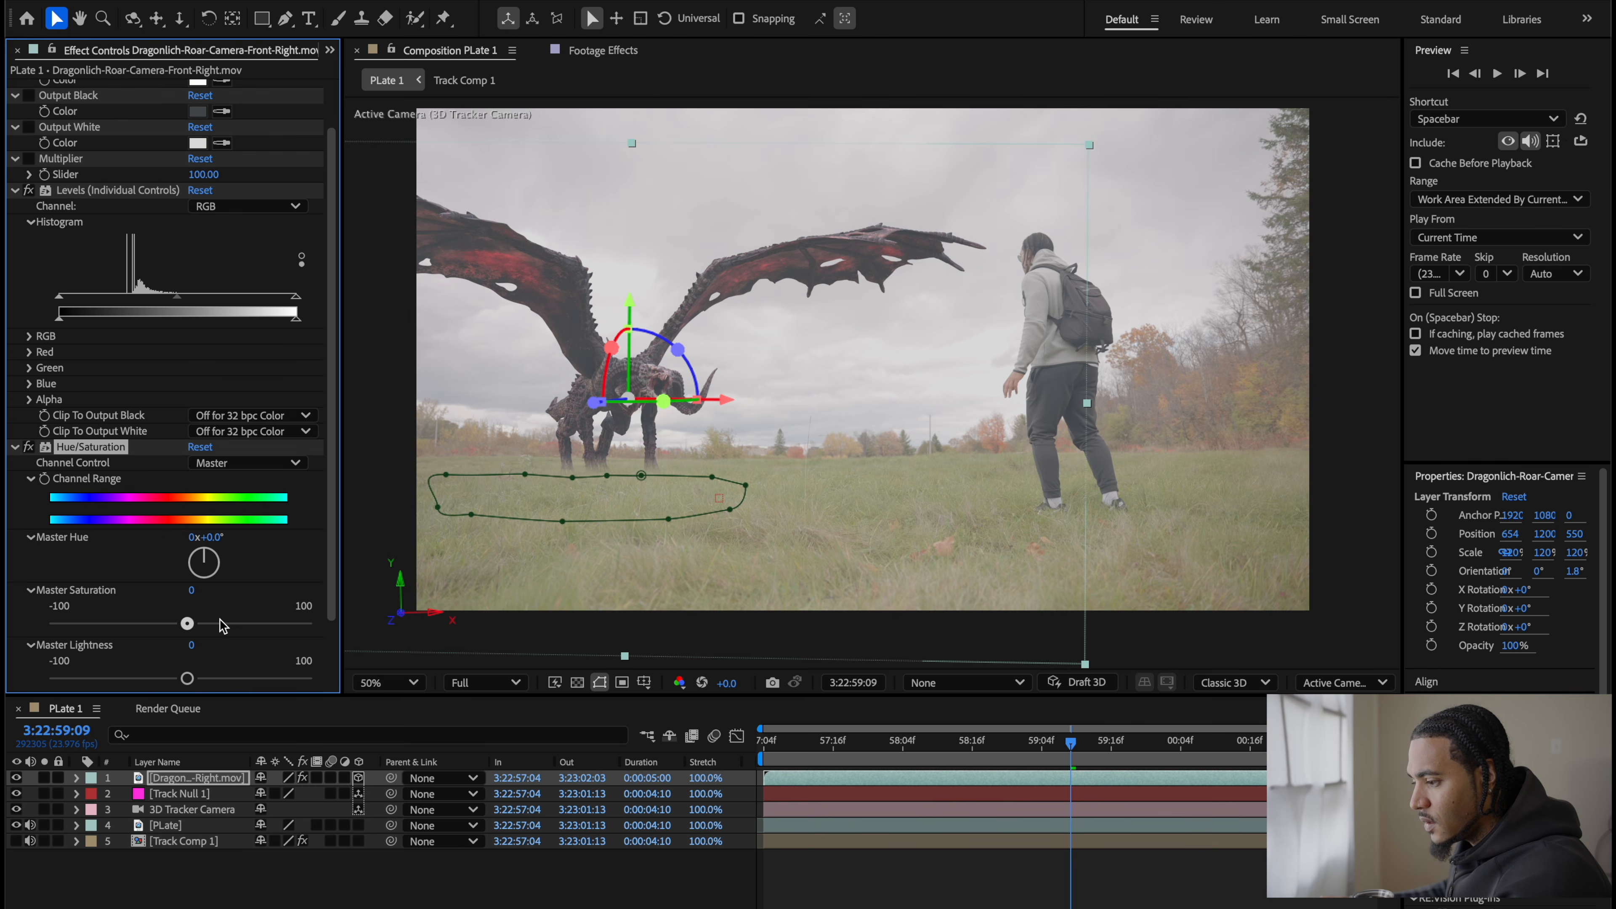
Step: Desaturate the dragon by setting its Master Saturation to -60, and check its body and wings up close
scroll(210, 627, "down", 2)
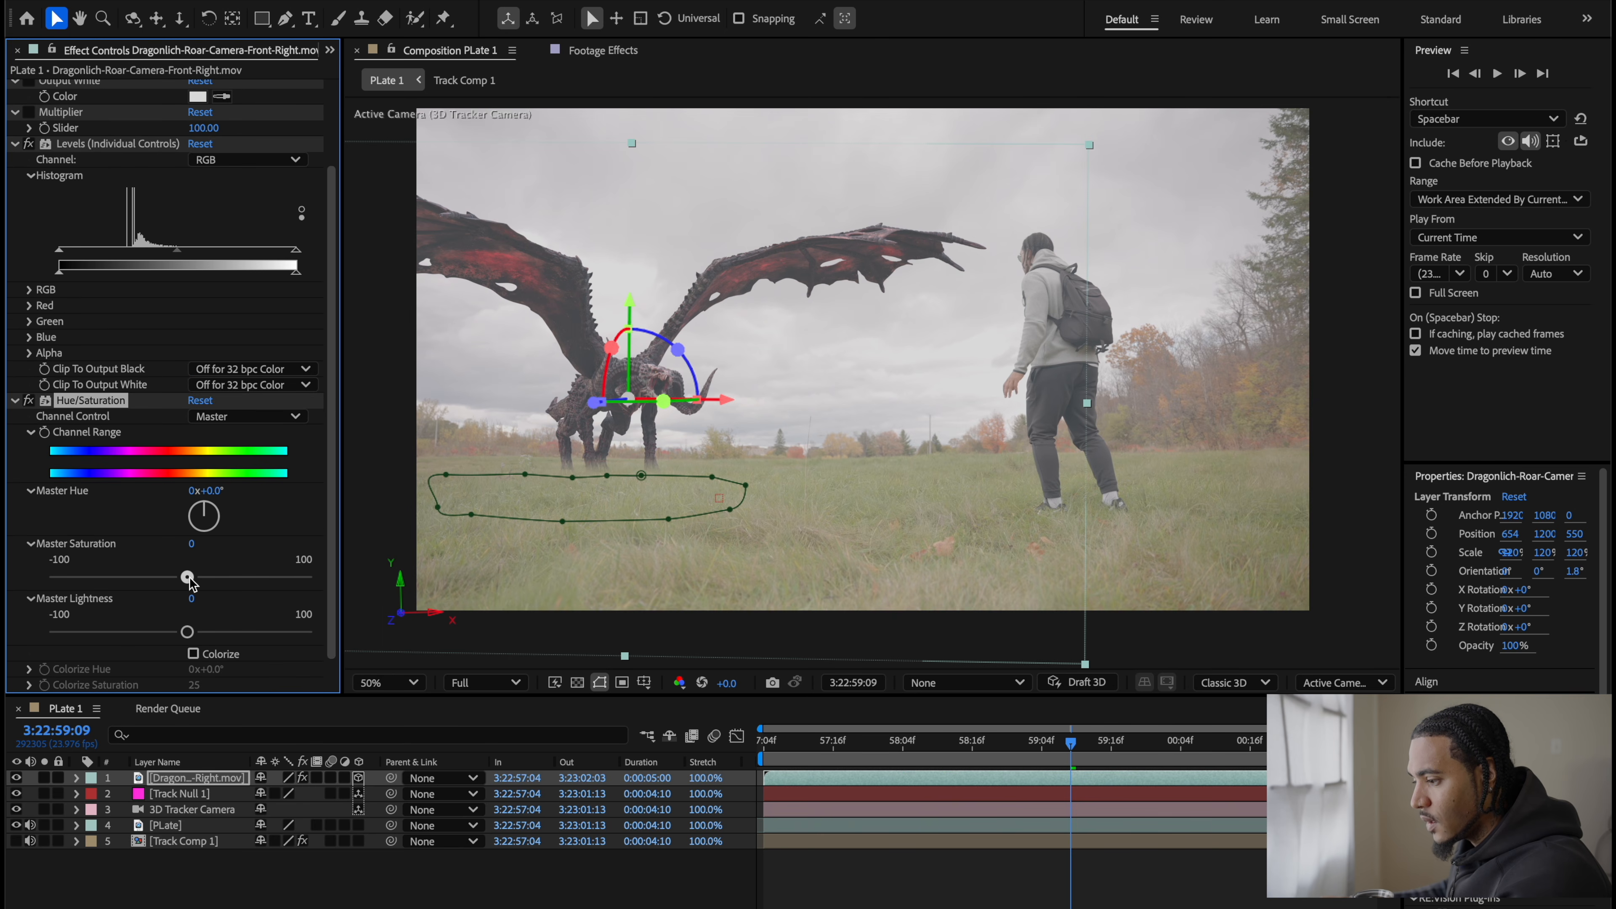
left_click_drag(189, 578, 101, 587)
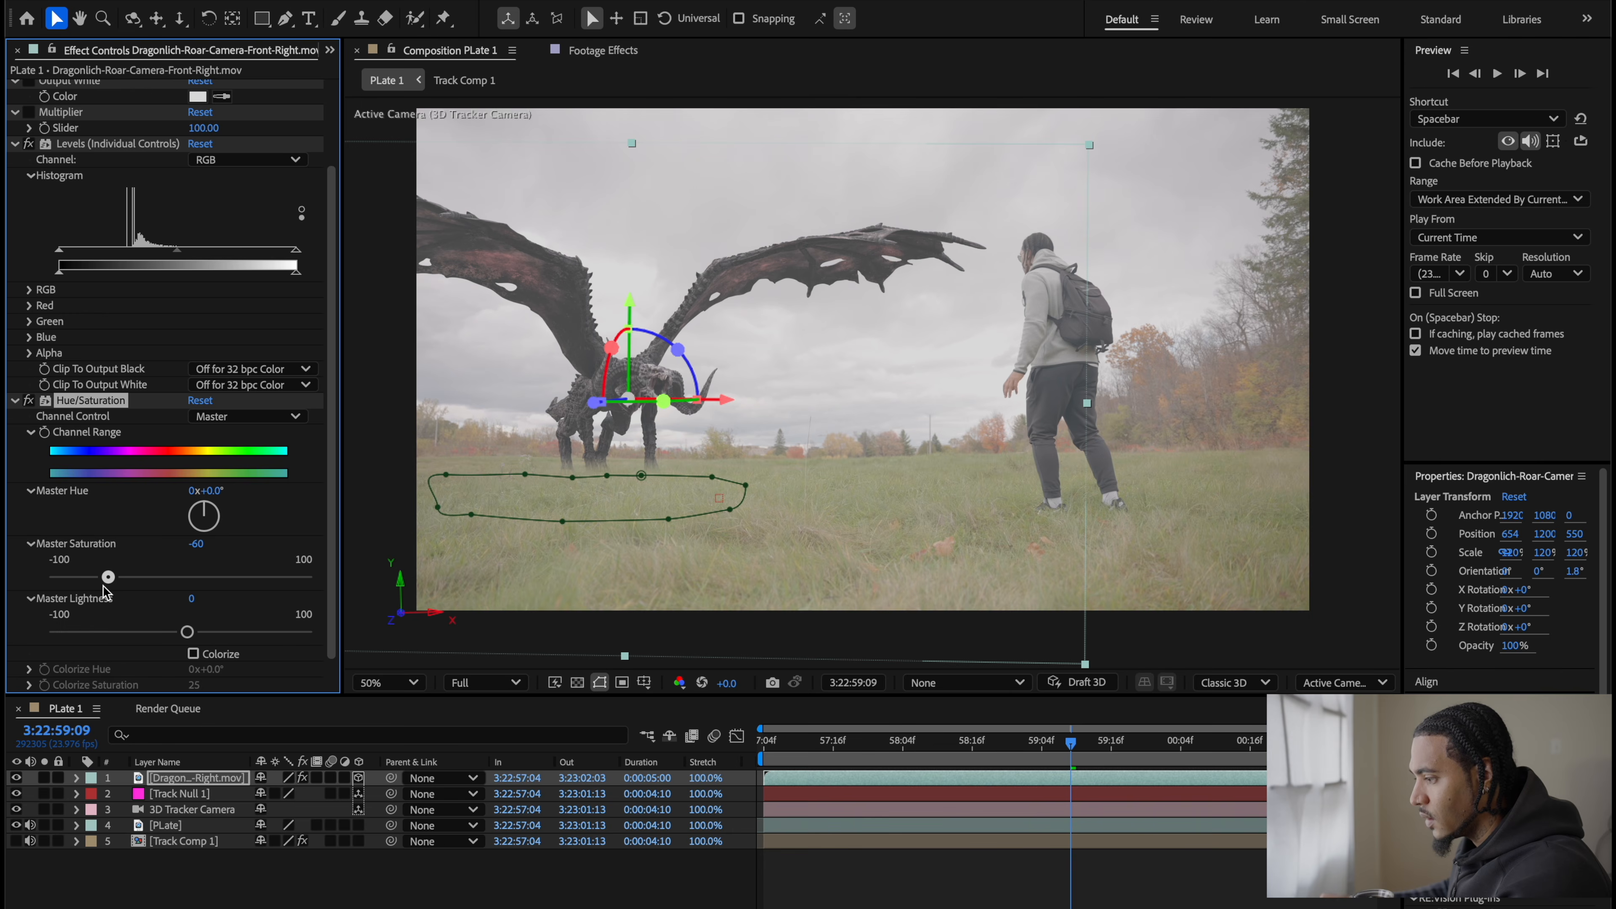
scroll(685, 451, "up", 2)
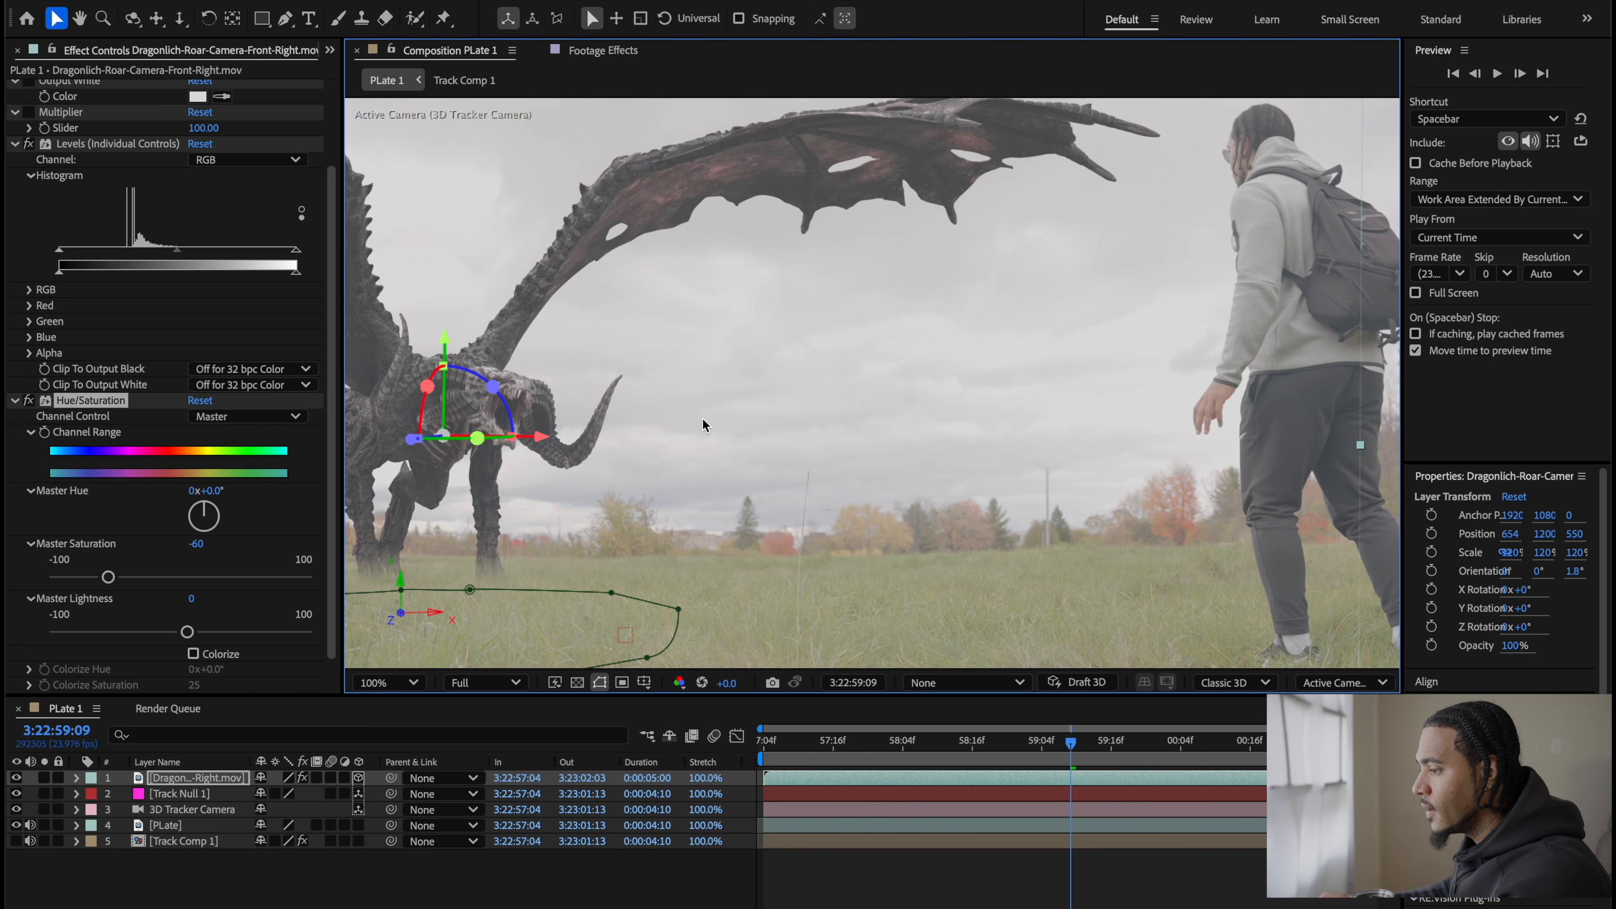
key("space")
left_click_drag(883, 406, 1108, 405)
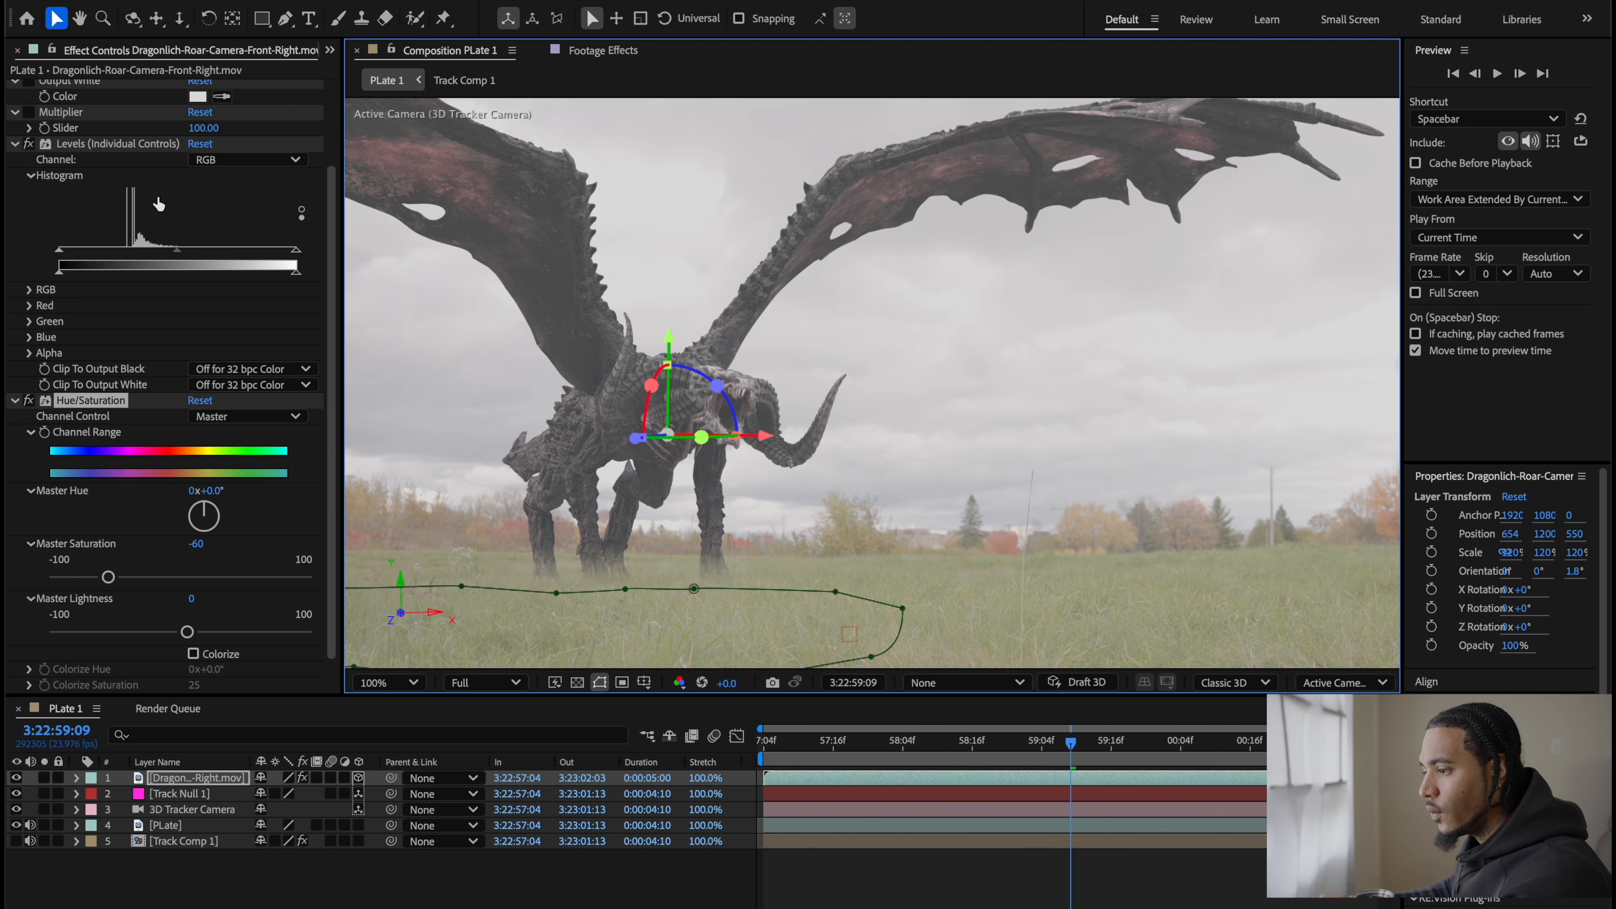
Step: Set the dragon's Multiplier slider to 131 and darken its Levels midtones slightly, checking the match at an earlier frame
scroll(162, 205, "up", 3)
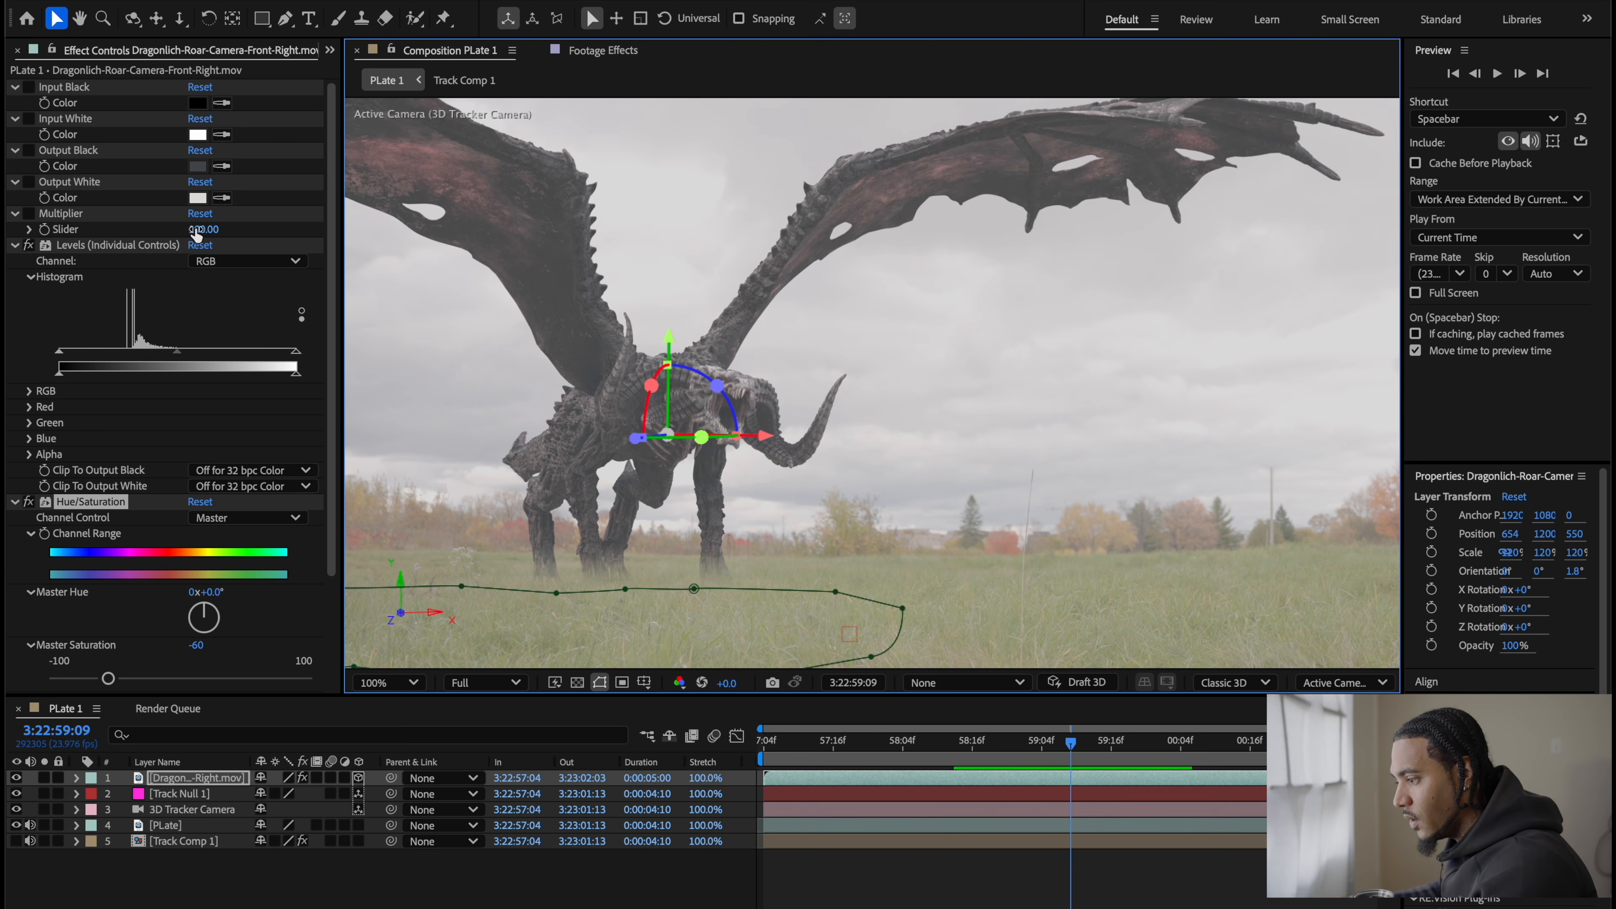
mouse_move(197, 233)
left_mouse_down()
mouse_move(224, 230)
mouse_move(202, 233)
left_mouse_up()
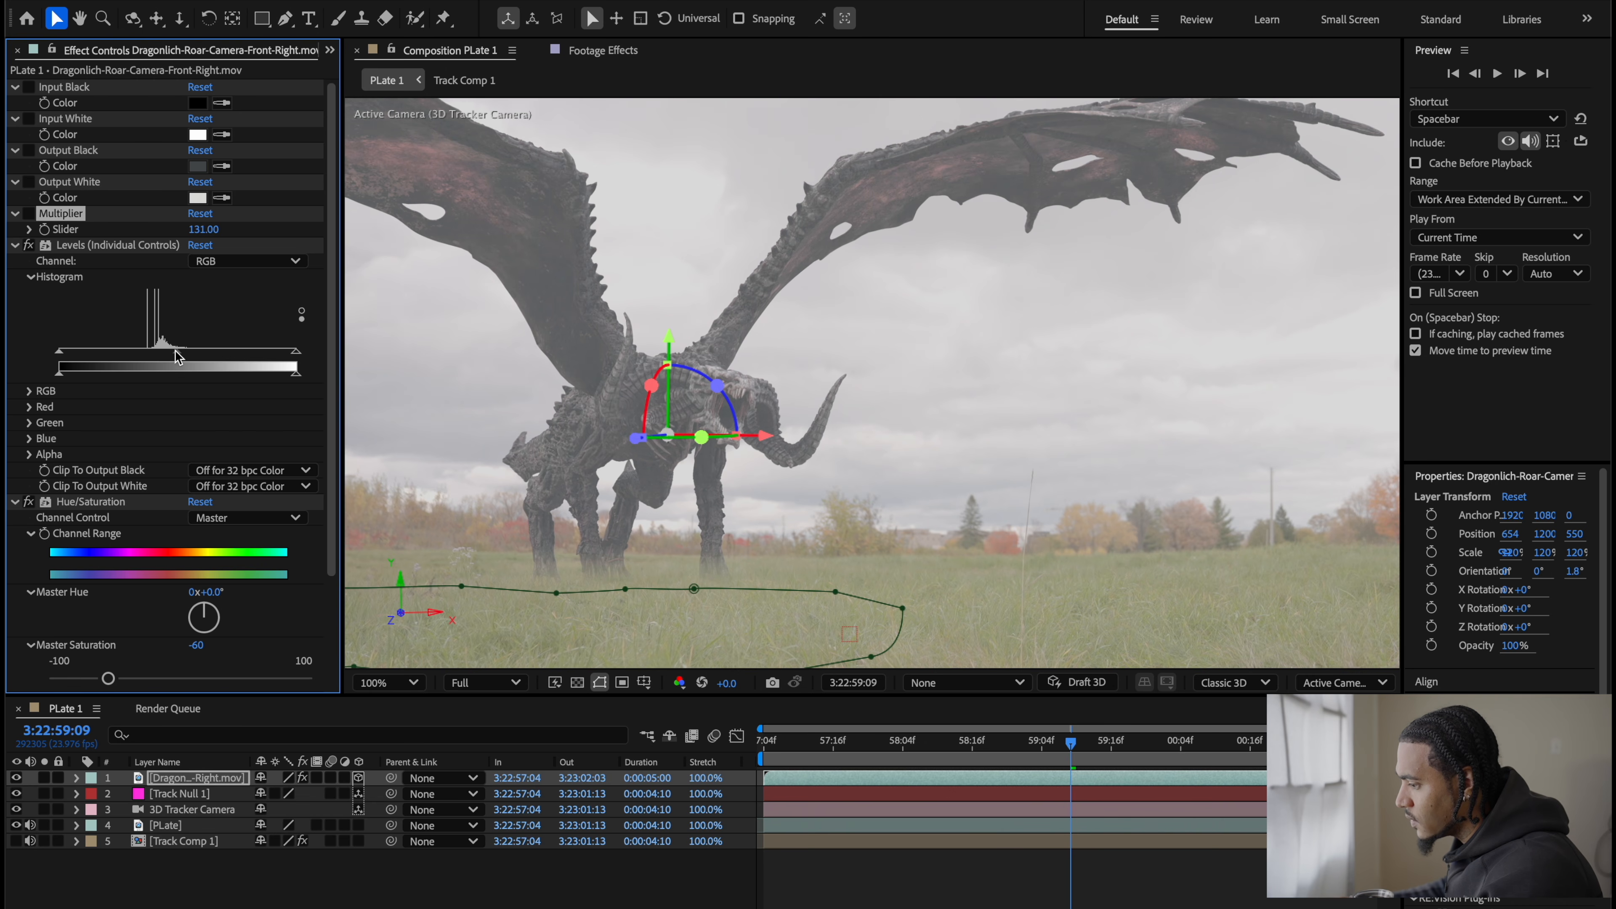
left_click_drag(175, 351, 183, 349)
scroll(888, 372, "down", 1)
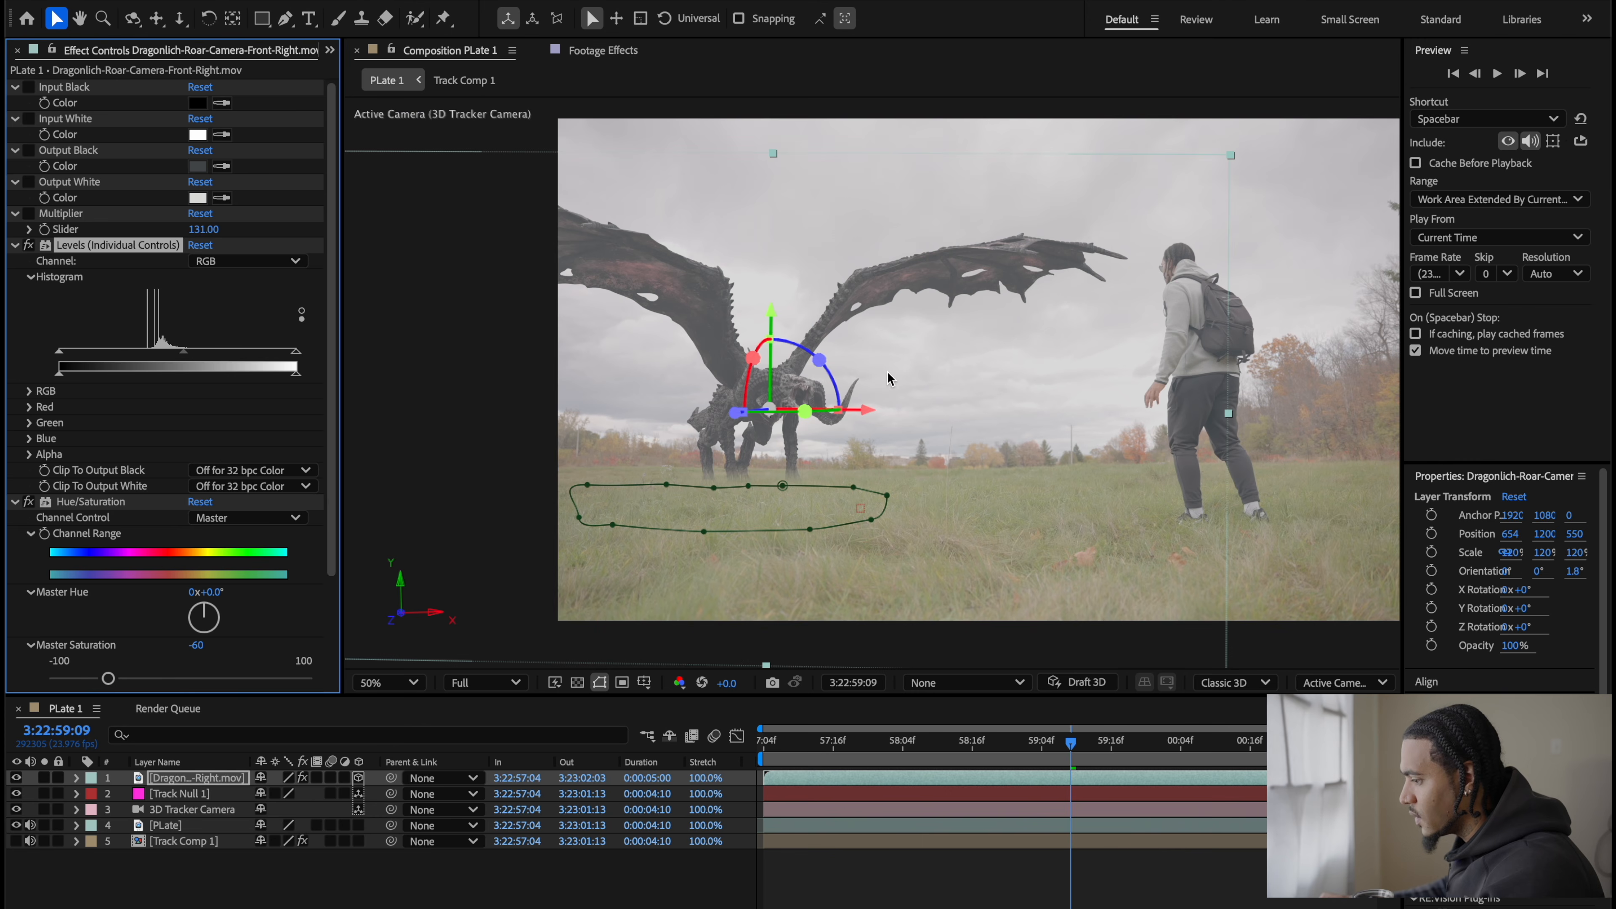
left_click(1321, 631)
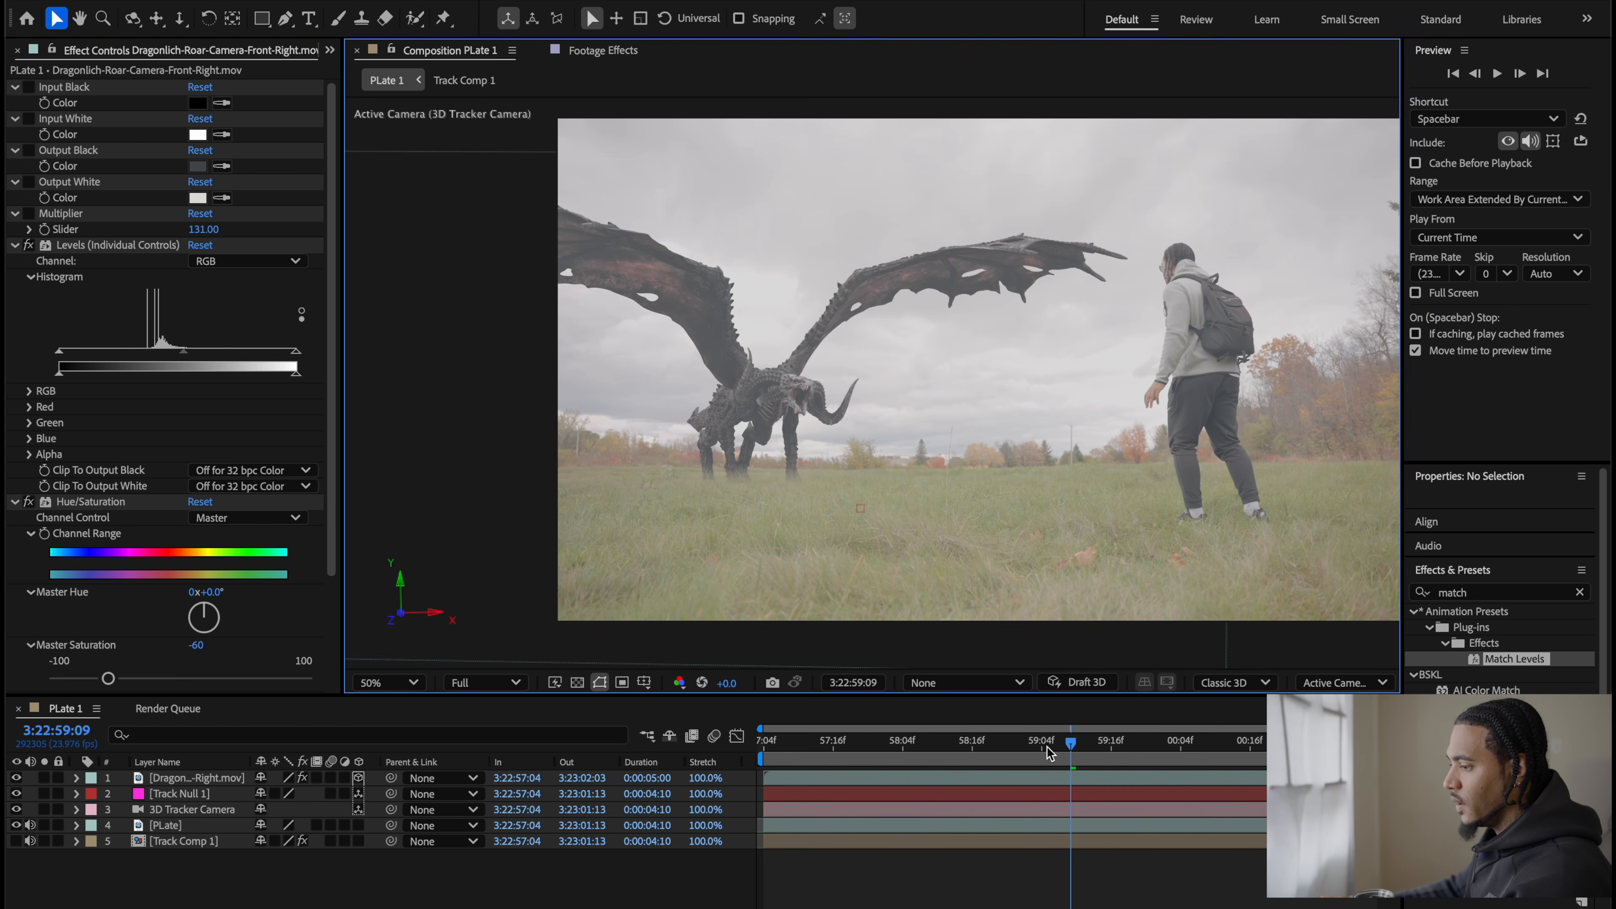
left_click_drag(1048, 753, 990, 751)
left_click(15, 244)
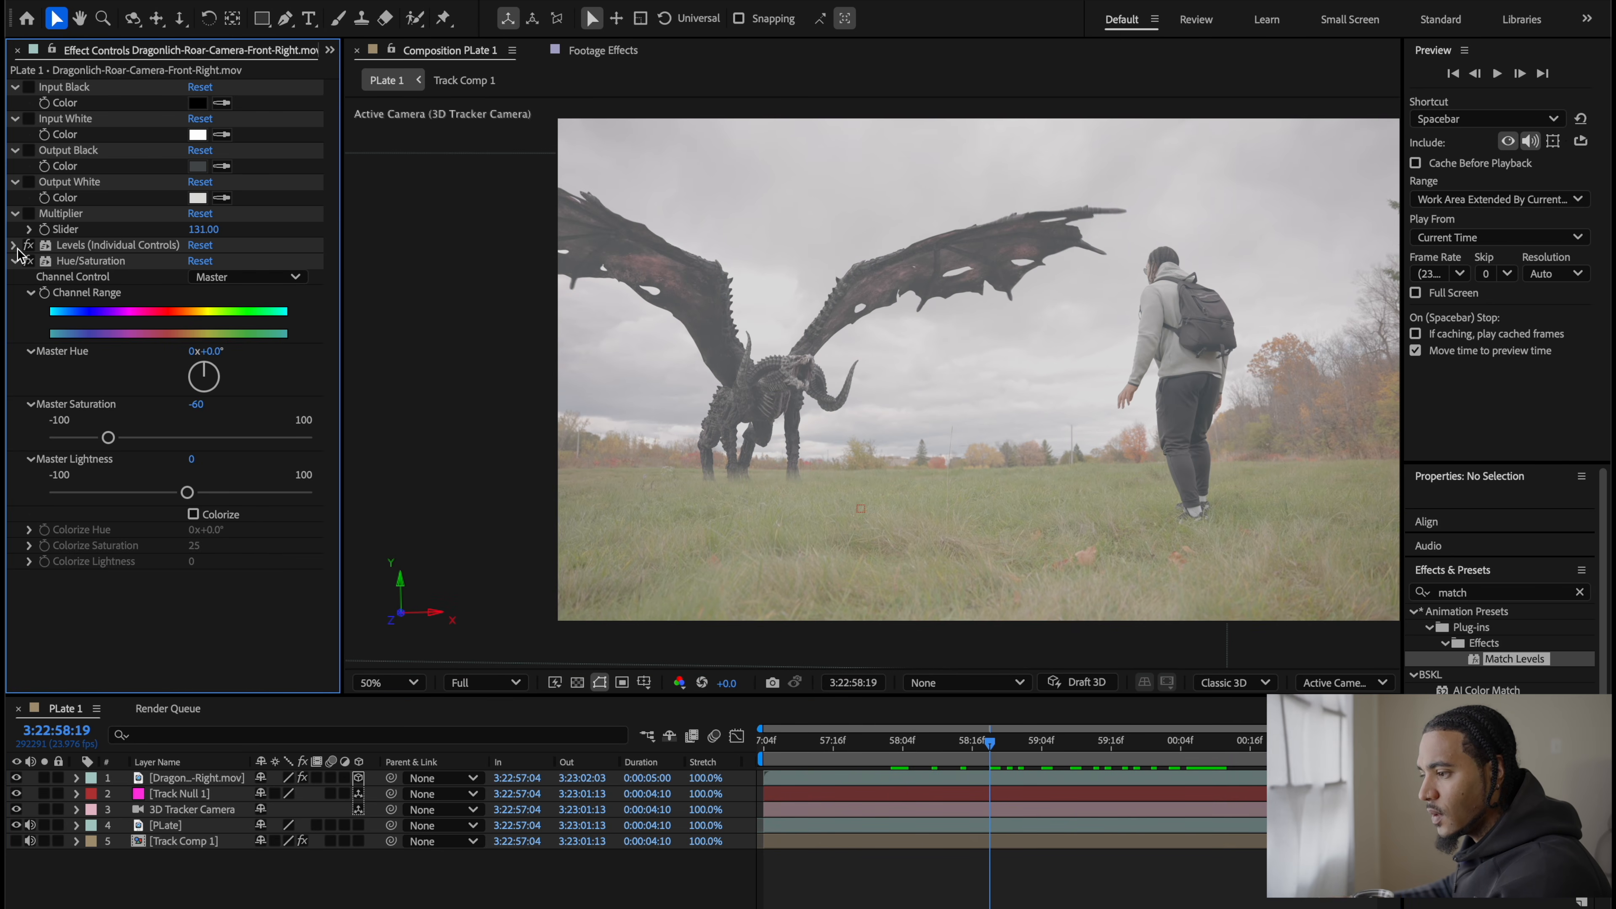
left_click(14, 261)
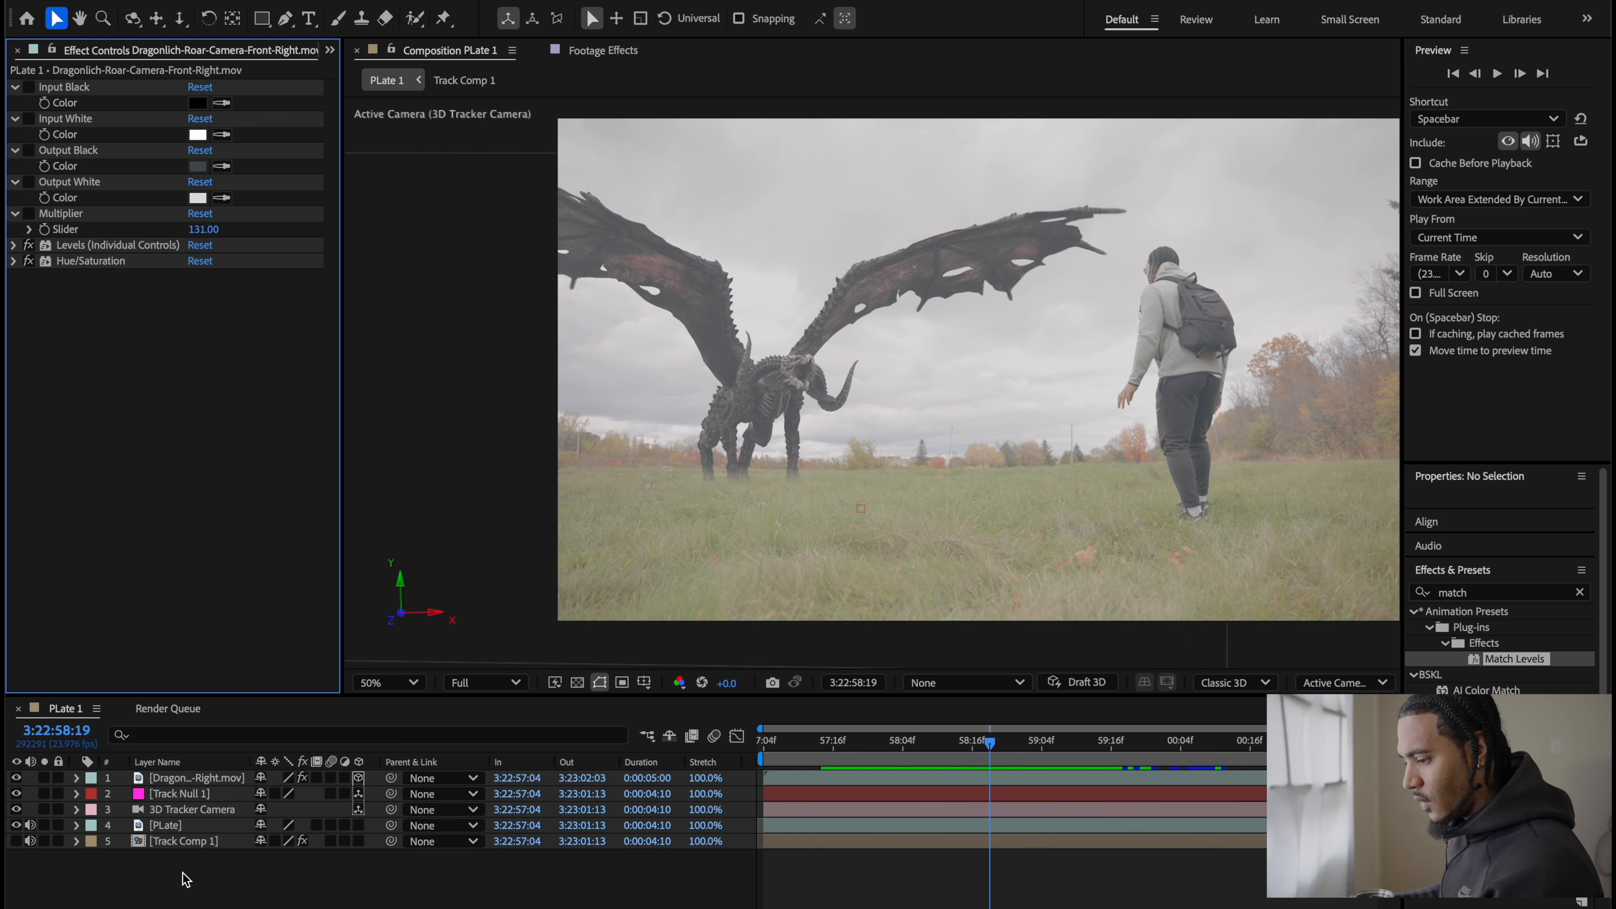
Step: Apply the Lumetri Color effect to the PLate footage layer
left_click(183, 838)
left_click(180, 831)
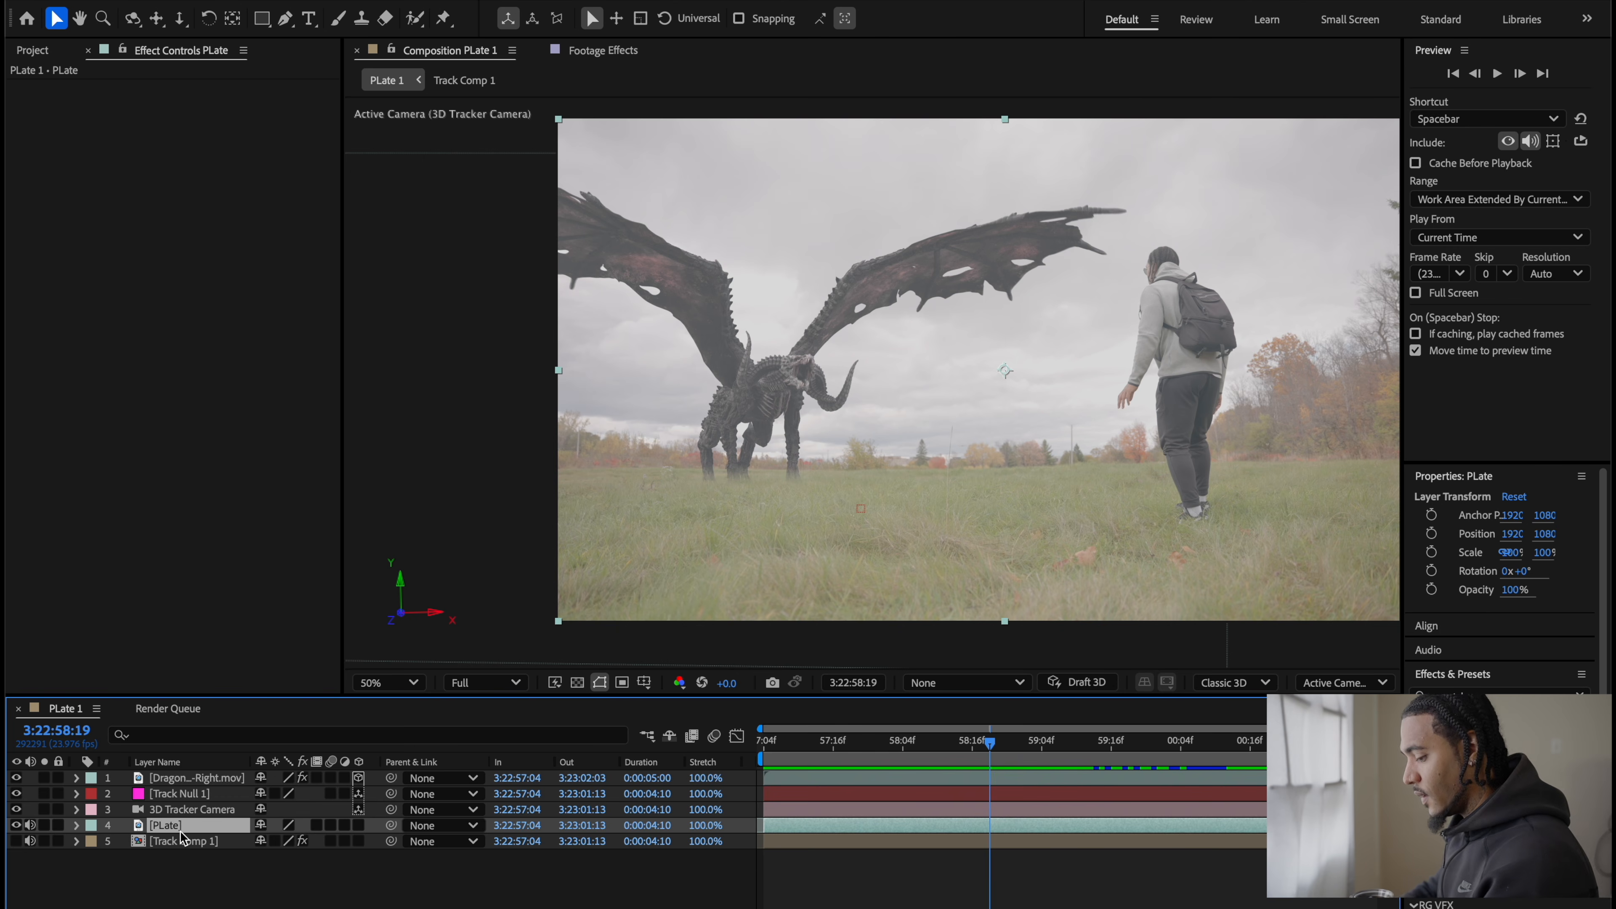
key("ctrl+space")
type("lut")
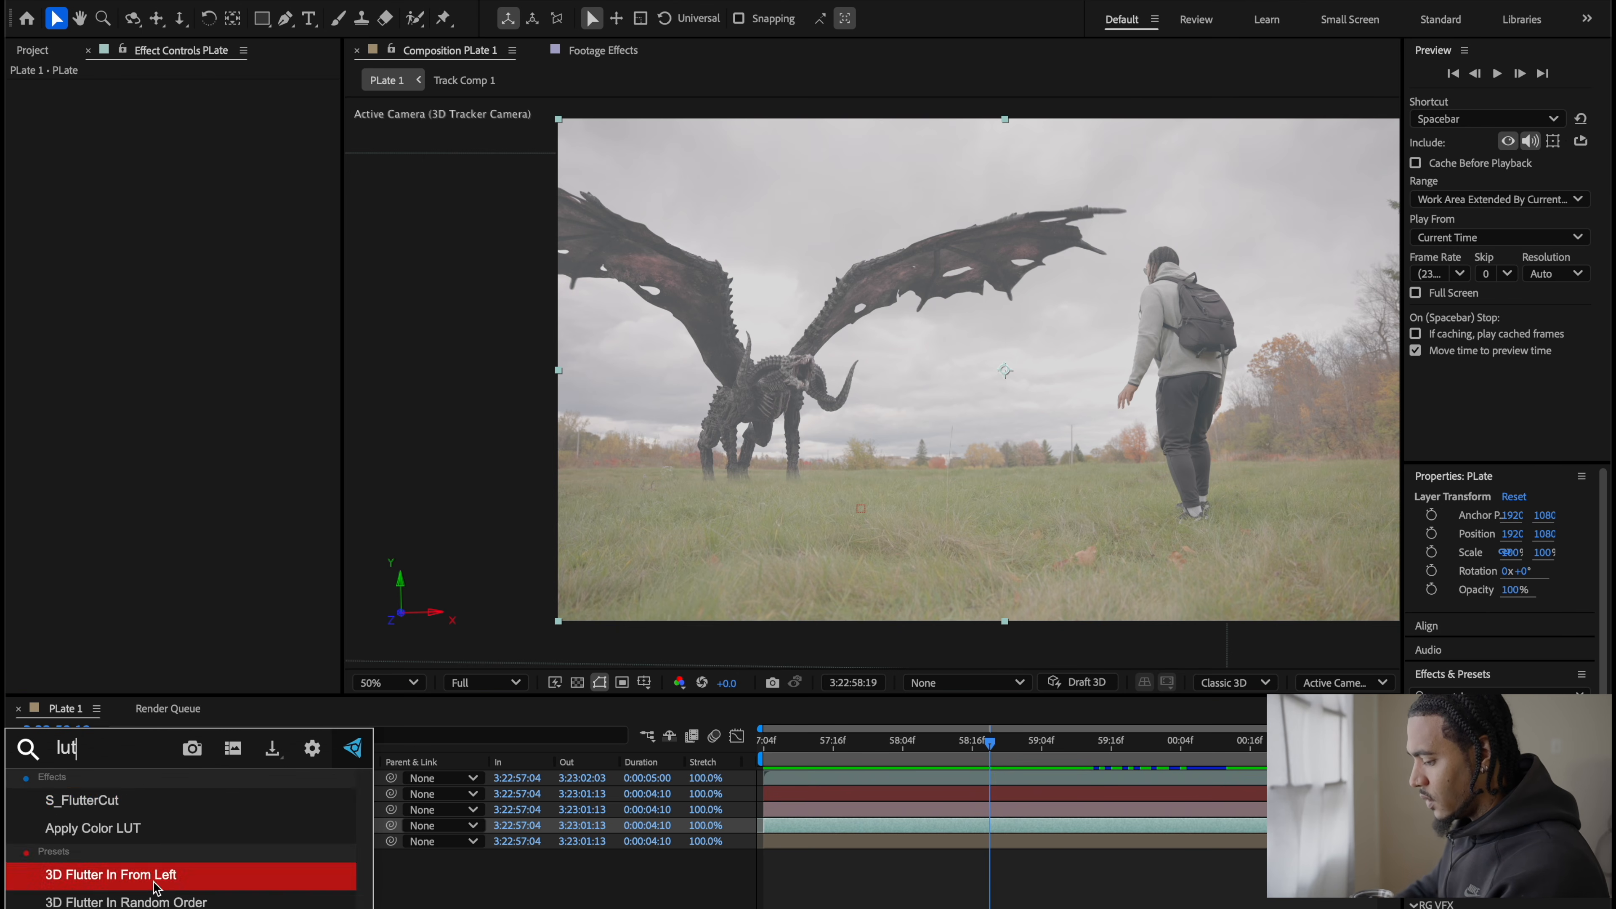
key("BackSpace")
type("metr")
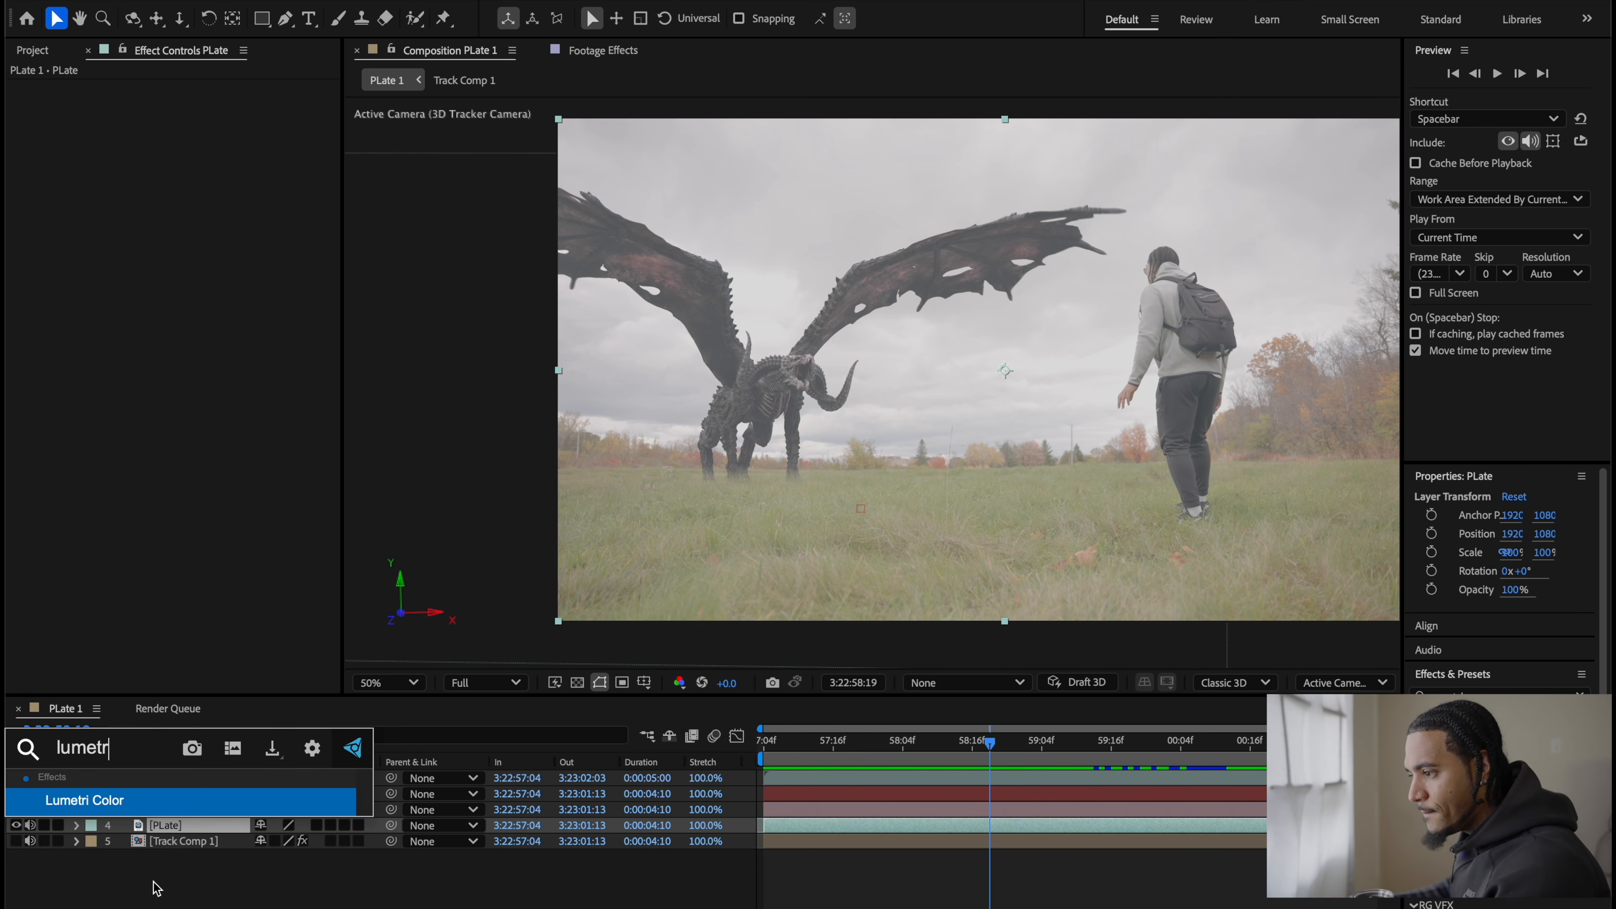
key("Return")
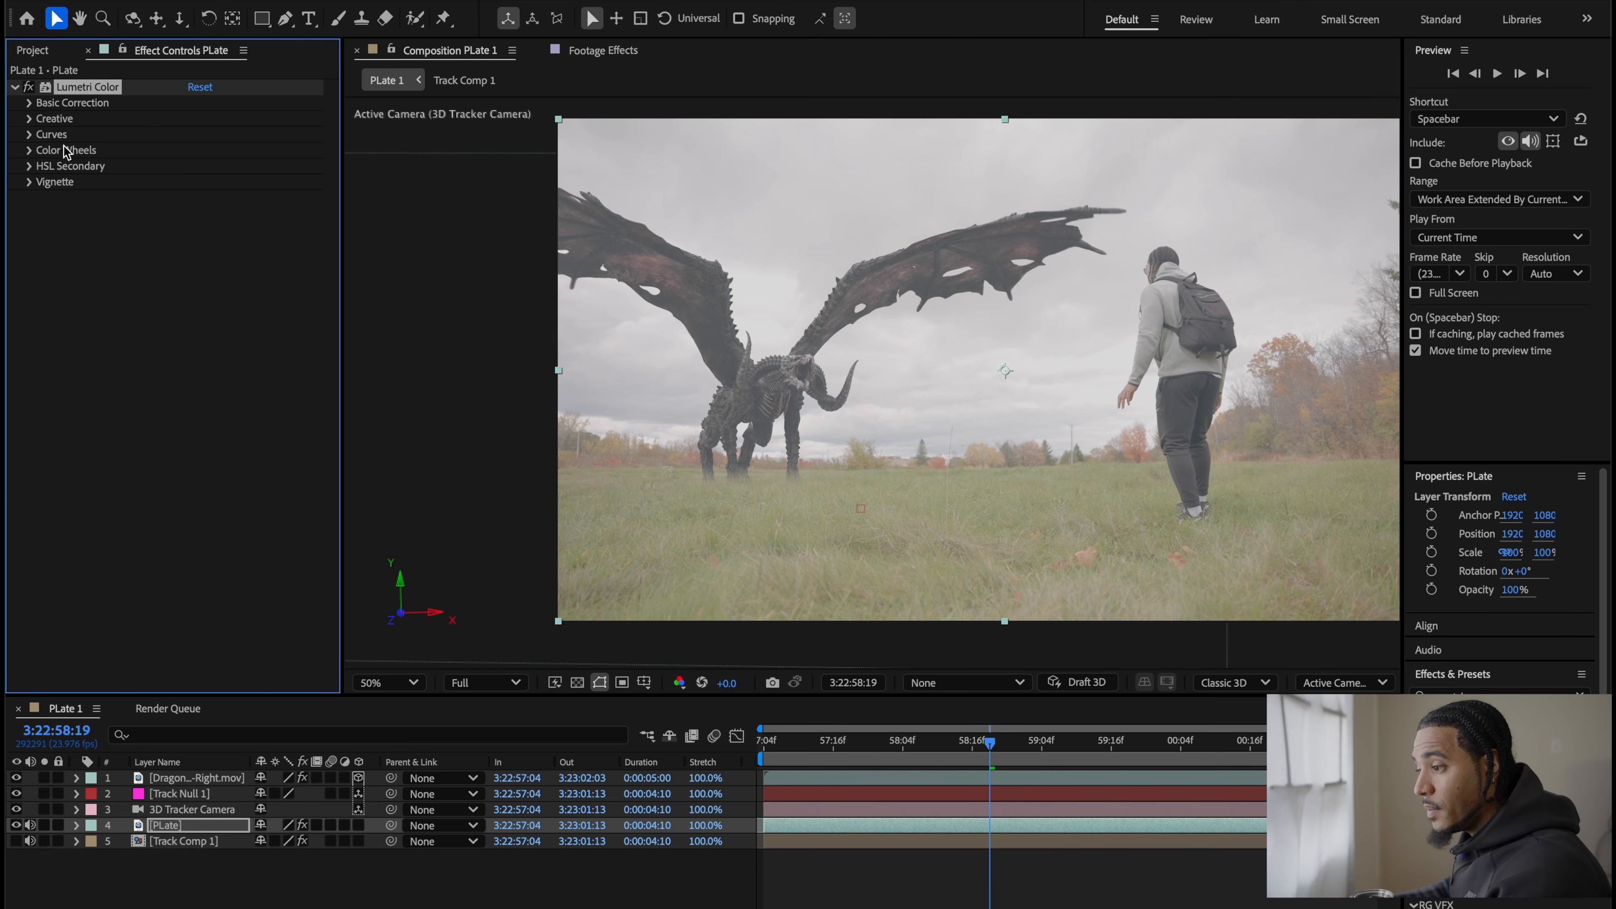
Step: Load Neutral A7s3_65x.cube from the Sony LUTS folder in Documents as the PLate layer's Basic Correction Input LUT
left_click(30, 103)
left_click(226, 135)
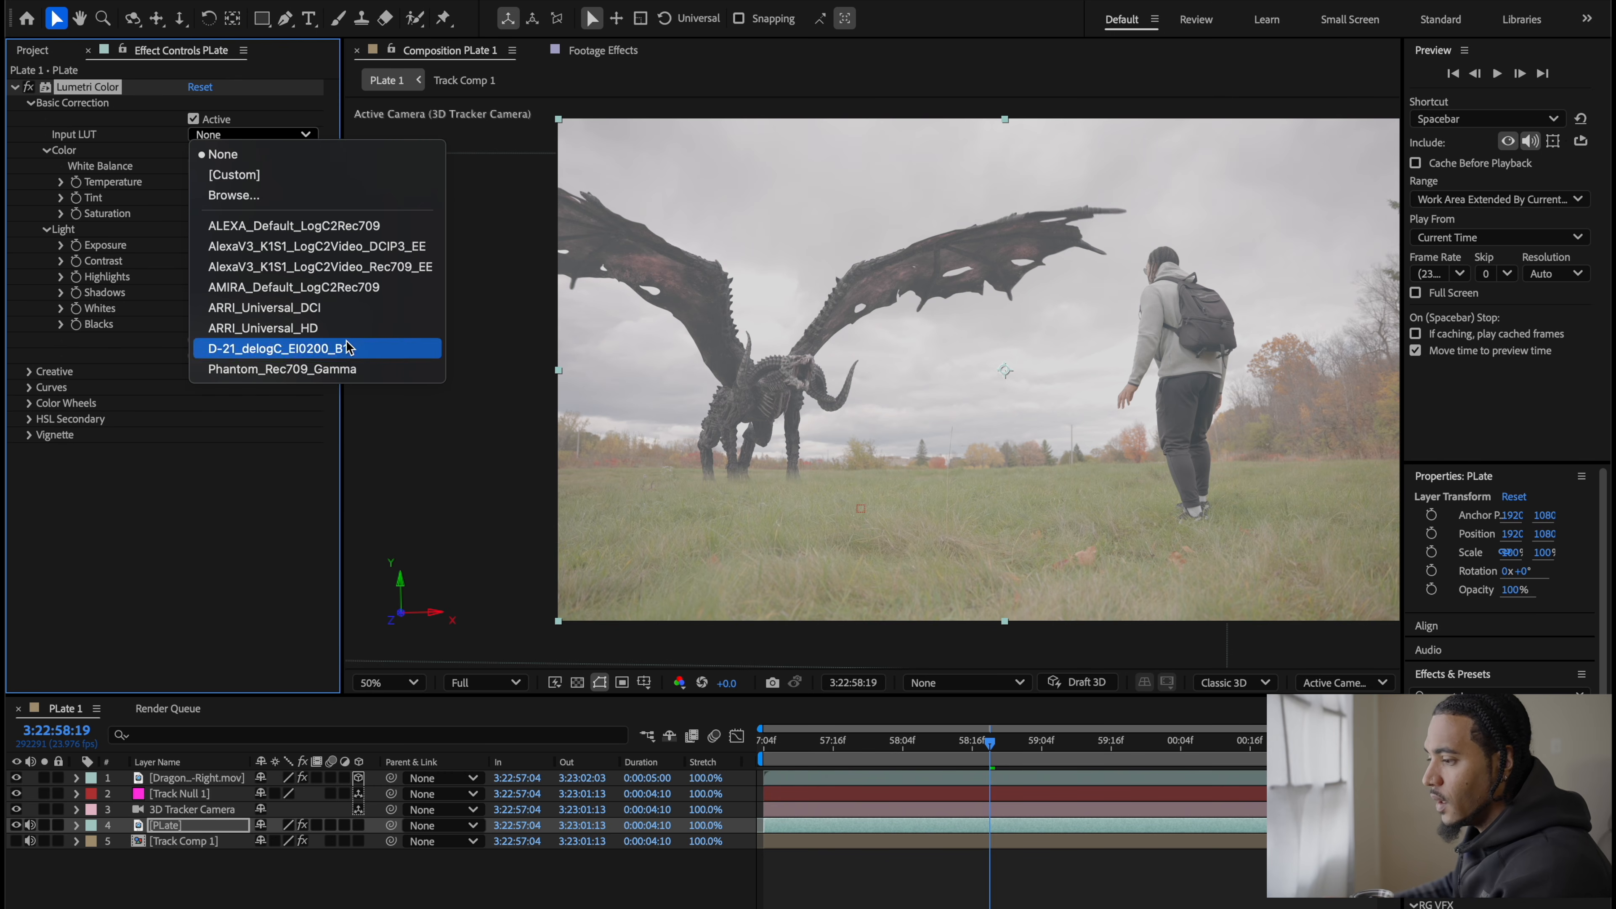
left_click(311, 203)
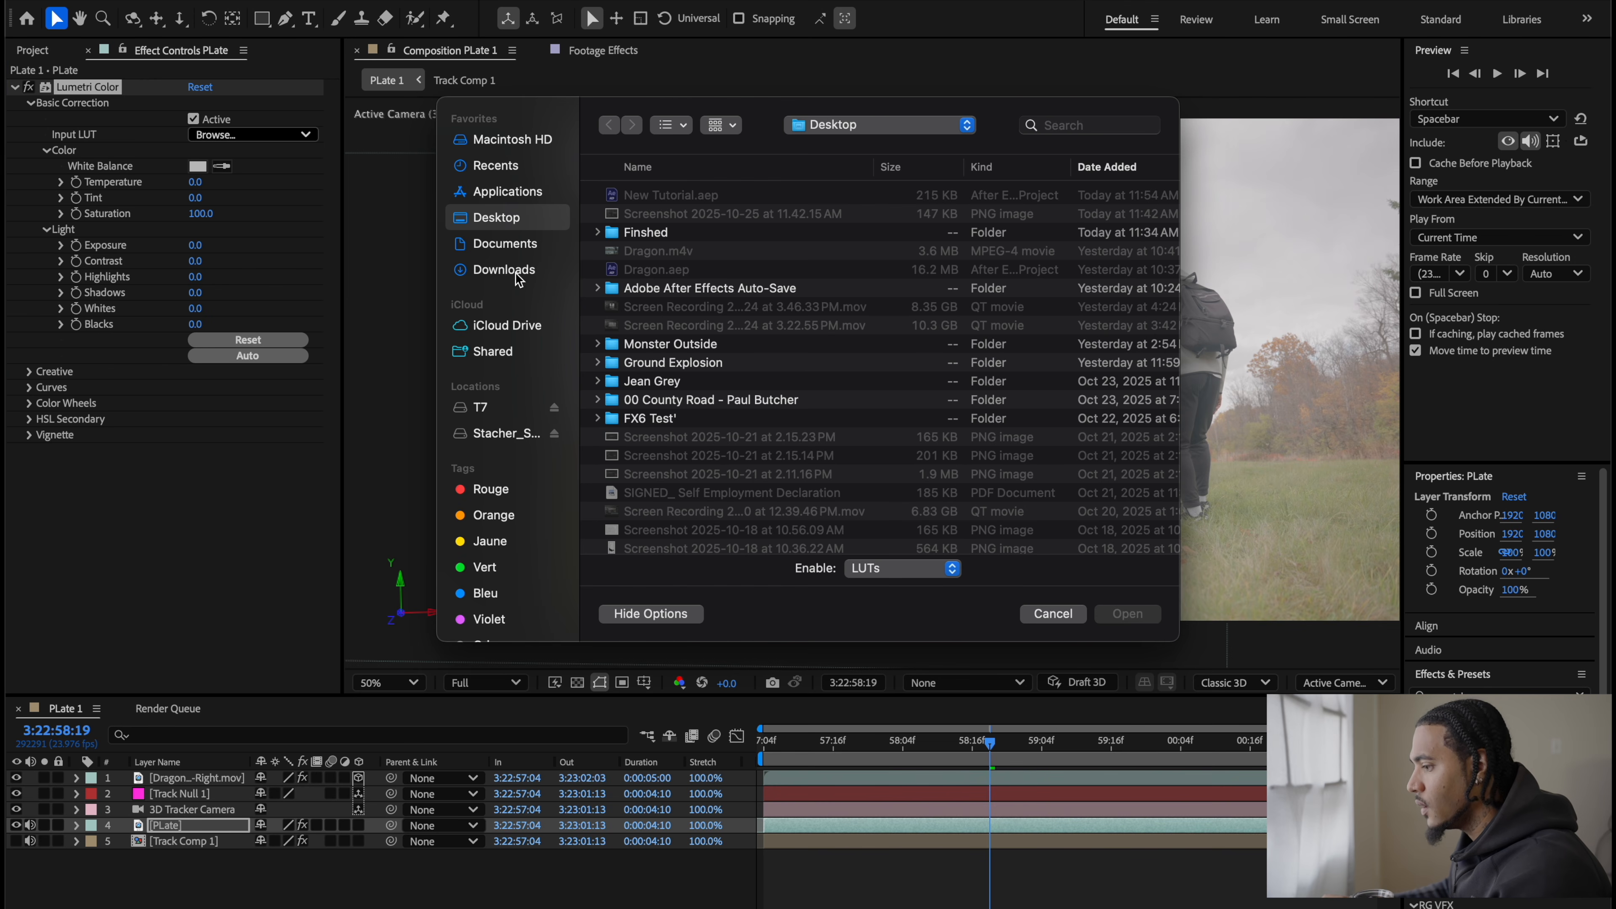
left_click(516, 245)
scroll(722, 417, "down", 3)
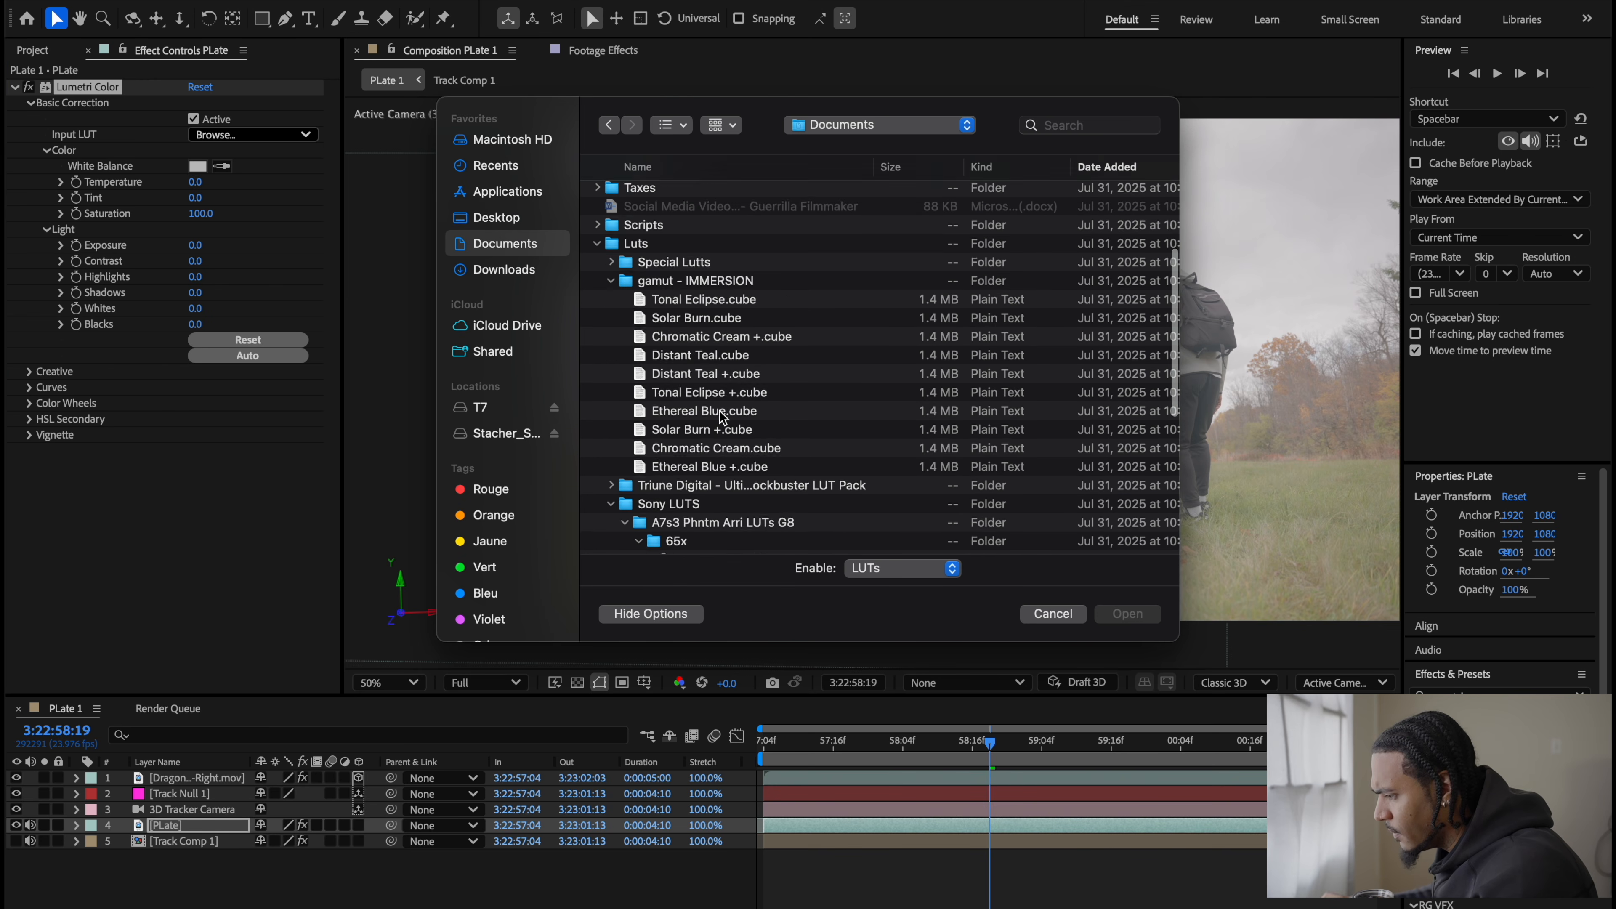
scroll(723, 417, "down", 5)
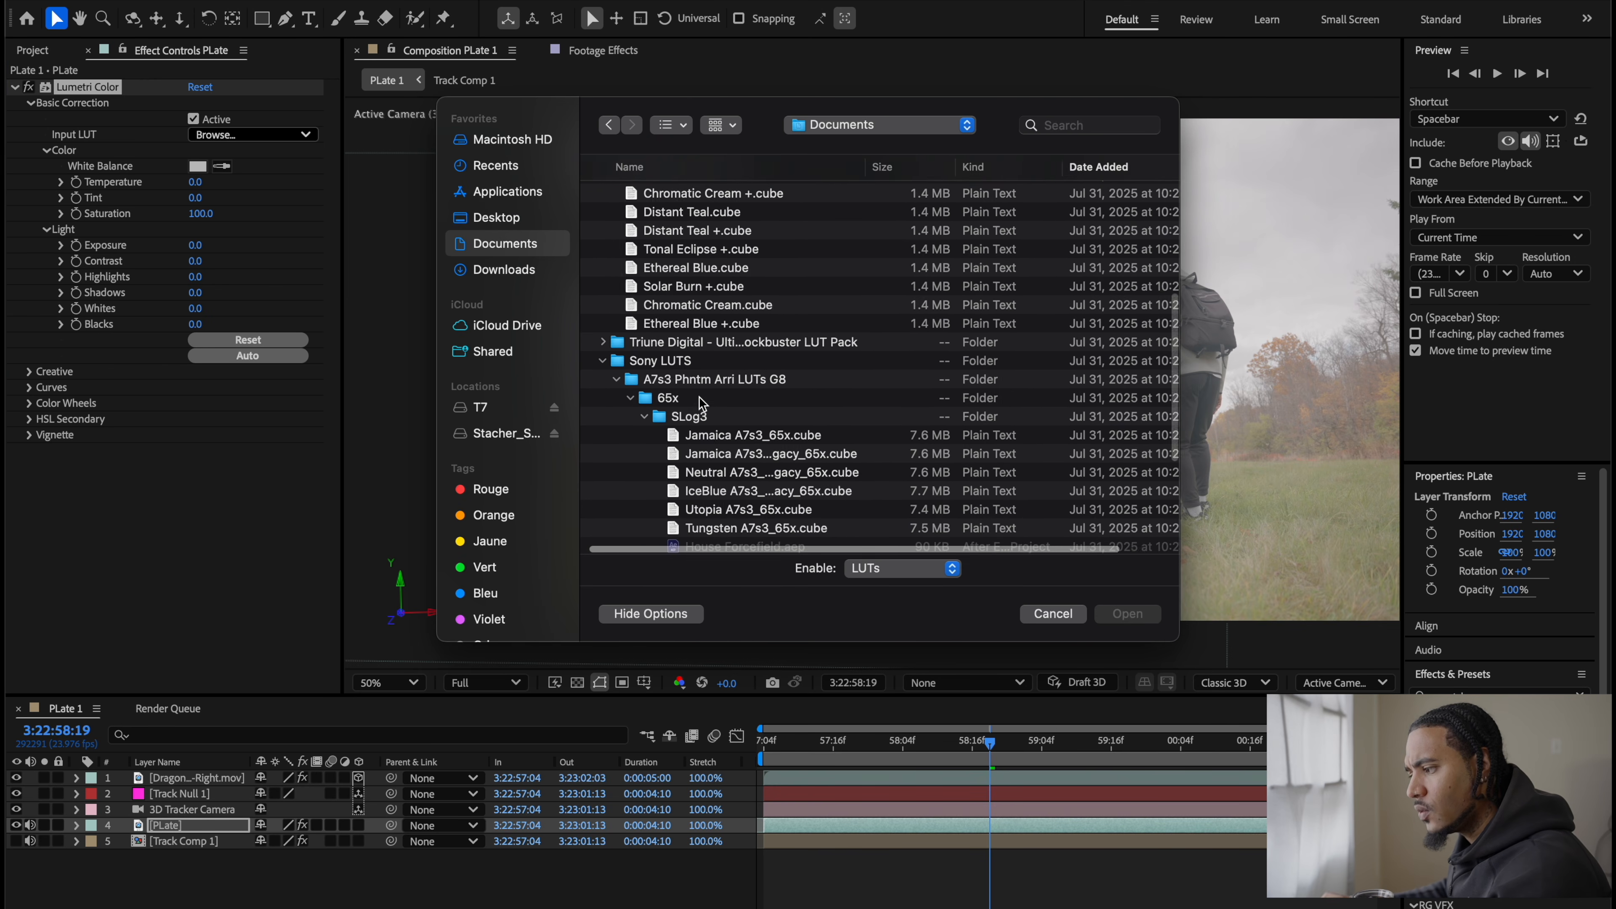
scroll(701, 403, "down", 3)
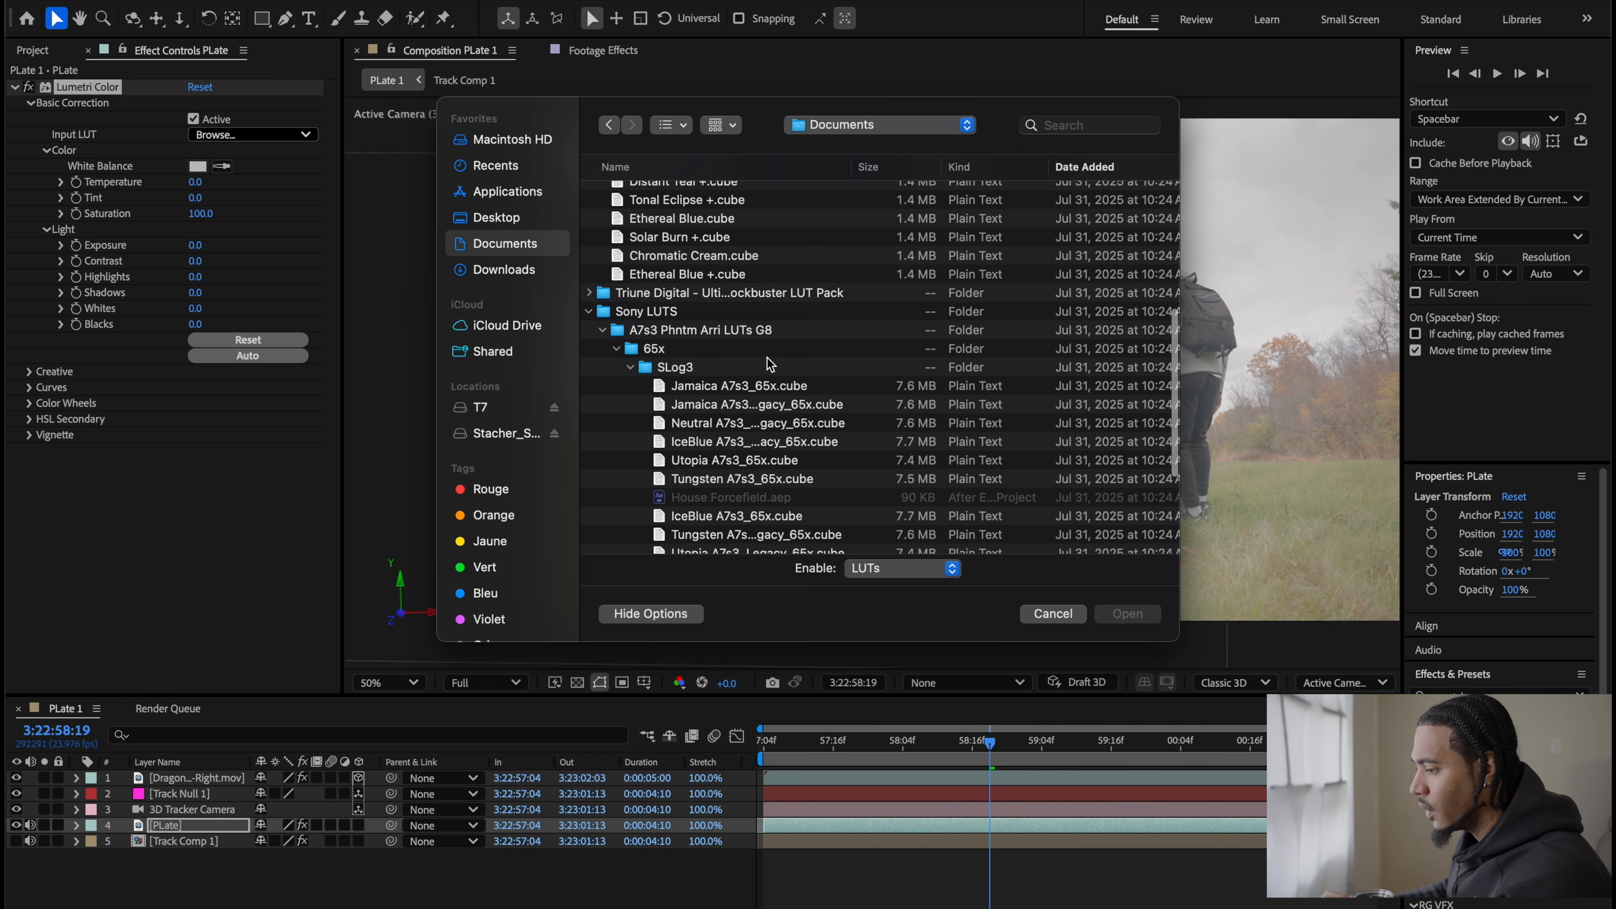
scroll(802, 443, "down", 5)
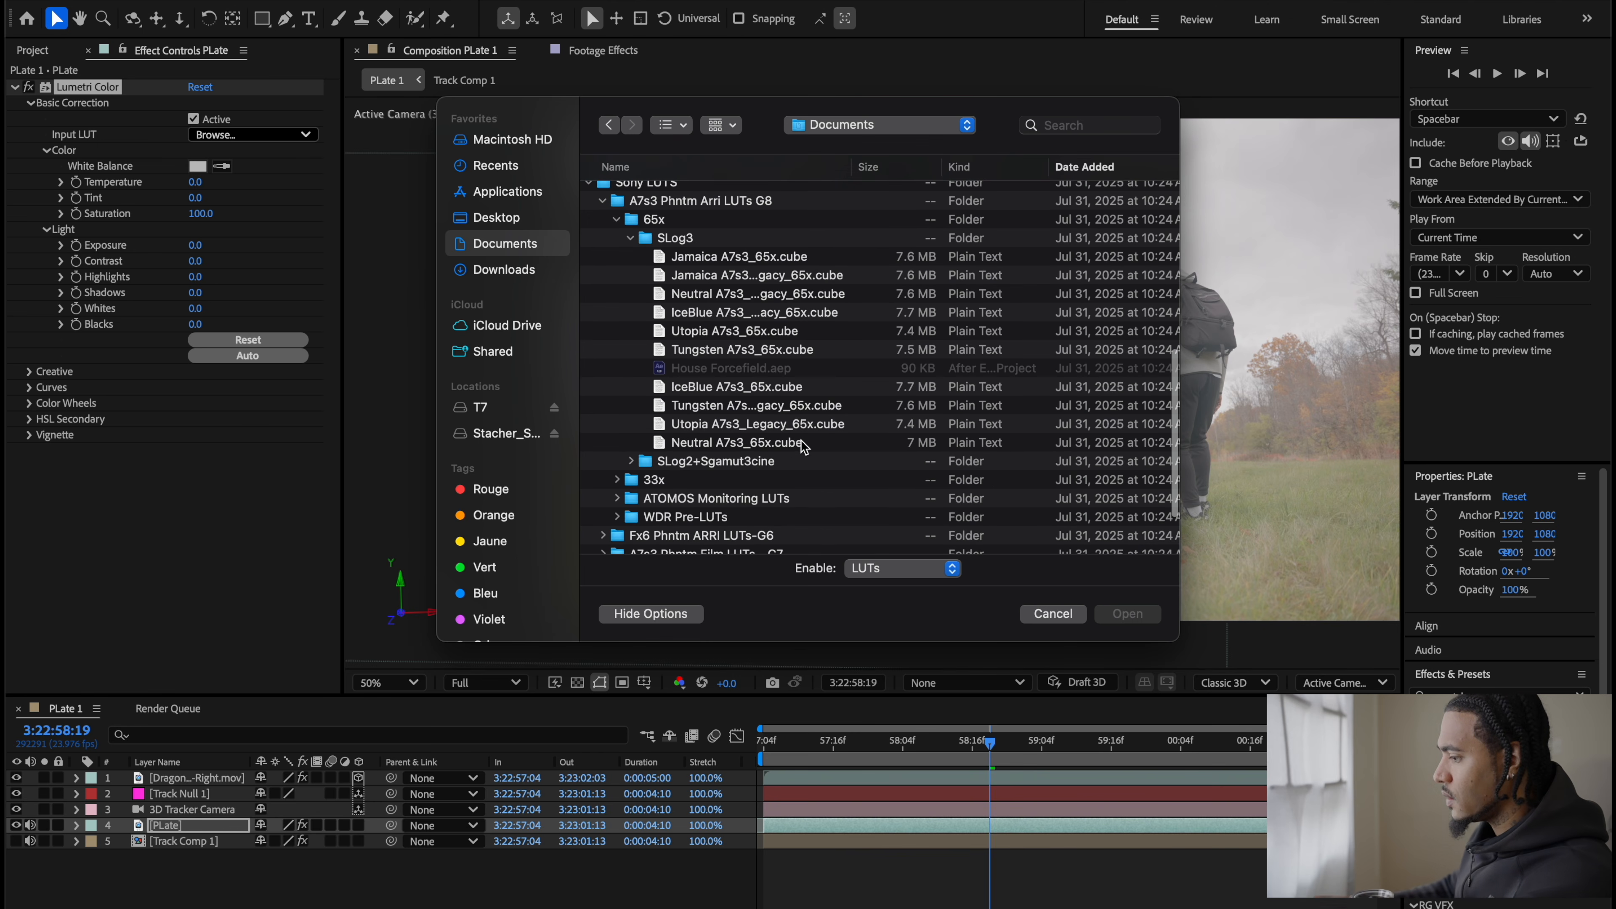
double_click(804, 443)
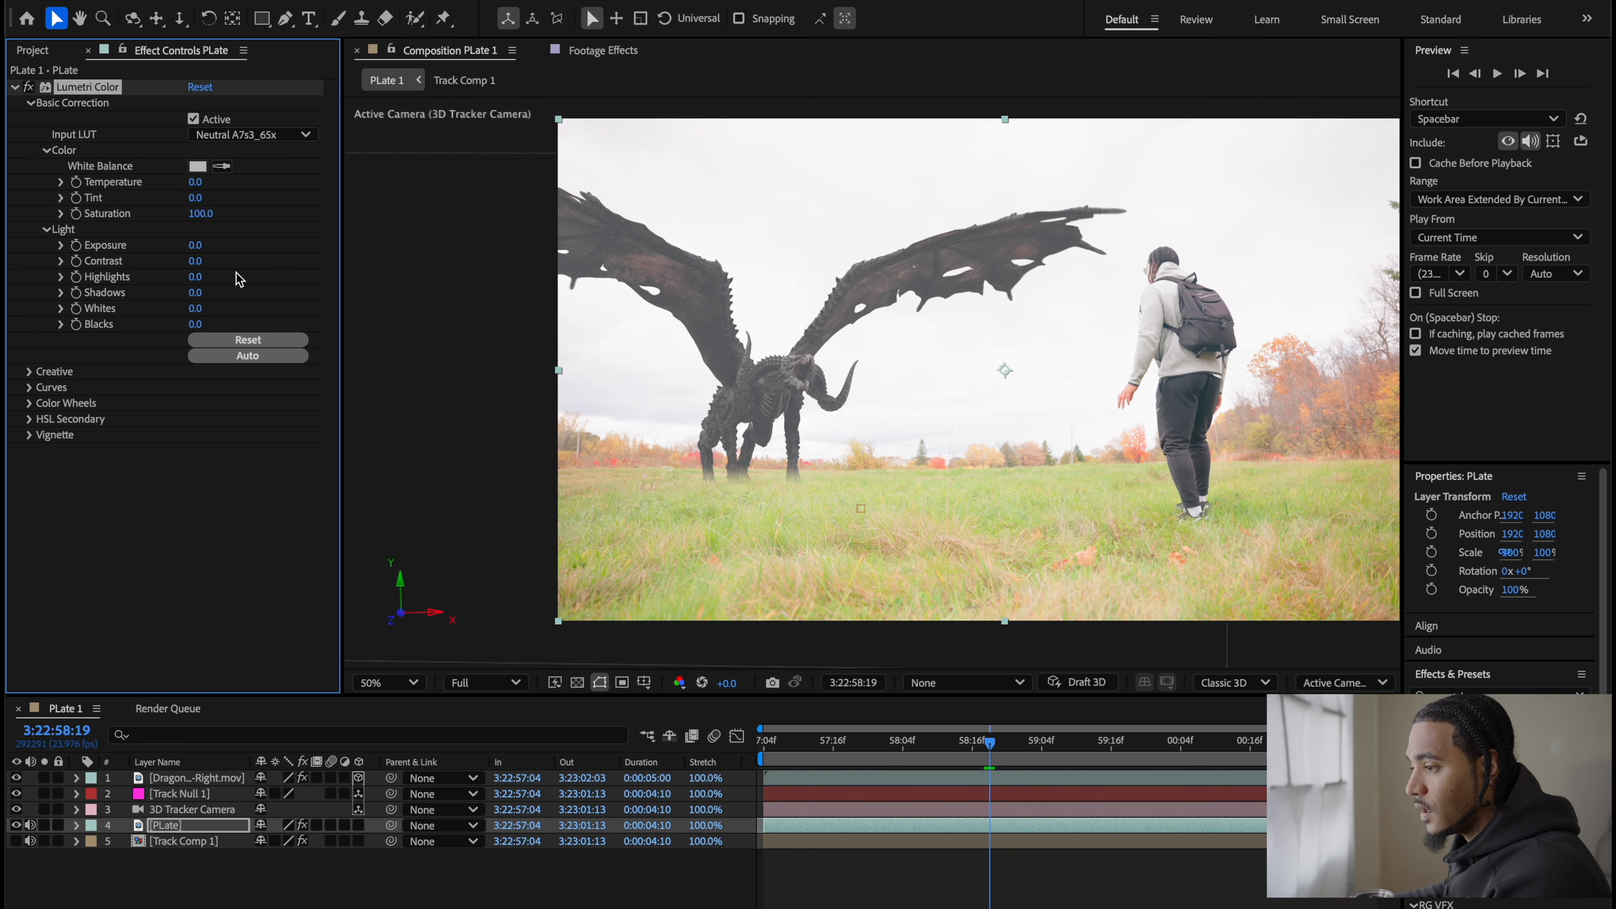
Step: Add a Curves effect to the PLate layer after Lumetri Color
left_click(14, 87)
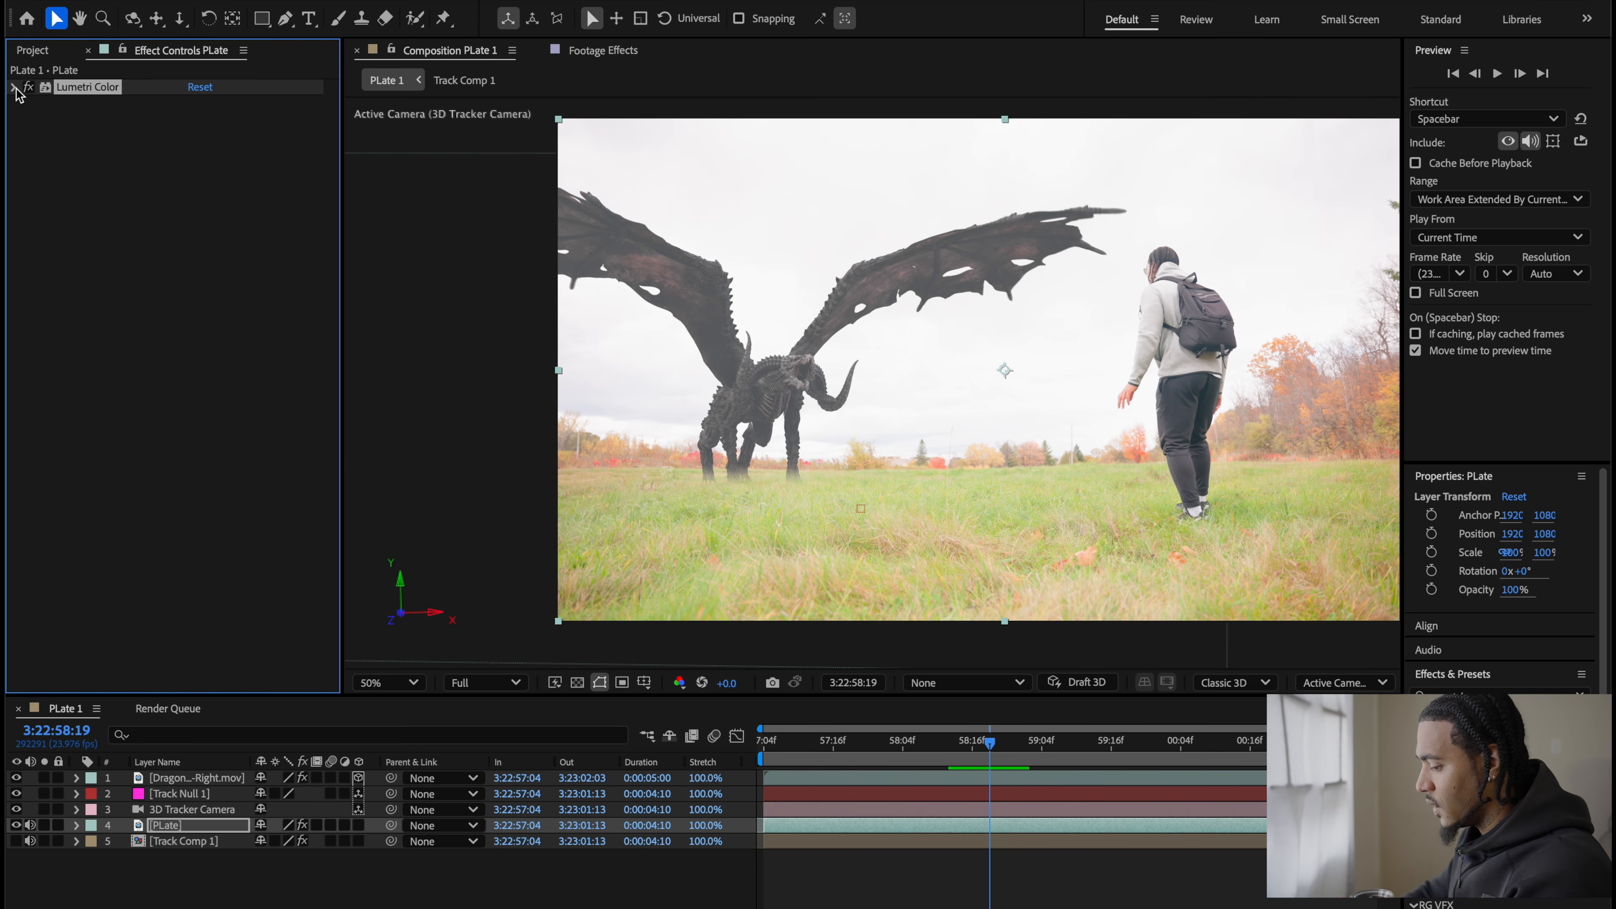
left_click(271, 425)
key("ctrl+space")
type("cur")
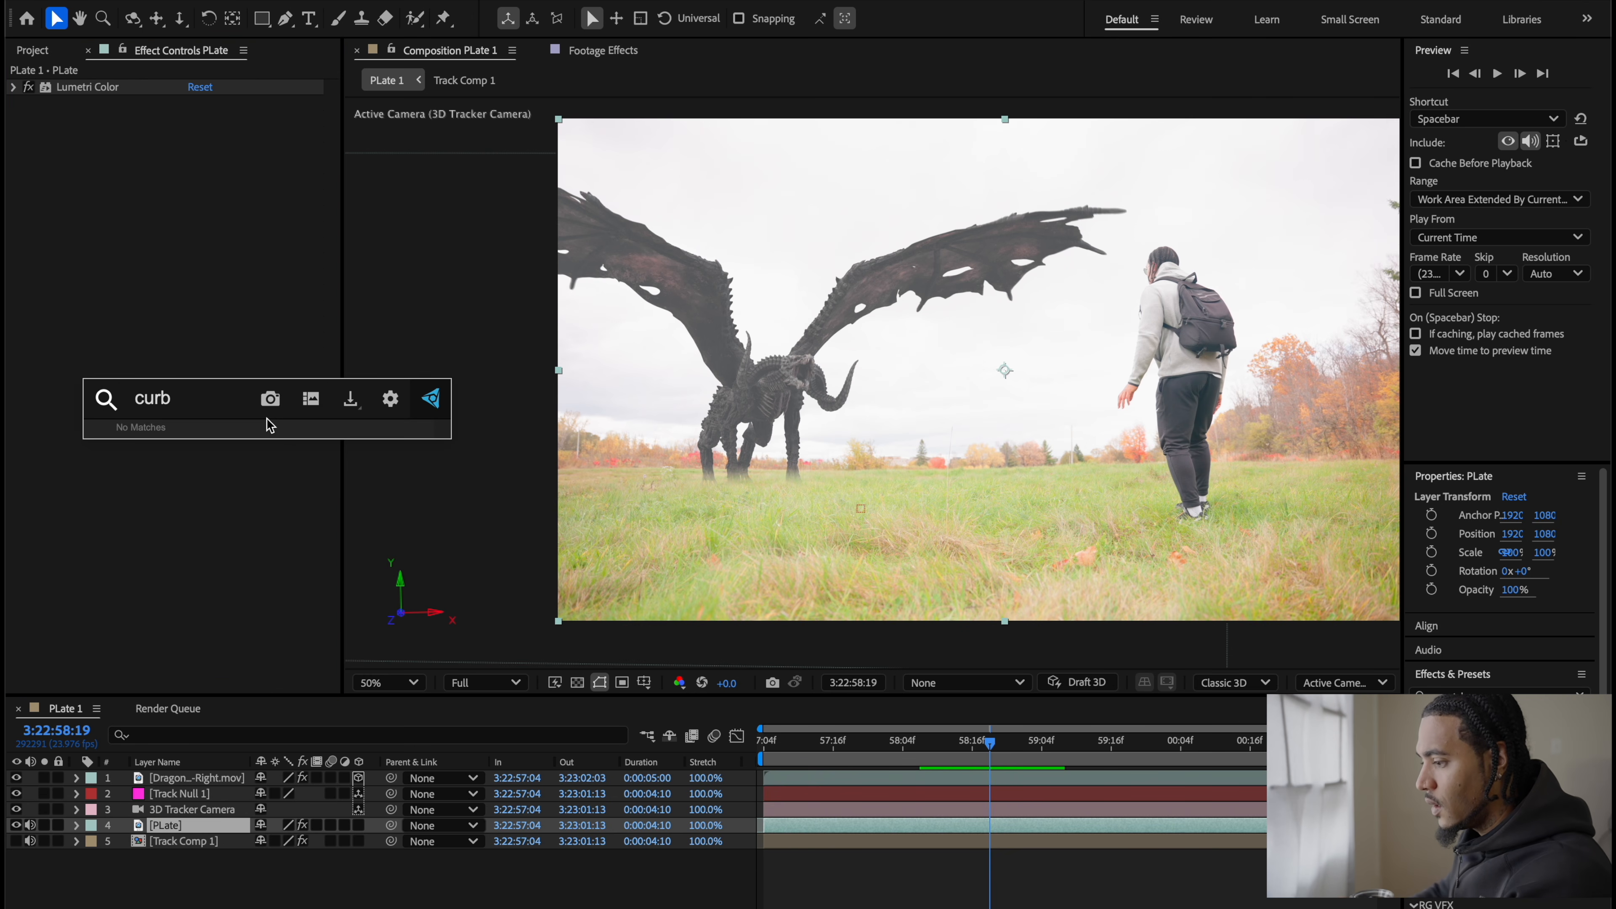
key("Return")
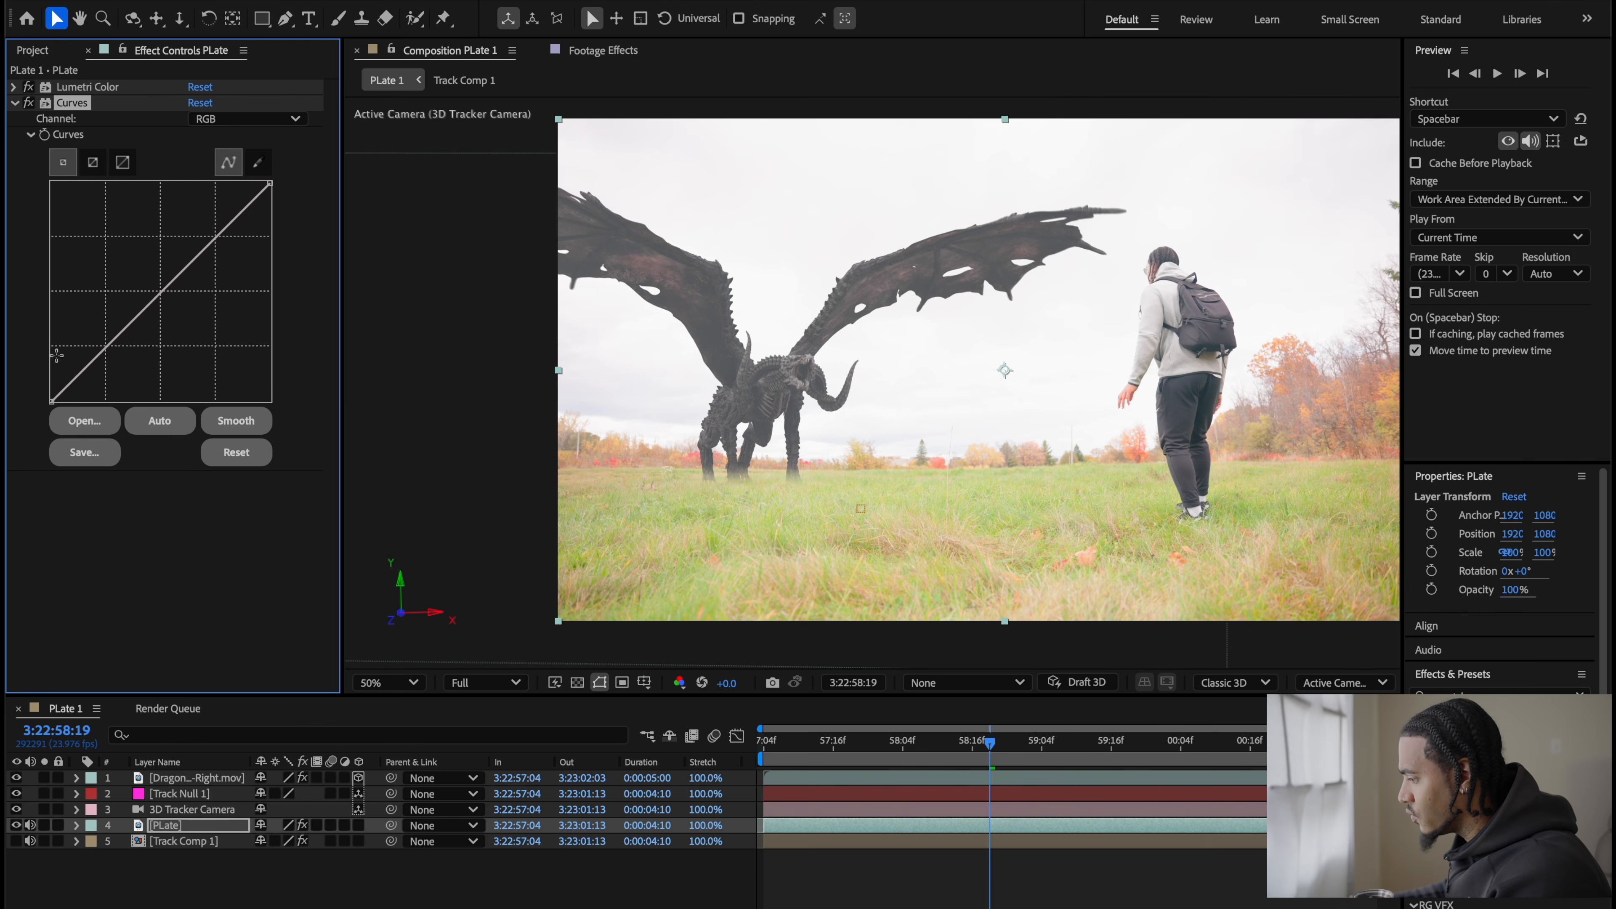
Step: Bend the RGB curve below the diagonal in the shadows and midtones to darken the plate
left_click_drag(72, 384, 79, 396)
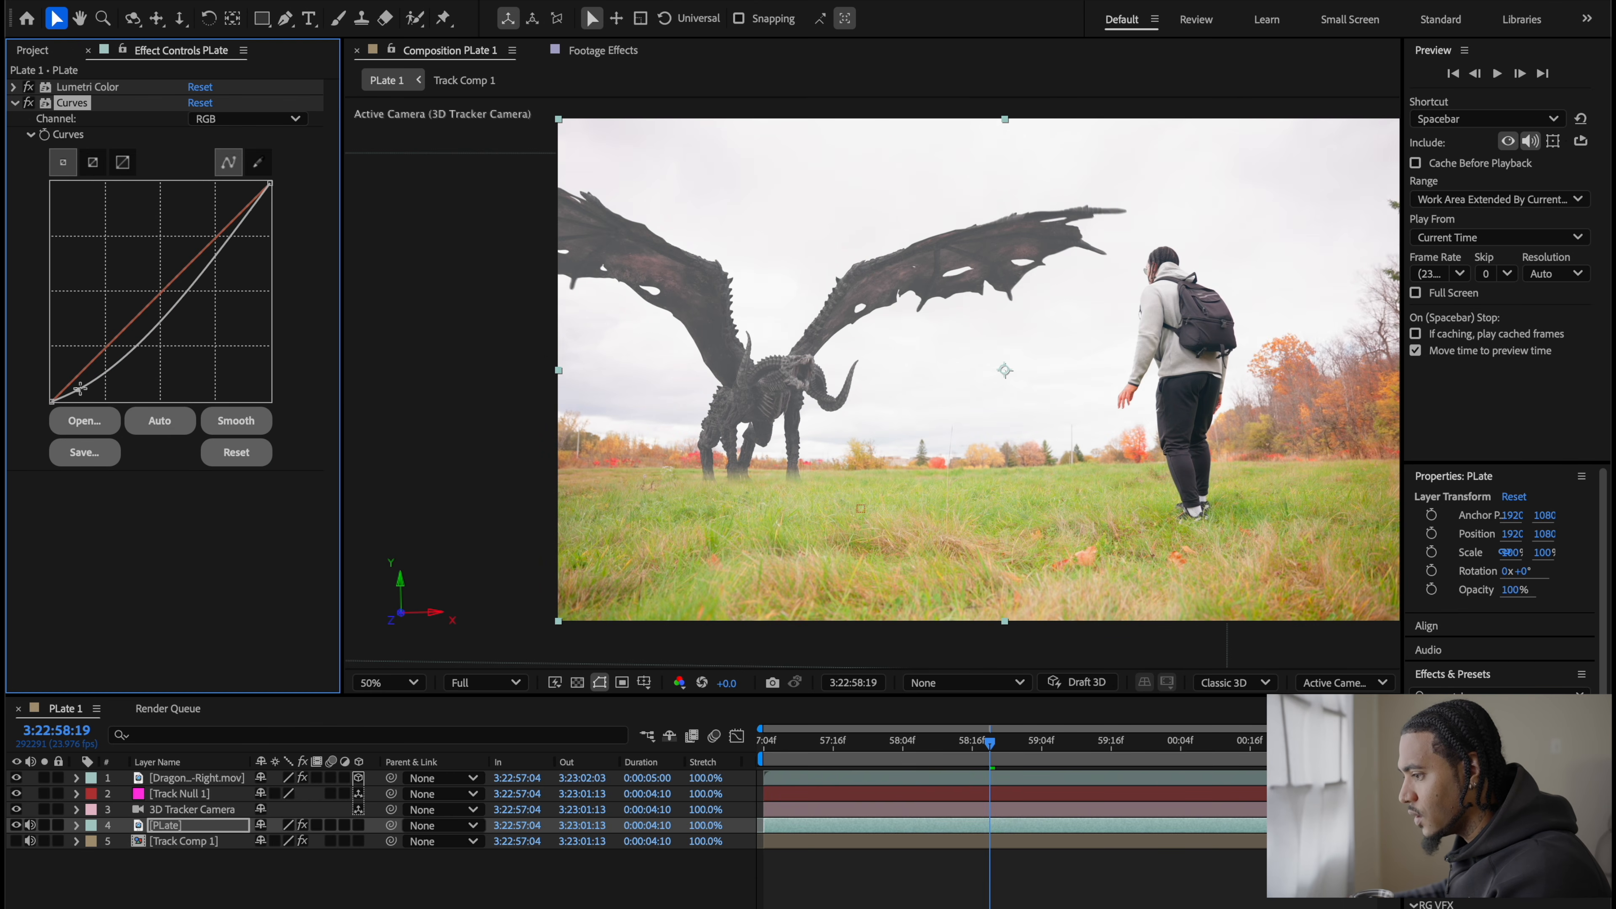
mouse_move(244, 217)
left_mouse_down()
mouse_move(269, 246)
mouse_move(247, 208)
left_mouse_up()
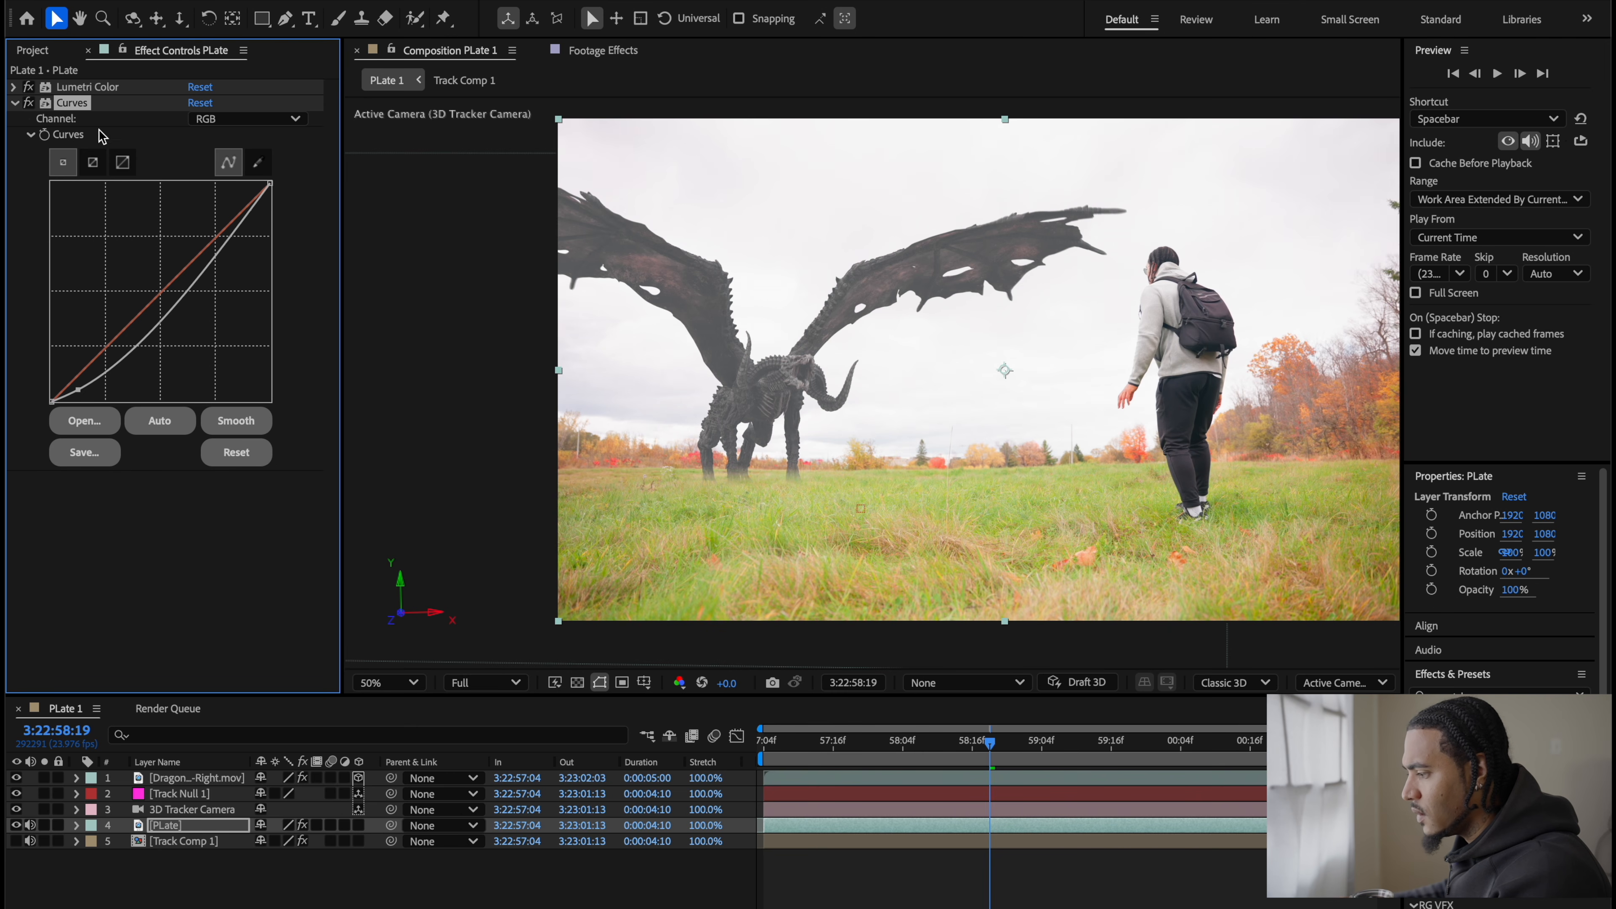
left_click_drag(185, 291, 198, 284)
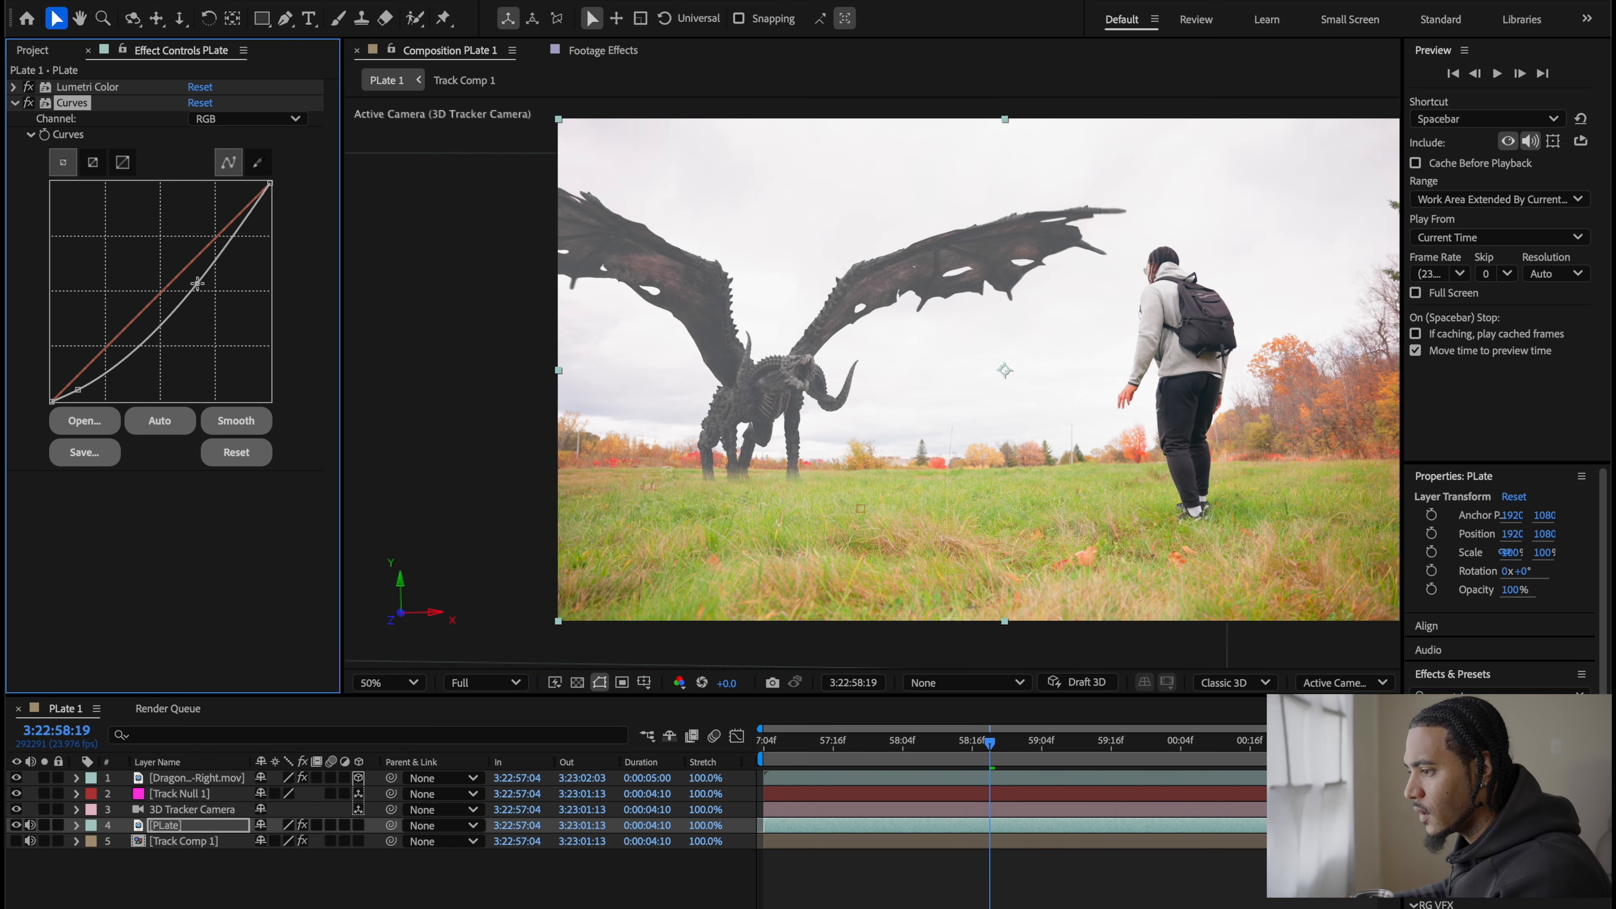
Step: Lower the Highlights in the PLate layer's Lumetri Color Basic Correction to -149
left_click(15, 104)
left_click(14, 87)
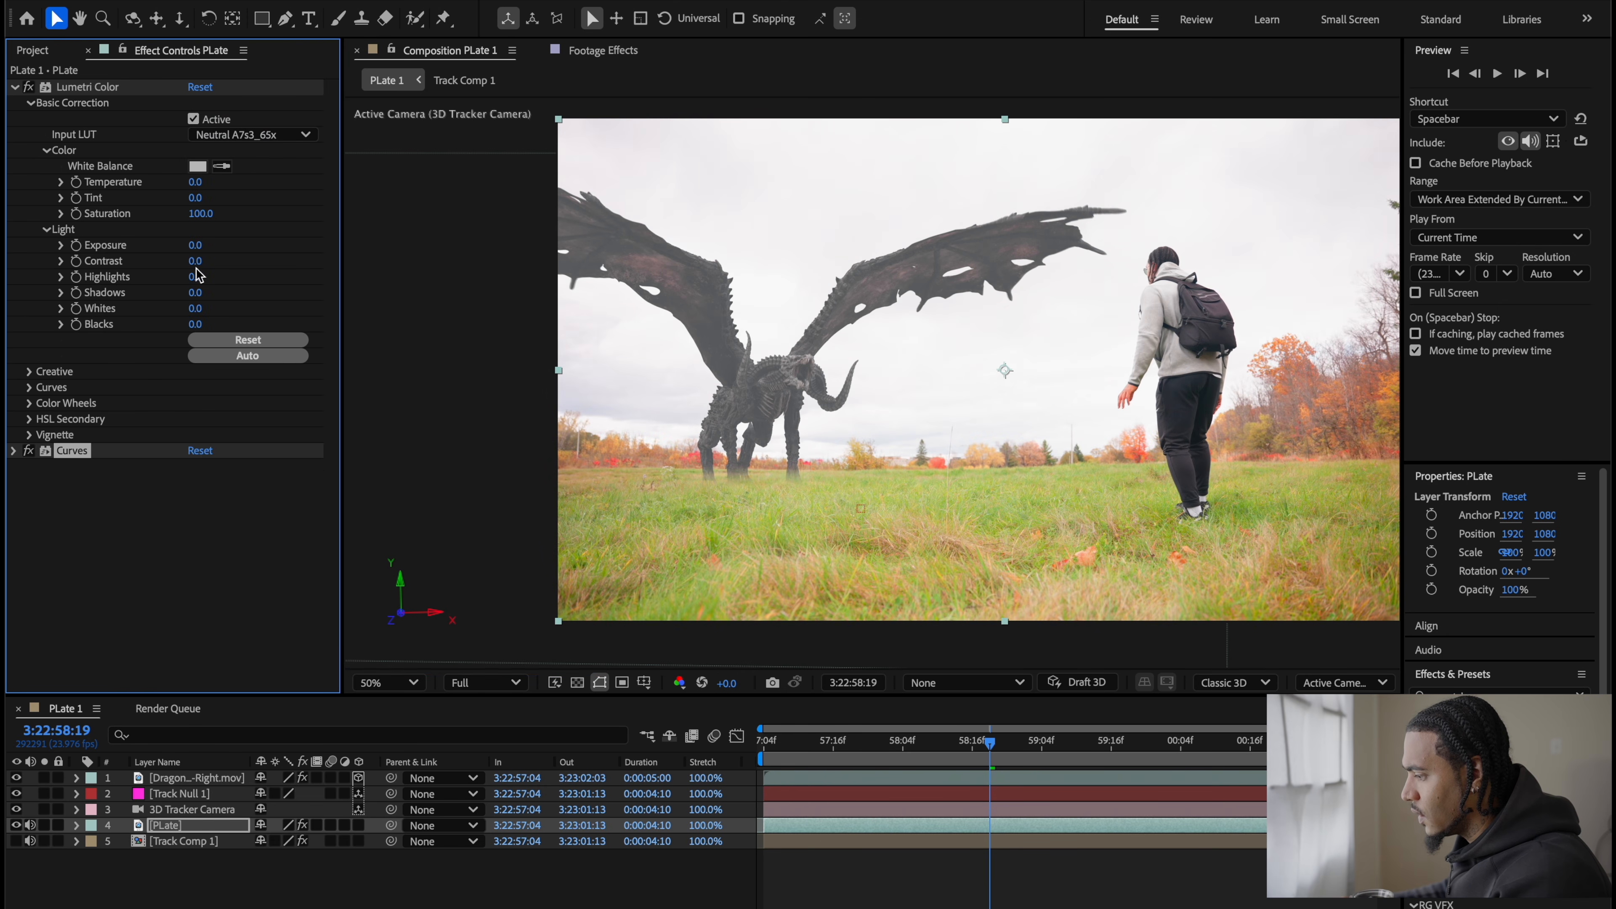
left_click_drag(191, 281, 993, 268)
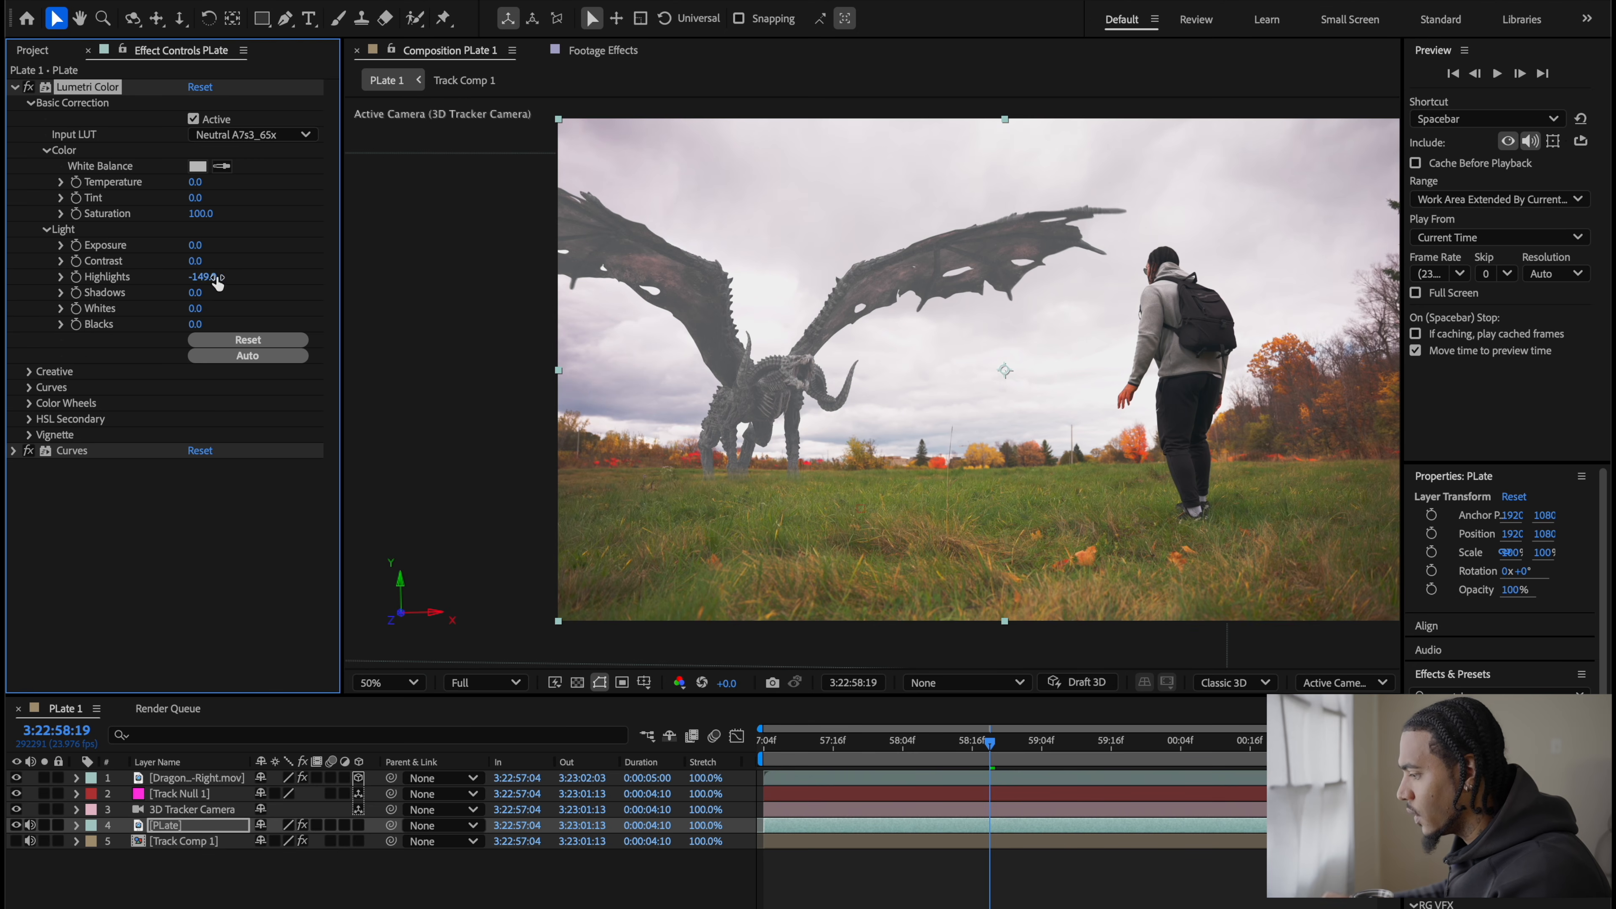
scroll(1037, 374, "up", 2)
key("space")
left_click_drag(1244, 397, 587, 152)
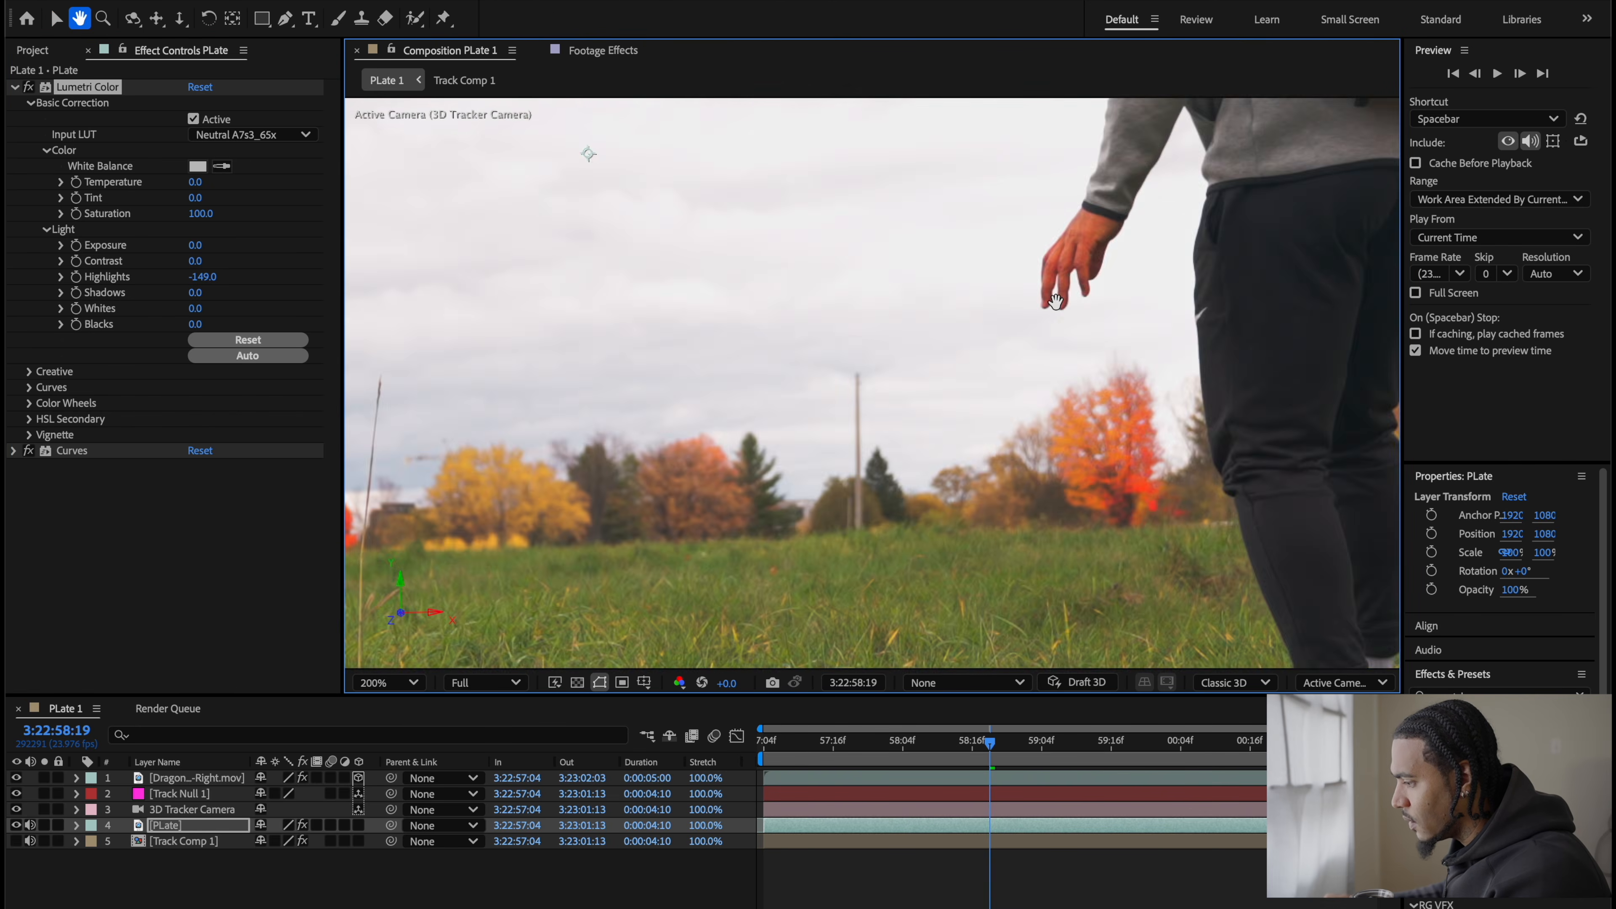
left_click_drag(1052, 325, 554, 473)
left_click_drag(941, 172, 977, 213)
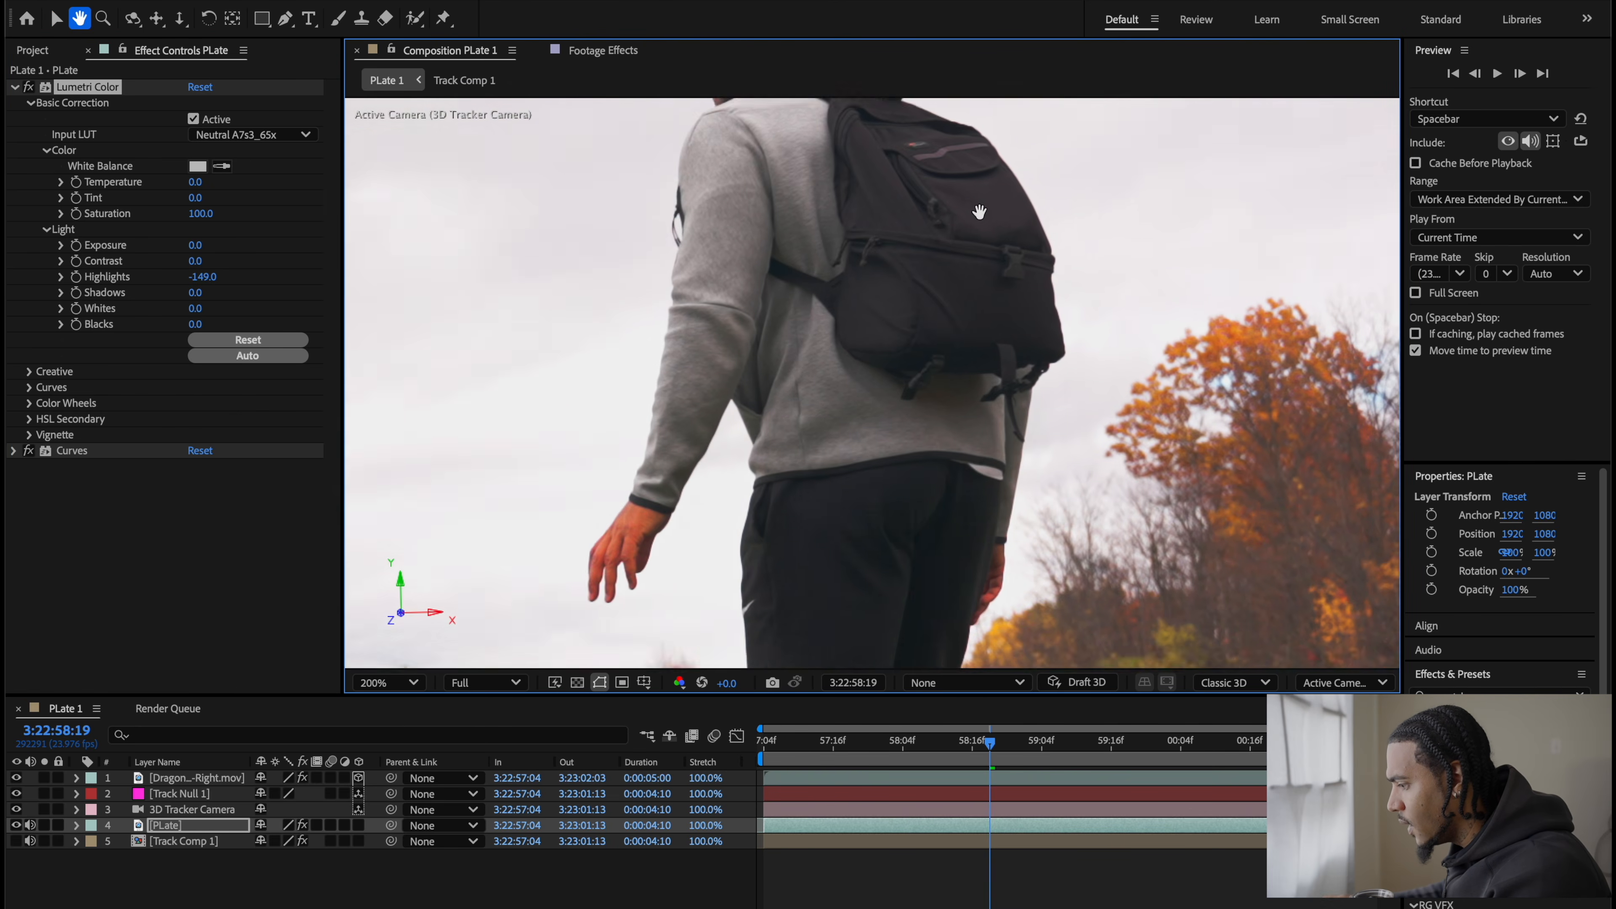
Step: Apply the Lumetri Color effect to the Dragonlich-Roar-Camera-Front-Right.mov layer
left_click(177, 777)
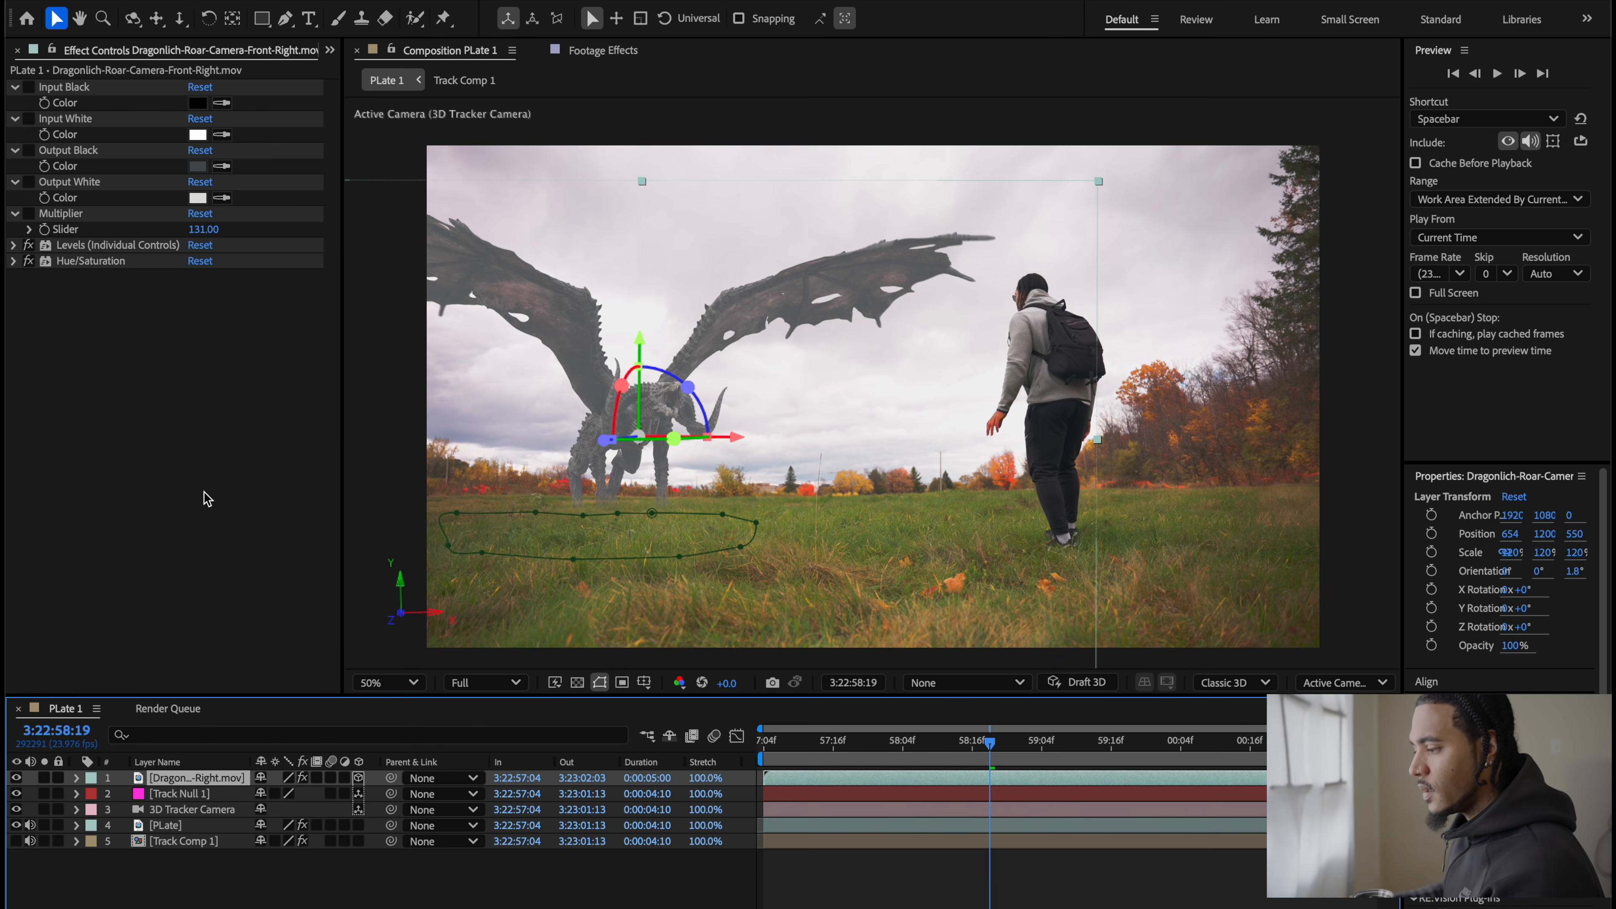
left_click(149, 407)
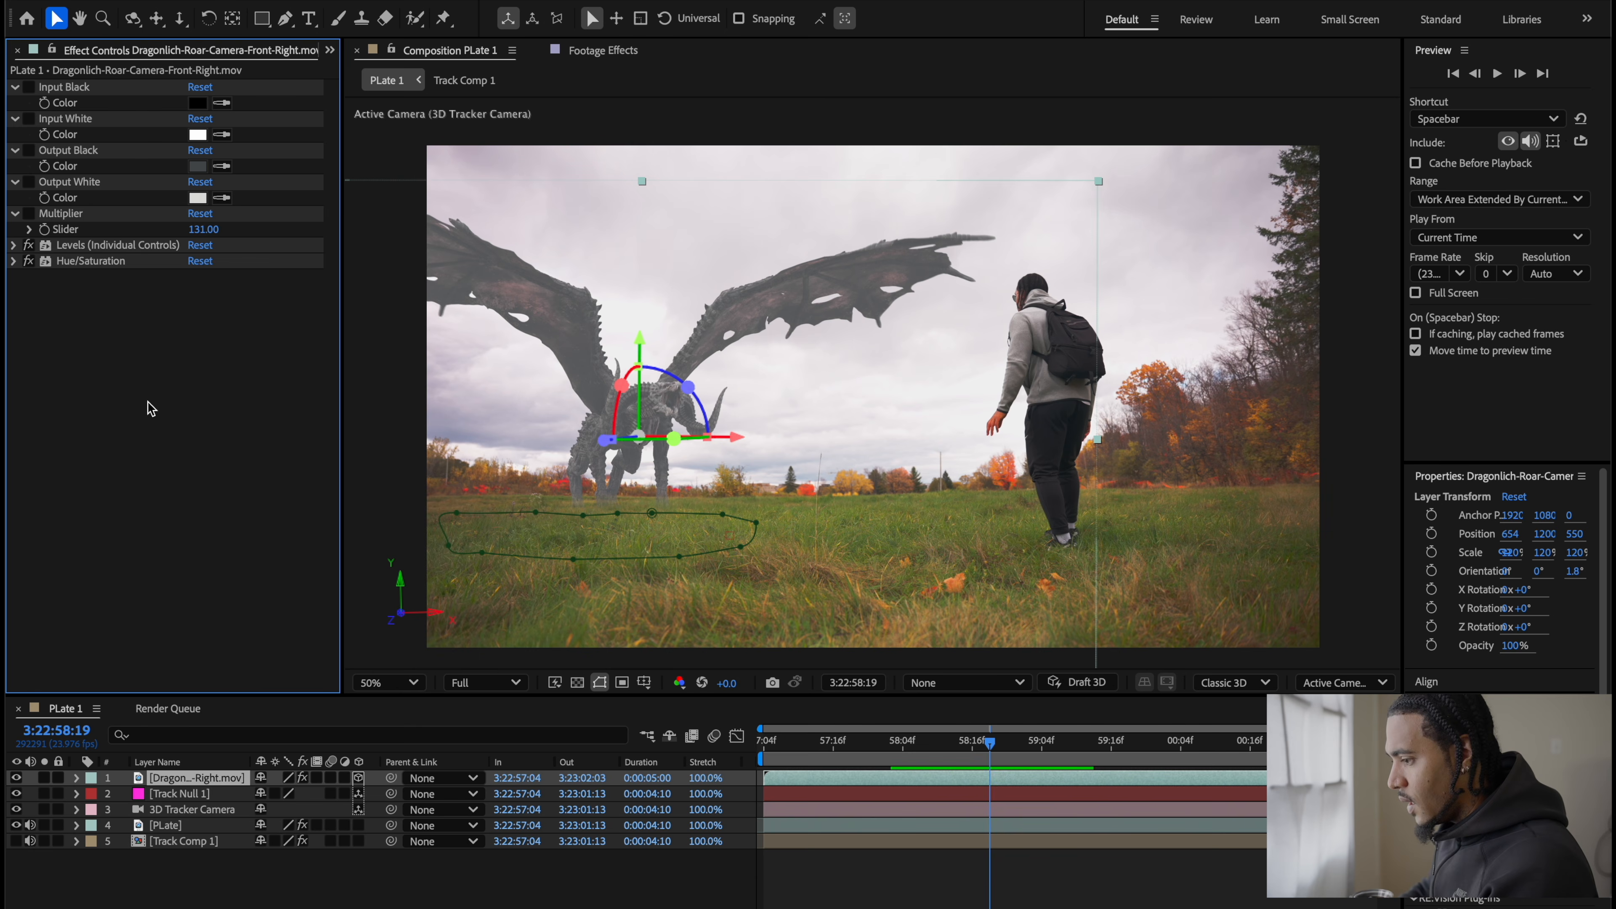
key("ctrl+space")
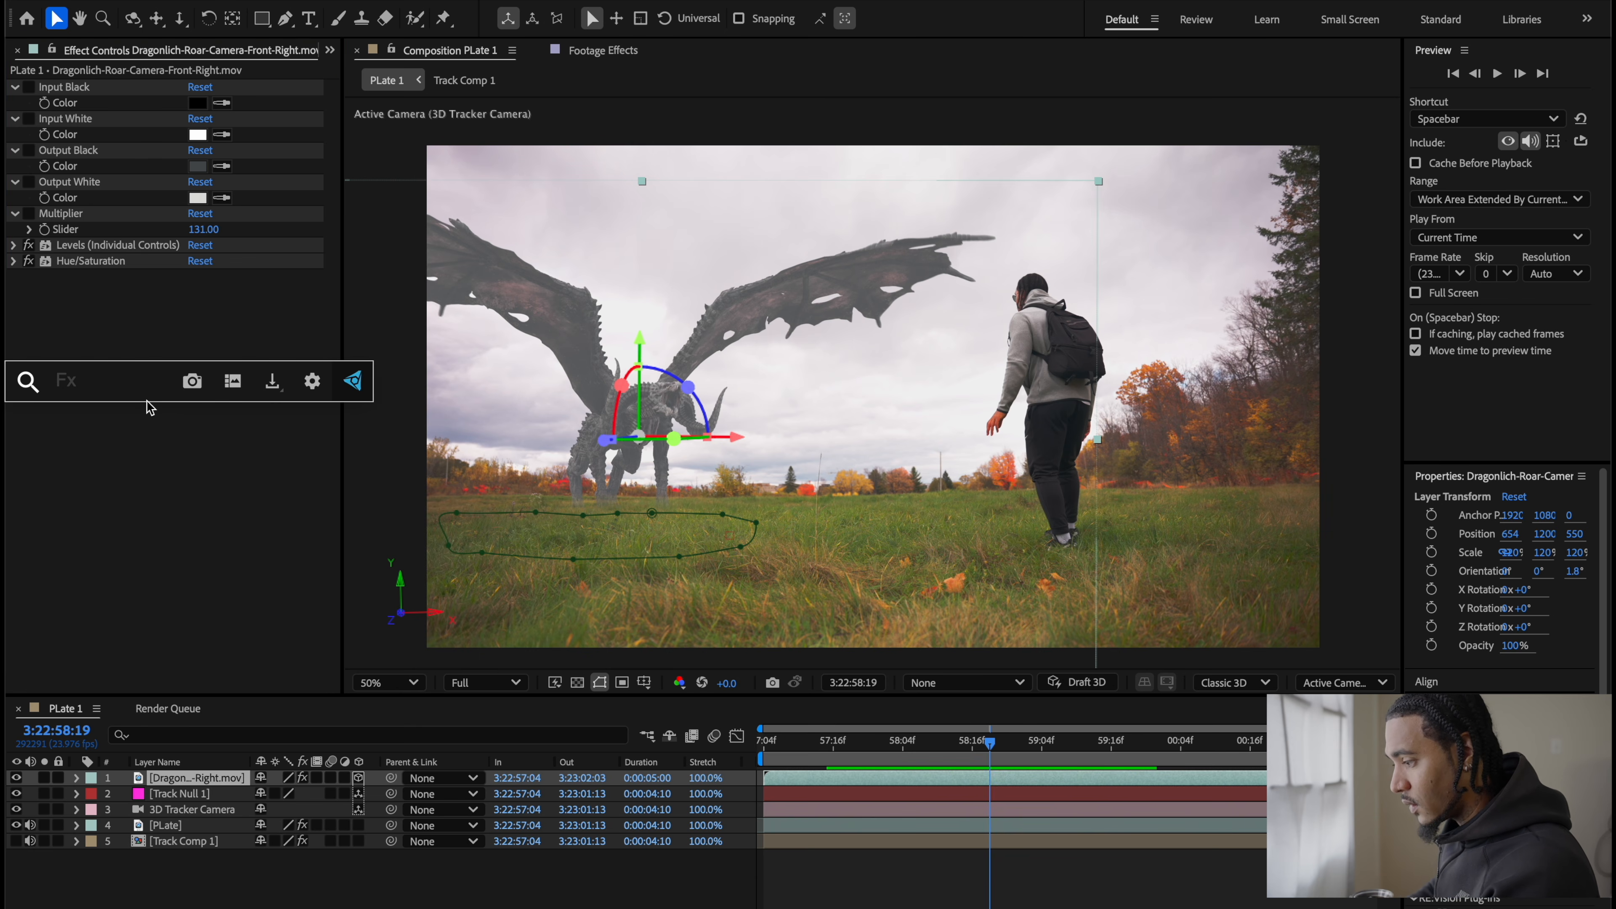
type("lume")
key("Return")
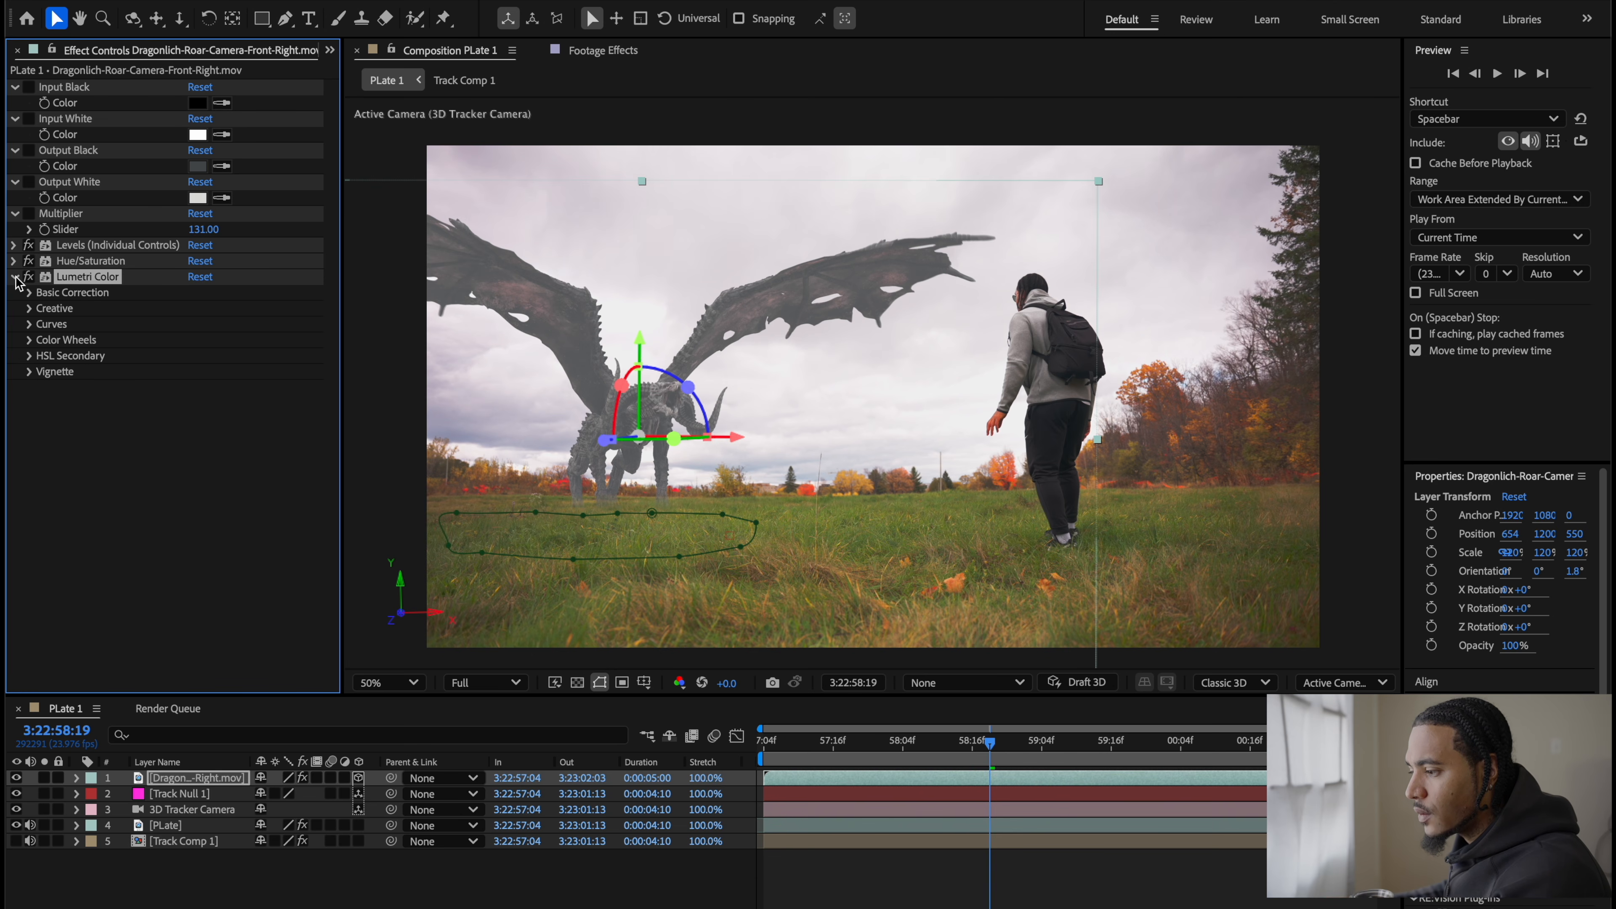
Step: Load Neutral A7s3_65x.cube from the SLog3 folder as the Dragonlich layer's Basic Correction Input LUT
left_click(29, 293)
left_click(213, 324)
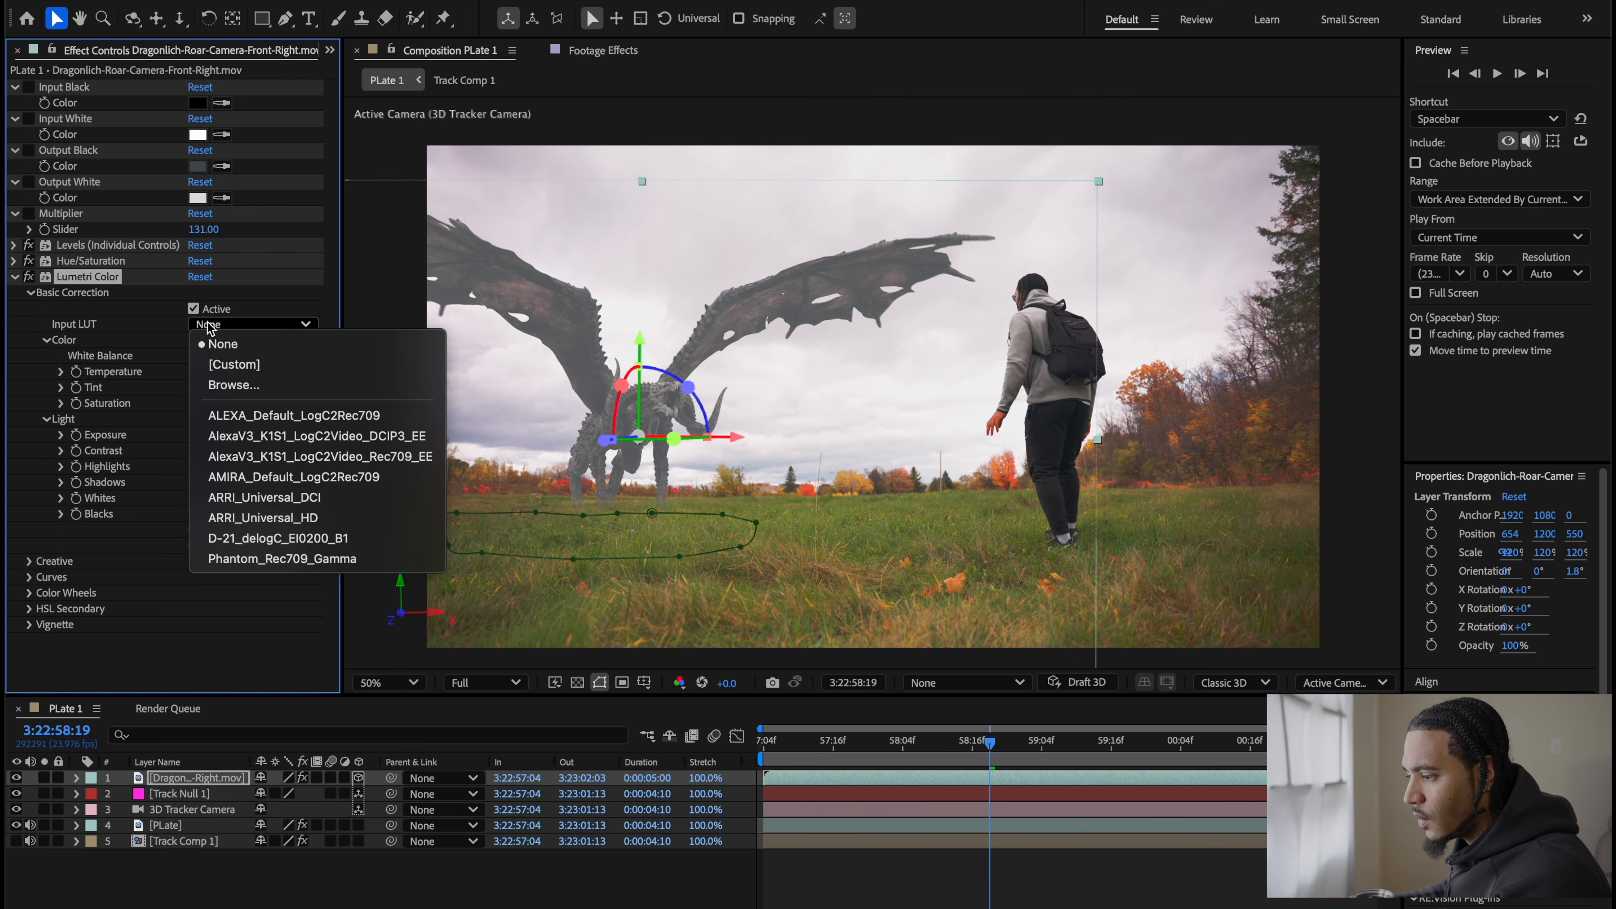
left_click(285, 384)
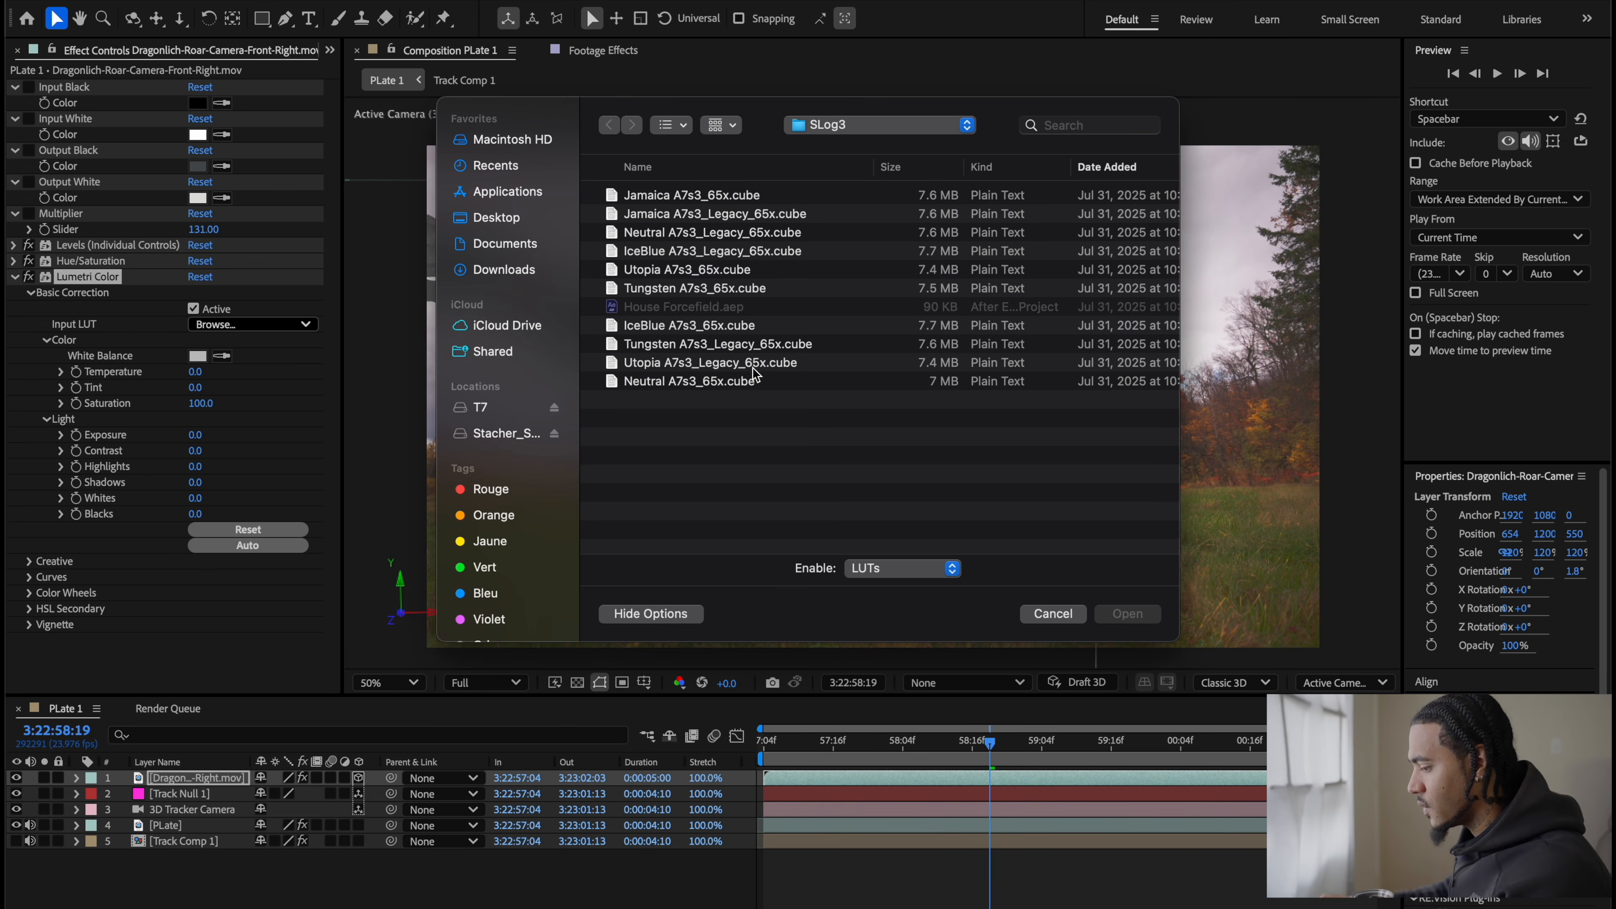
double_click(746, 381)
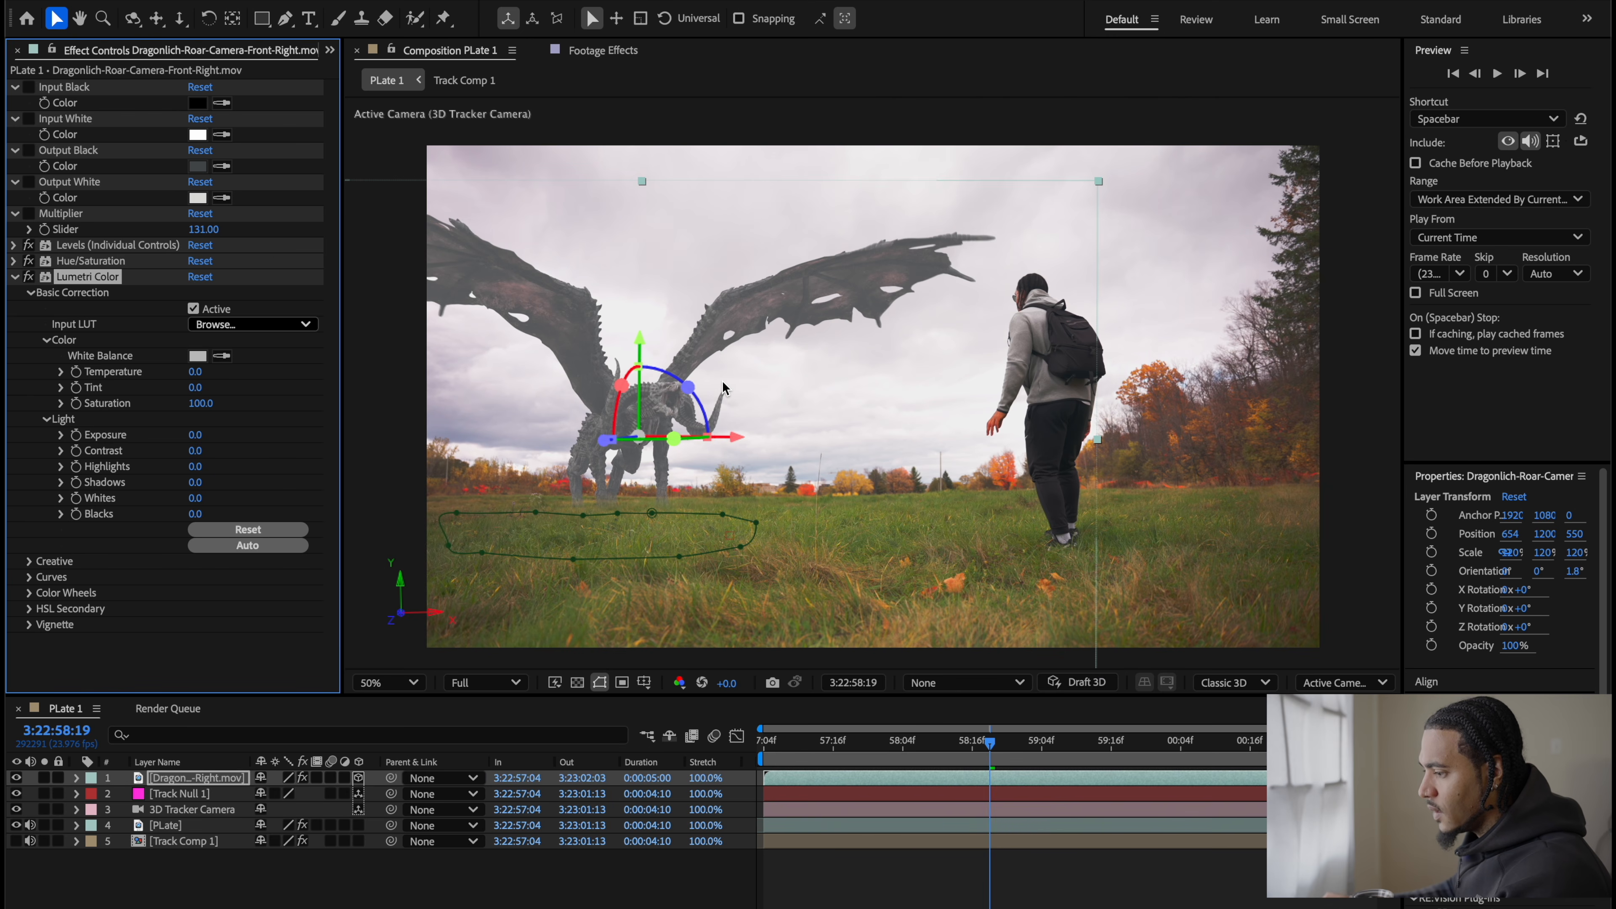
scroll(819, 449, "up", 6)
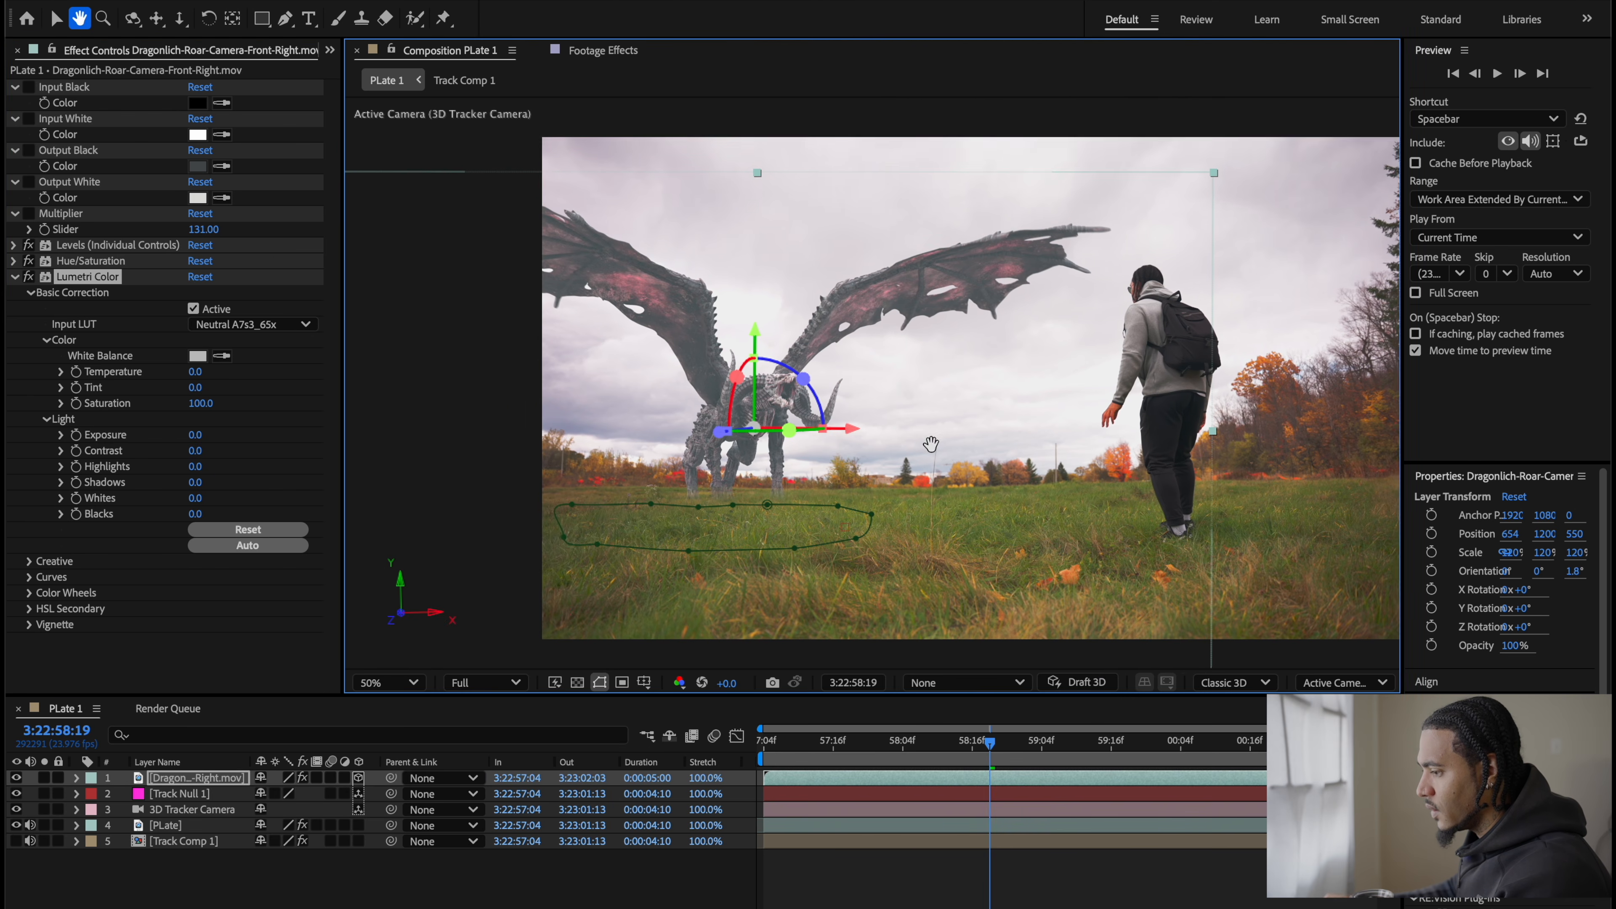
key("comma")
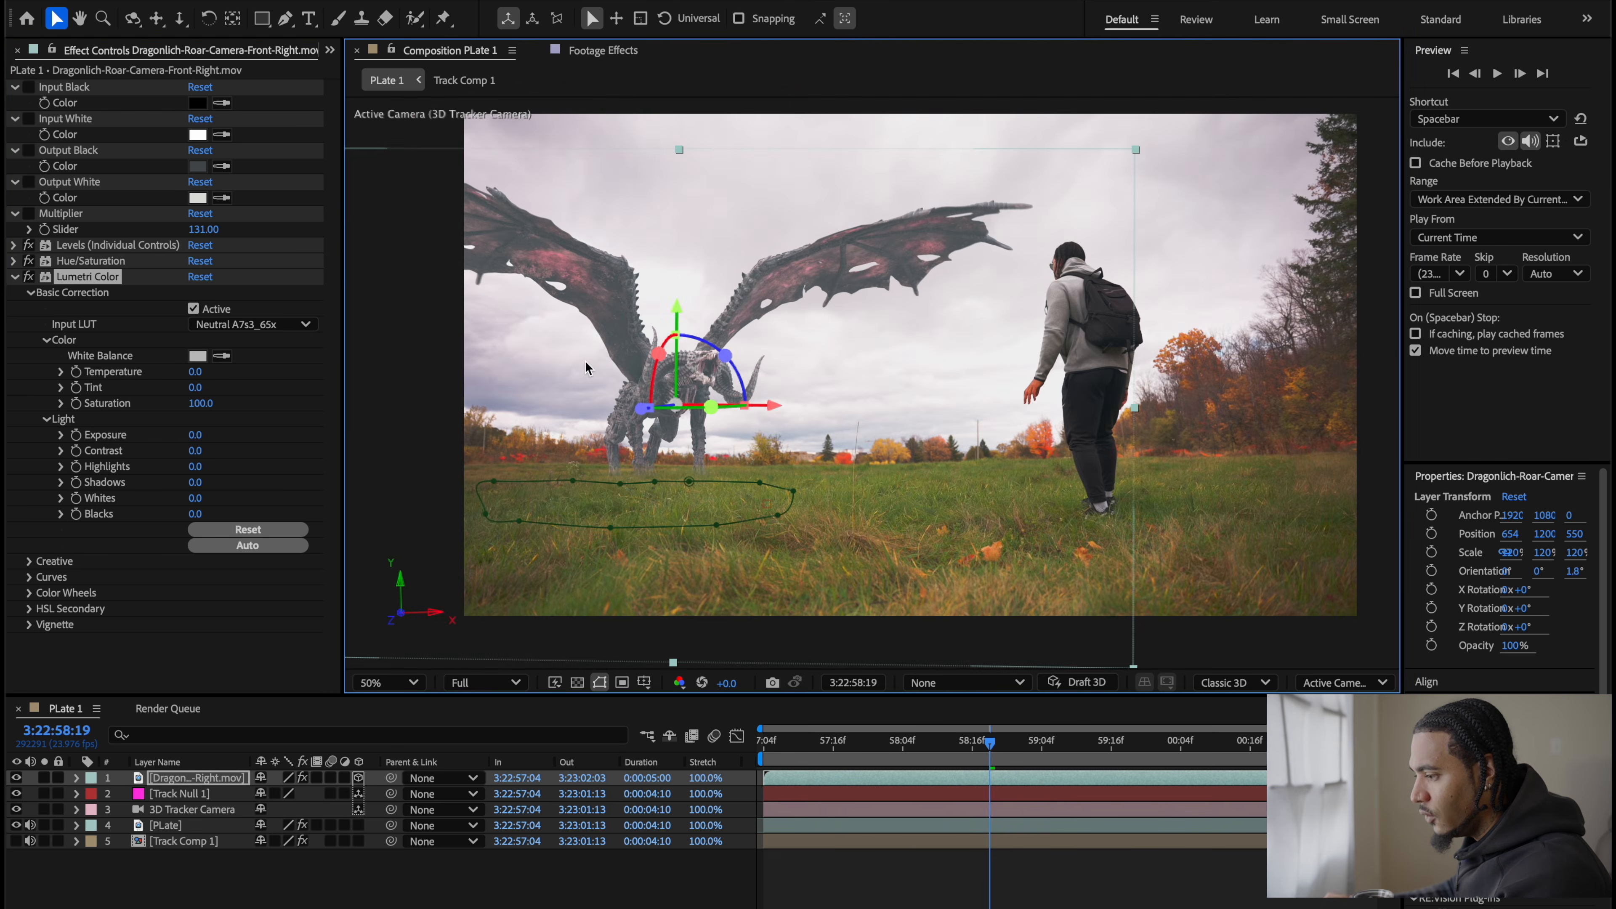
key("period")
left_click_drag(894, 408, 853, 411)
key("comma")
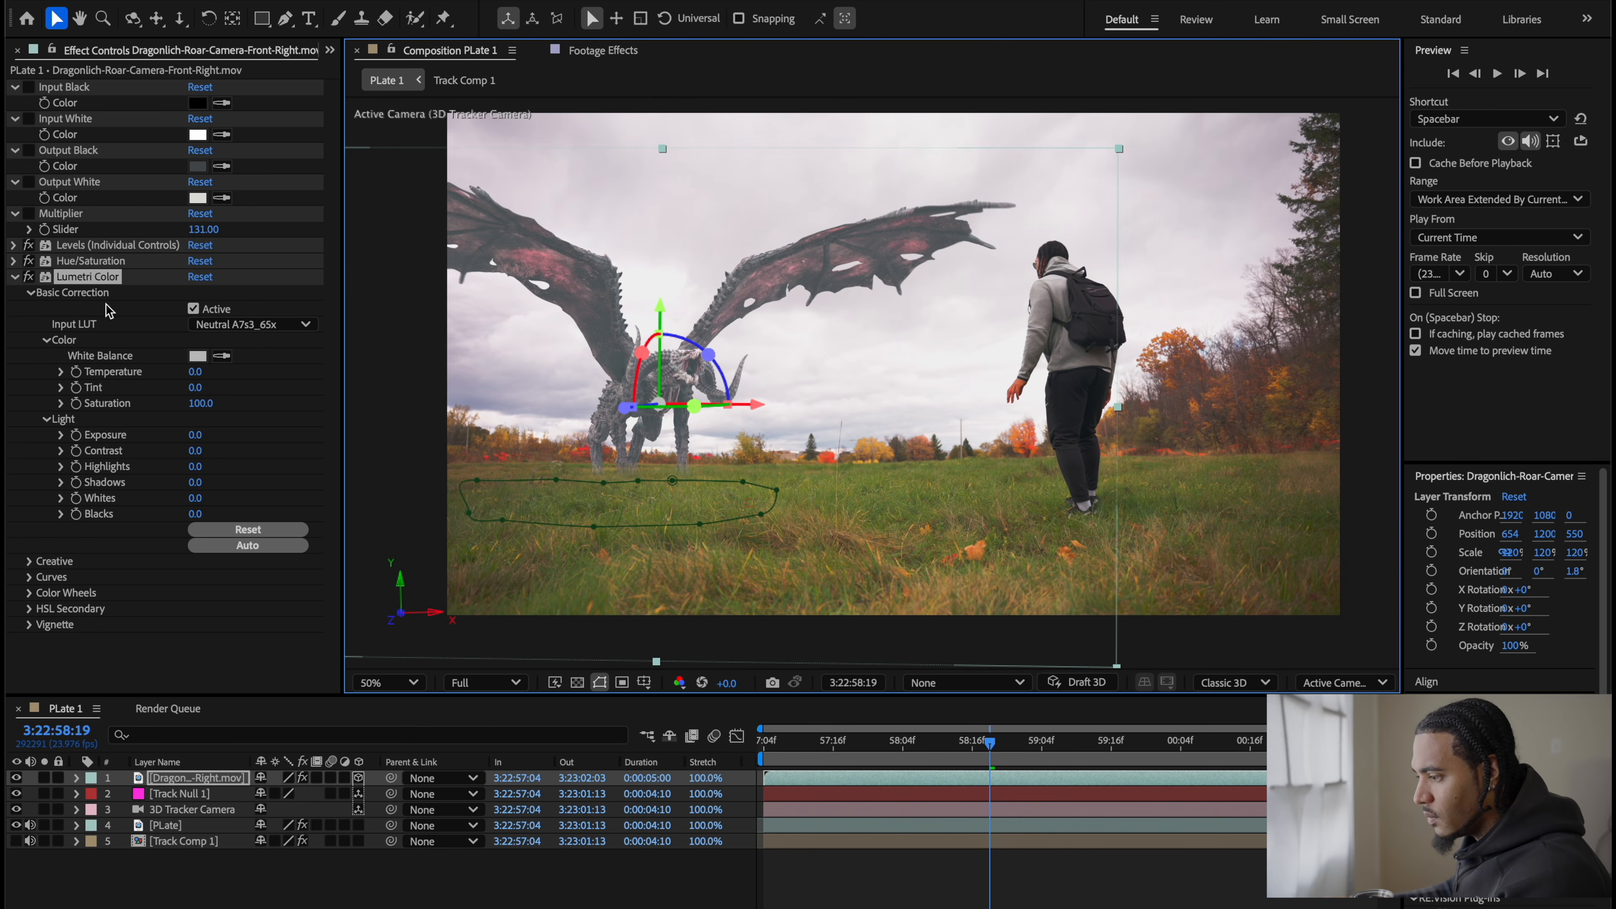
Step: Reduce the Dragonlich layer's Multiplier slider to 96 to darken the creature
left_click_drag(202, 229, 195, 236)
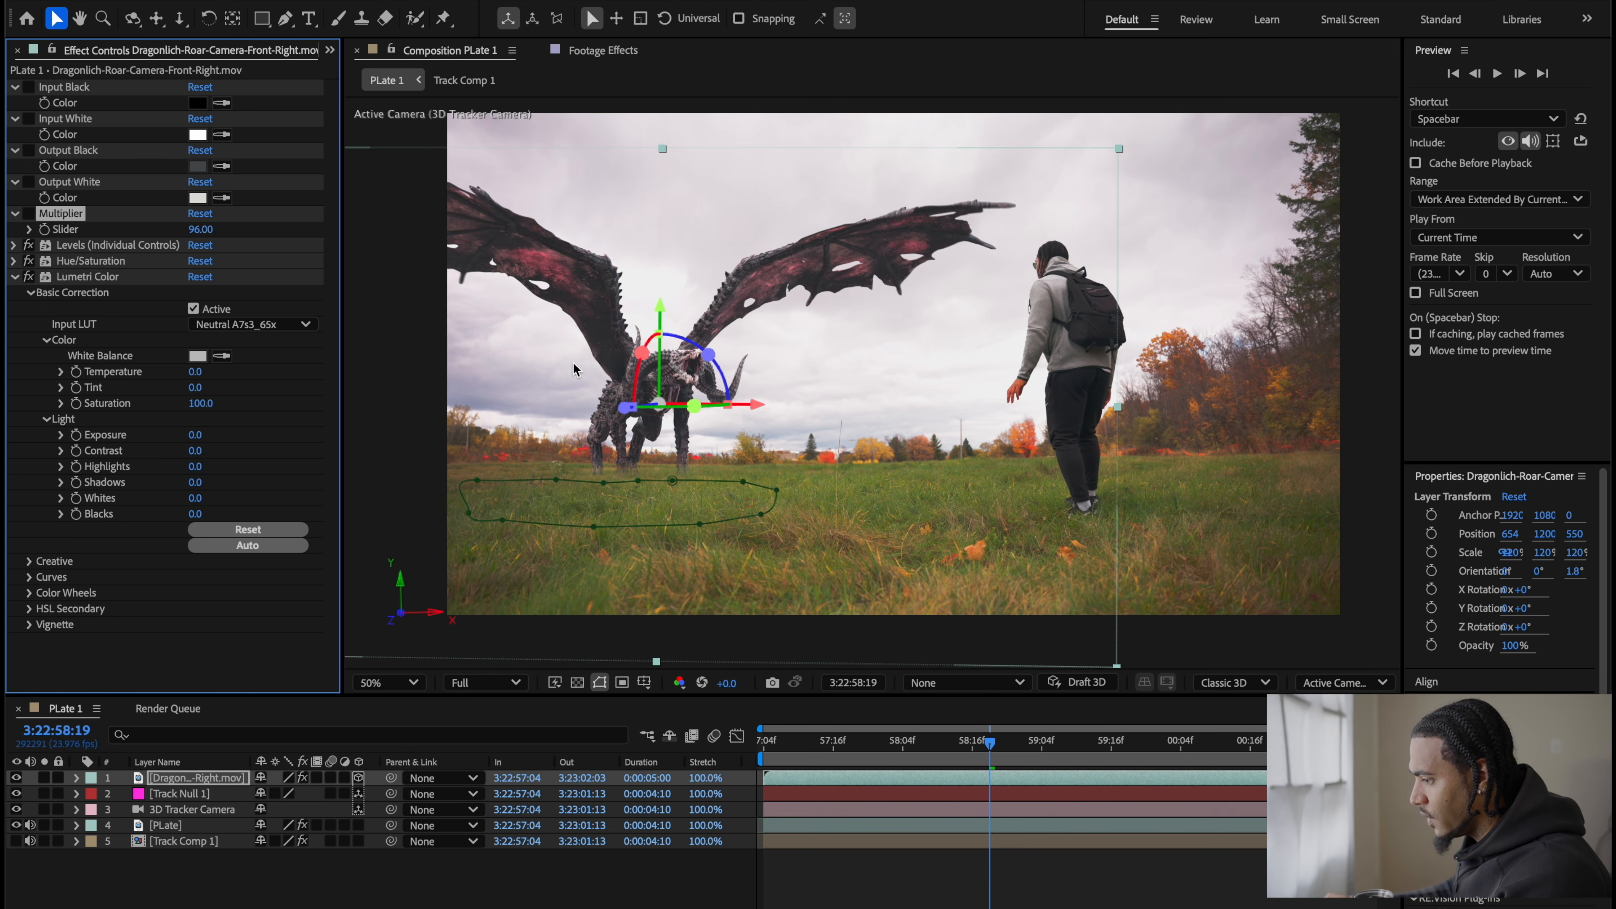
key("period")
key("space")
left_click_drag(763, 431, 872, 460)
key("comma")
key("period")
key("space")
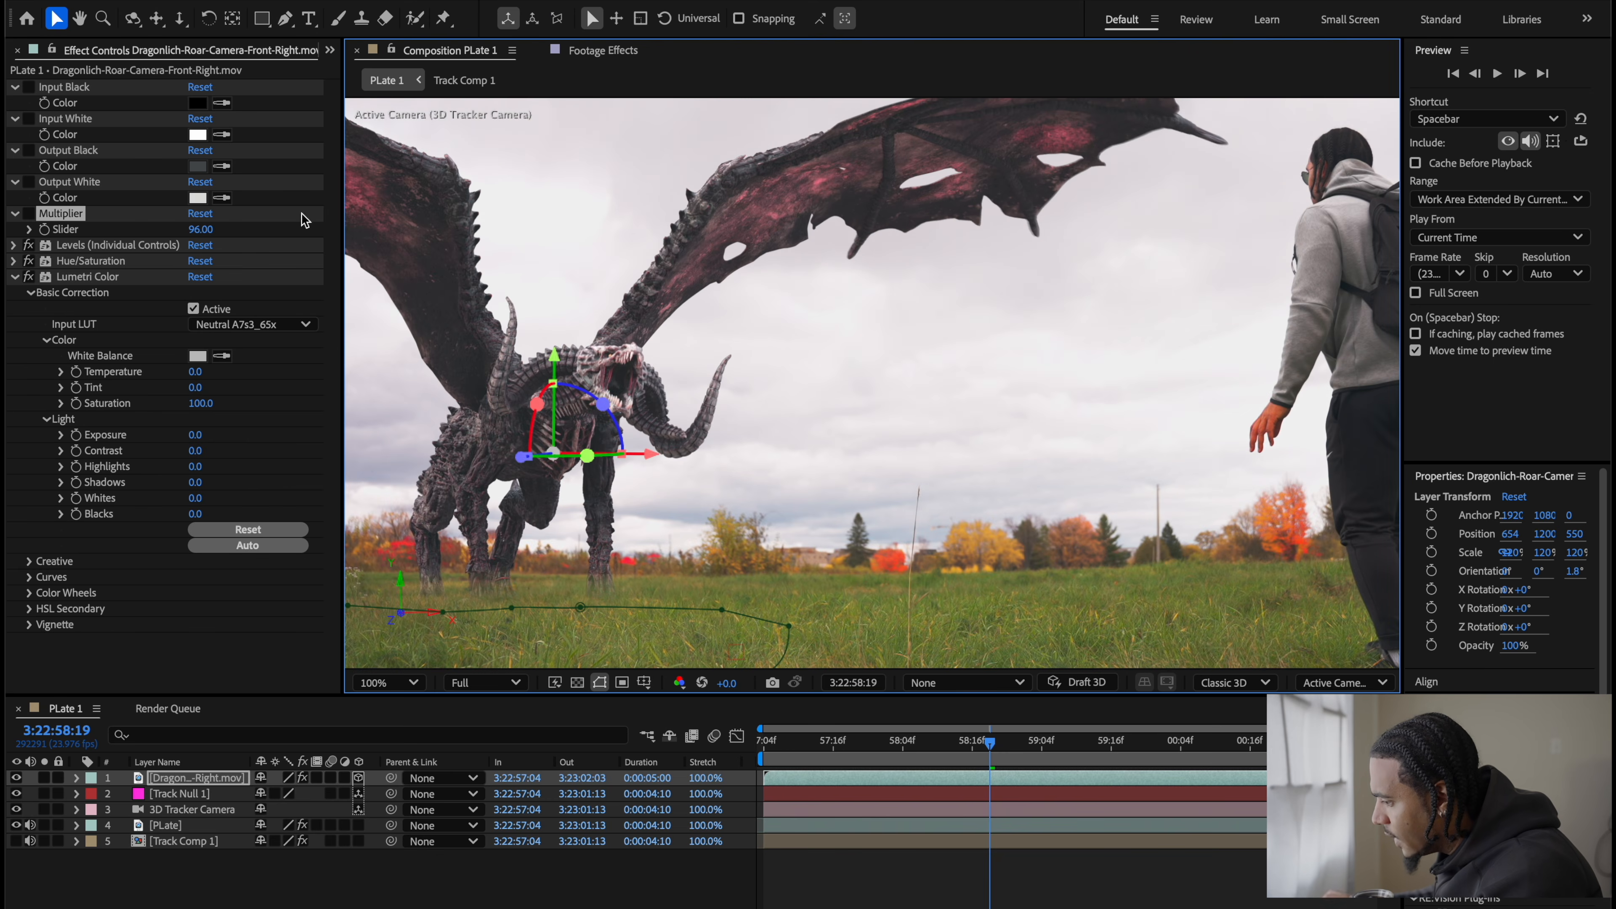
key("comma")
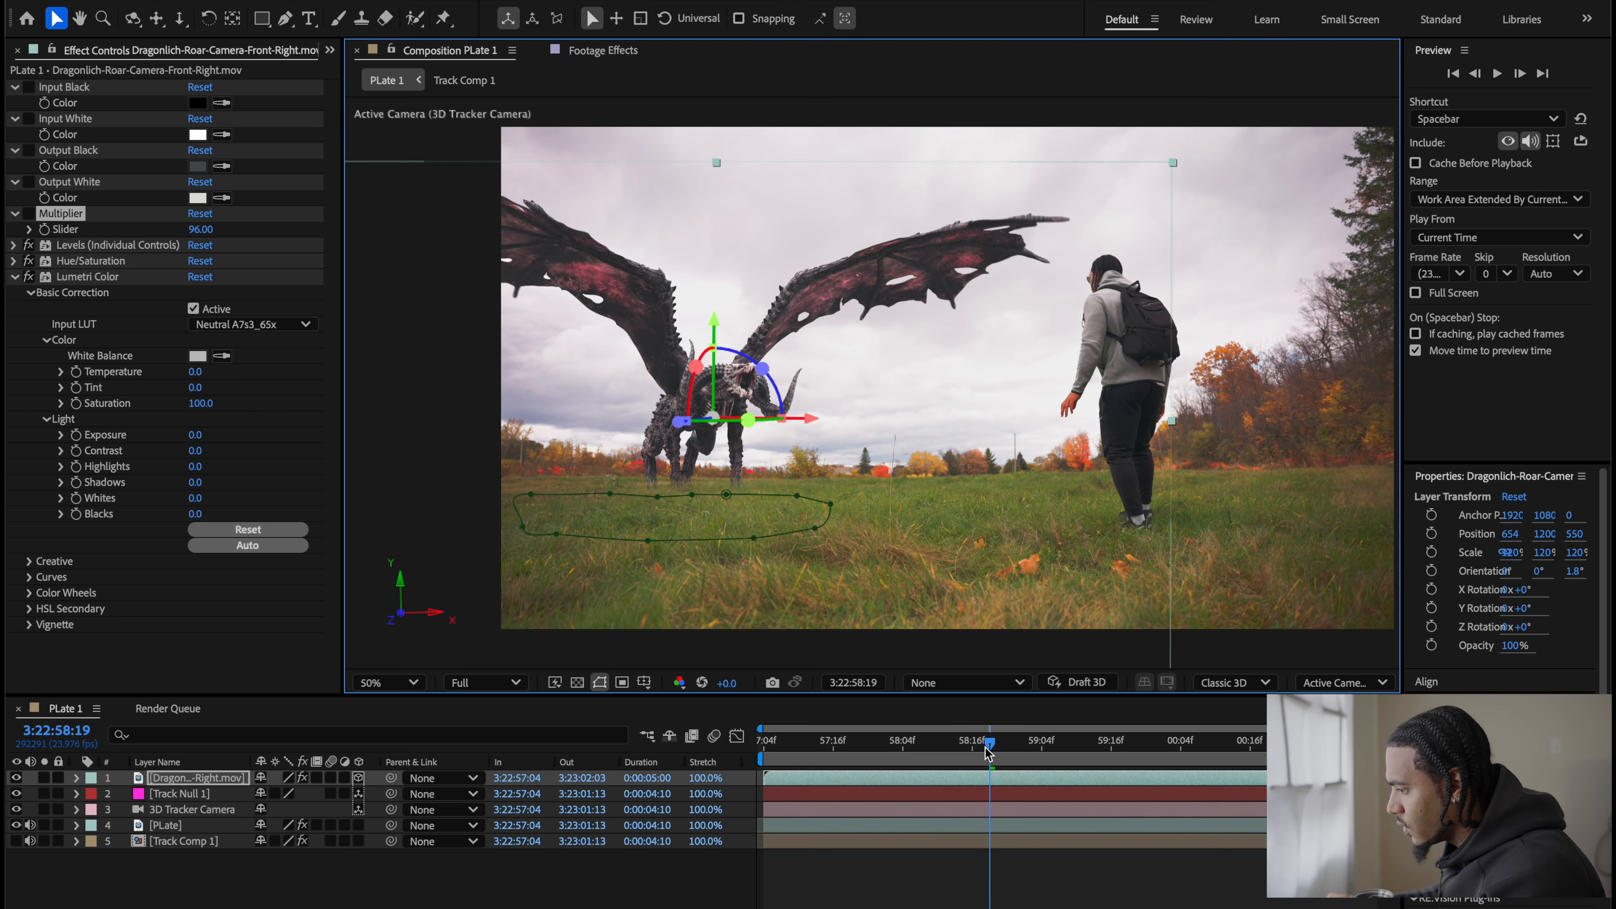
Step: Examine the graded Dragonlich's head, legs and edge sharpness against the plate at 3:22:59:09
left_click_drag(987, 751, 1070, 751)
left_click(1001, 401)
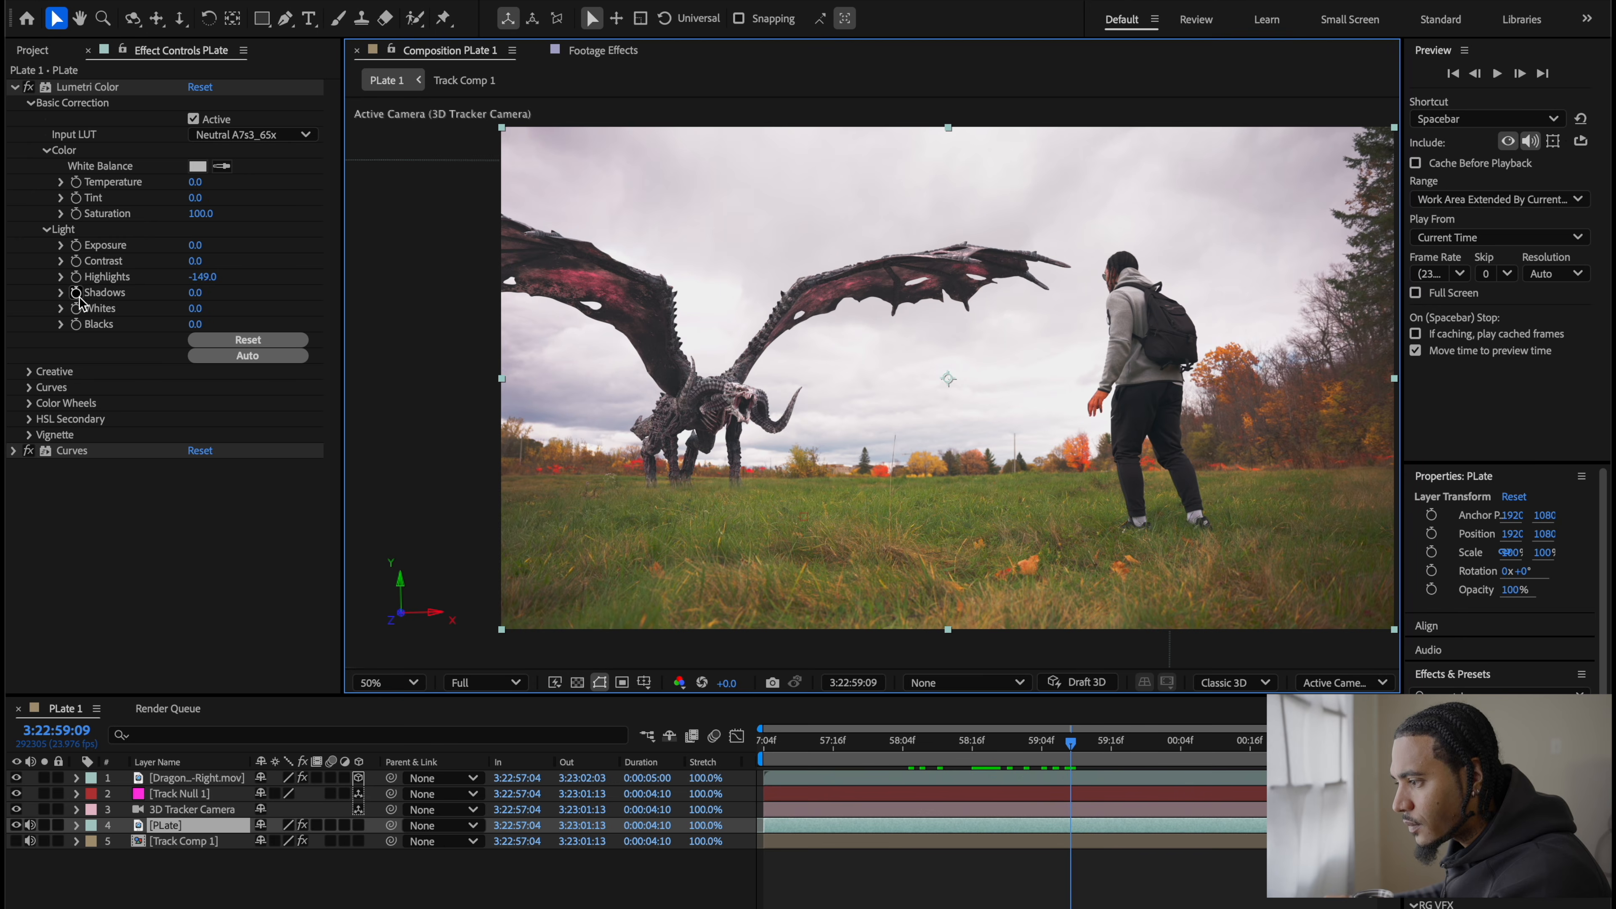
left_click(743, 463)
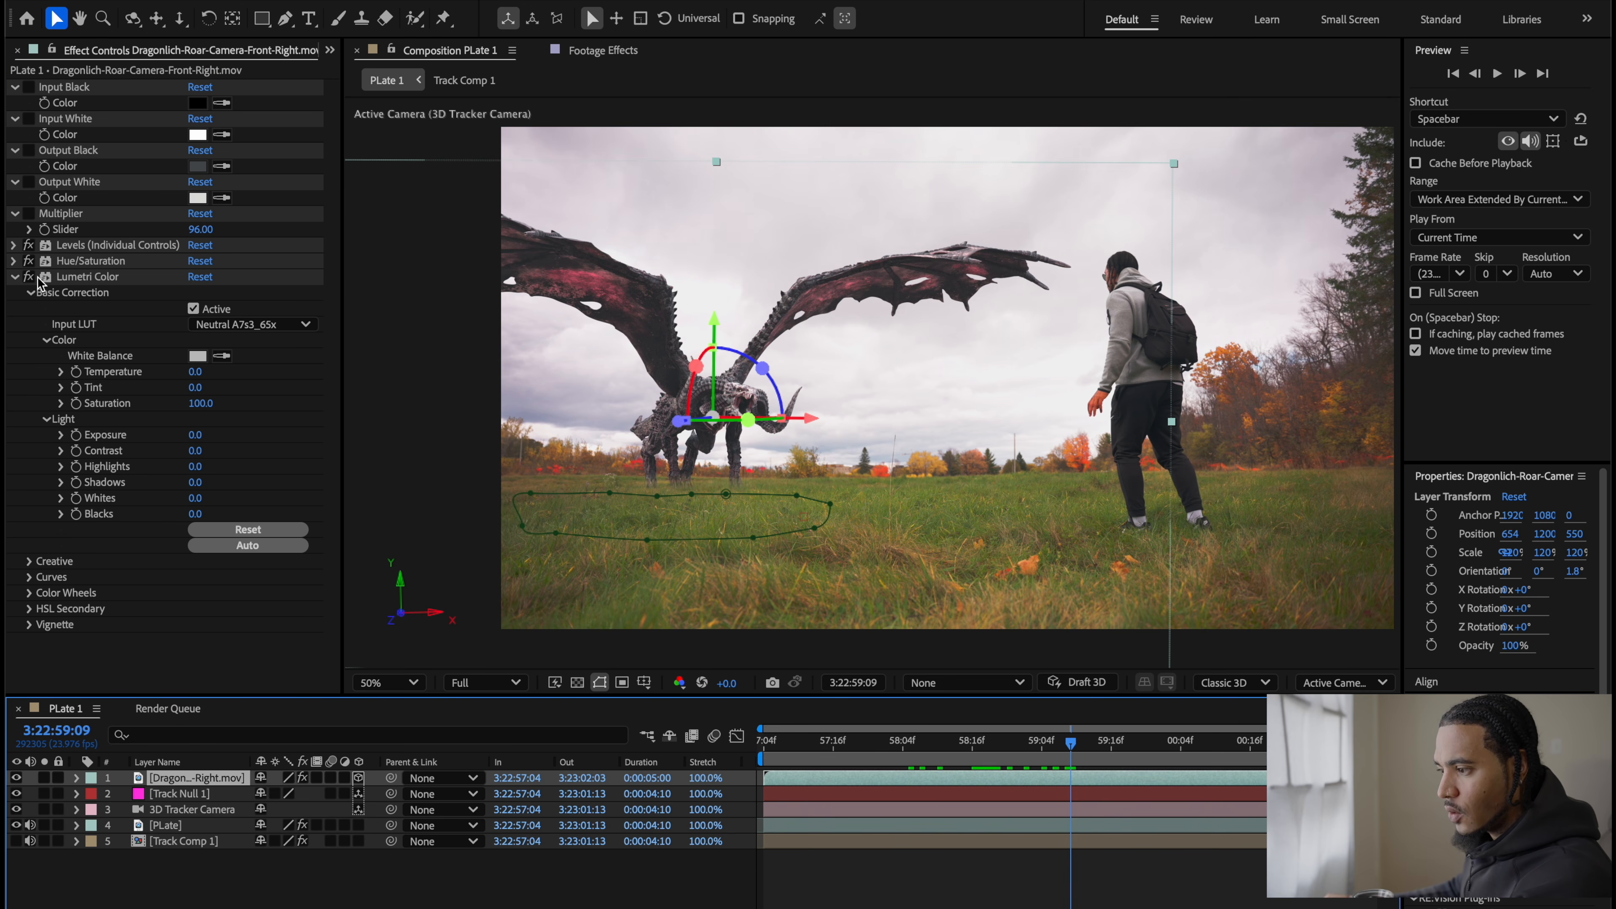
left_click(14, 277)
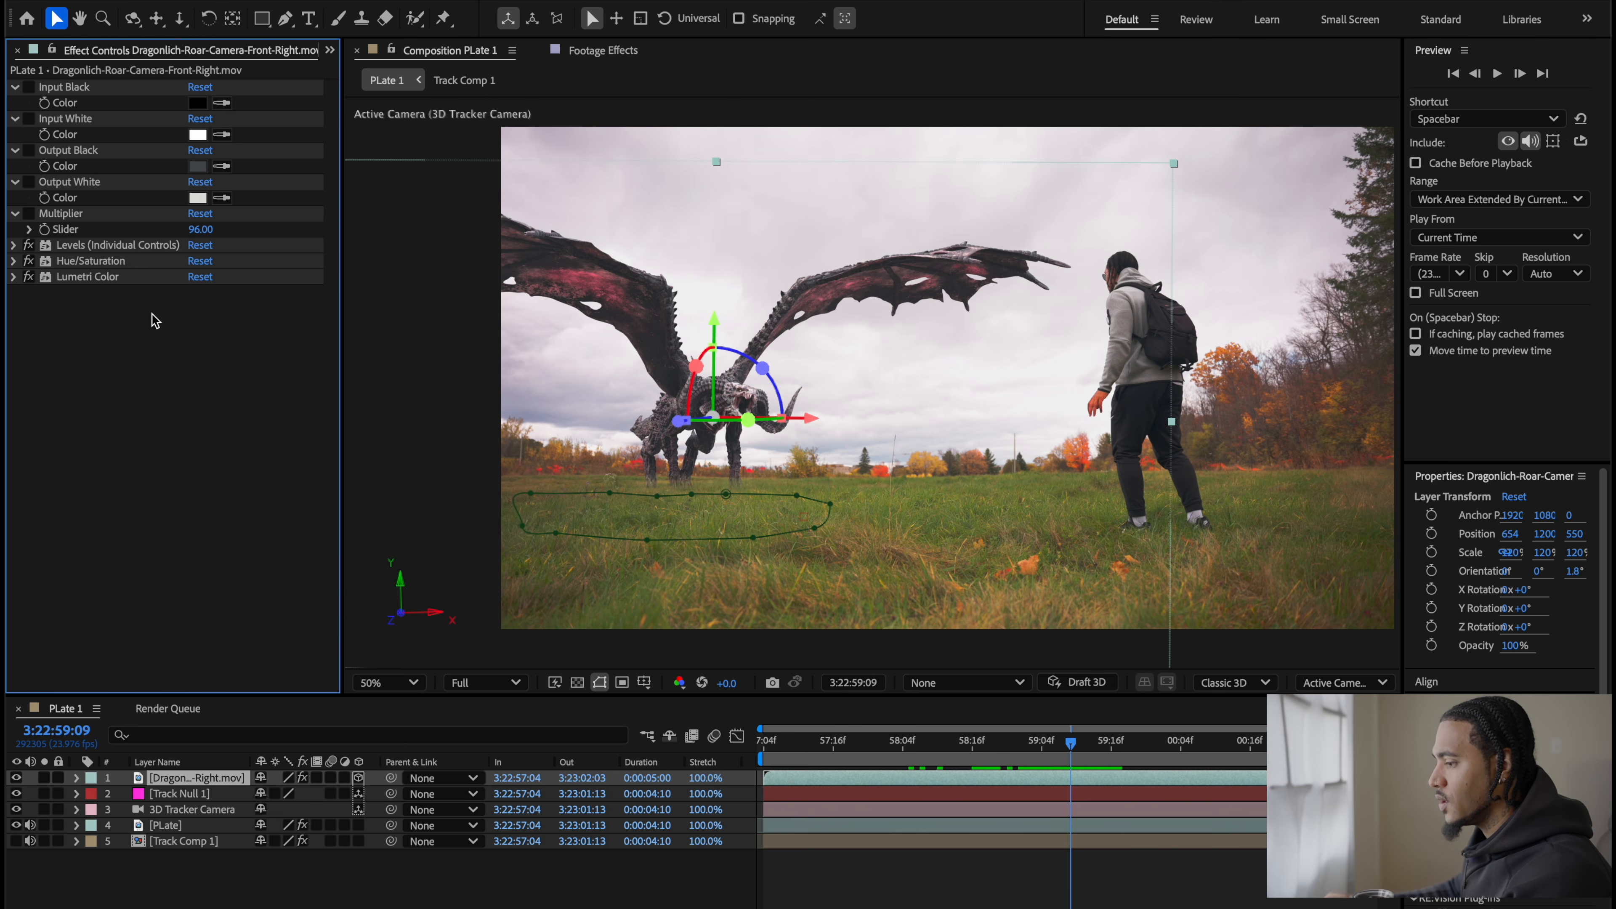
scroll(563, 385, "up", 2)
key("space")
left_click_drag(614, 400, 676, 252)
left_click_drag(916, 389, 1244, 299)
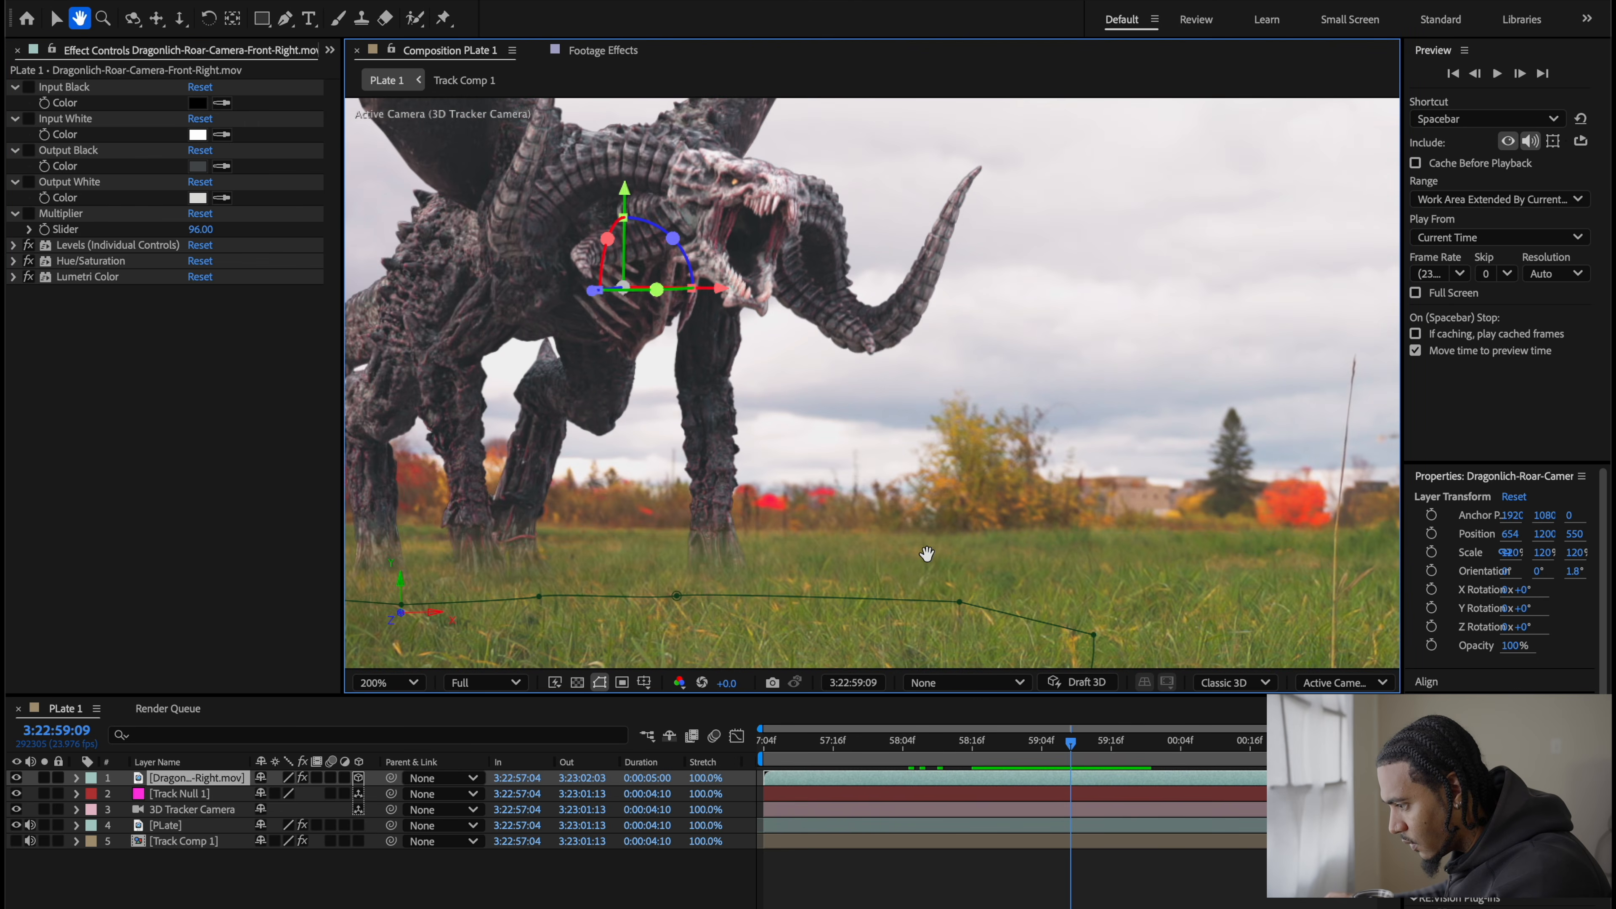
left_click_drag(927, 554, 1174, 509)
left_click_drag(700, 447, 544, 472)
left_click_drag(686, 438, 704, 527)
Step: Apply the Camera Lens Blur effect to the Dragonlich layer
left_click(93, 422)
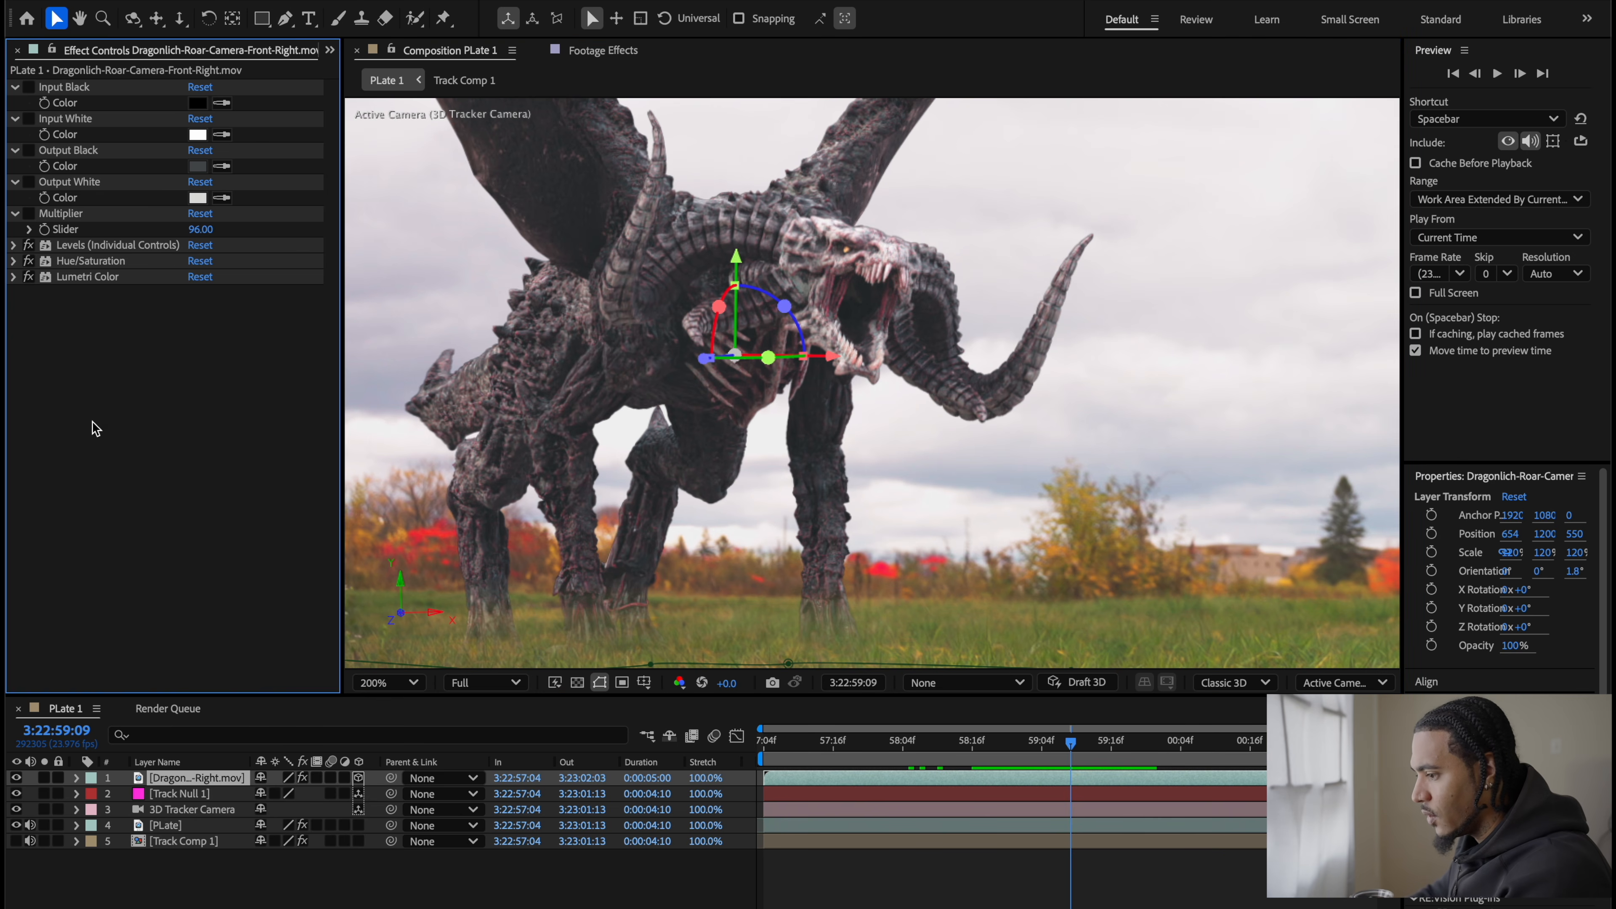
key("ctrl+space")
type("amera")
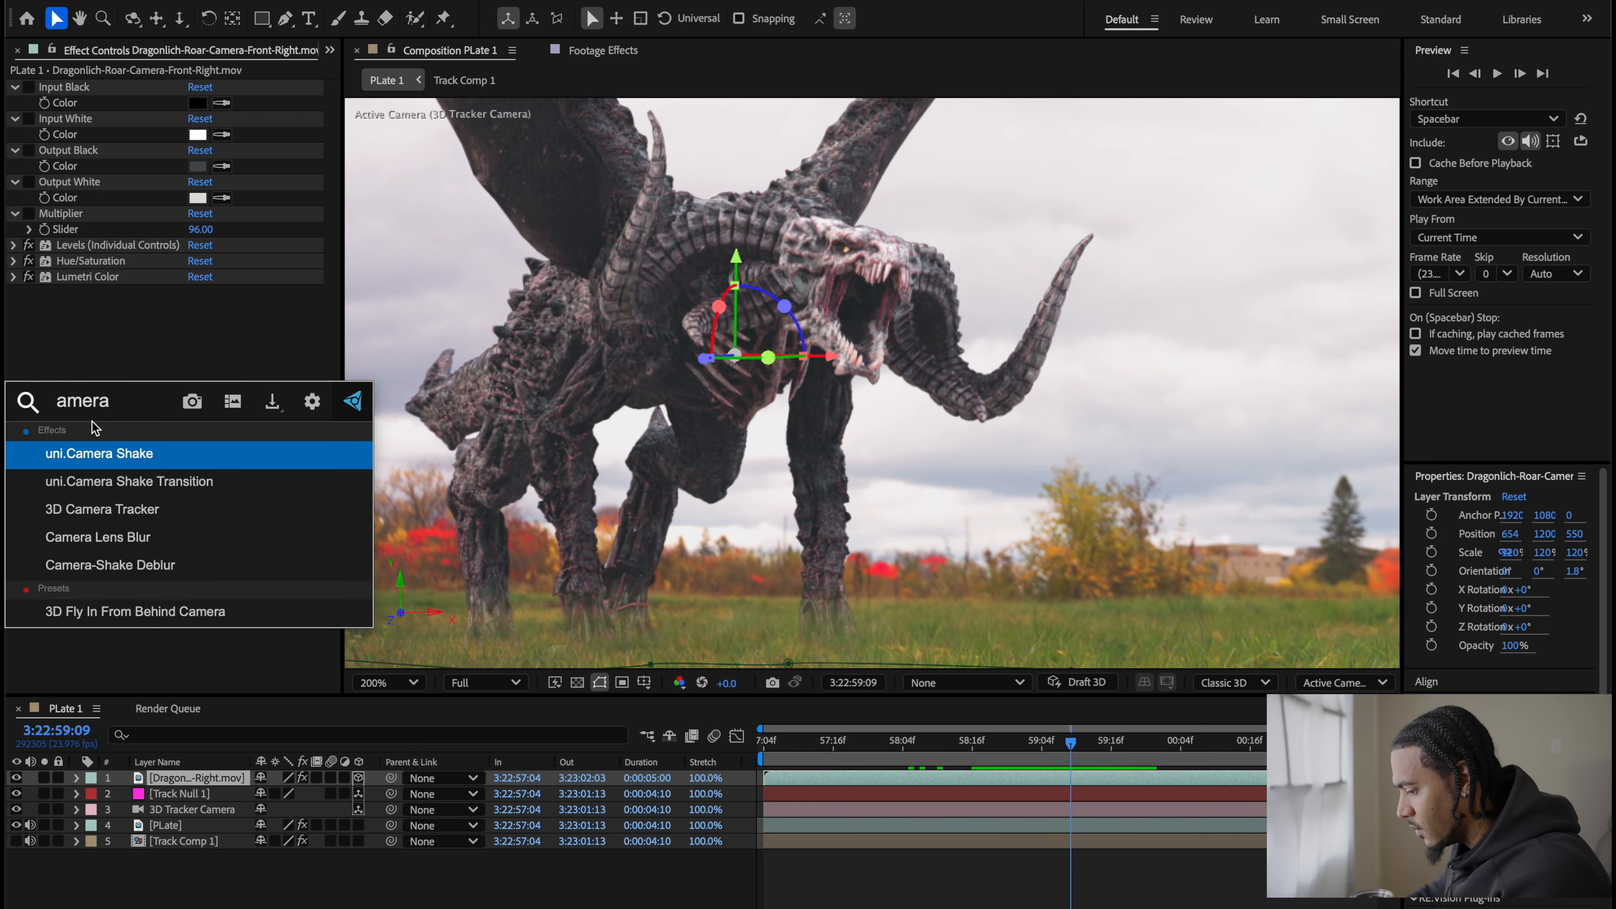
key("BackSpace")
key("BackSpace")
key("BackSpace")
key("BackSpace")
key("BackSpace")
type("camer")
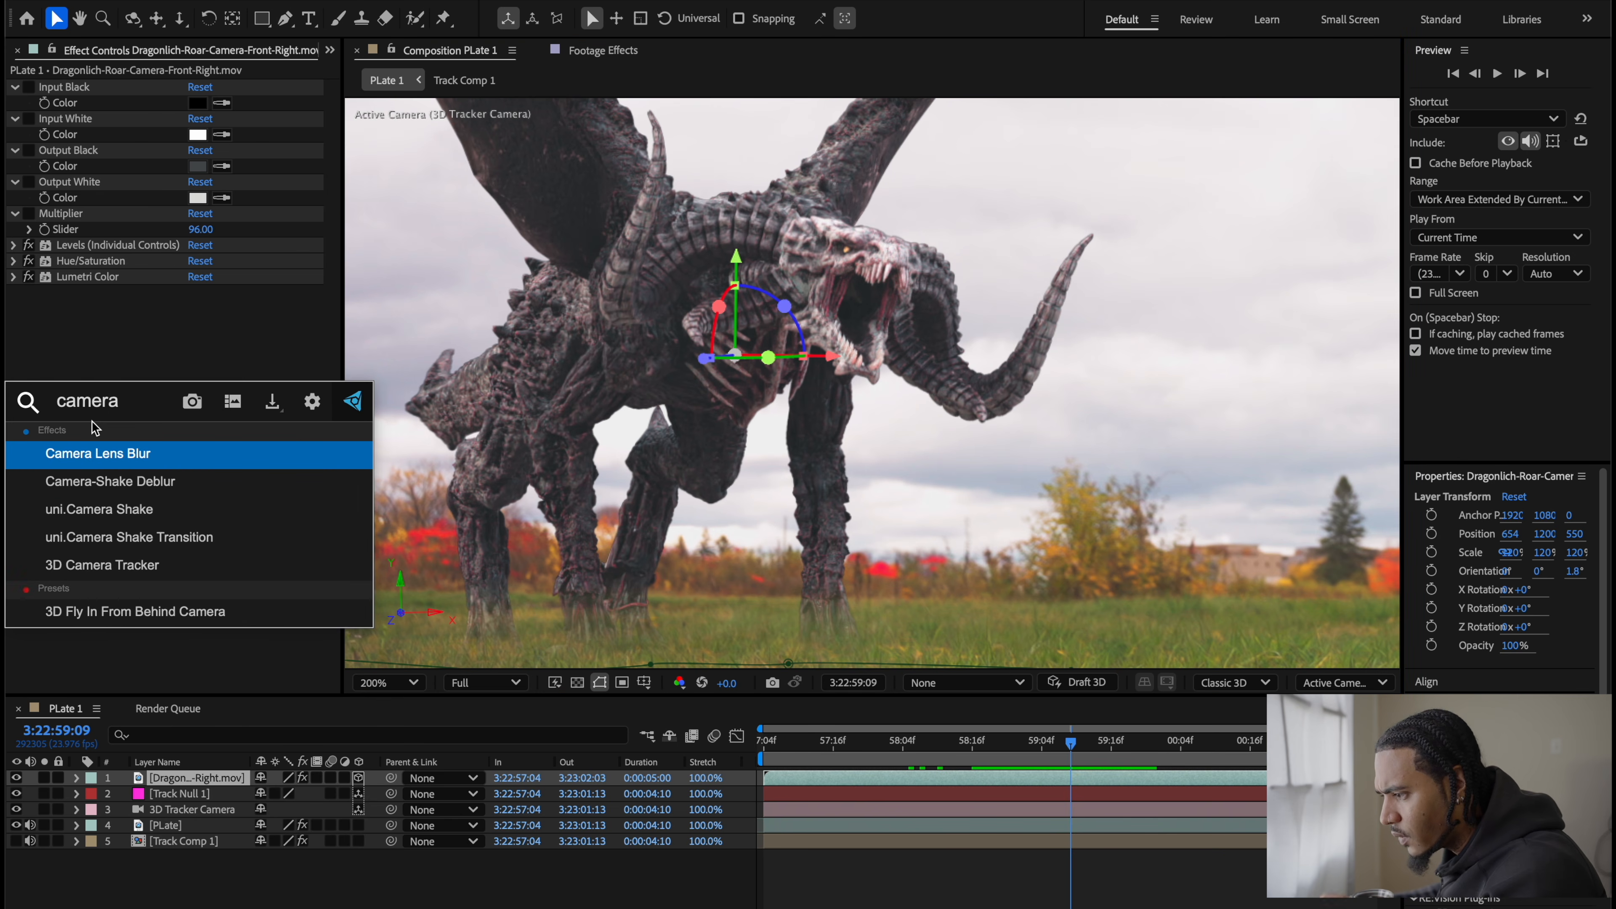
type("a")
key("Return")
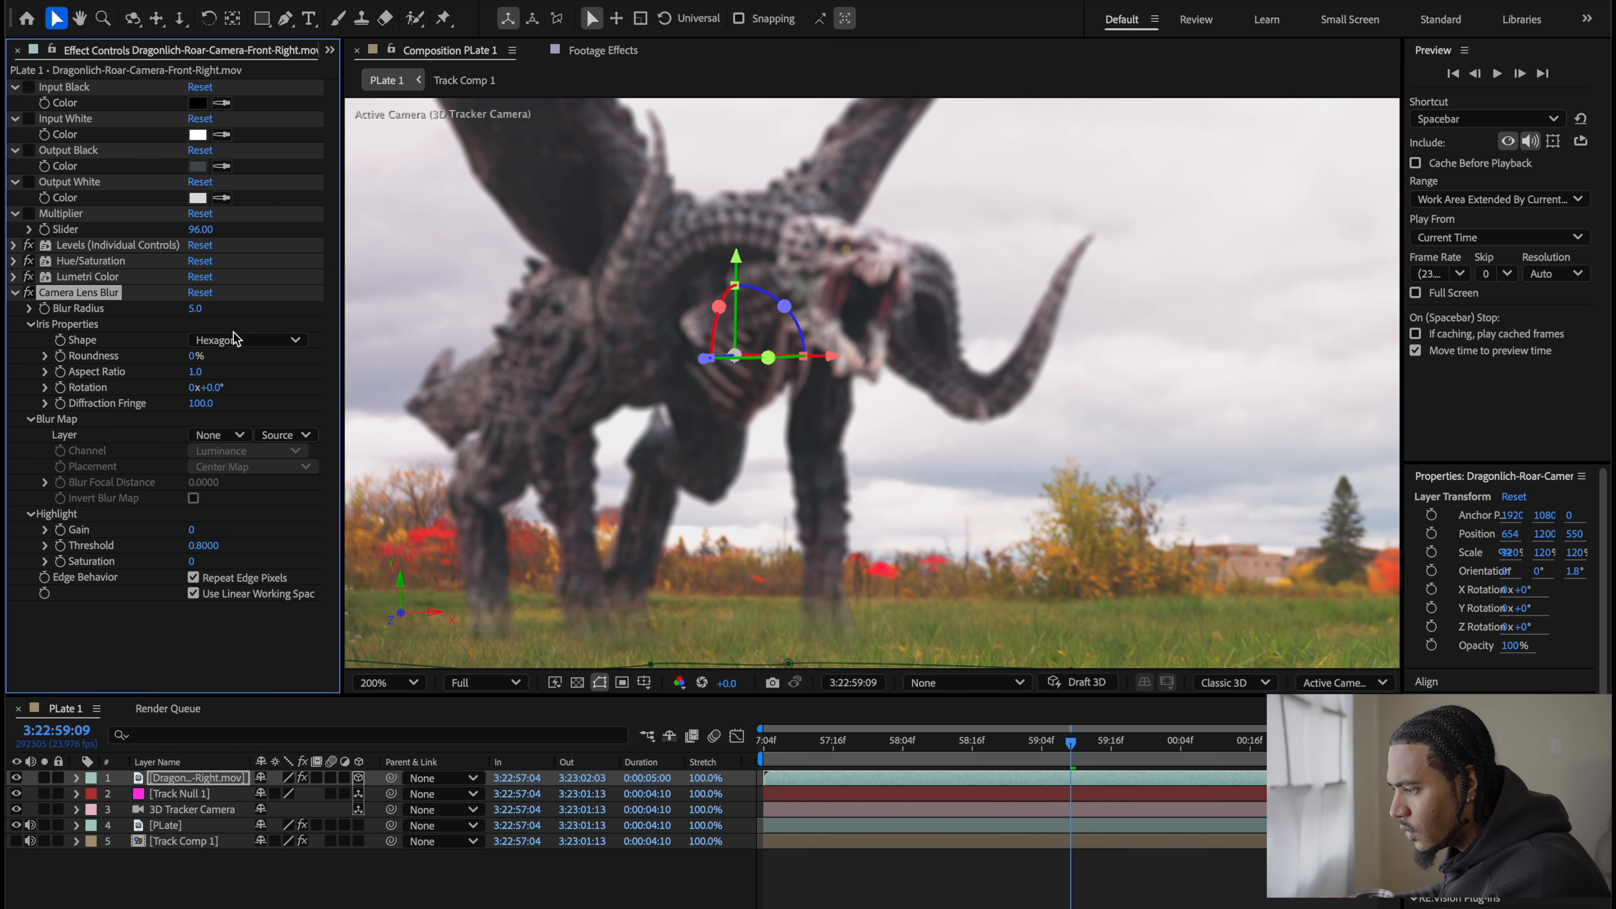
Step: Set the Dragonlich's Camera Lens Blur to 100% iris Roundness and a Blur Radius of 2
left_click_drag(194, 360, 229, 358)
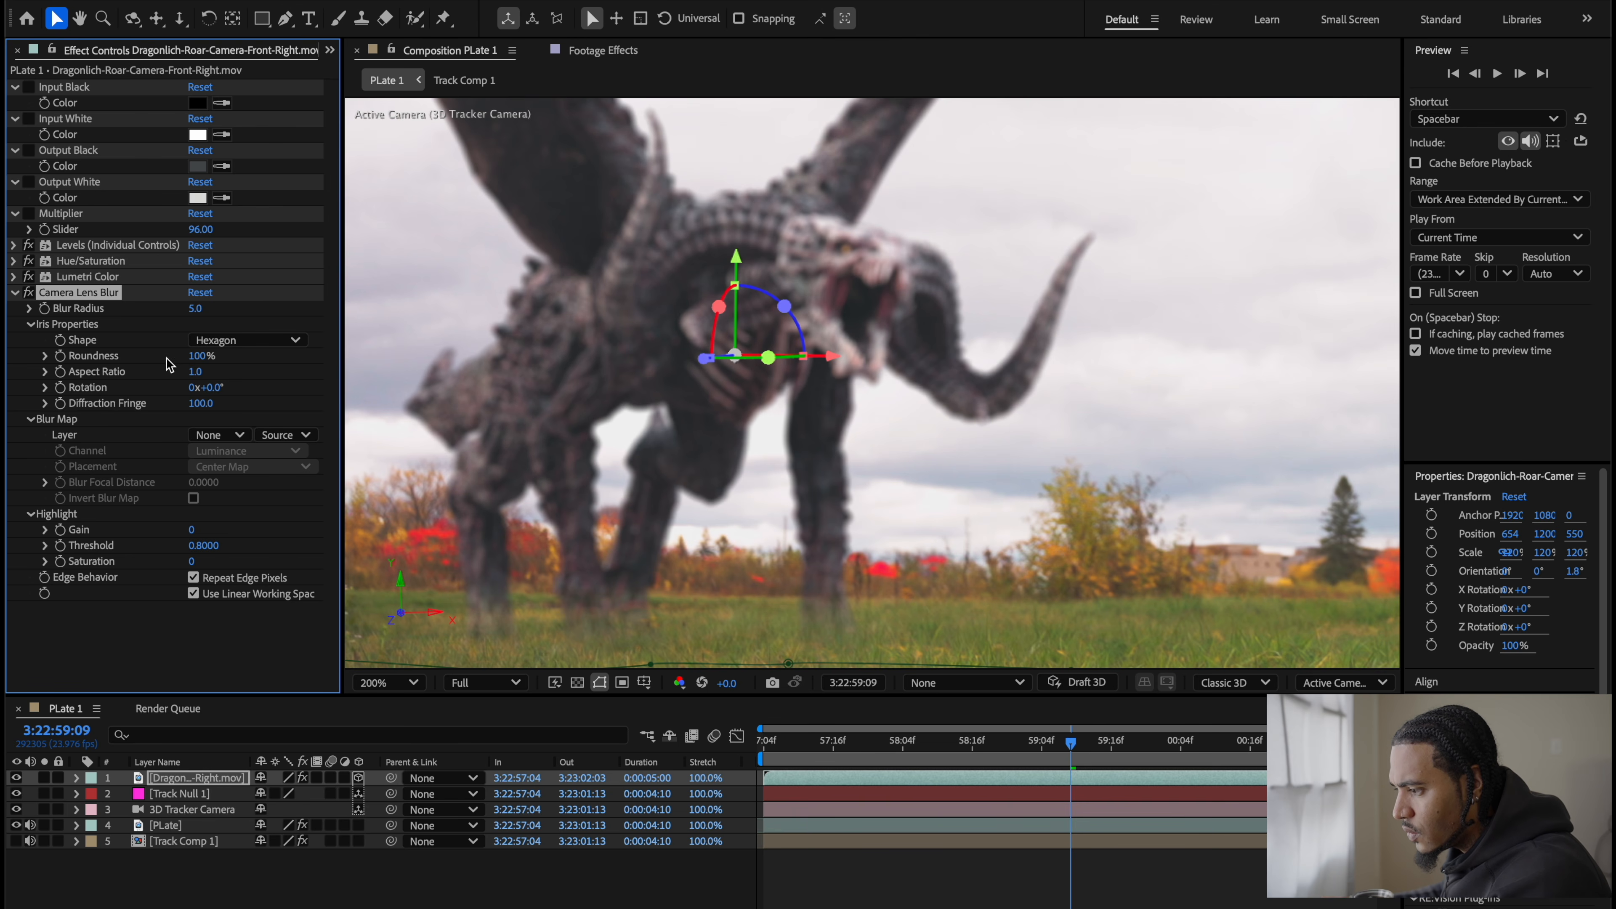
left_click(194, 310)
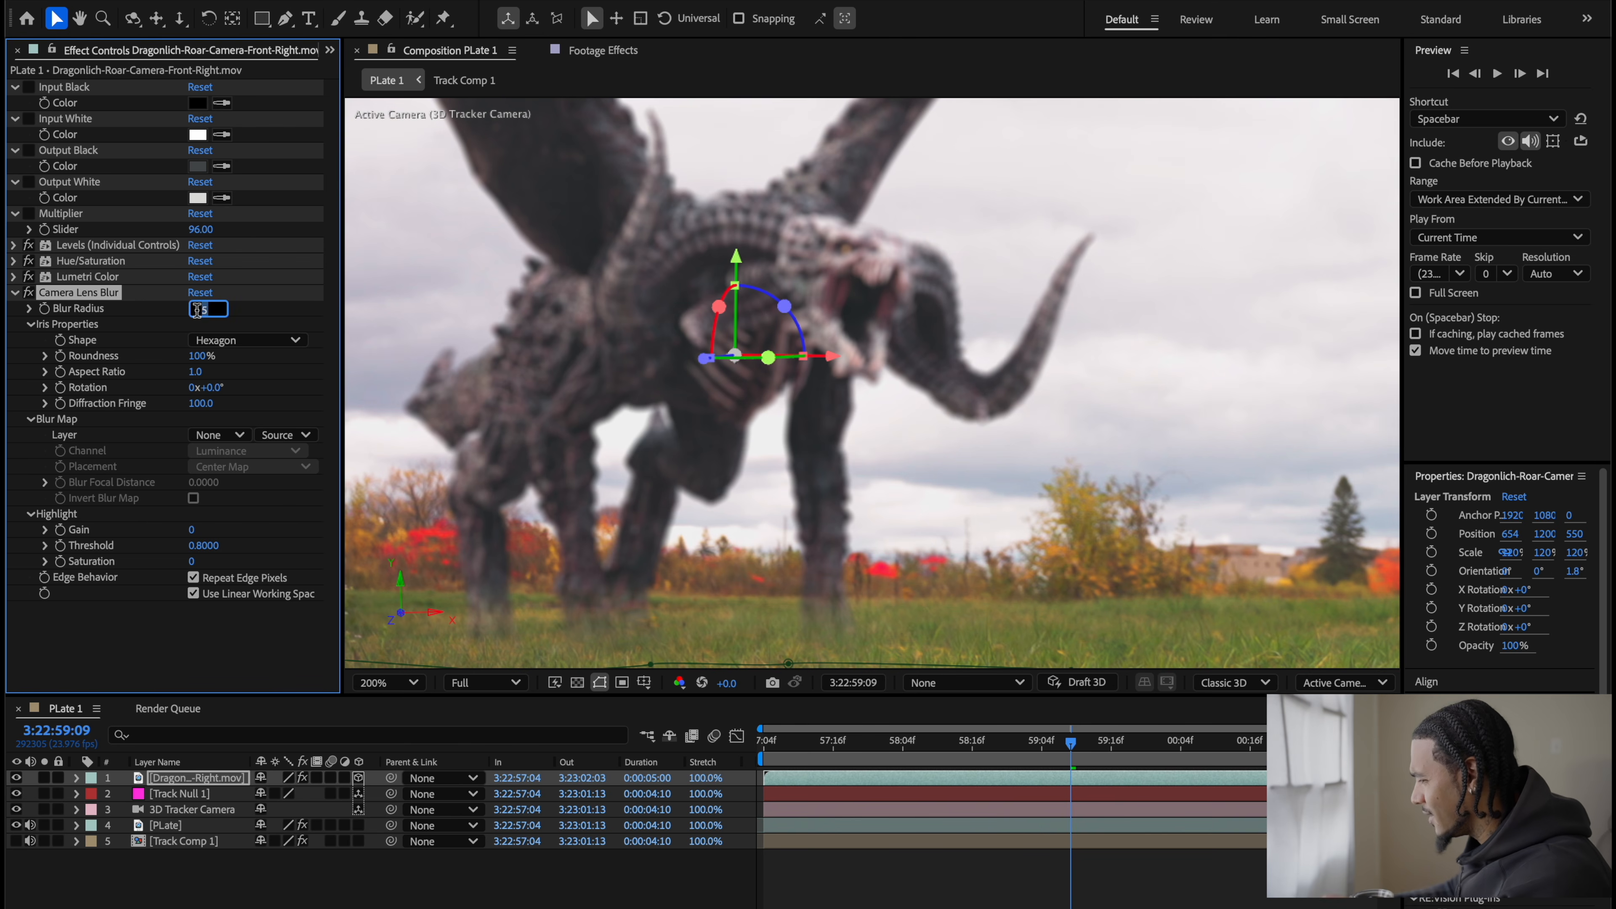
type("2")
key("Return")
scroll(1076, 505, "down", 2)
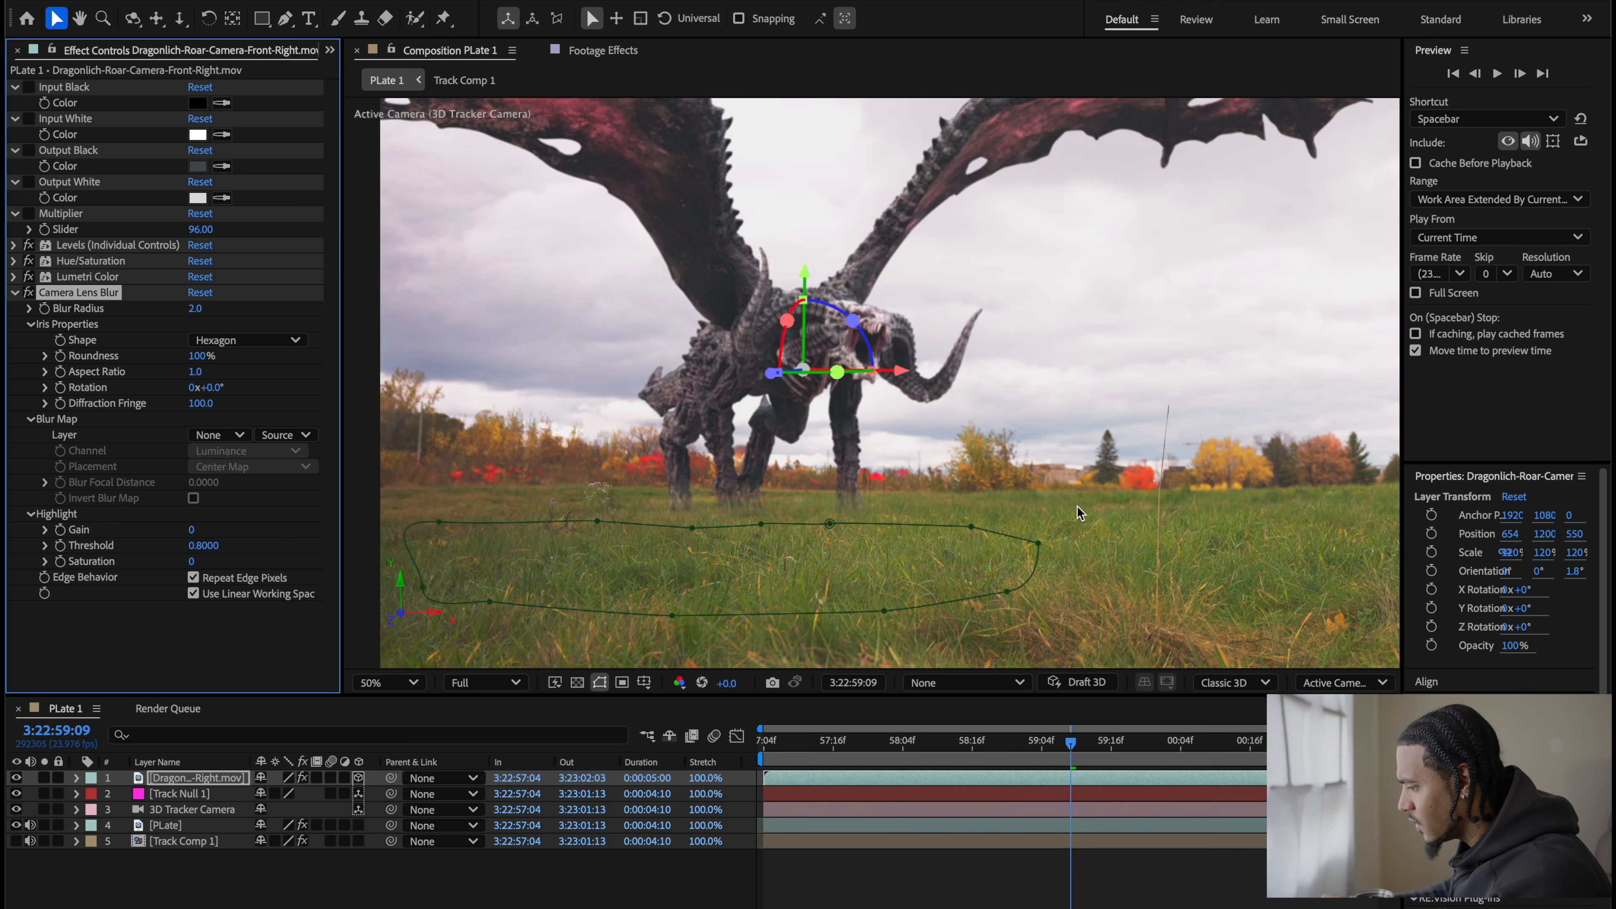
left_click_drag(1196, 545, 977, 531)
left_click(955, 755)
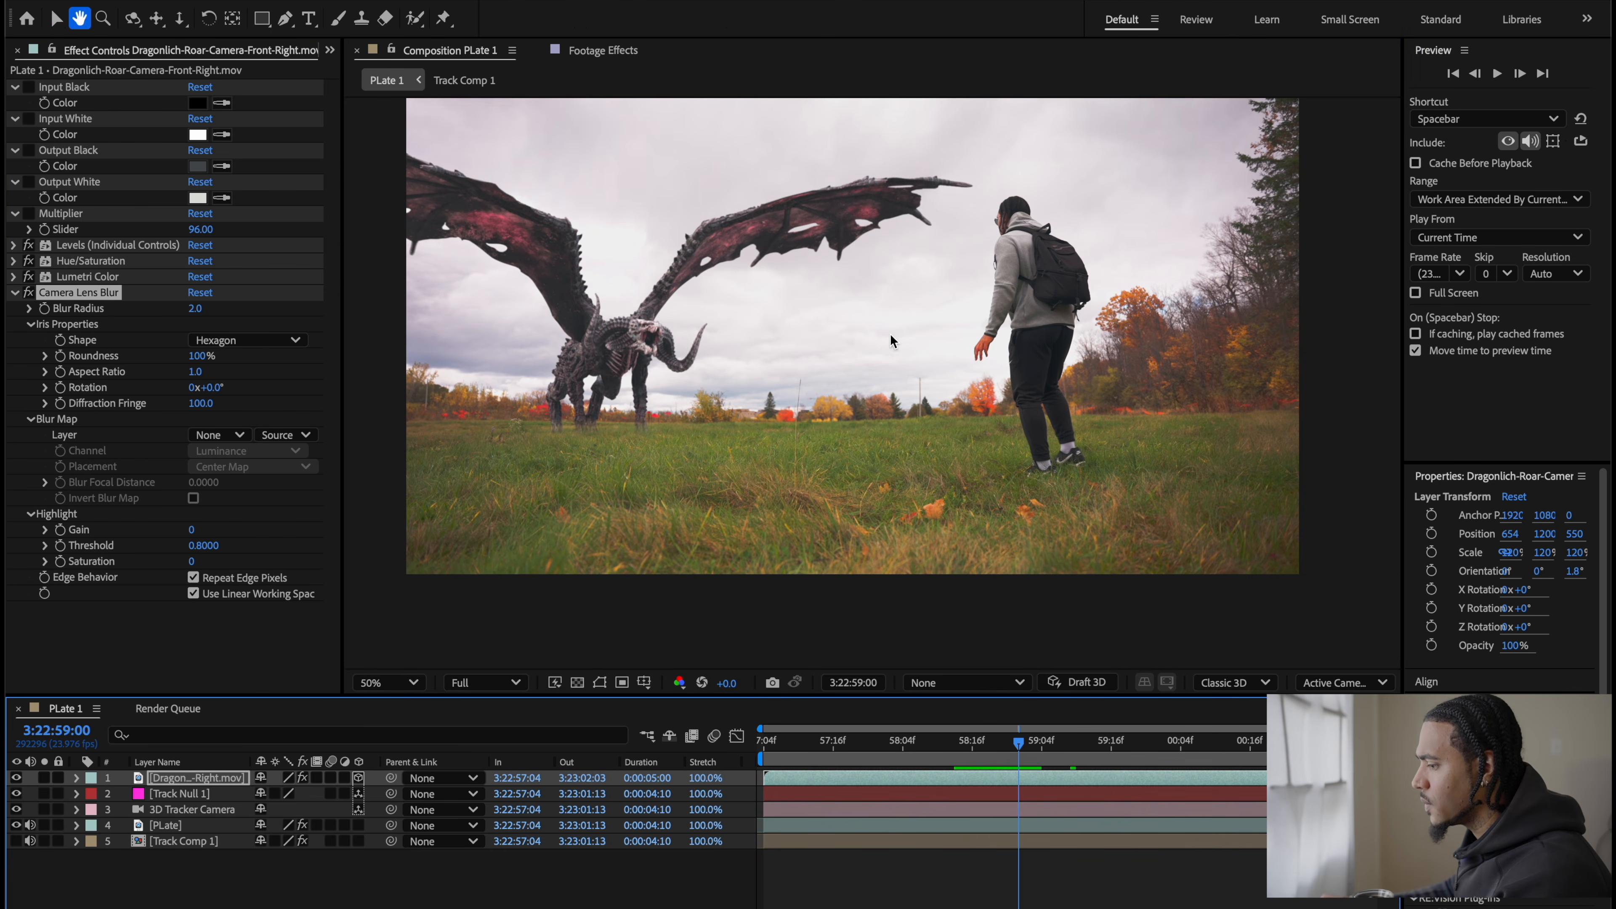
key("space")
scroll(889, 333, "down", 2)
scroll(865, 365, "up", 2)
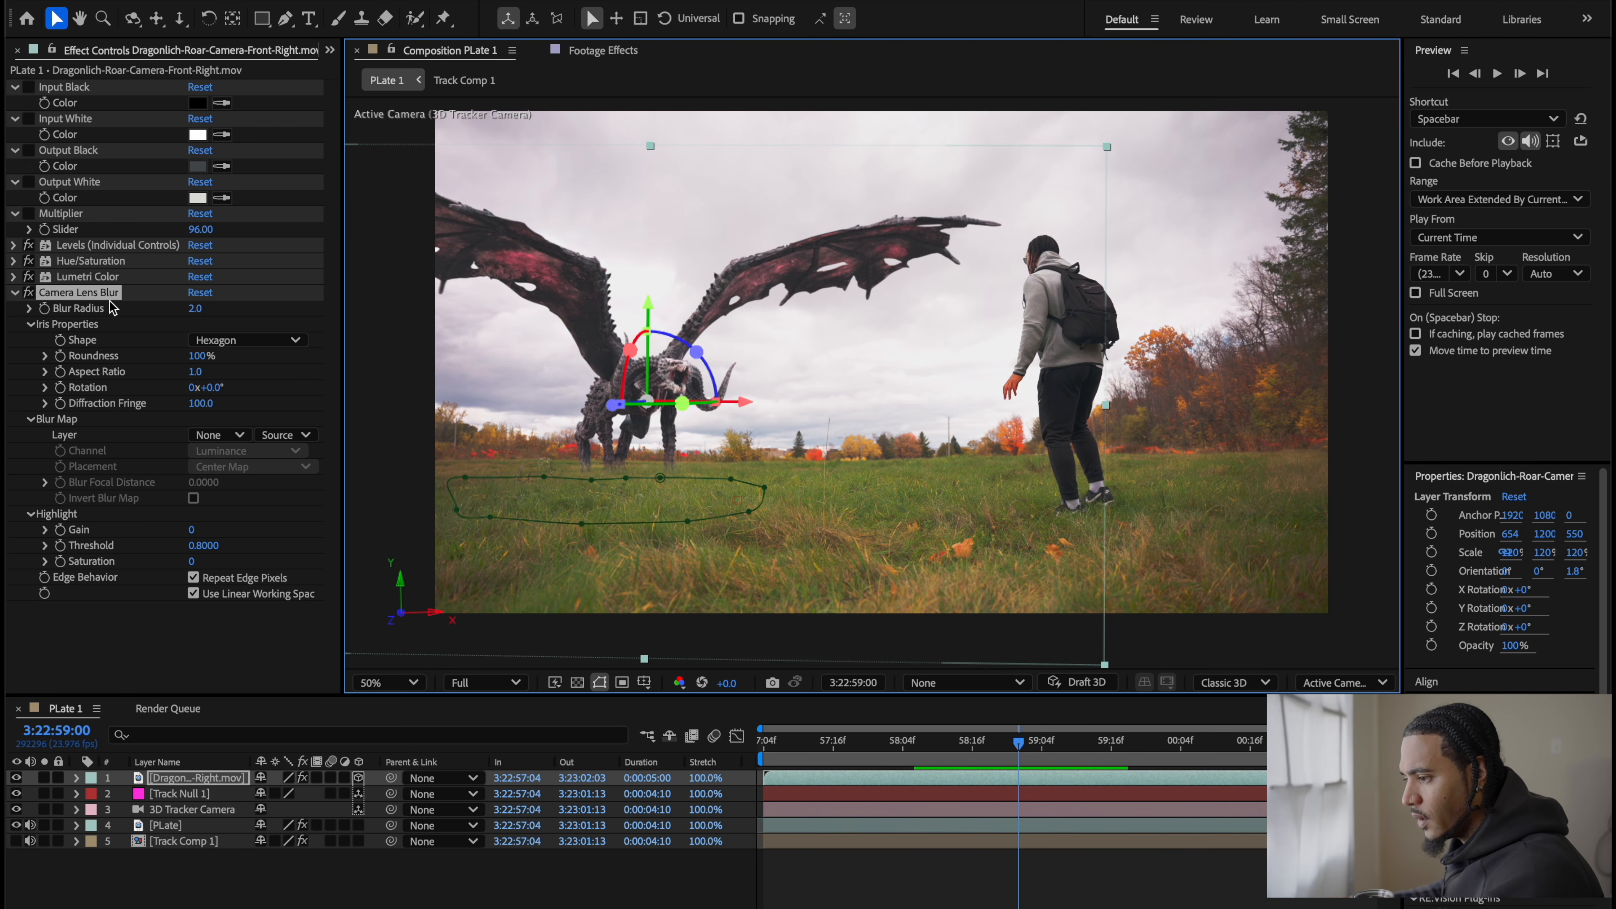
left_click(15, 292)
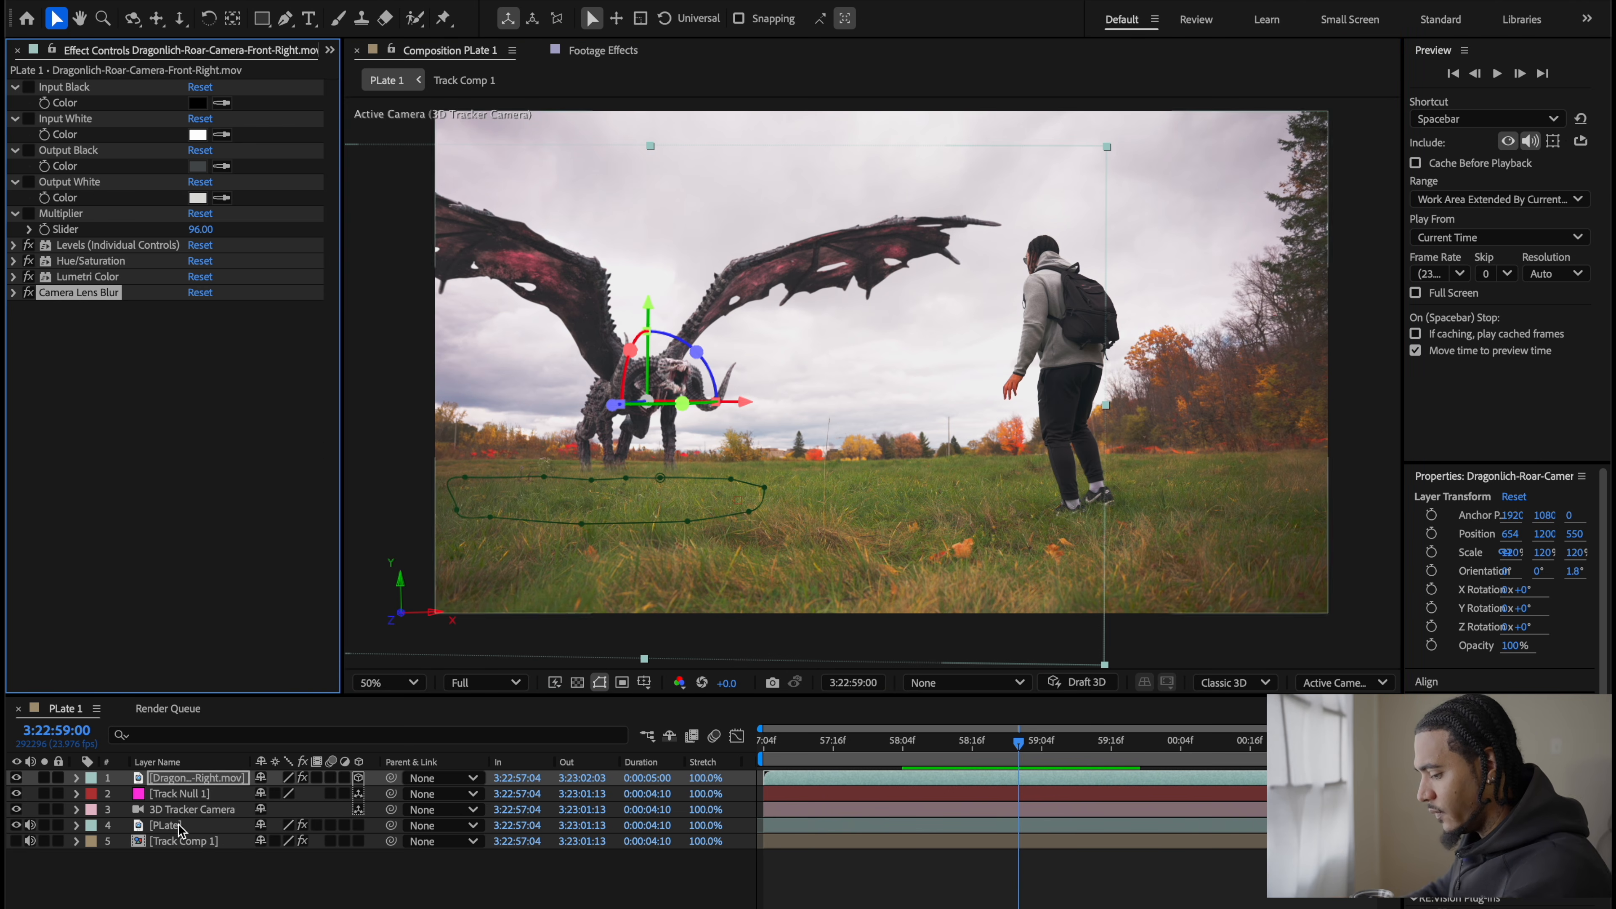
Step: Apply Hue/Saturation to the PLate layer and set its Channel Control to Yellows
left_click(183, 839)
left_click(183, 826)
key("ctrl+space")
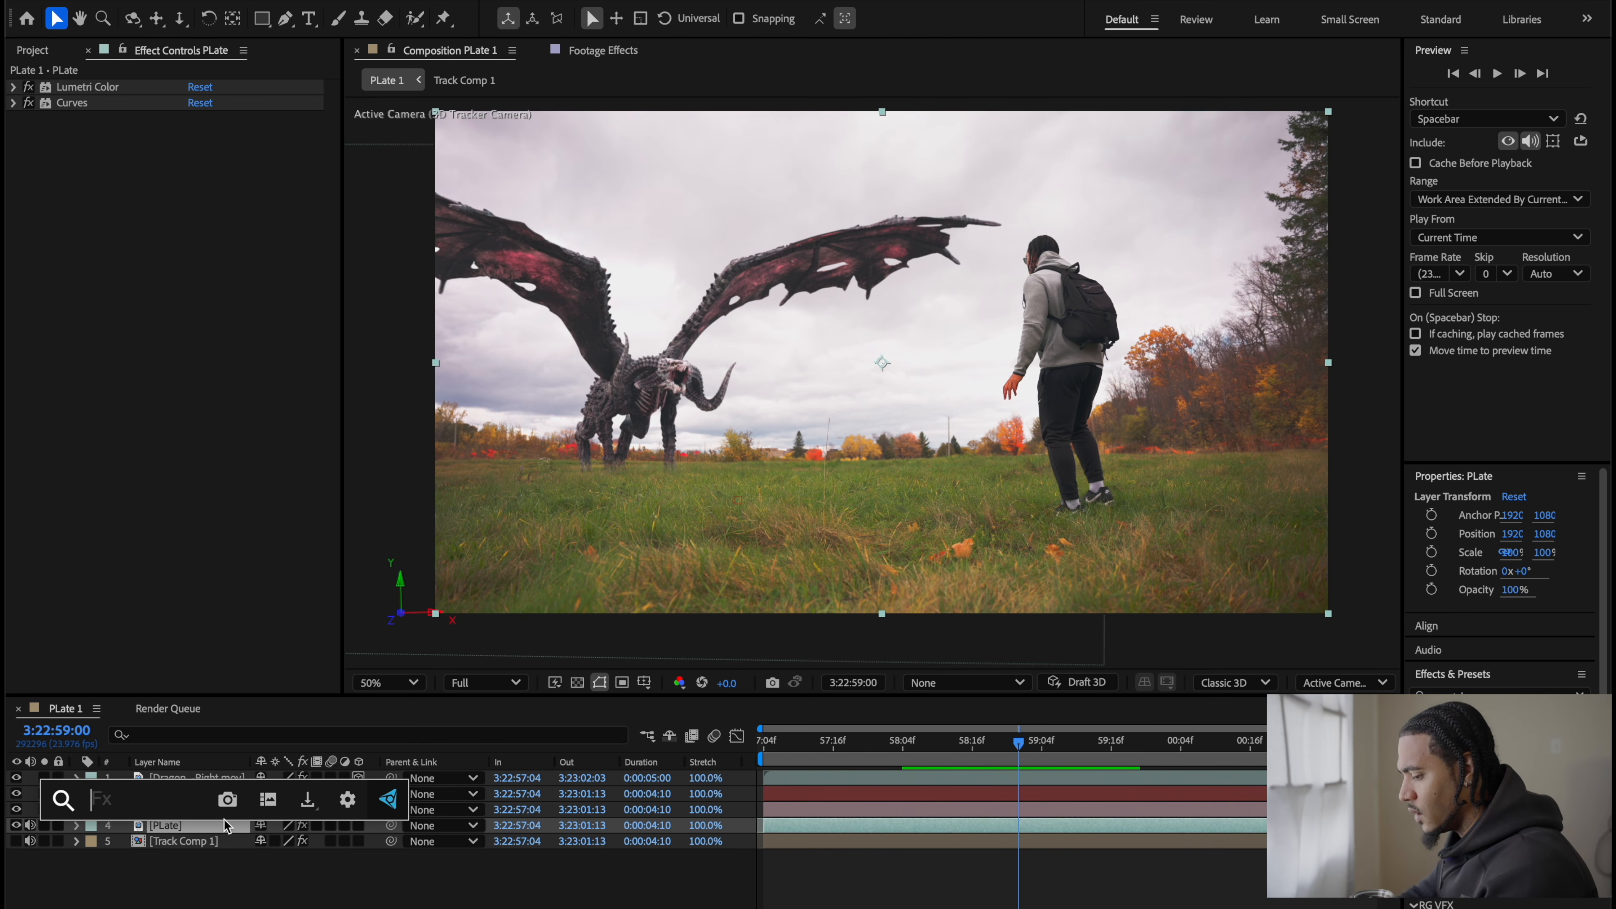
type("hue")
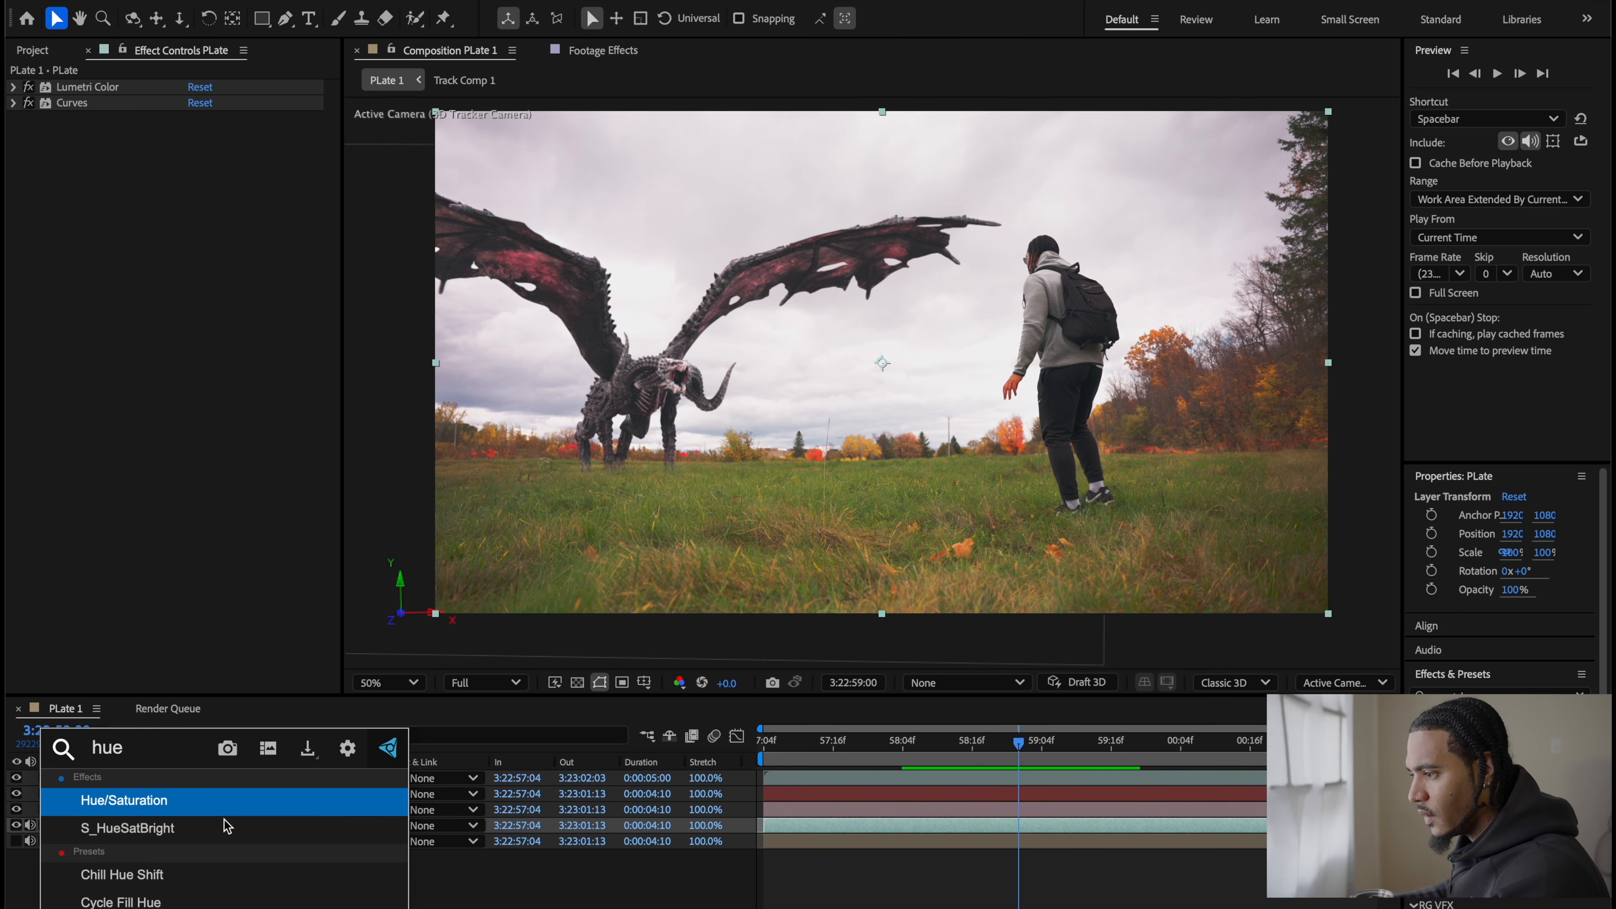
left_click(229, 808)
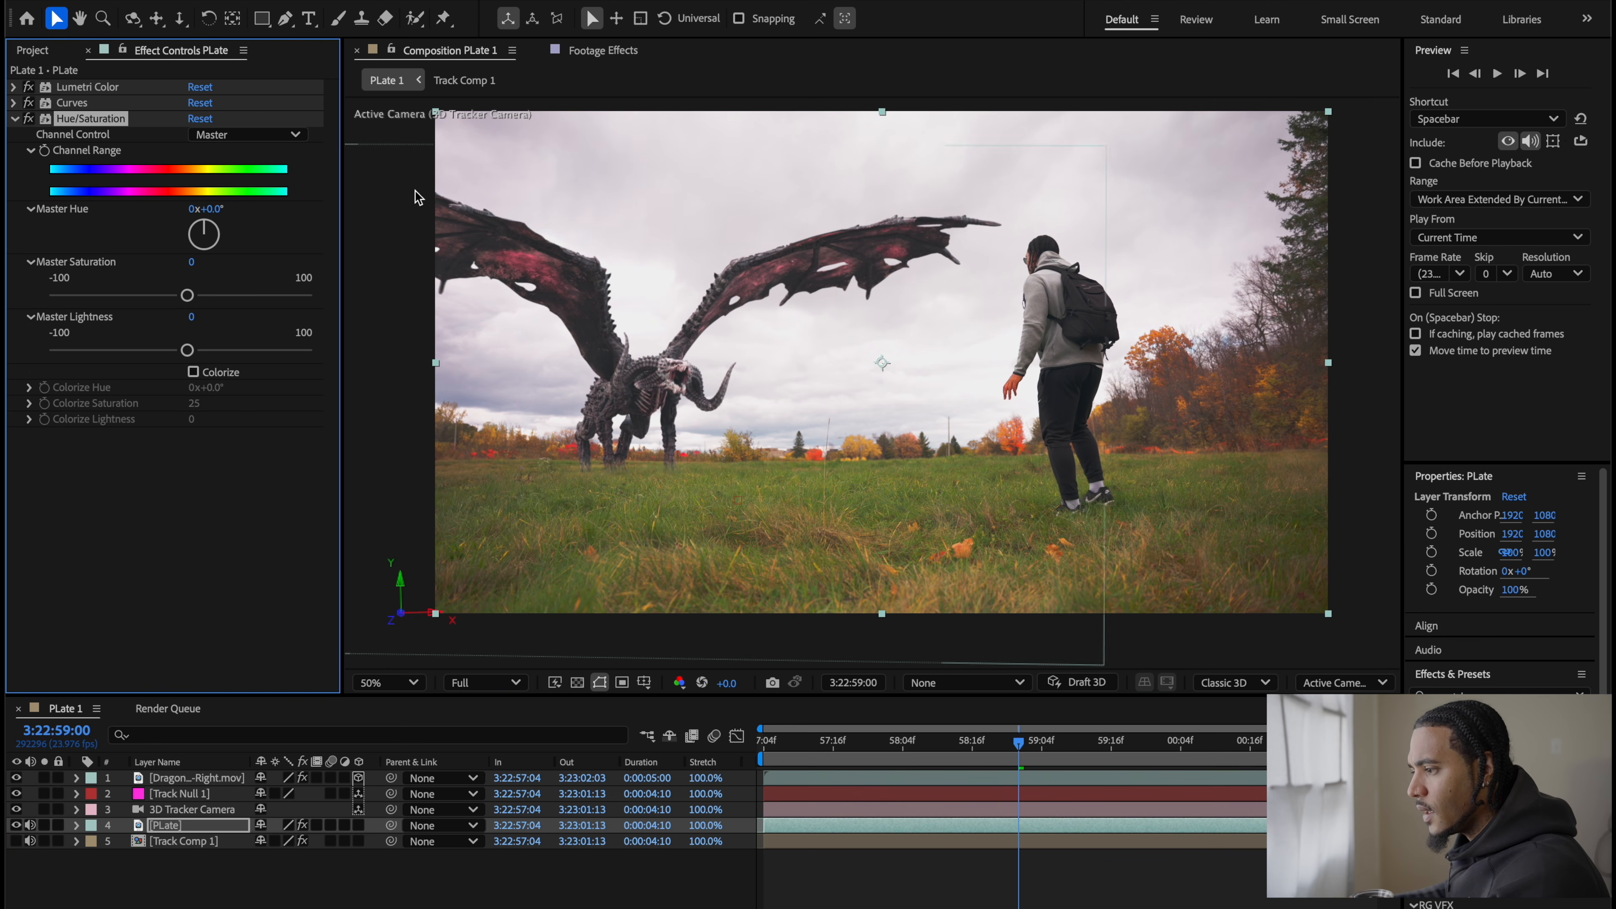
left_click(266, 136)
left_click(260, 198)
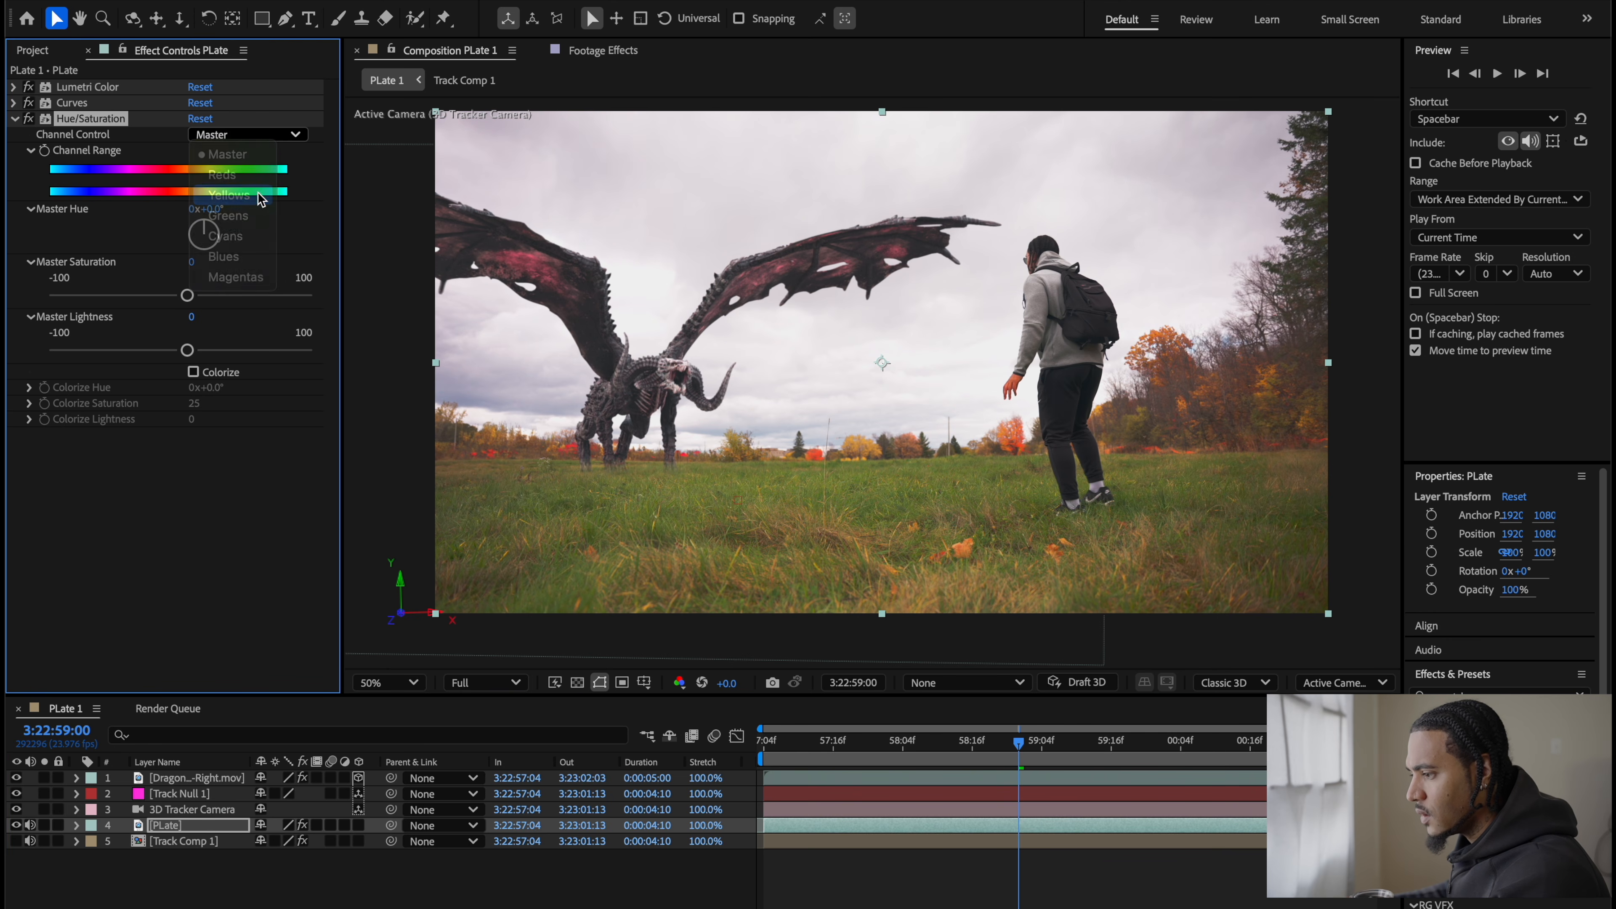
Step: Set the PLate's Yellow Hue to -17° and its Reds to a hue of +6° and a saturation of -48
left_click_drag(208, 226, 202, 231)
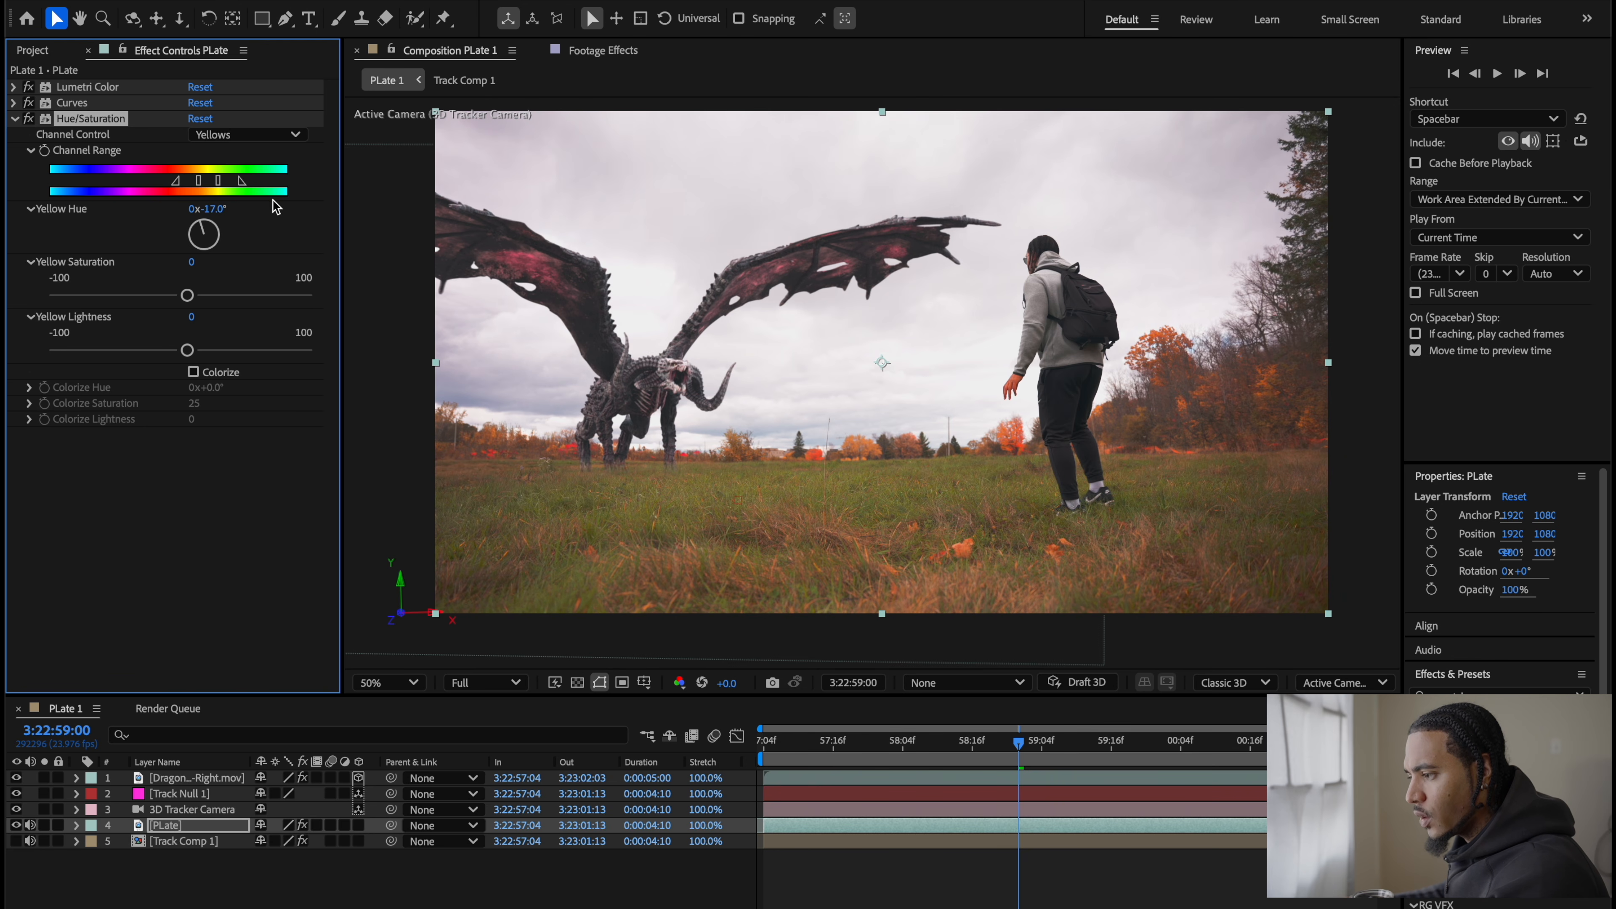
left_click(223, 135)
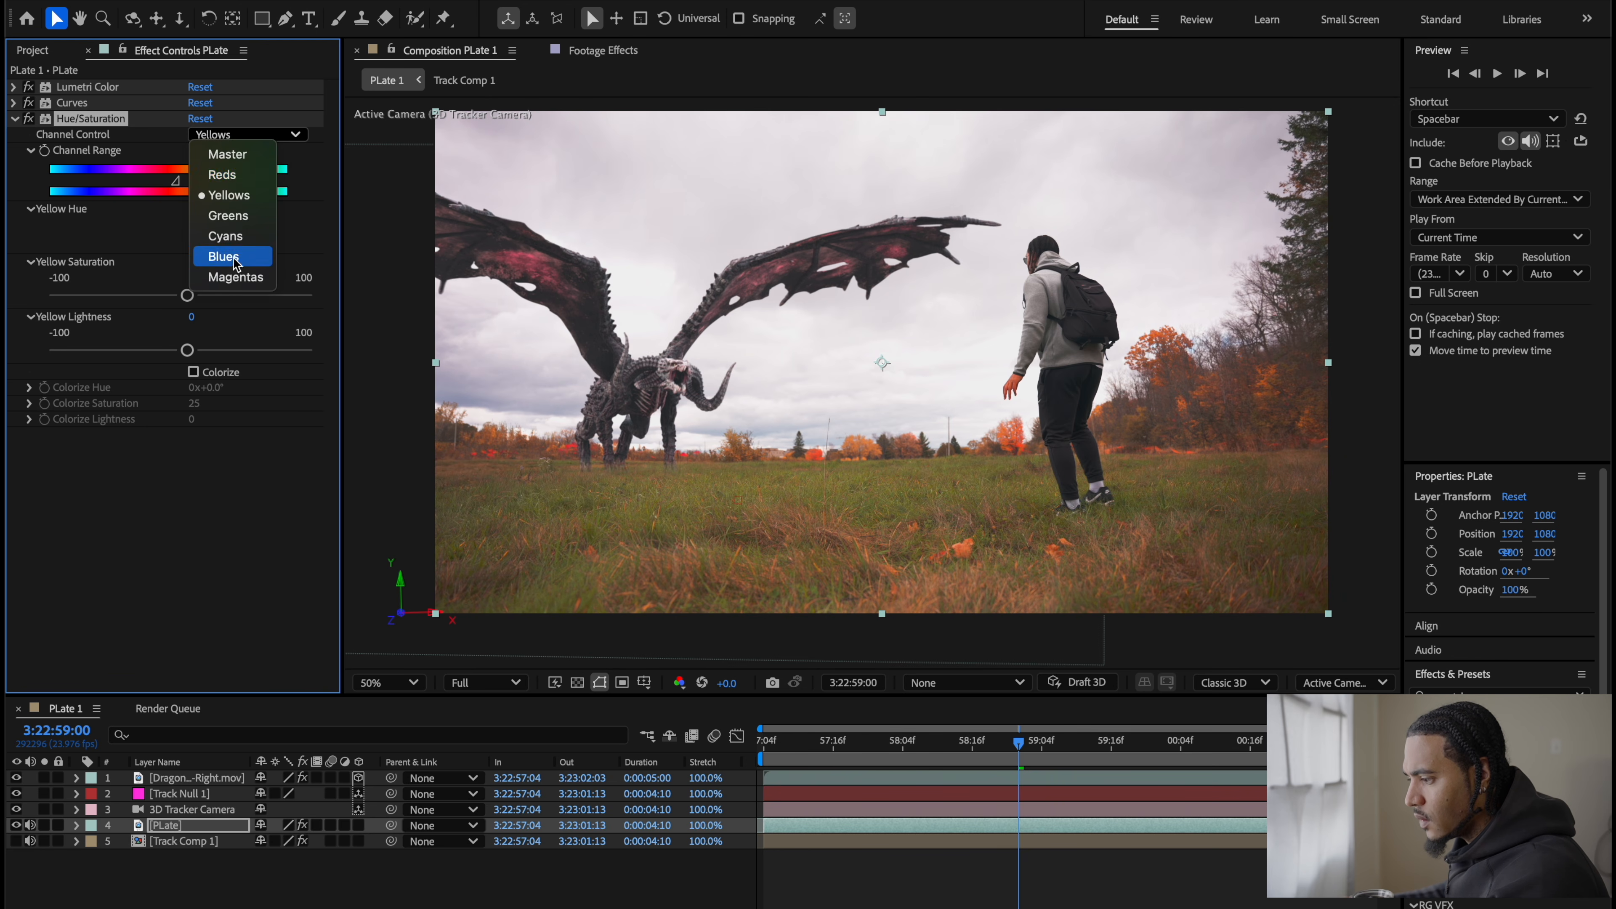
left_click(227, 175)
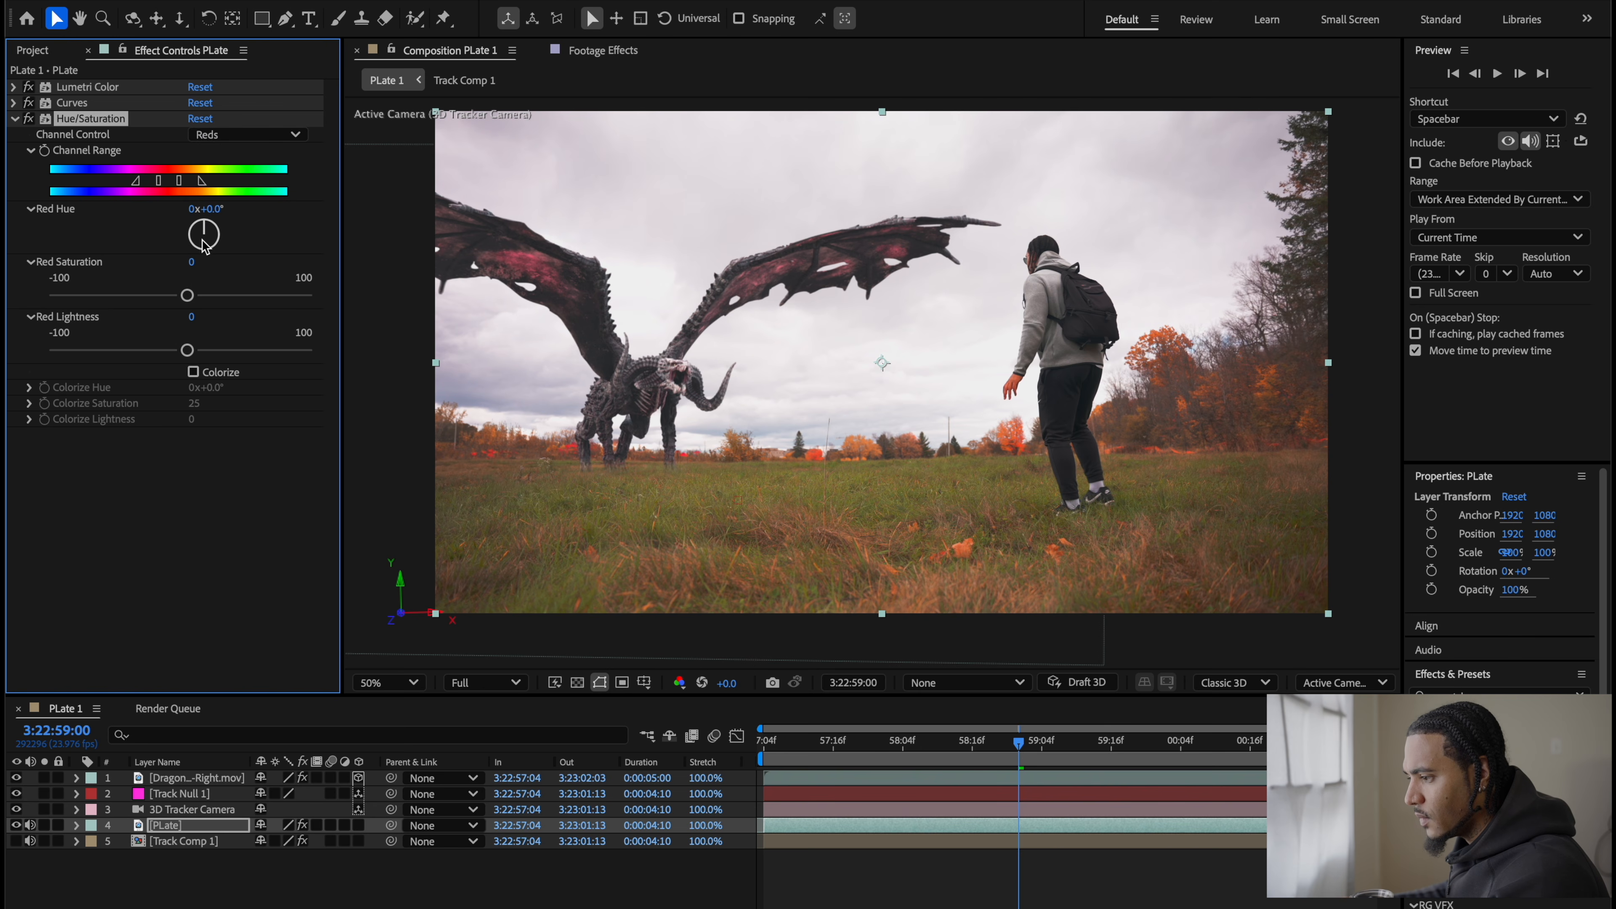
left_click_drag(187, 294, 125, 304)
left_click_drag(205, 230, 206, 227)
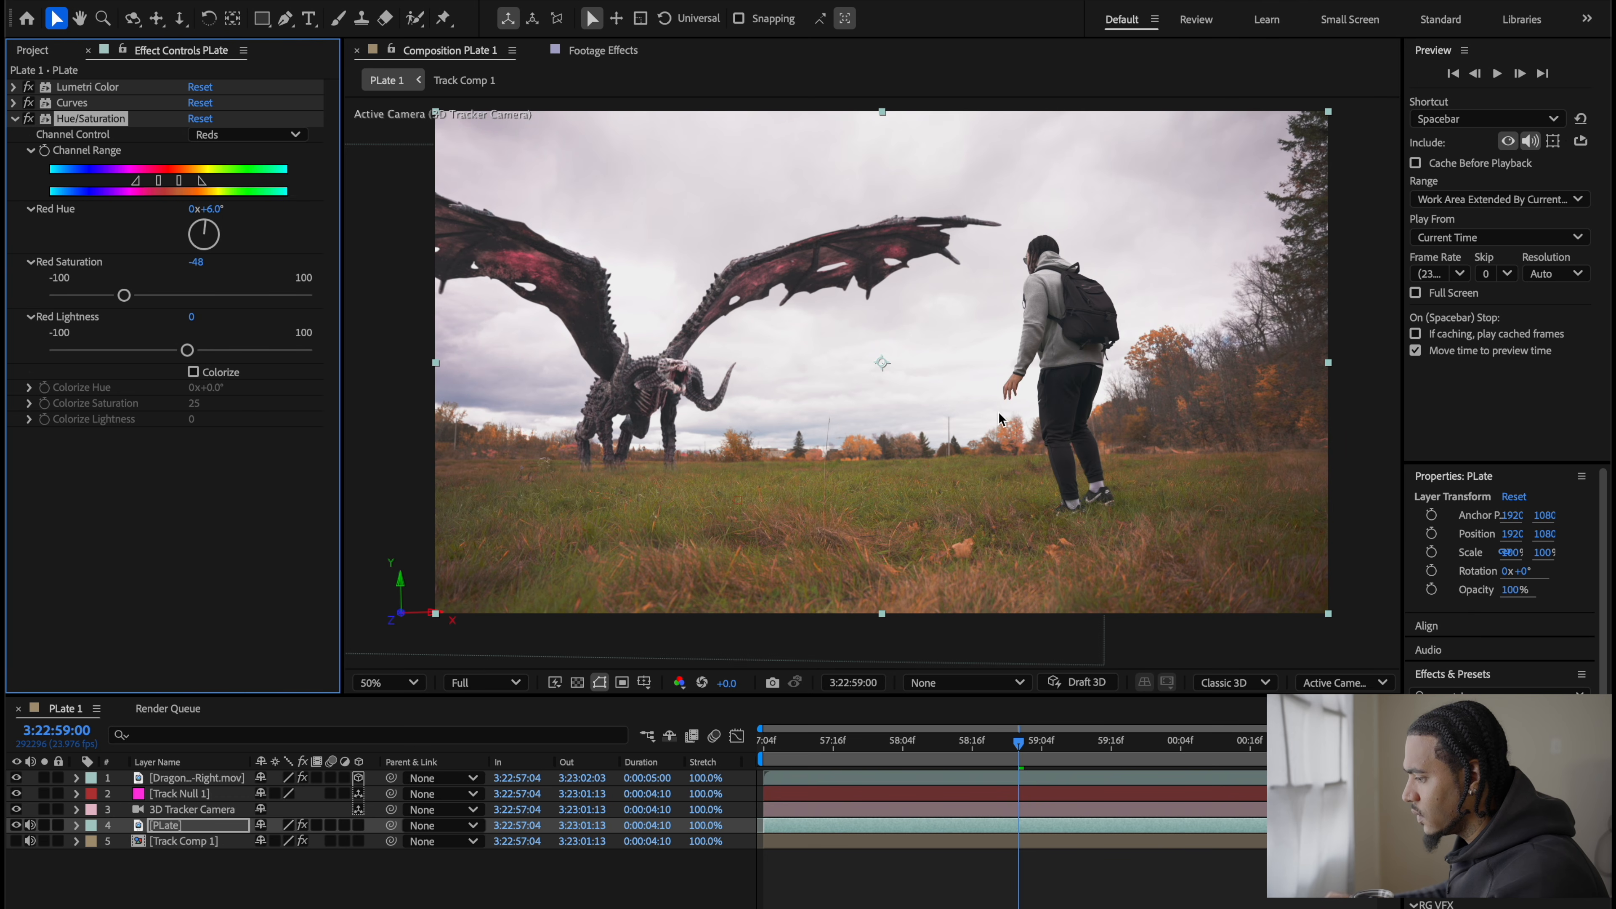
Step: Set the PLate's Yellow Saturation to -27 in its Hue/Saturation effect
scroll(961, 419, "down", 1)
scroll(963, 418, "up", 2)
key("space")
left_click_drag(1157, 450, 1057, 394)
scroll(1018, 428, "down", 2)
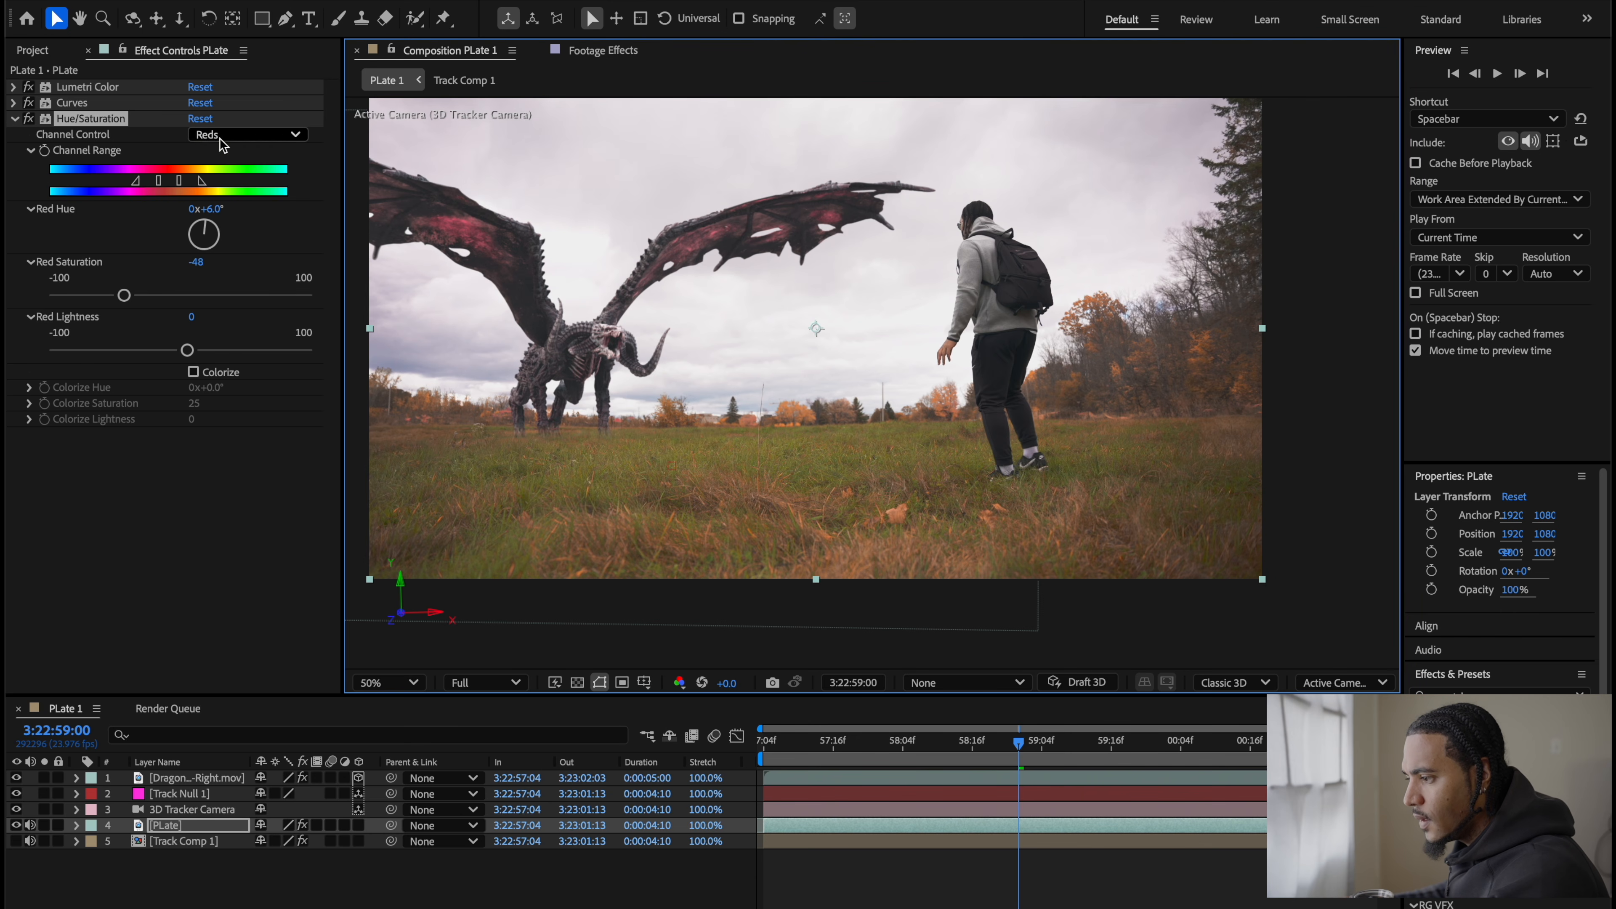
left_click(232, 136)
left_click(227, 195)
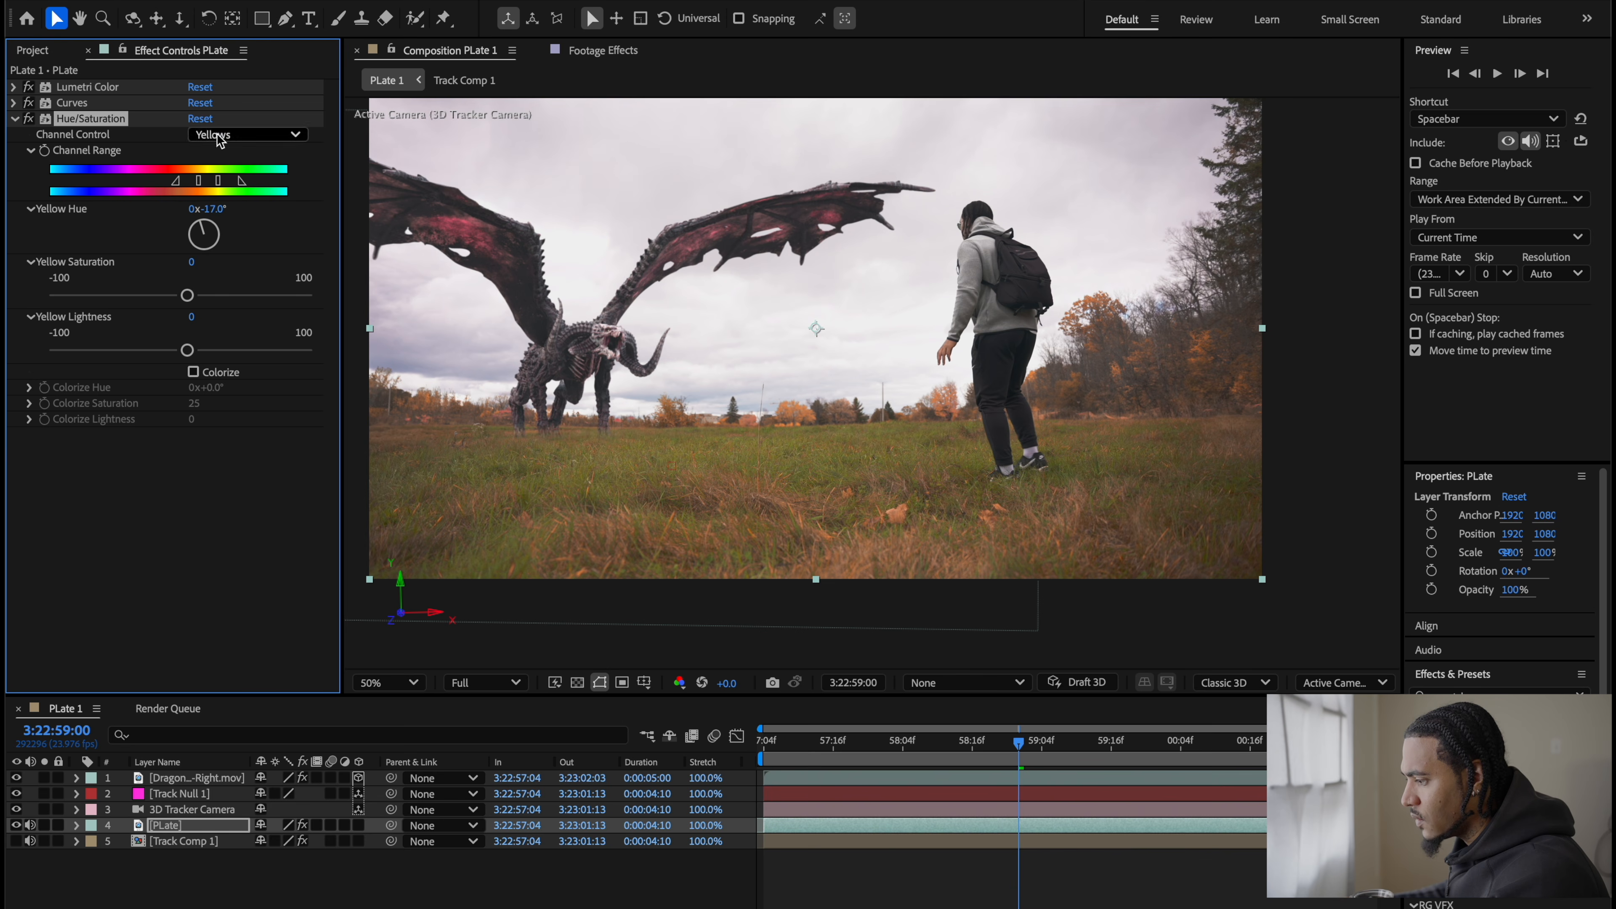
left_click_drag(193, 295, 148, 309)
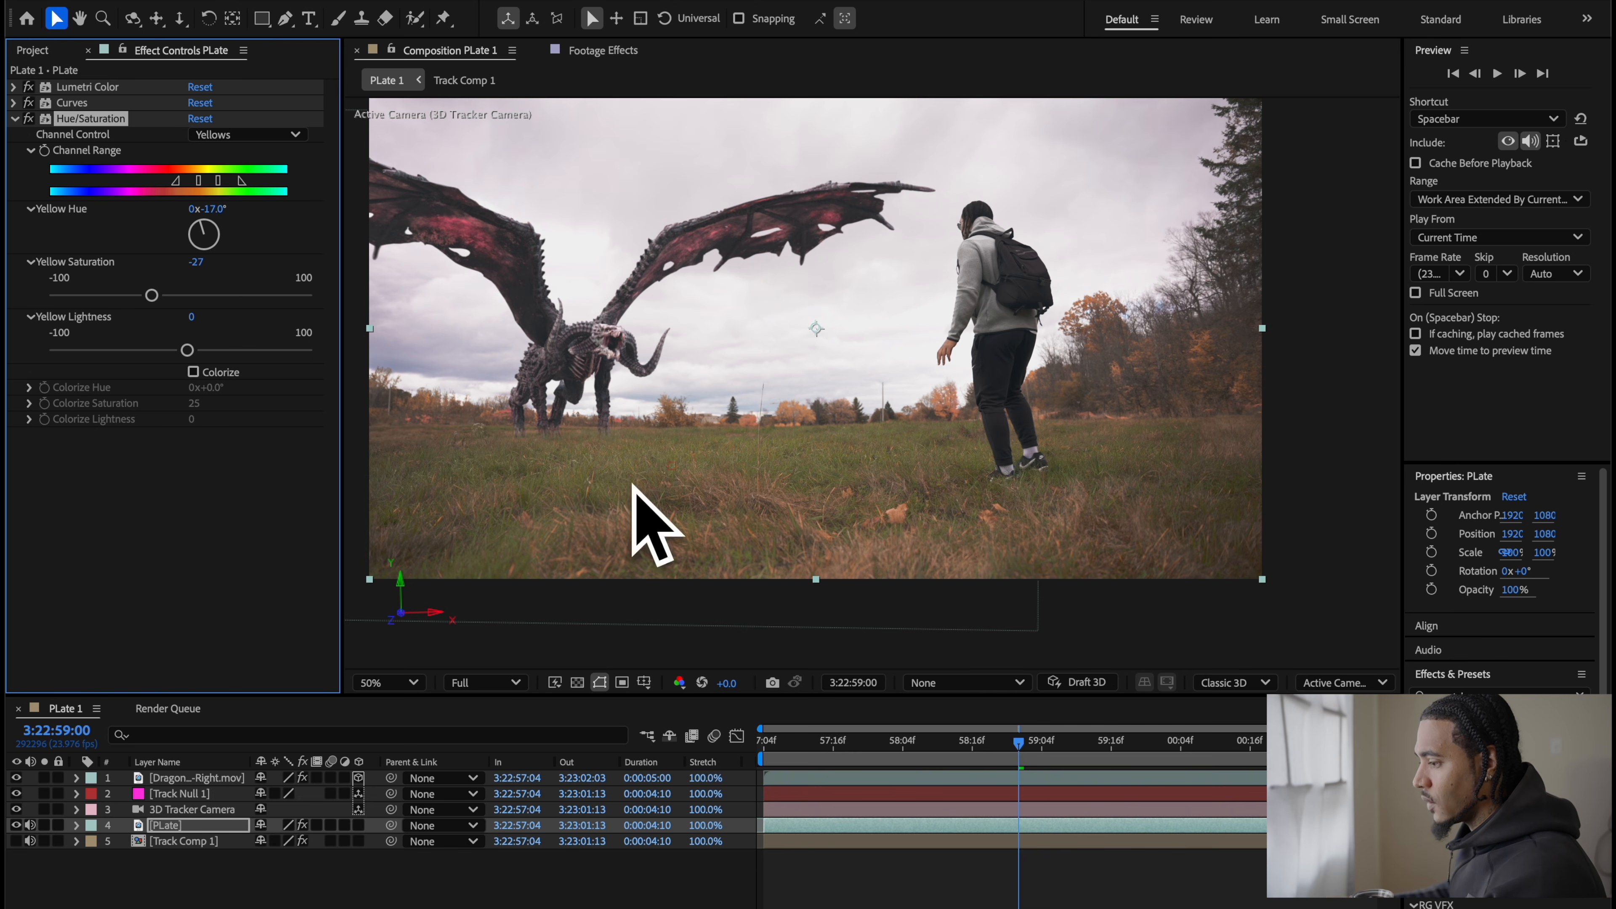
Step: Preview the shot, and set the Reds in the Dragonlich layer's Hue/Saturation to a saturation of -13 and a lightness of -26
left_click(928, 760)
key("space")
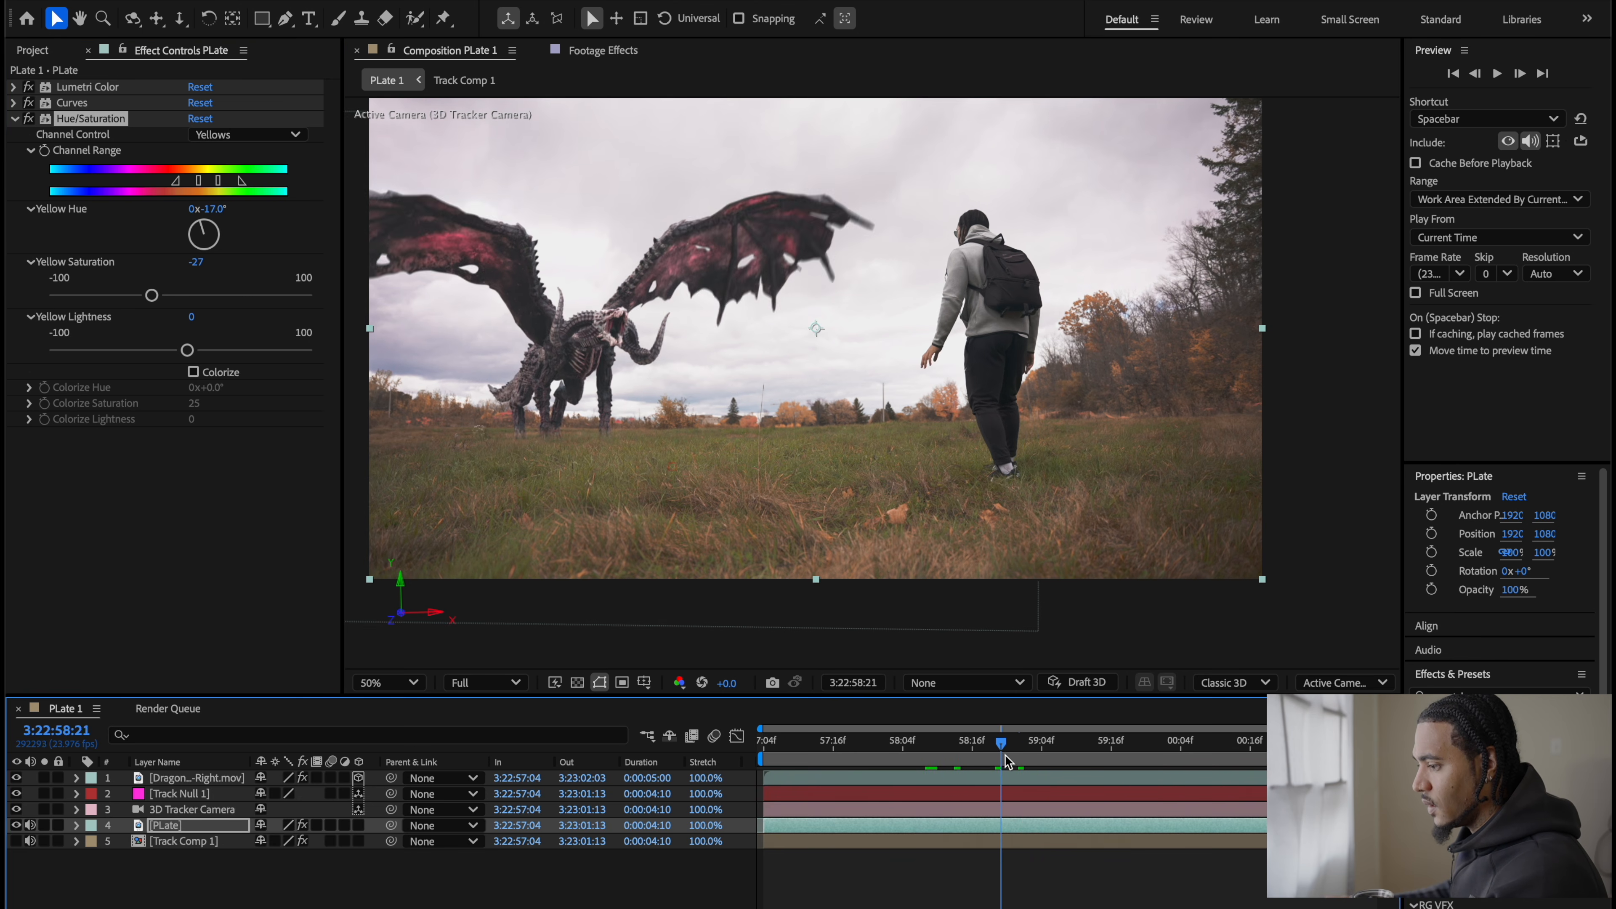
scroll(722, 368, "up", 3)
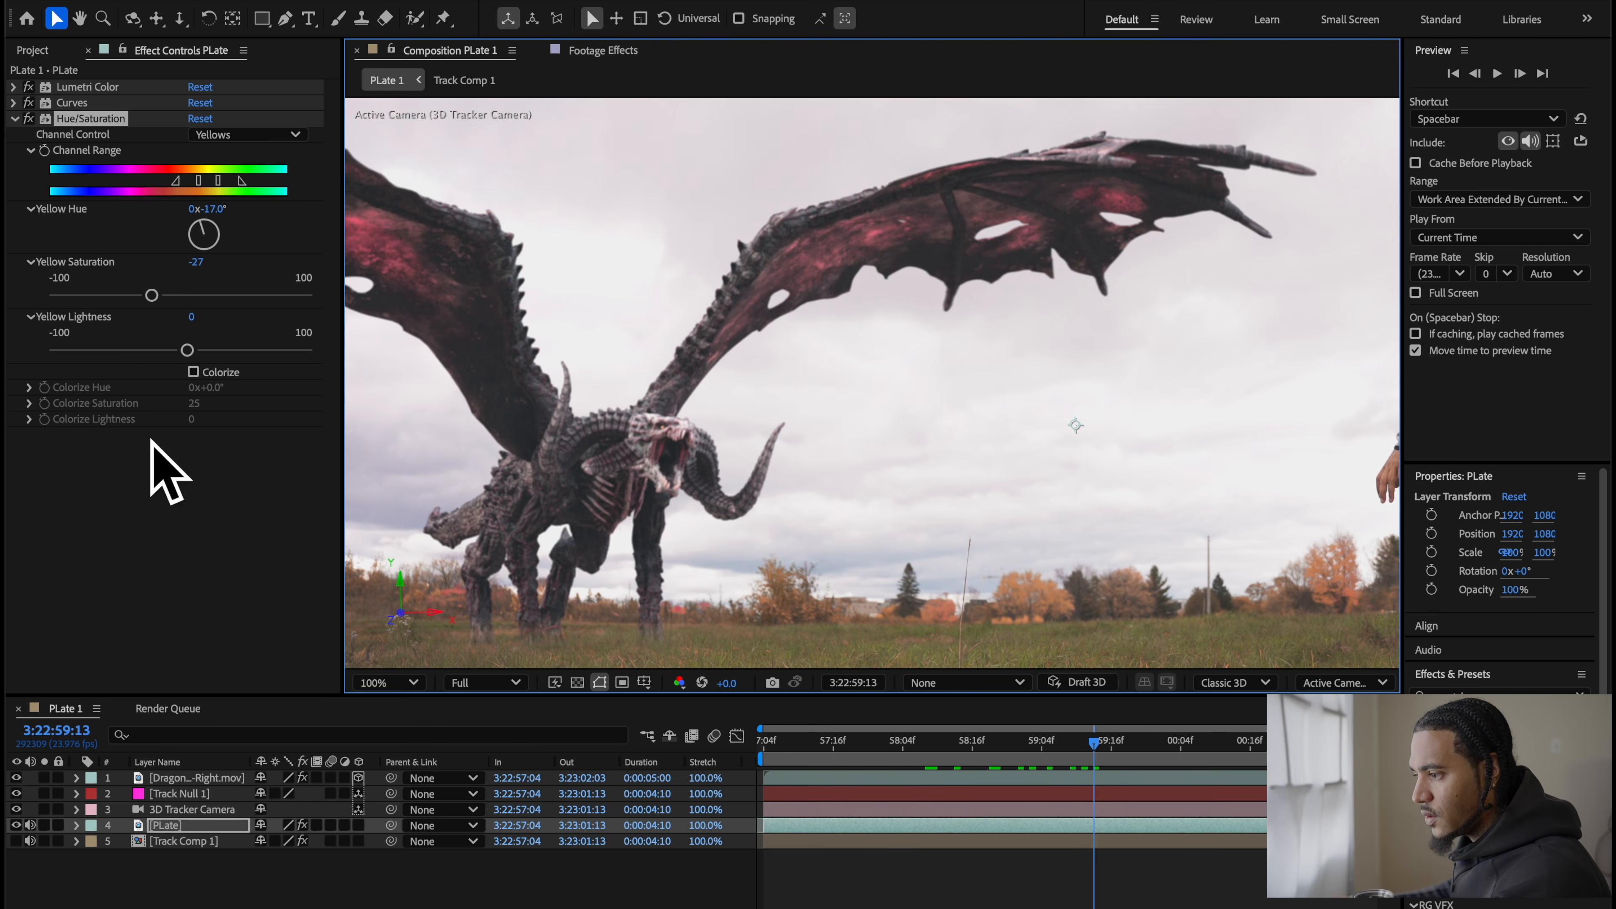
left_click(207, 777)
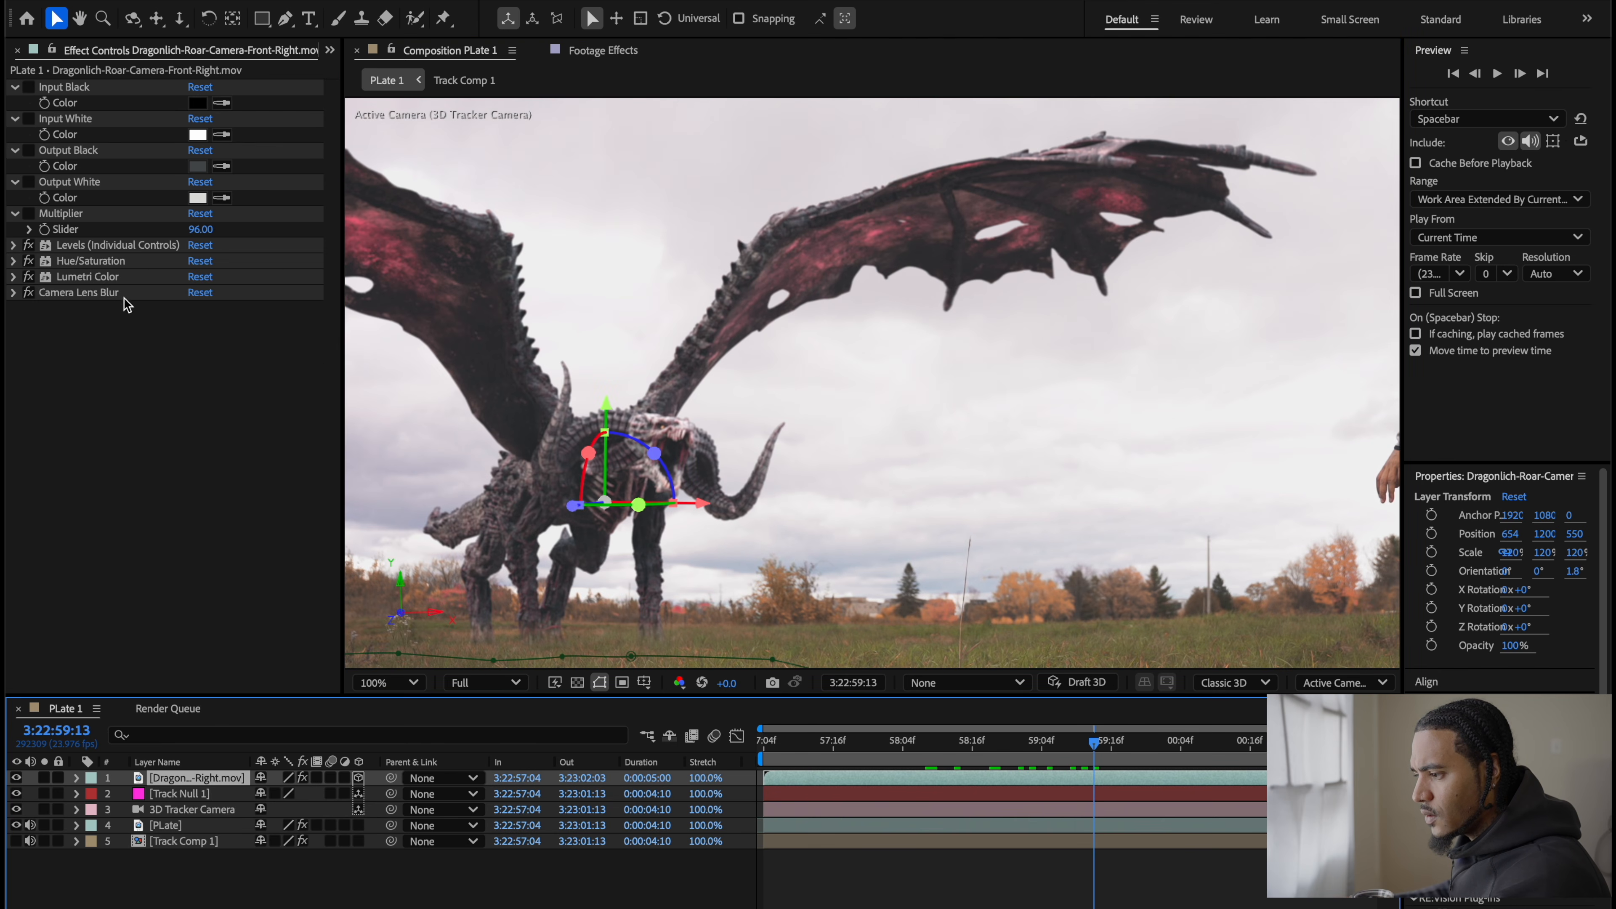
left_click(14, 261)
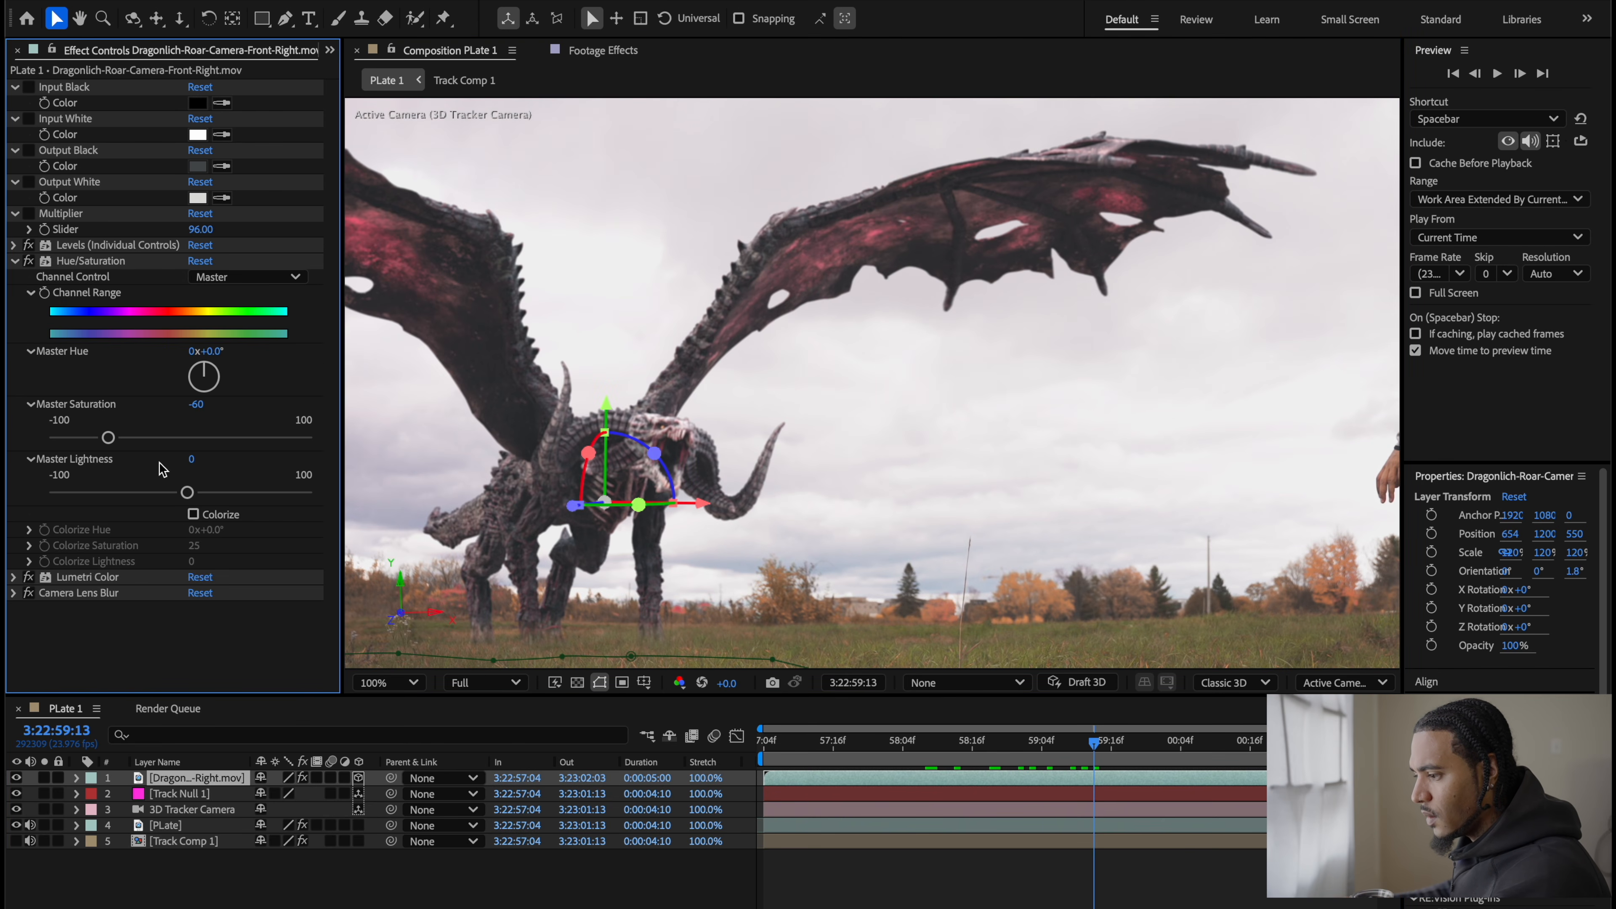
left_click_drag(189, 497, 187, 492)
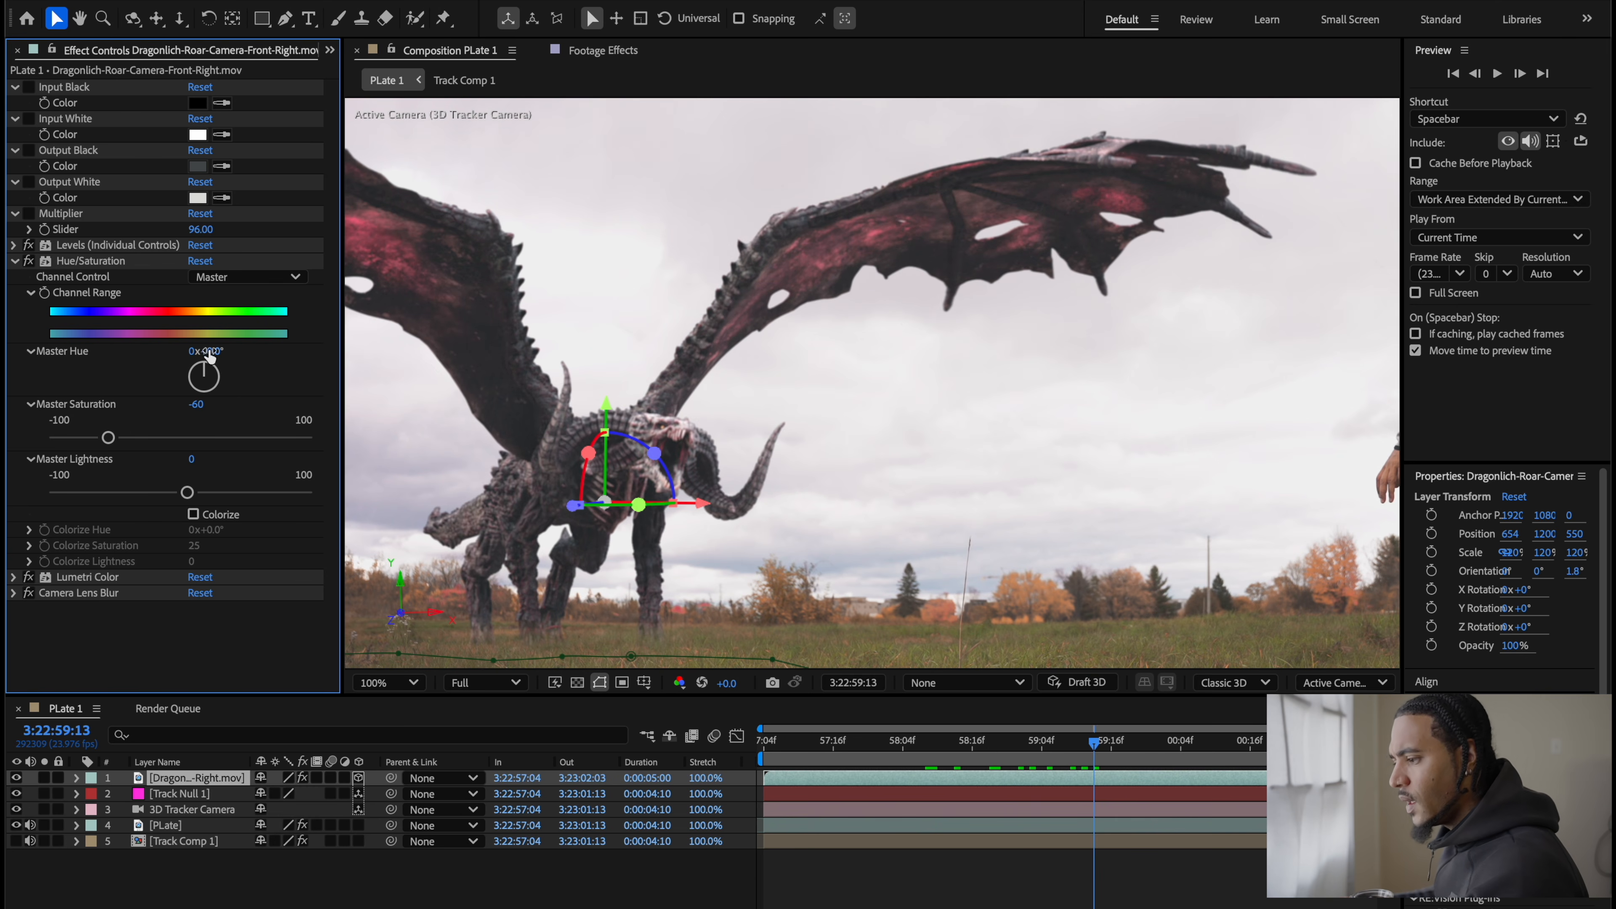
left_click(228, 279)
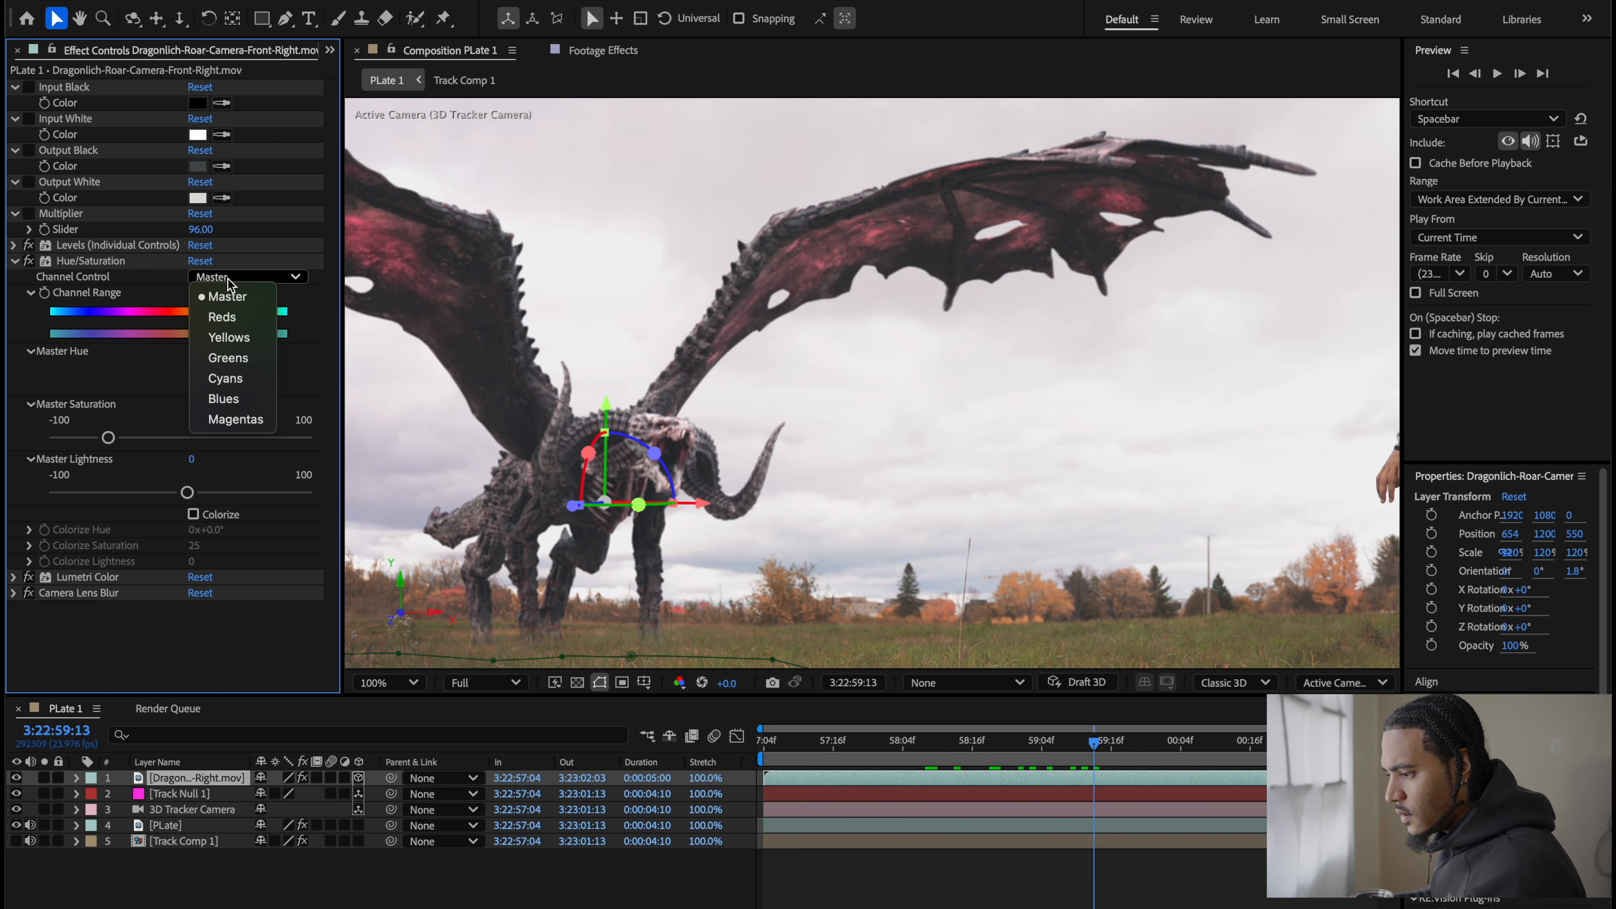
left_click(168, 471)
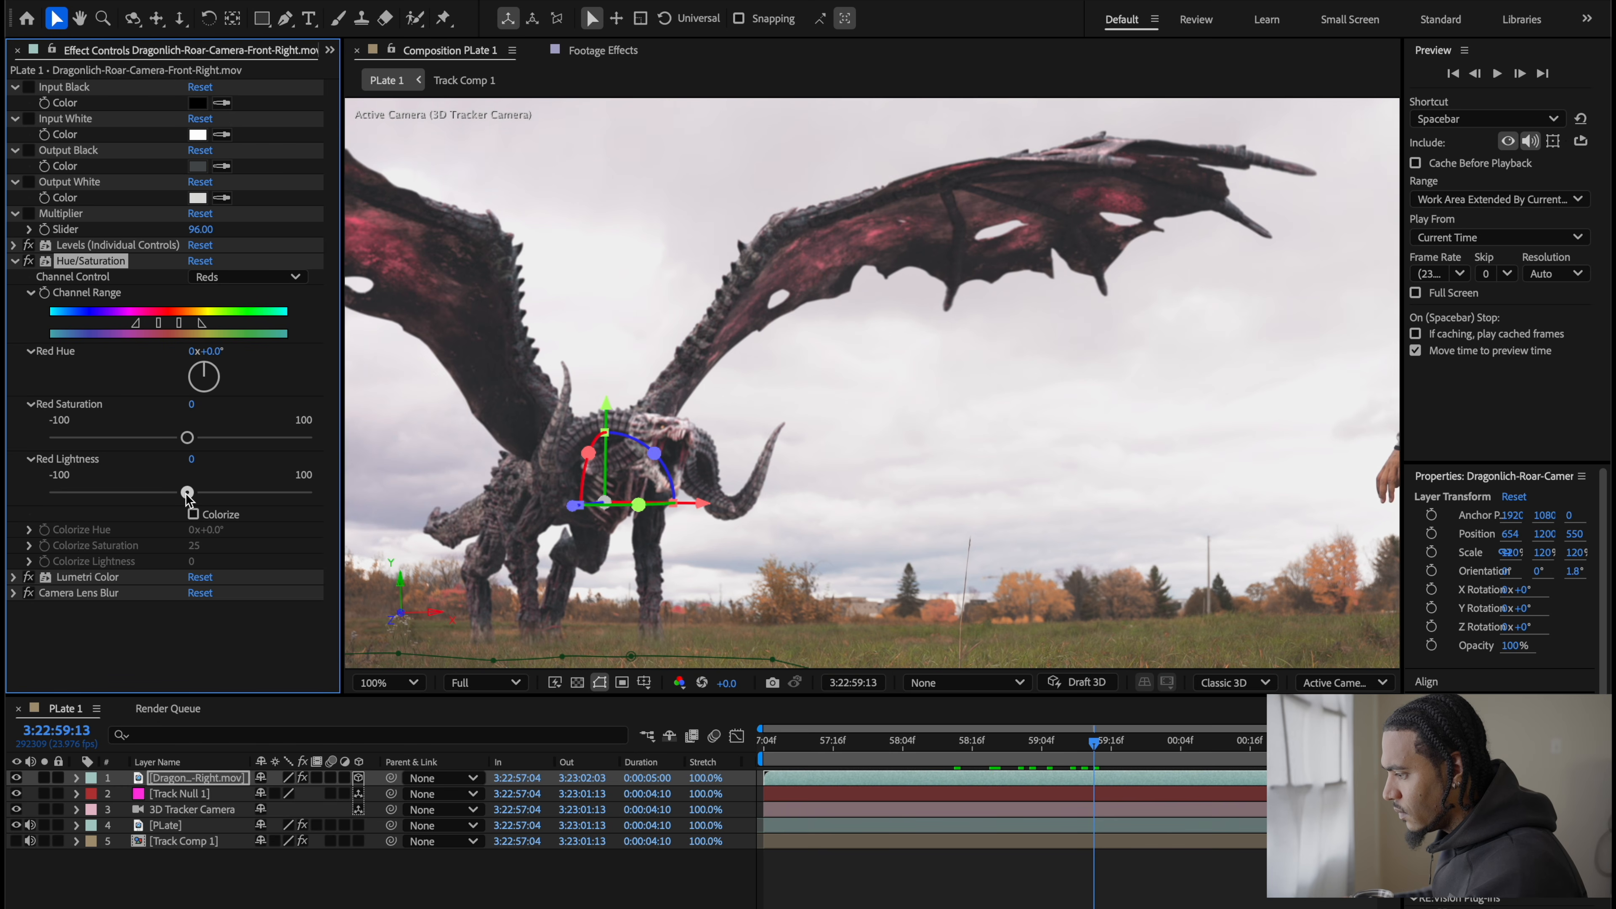
left_click_drag(187, 497, 148, 496)
left_click_drag(187, 437, 163, 448)
Step: Create an adjustment layer at 3:22:59:17 and move it above the Dragonlich layer, first in the layer stack
scroll(1047, 411, "down", 4)
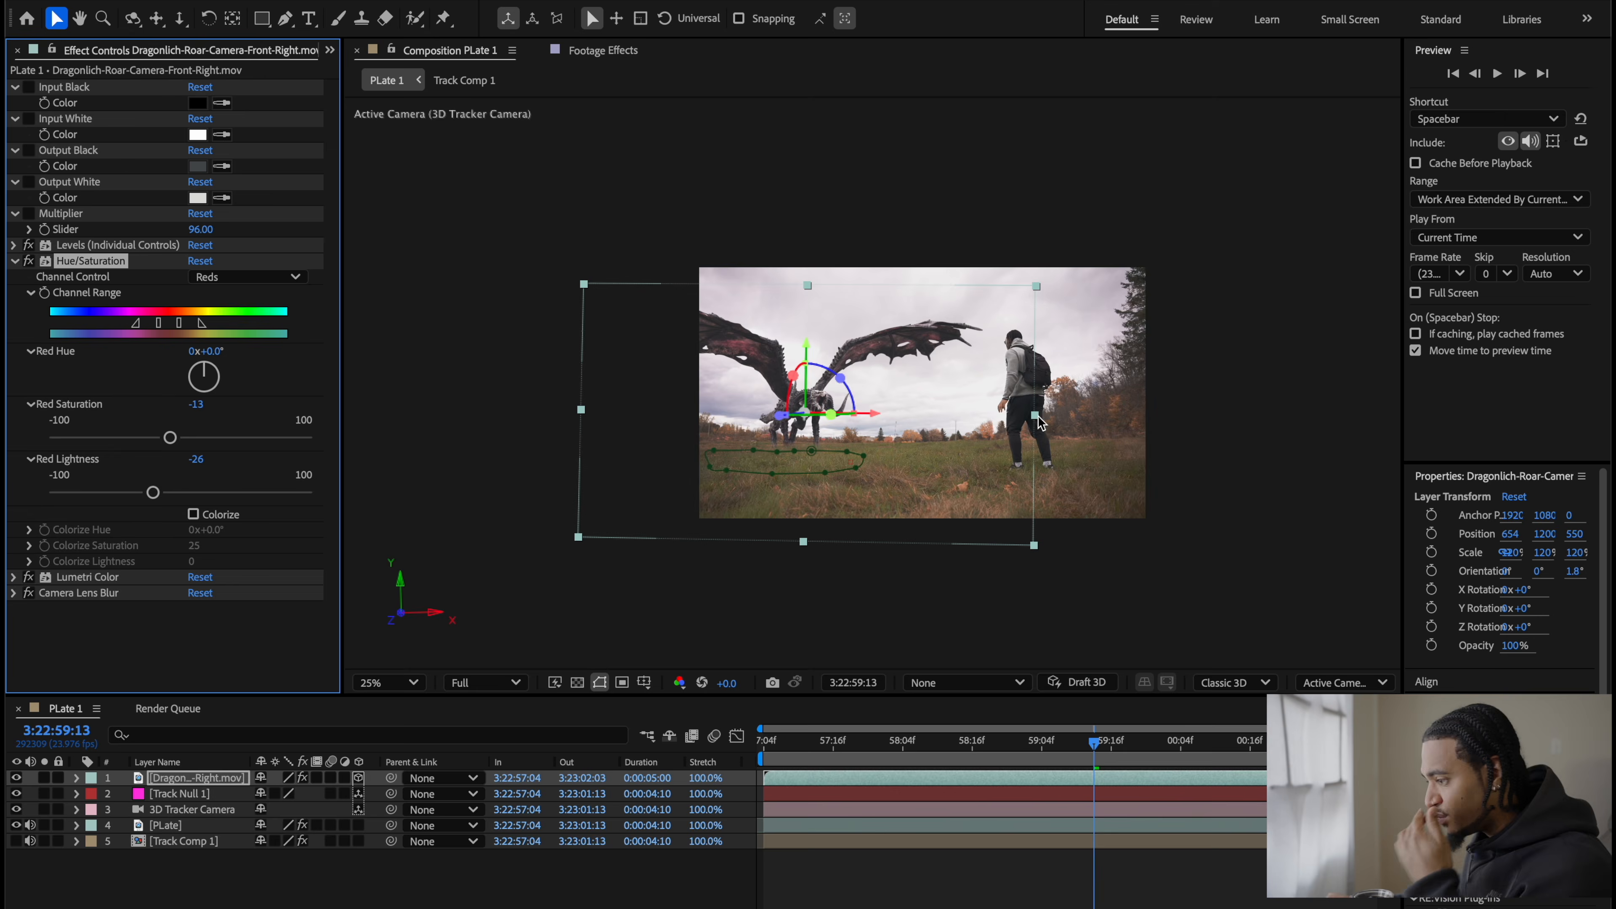
scroll(1082, 433, "up", 2)
left_click(1272, 469)
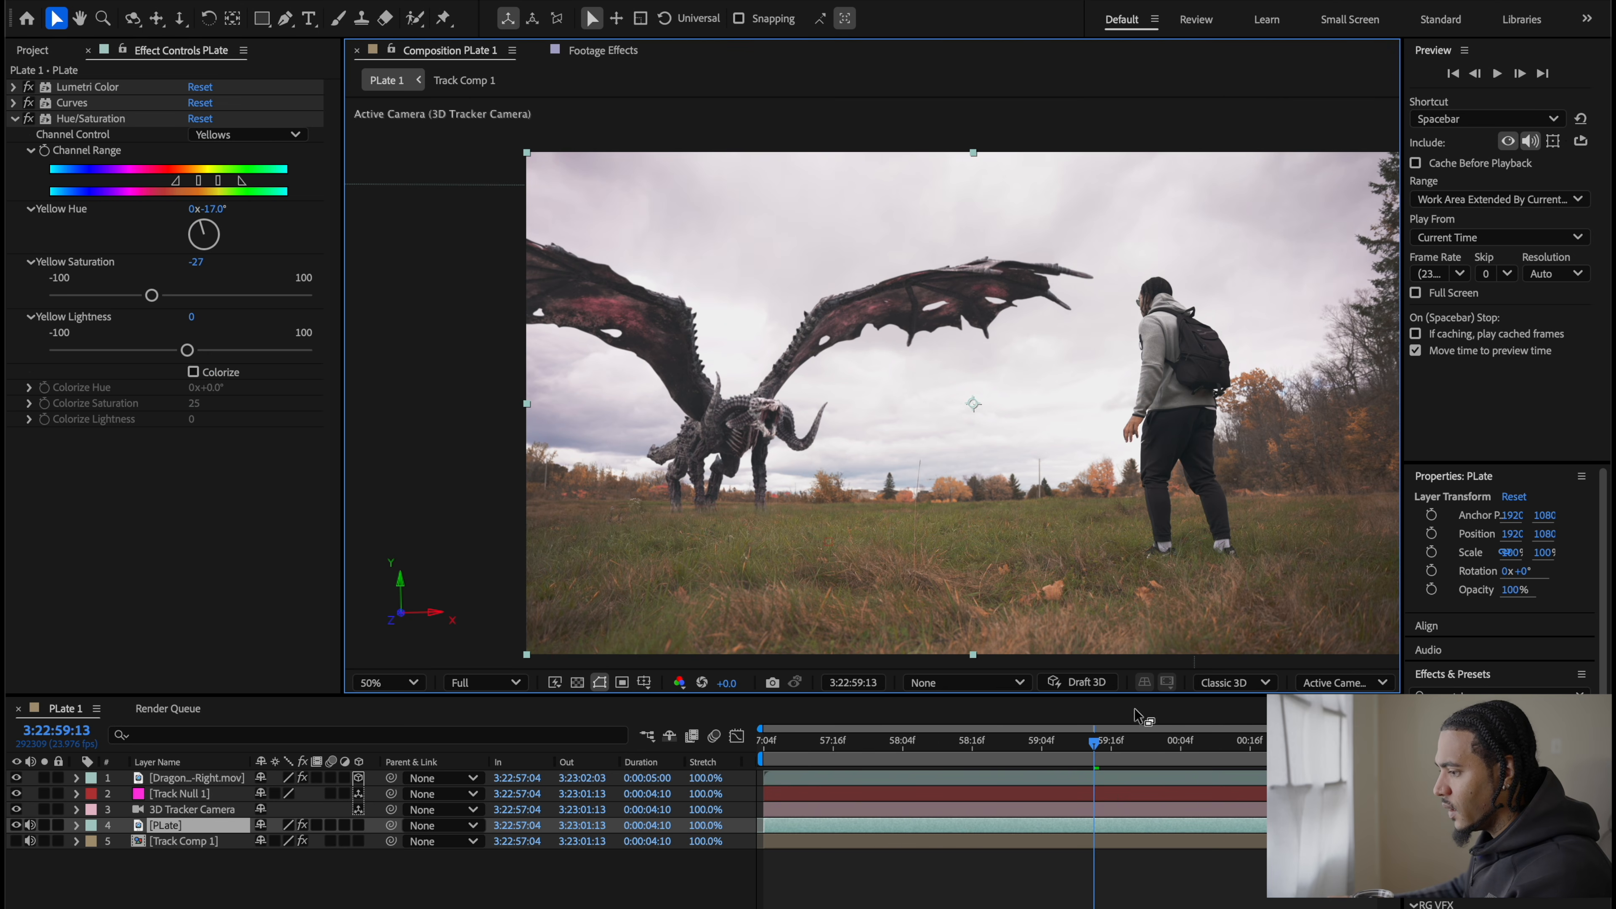
mouse_move(1092, 741)
left_mouse_down()
mouse_move(992, 744)
mouse_move(1117, 753)
left_mouse_up()
left_click_drag(1093, 525, 979, 515)
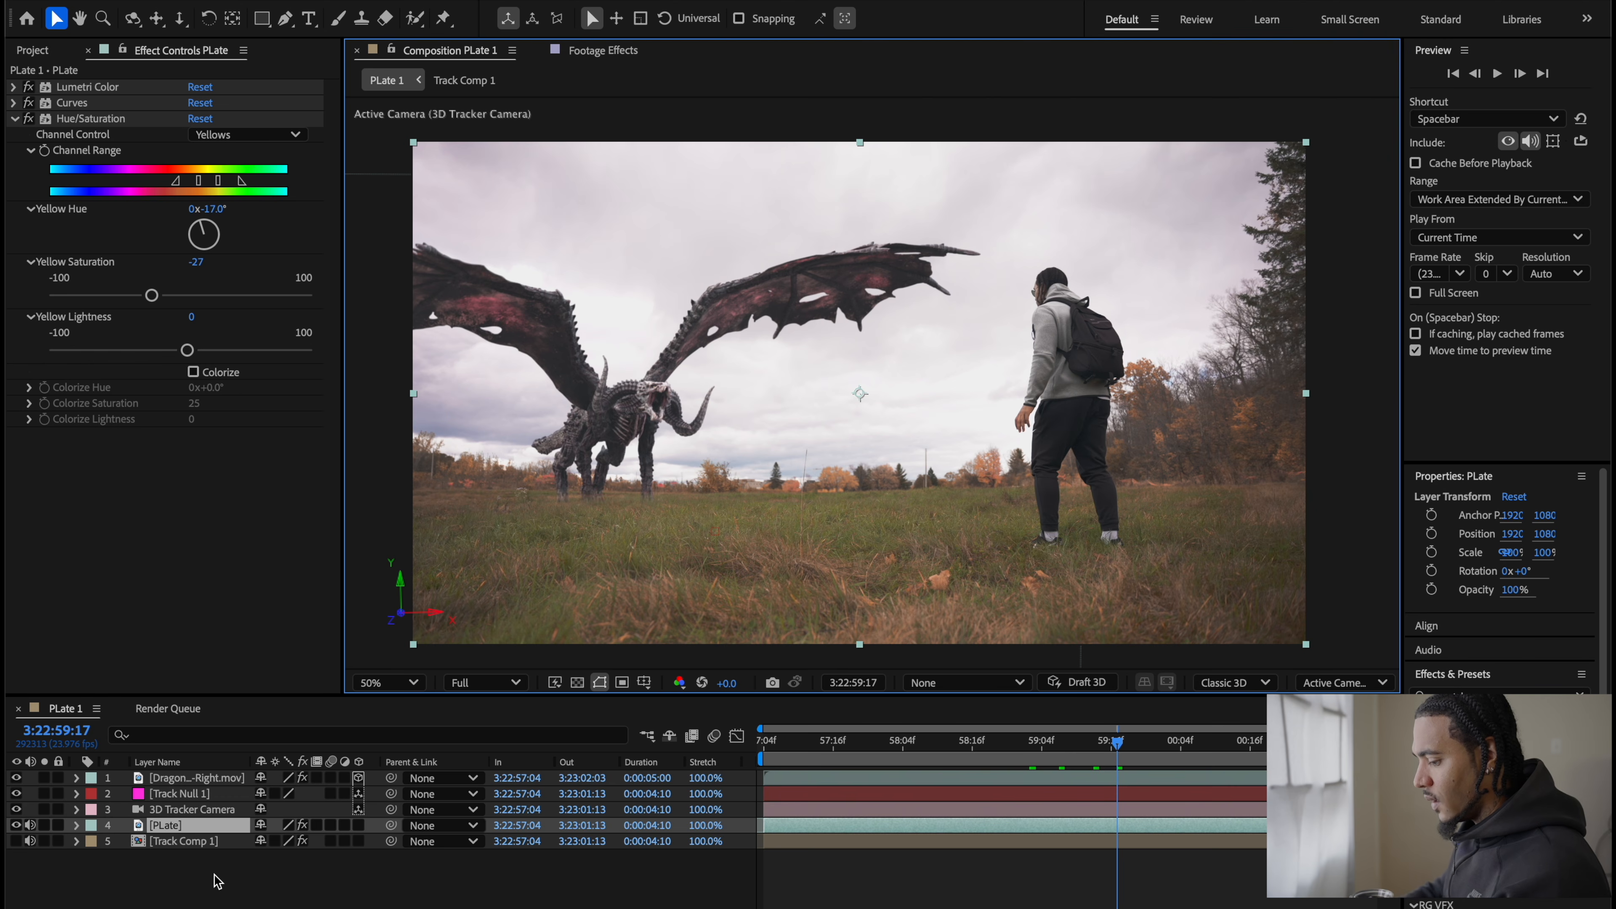
key("ctrl+alt+y")
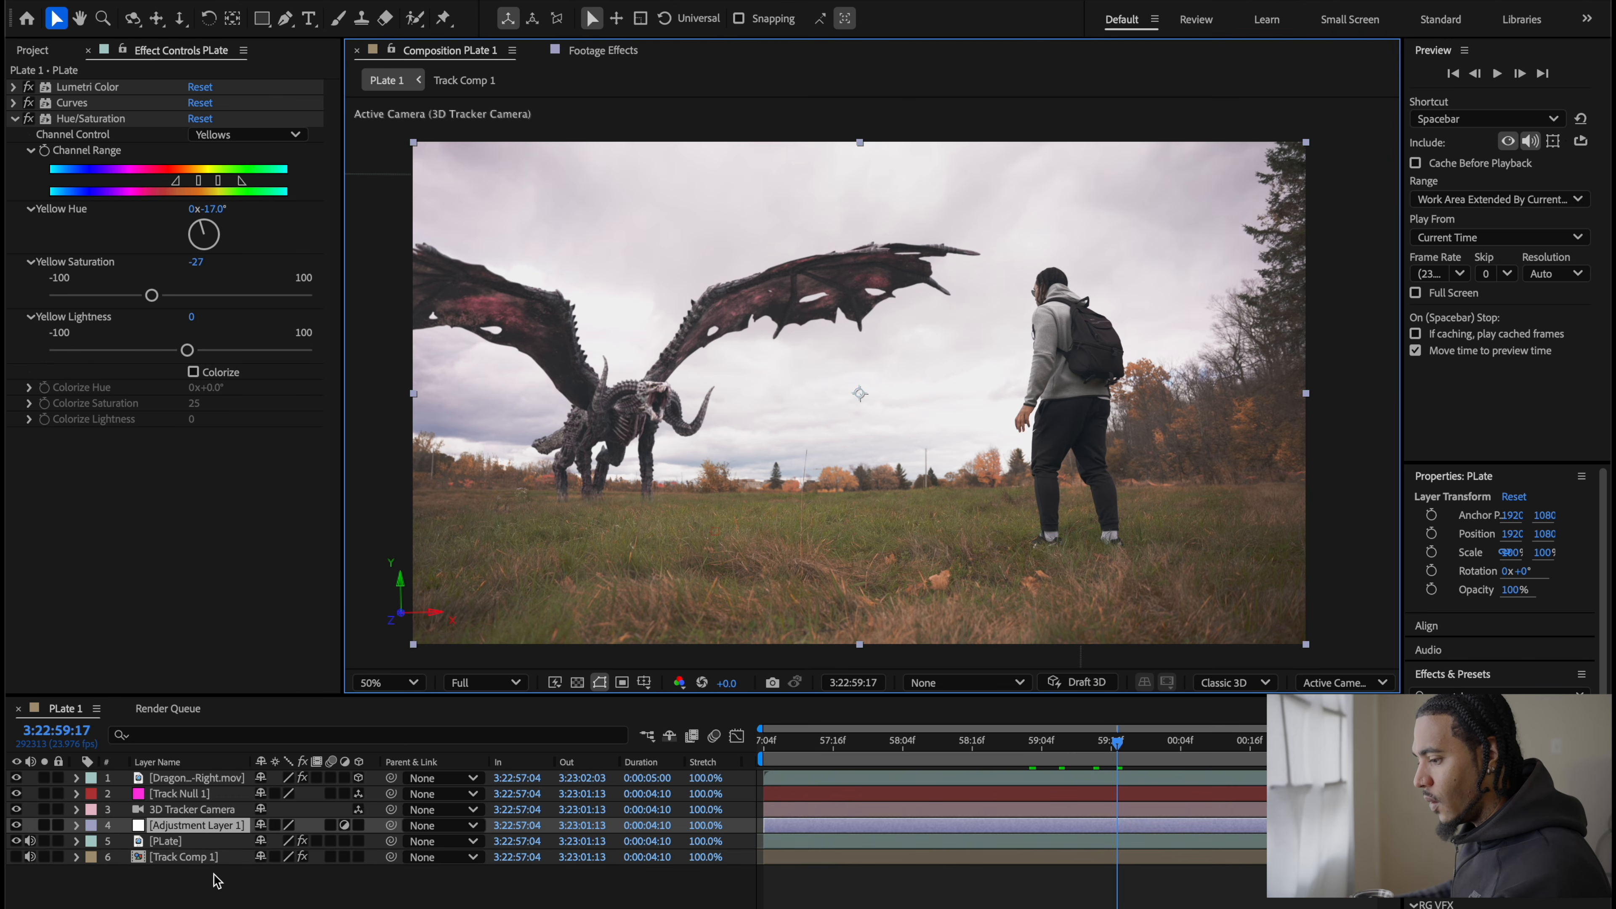
left_click_drag(191, 827, 193, 771)
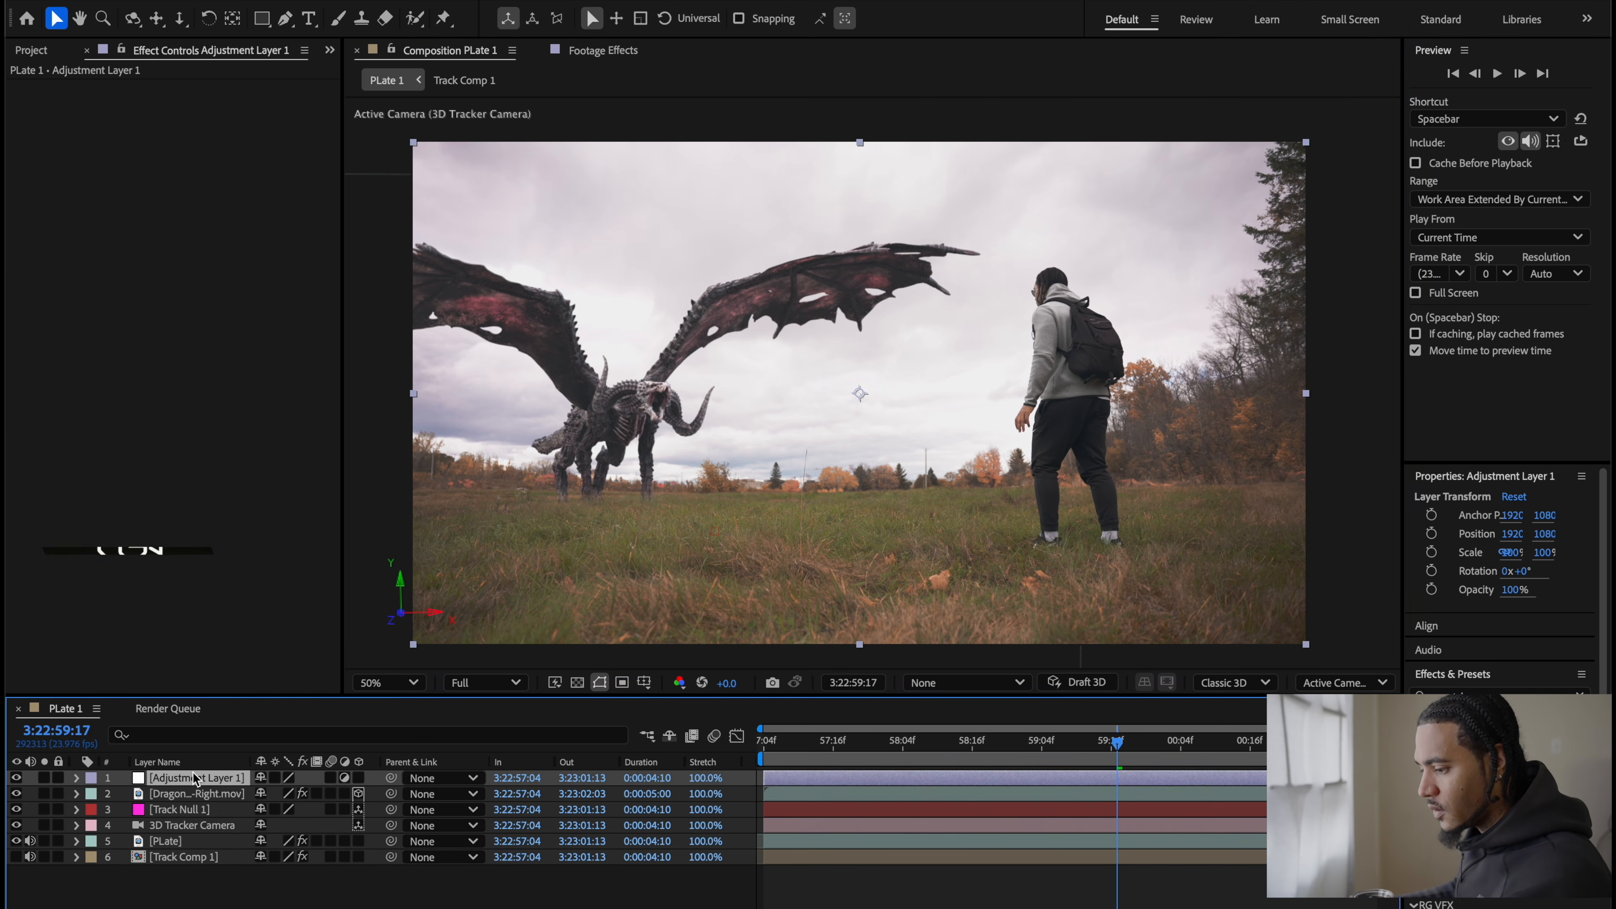
Step: Rename the new adjustment layer as Lutt
right_click(194, 783)
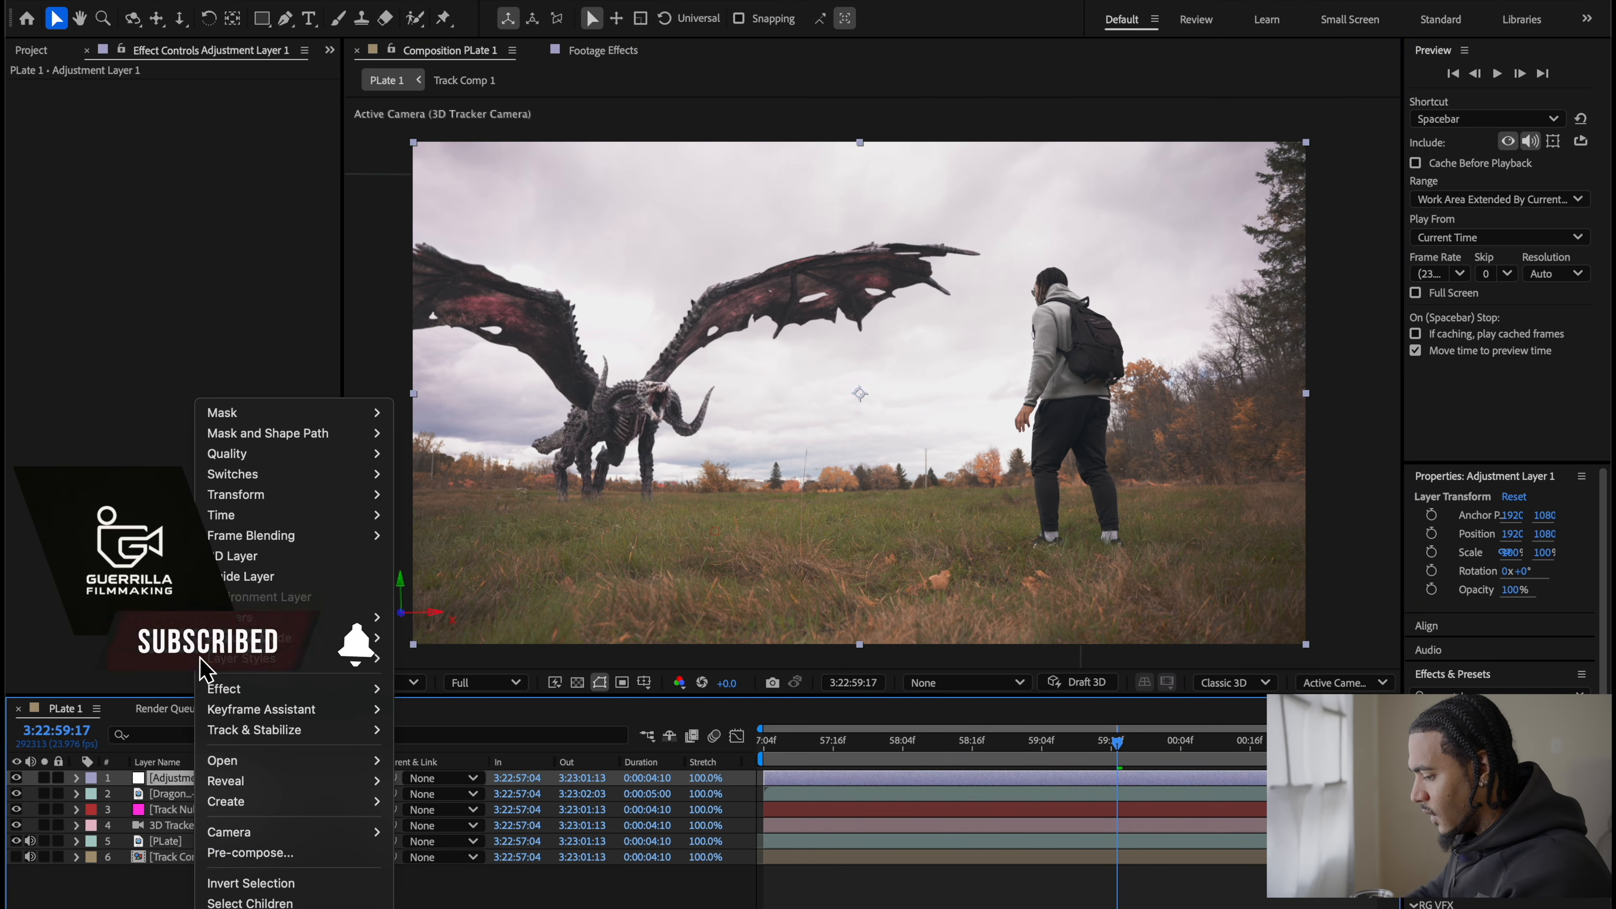
left_click(254, 908)
type("Lut")
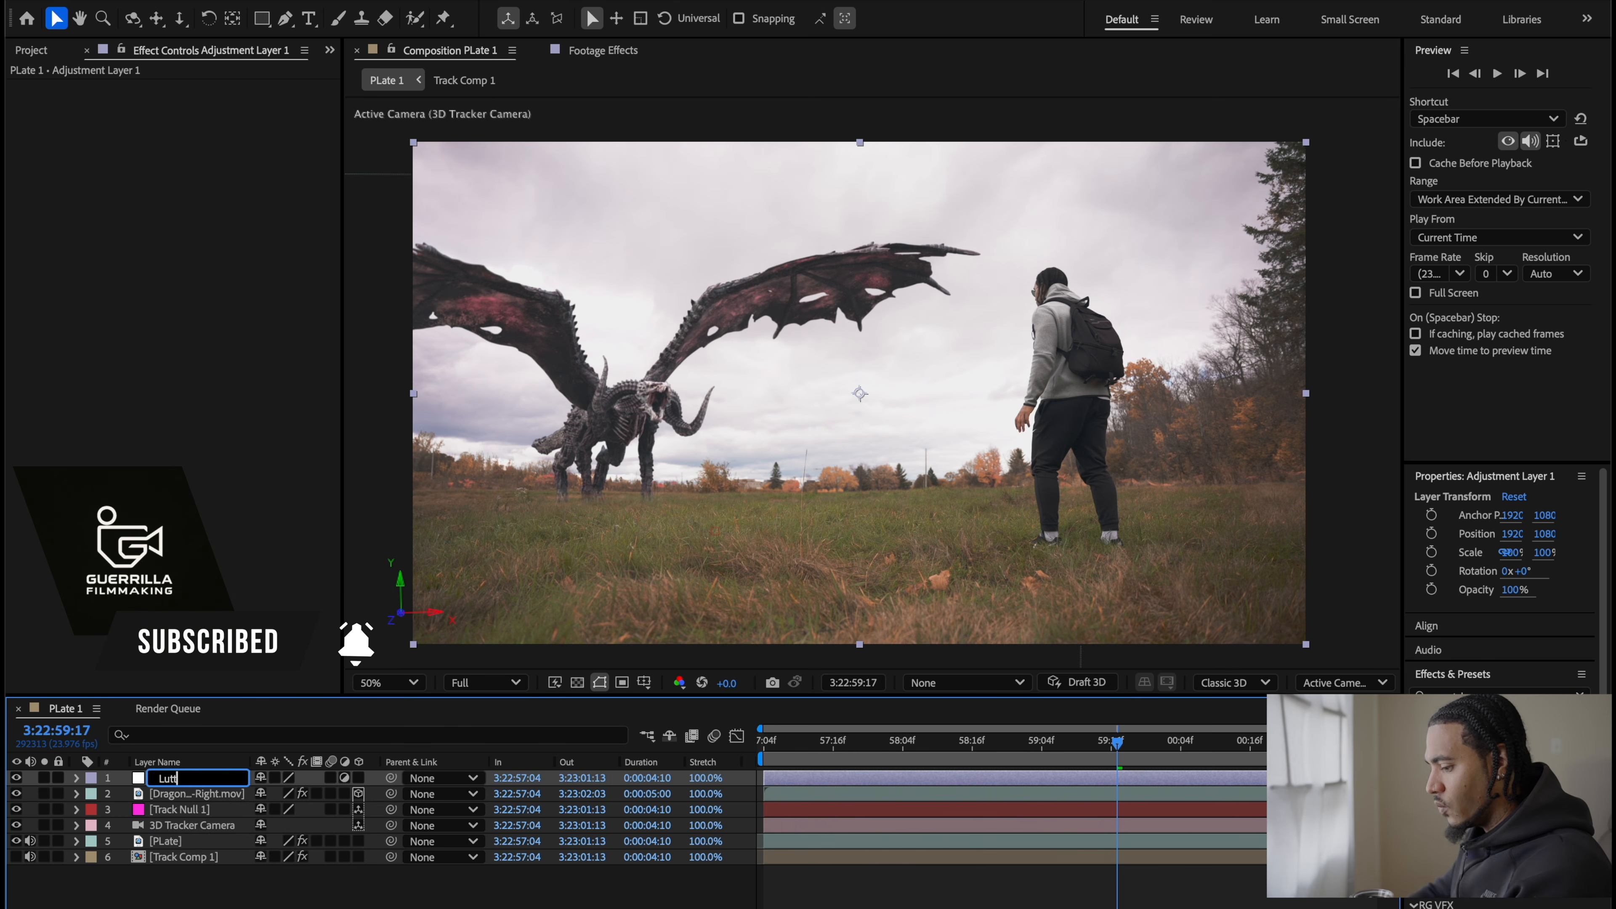
key("Return")
Step: Add the Apply Color LUT effect to the Lutt layer and browse the Documents folder for a LUT file
key("ctrl+space")
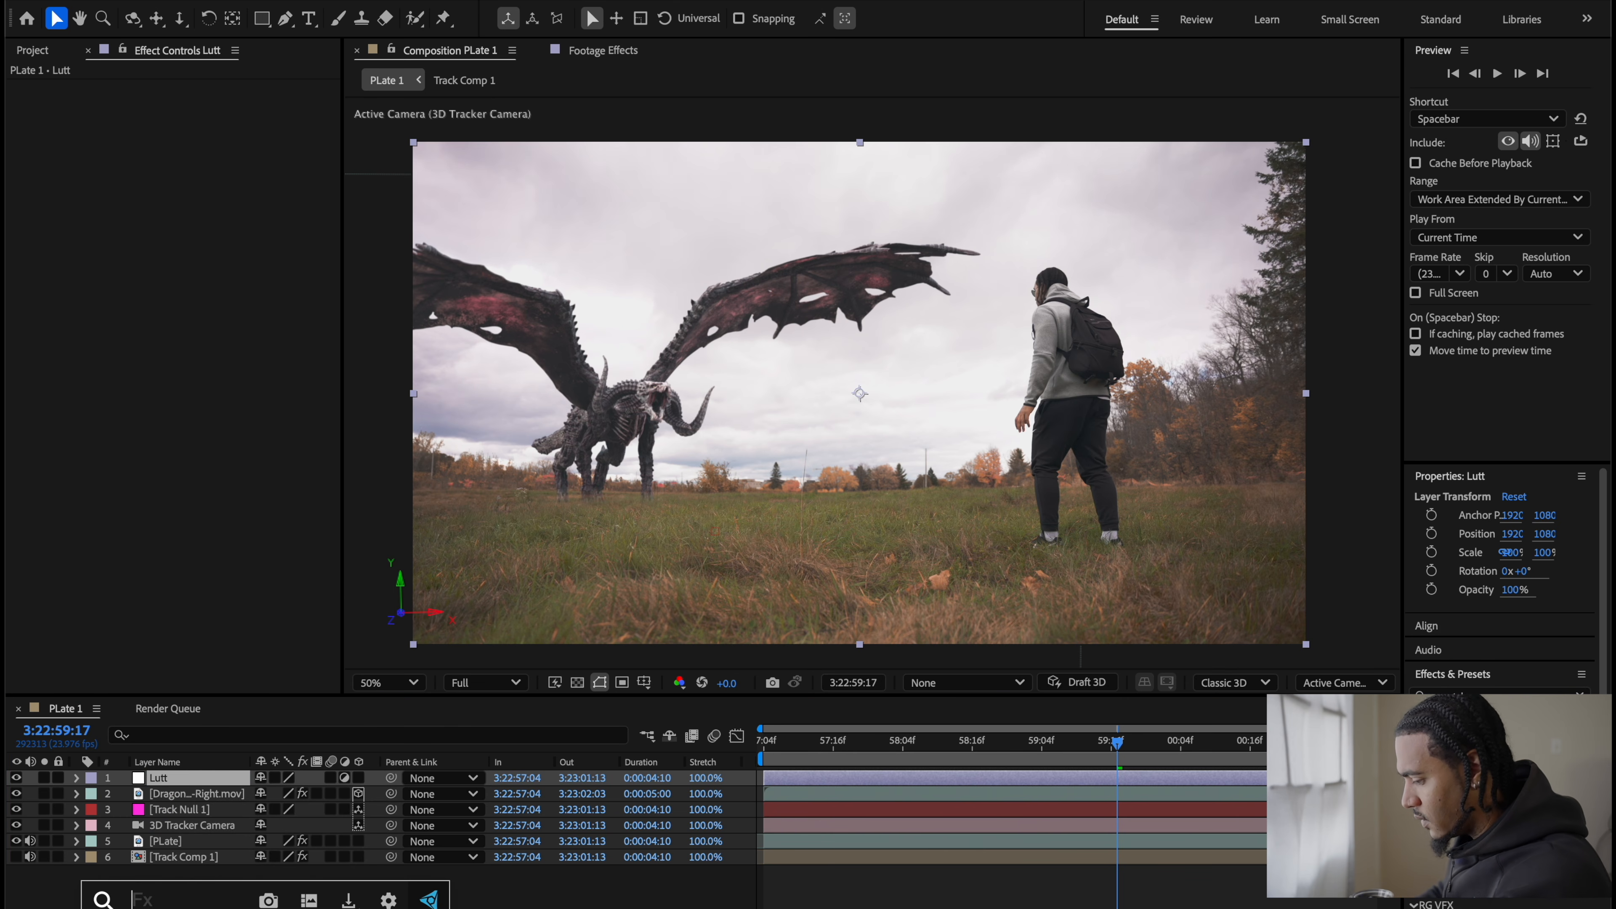
type("lut")
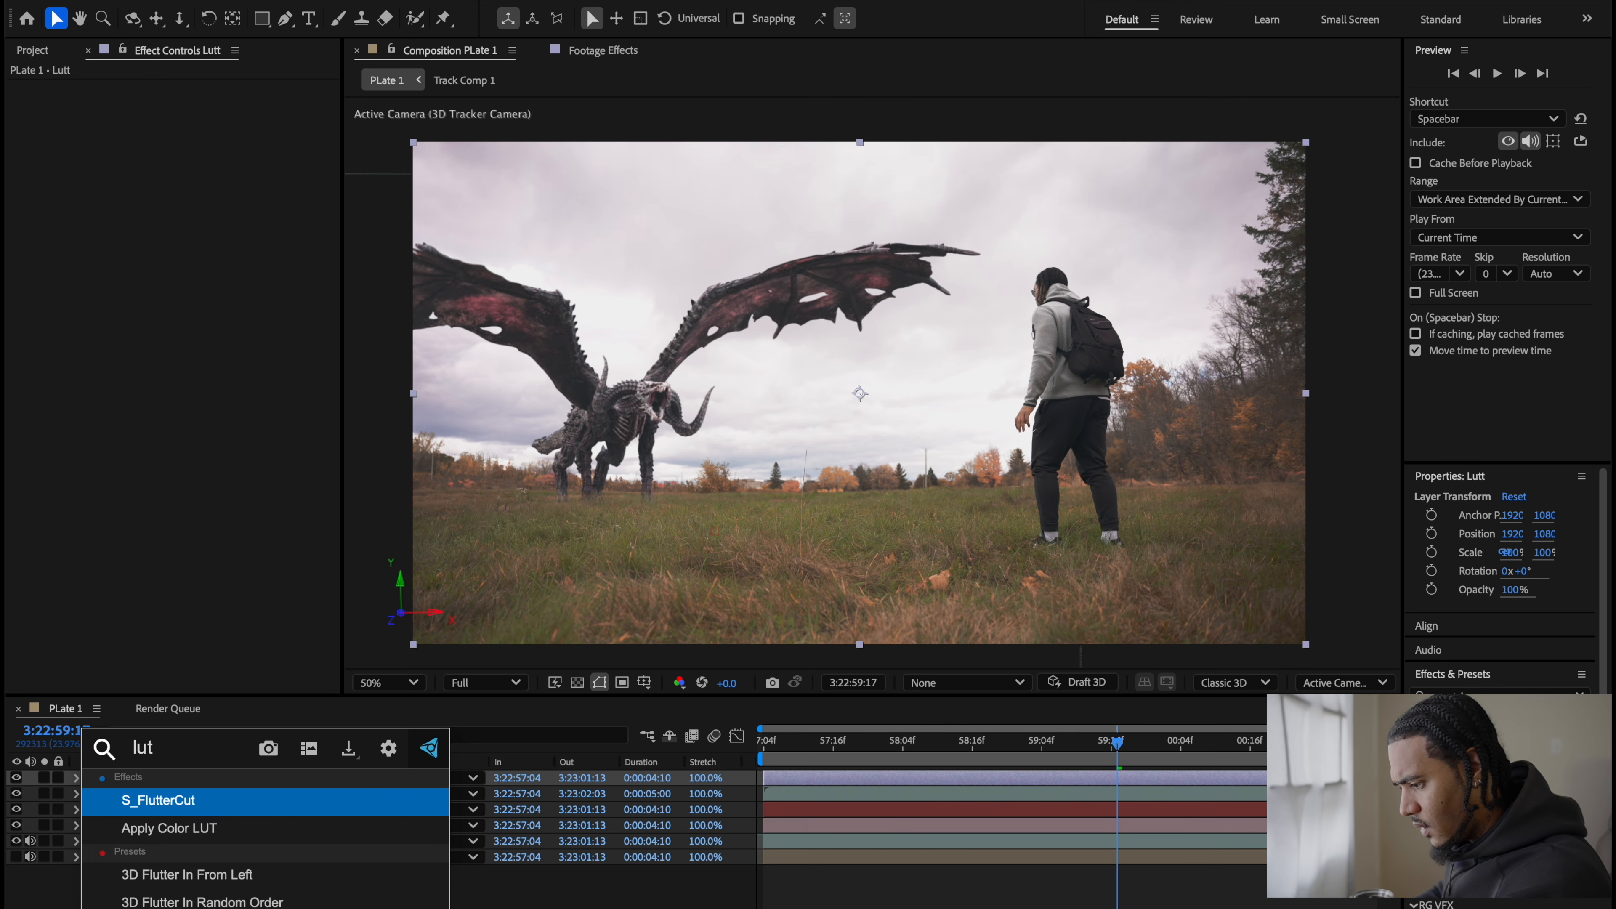
left_click(230, 844)
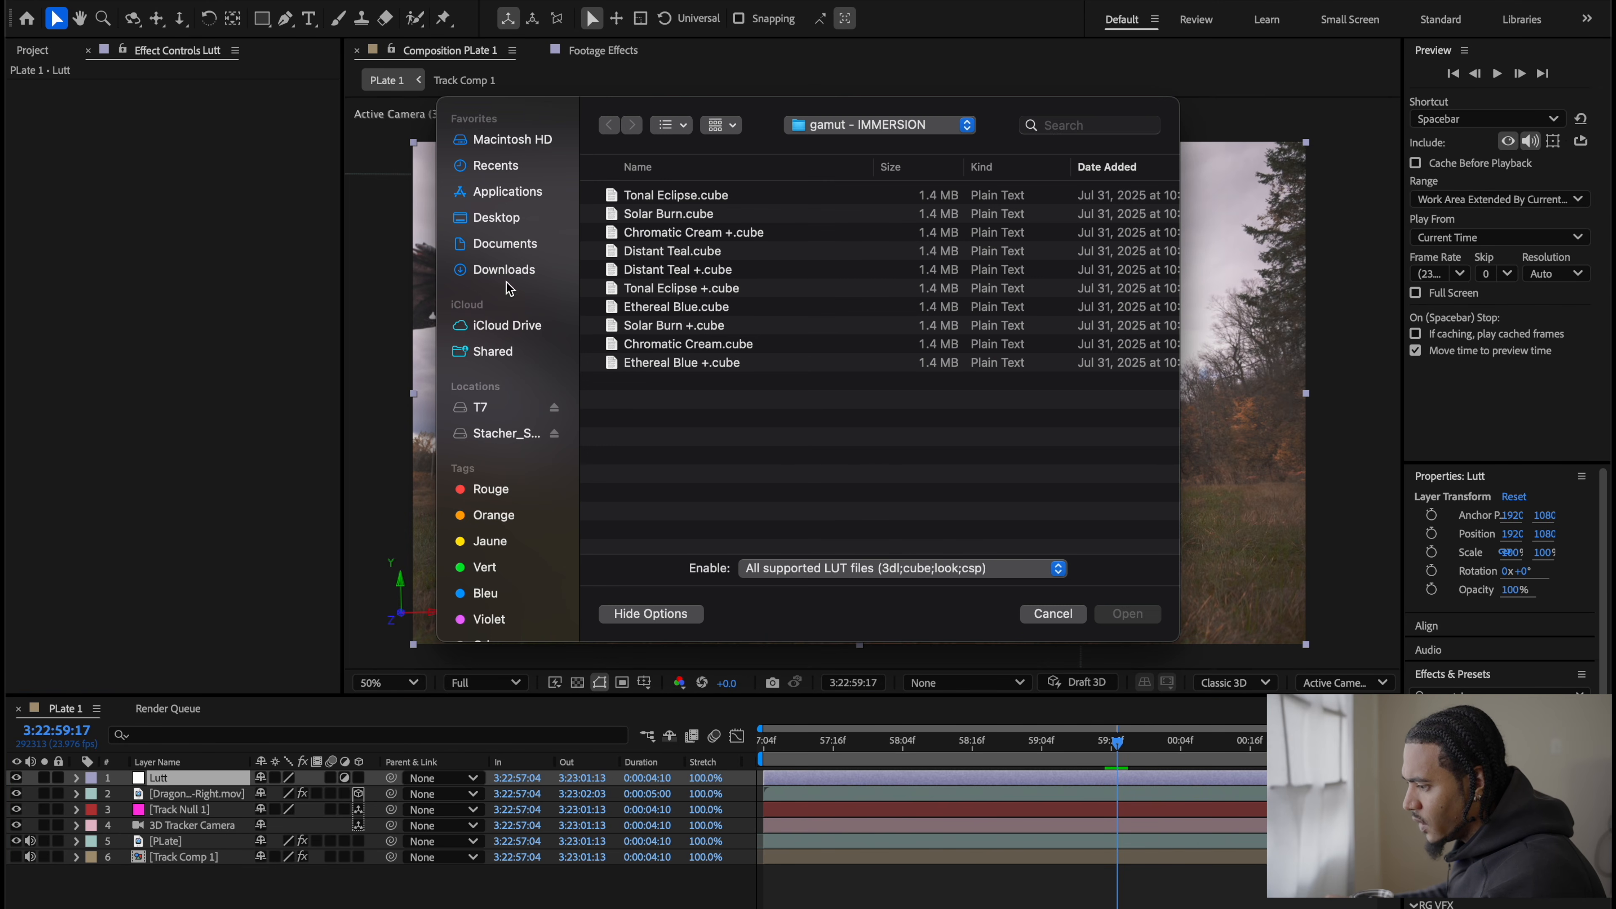
left_click(504, 243)
scroll(717, 373, "down", 10)
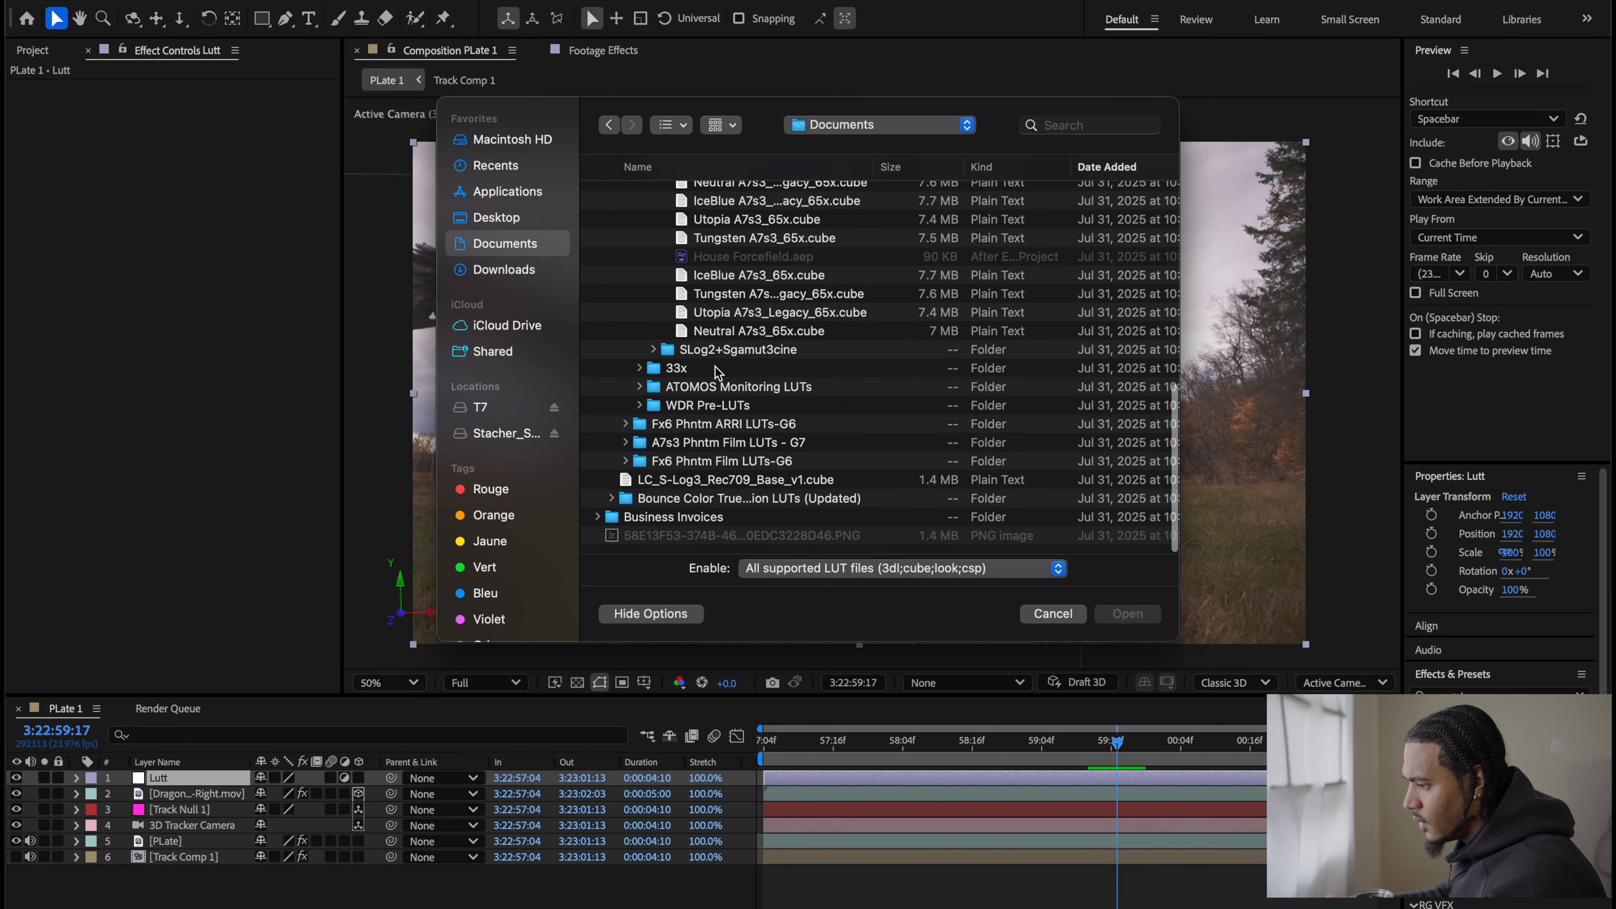
scroll(749, 483, "up", 8)
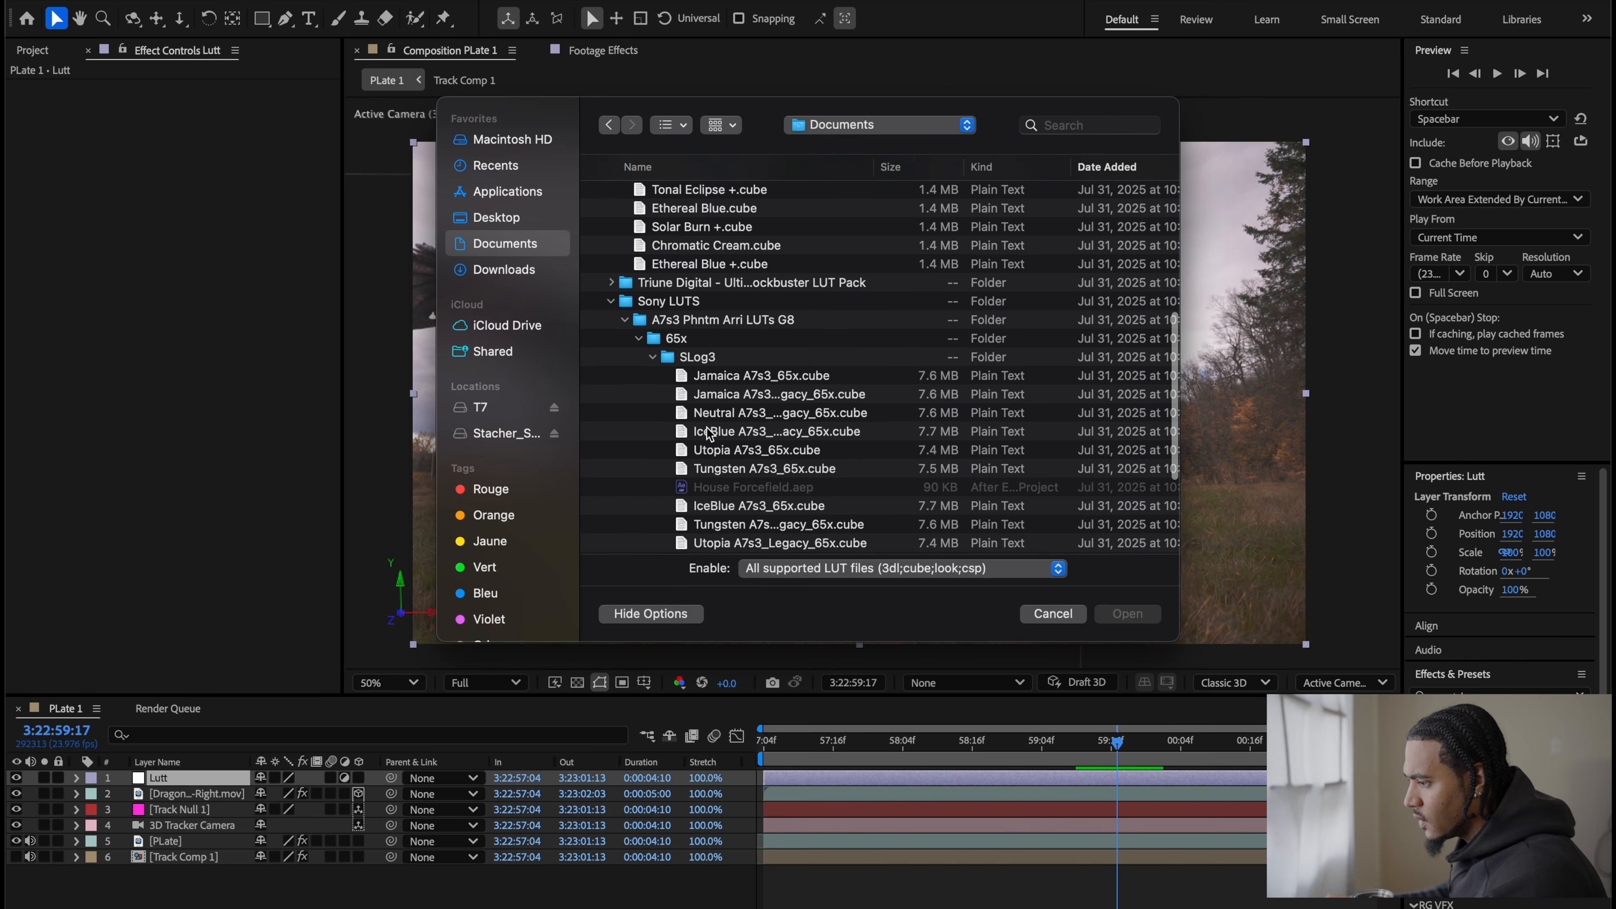
Step: Load the Distant Teal.cube LUT from the gamut - IMMERSION folder for the Lutt layer and check the shot at another frame
scroll(722, 276, "up", 2)
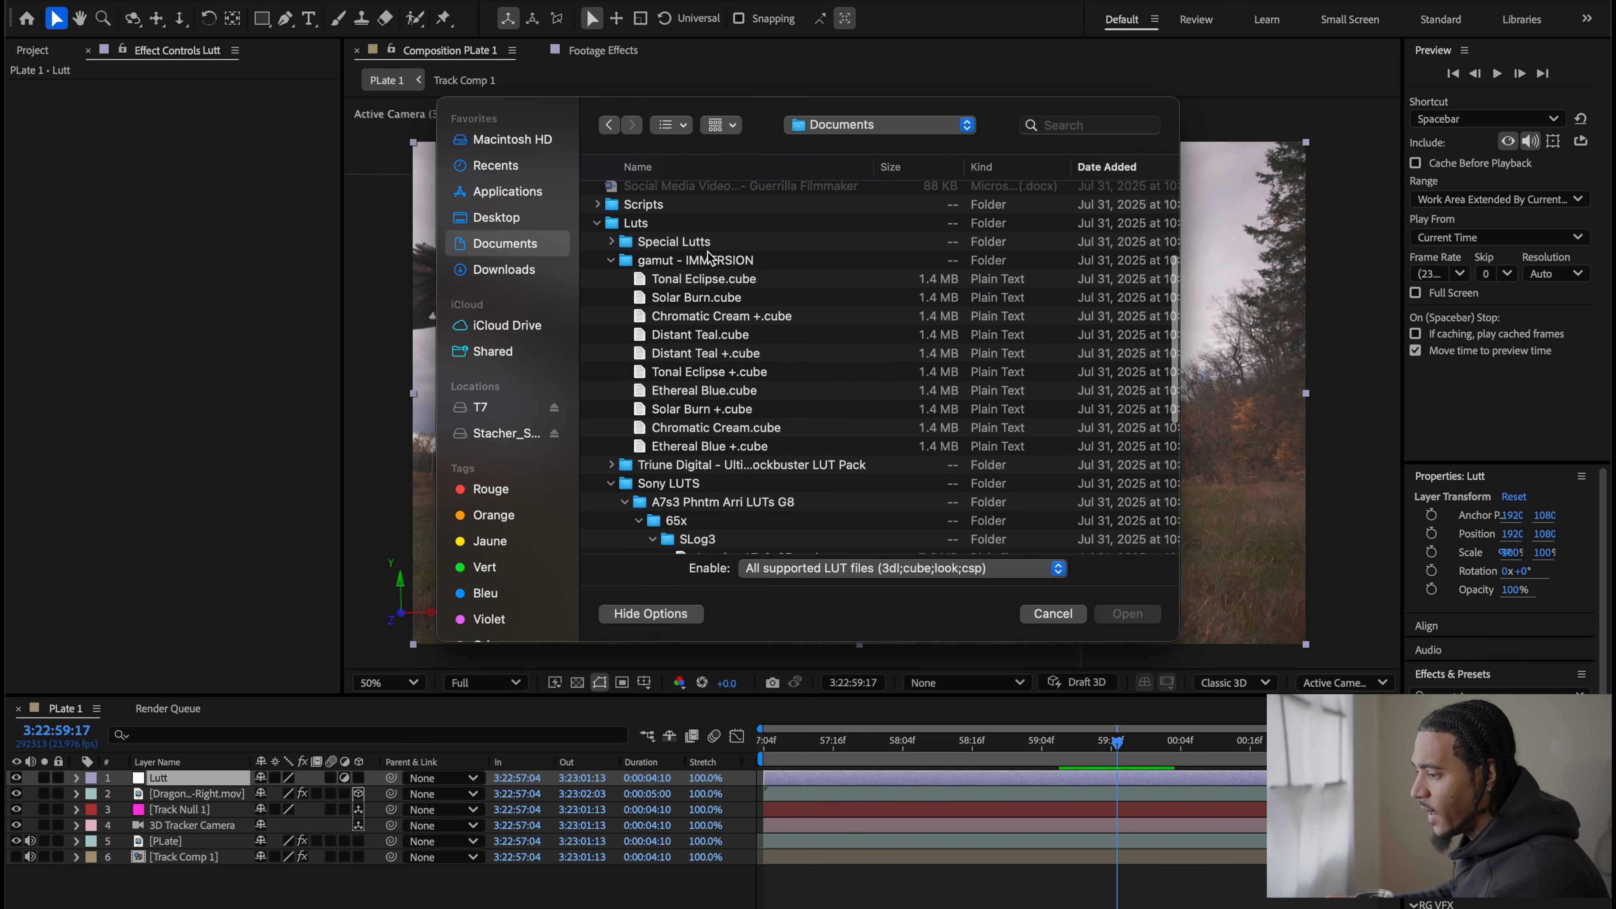
double_click(724, 336)
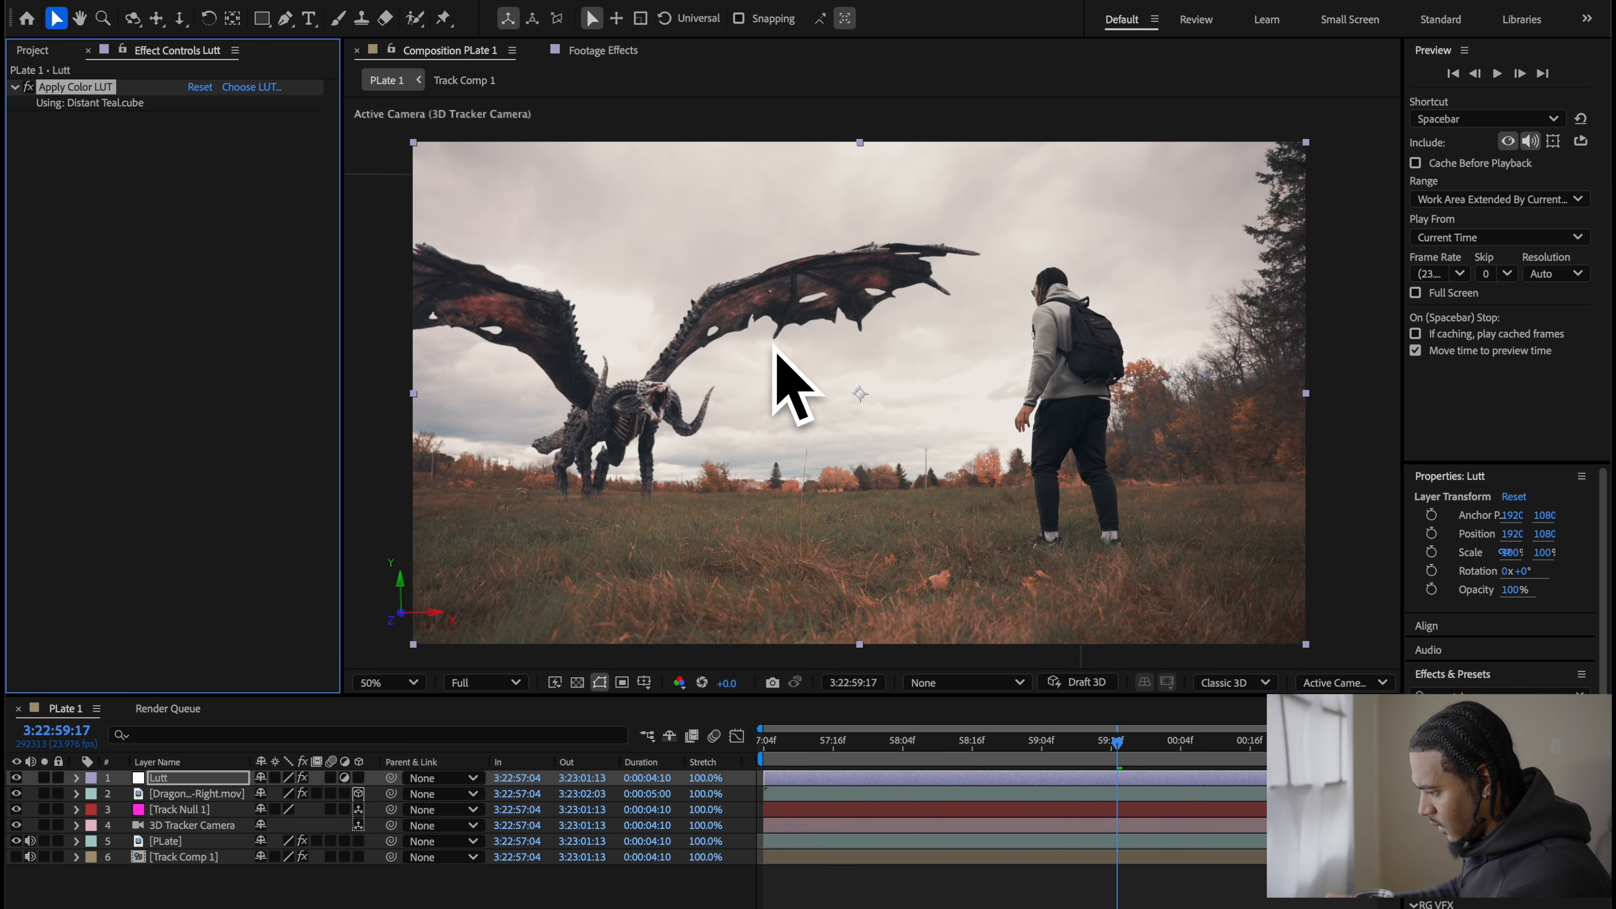
left_click_drag(985, 757, 943, 762)
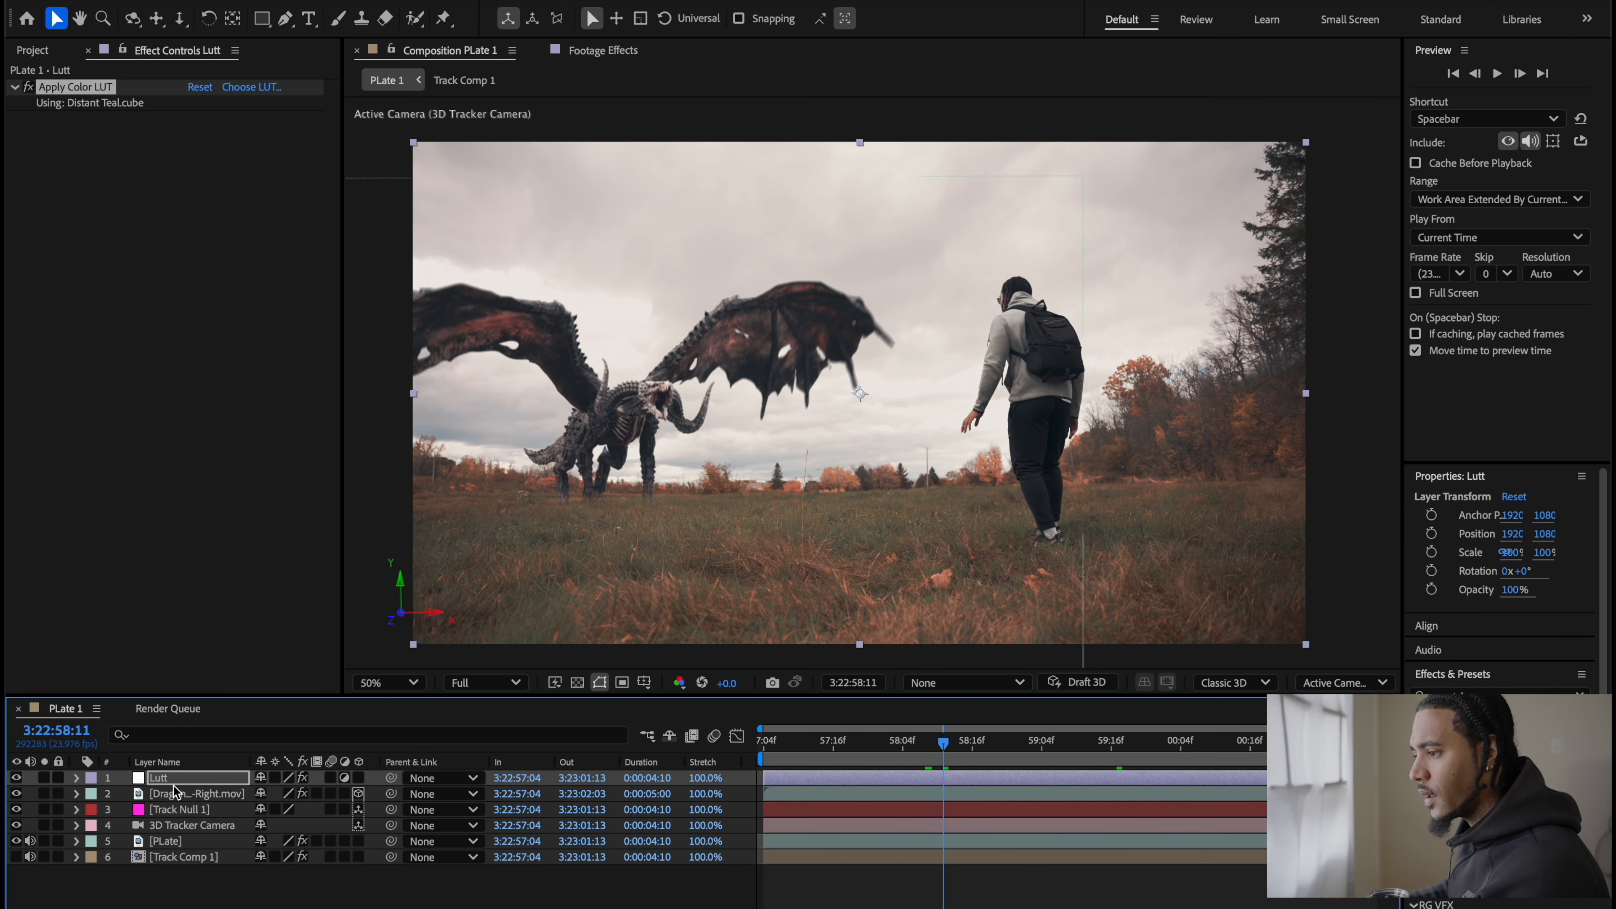
Step: Preview the Cinematic Fog.mp4 and Dispersed Fog - 04.mov clips from the VFX folder
left_click(32, 49)
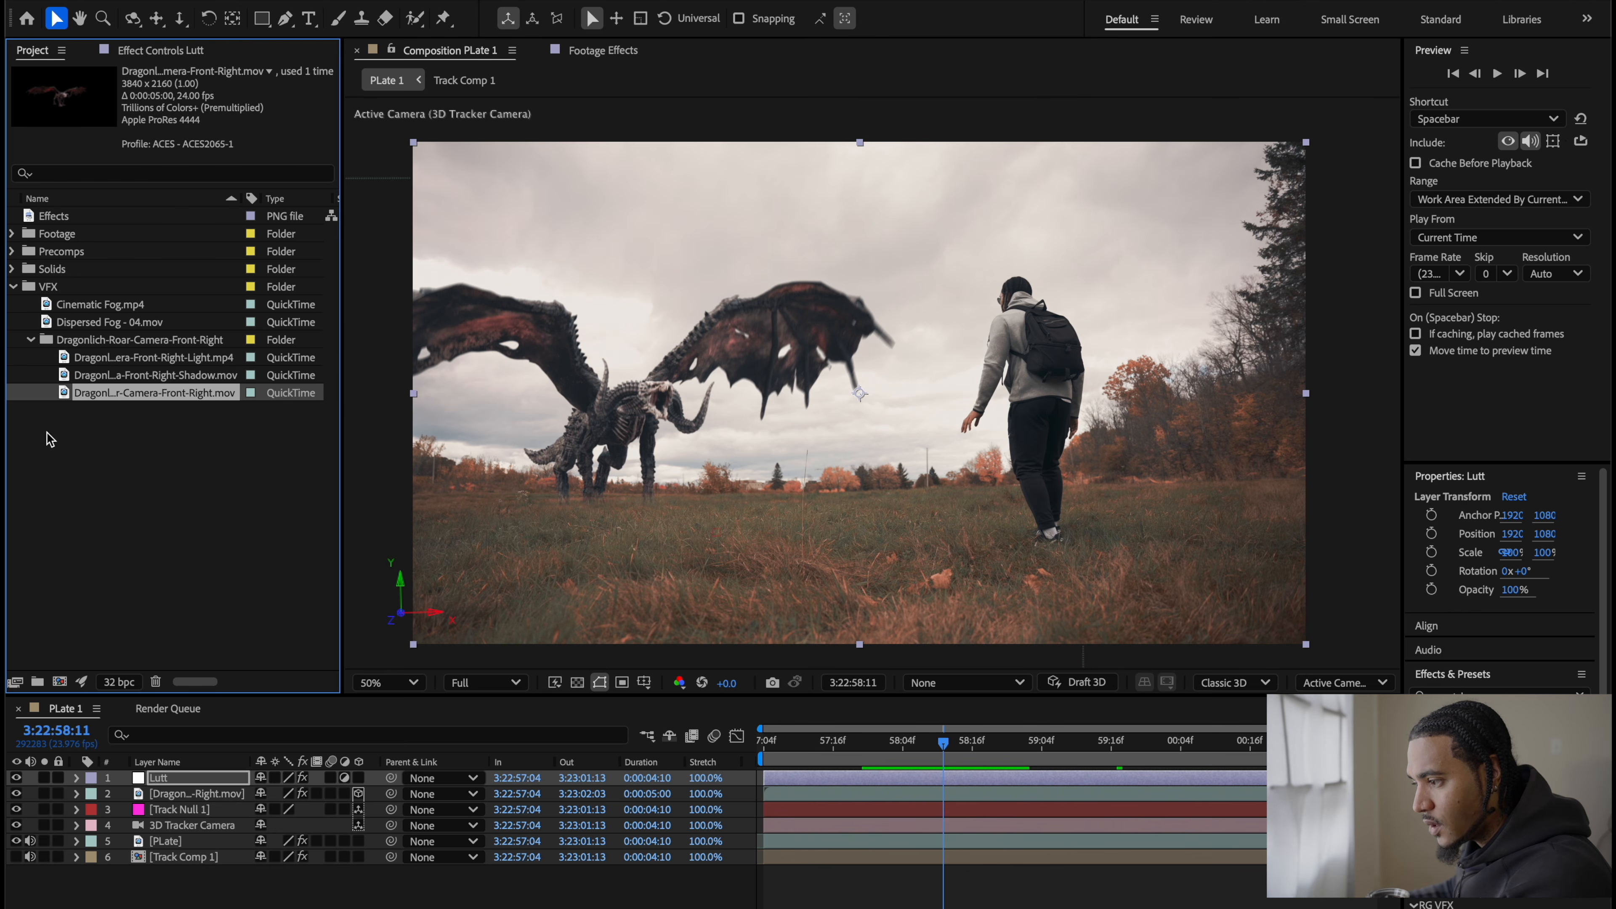
left_click(28, 342)
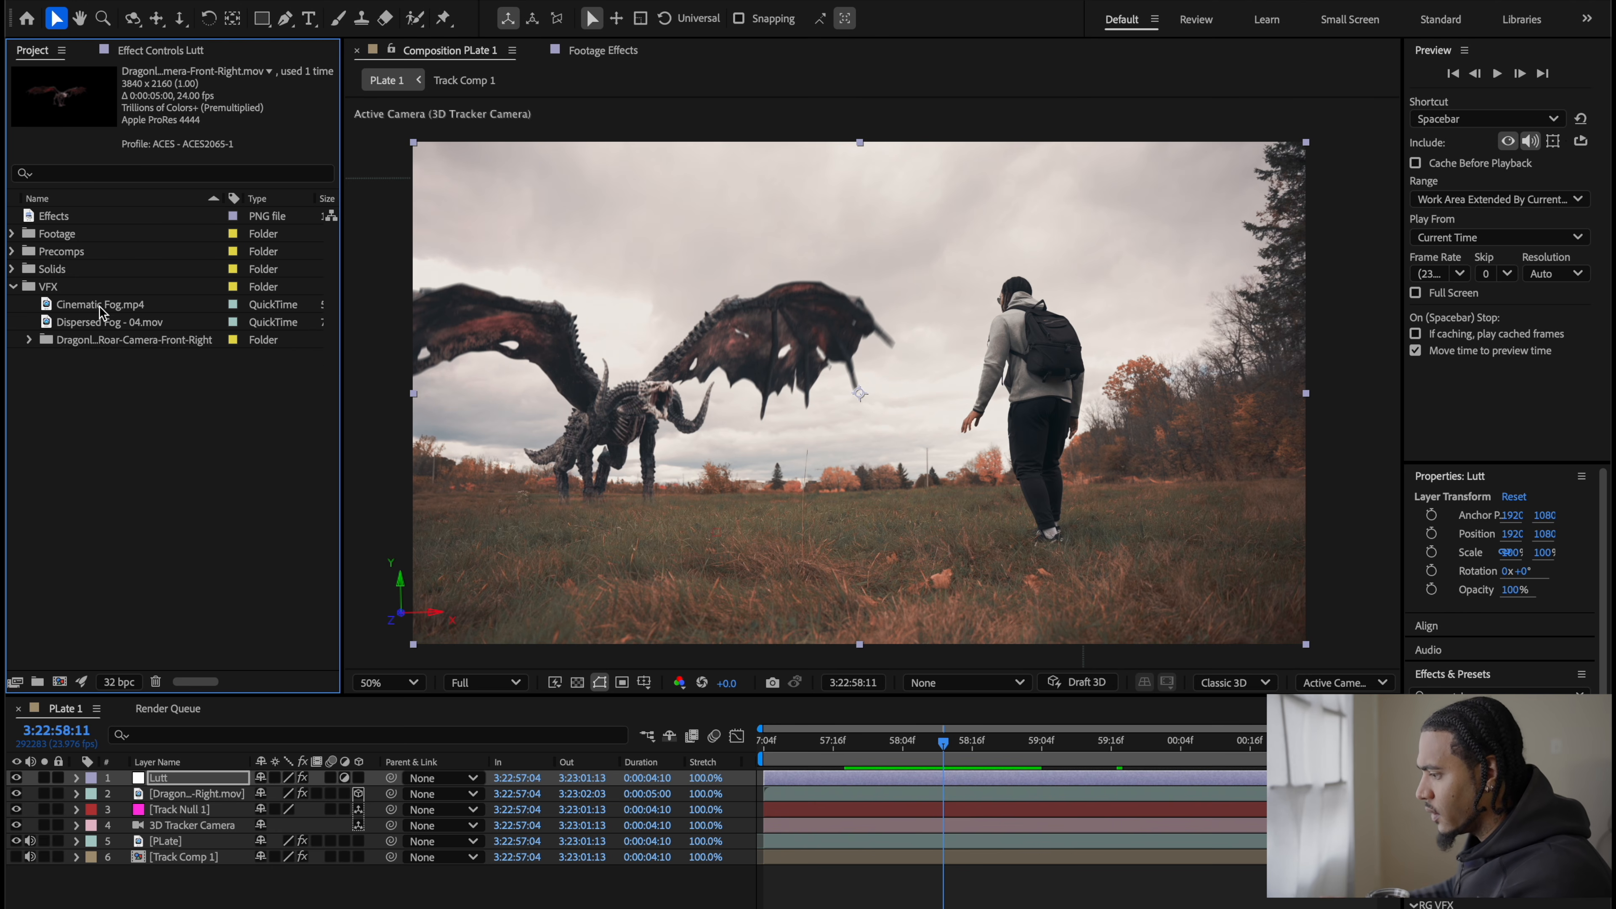
double_click(101, 304)
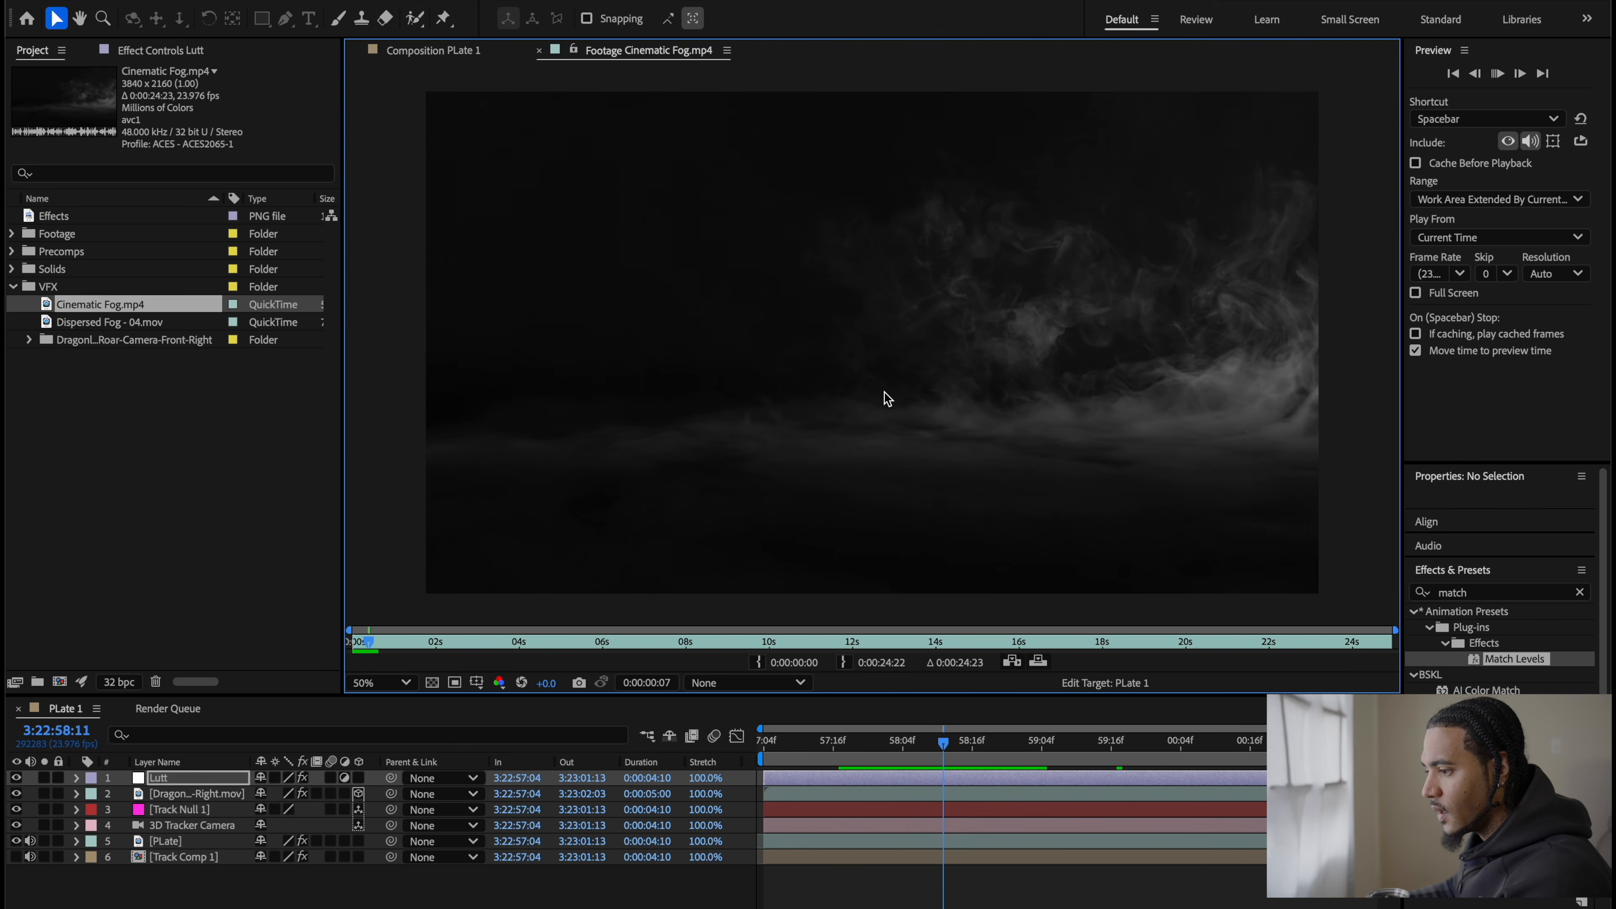
double_click(89, 322)
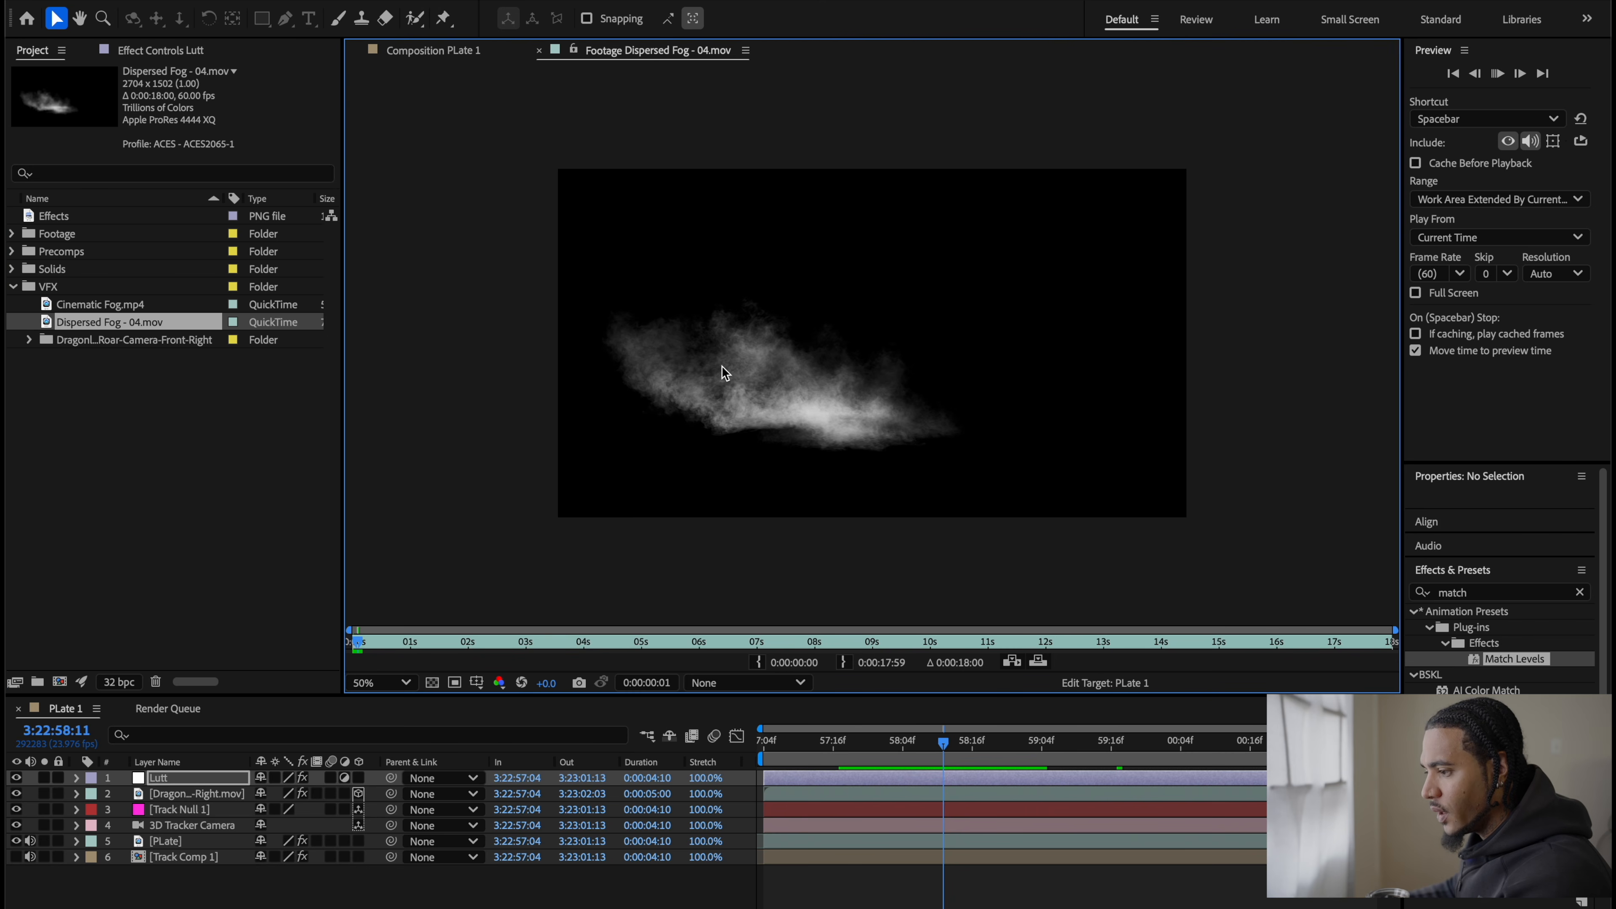
key("space")
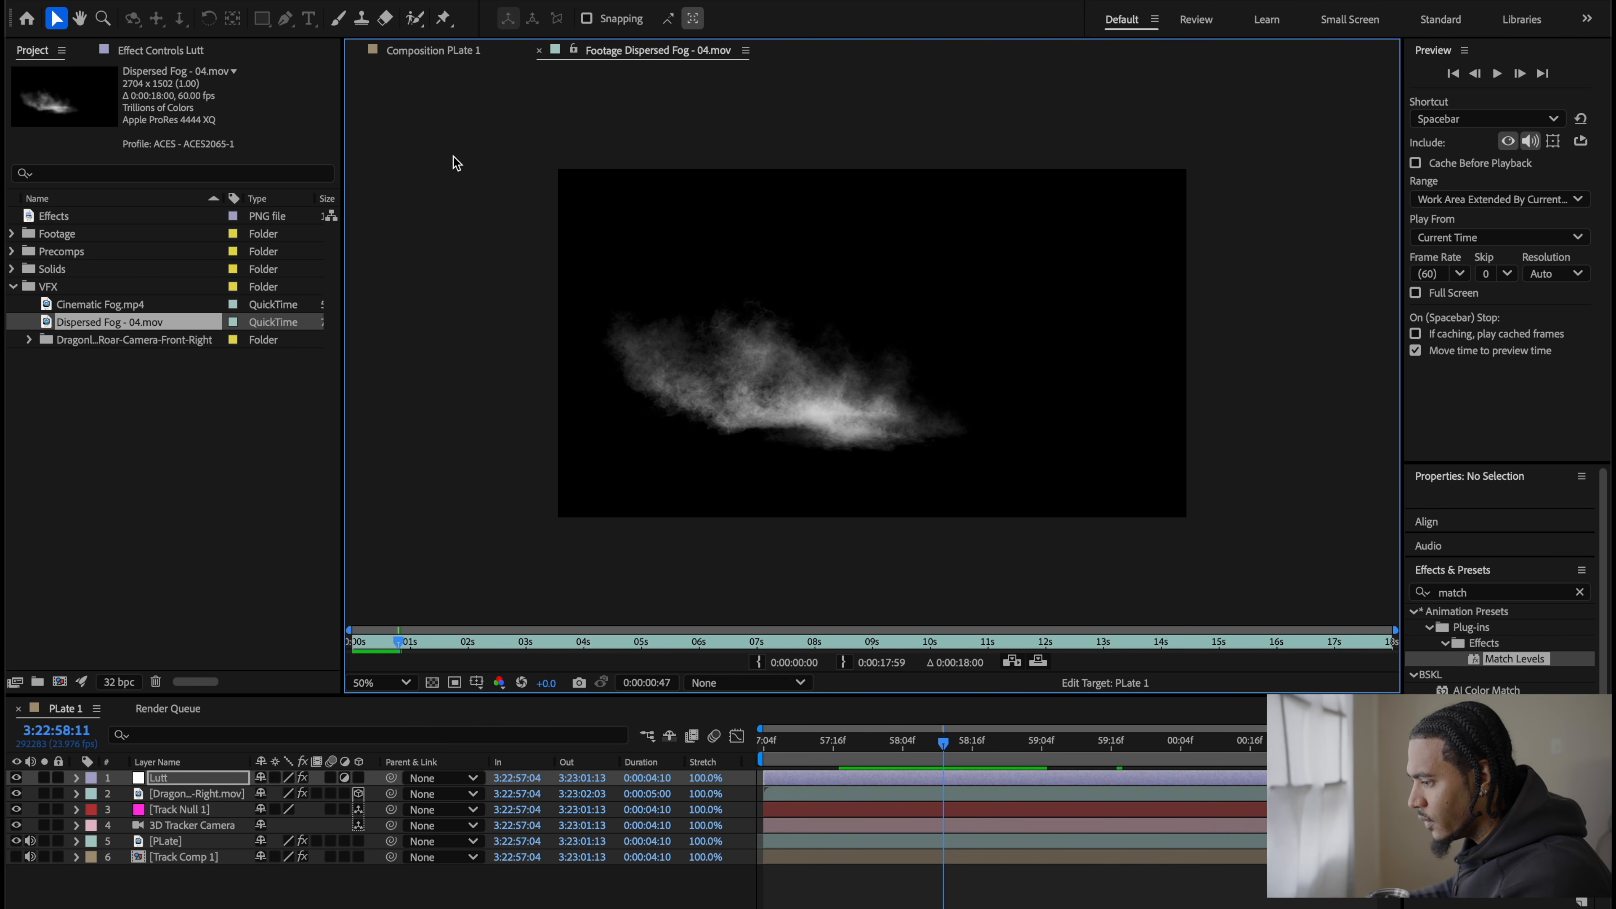
Step: Add Dispersed Fog - 04.mov to the PLate 1 composition above the Lutt layer and set its blending mode to Screen
left_click(449, 51)
scroll(704, 422, "up", 3)
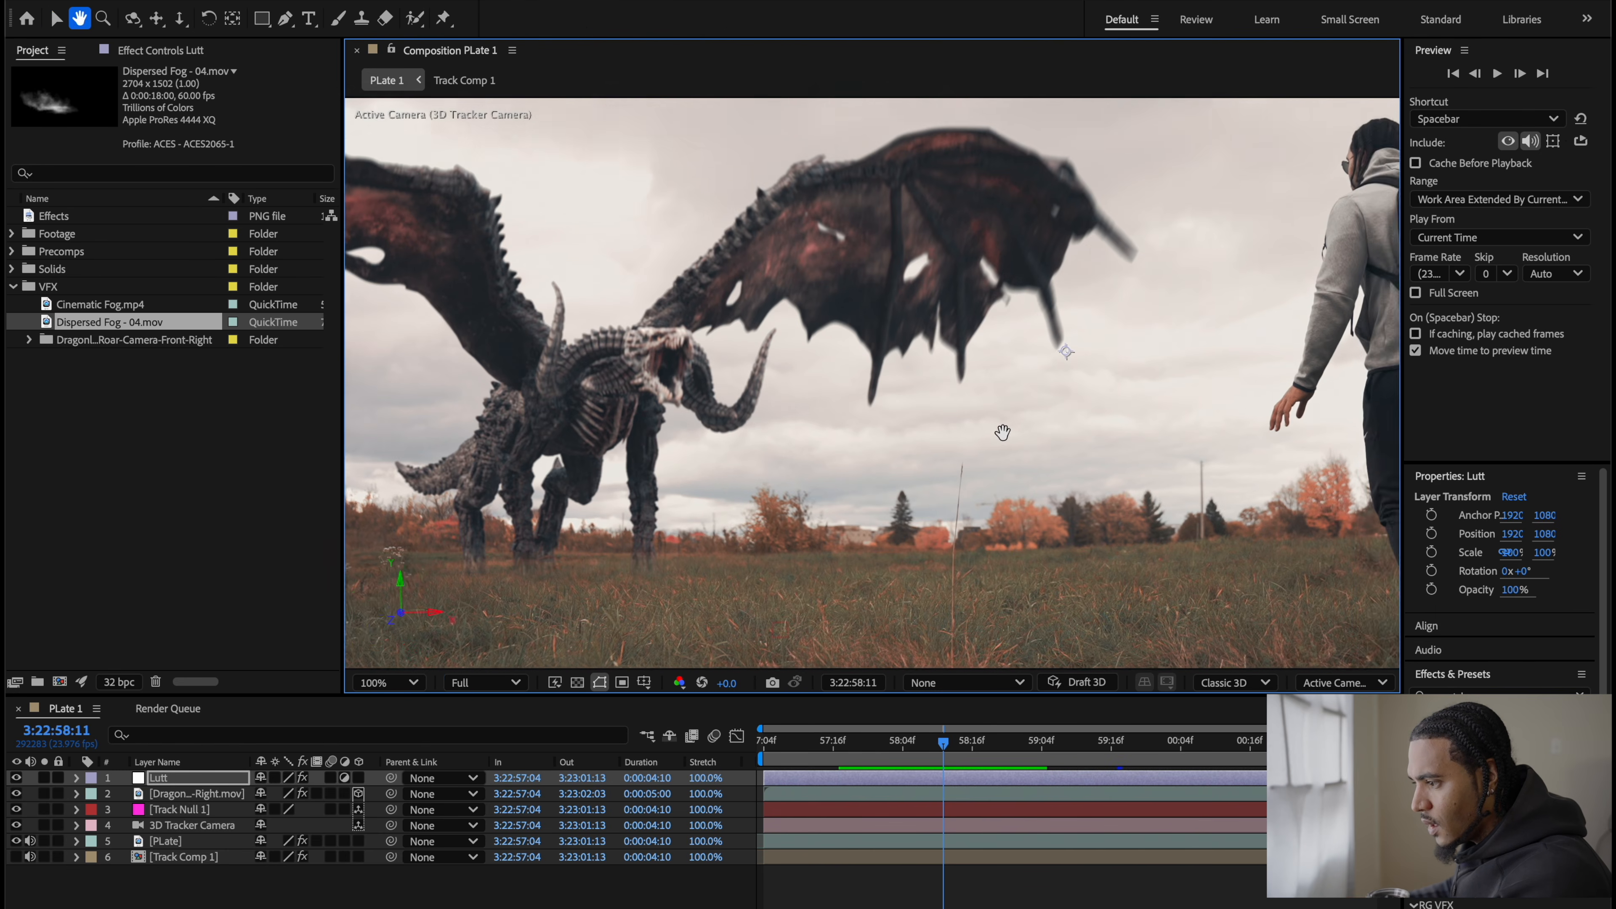
left_click_drag(107, 323, 630, 430)
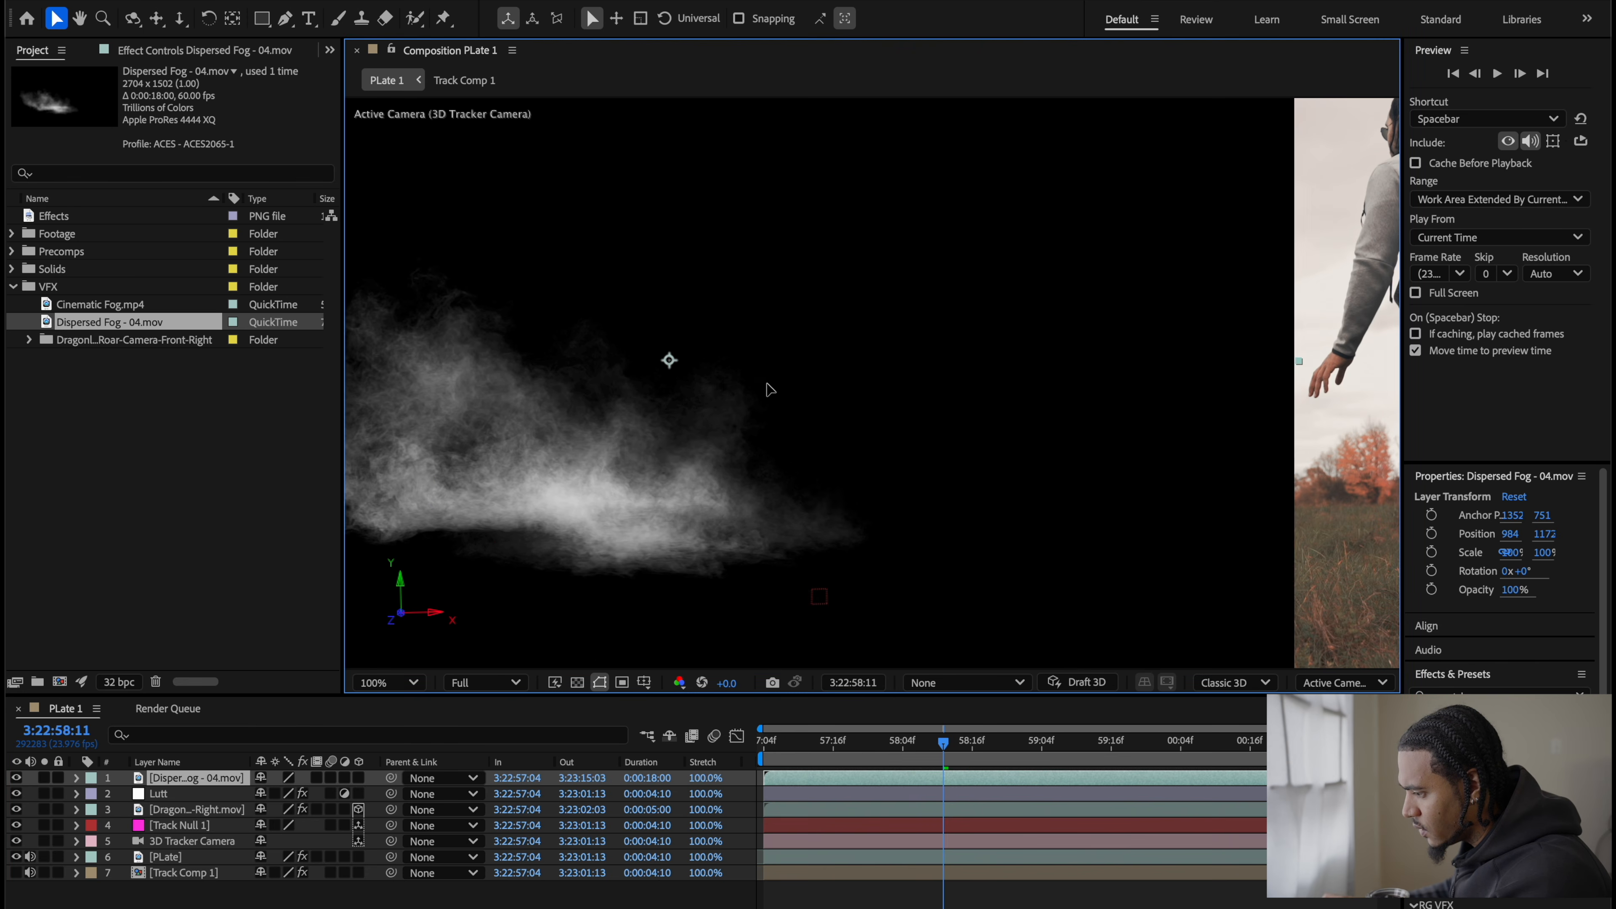
right_click(742, 421)
mouse_move(835, 618)
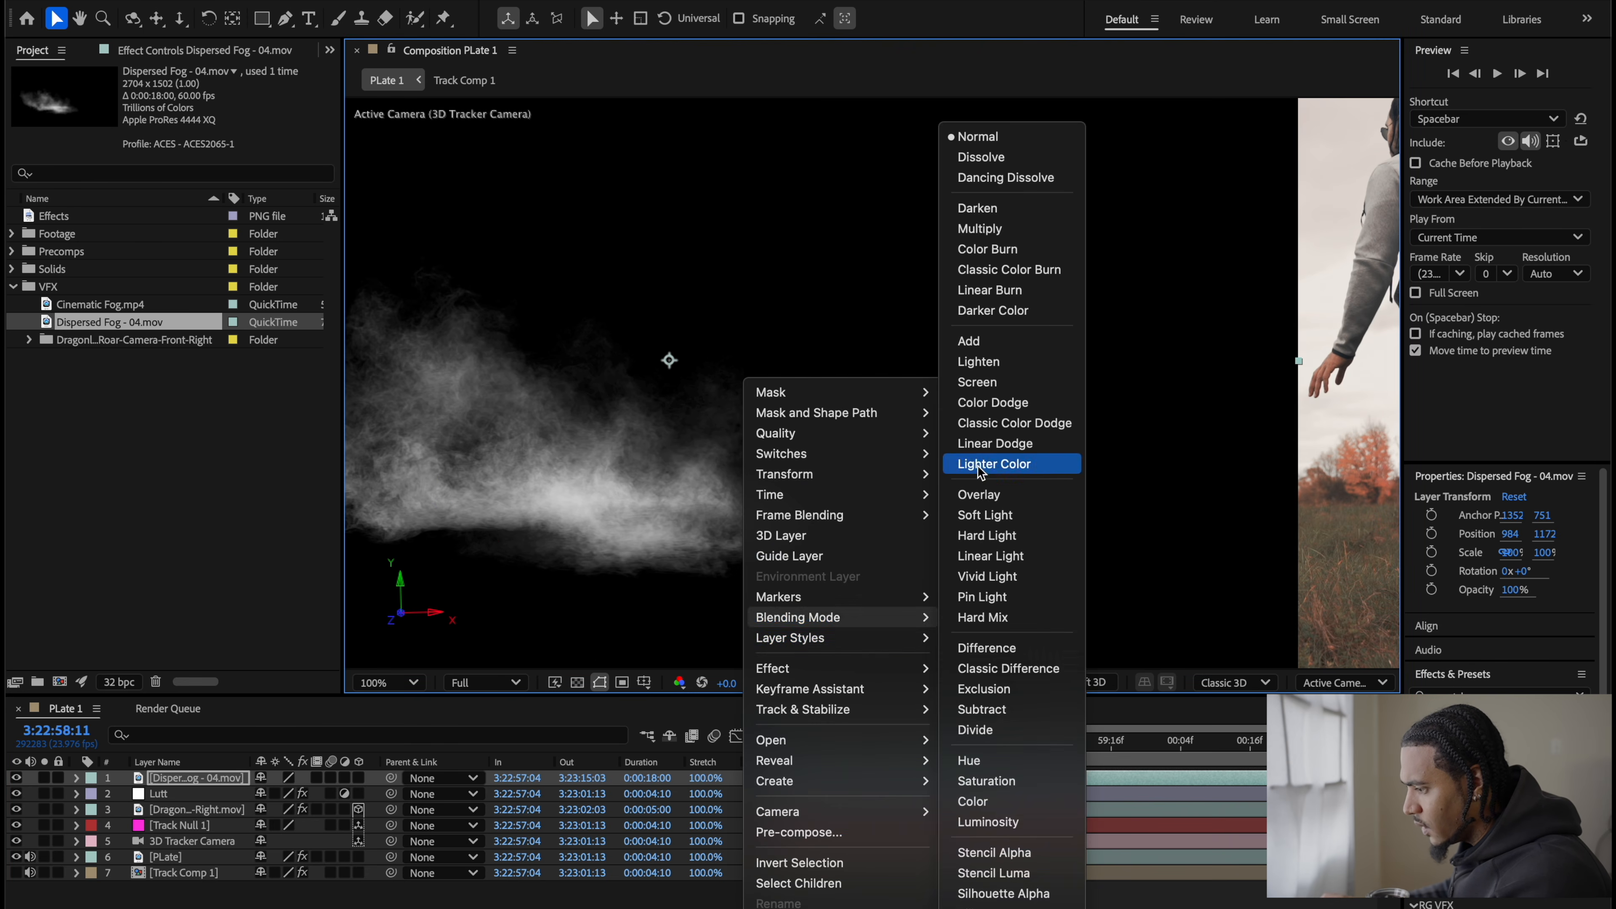
left_click(982, 382)
Step: Scale the fog layer to 126% and position it over the ground at the dragon's feet
left_click_drag(644, 595, 711, 583)
scroll(722, 487, "down", 1)
left_click_drag(745, 419, 779, 450)
key("s")
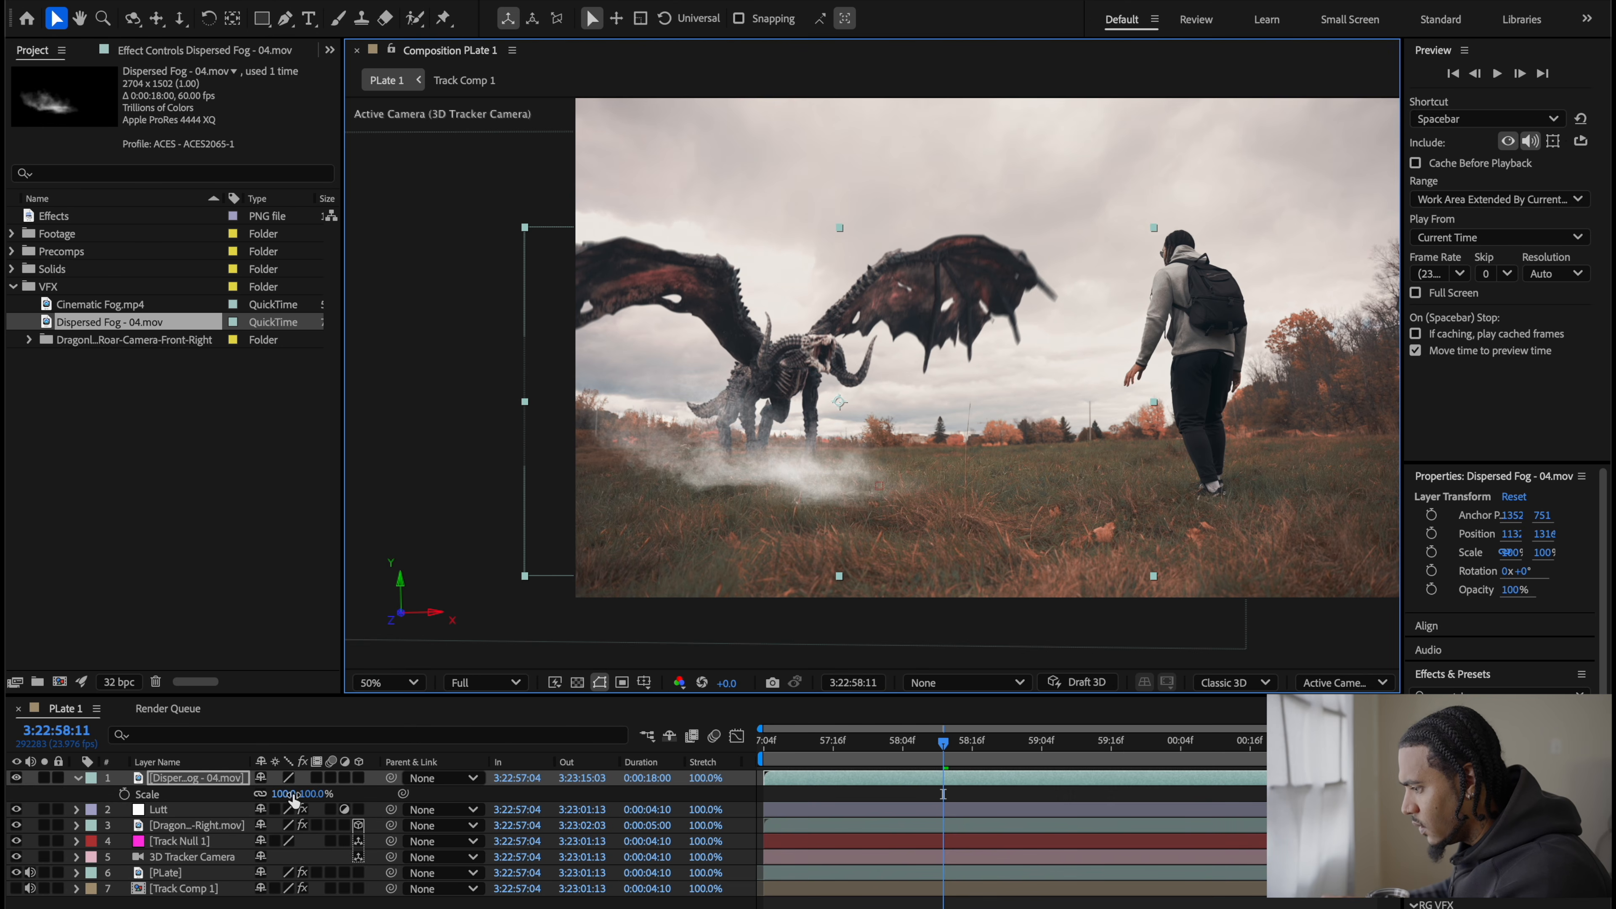
left_click_drag(294, 794, 302, 794)
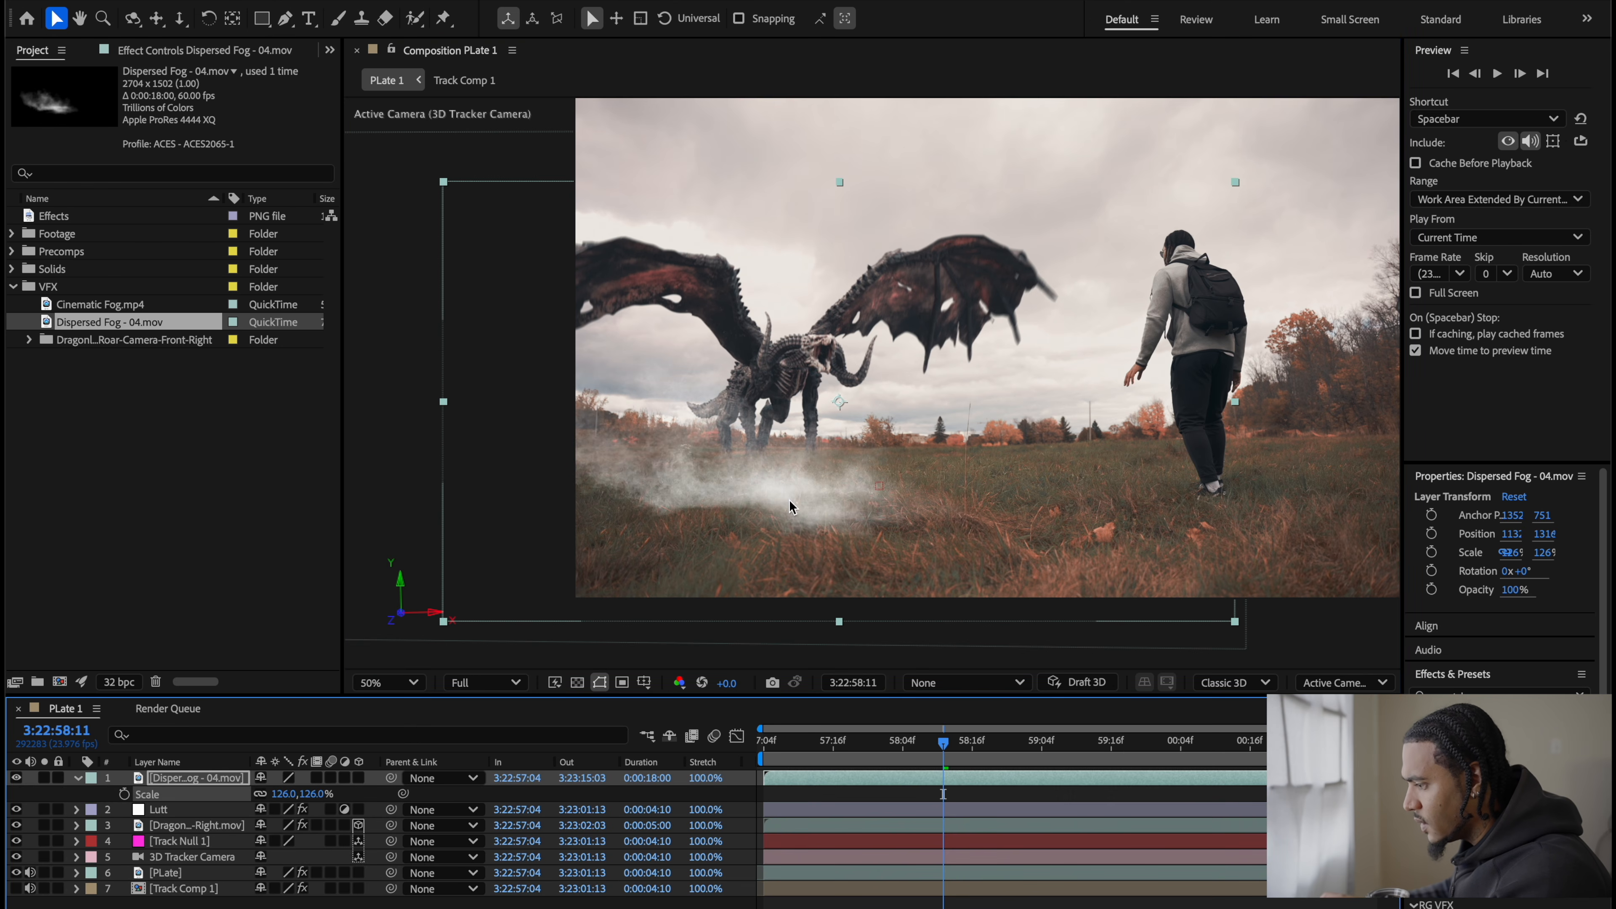
left_click_drag(789, 500, 823, 472)
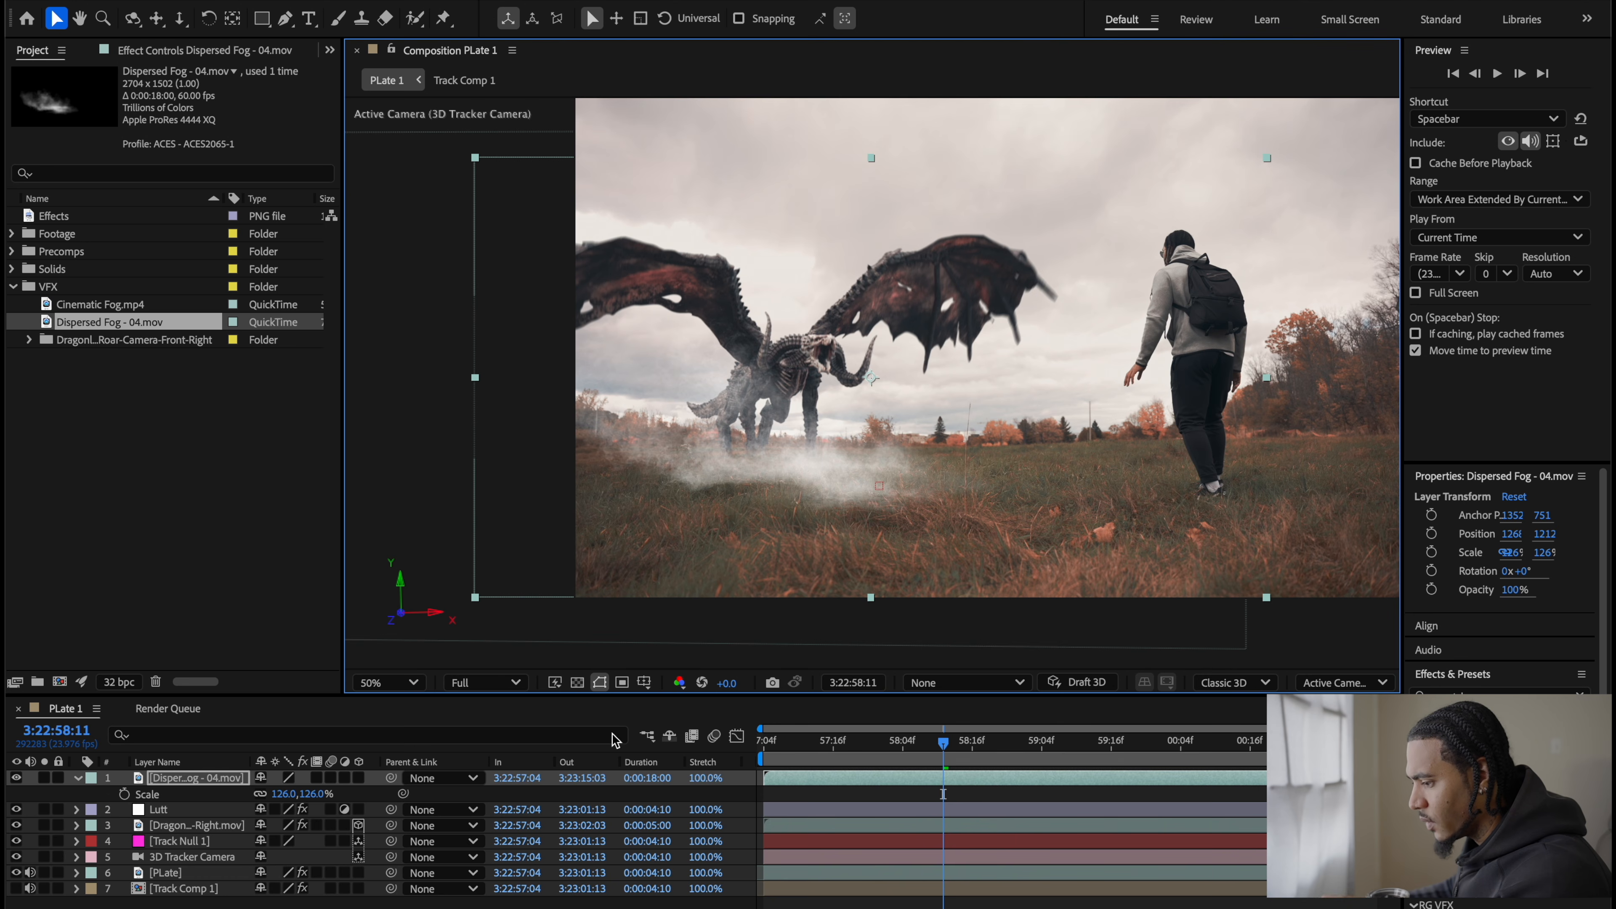
Step: Make the fog a 3D layer and reposition it under the dragon at 3:22:59:08
left_click(358, 777)
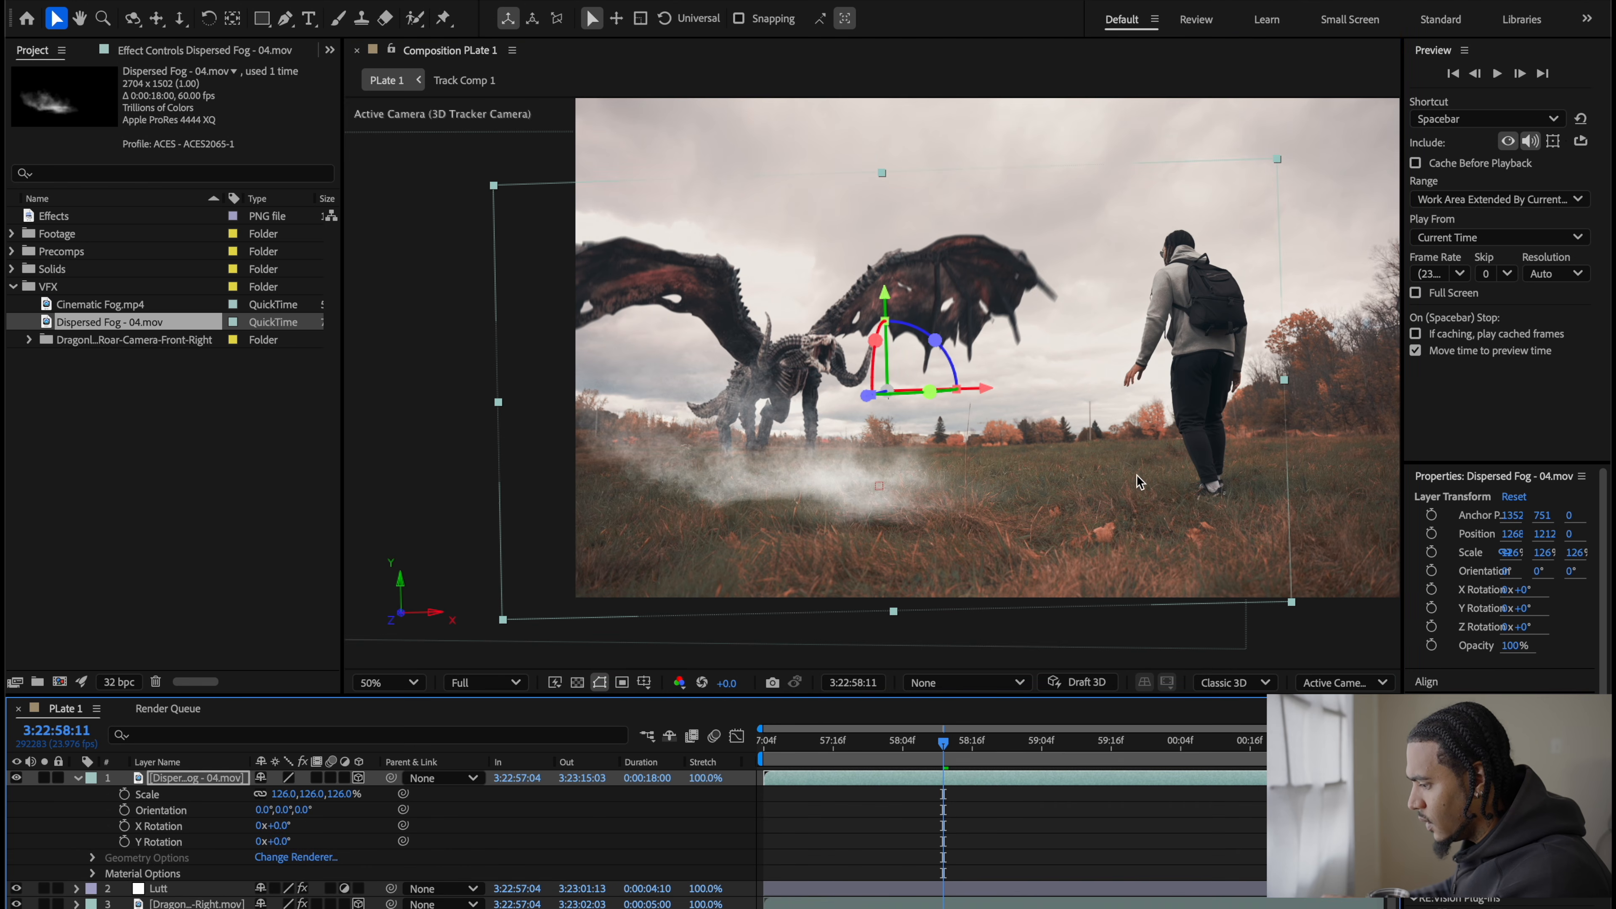
left_click_drag(914, 741, 1067, 753)
left_click_drag(901, 474, 795, 464)
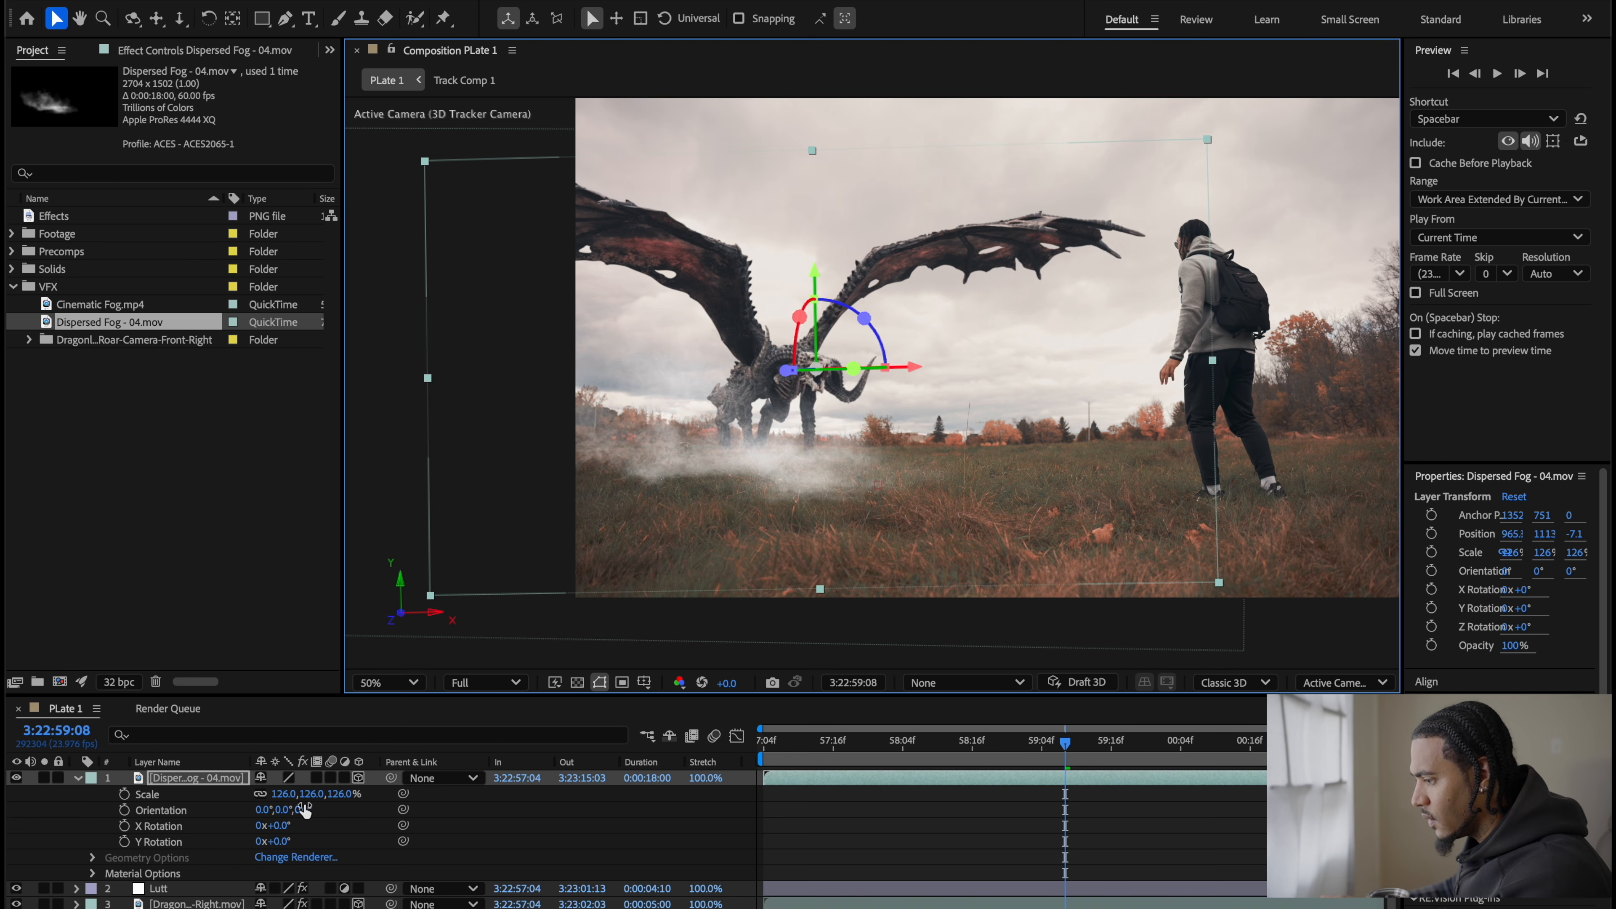
Step: Draw a closed curved mask on the fog layer around the grass in front of the dragon's feet
key("g")
left_click_drag(561, 485, 735, 478)
left_click_drag(789, 476, 952, 482)
left_click_drag(978, 494, 973, 502)
left_click(924, 538)
left_click(752, 555)
left_click(566, 547)
left_click(562, 485)
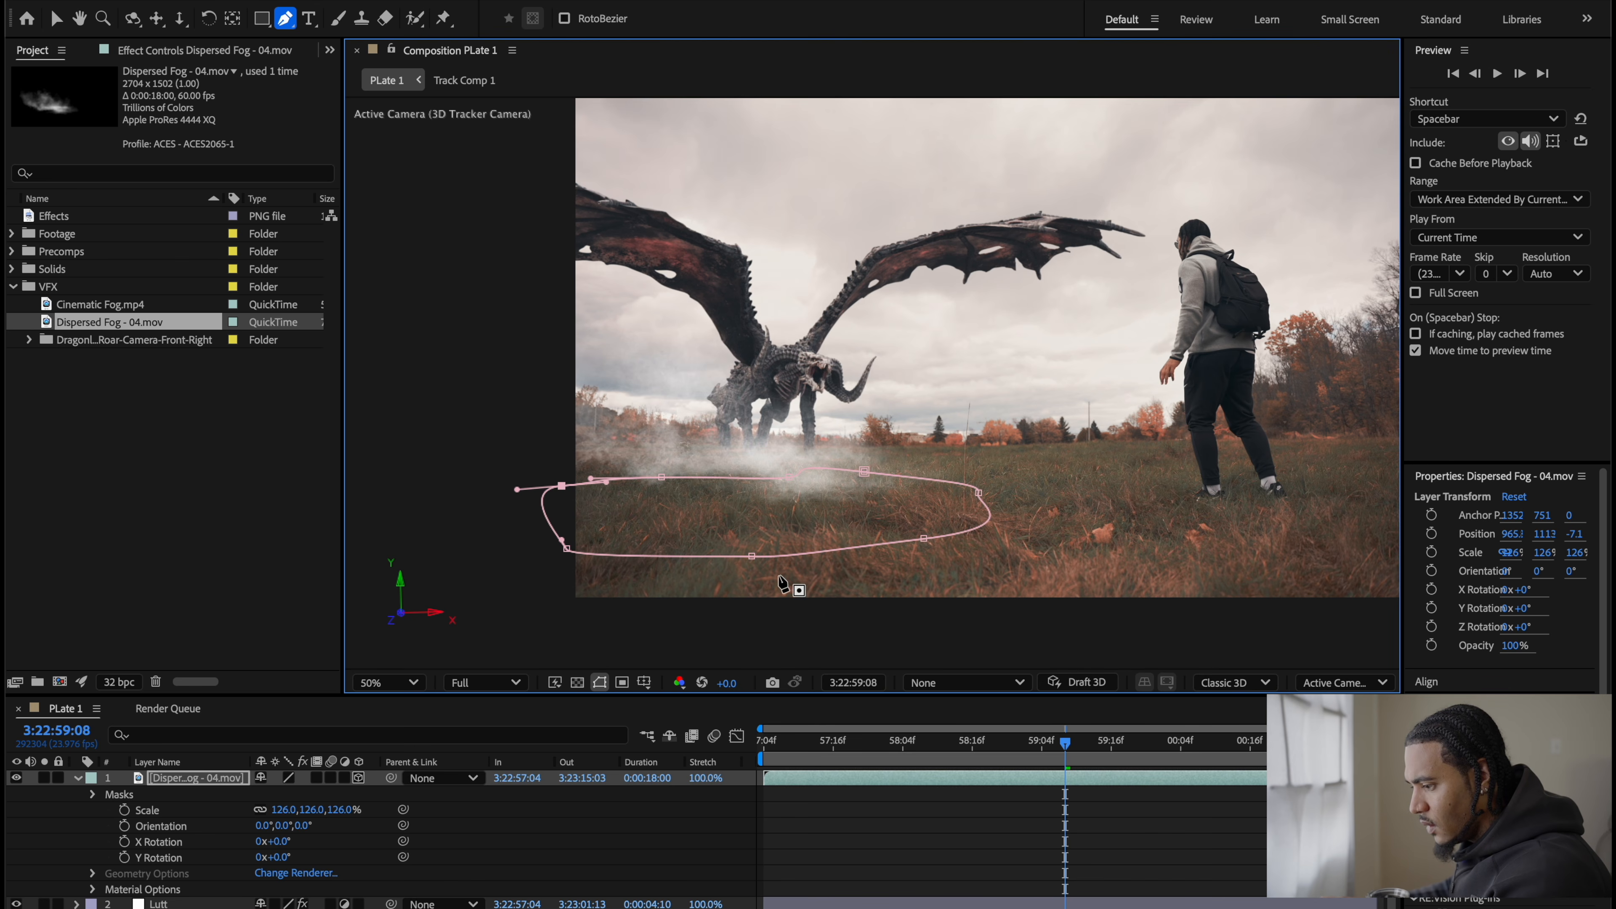
Step: Invert the fog mask and set its feather to 106 pixels and its expansion to 12 pixels
key("m")
key("m")
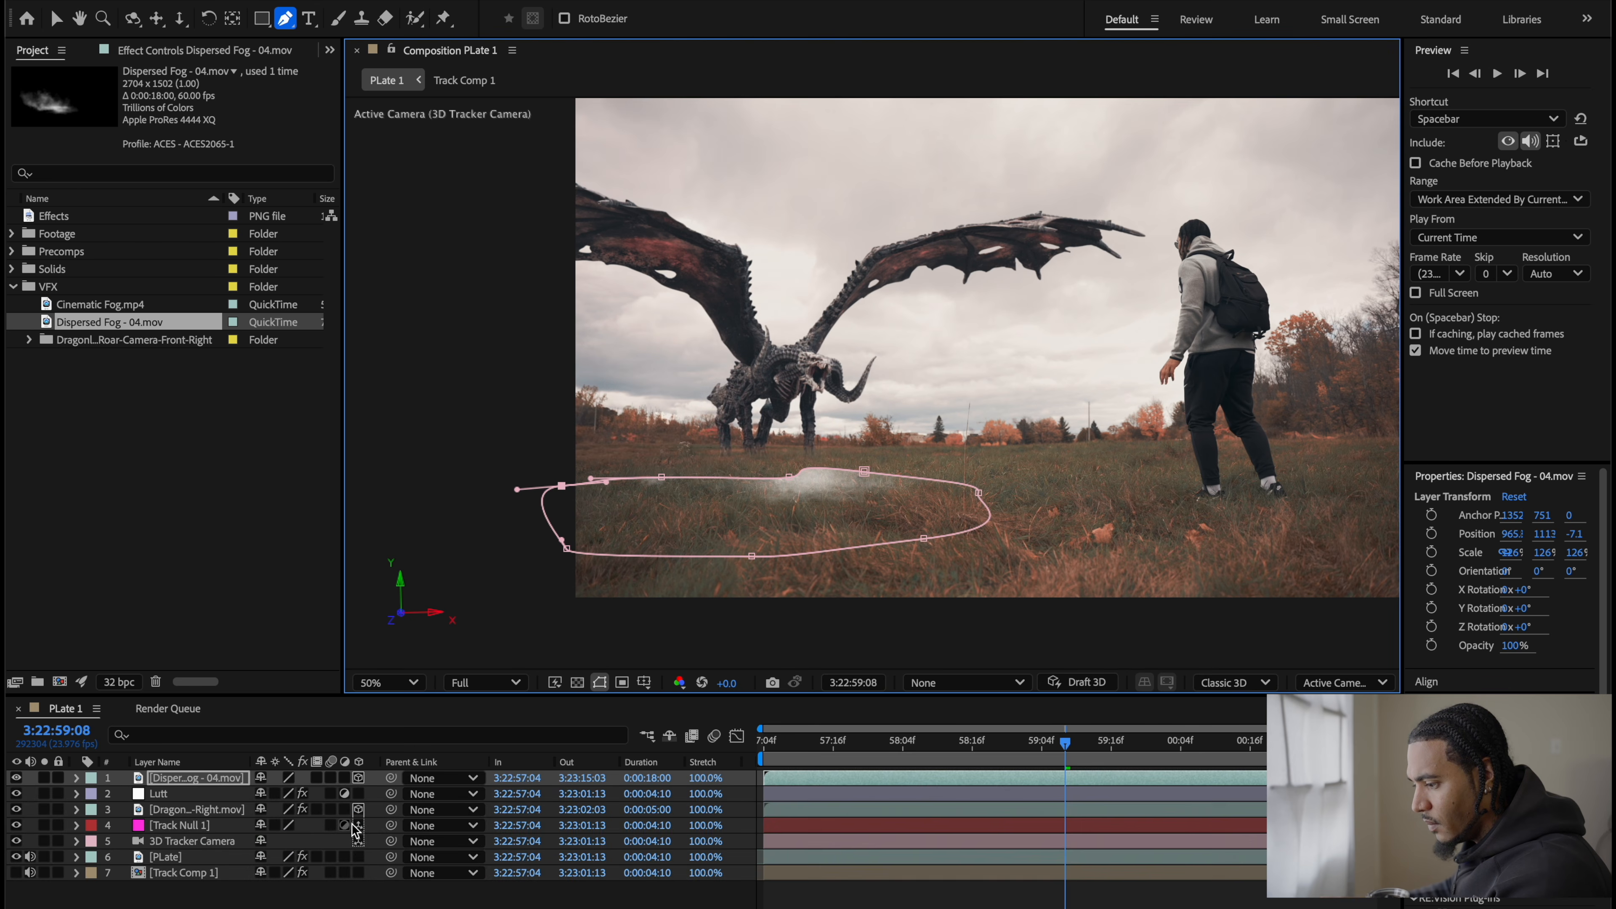
left_click(324, 793)
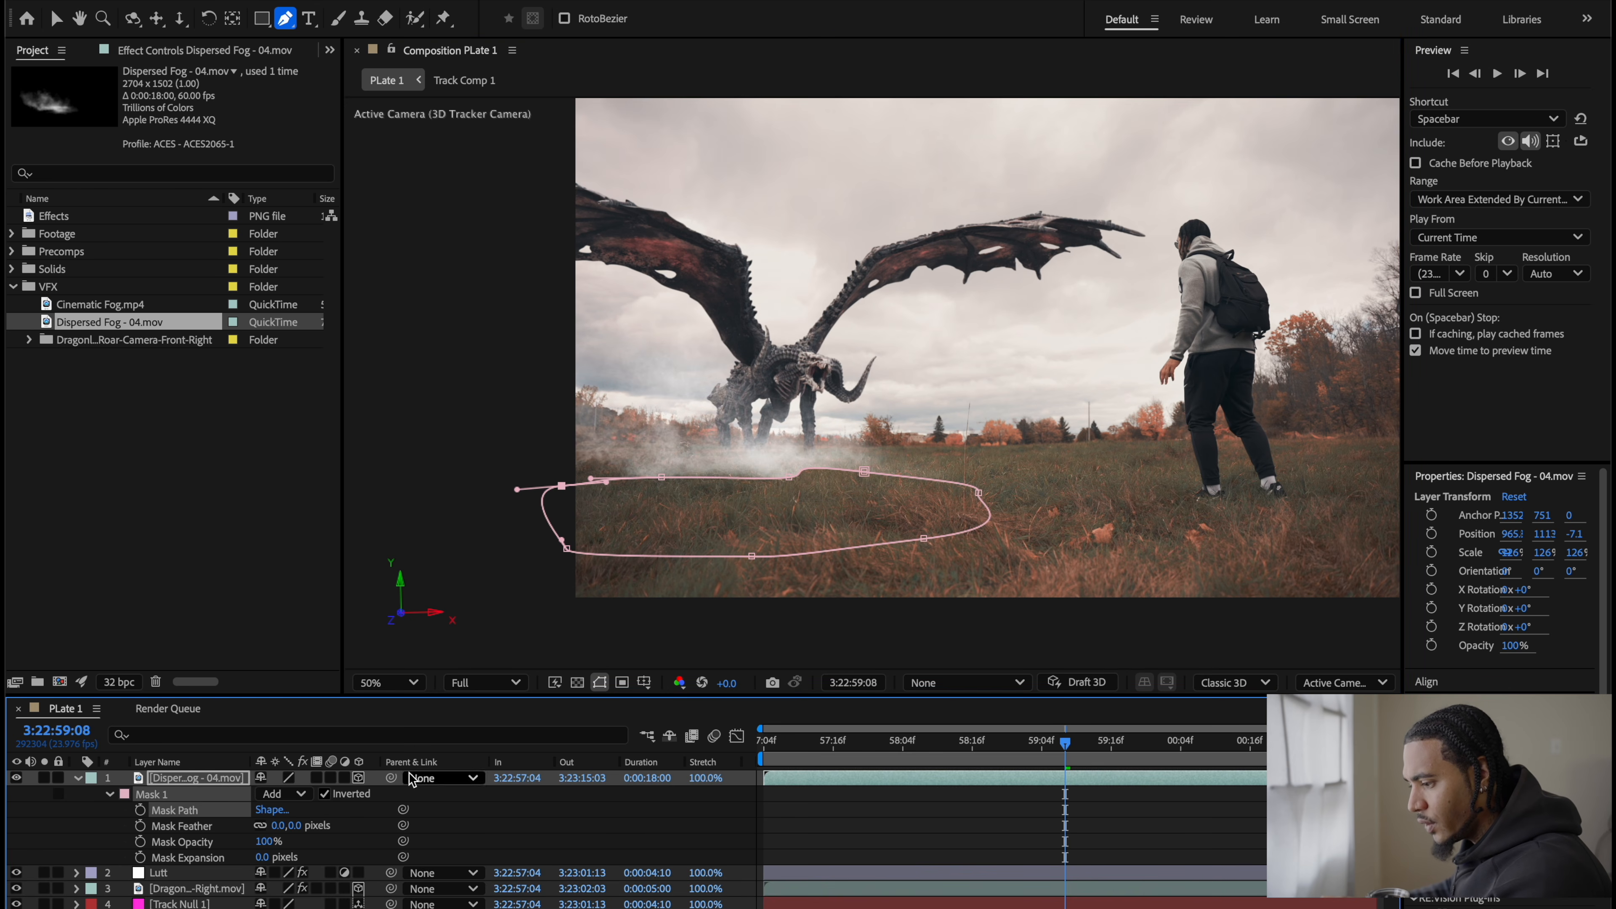
left_click_drag(283, 825, 367, 817)
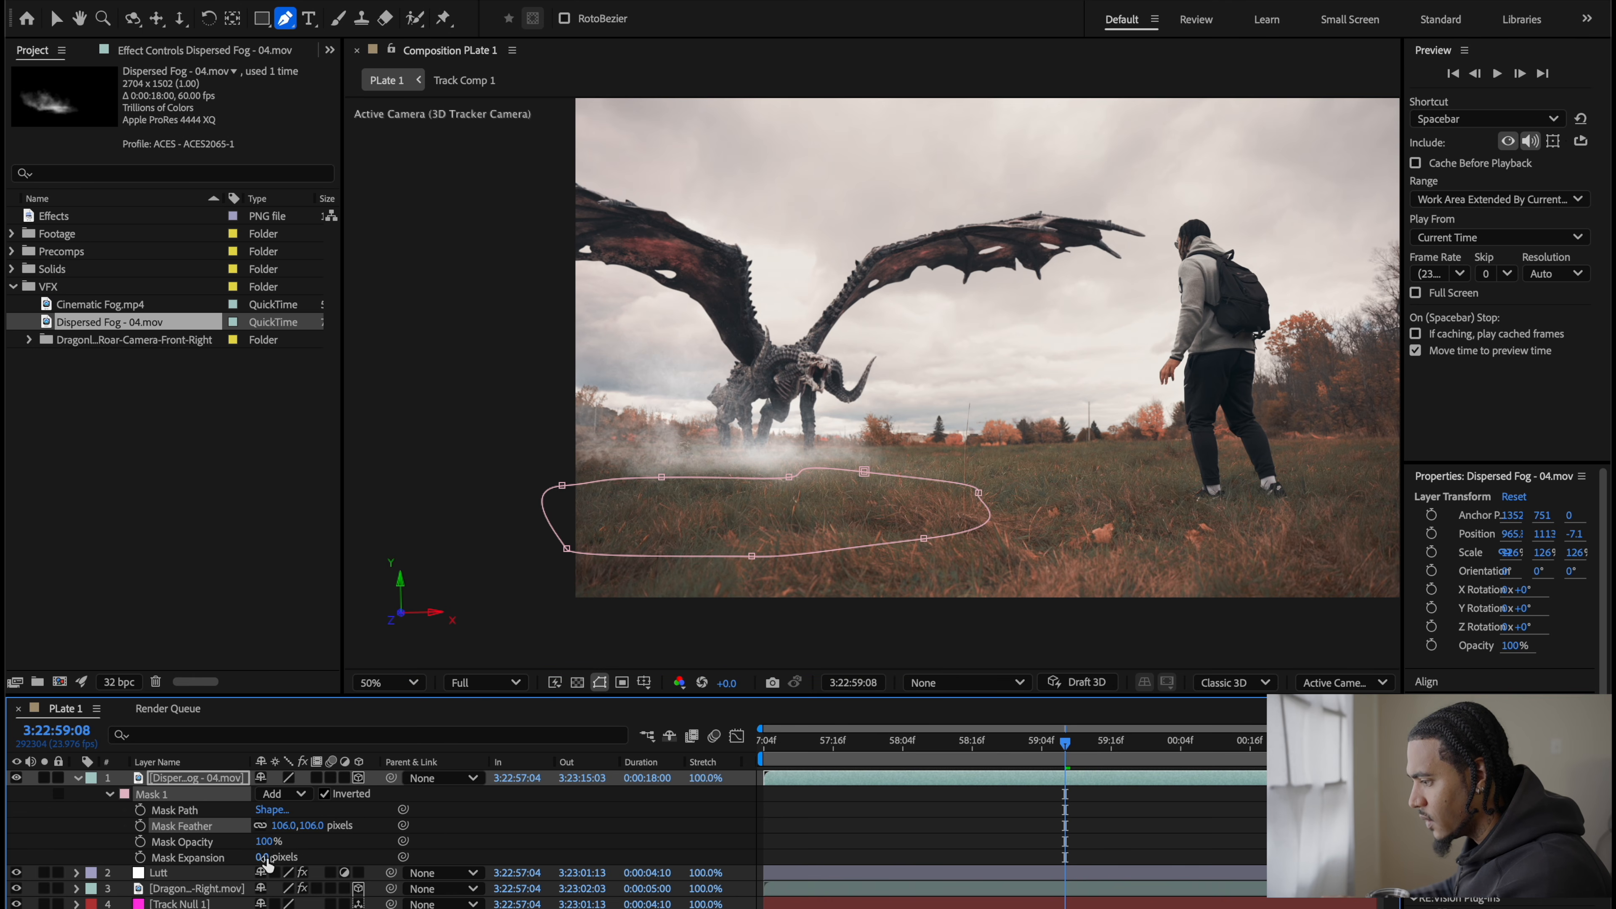
mouse_move(262, 857)
left_mouse_down()
mouse_move(232, 863)
mouse_move(268, 859)
left_mouse_up()
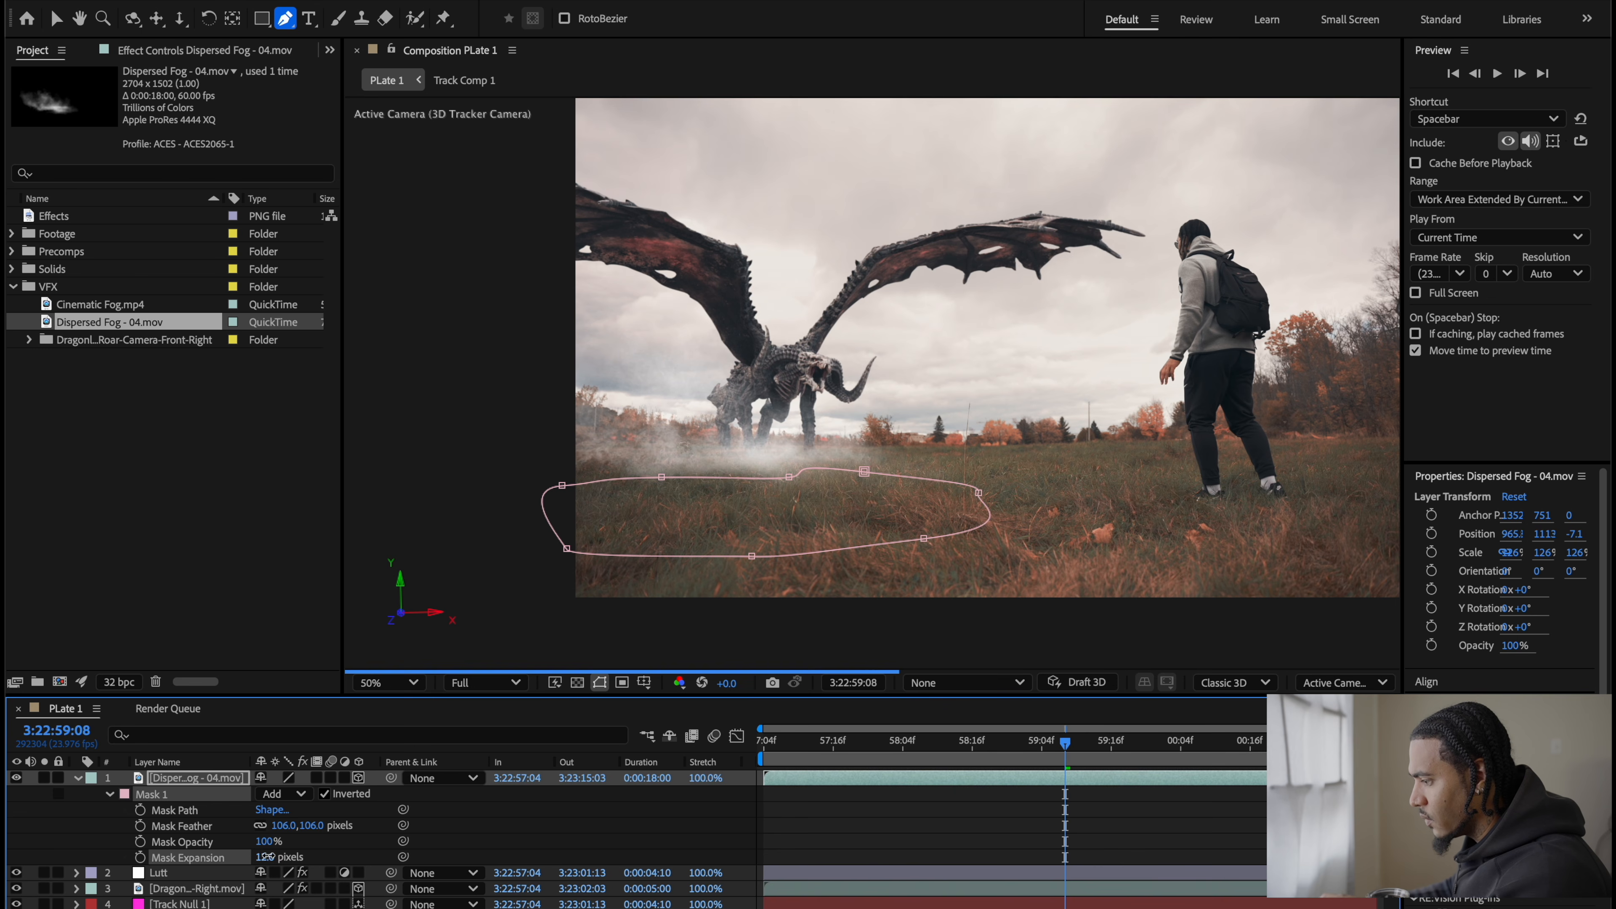
Step: Smooth the bump in the upper edge of the fog mask and deselect the layer to check the blend
key("v")
left_click(1049, 440)
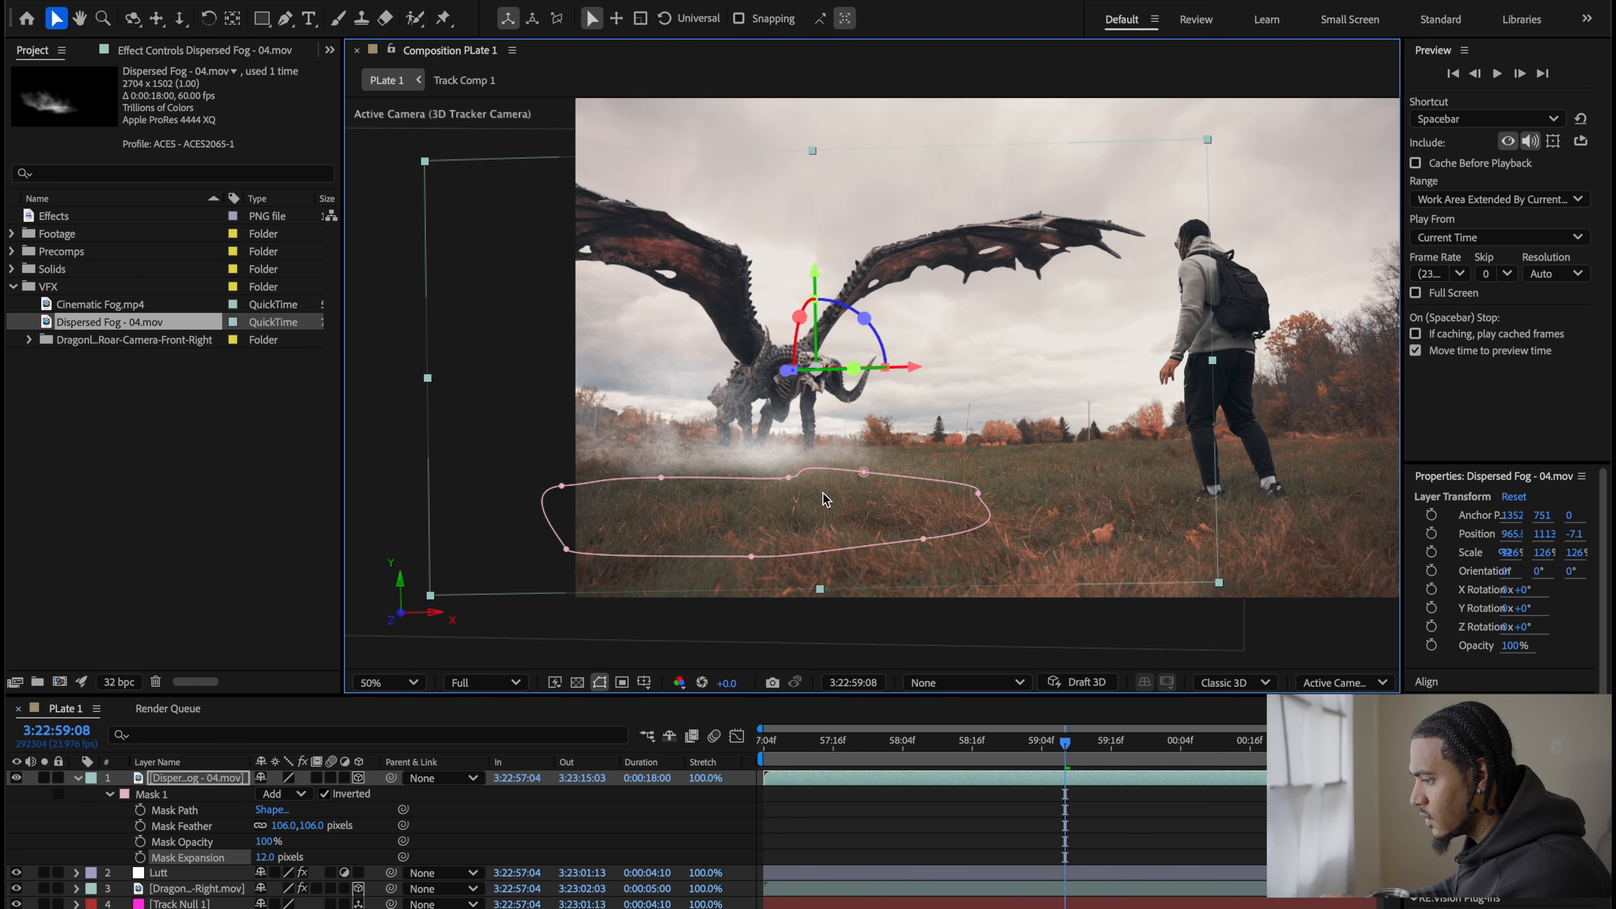
mouse_move(832, 469)
left_mouse_down()
mouse_move(872, 485)
mouse_move(851, 475)
left_mouse_up()
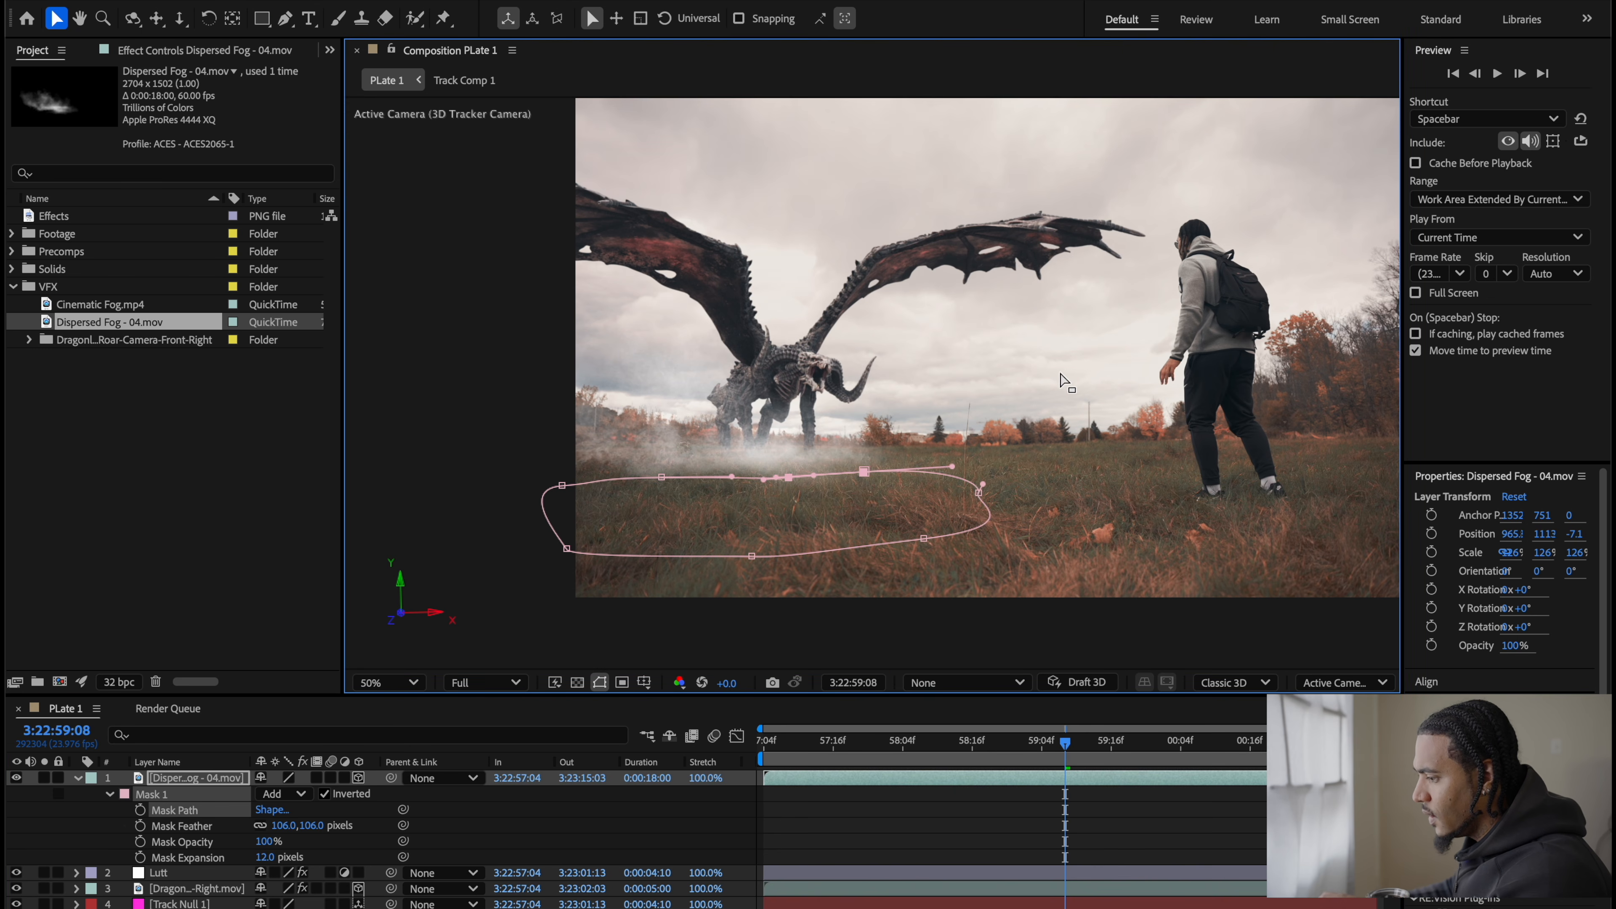
left_click(1047, 353)
left_click(906, 553)
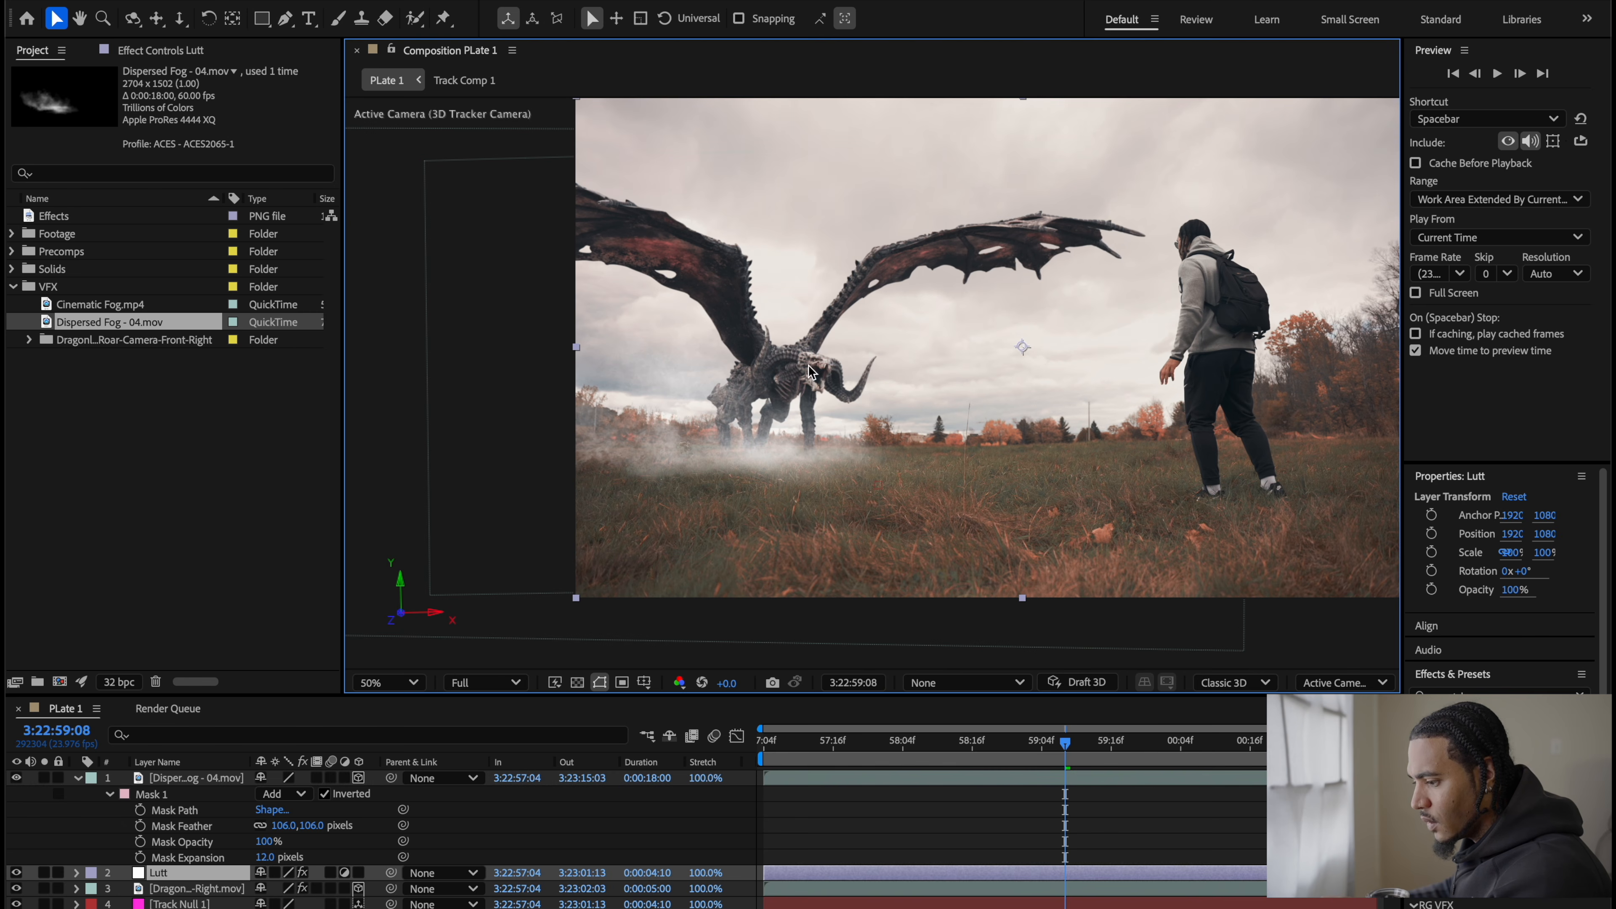
Step: Apply the Tint effect to the Dispersed Fog - 04.mov layer
left_click(194, 779)
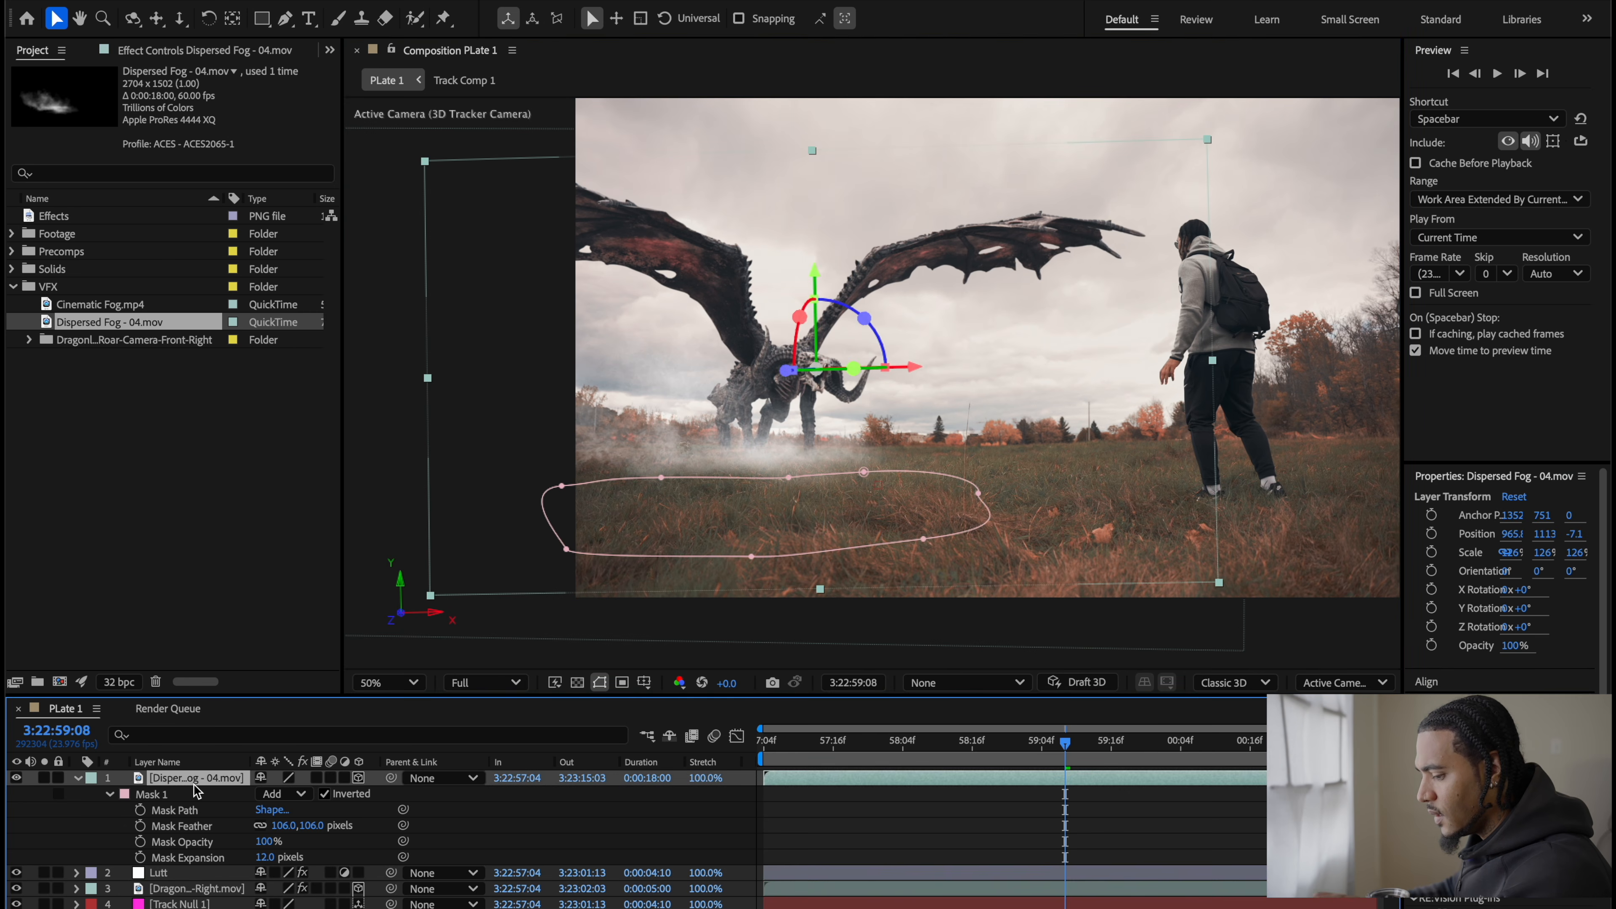
left_click(170, 52)
key("ctrl+space")
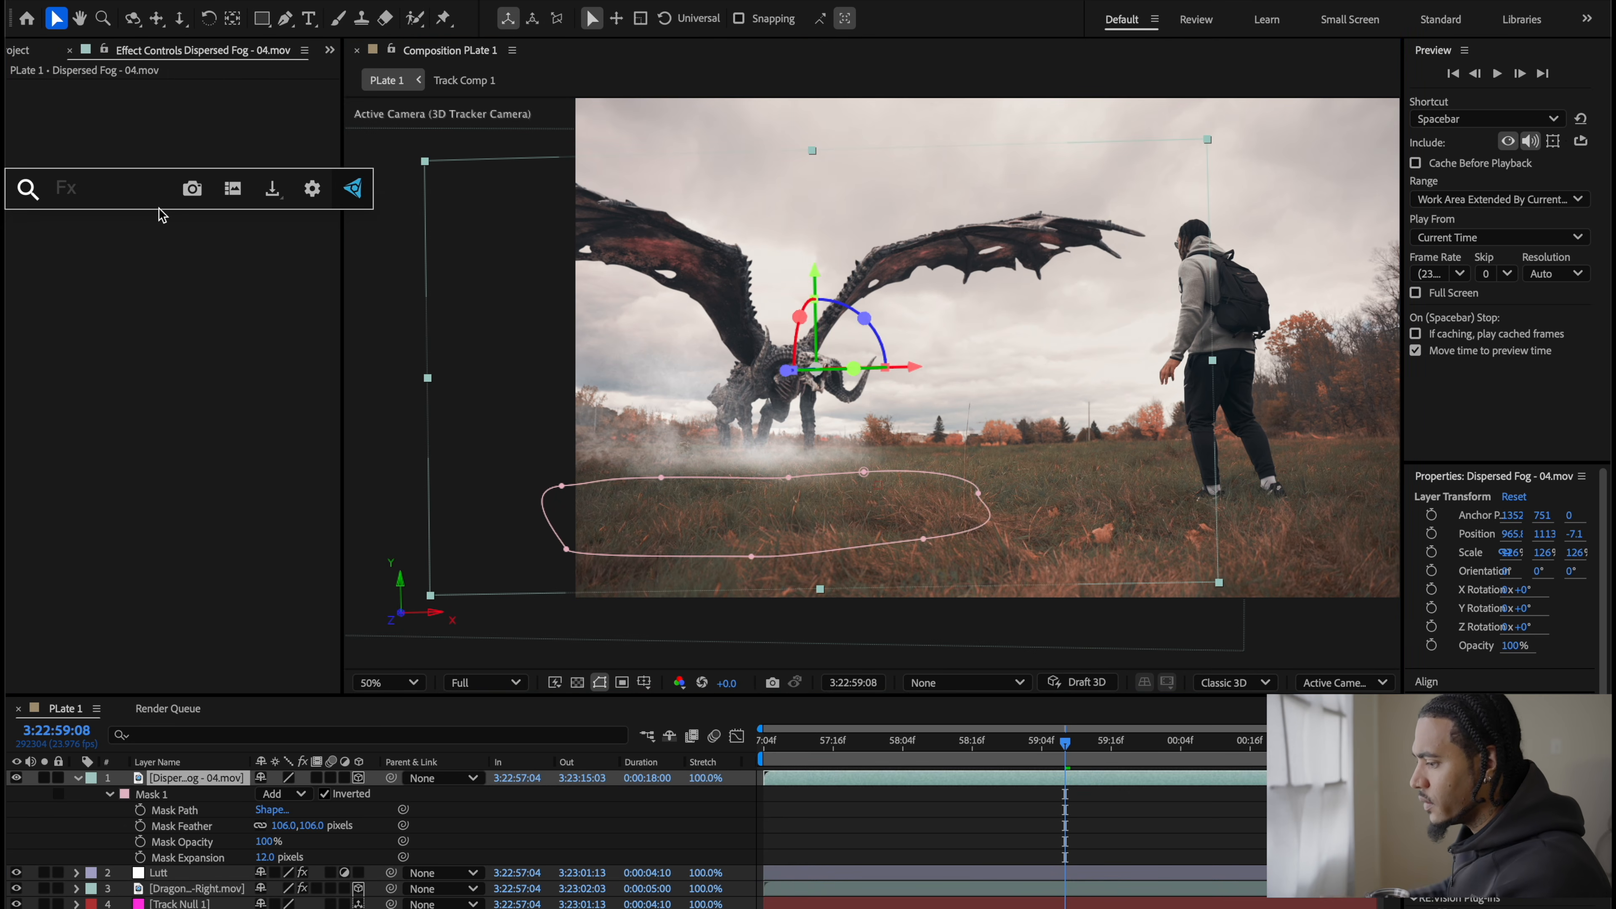
type("tint")
key("Return")
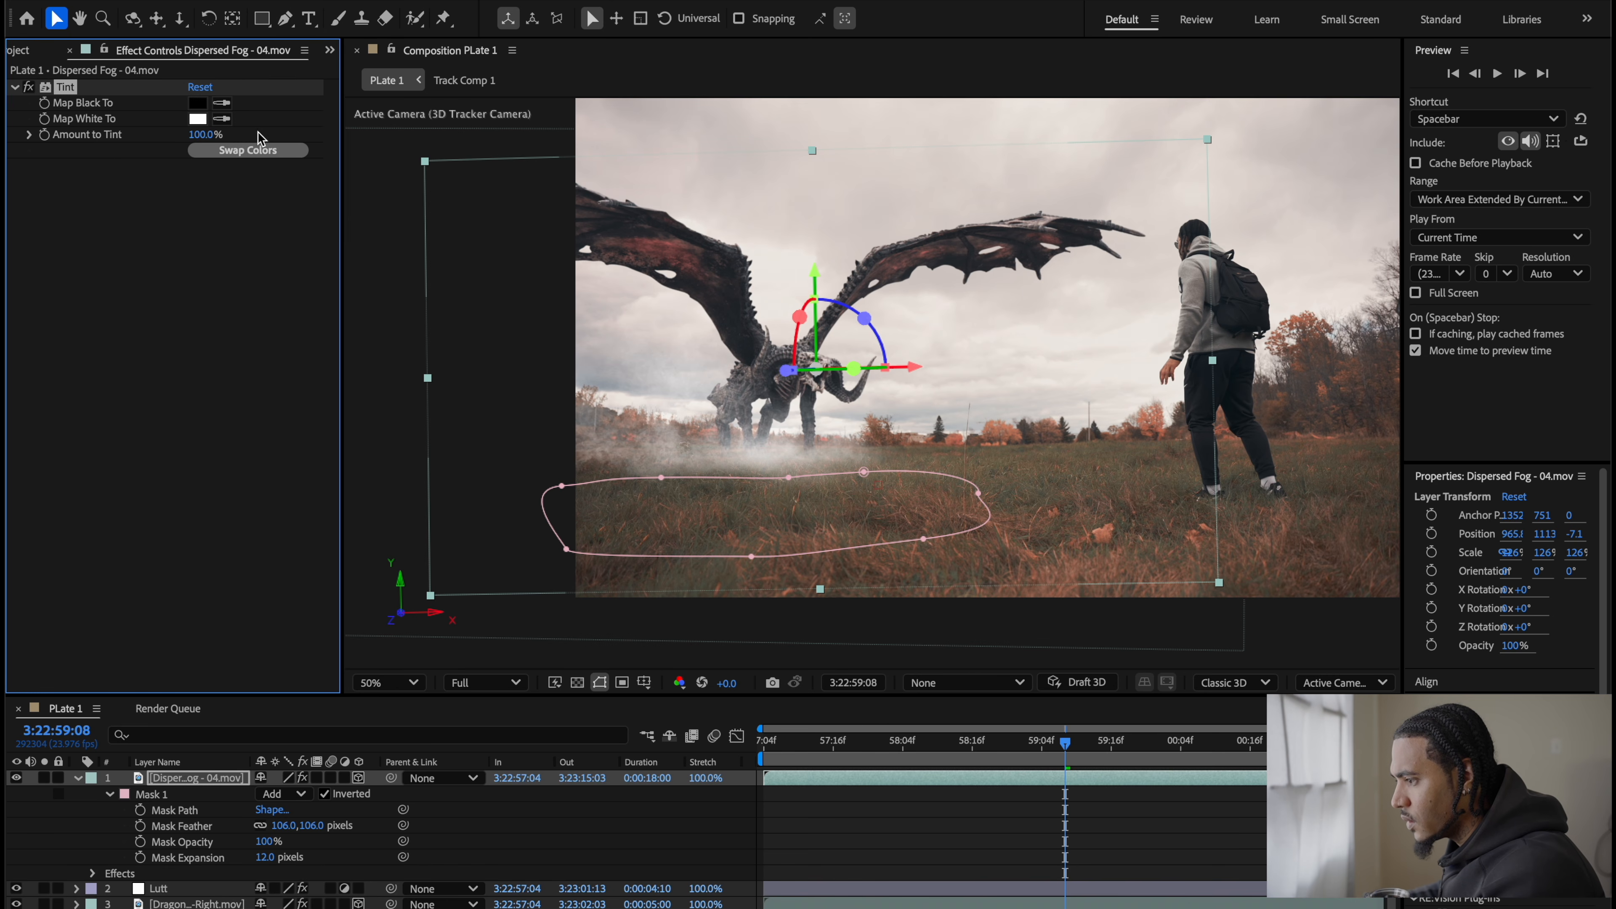
Step: Set the Tint effect's Map White To color to the dusty tan BBA887
left_click(203, 121)
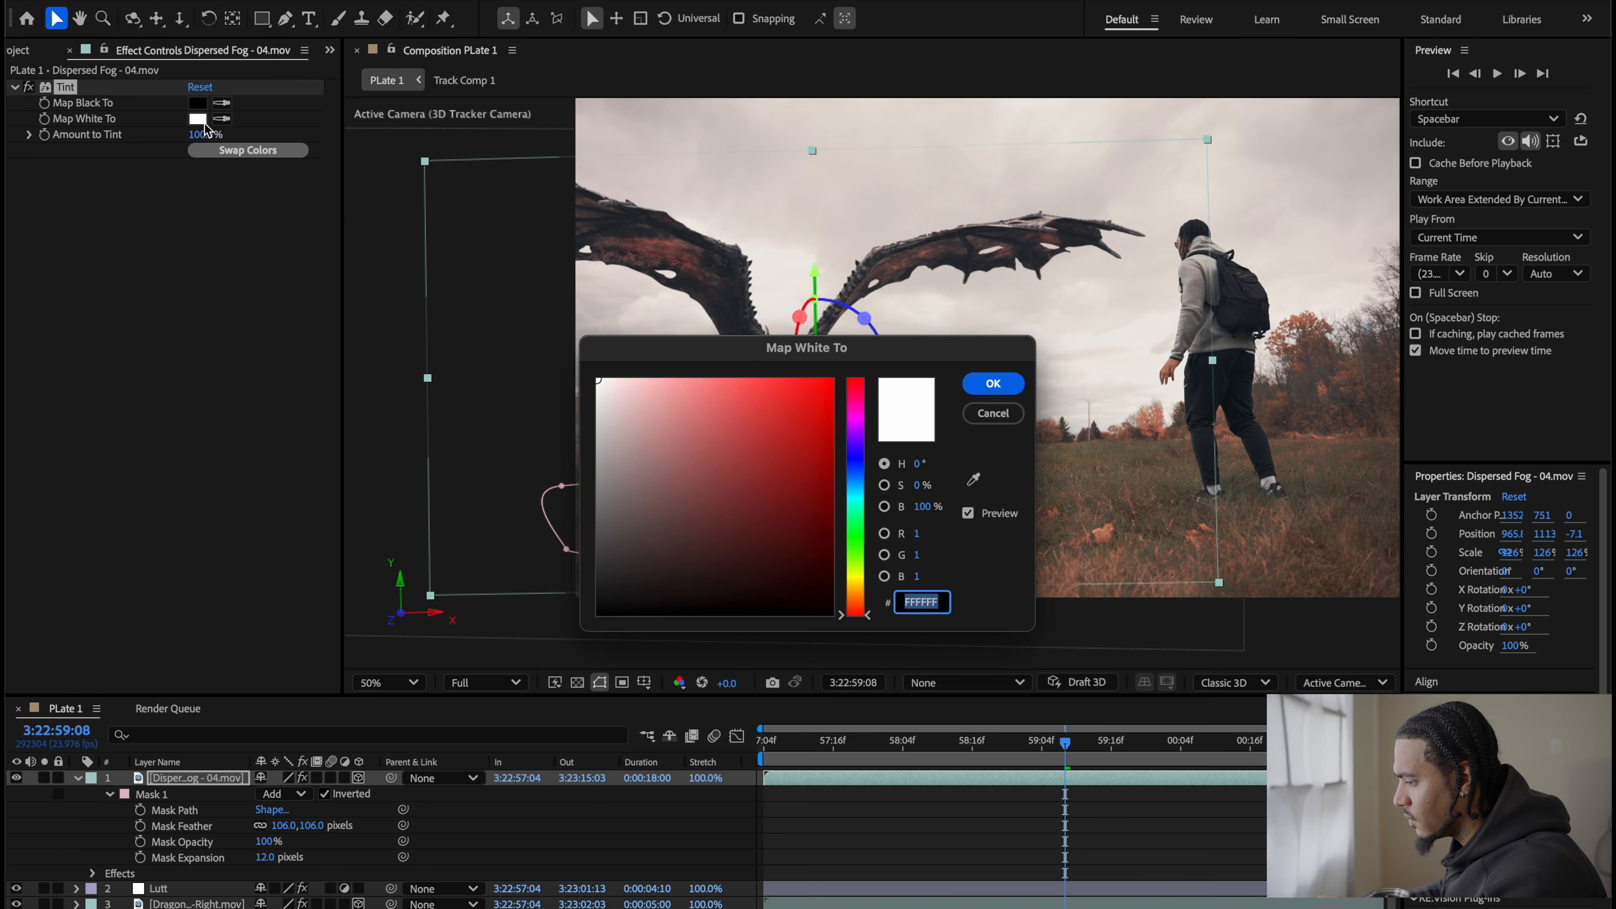
left_click_drag(892, 357, 1395, 431)
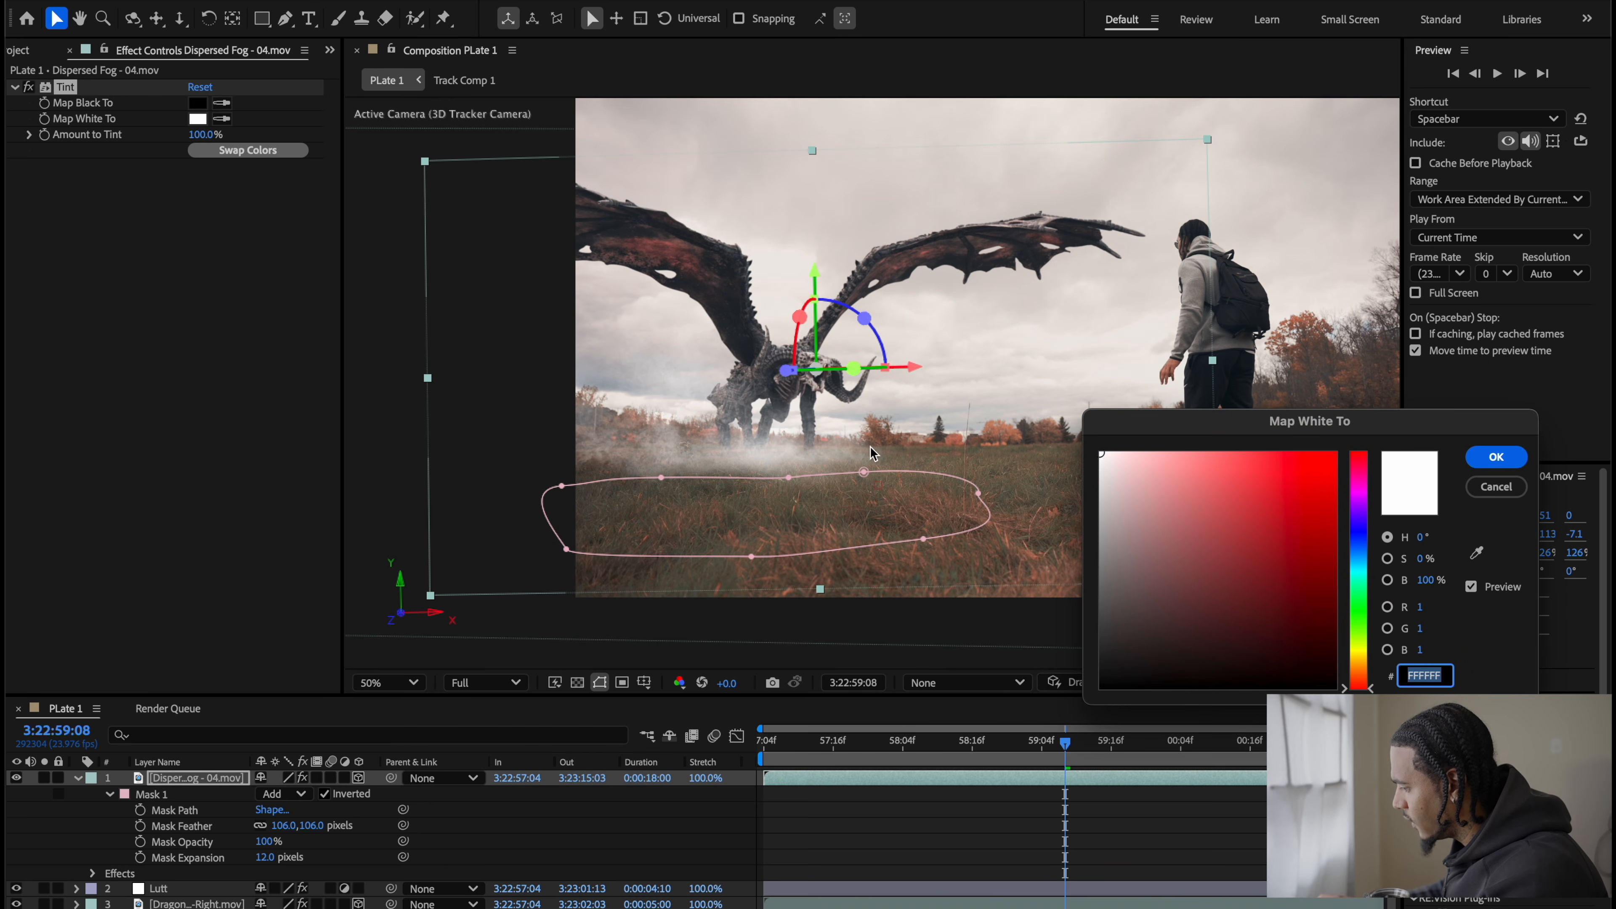
mouse_move(1367, 680)
left_mouse_down()
mouse_move(1370, 653)
mouse_move(1372, 669)
left_mouse_up()
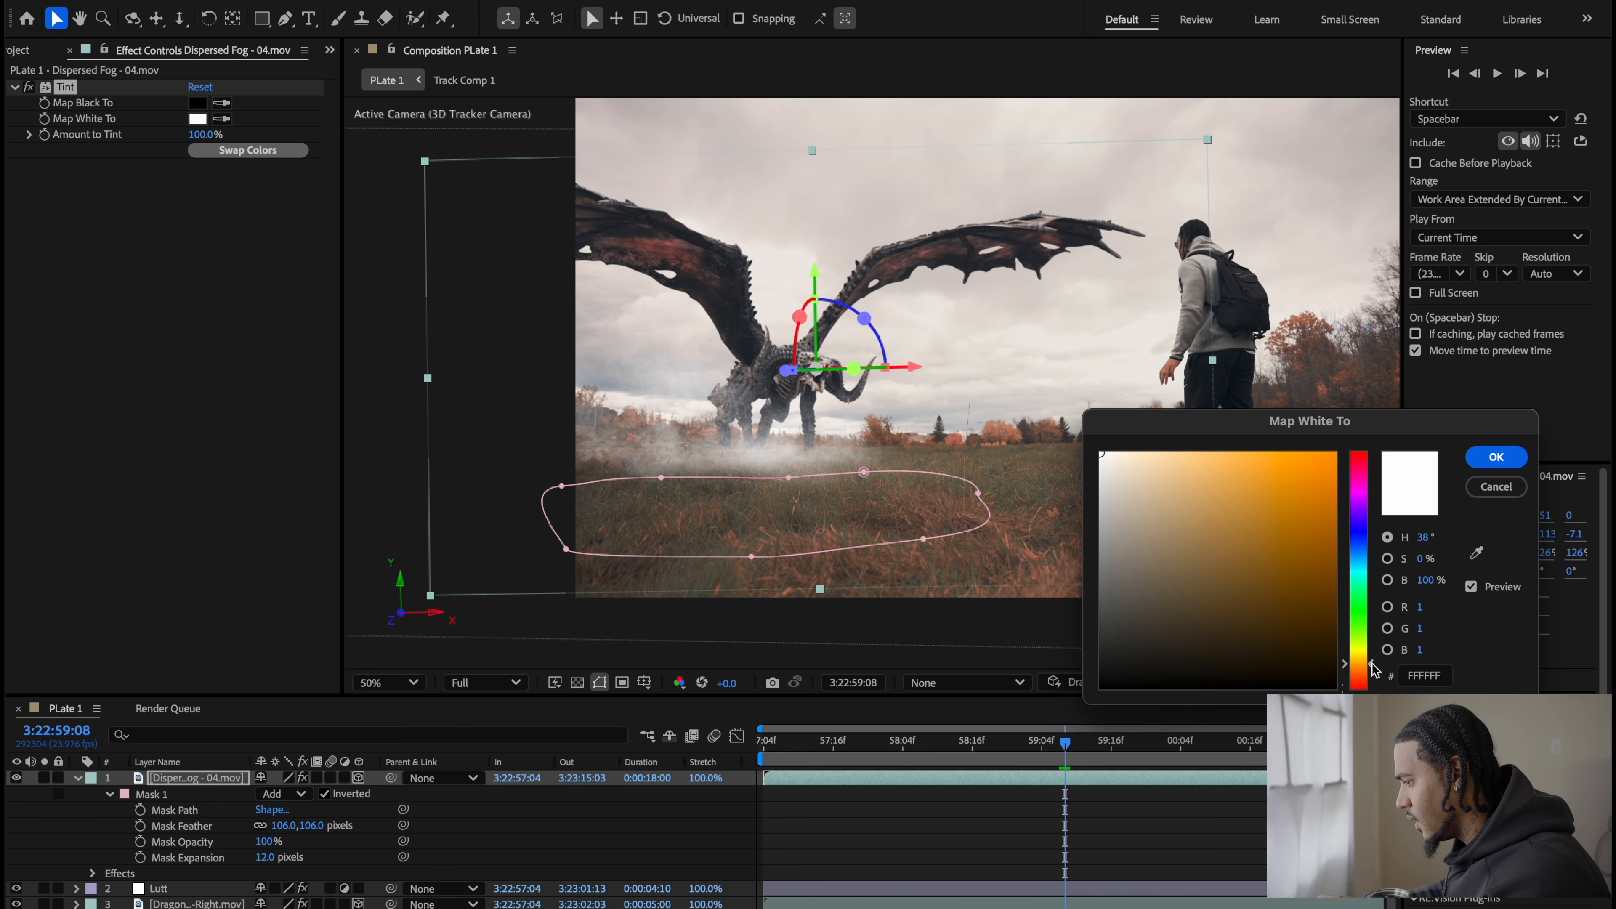
left_click_drag(1237, 595, 1165, 514)
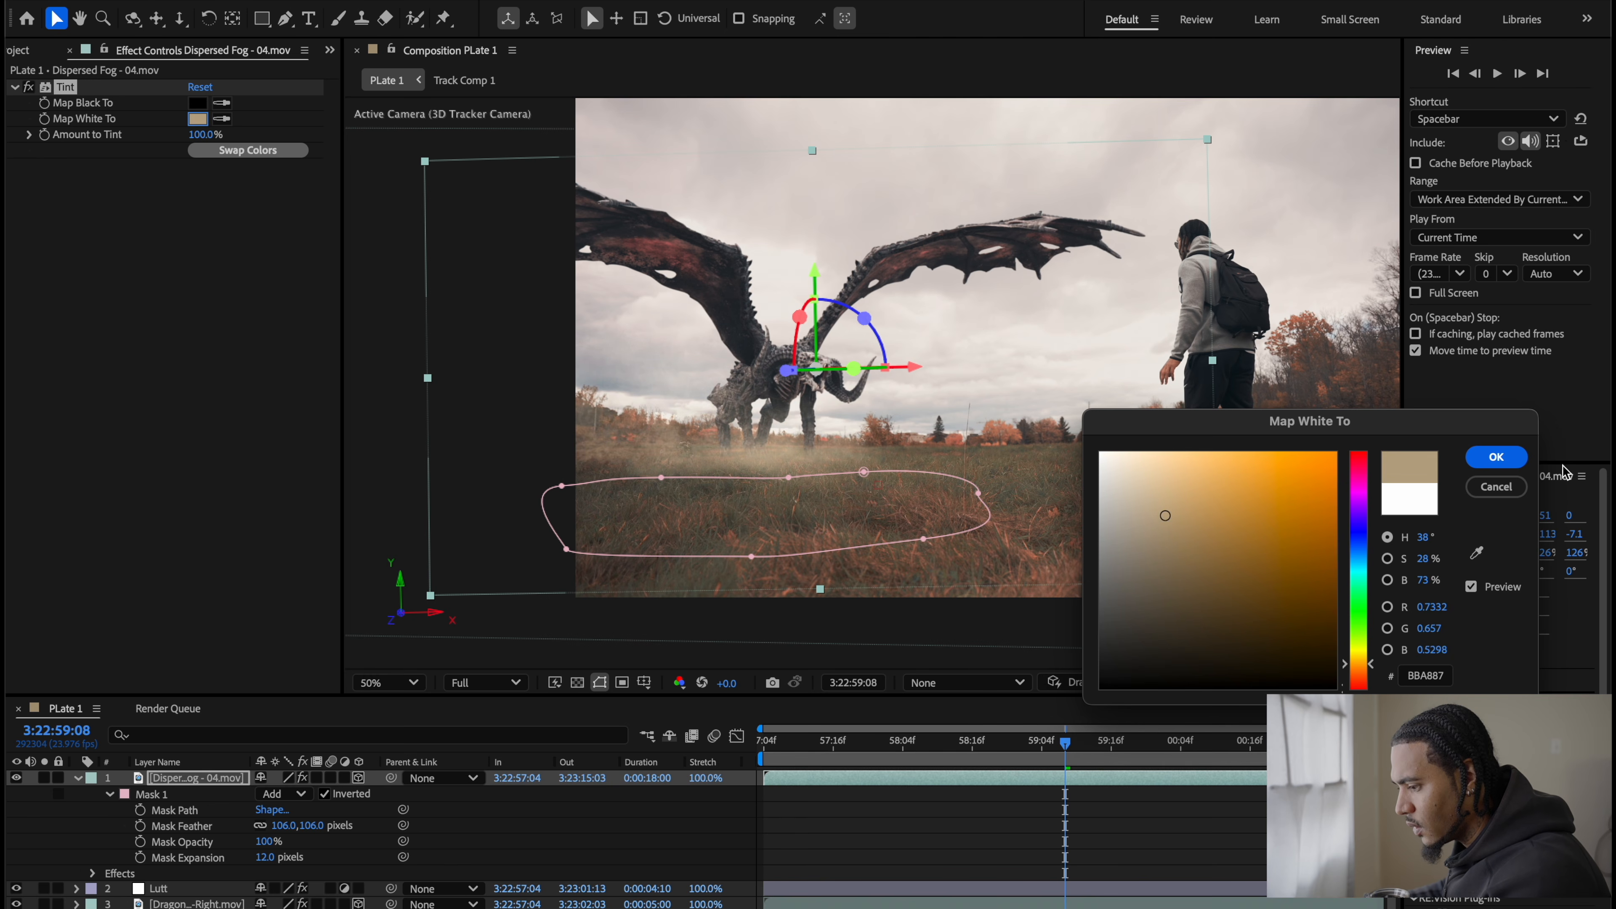
left_click(1502, 459)
Step: Lower the fog layer's opacity to 63% and deselect it to view the result
key("t")
key("t")
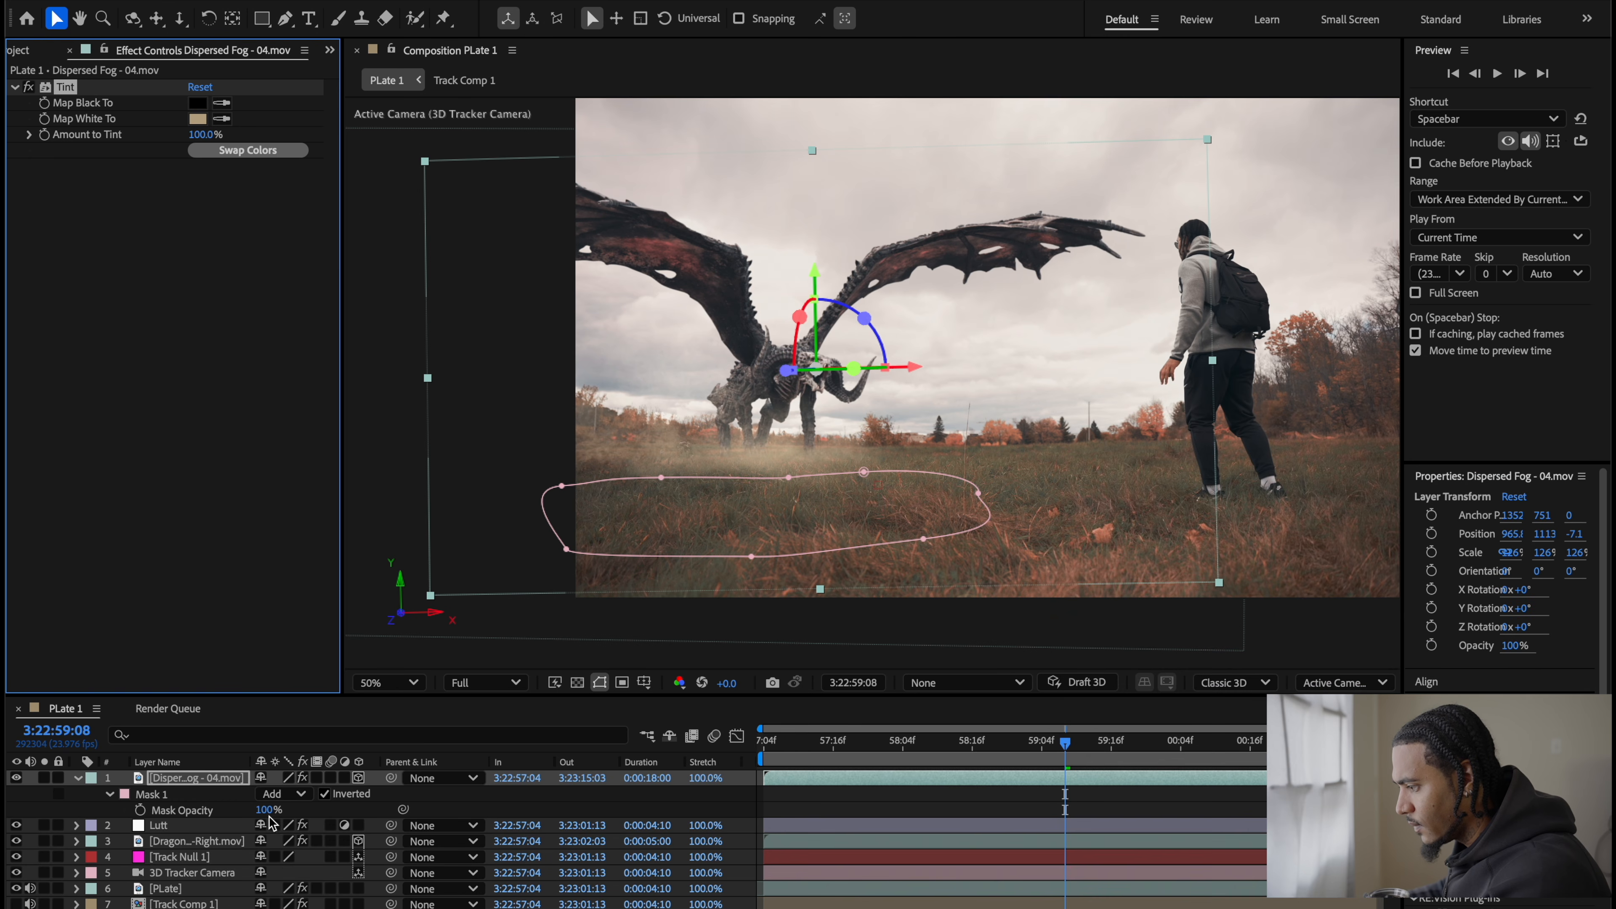
key("t")
left_click_drag(263, 796, 171, 825)
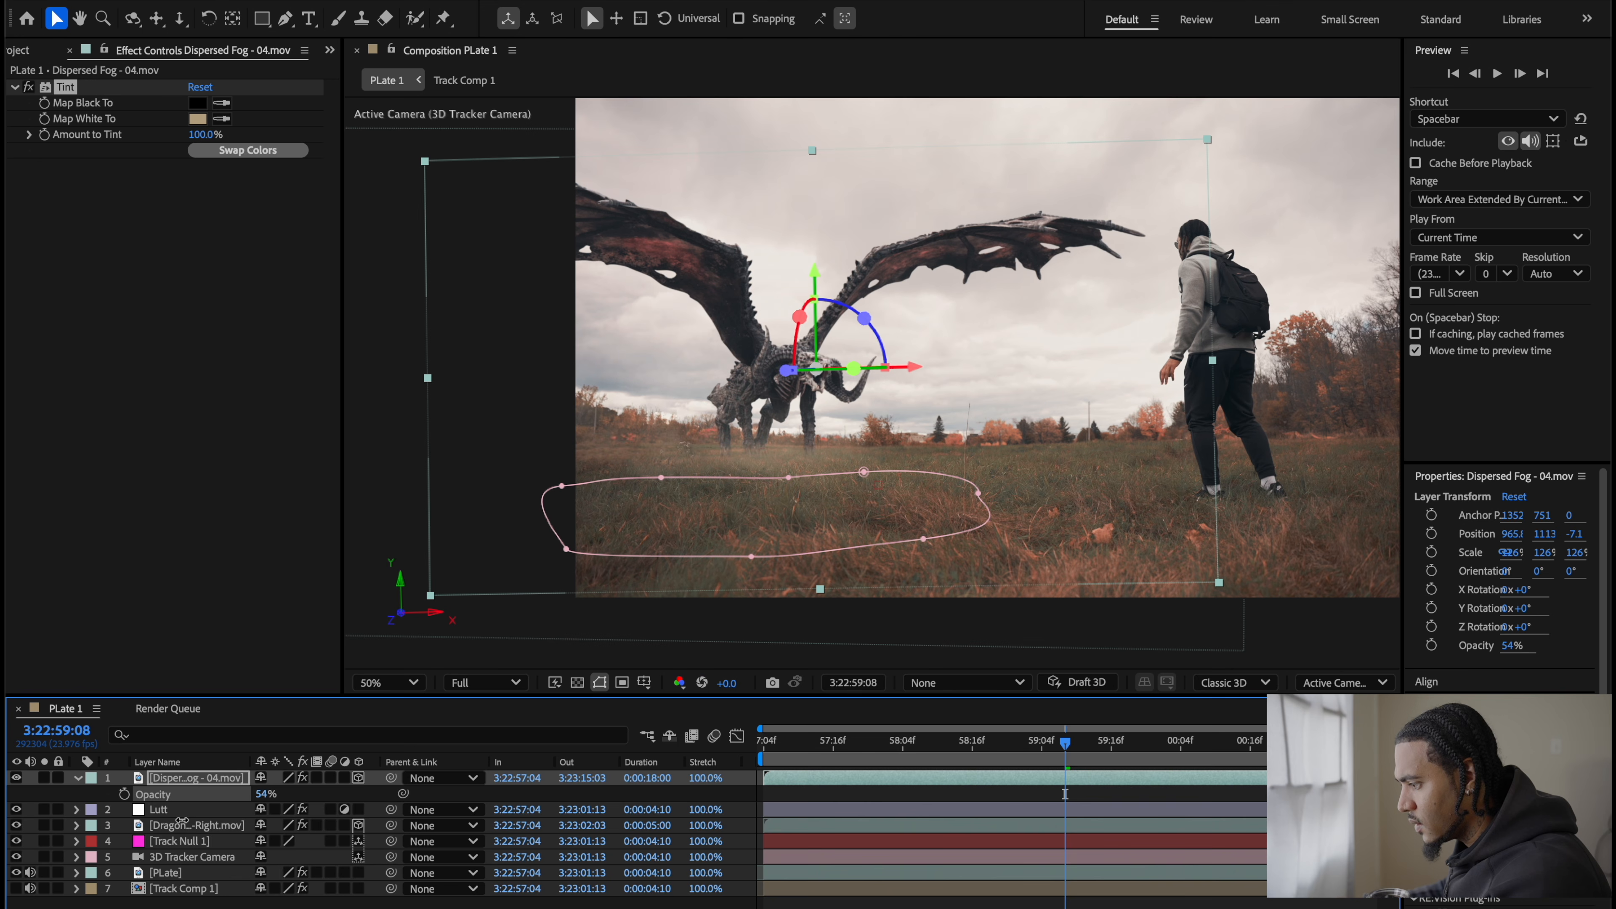
left_click_drag(187, 819, 189, 821)
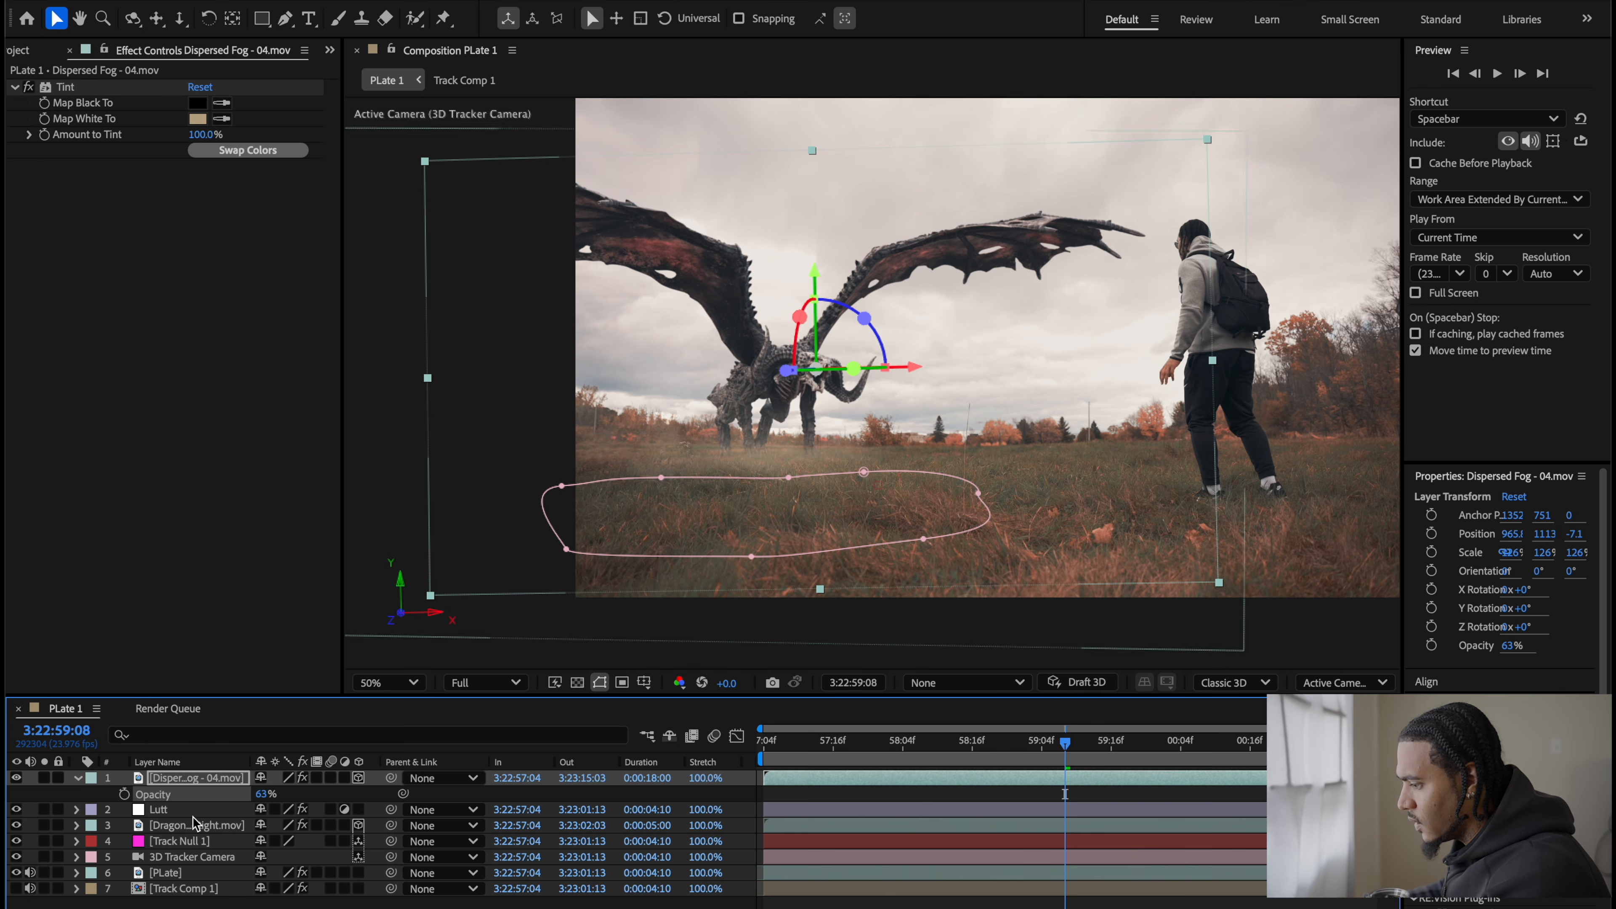
left_click(1374, 485)
key(".")
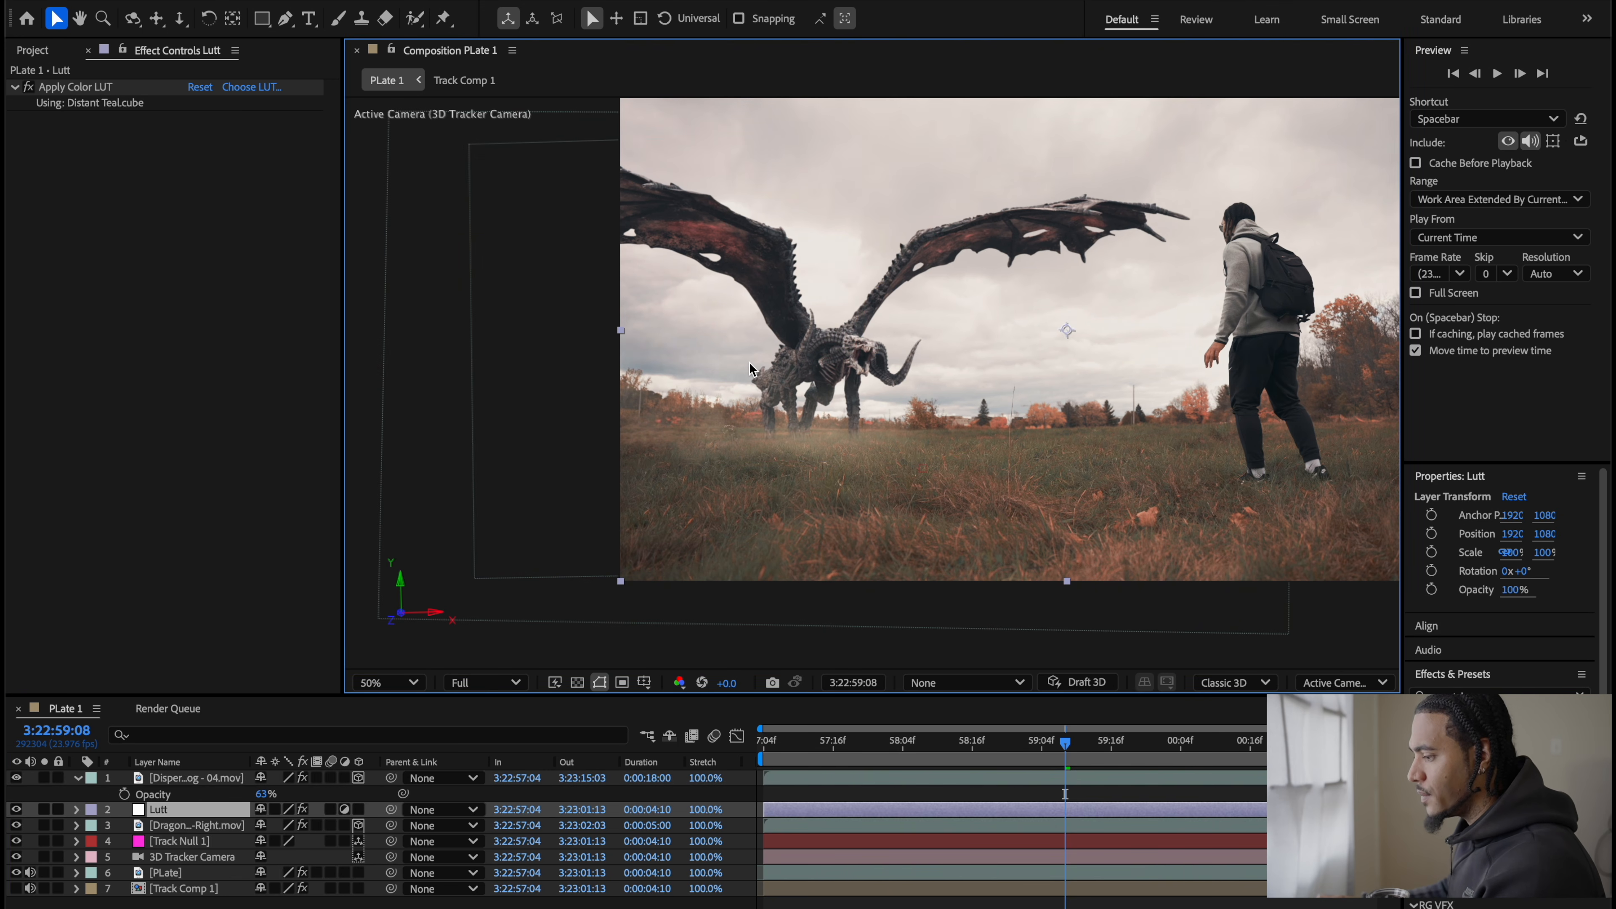
Step: Set the fog layer's opacity to 70% and deselect it to check the blend around the dragon's feet
scroll(1021, 465, "down", 2)
scroll(911, 468, "up", 3)
left_click_drag(948, 496, 1068, 461)
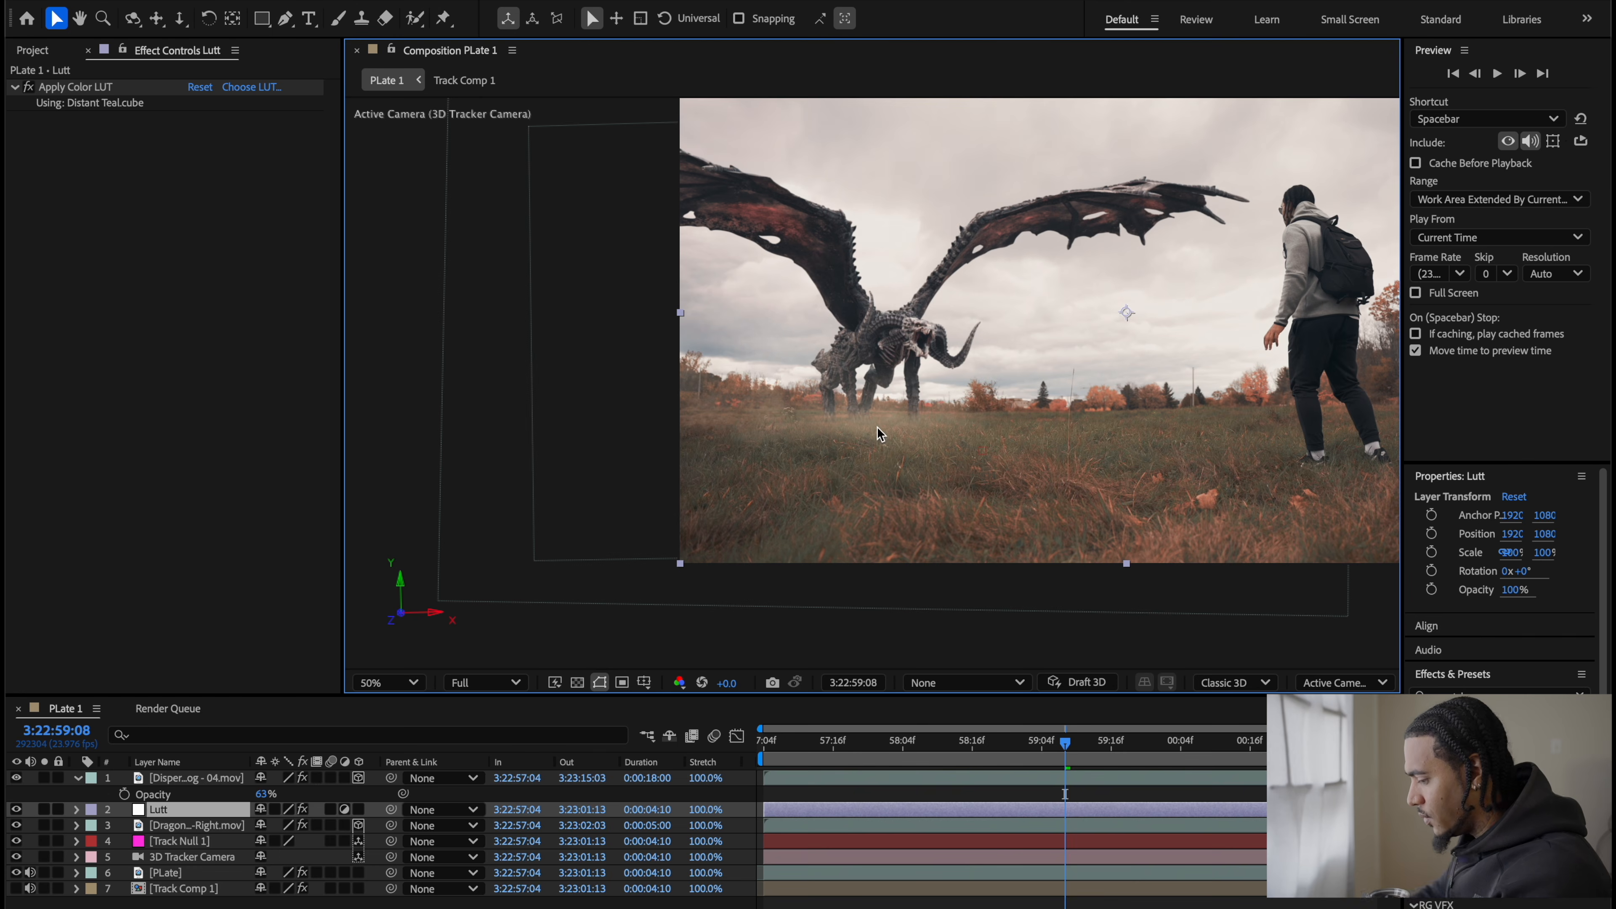
left_click(263, 794)
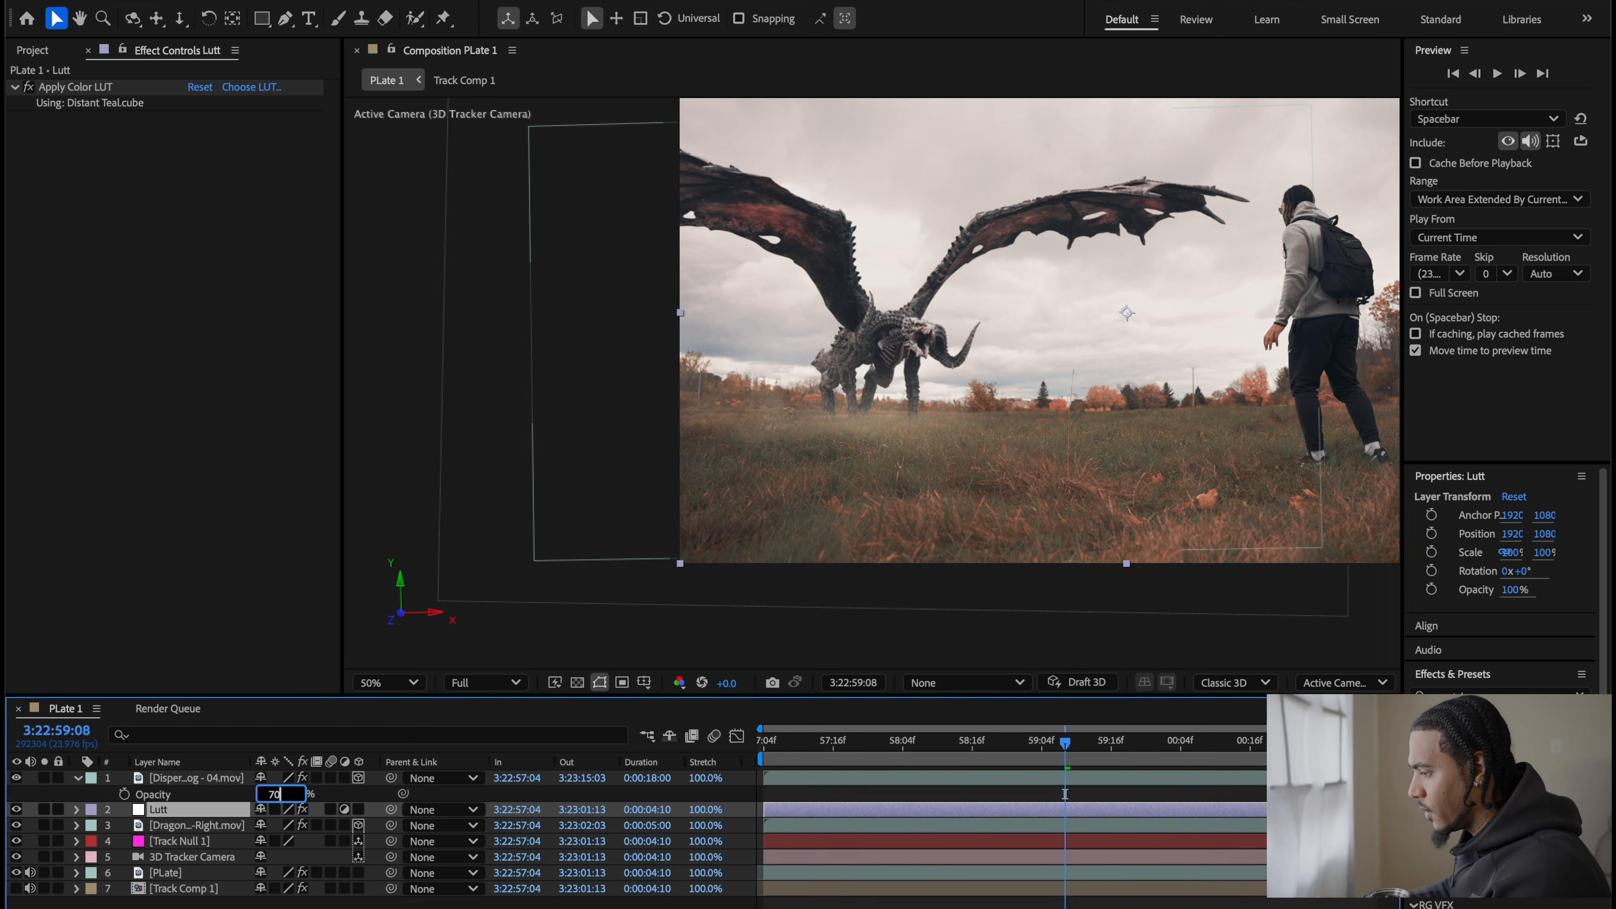
key("Return")
left_click(1093, 240)
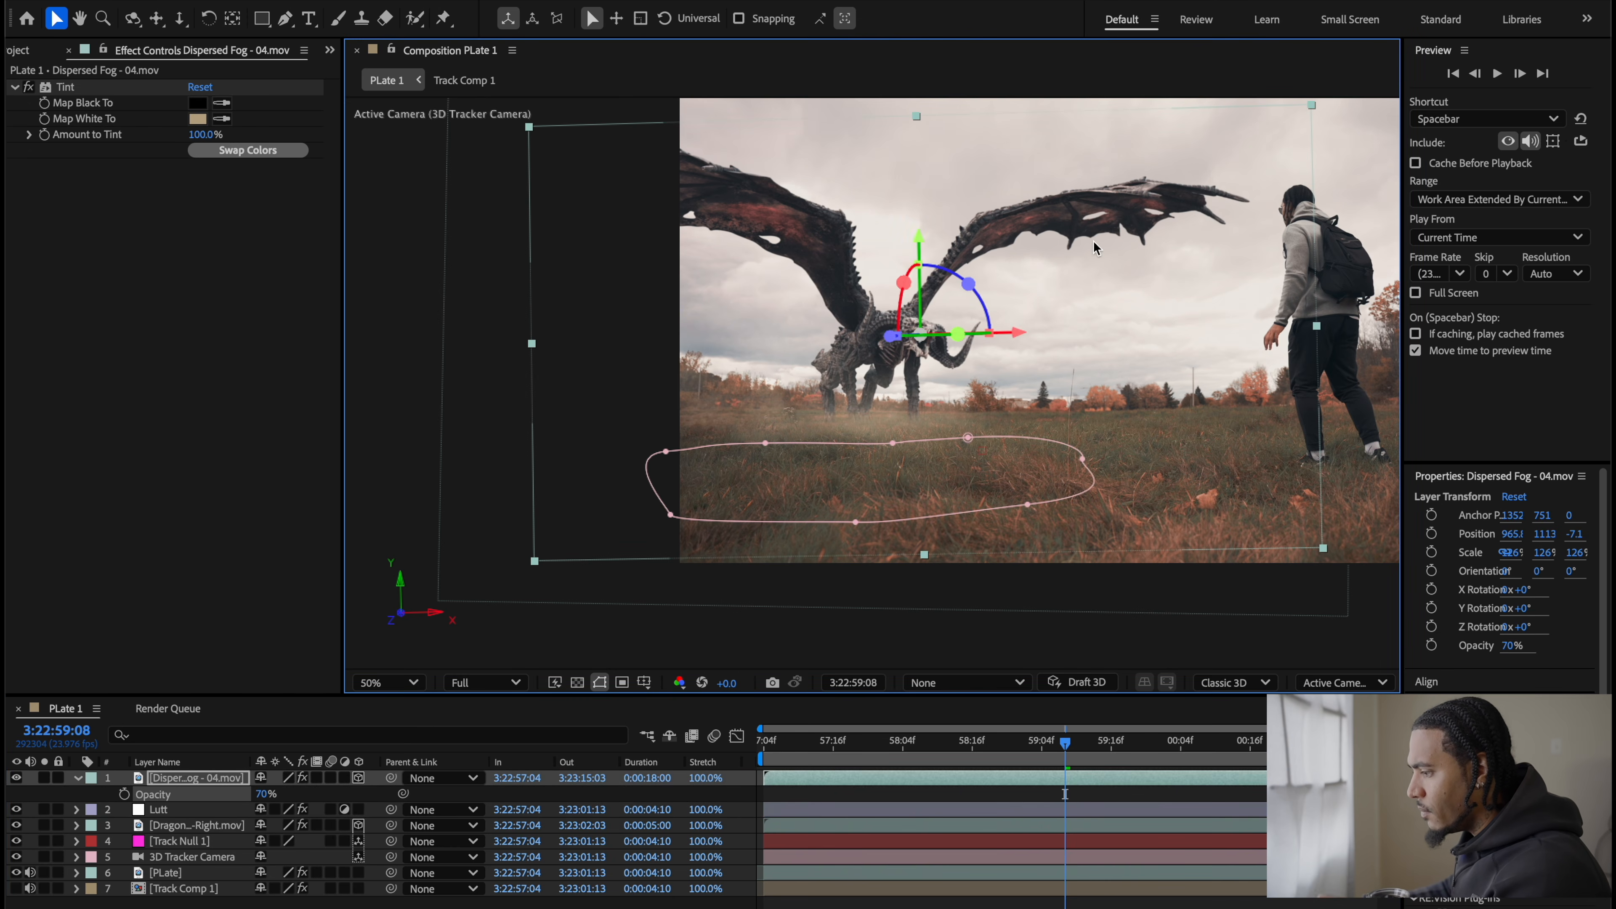
left_click(1039, 559)
key(".")
left_click_drag(1004, 438, 983, 514)
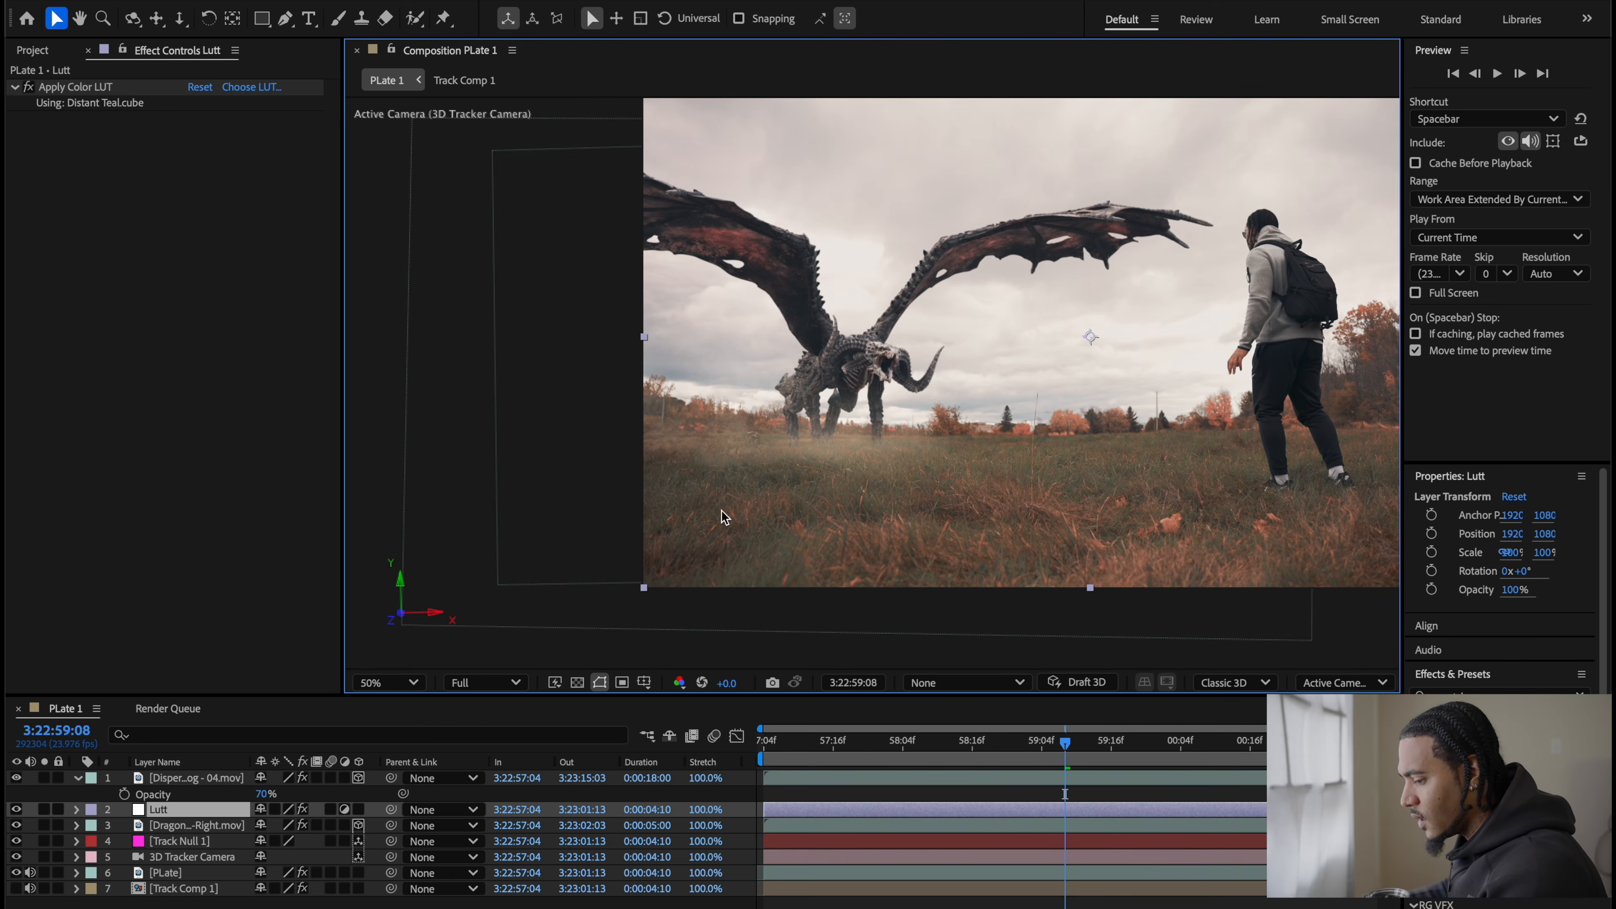
Step: Duplicate the Dispersed Fog - 04.mov layer and shift the copy earlier in time to start at about 3:22:52:21
left_click(188, 779)
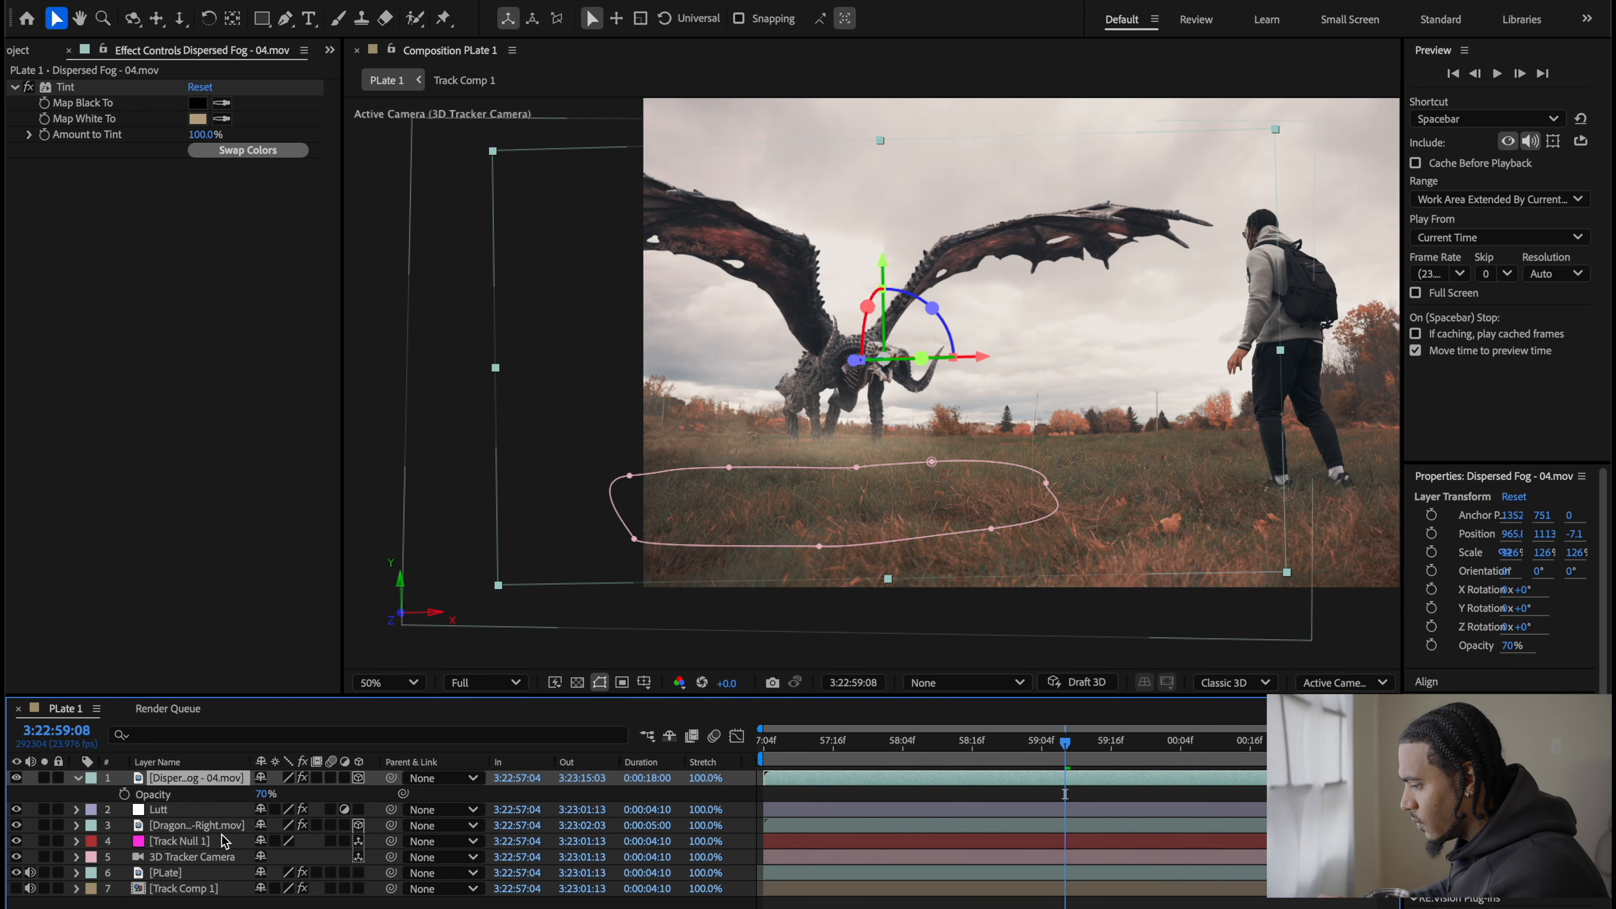
key("ctrl+d")
left_click_drag(1074, 775, 487, 778)
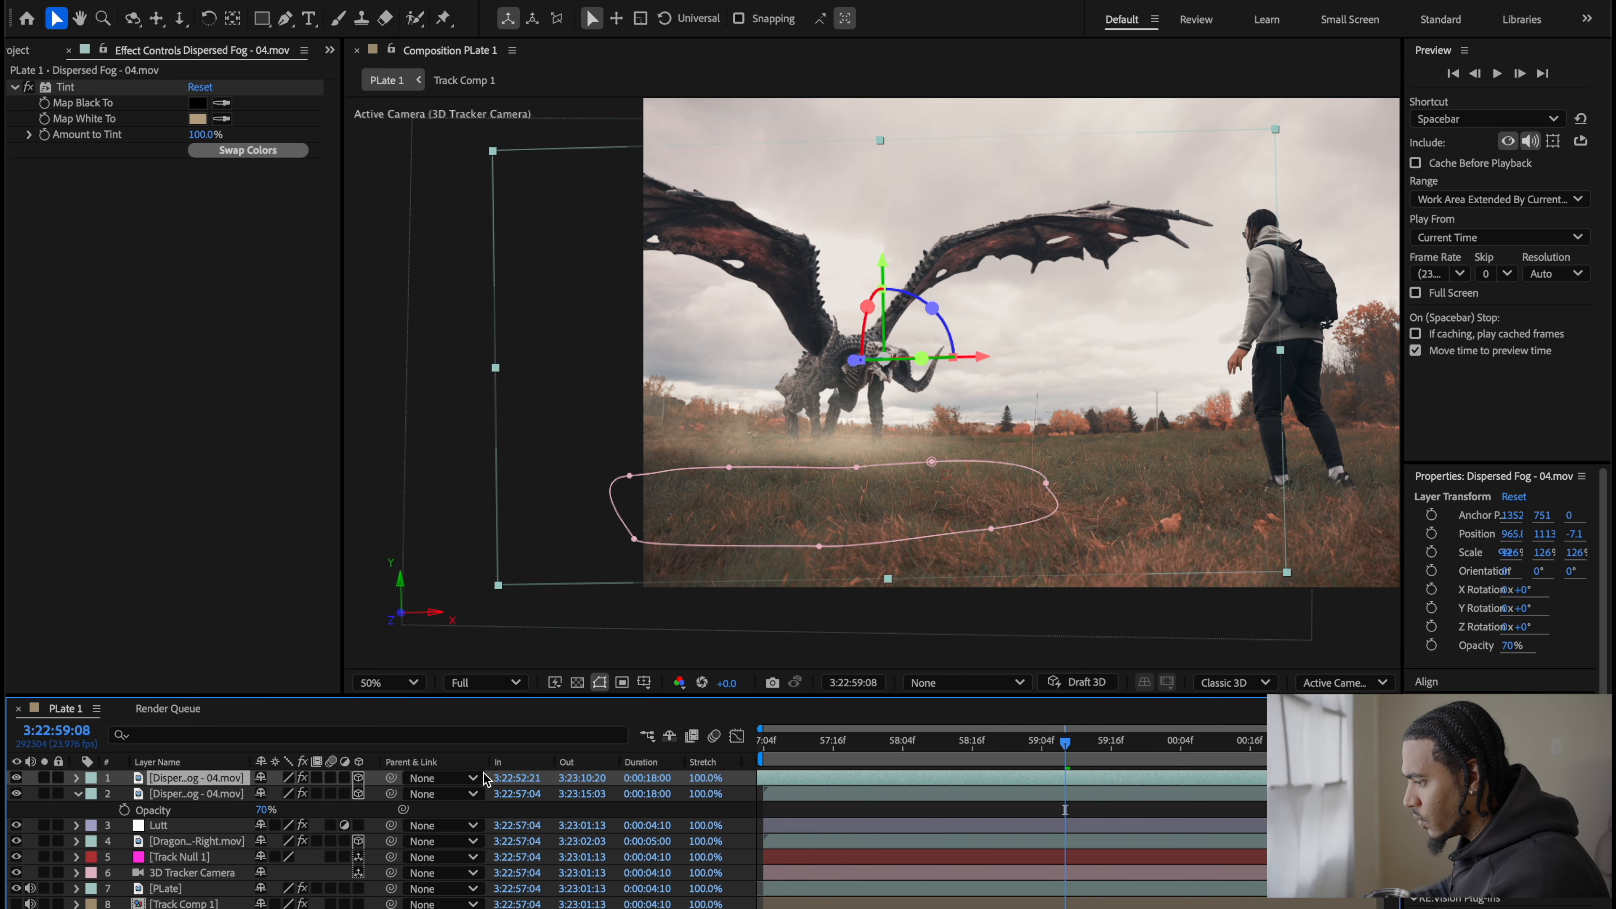
left_click(855, 364)
left_click_drag(854, 364, 887, 361)
left_click_drag(903, 357, 914, 357)
key("super+z")
Step: Place the duplicated fog layer beneath the dragon layer and push it back in depth to about Z 671
left_click_drag(188, 779, 196, 853)
mouse_move(873, 366)
left_mouse_down()
mouse_move(923, 360)
mouse_move(877, 385)
mouse_move(916, 365)
mouse_move(885, 378)
mouse_move(899, 375)
left_mouse_up()
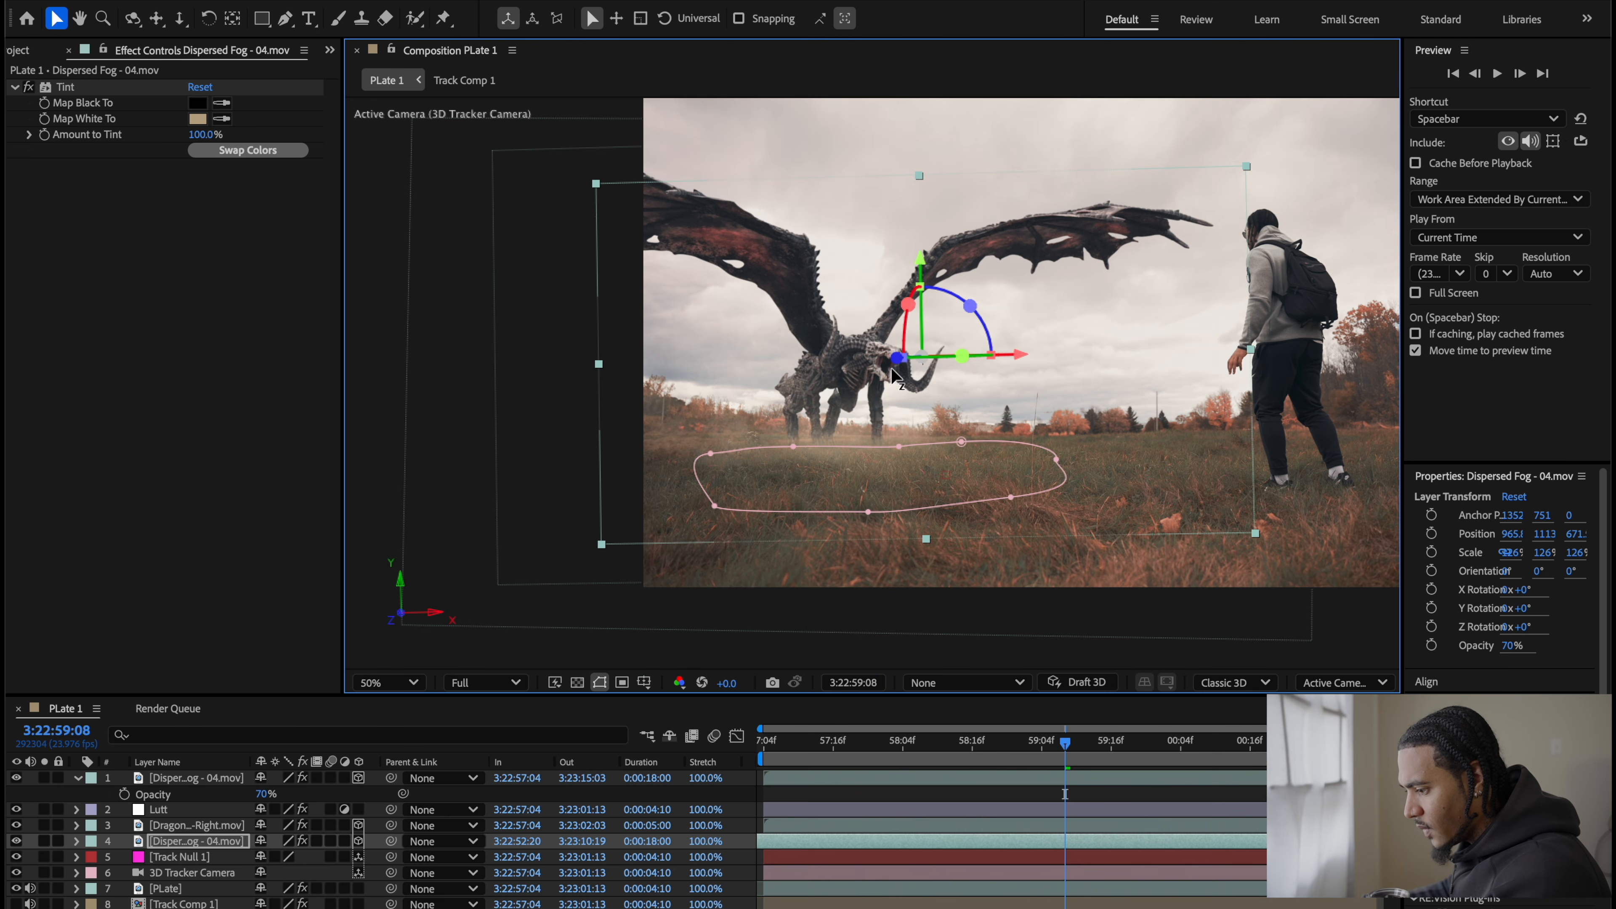
Step: Scale the fog layer behind the dragon to 157% and reposition it to about X 726, Y 1060
key("s")
mouse_move(283, 857)
left_mouse_down()
mouse_move(331, 857)
mouse_move(312, 857)
left_mouse_up()
left_click_drag(1041, 355, 973, 371)
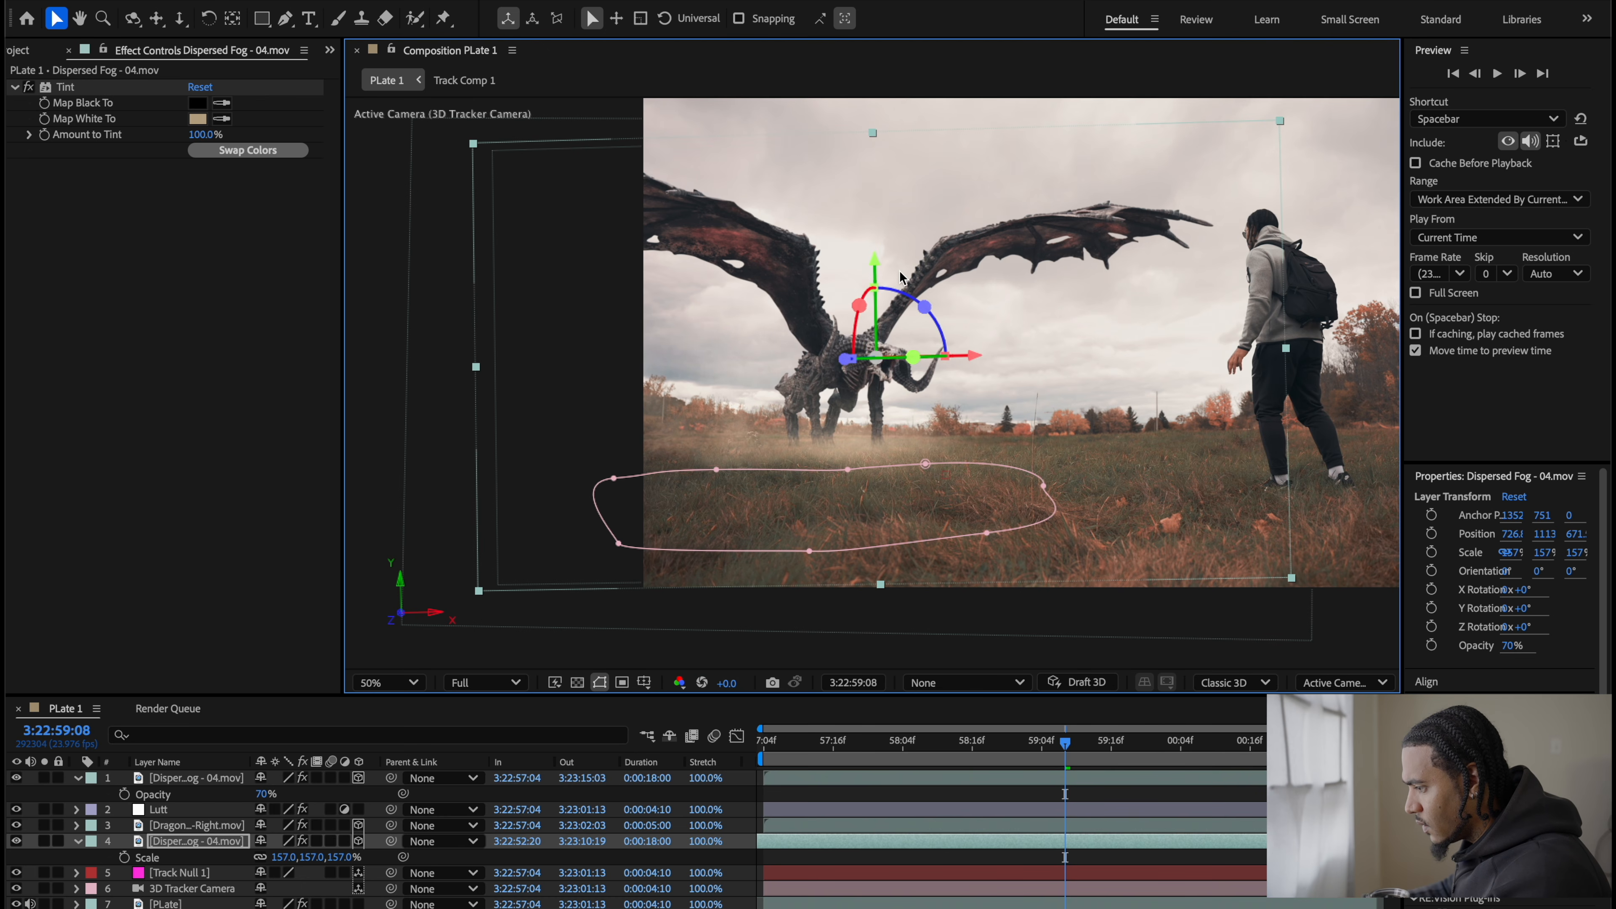
mouse_move(875, 261)
left_mouse_down()
mouse_move(875, 232)
mouse_move(878, 257)
left_mouse_up()
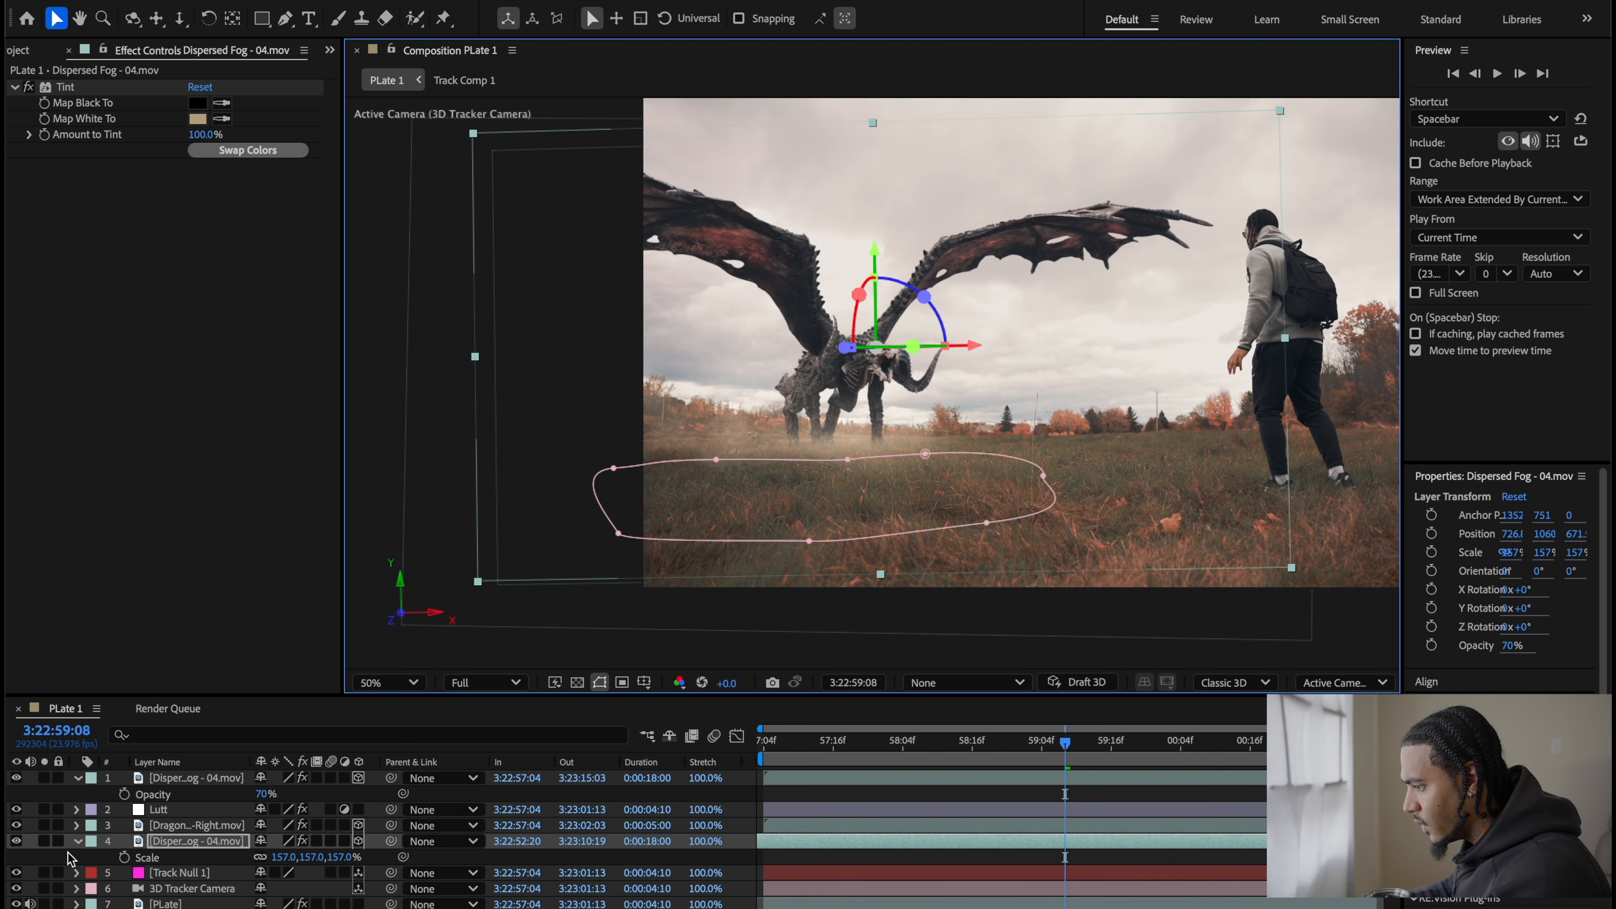
Step: Compare the shot with and without the rear fog layer, examining the dragon's feet up close and the full frame
left_click(17, 841)
left_click(17, 841)
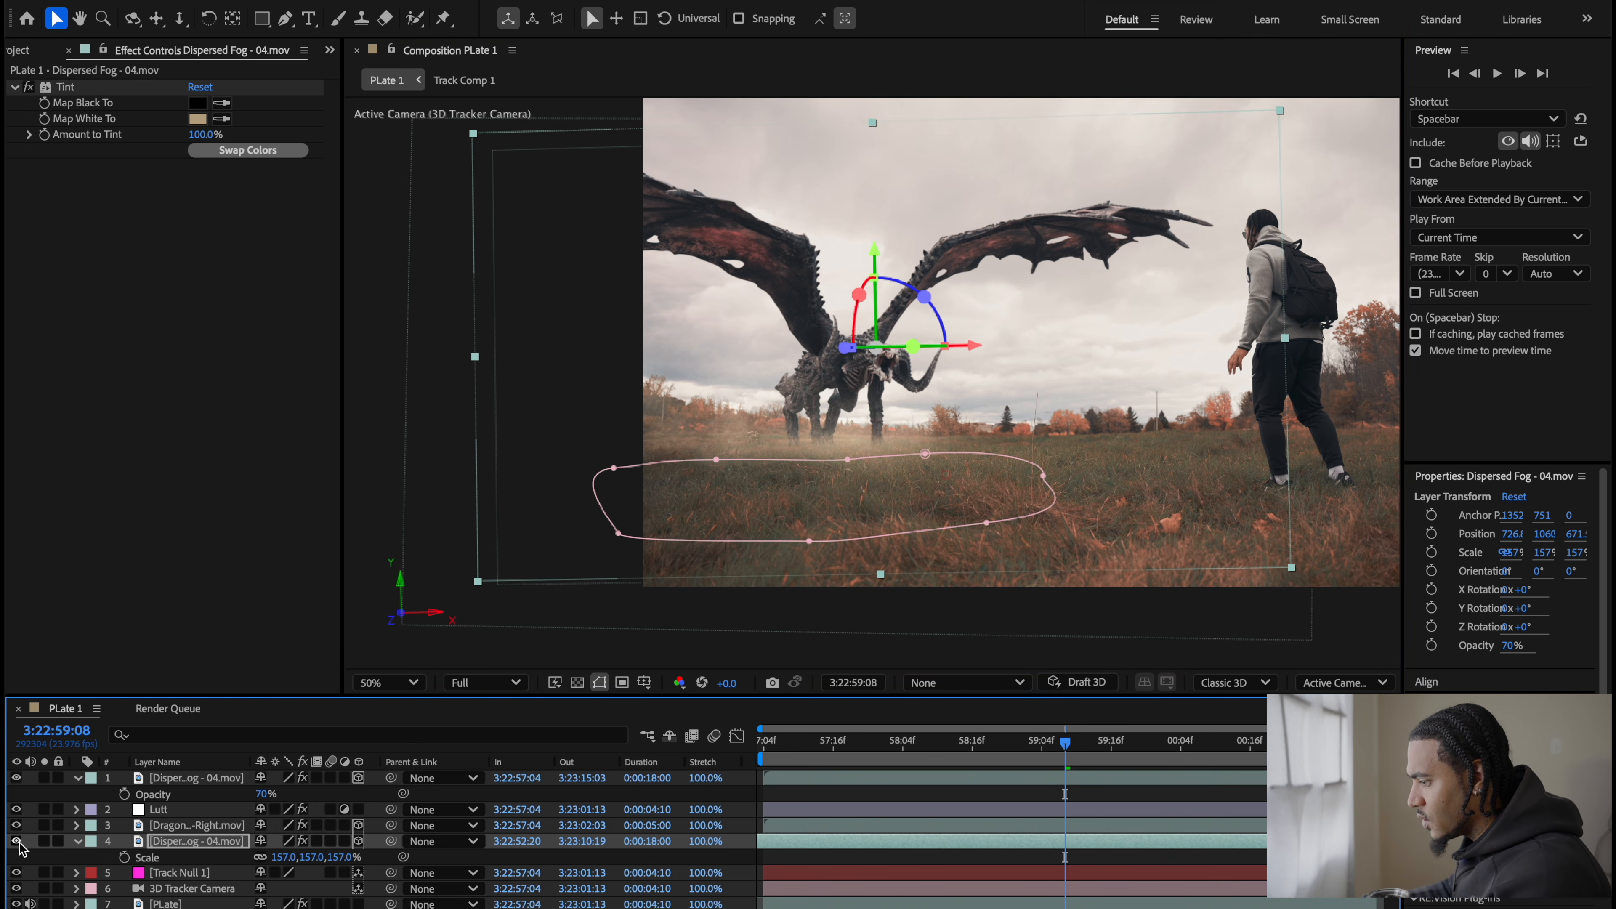
left_click(17, 840)
left_click(17, 840)
scroll(862, 455, "up", 2)
left_click_drag(872, 463, 1027, 439)
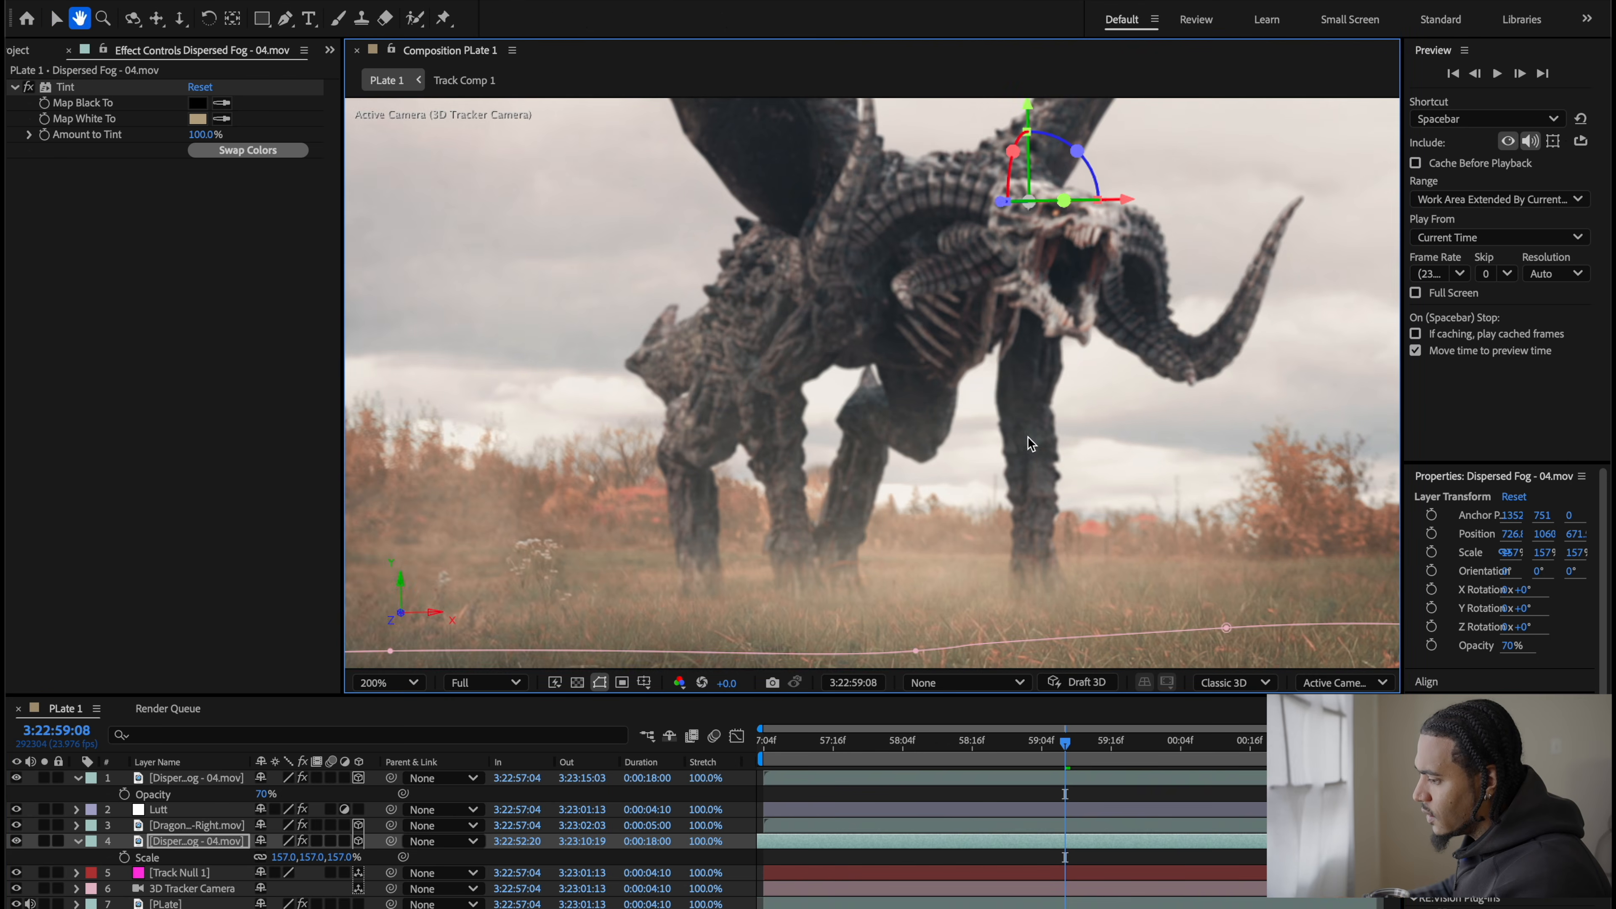
scroll(1030, 449, "down", 1)
left_click_drag(1305, 457, 1296, 447)
scroll(1296, 447, "down", 1)
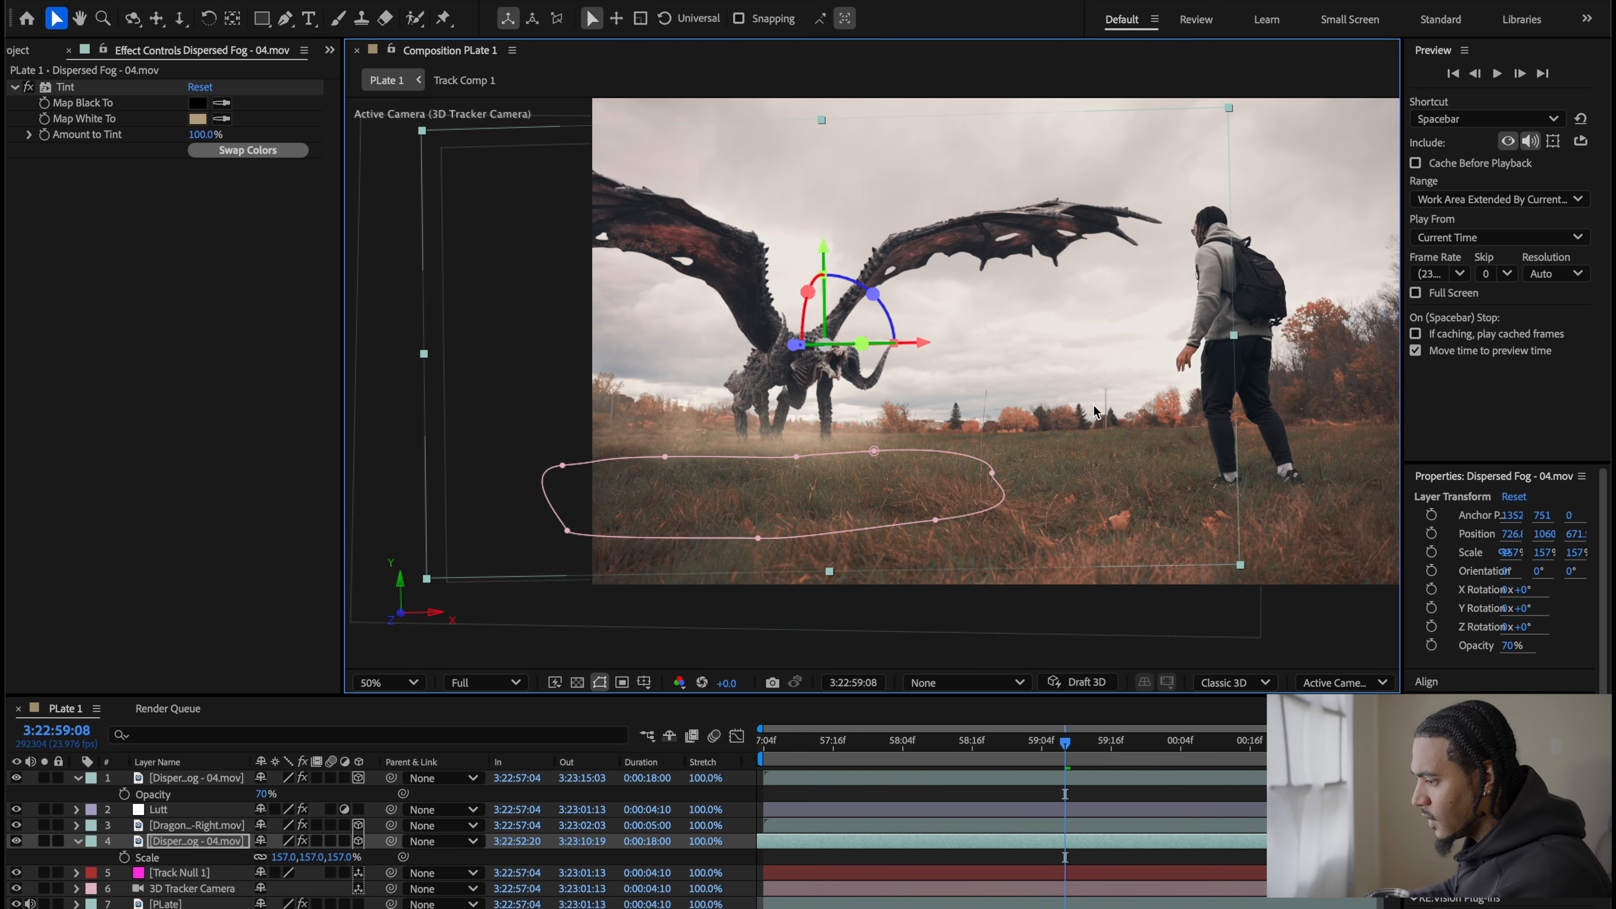
left_click_drag(1173, 468, 1019, 447)
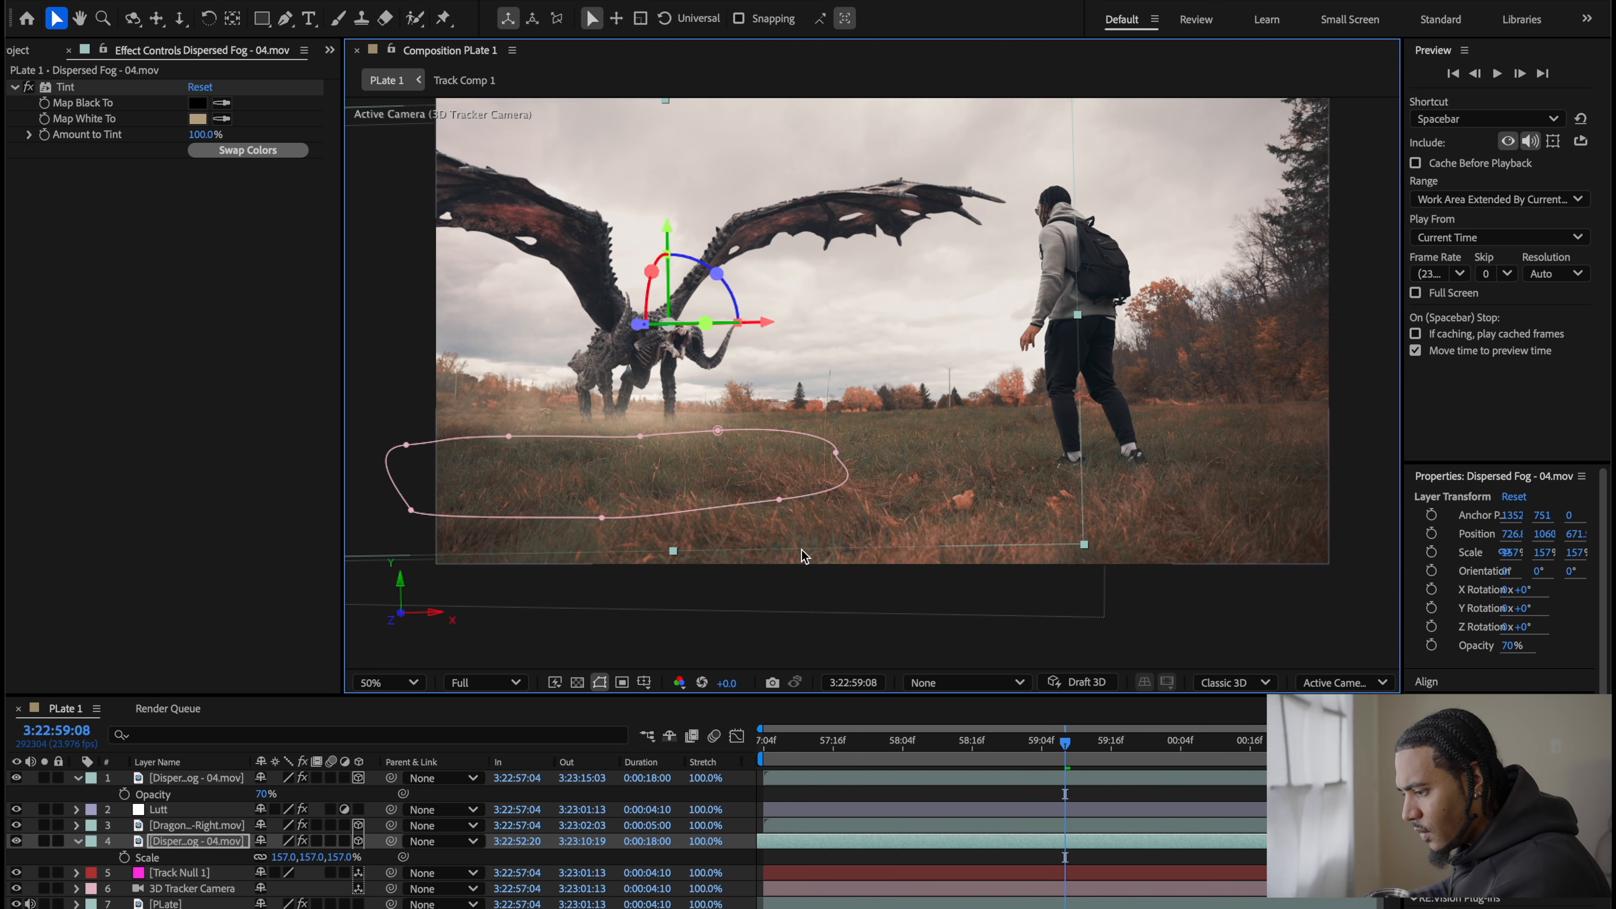
Step: Duplicate the fog layer behind the dragon and move the copy across the field to about X 2269
left_click(207, 826)
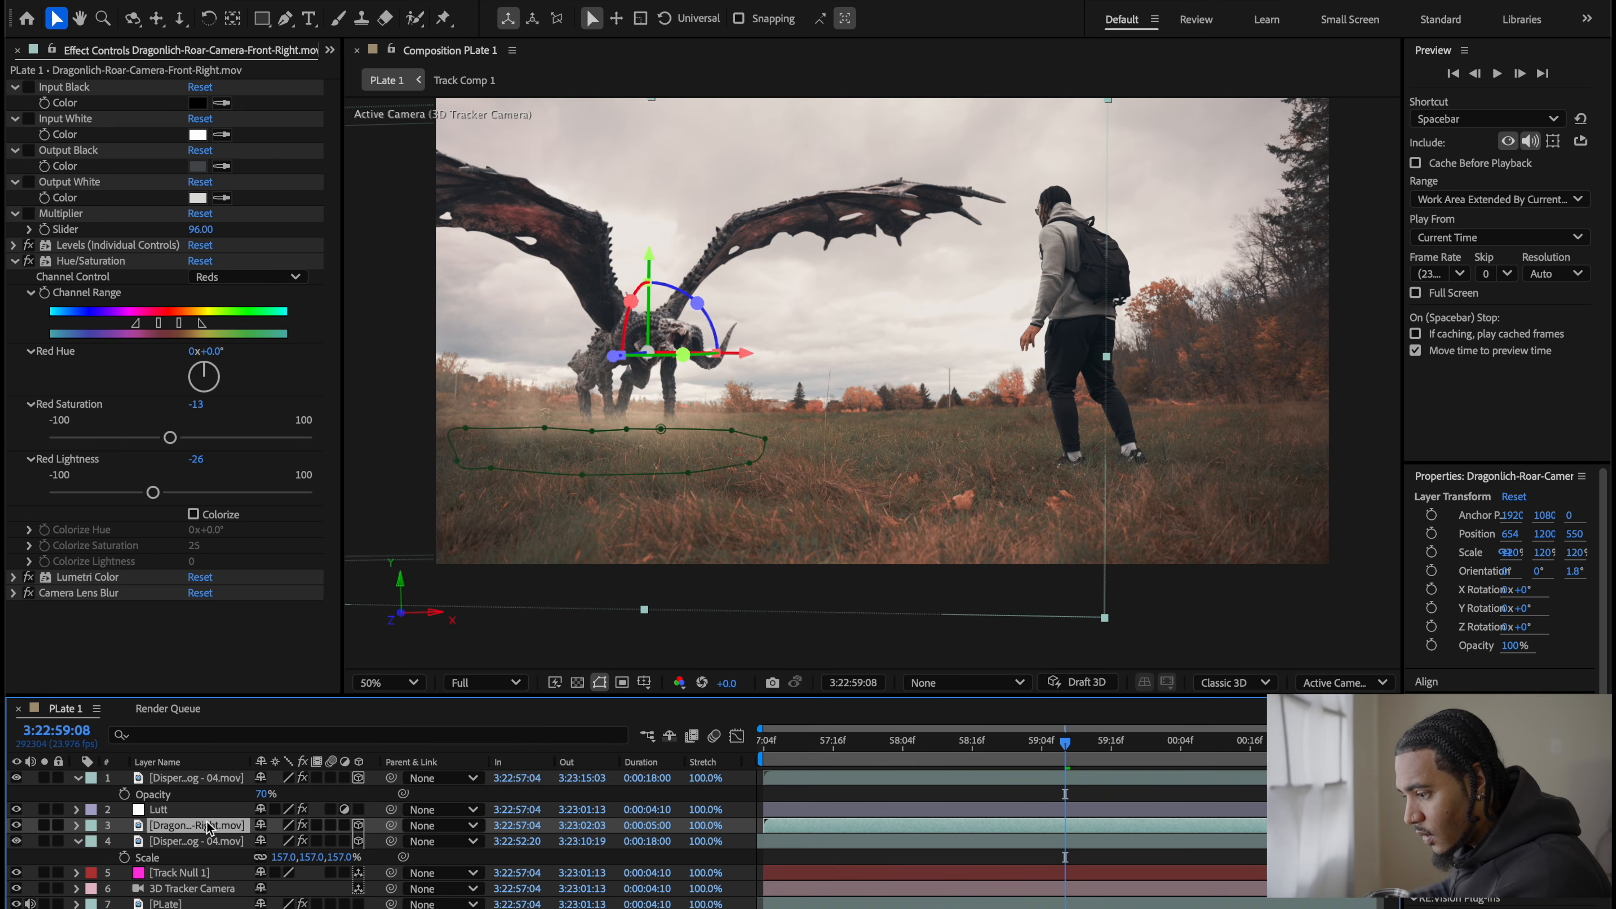
left_click(193, 842)
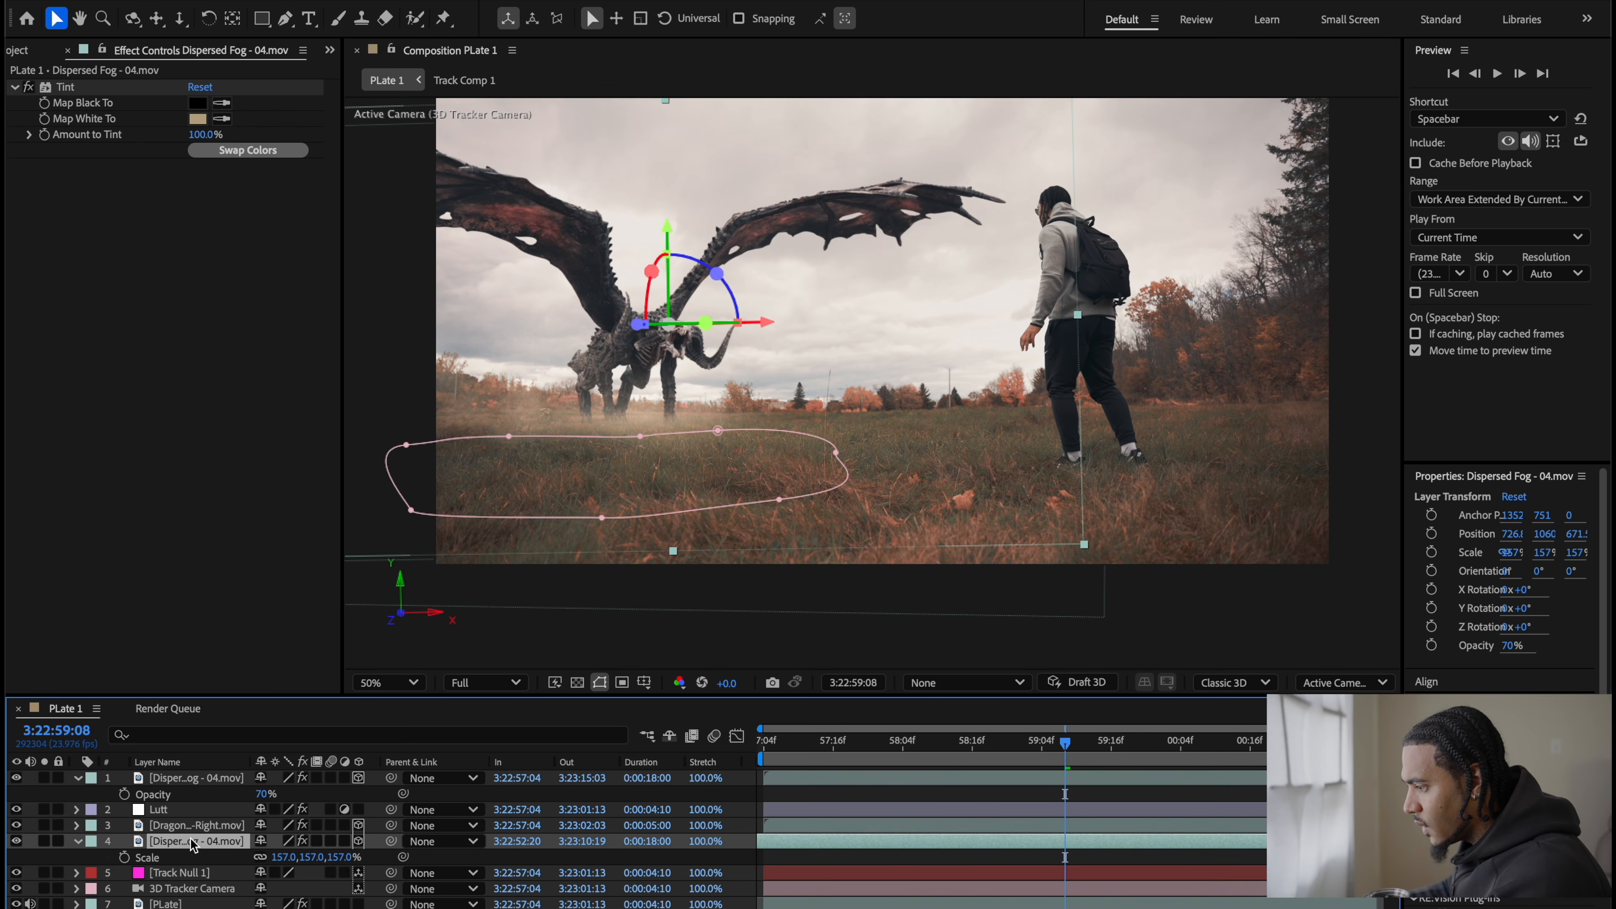
key("ctrl+d")
left_click_drag(769, 320, 1067, 326)
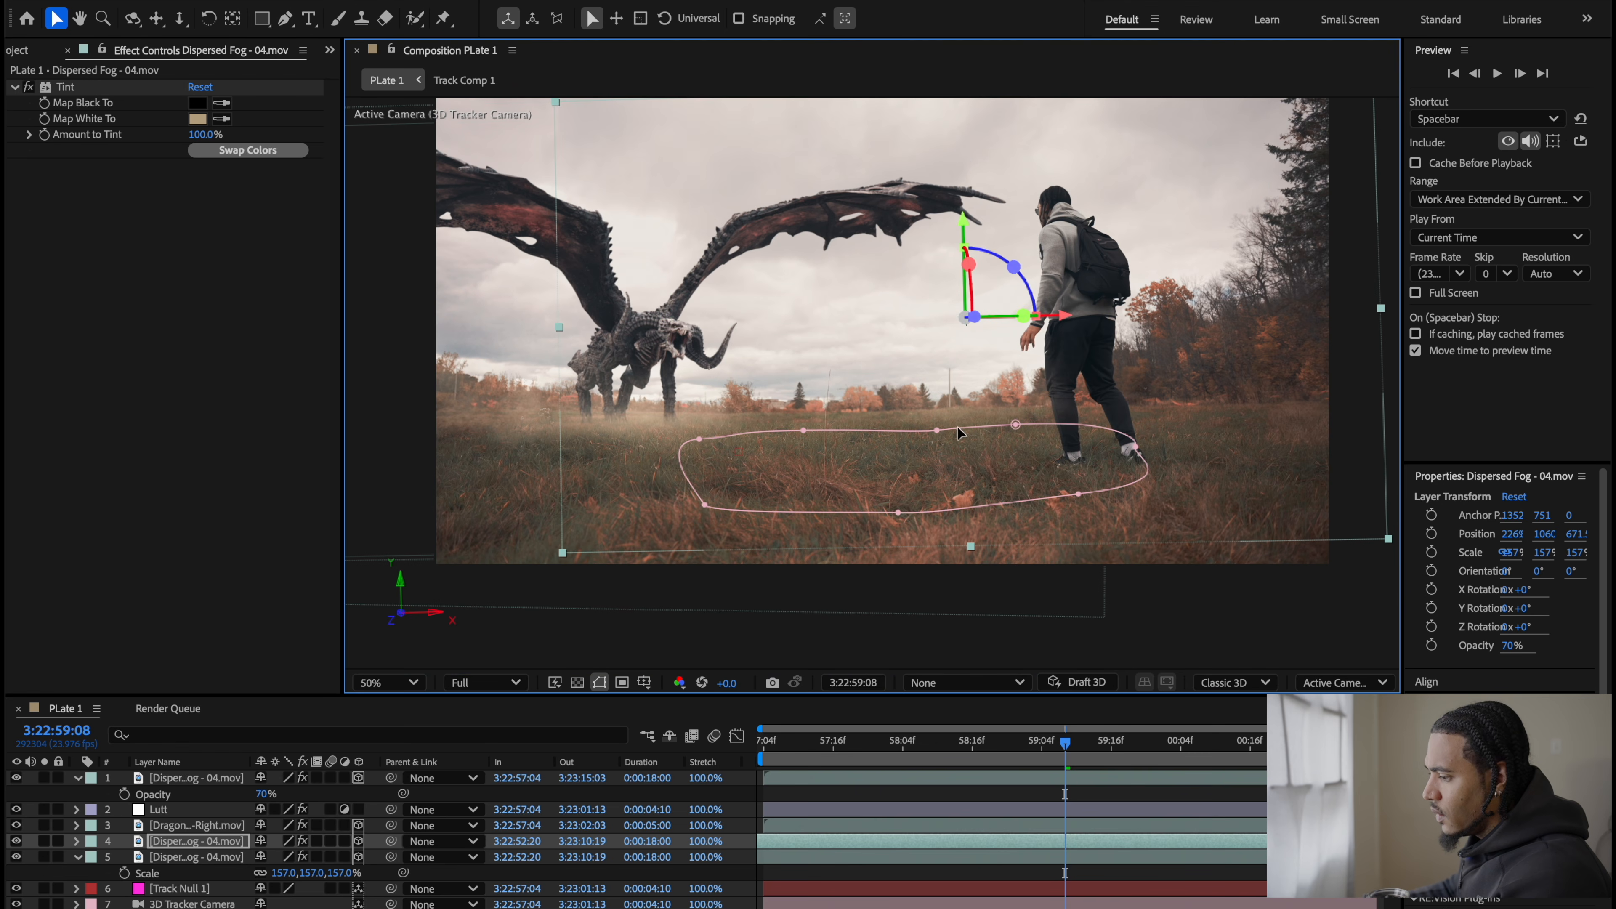
Step: Preview the composition from its start to check how the fog layers move
key("Home")
key("space")
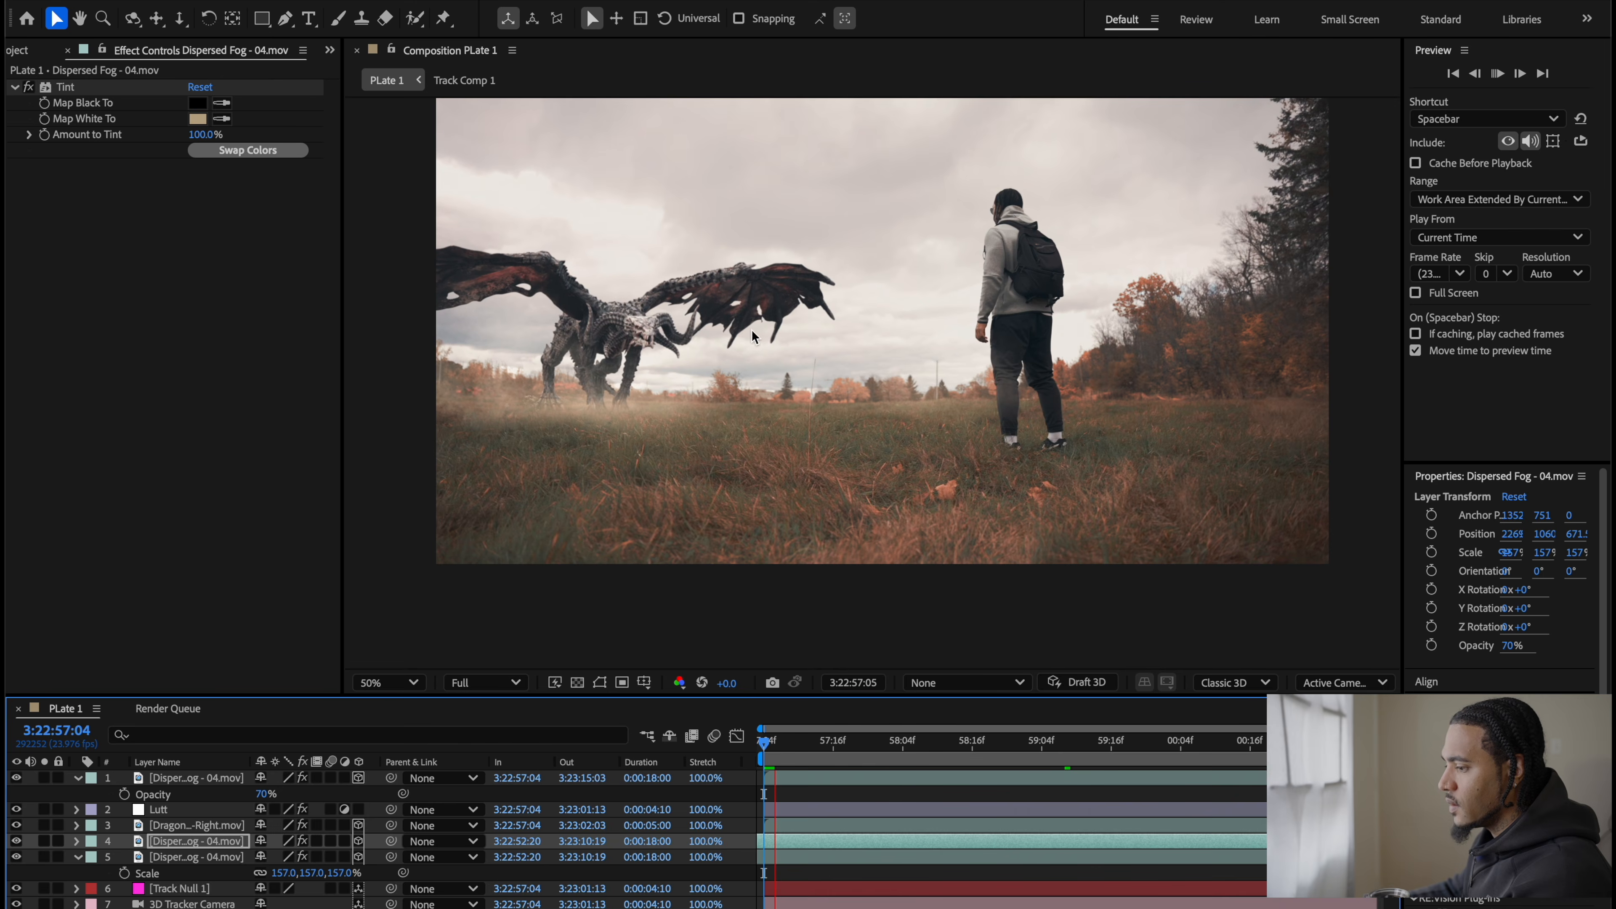
key("space")
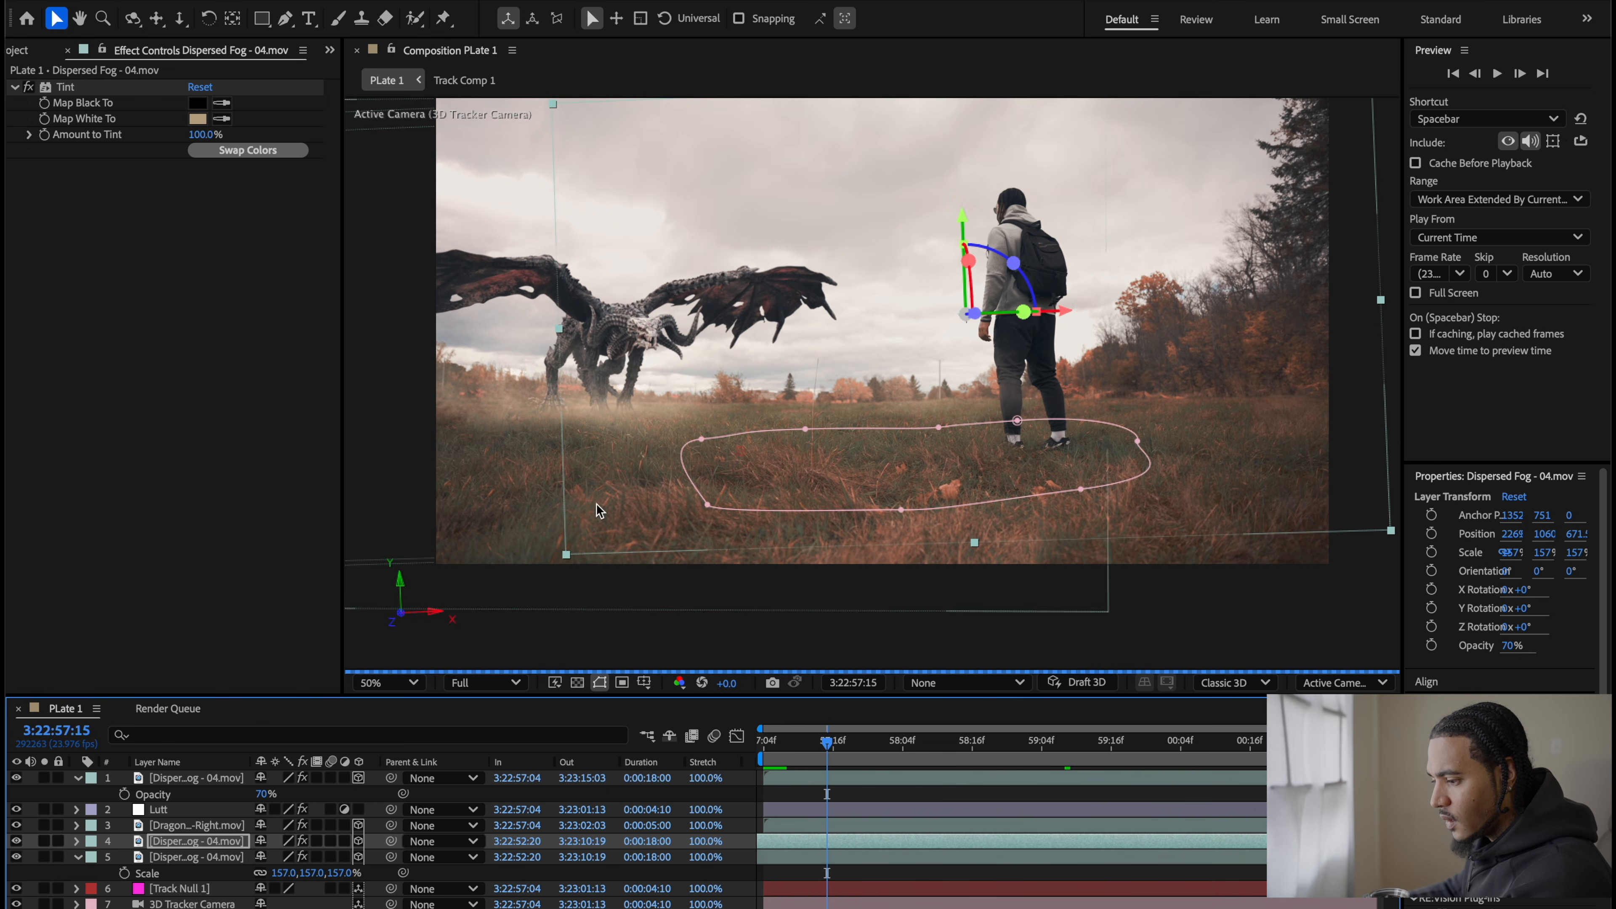
Step: Lower the topmost Dispersed Fog layer's opacity to 45% and deselect it to view the composite
left_click(154, 814)
left_click(170, 828)
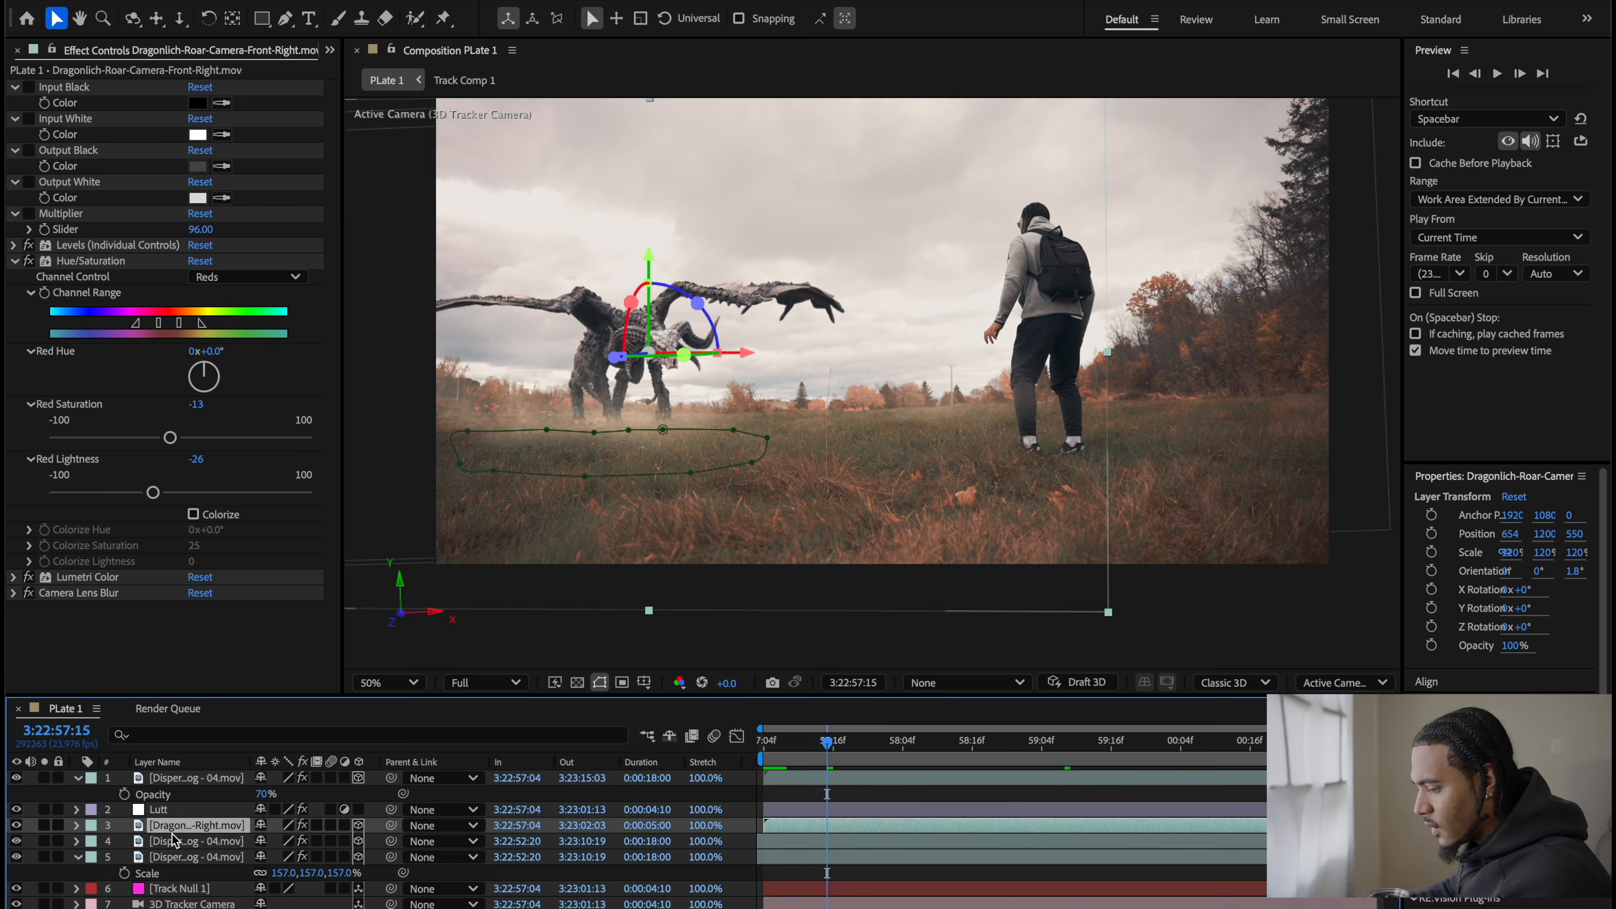
left_click(173, 841)
left_click(177, 782)
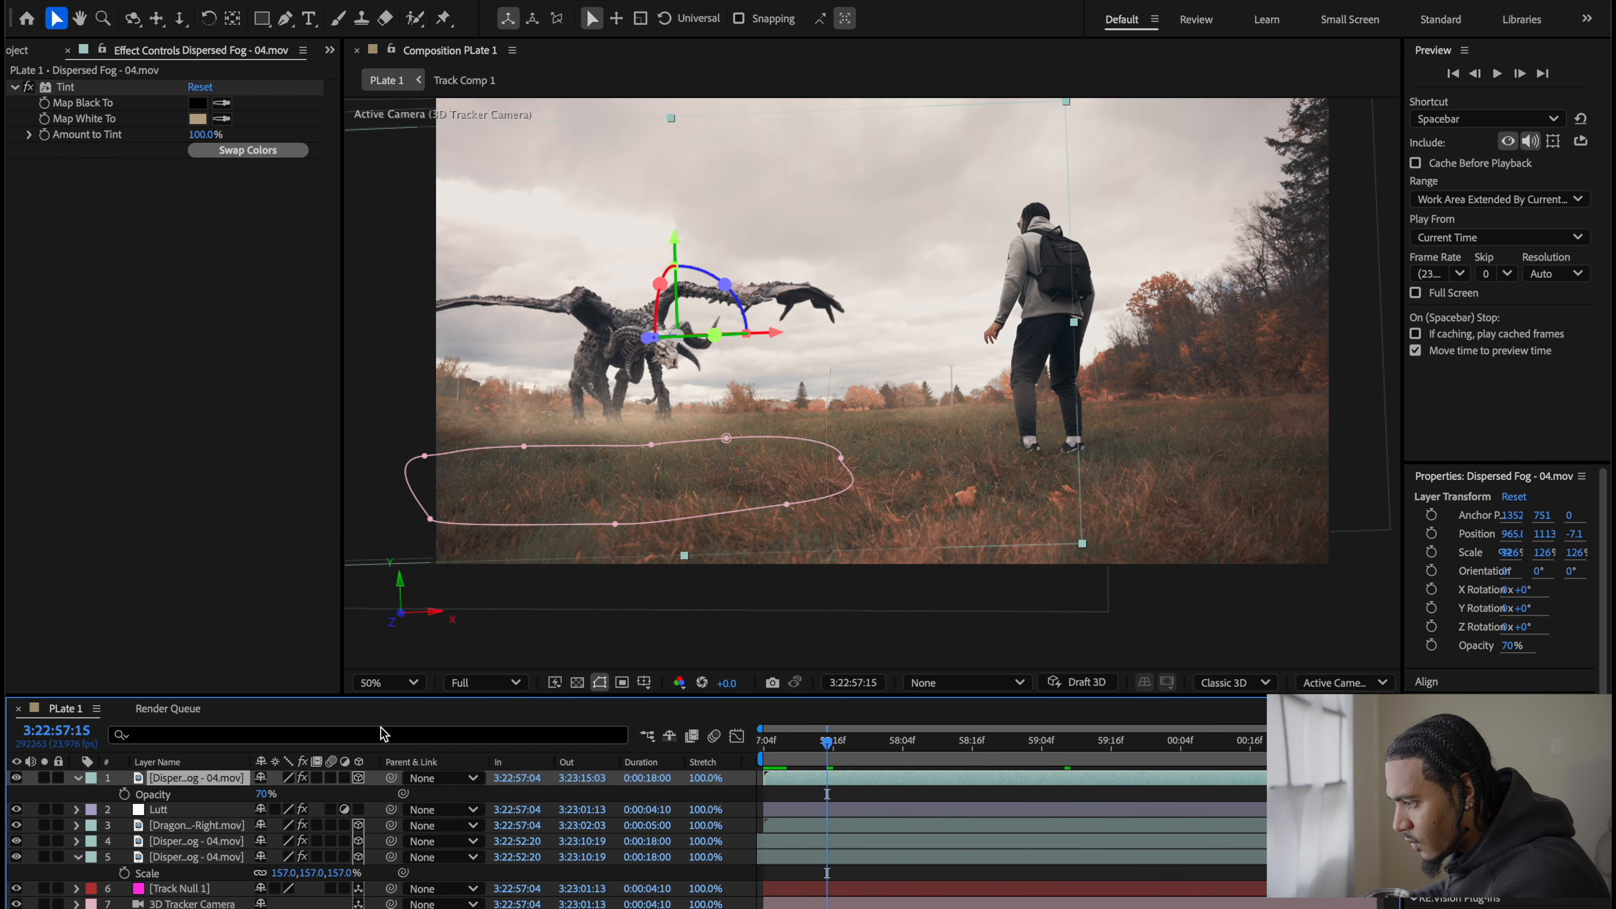
left_click_drag(262, 794, 237, 798)
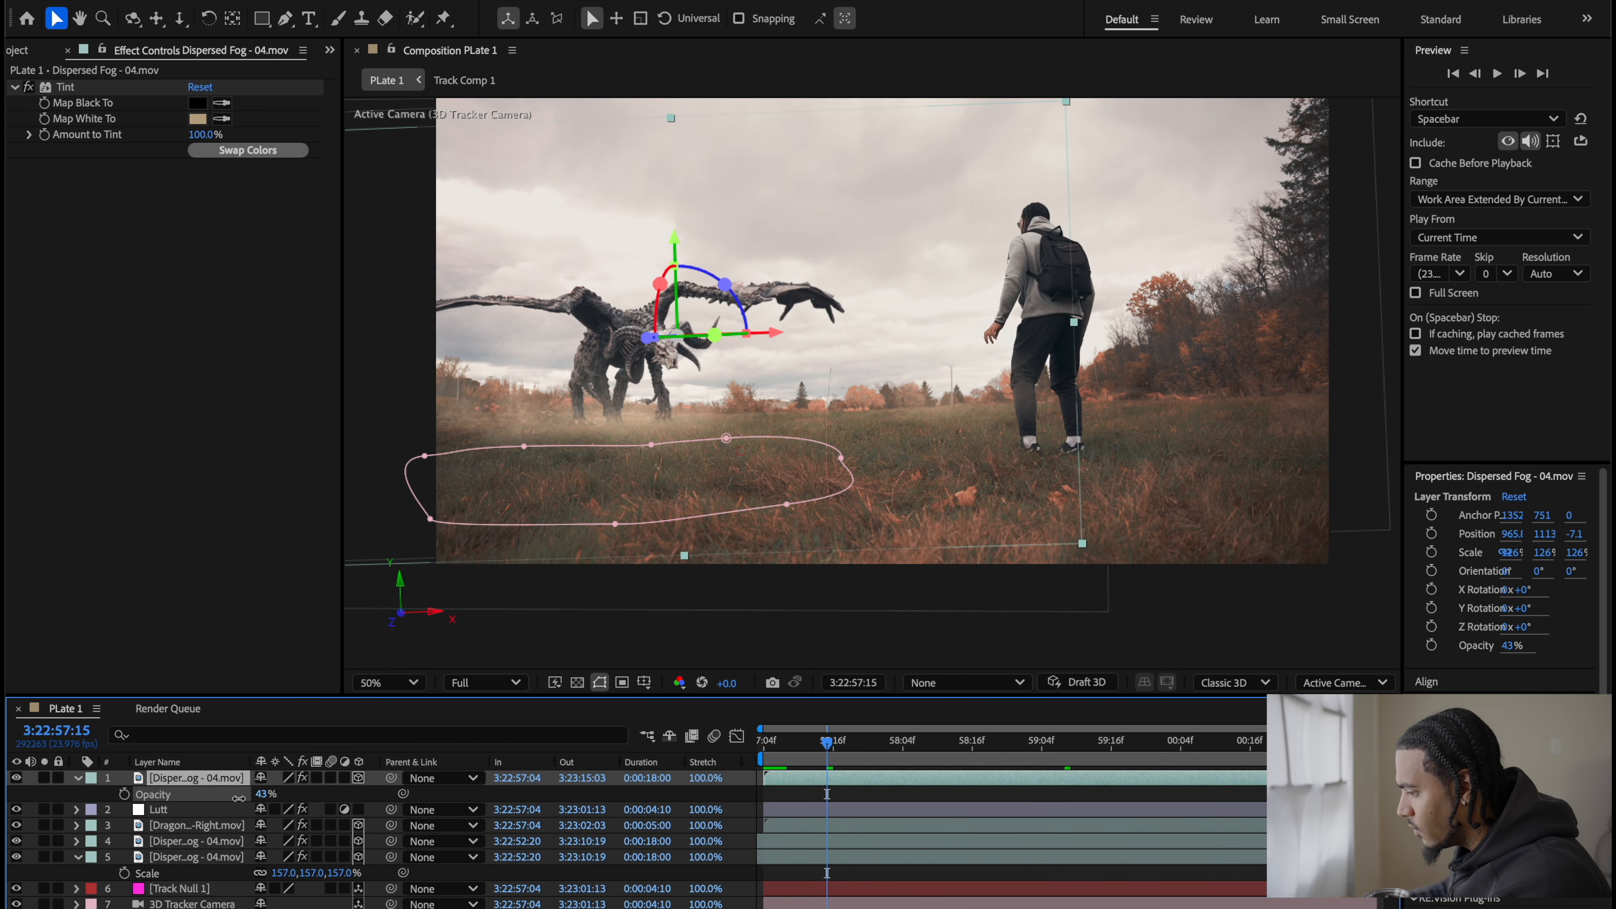
left_click(1043, 841)
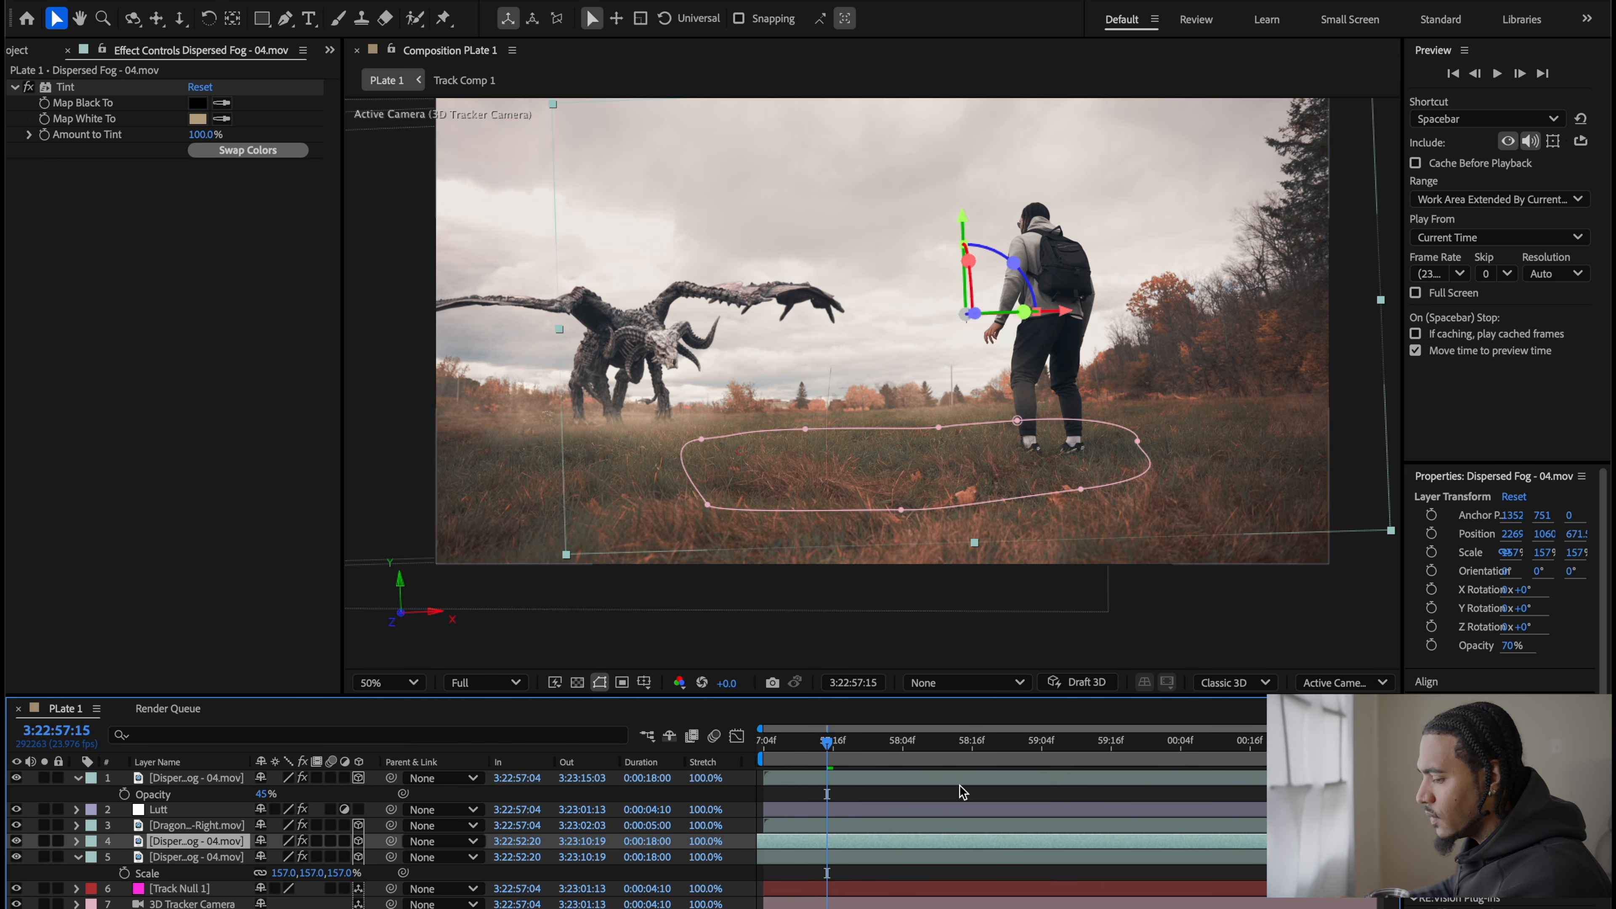
left_click(1102, 789)
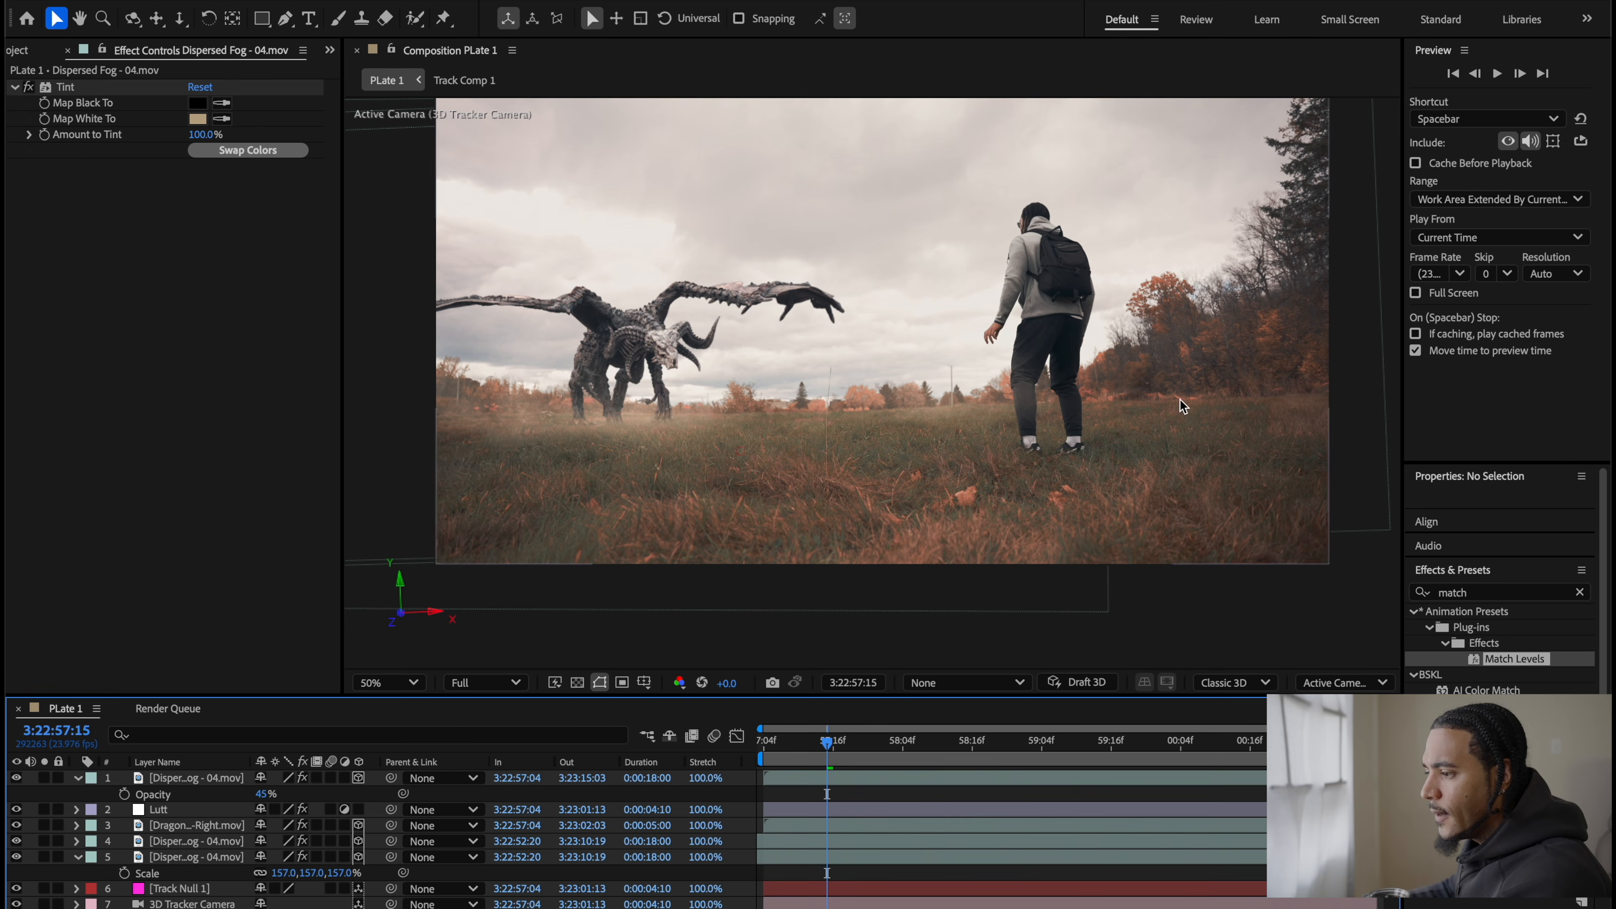
left_click(758, 553)
Step: Duplicate the topmost Dispersed Fog layer and replace the copy's source with Cinematic Fog.mp4 from the VFX folder
left_click(45, 50)
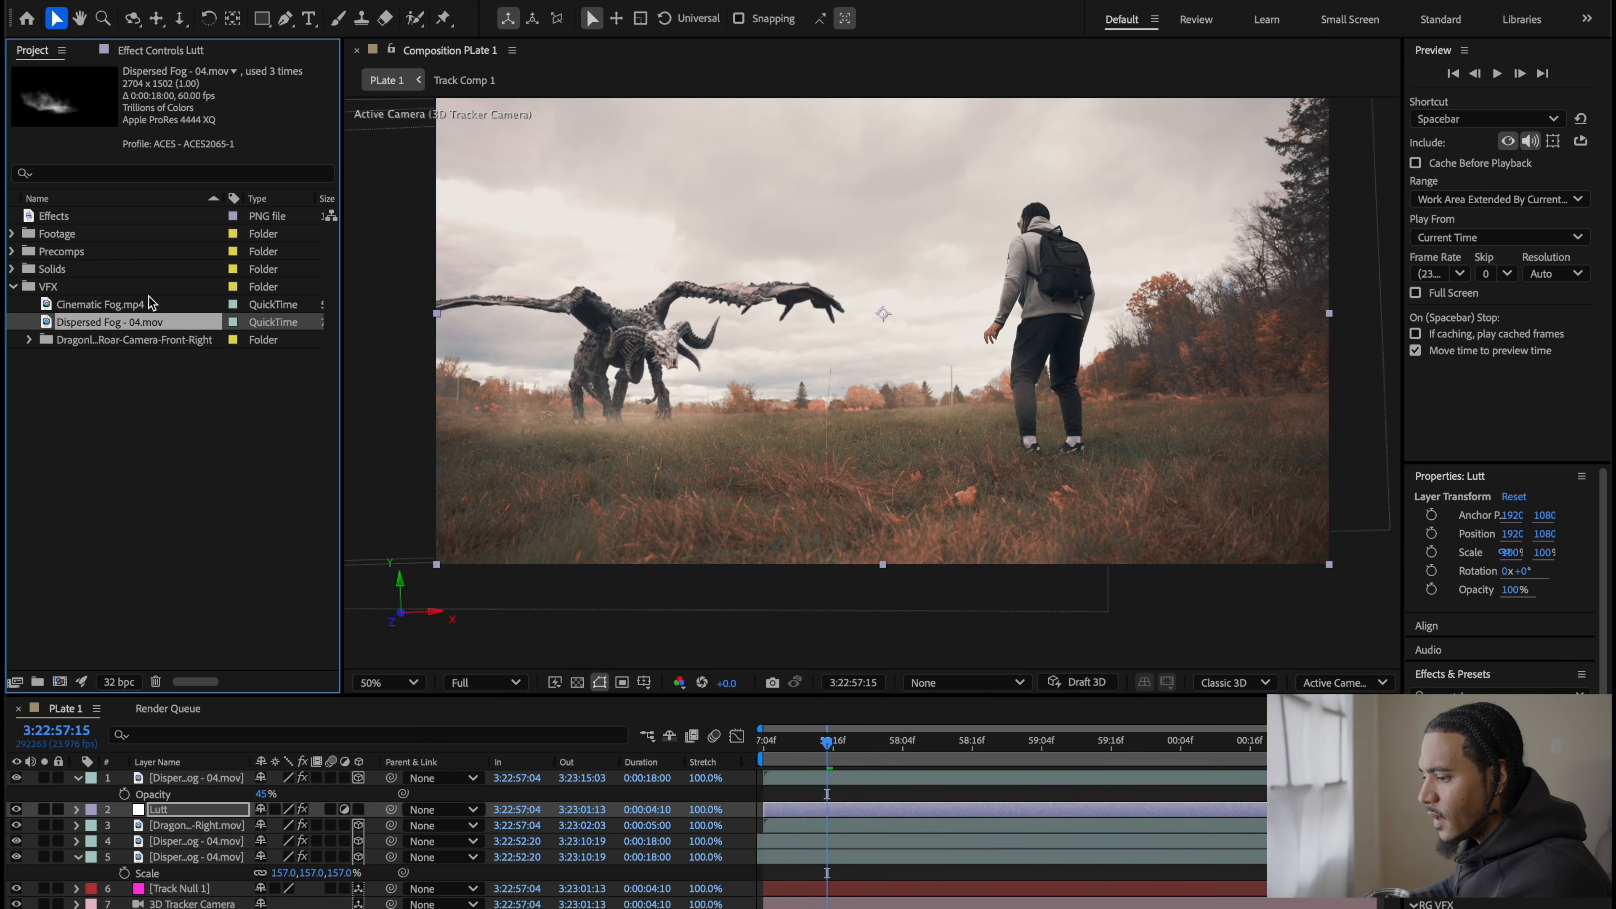
left_click(124, 306)
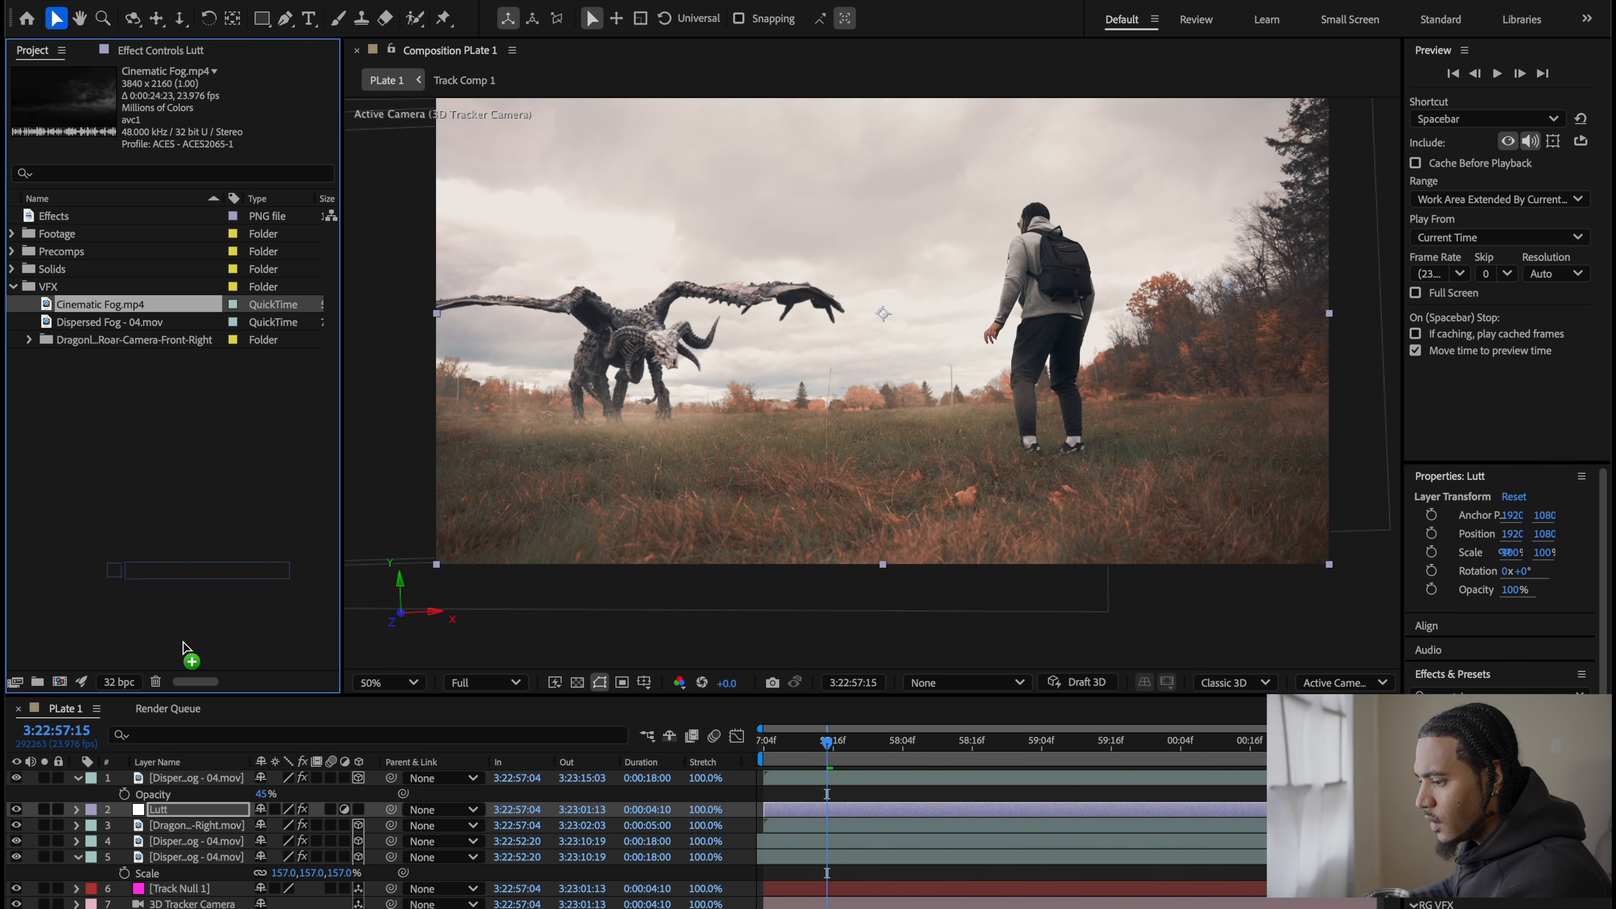
left_click_drag(183, 644, 121, 301)
left_click(217, 777)
key("super+d")
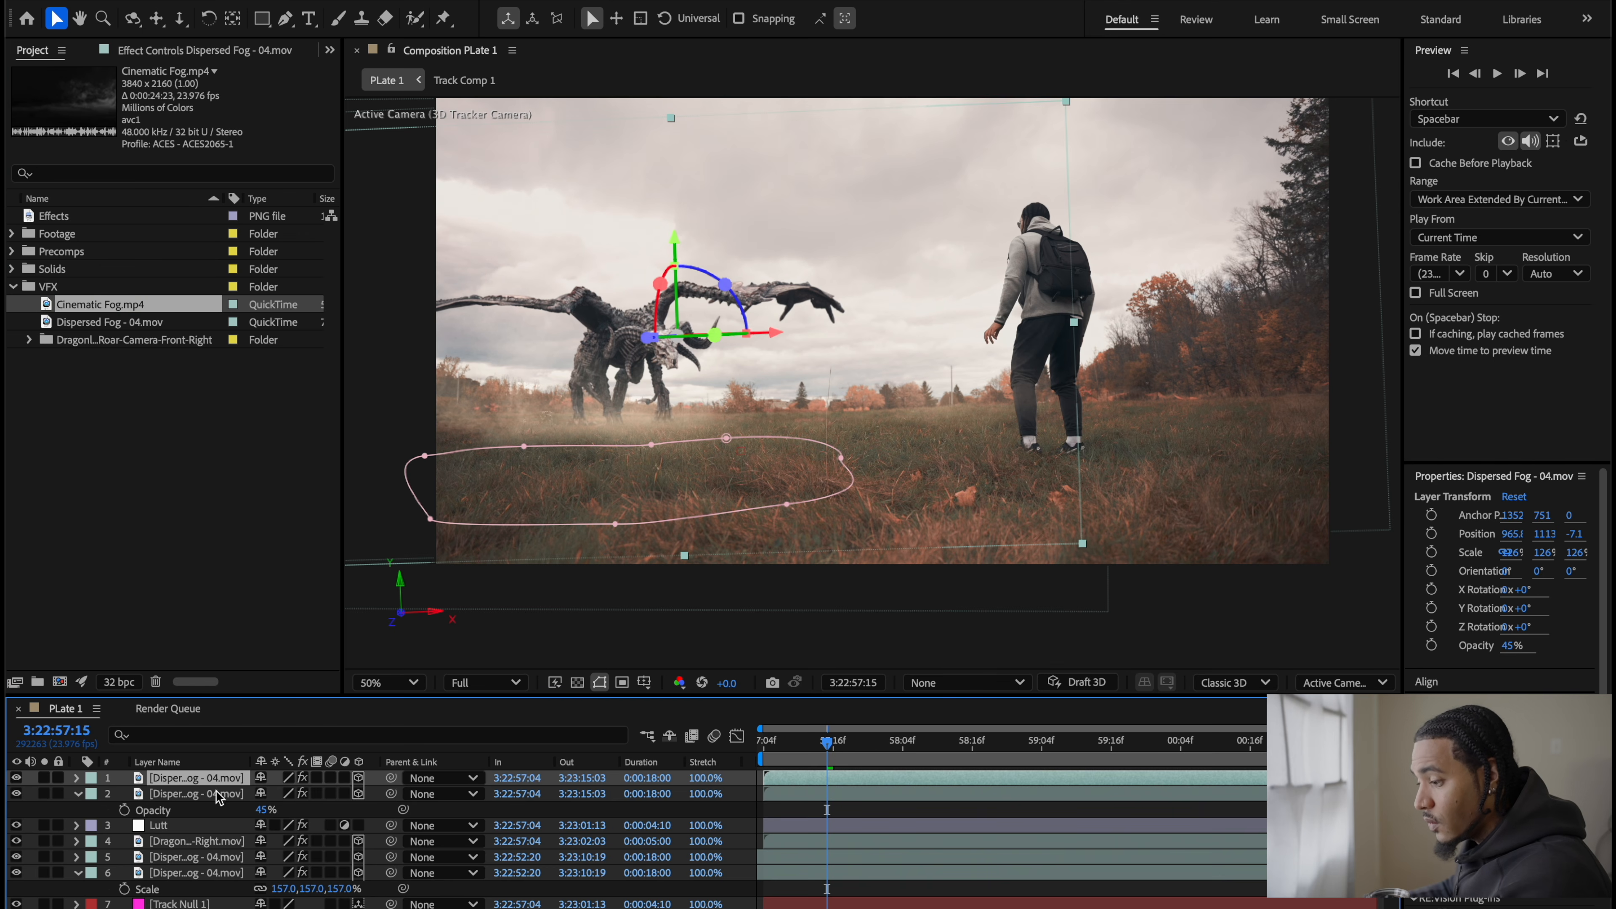
key("super+z")
key("super+d")
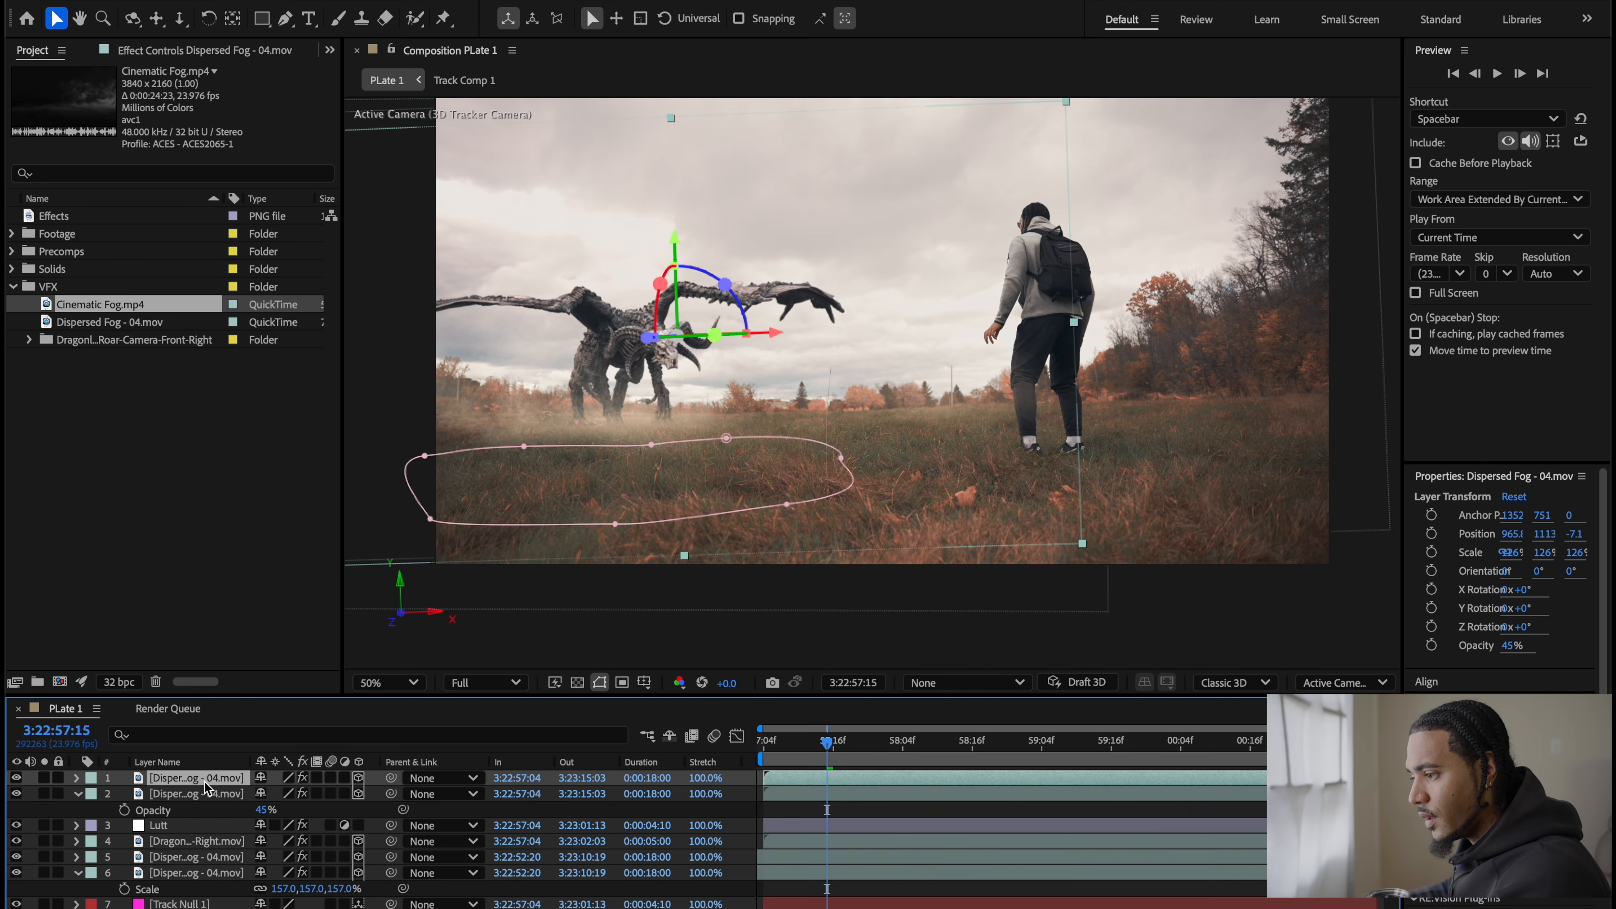
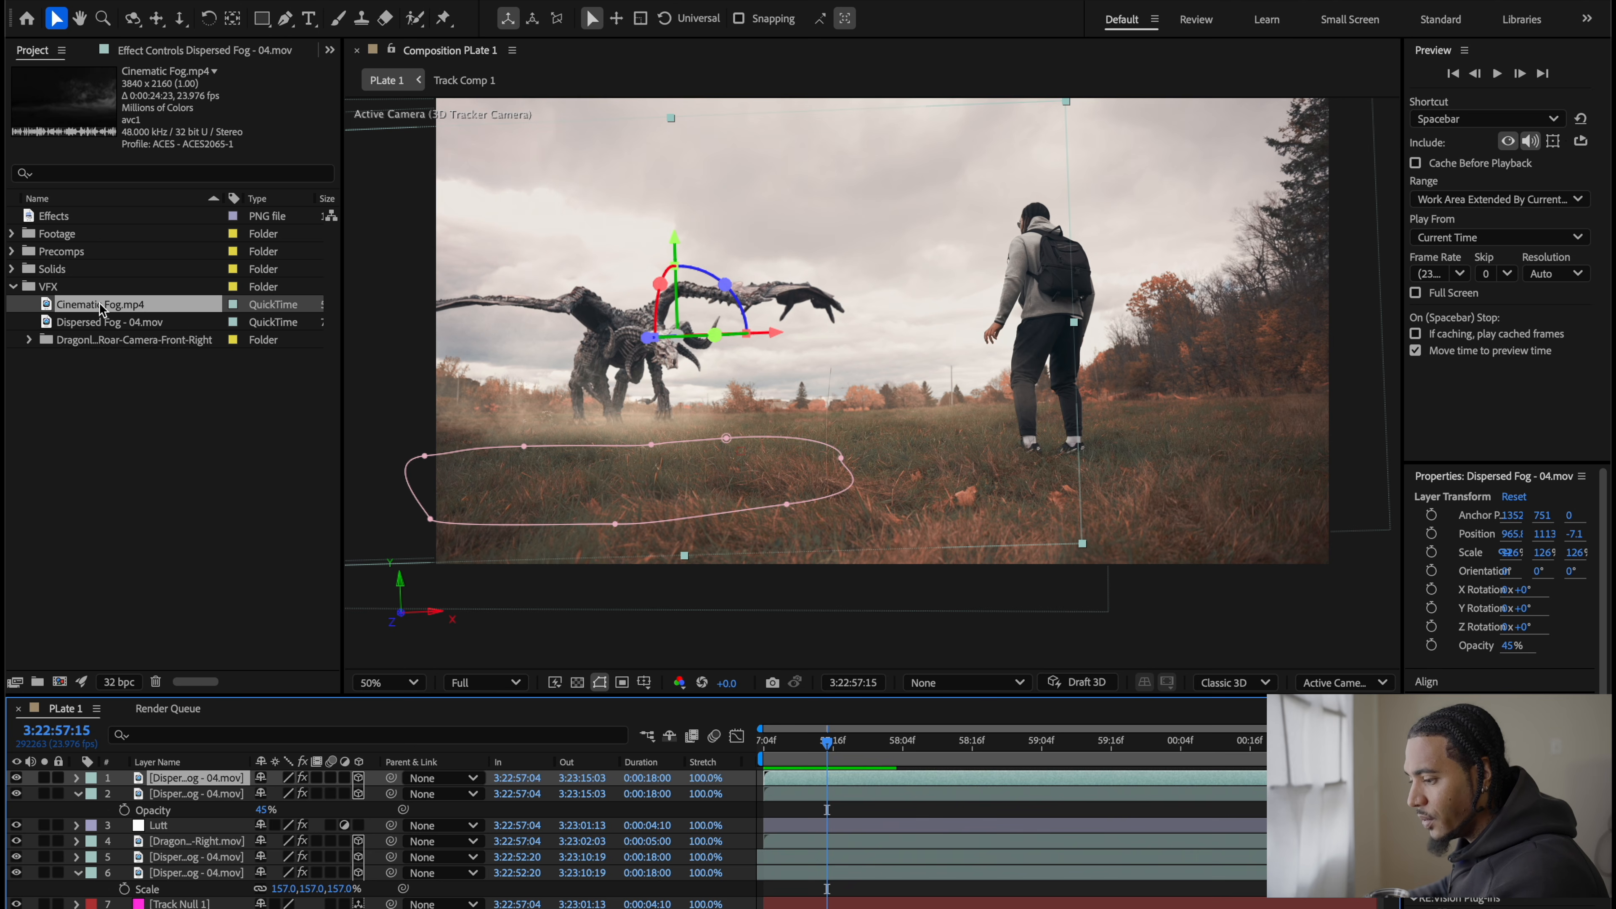
left_click_drag(109, 310, 198, 777)
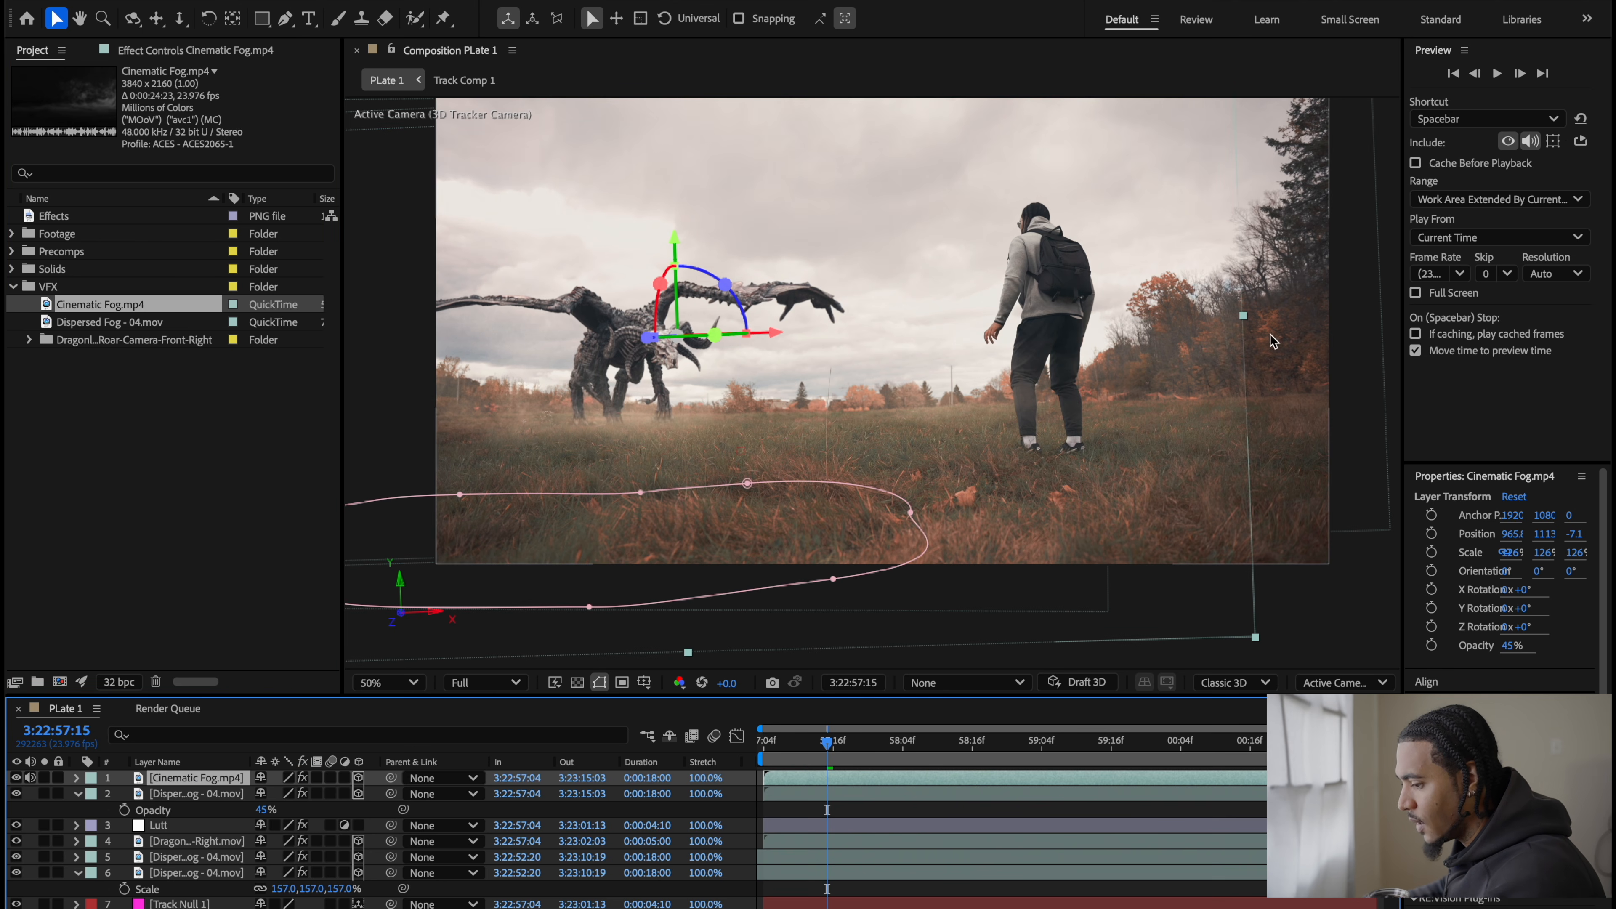
Step: Move the Cinematic Fog layer to about X 1732, Z -75 with a 5.5° Z orientation and check it at 3:22:59:03
key("comma")
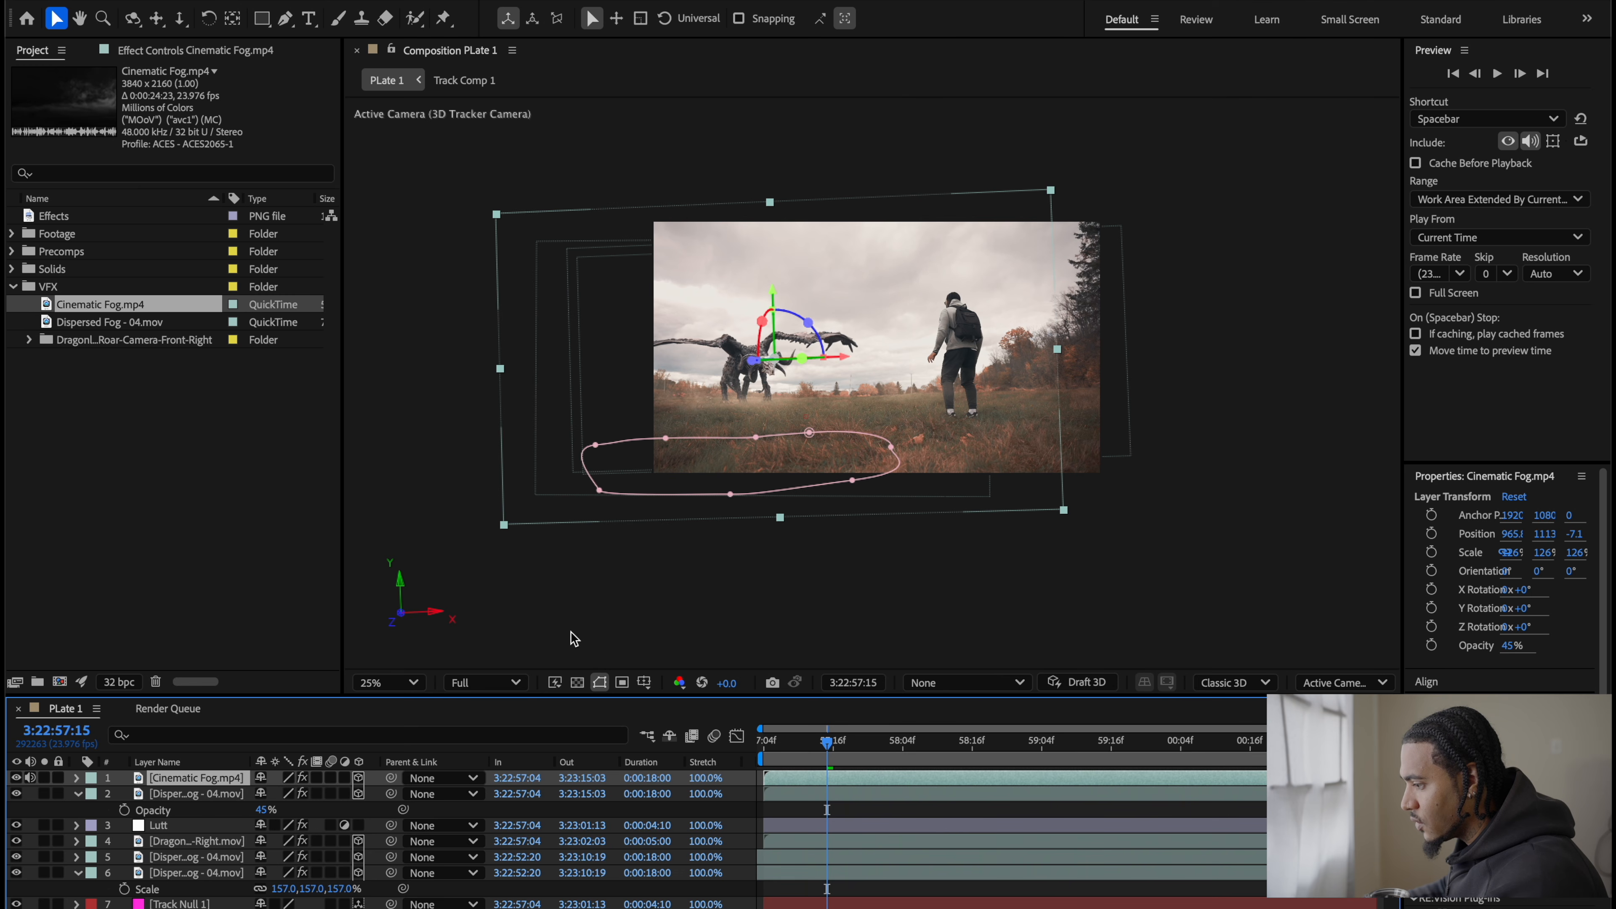
left_click_drag(756, 370, 749, 367)
key("period")
key("space")
key("comma")
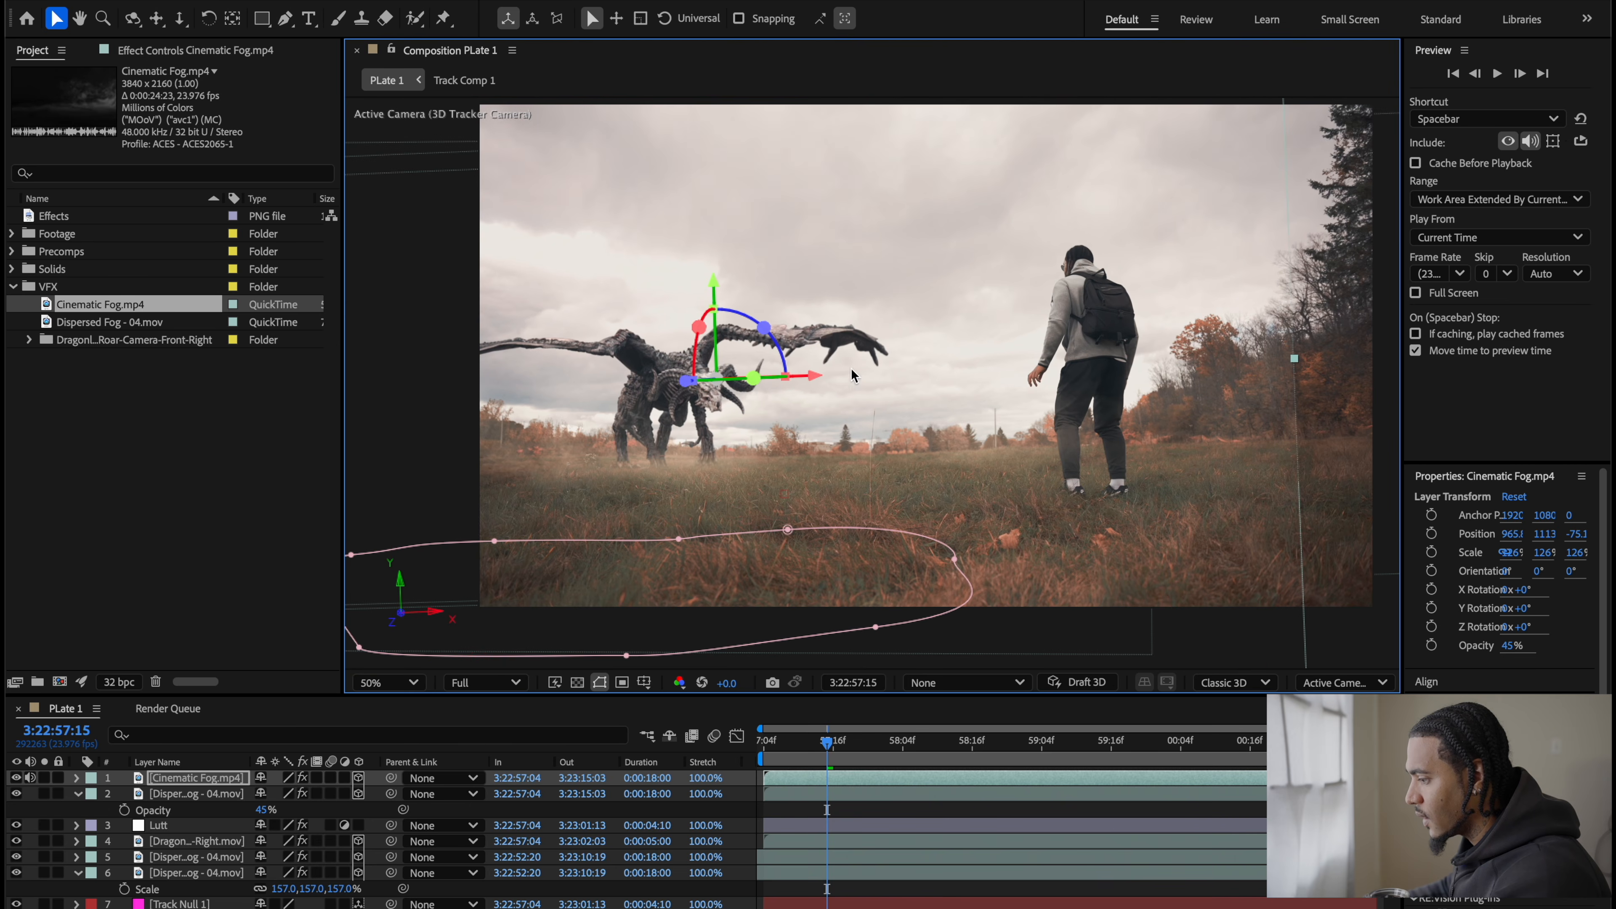
left_click_drag(865, 385, 923, 344)
key("period")
key("period")
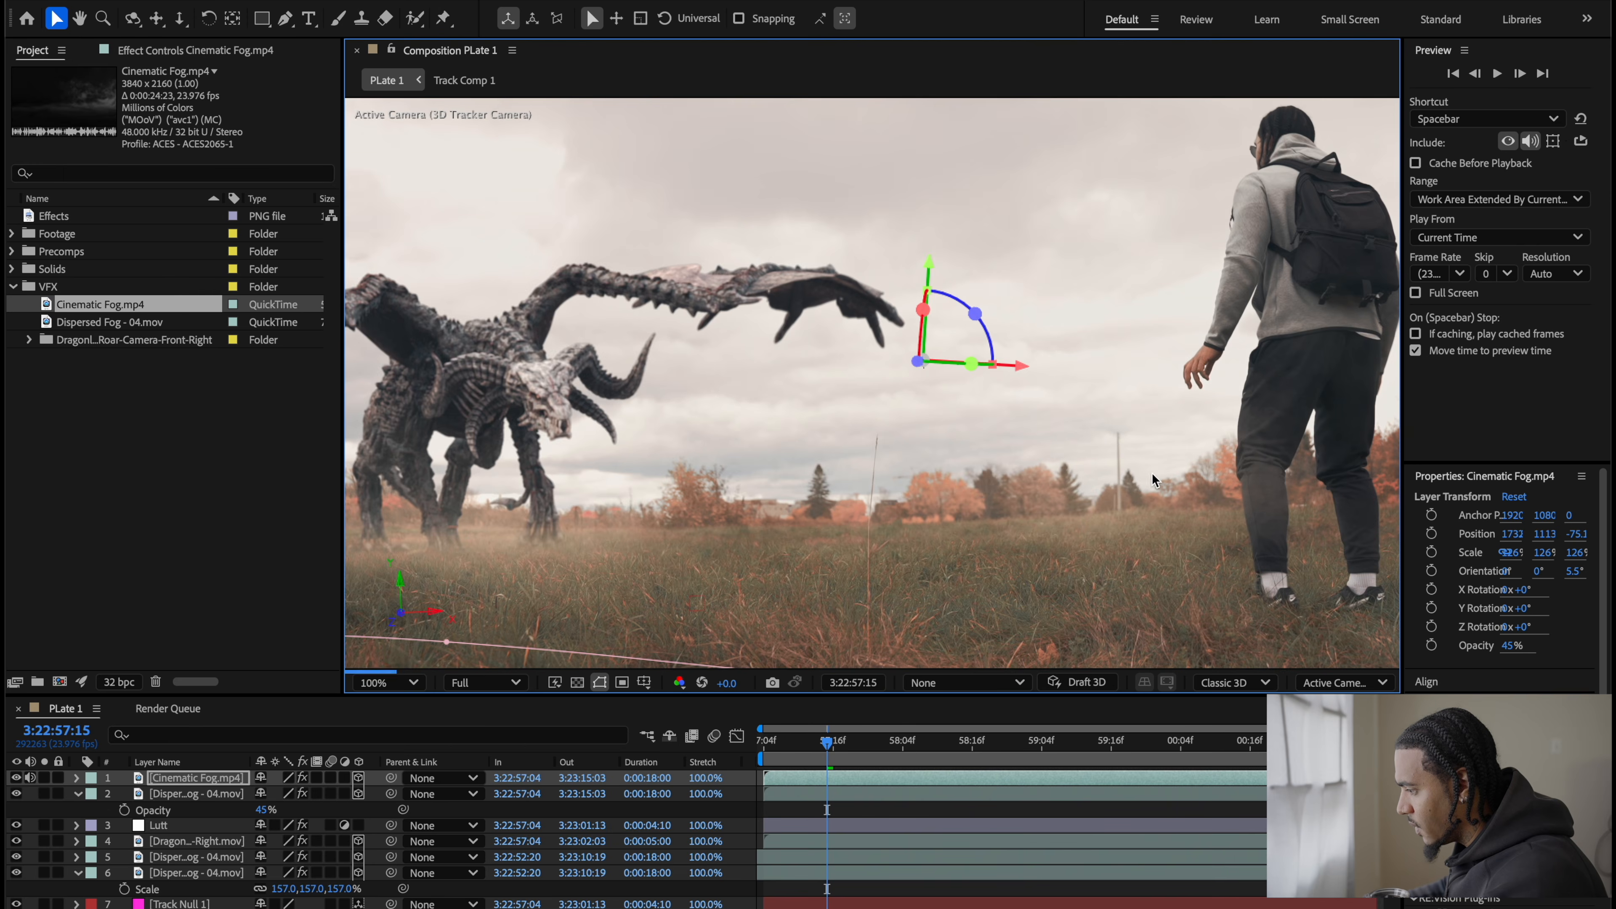
key("comma")
left_click_drag(976, 740, 1037, 745)
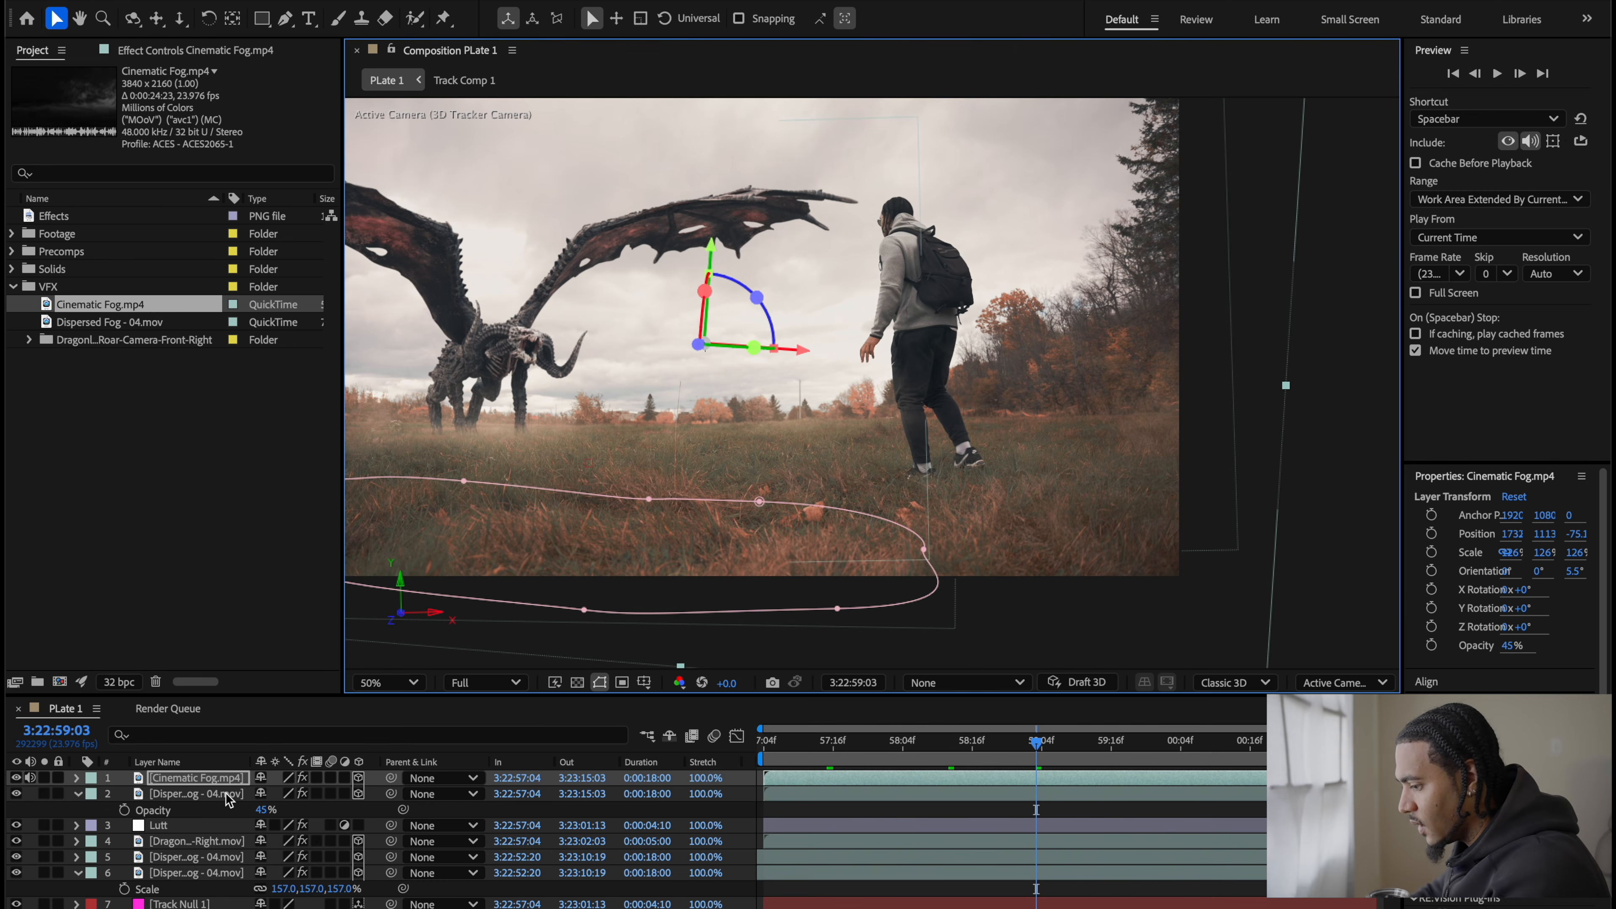
Step: Add a Camera Lens Blur effect to the Cinematic Fog layer and set its blur radius to 3
key("a")
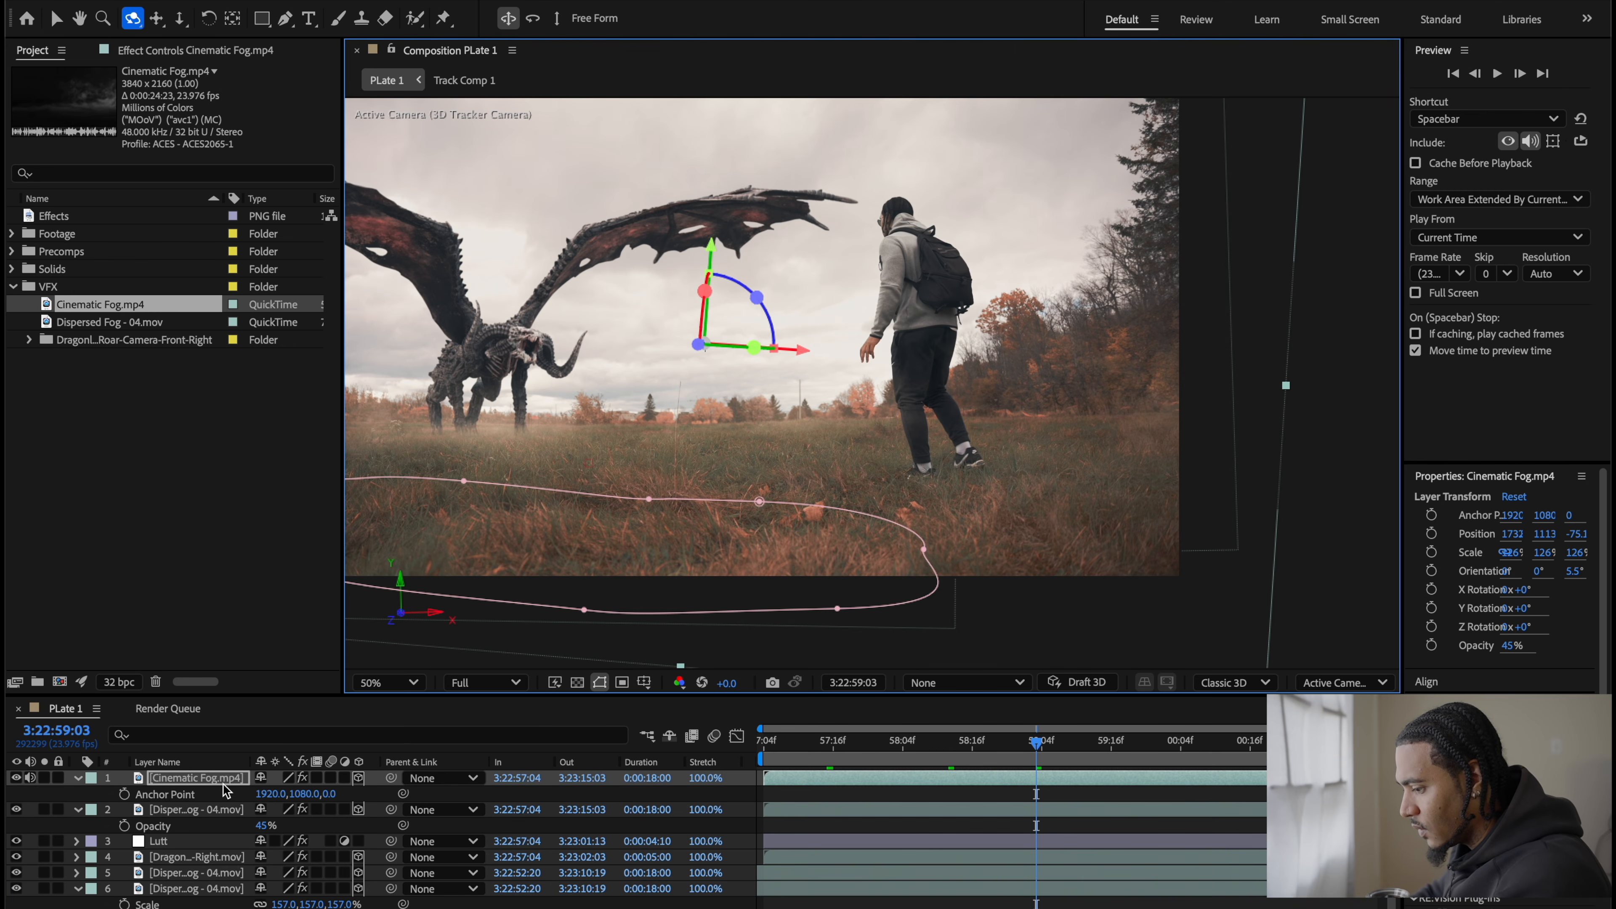
key("c")
key("ctrl+space")
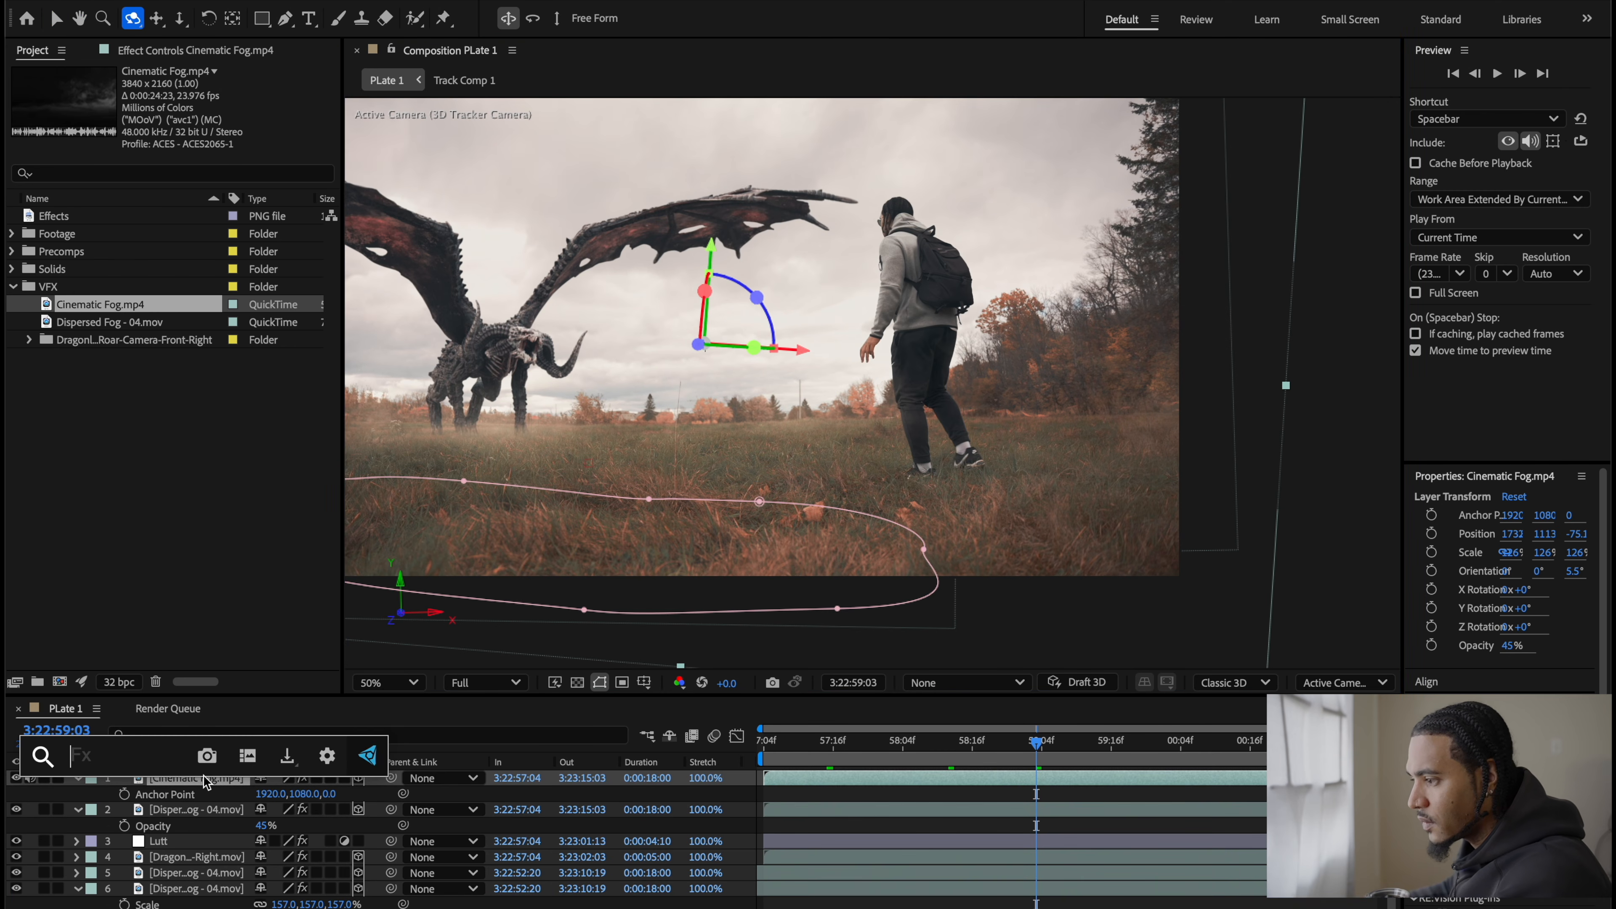
type("camera")
key("Return")
key("v")
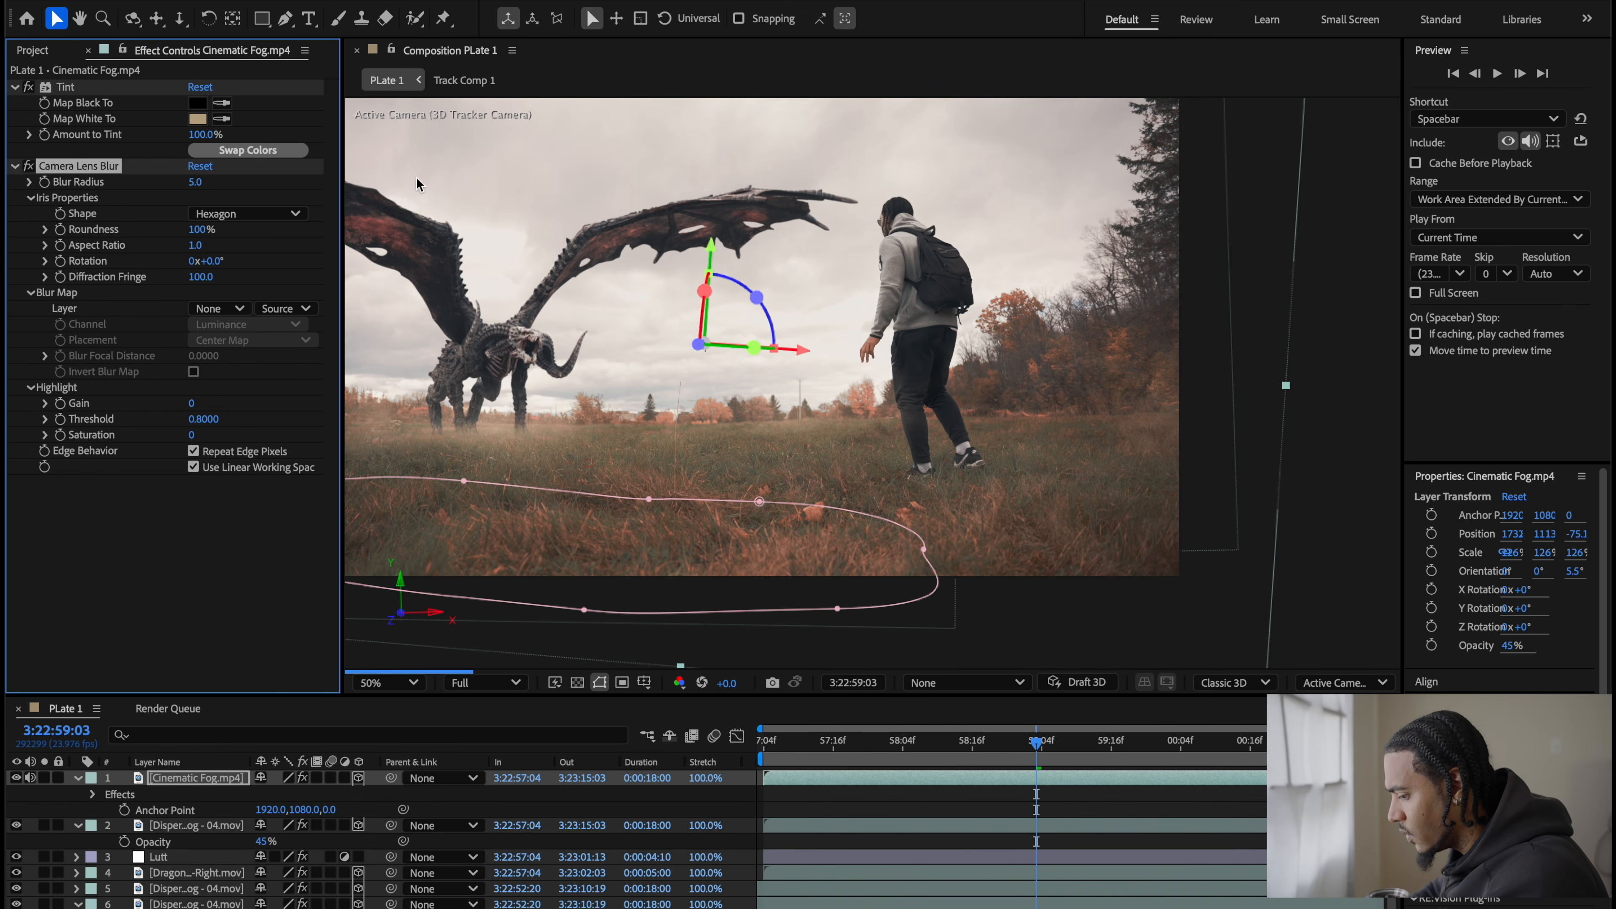
left_click(195, 182)
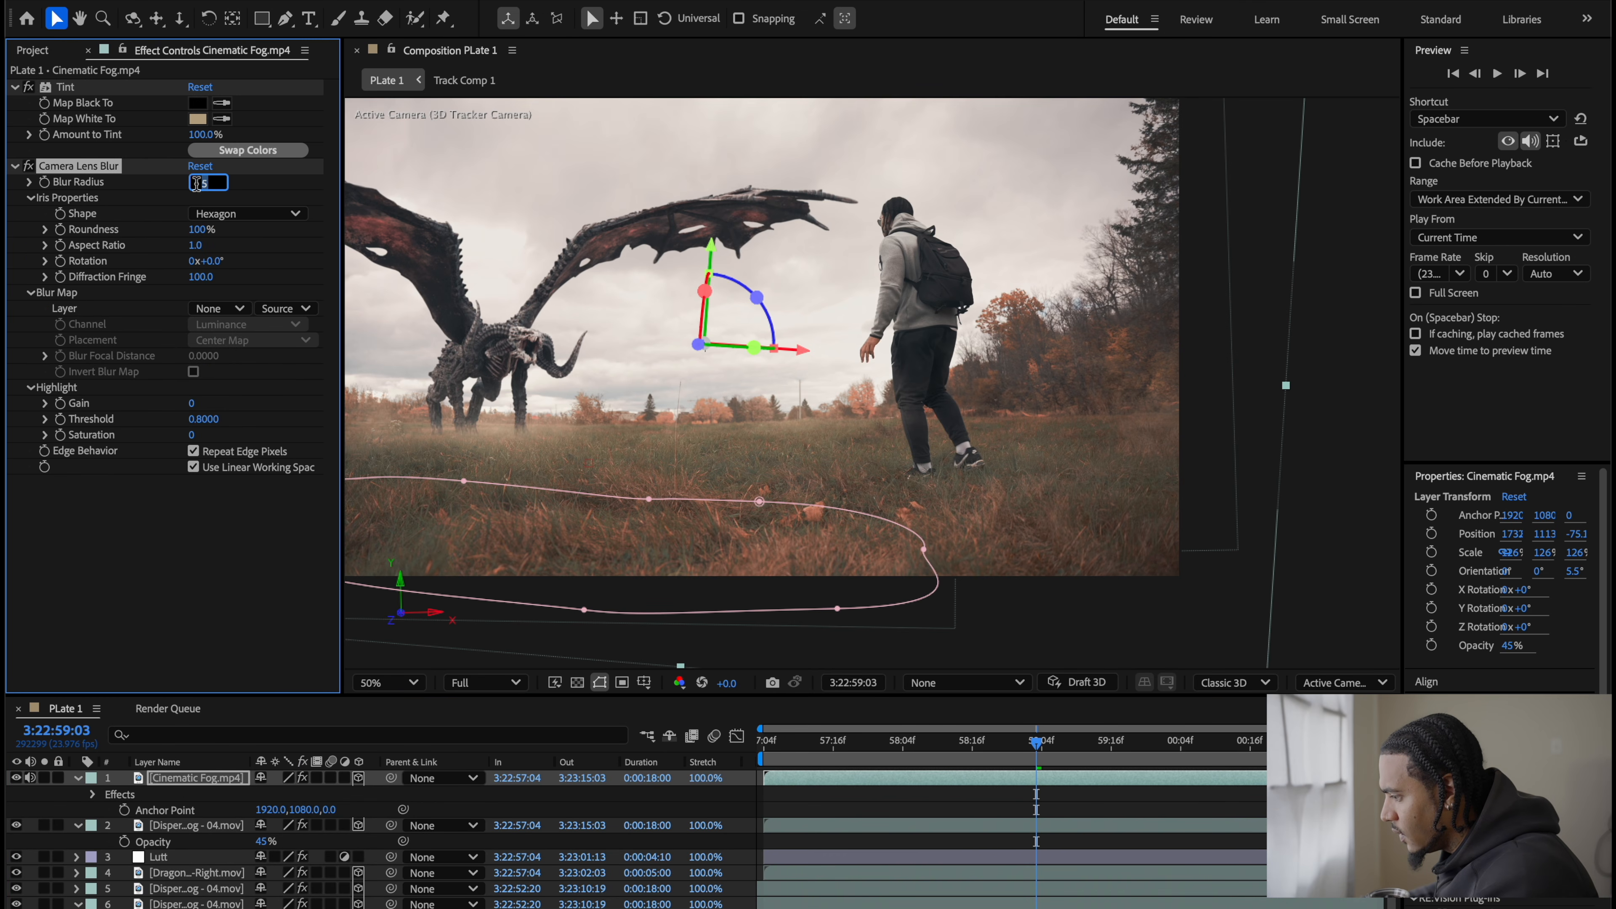
type("3")
key("Return")
scroll(1176, 335, "down", 2)
scroll(1110, 375, "up", 2)
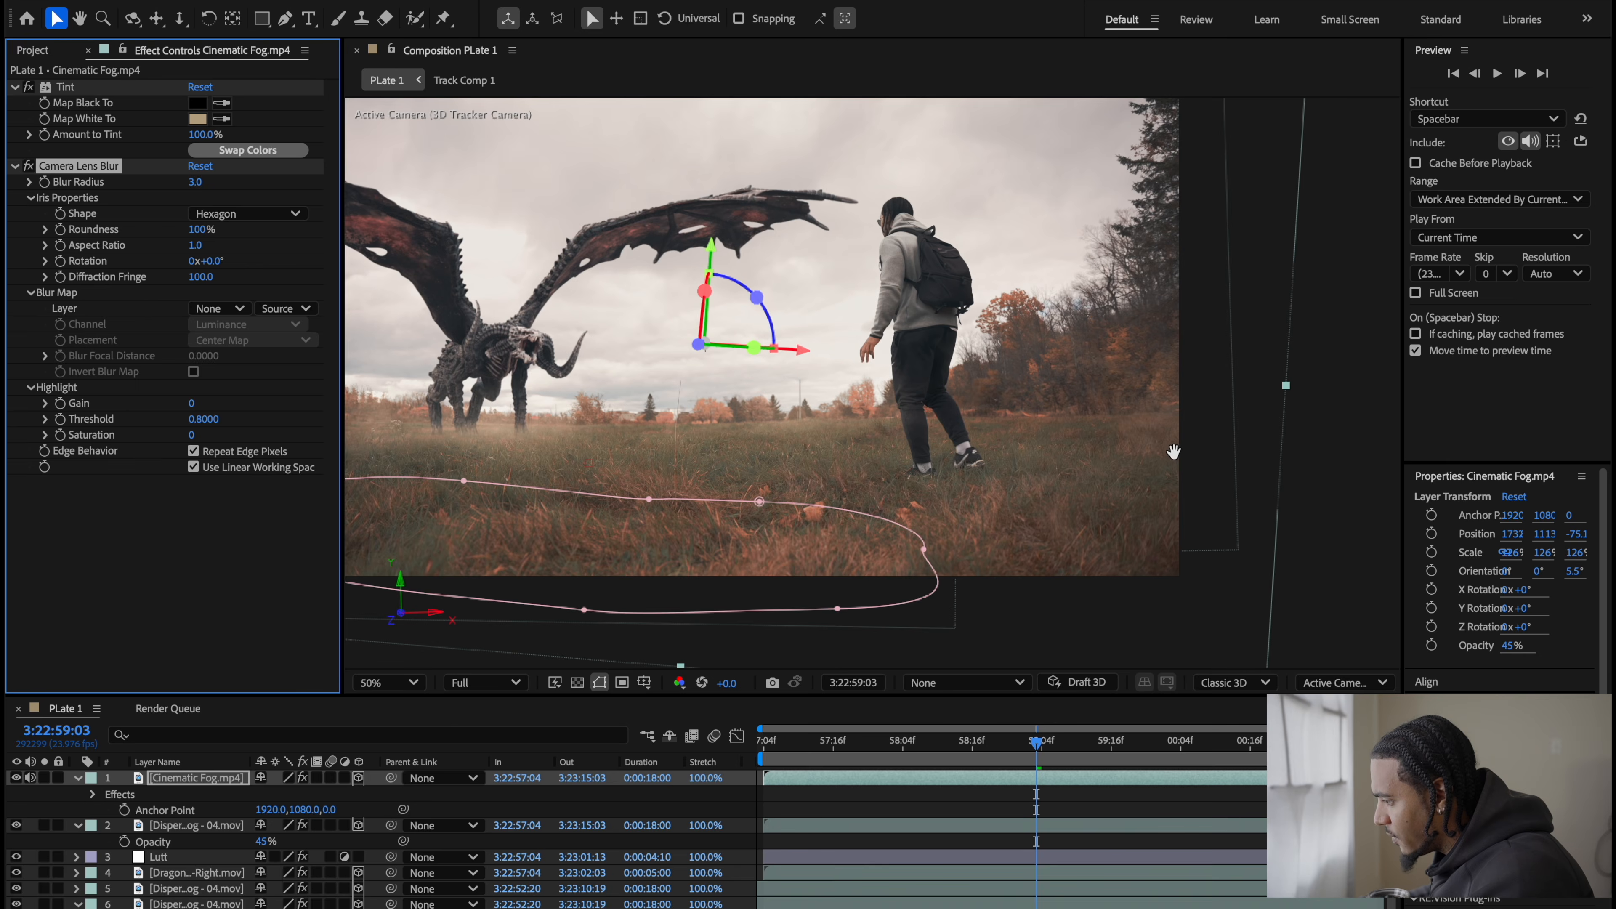
Step: Rotate the Cinematic Fog layer to a 1.2° Z orientation, then solo it and move it to about X 1625, Y 1388
left_click_drag(874, 417, 938, 419)
scroll(940, 424, "down", 2)
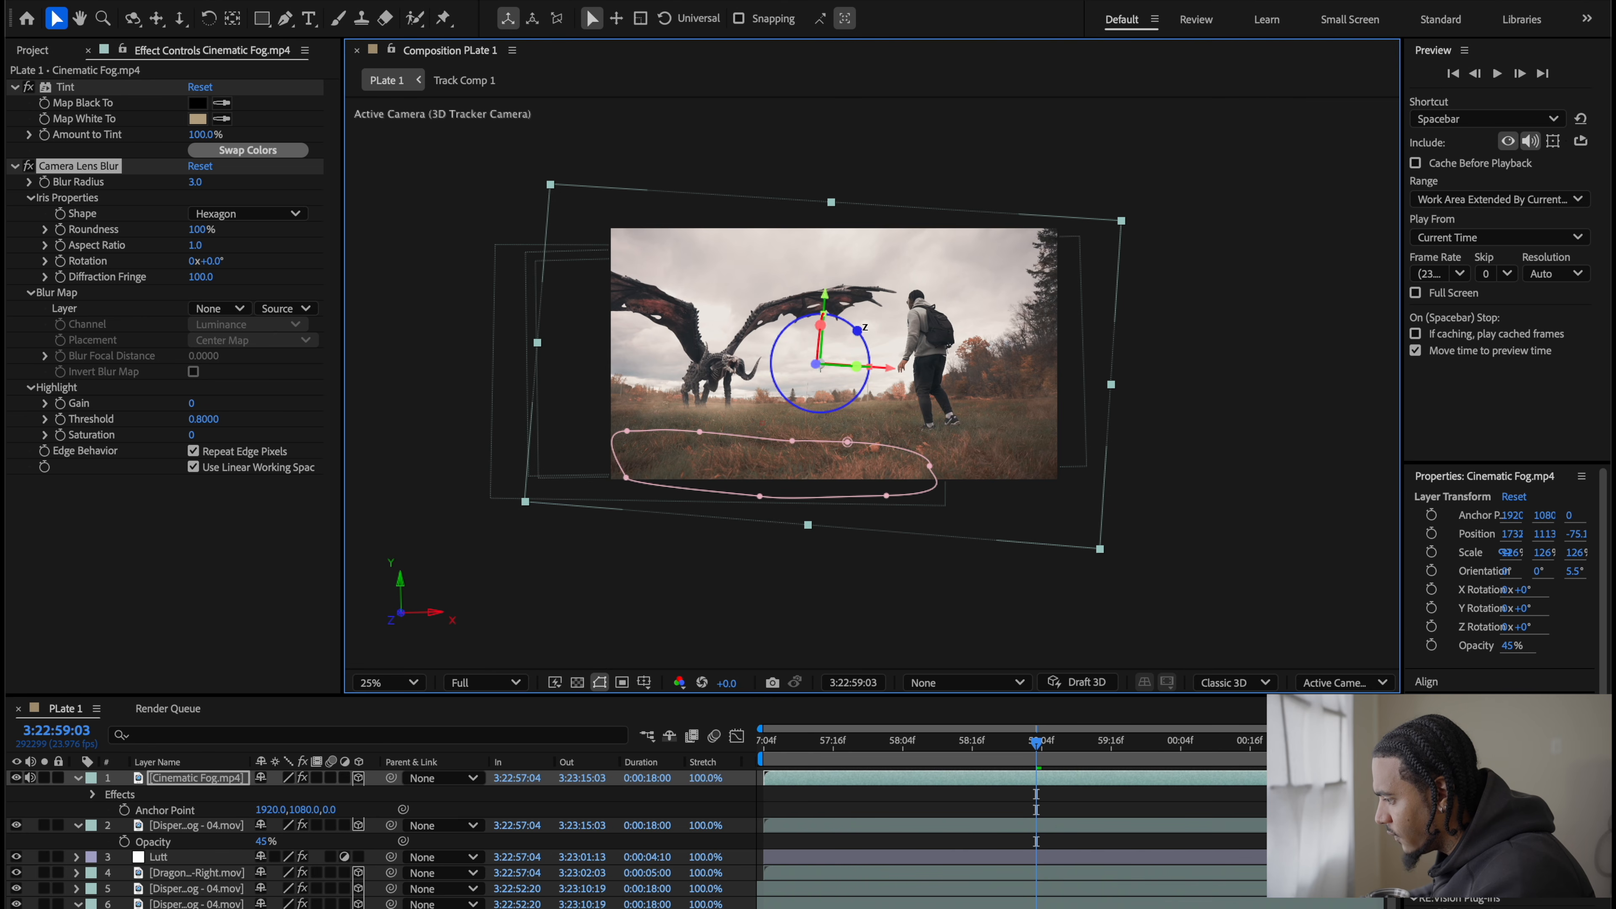
left_click_drag(857, 330, 854, 327)
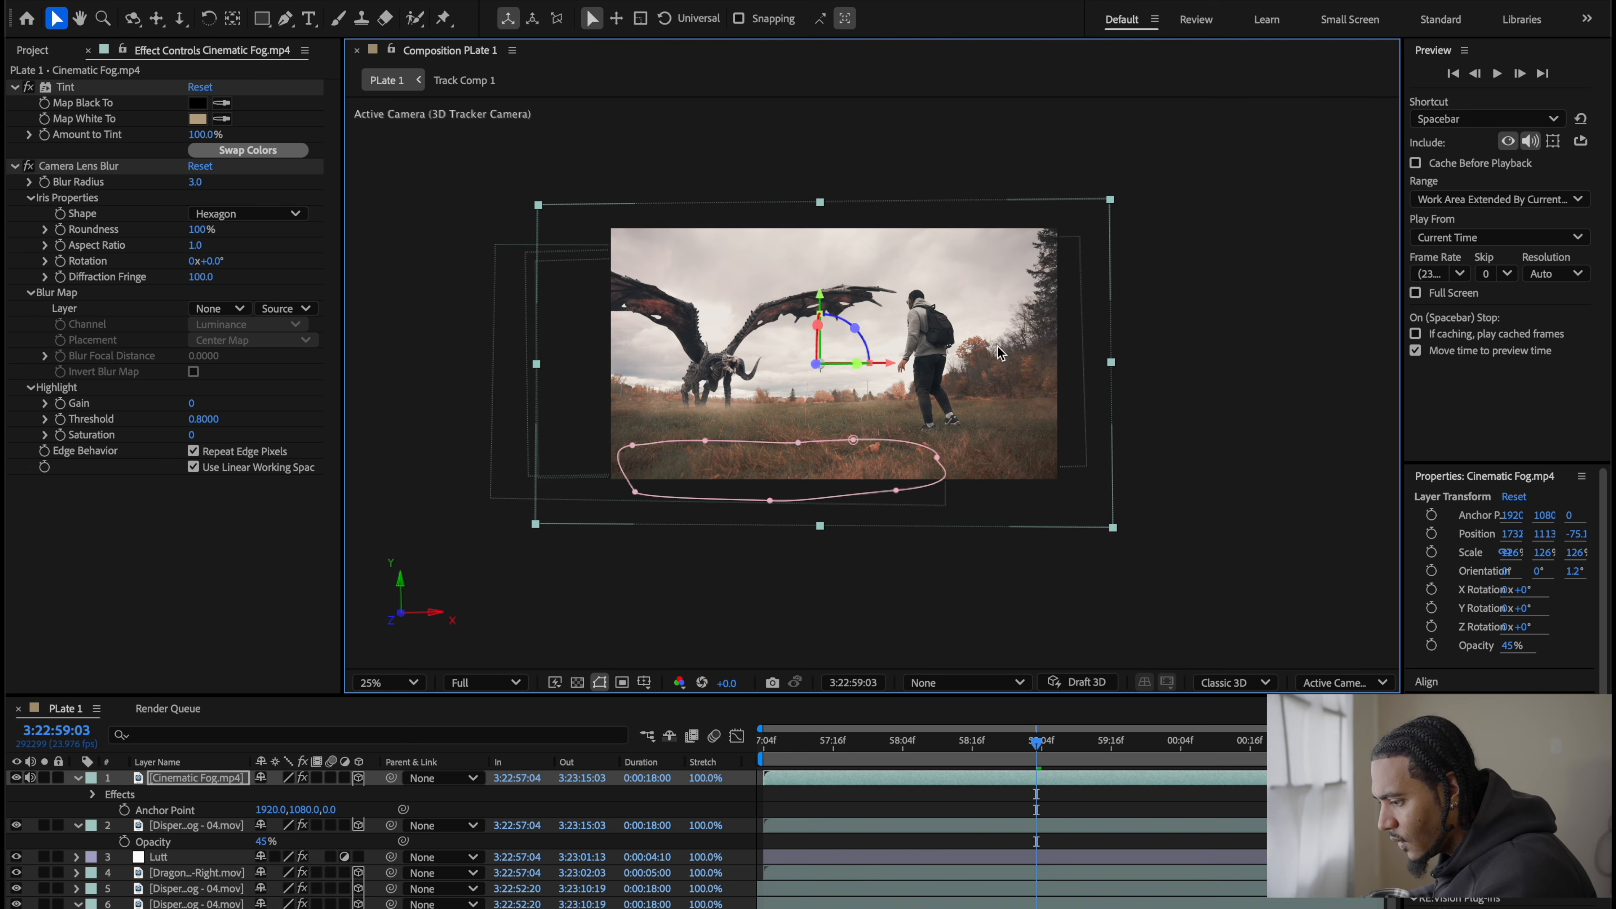
scroll(998, 352, "up", 2)
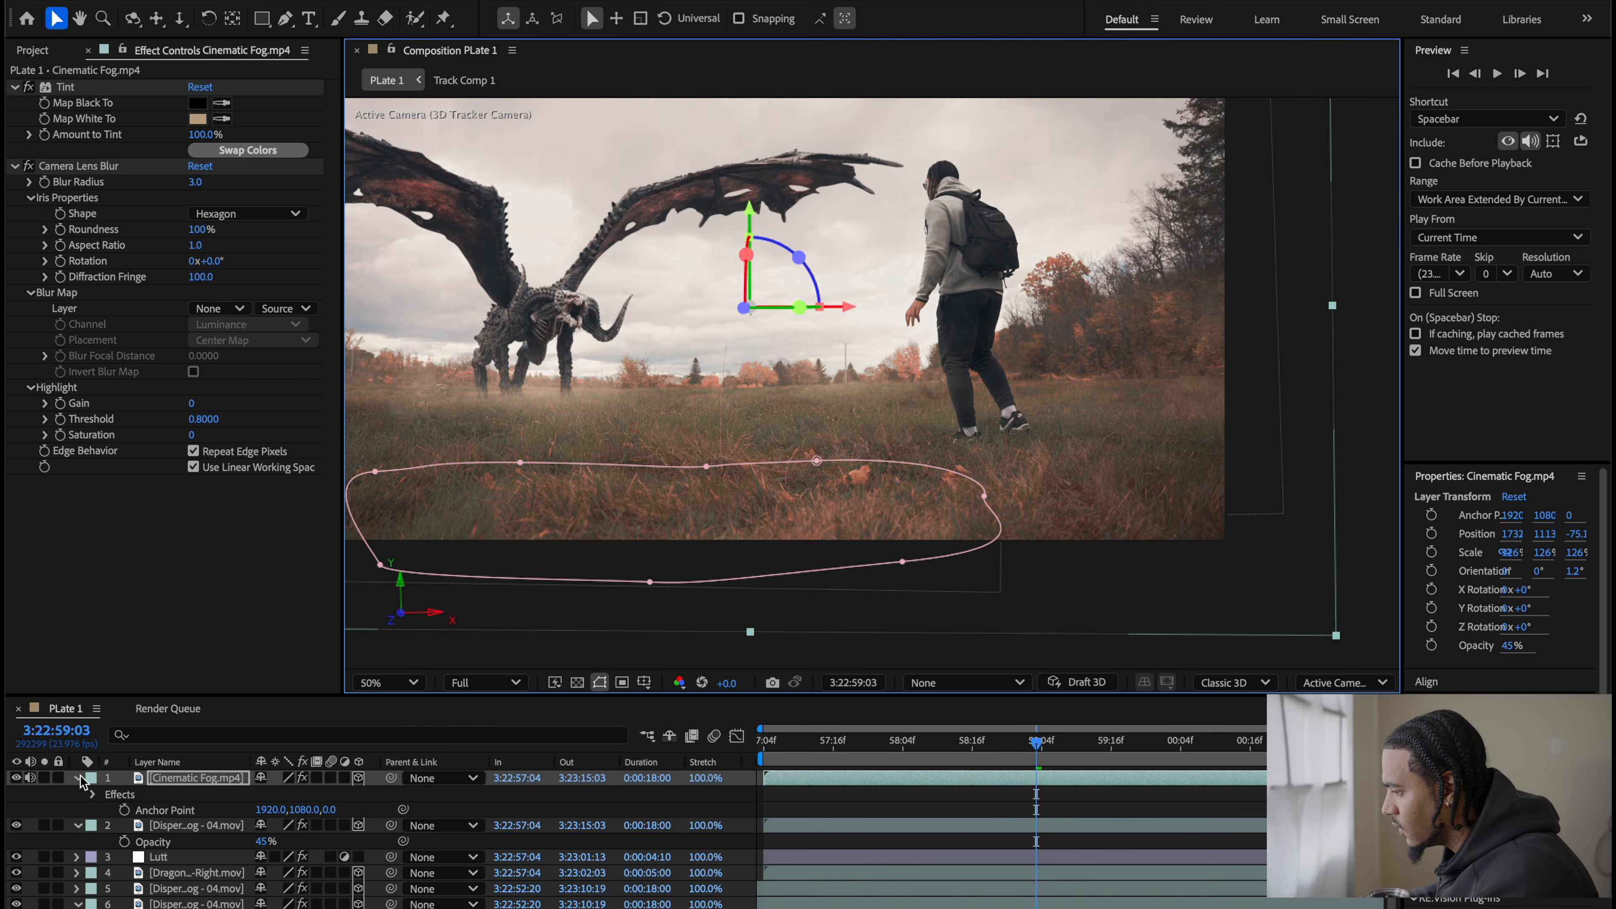
left_click(44, 778)
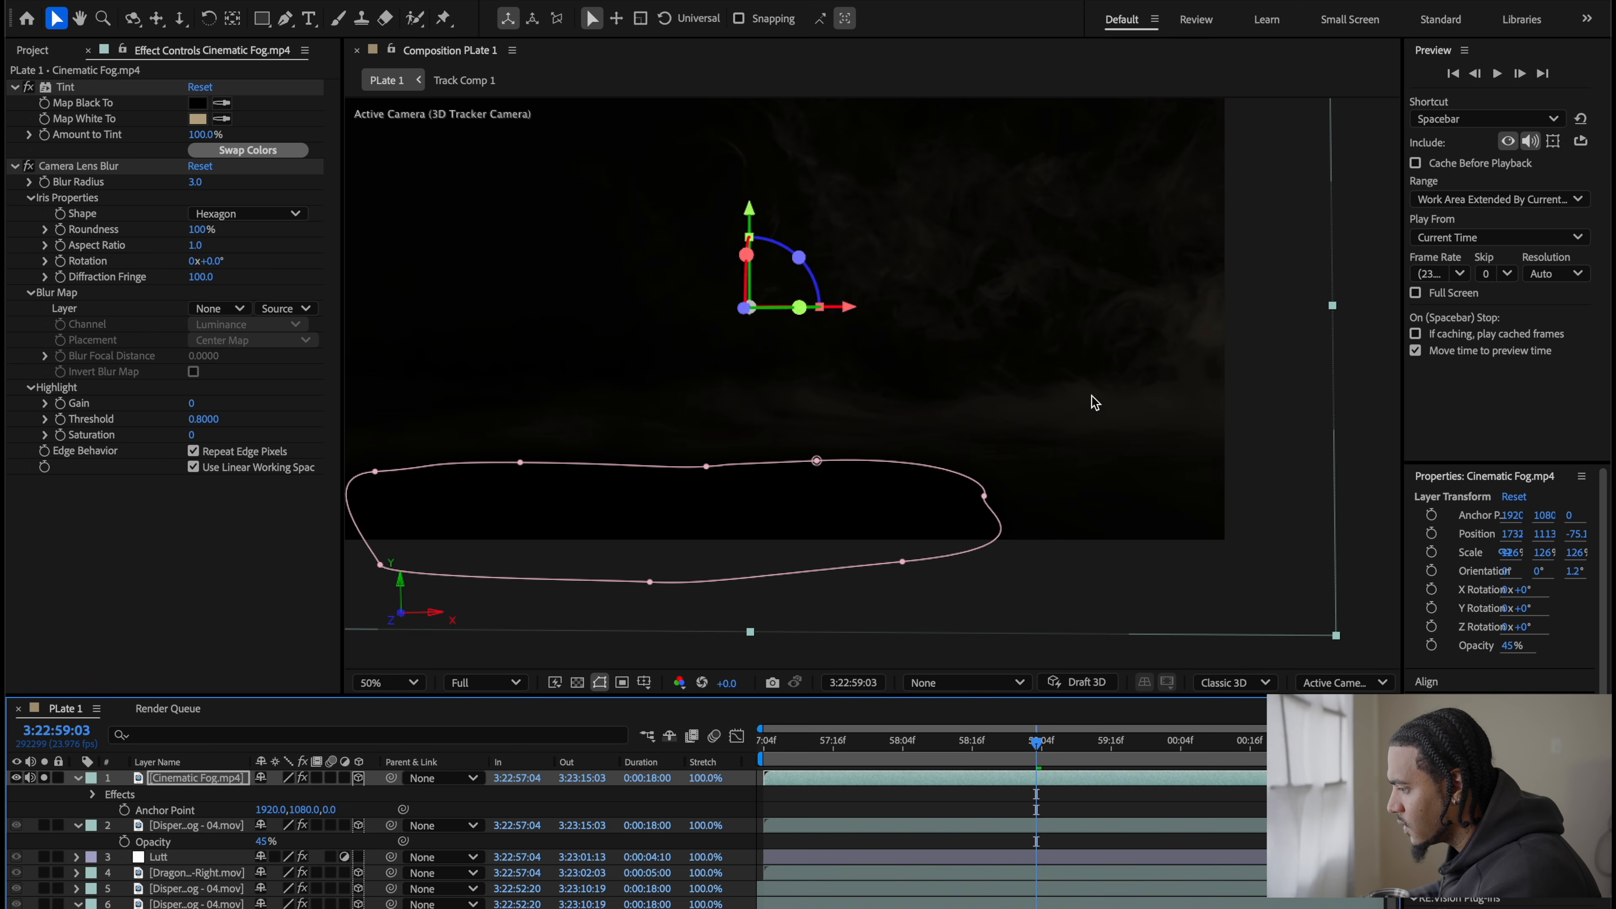
left_click_drag(752, 219, 739, 278)
left_click_drag(843, 376, 817, 375)
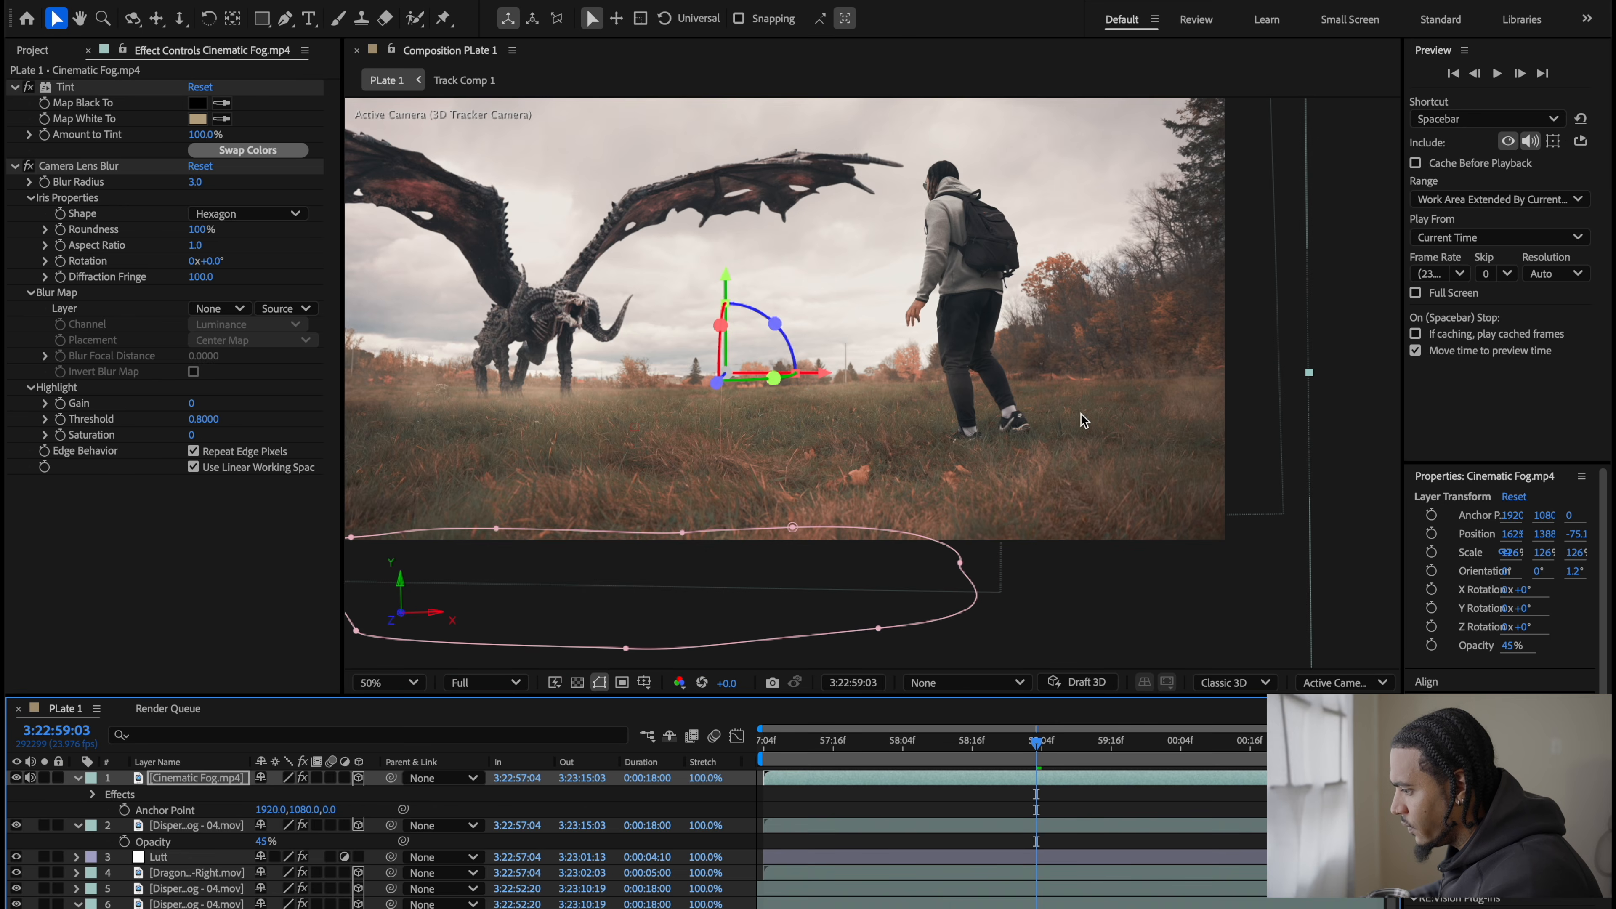
Step: Examine how the fog sits in the composite early in the shot and at 3:22:58:22, including close up around the dragon
key("comma")
key("comma")
left_click(838, 743)
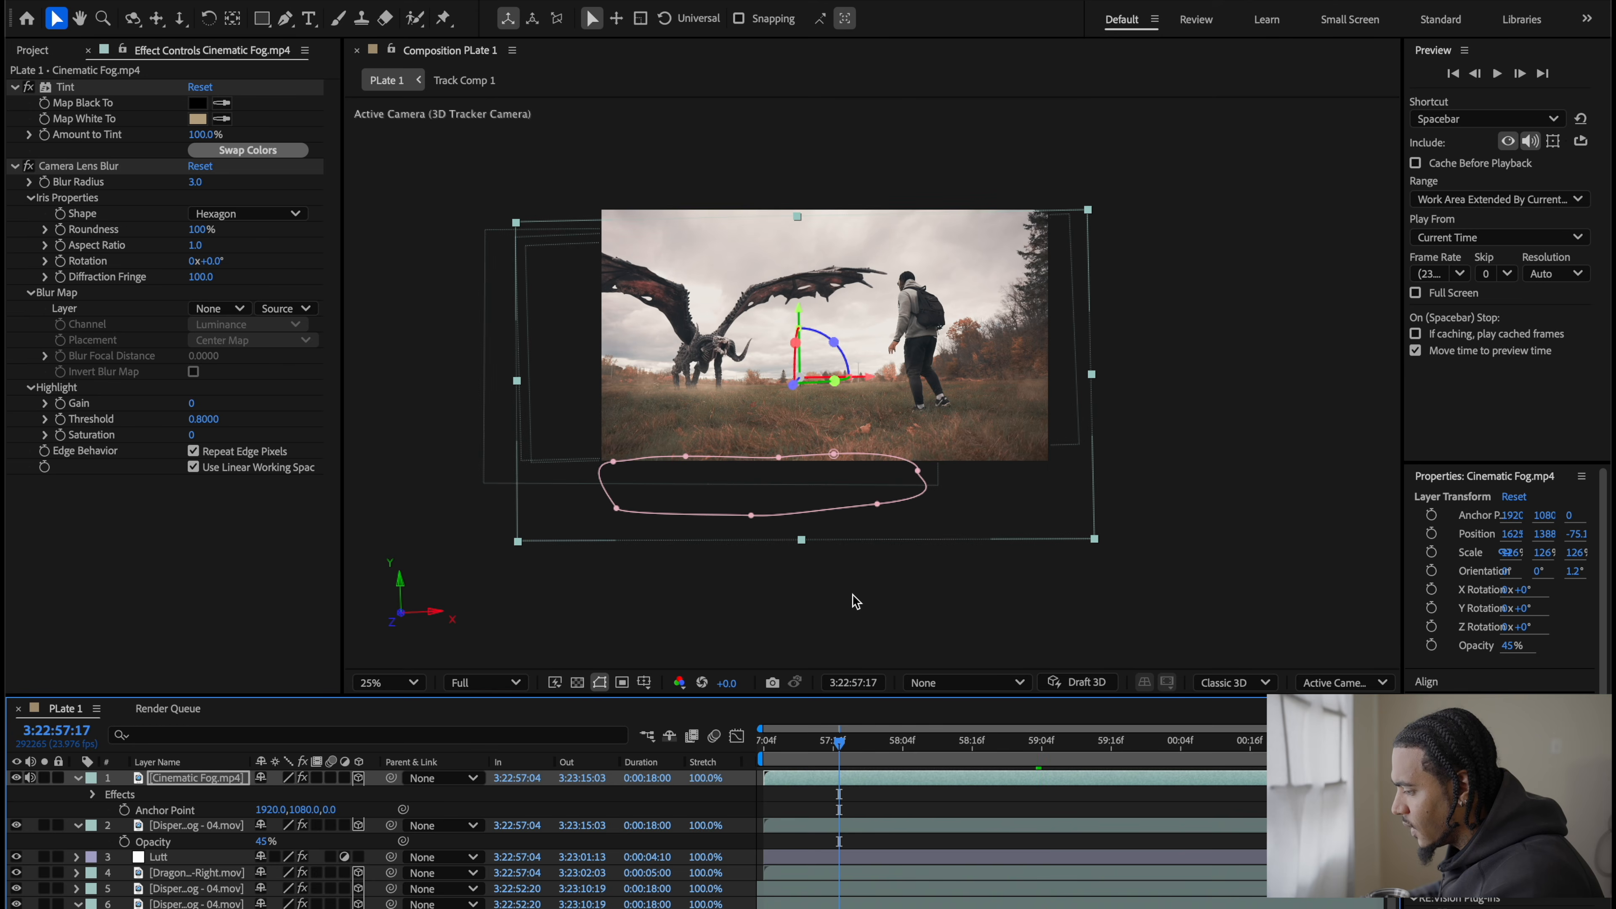
scroll(954, 471, "up", 2)
scroll(993, 500, "down", 2)
left_click_drag(970, 450, 1067, 486)
scroll(1009, 528, "up", 2)
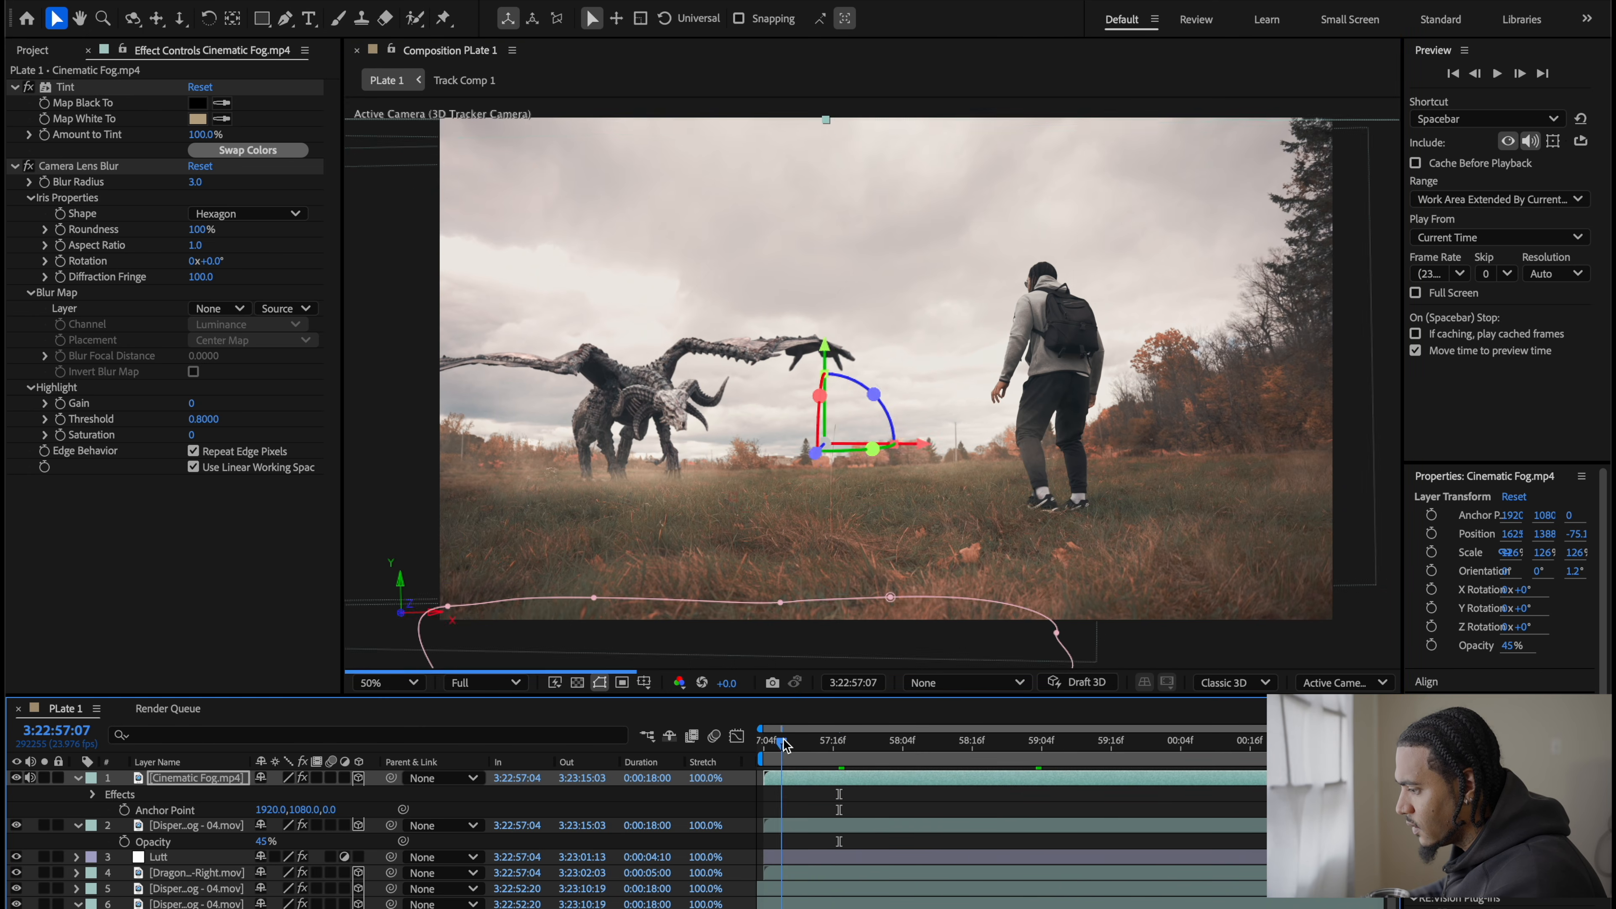
left_click_drag(838, 744, 1007, 743)
scroll(910, 458, "down", 2)
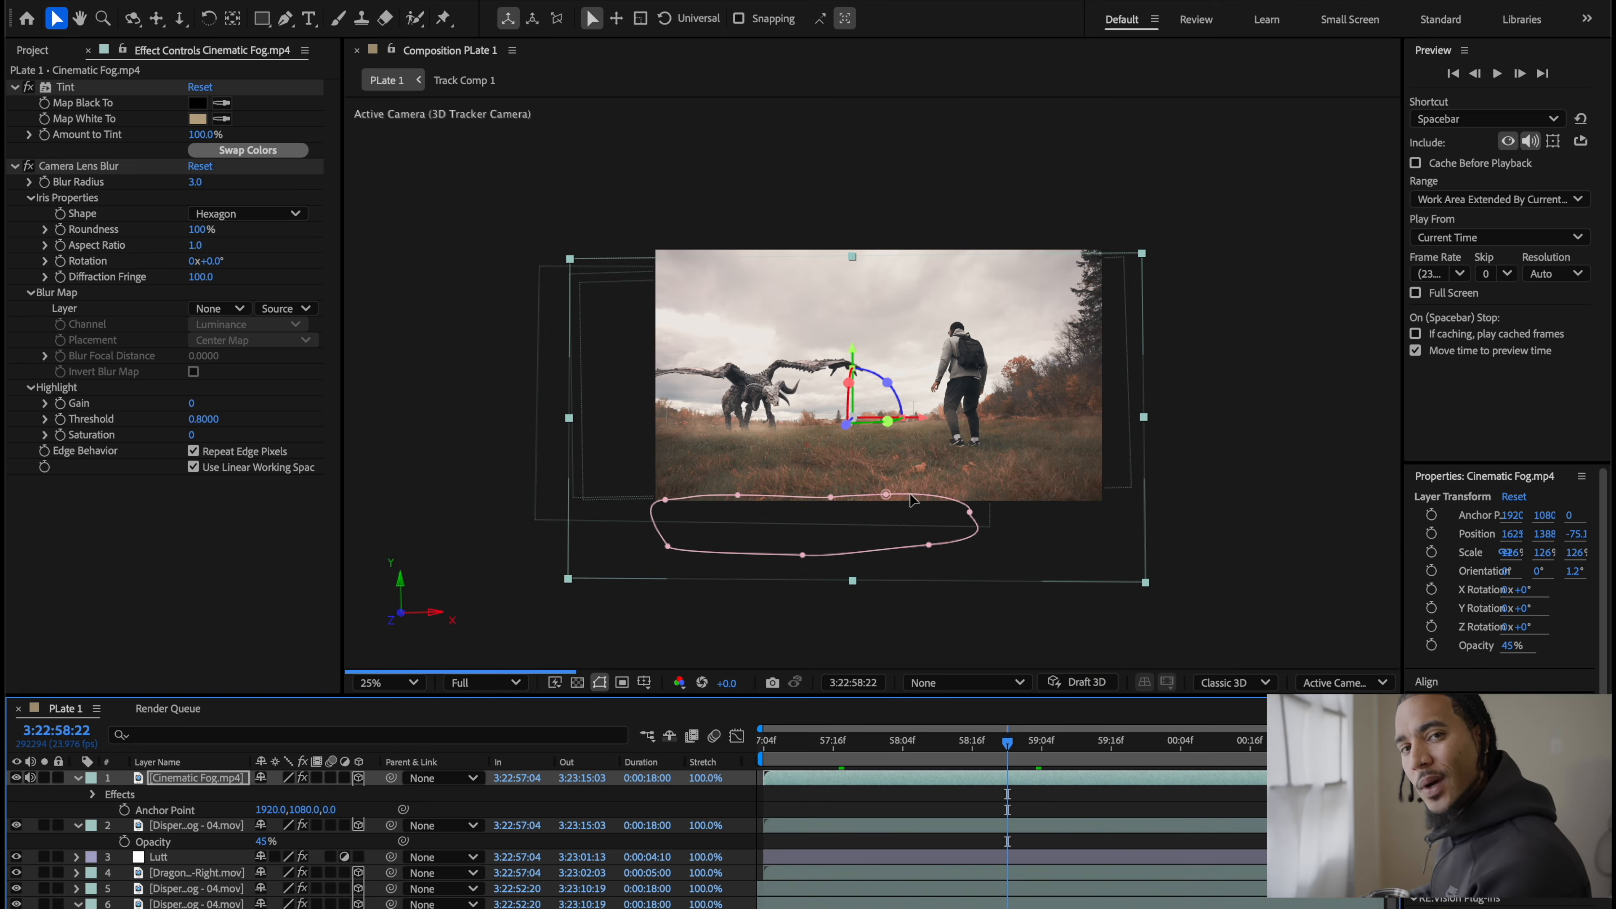
scroll(901, 452, "up", 2)
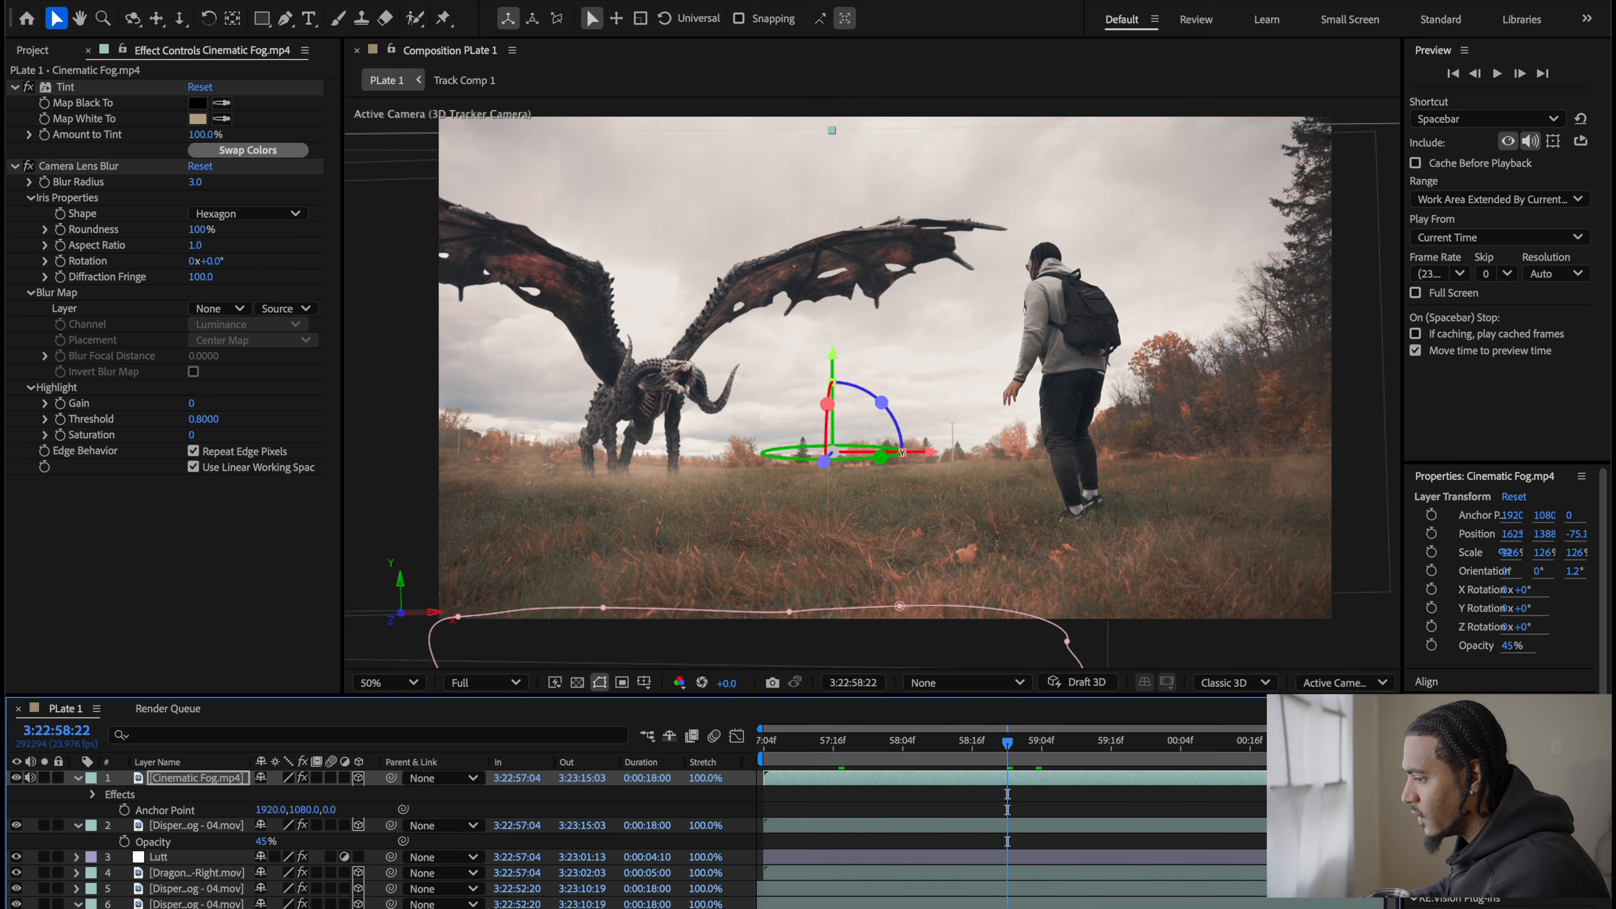
scroll(1030, 399, "down", 2)
scroll(1031, 401, "up", 2)
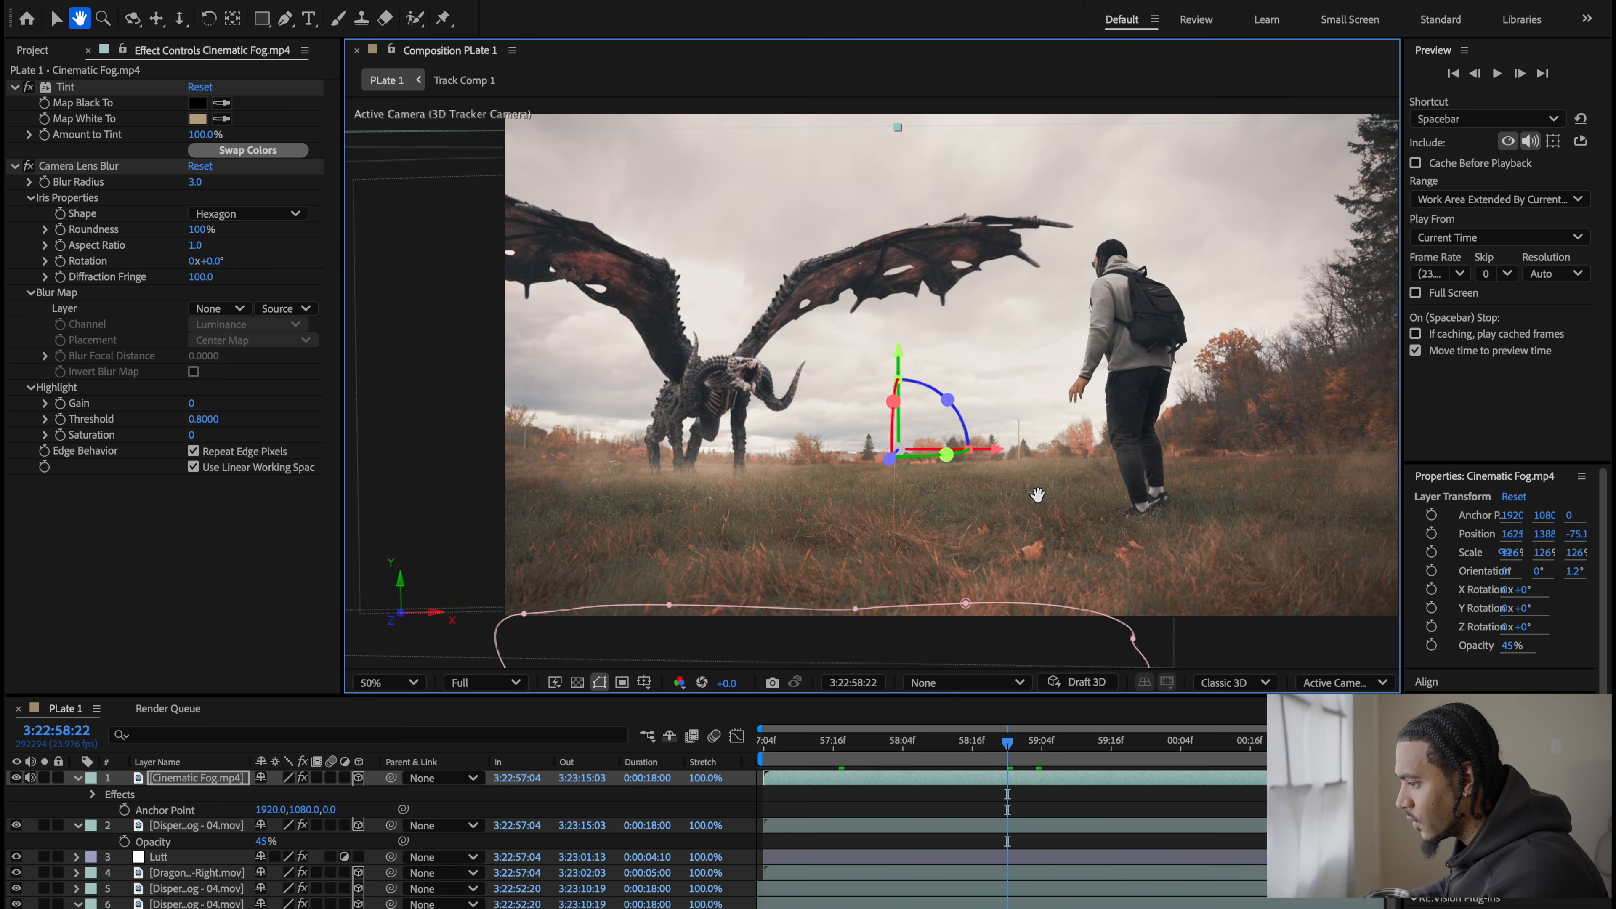
scroll(1098, 494, "up", 2)
left_click_drag(1097, 494, 1005, 497)
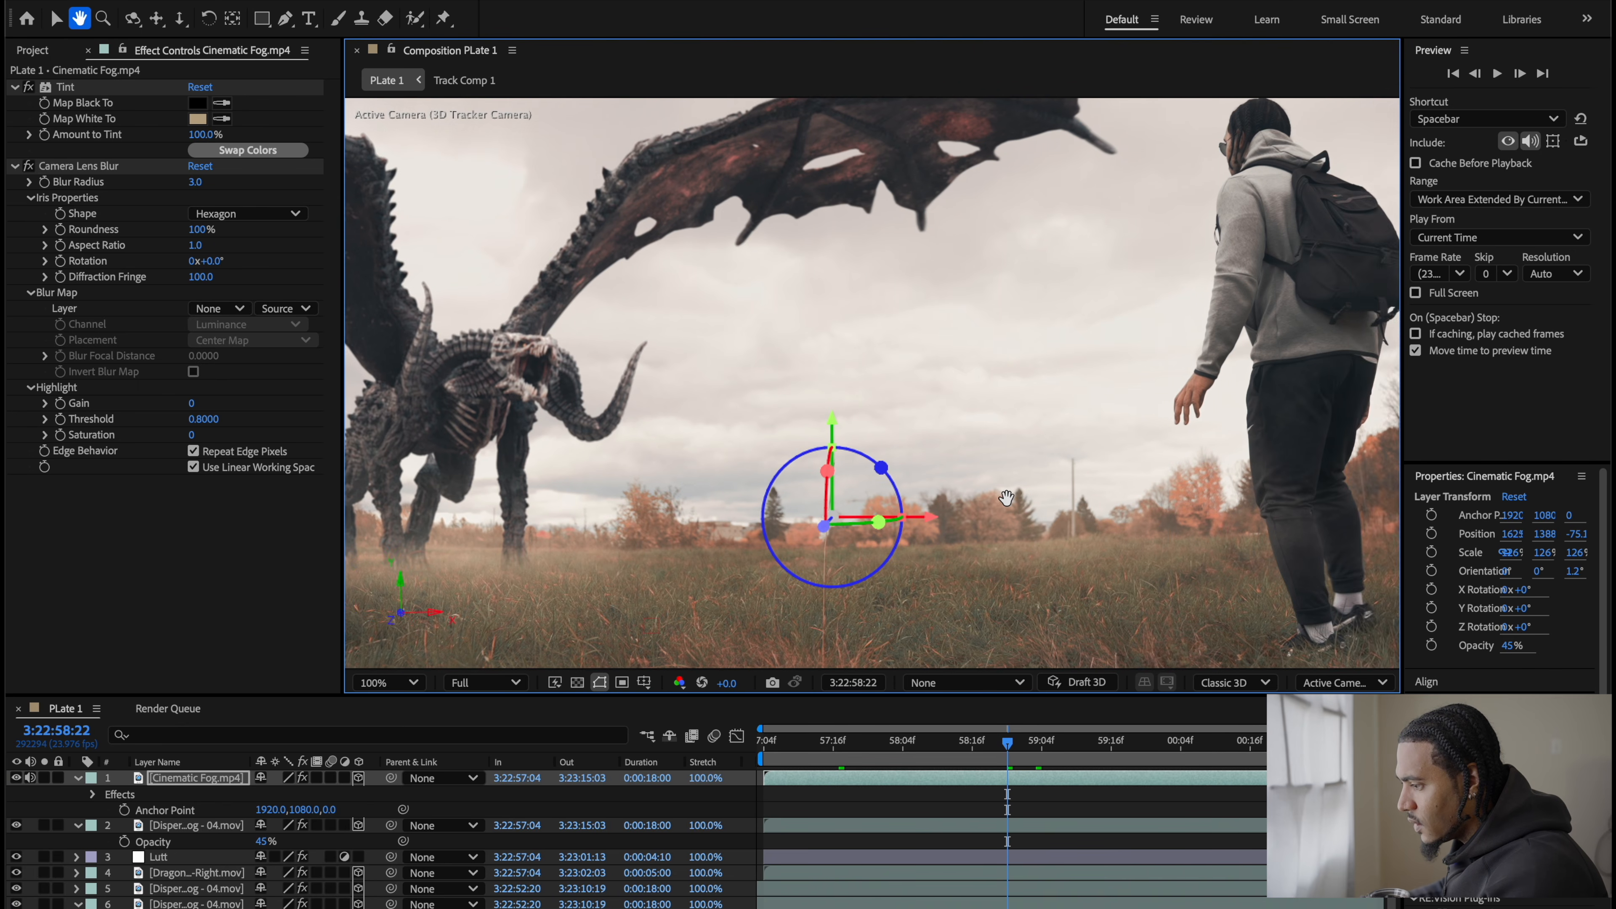
left_click_drag(850, 348, 953, 363)
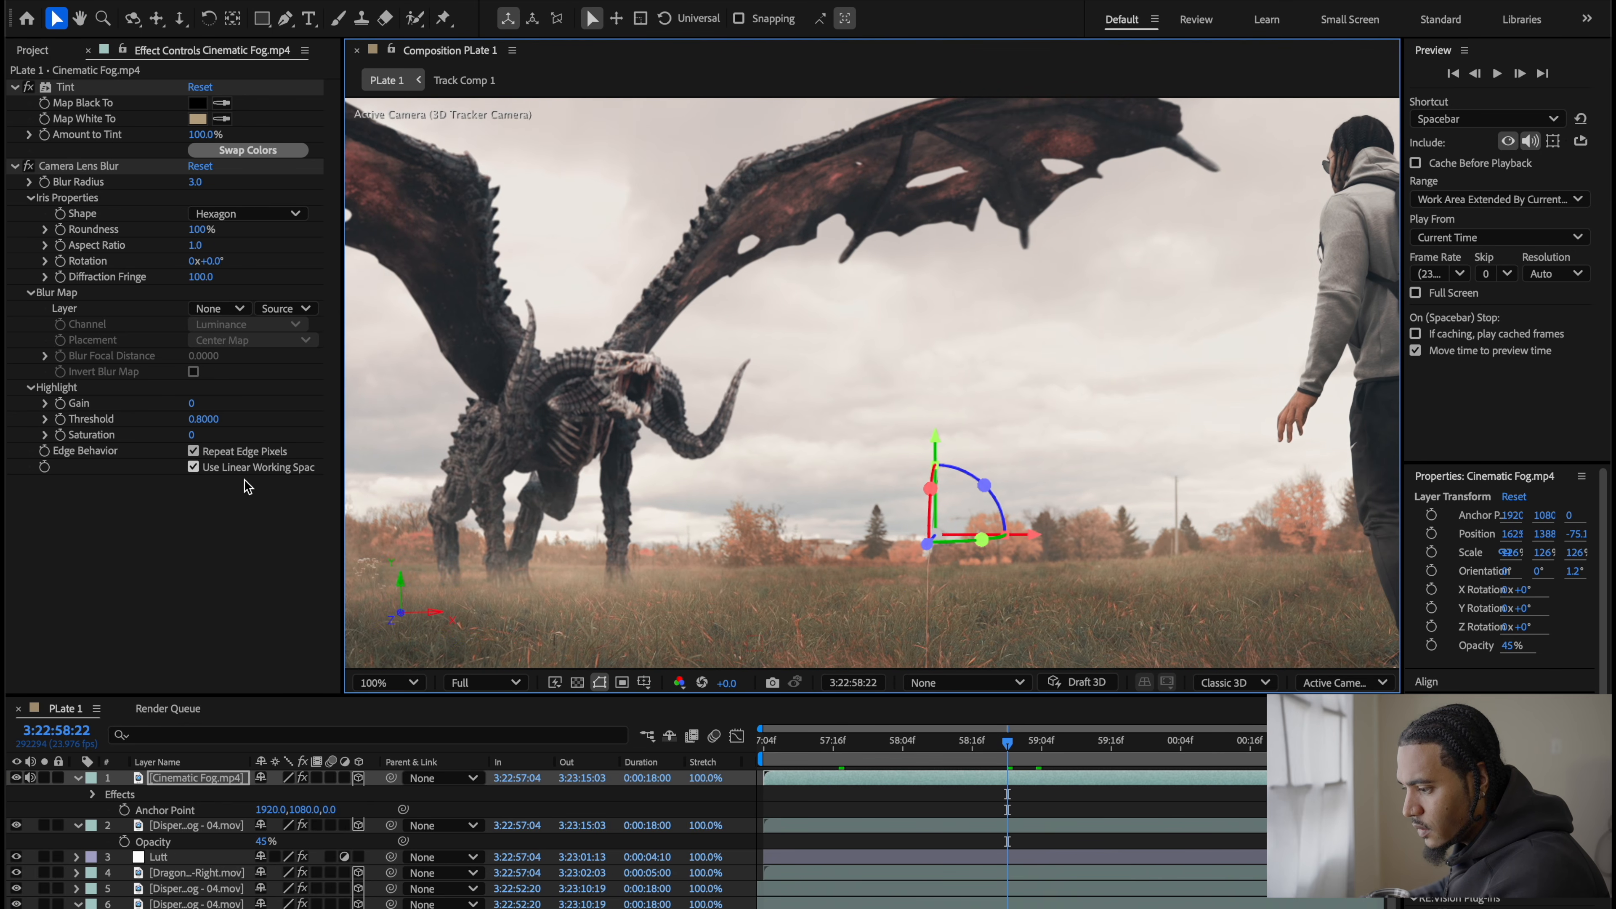
Step: Set the Camera Lens Blur radius on the dragon layer to 2.3
left_click(203, 828)
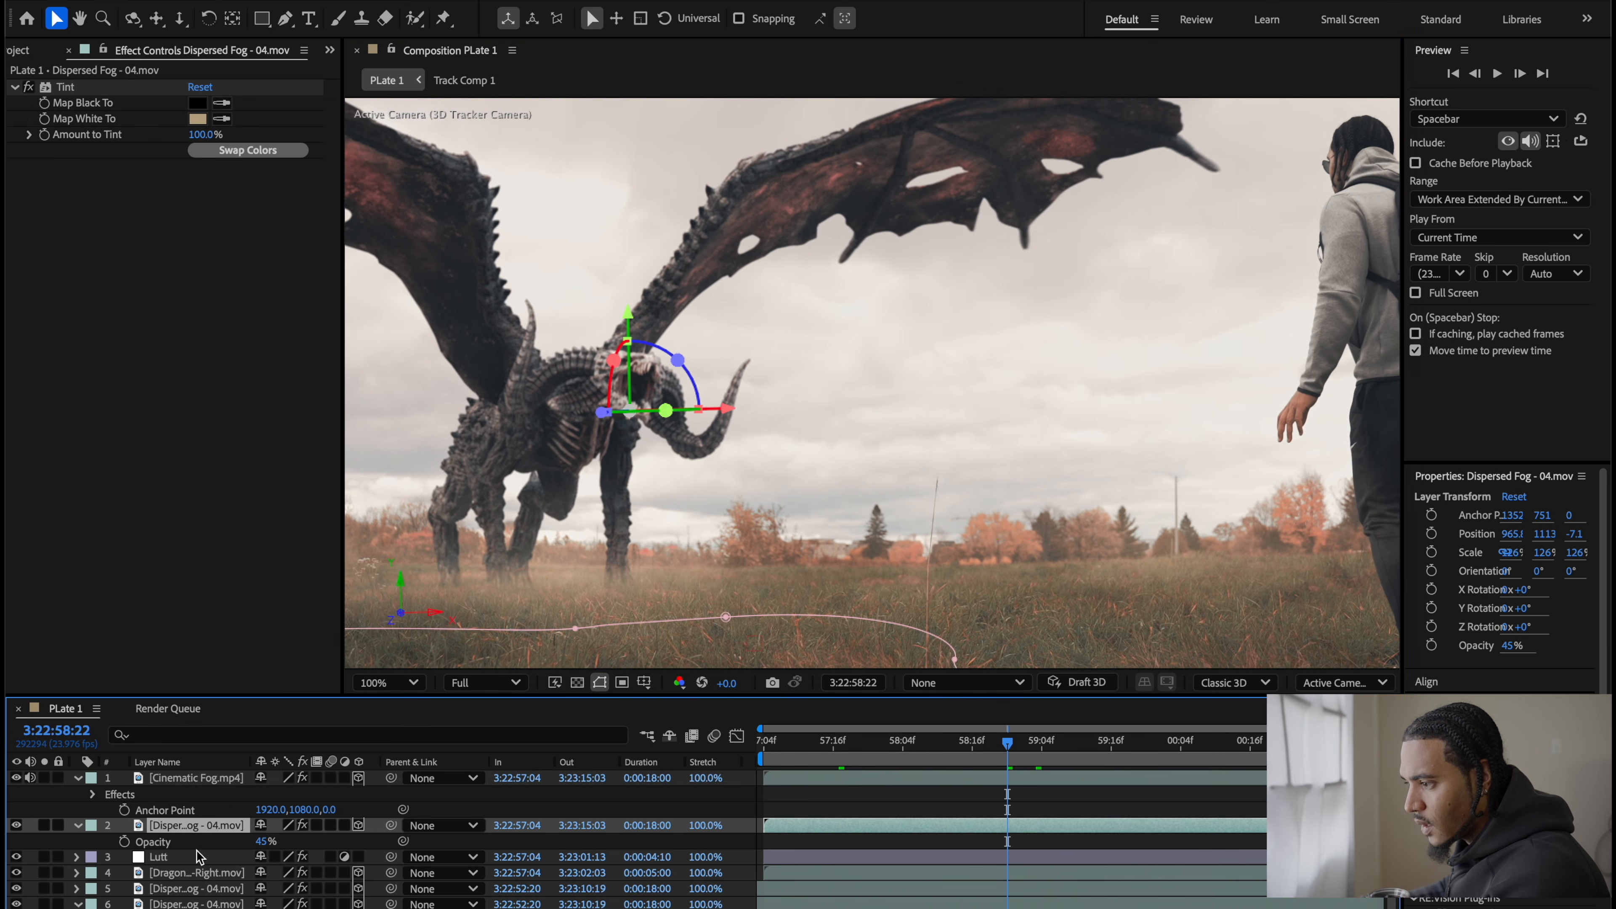
left_click(200, 874)
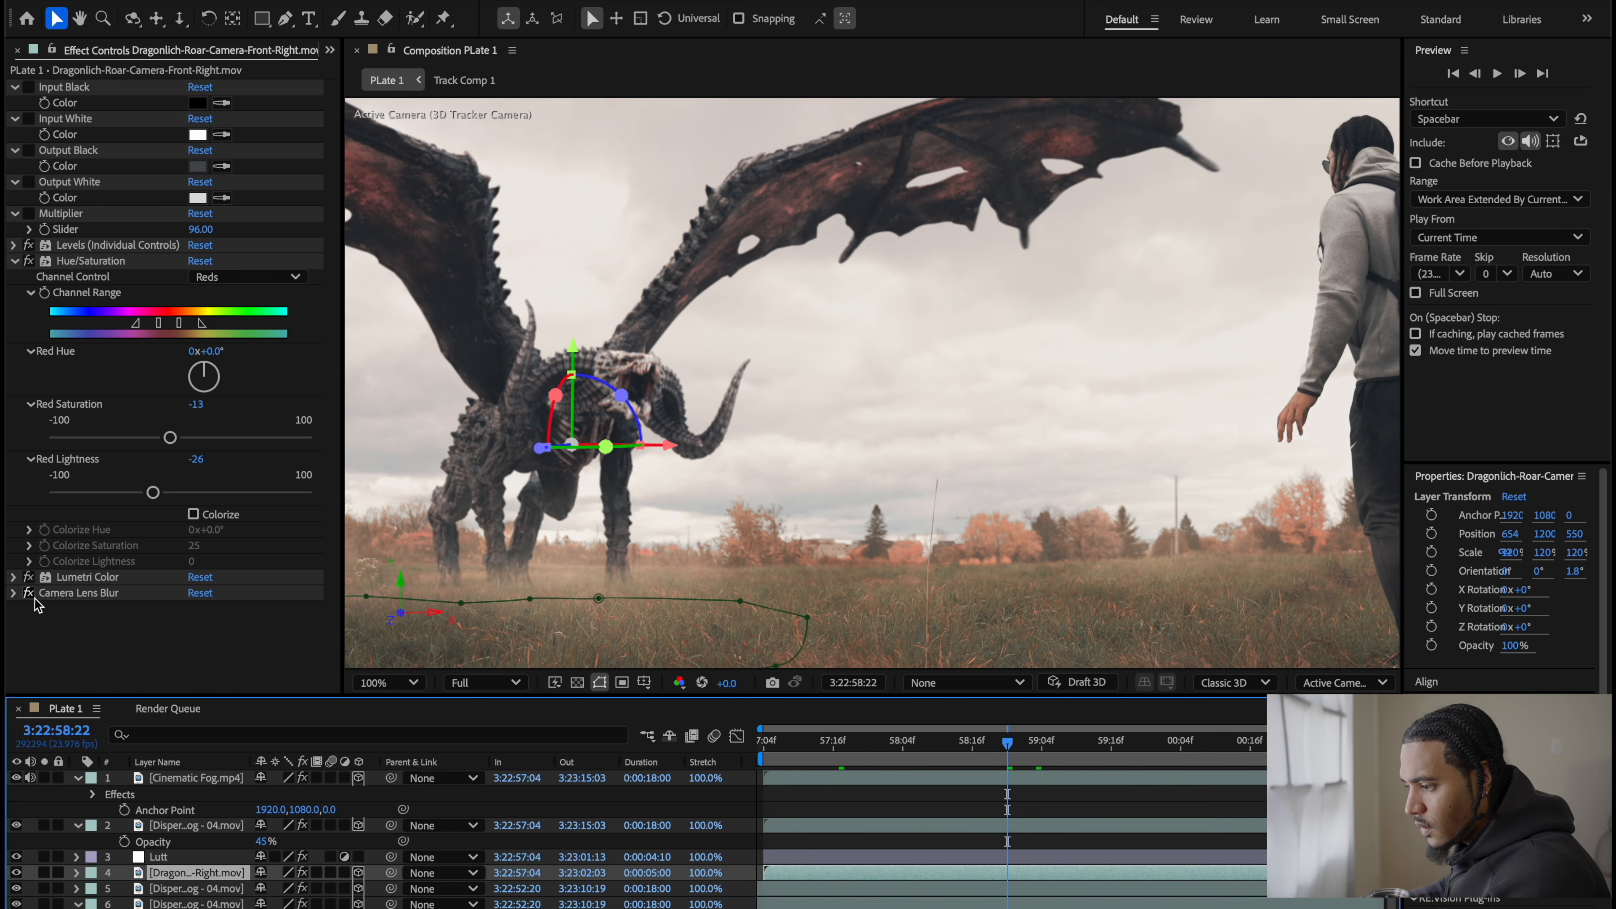
left_click(13, 592)
scroll(191, 446, "down", 3)
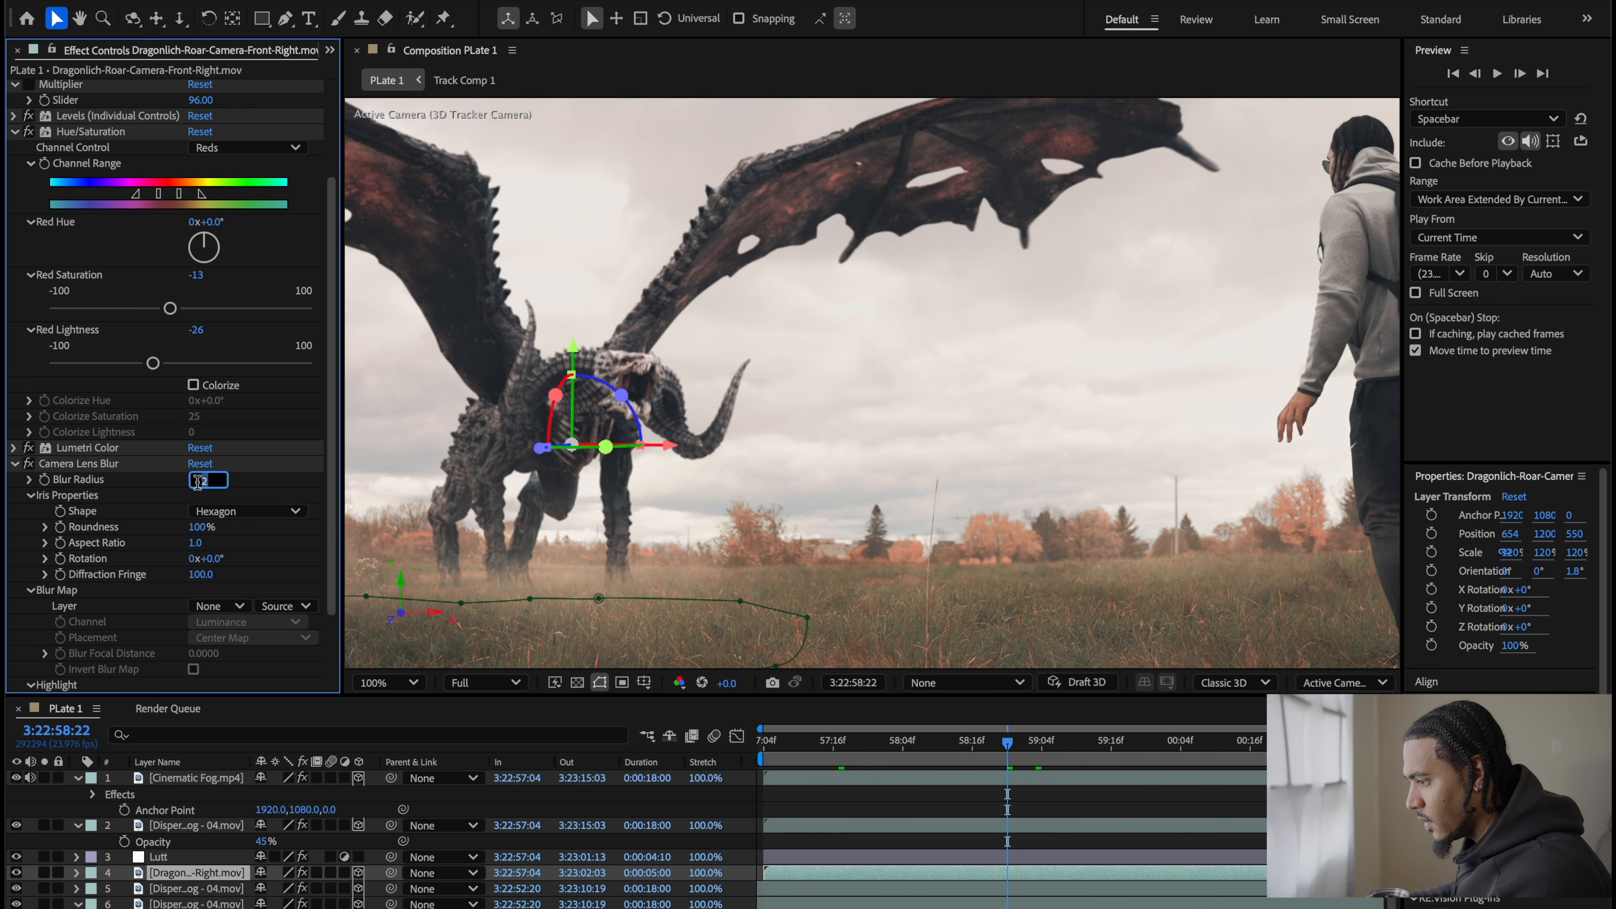
type(".3")
key("Return")
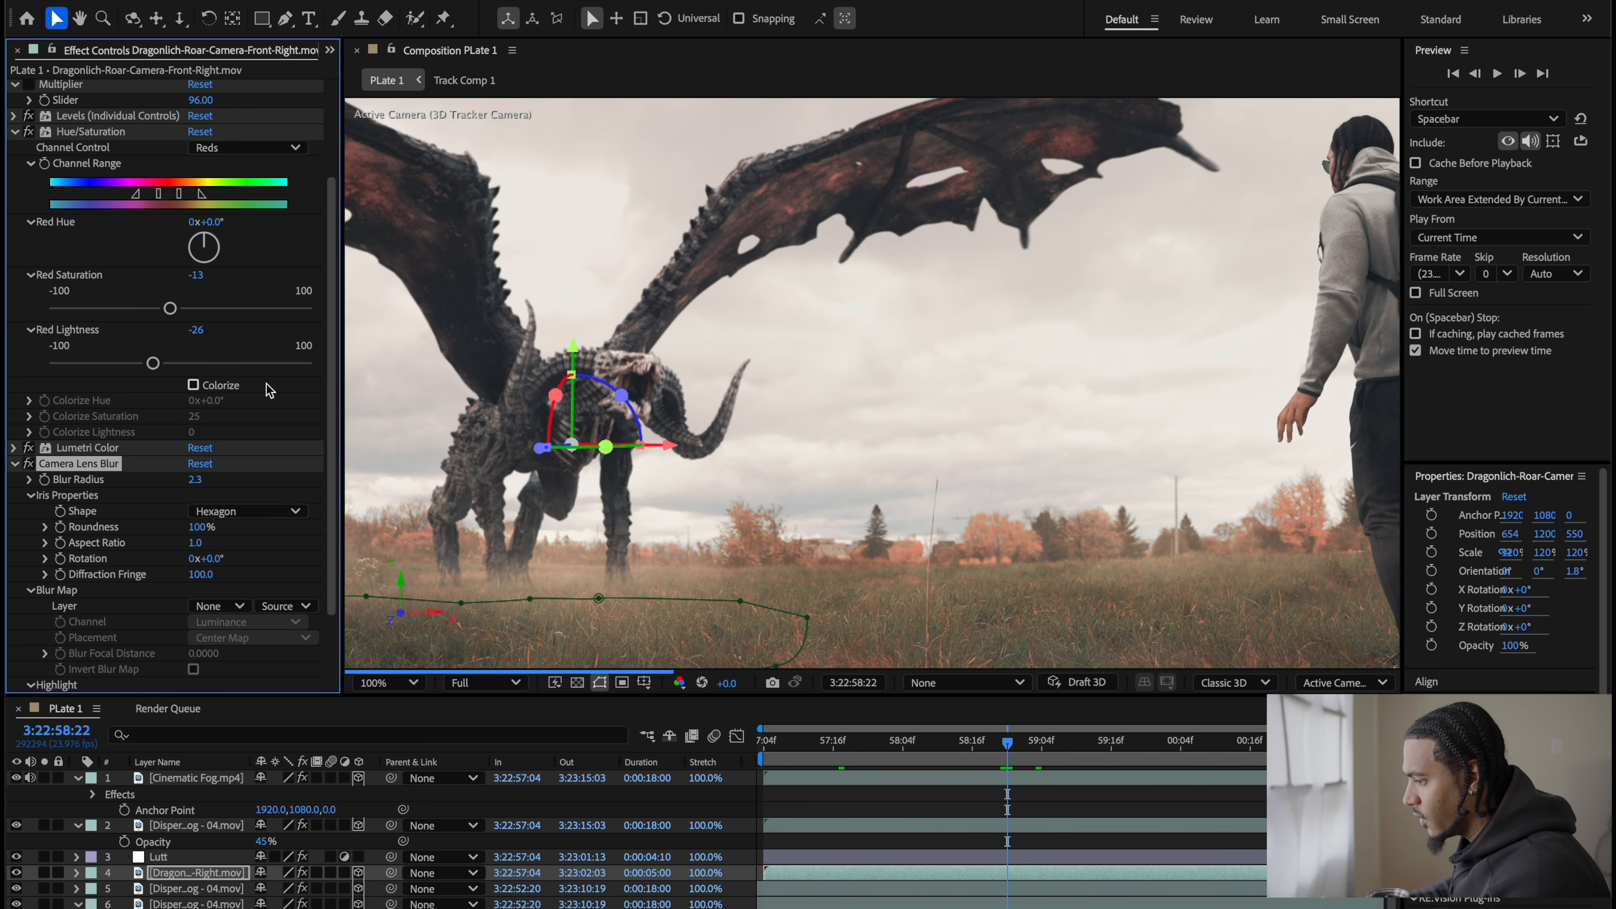
Step: Examine the whole composite at 3:22:58:22 to judge the dragon's blur and the Cinematic Fog layer
scroll(1177, 440, "down", 4)
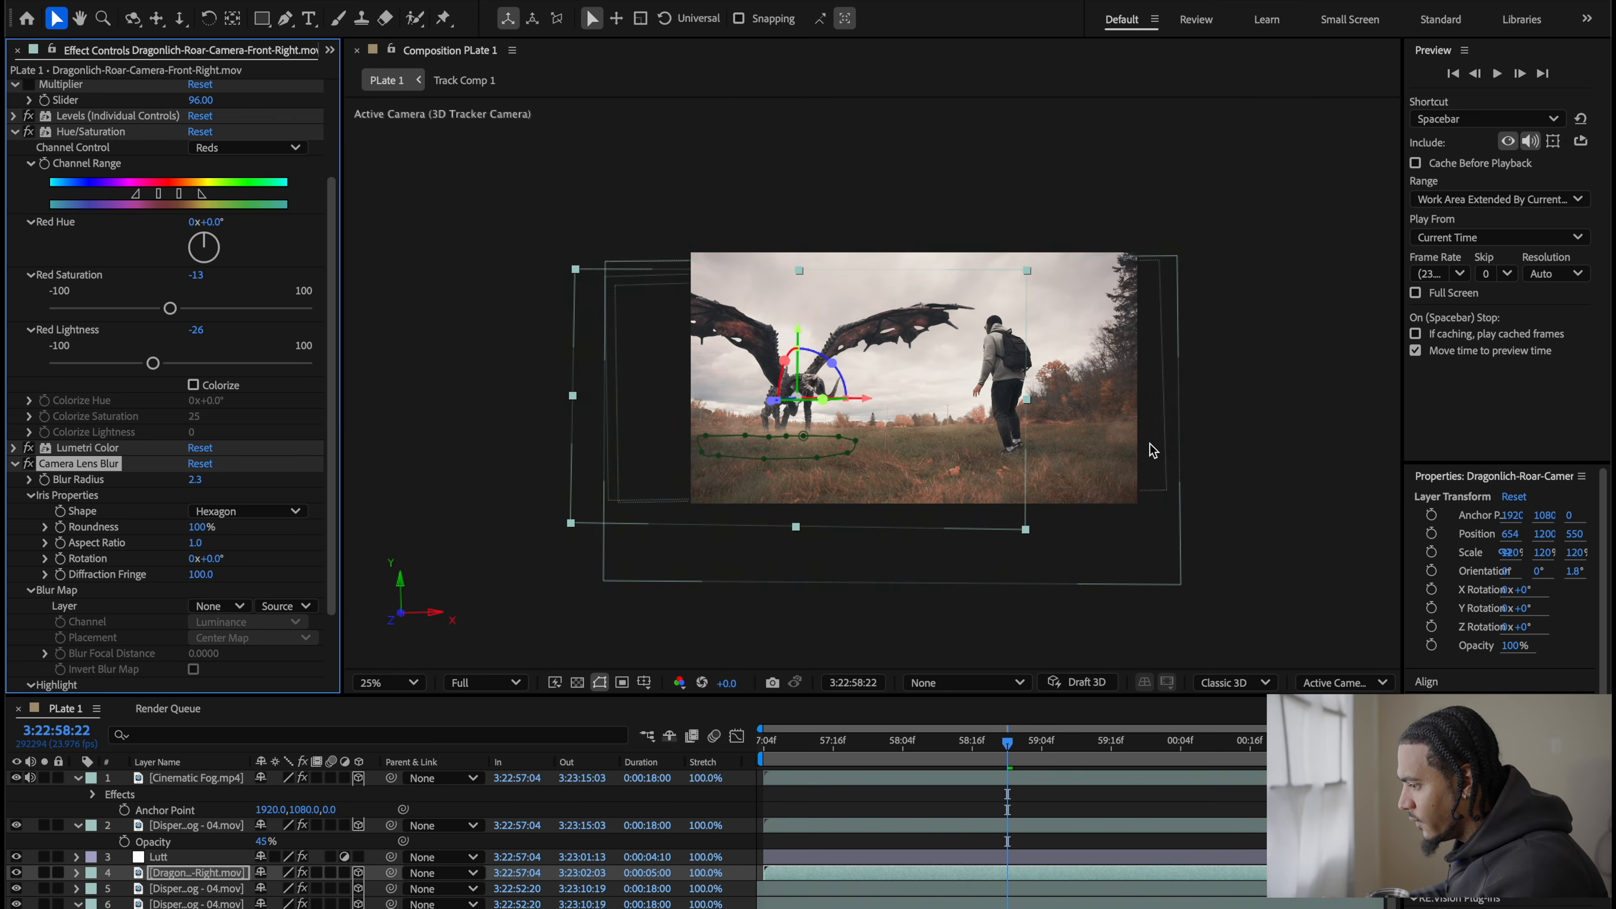
scroll(1149, 456, "up", 3)
scroll(1149, 456, "down", 1)
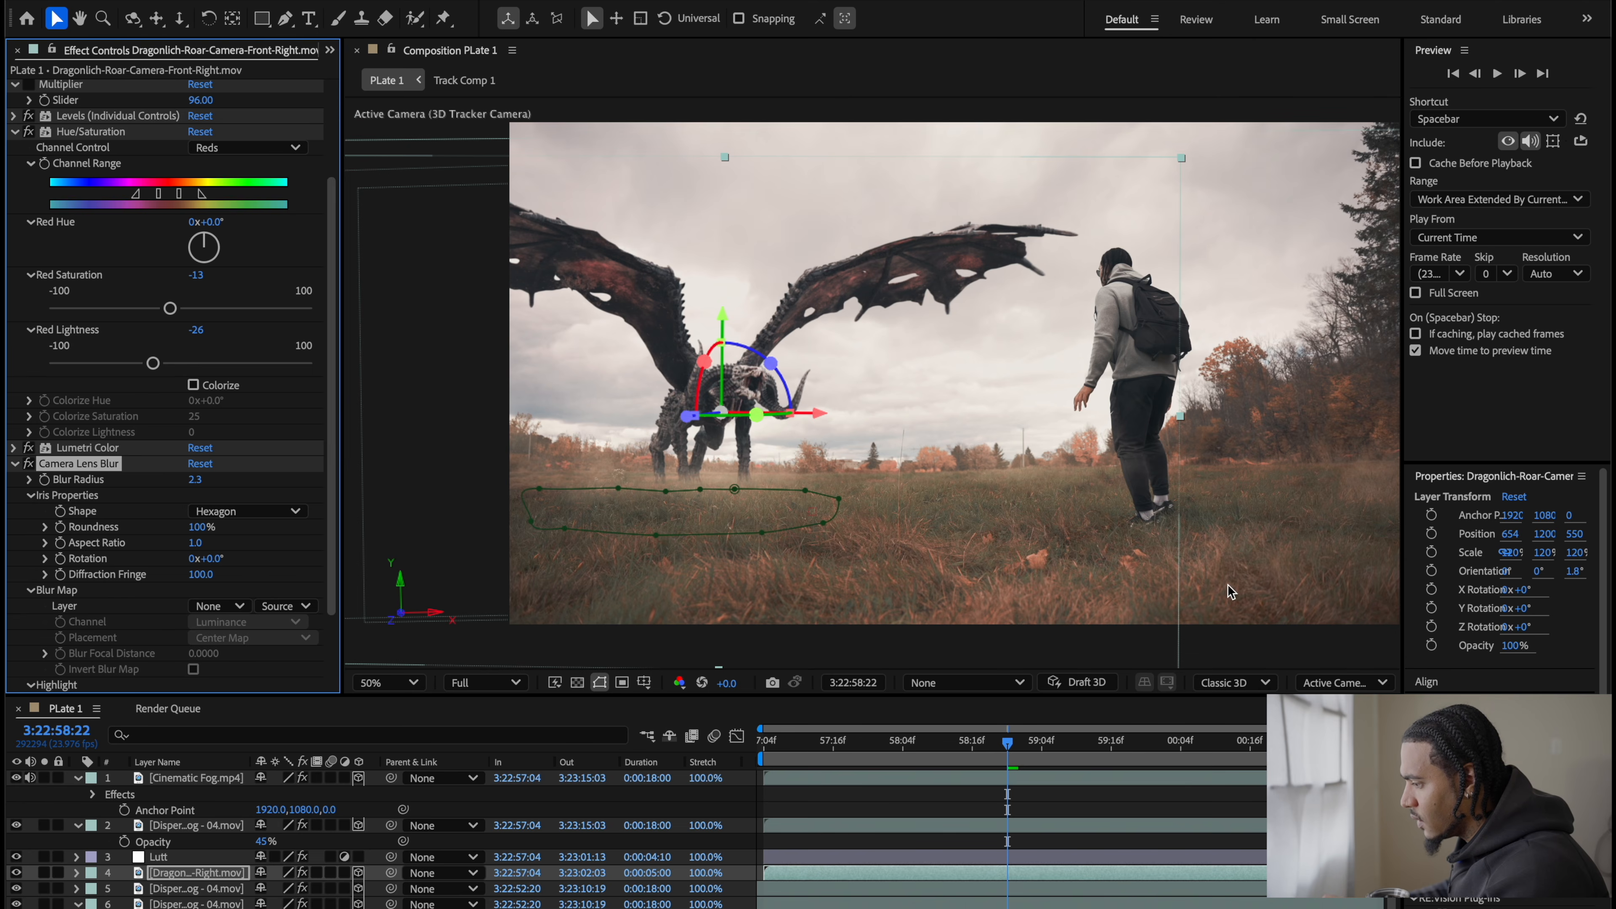
left_click(1359, 601)
scroll(1094, 563, "down", 2)
left_click_drag(1311, 556, 1245, 586)
scroll(1197, 514, "up", 2)
scroll(1245, 586, "down", 2)
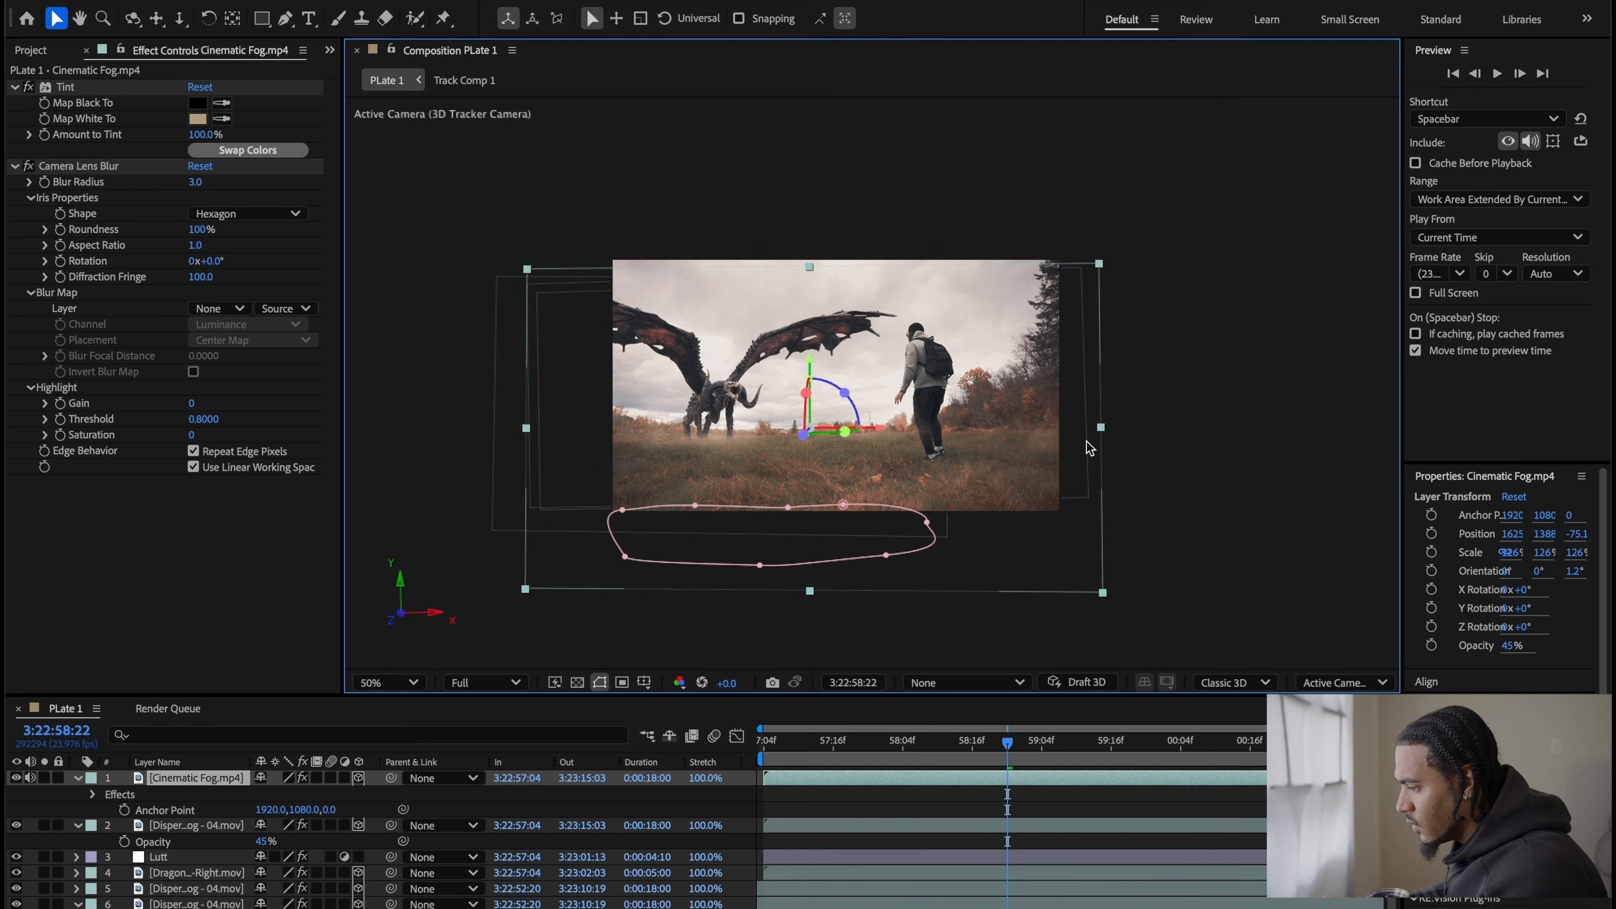
scroll(1096, 440, "up", 2)
scroll(1125, 484, "down", 2)
left_click_drag(1064, 447, 1030, 419)
Step: Collapse the expanded properties of the fog layers in the timeline
left_click(79, 778)
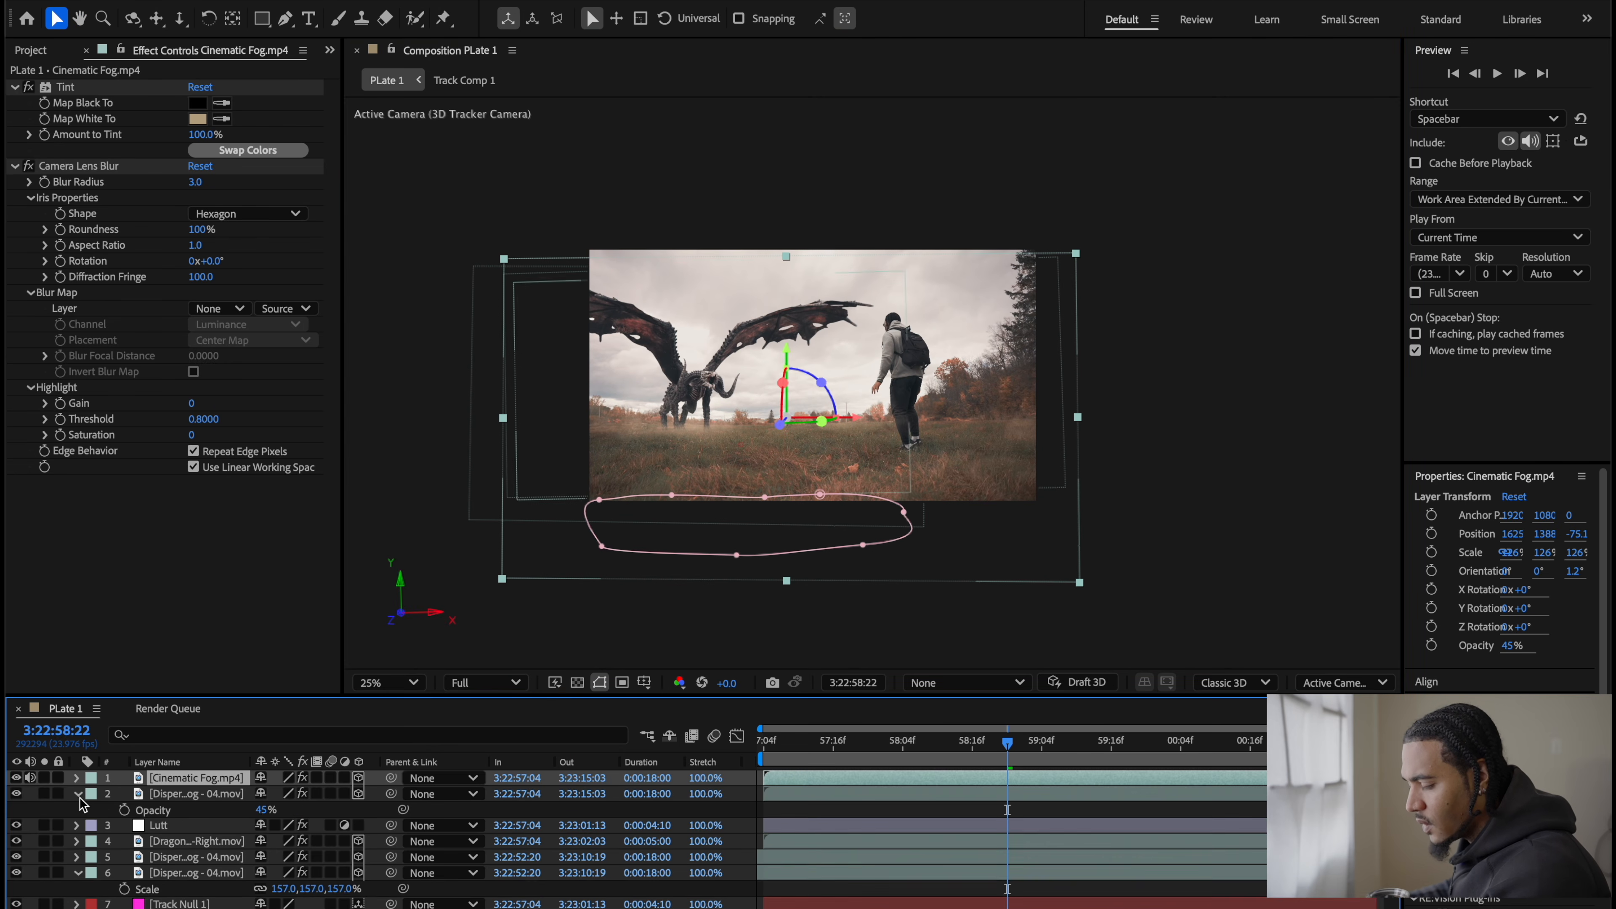
left_click(77, 794)
left_click(76, 856)
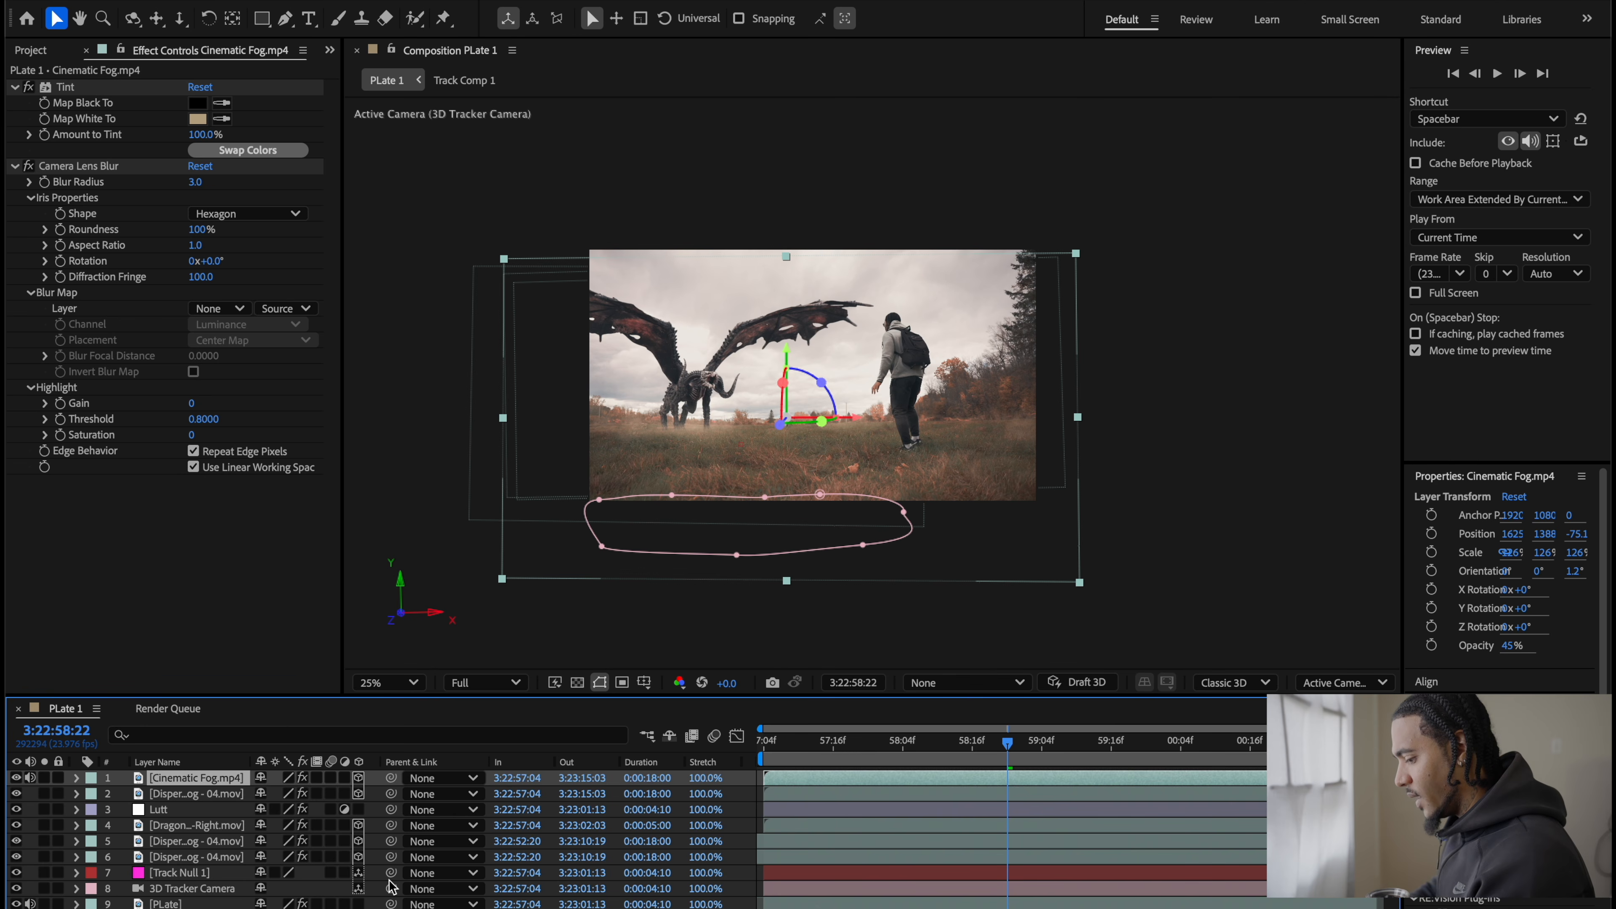
Step: Create a black 3840 × 2160 px solid named Letterbox and cut out its middle with a wide inverted rectangular mask, leaving two horizontal bars
key("ctrl+y")
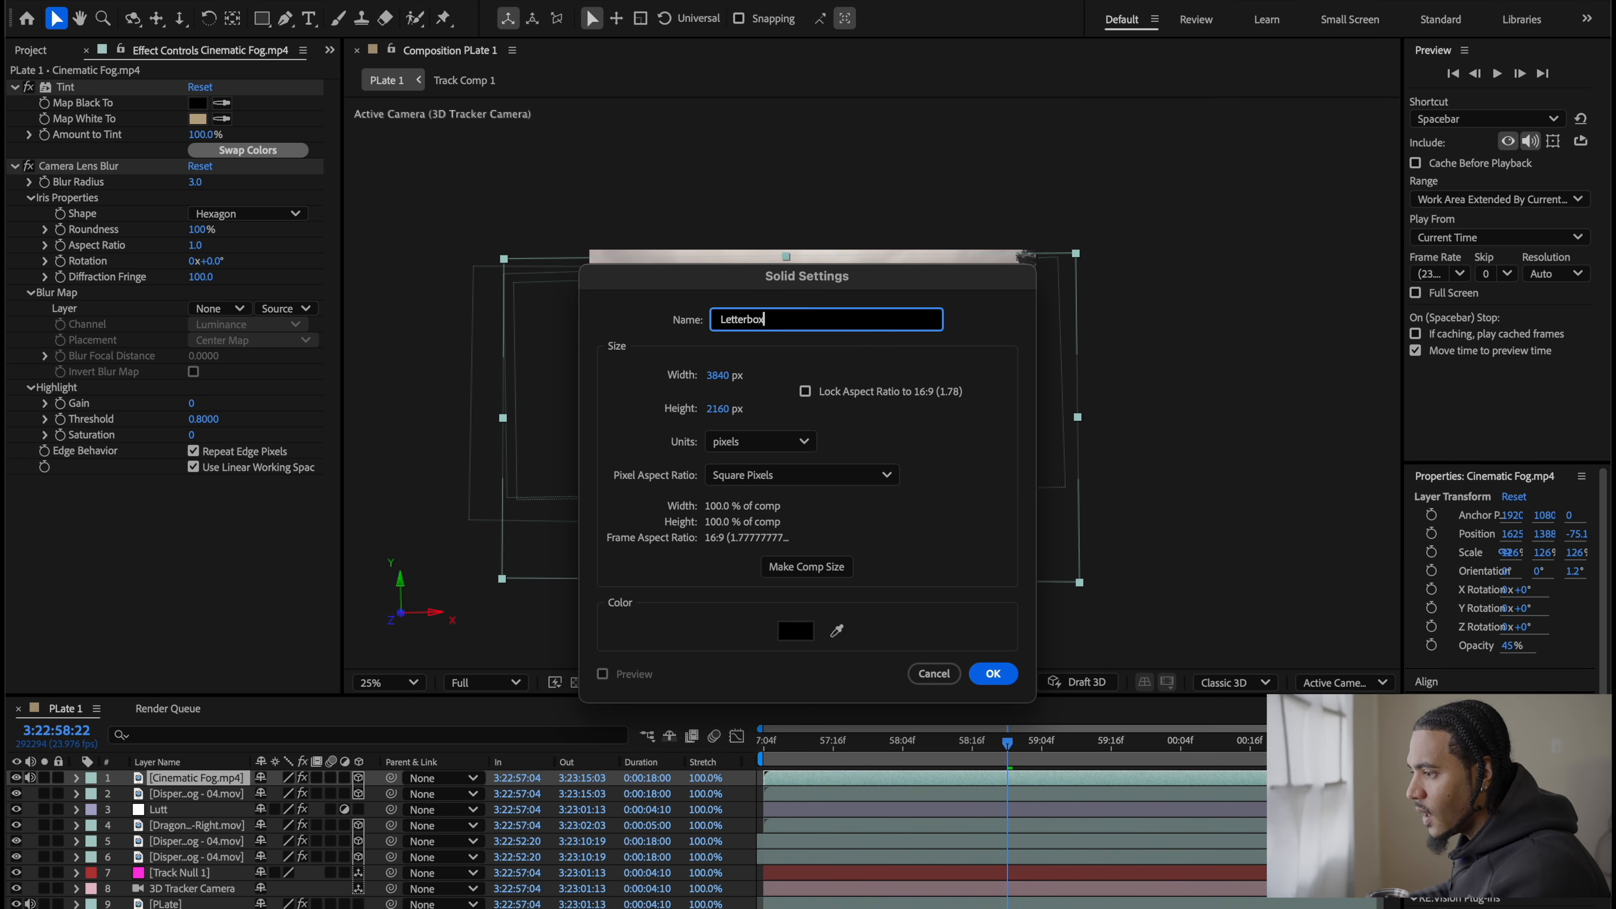
key("Return")
left_click(263, 20)
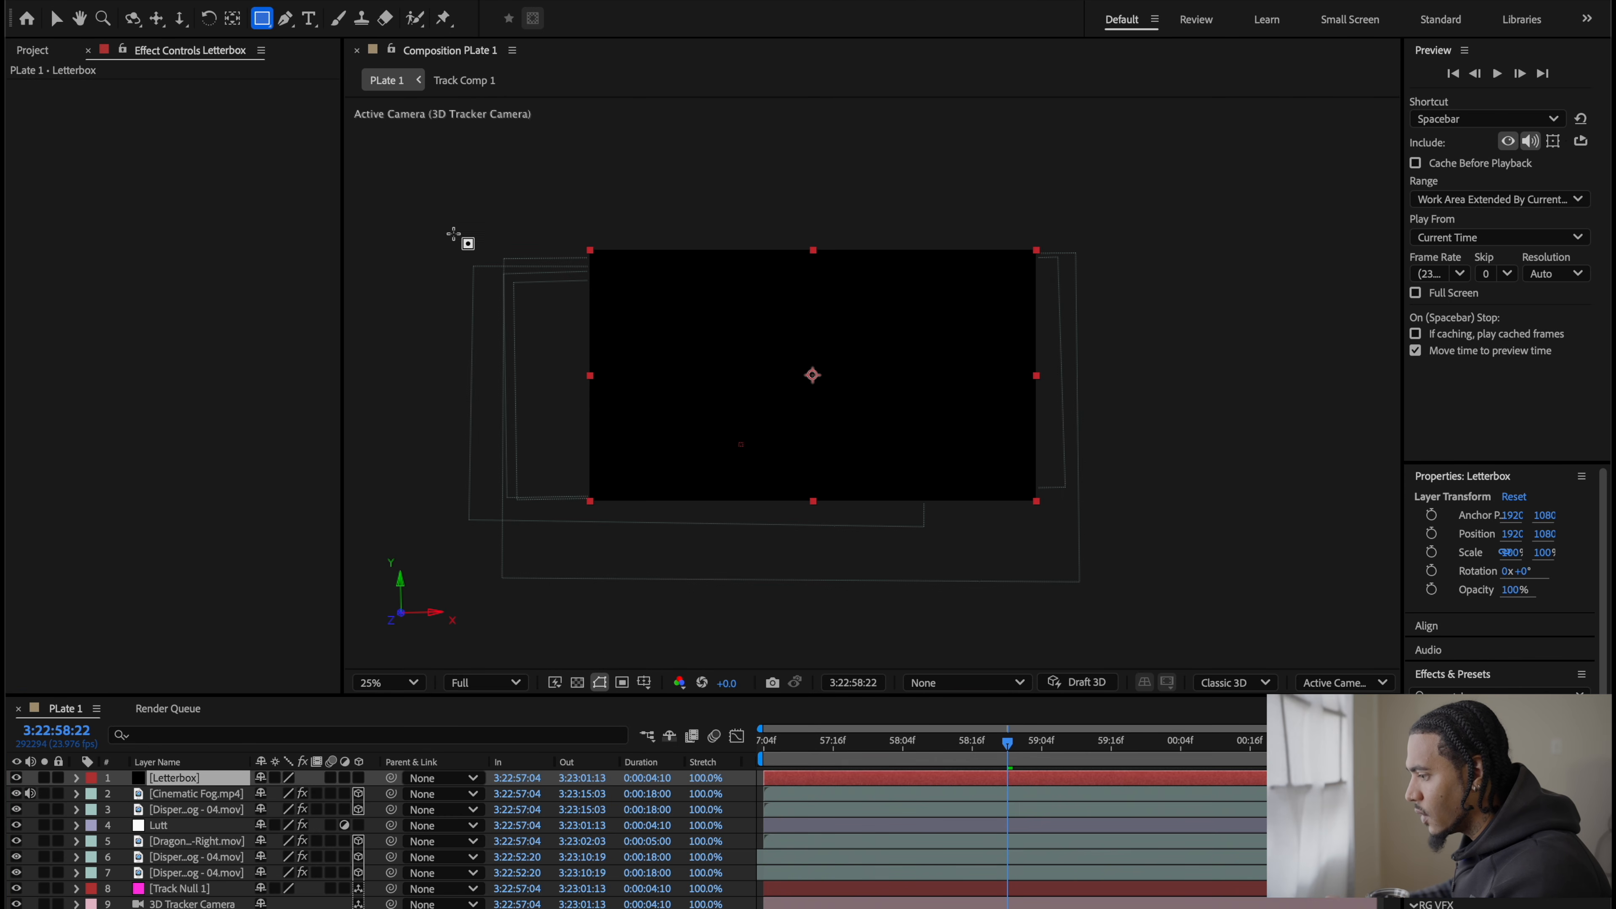
mouse_move(462, 287)
left_mouse_down()
mouse_move(559, 282)
mouse_move(1105, 359)
mouse_move(1180, 457)
left_mouse_up()
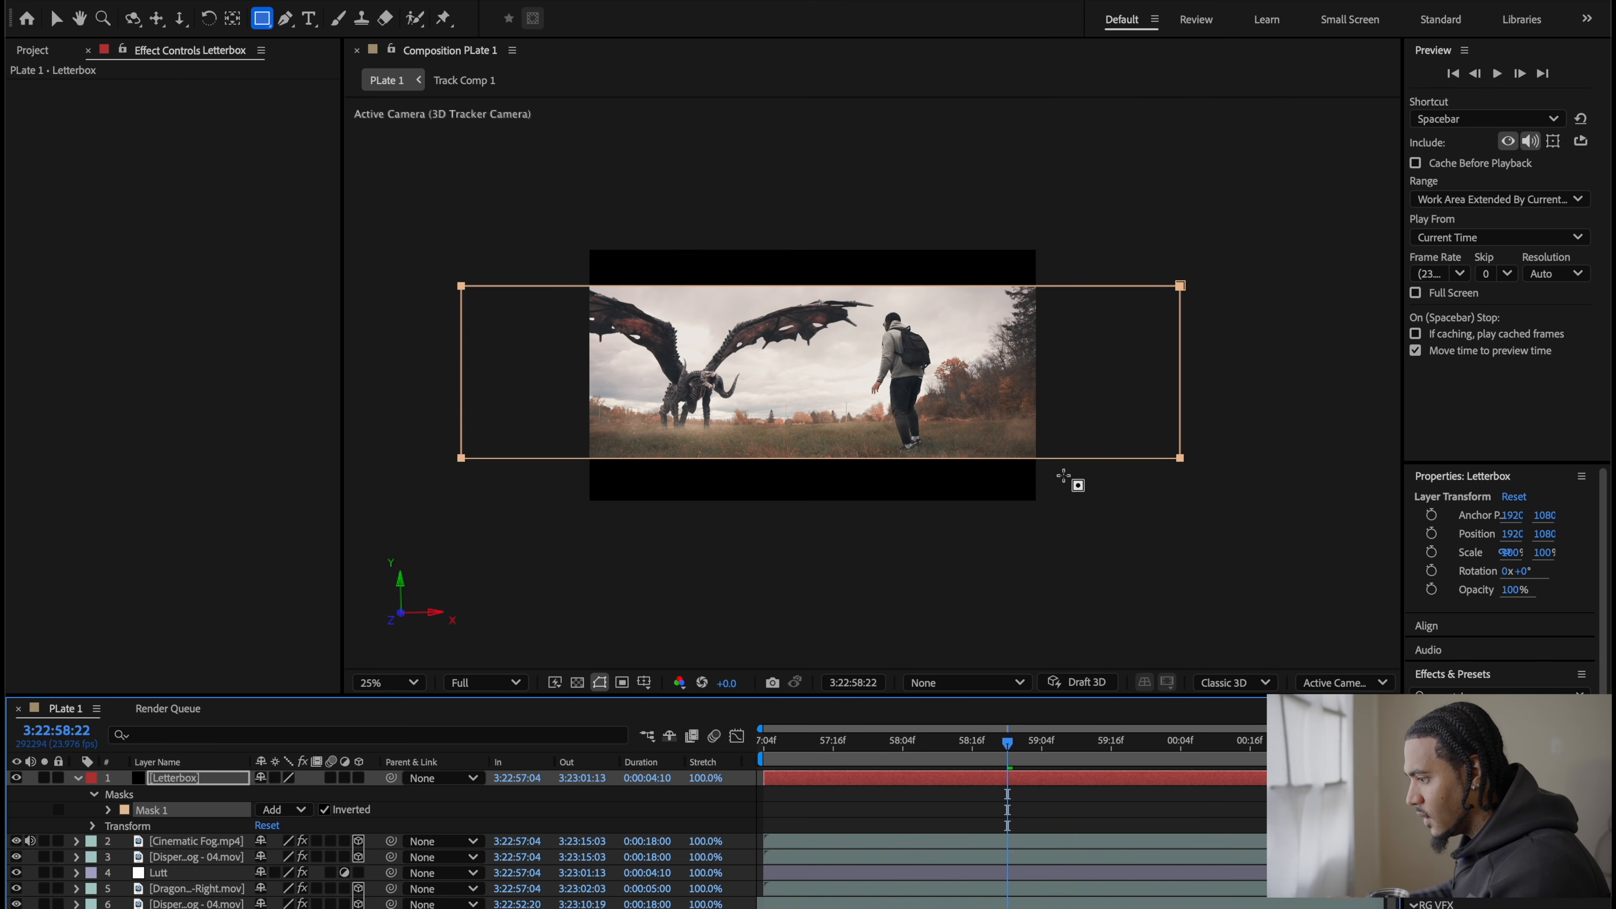
key("v")
Step: View the letterboxed composite enlarged and fitted to the viewer, then restore the normal layout
left_click(799, 495)
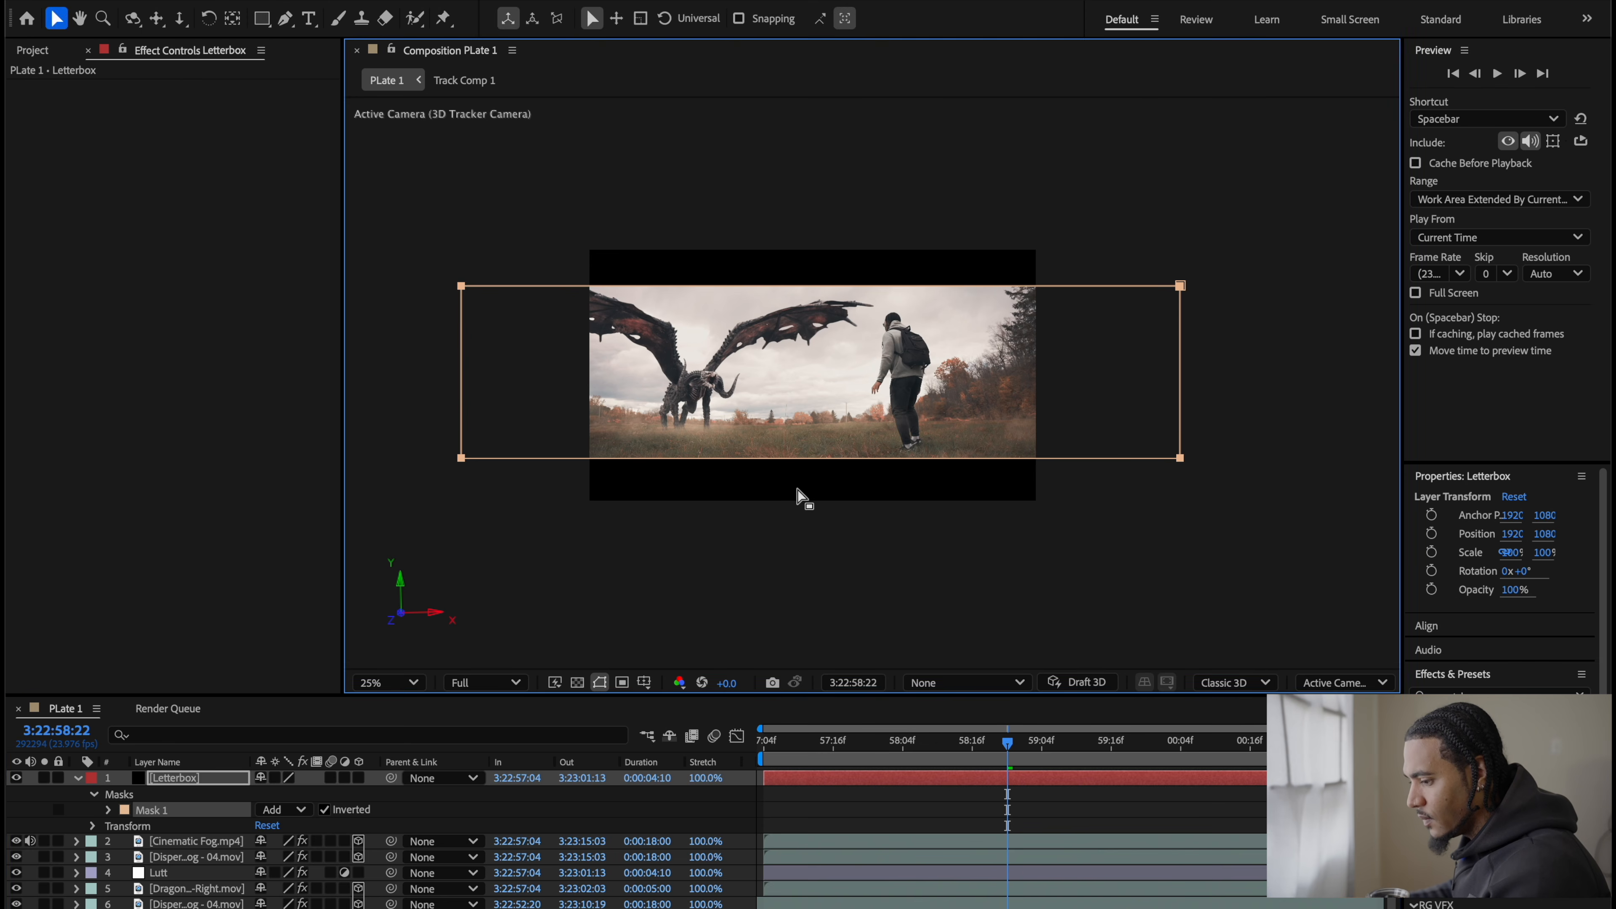
key("grave")
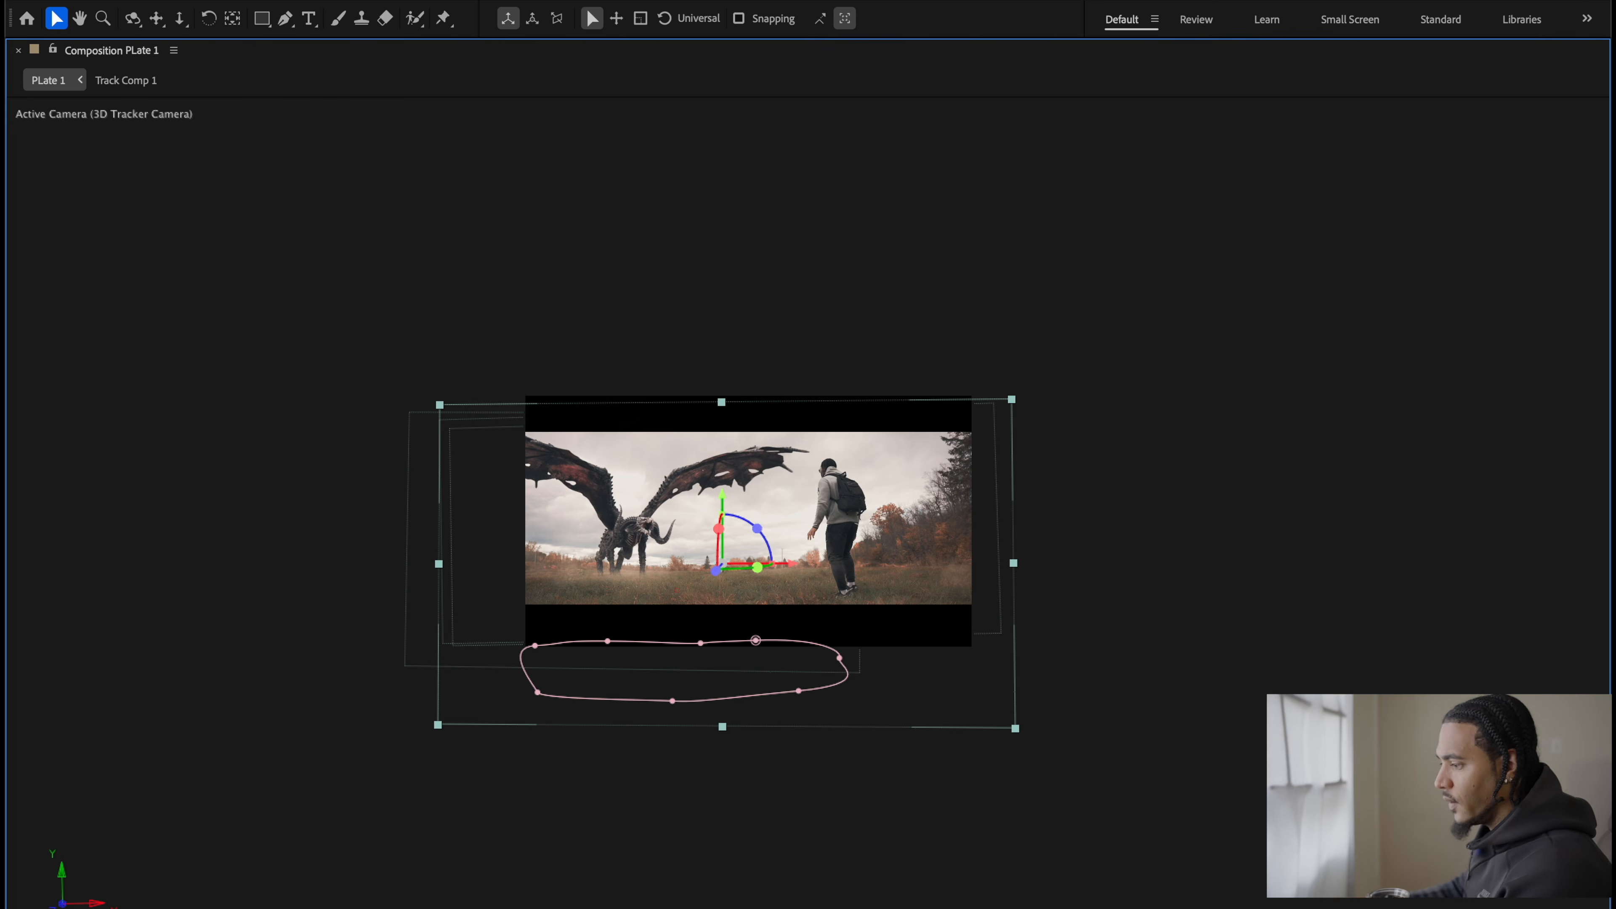
left_click(58, 905)
left_click(67, 601)
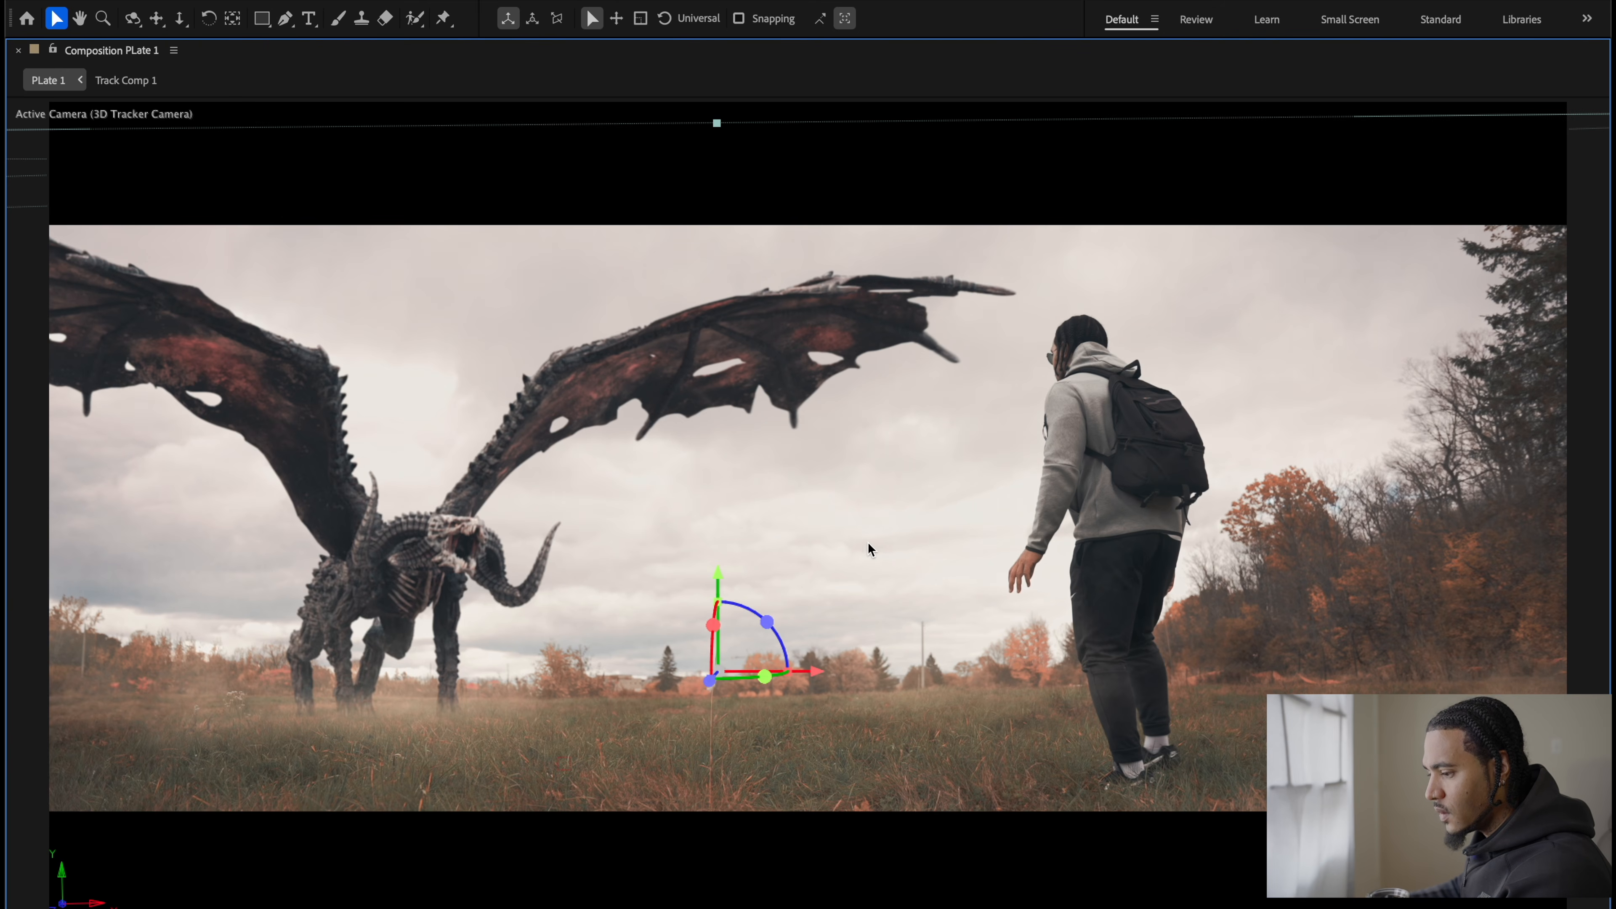
key("grave")
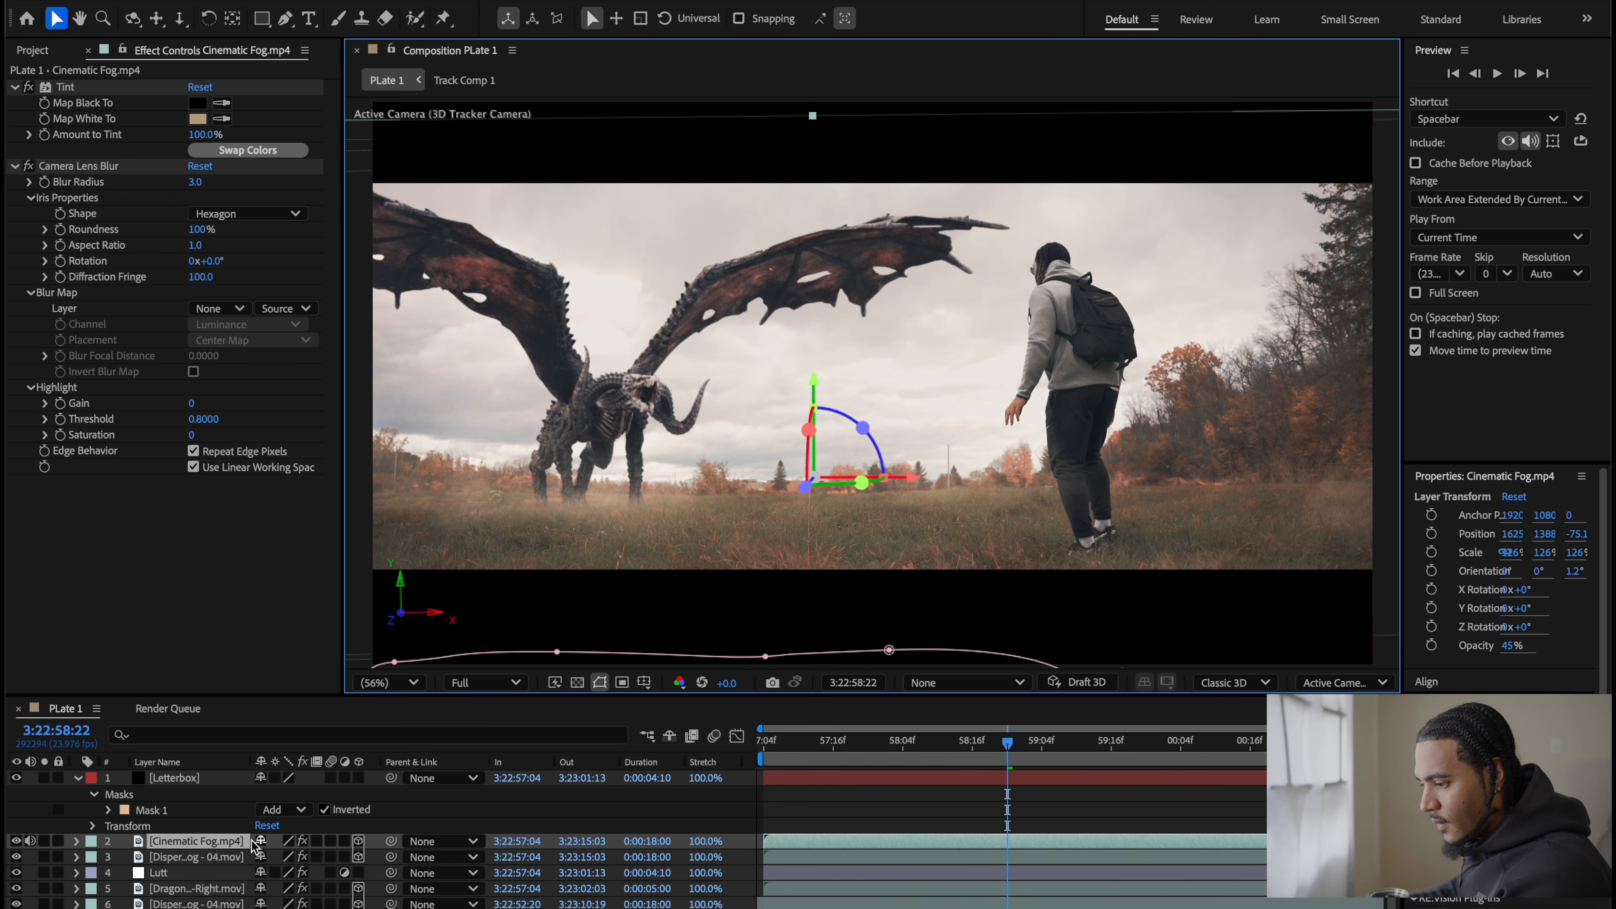
Step: Hide the Letterbox layer and add two adjustment layers directly above the Cinematic Fog layer
left_click(17, 778)
key("ctrl+alt+y")
left_click(210, 821)
left_click(204, 842)
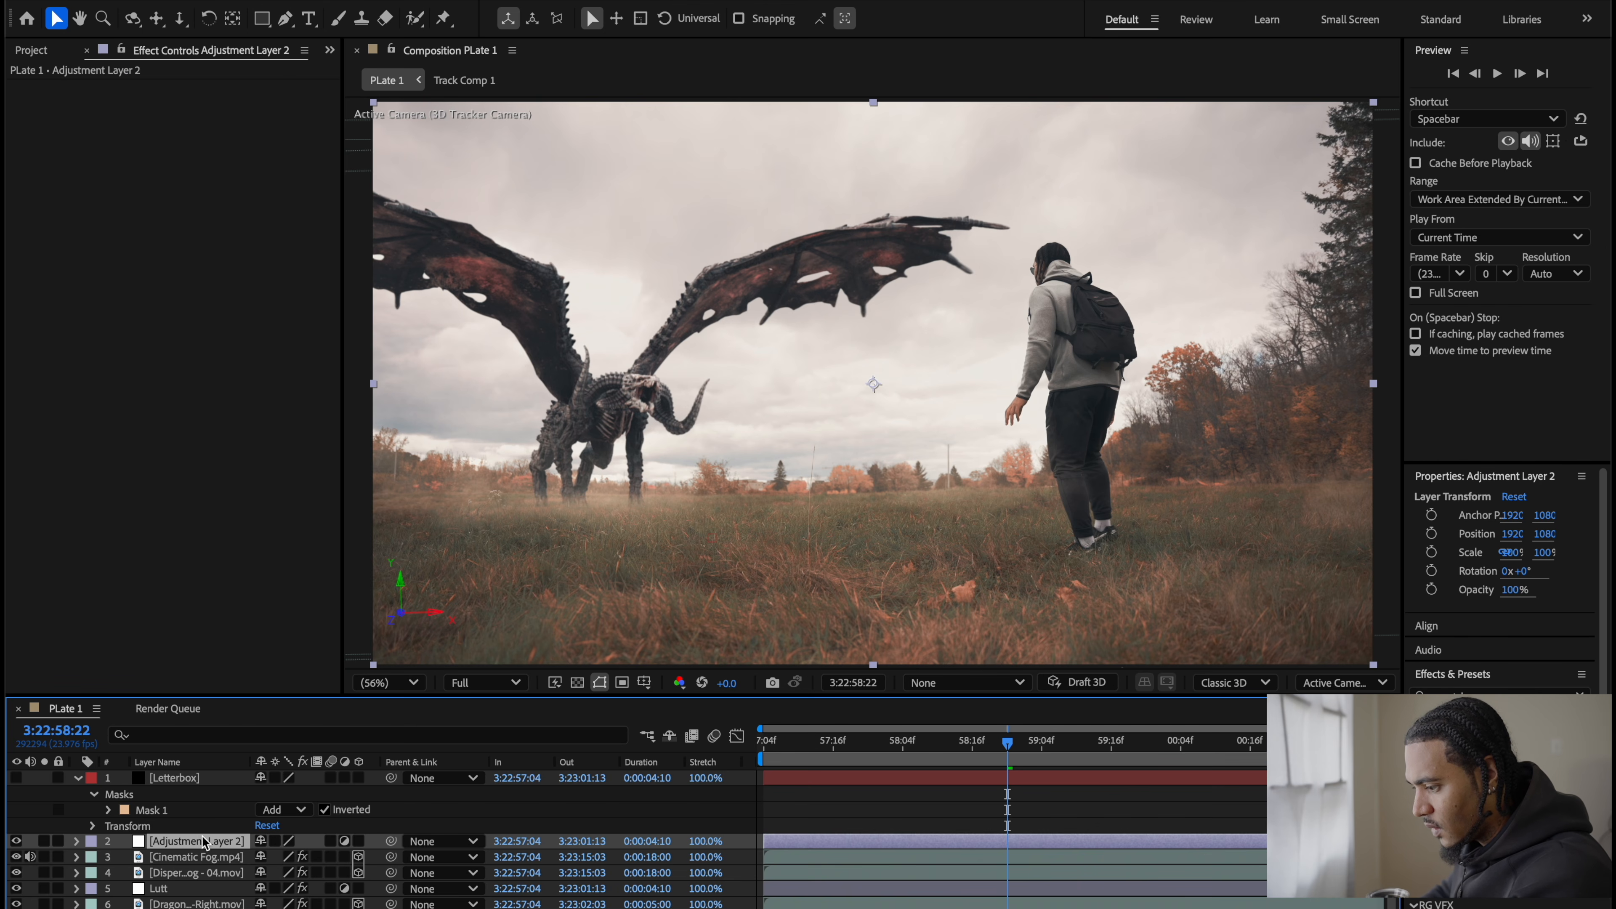
key("ctrl+alt+y")
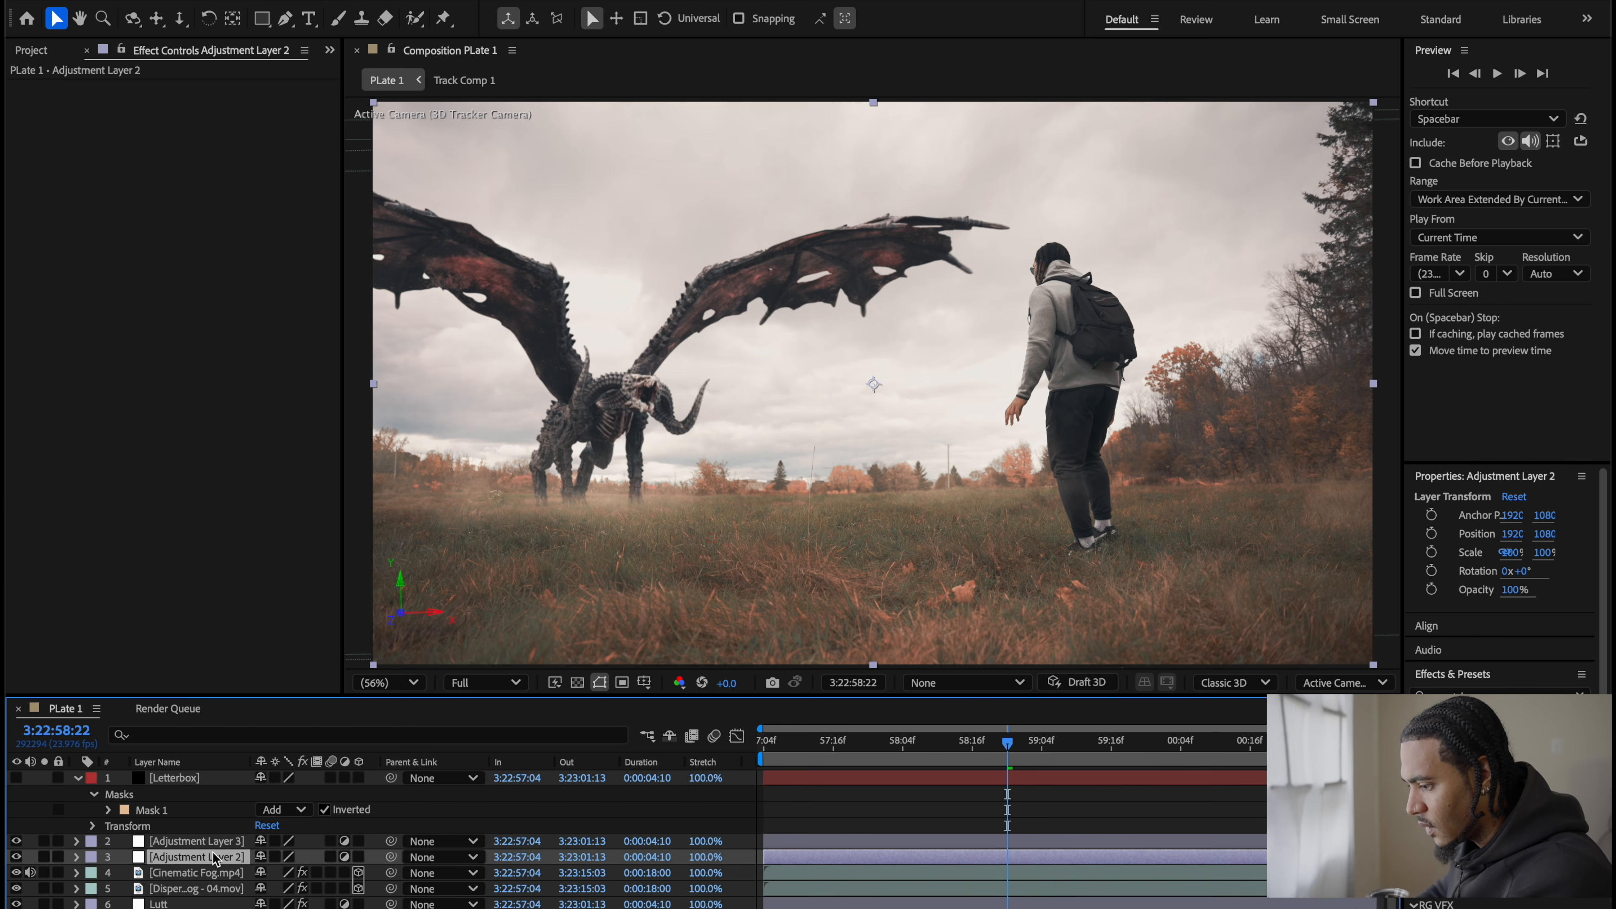
Step: Delete the extra adjustment layer directly under the Letterbox layer and rename the remaining adjustment layer to Looks
left_click(213, 839)
key("Delete")
left_click(212, 840)
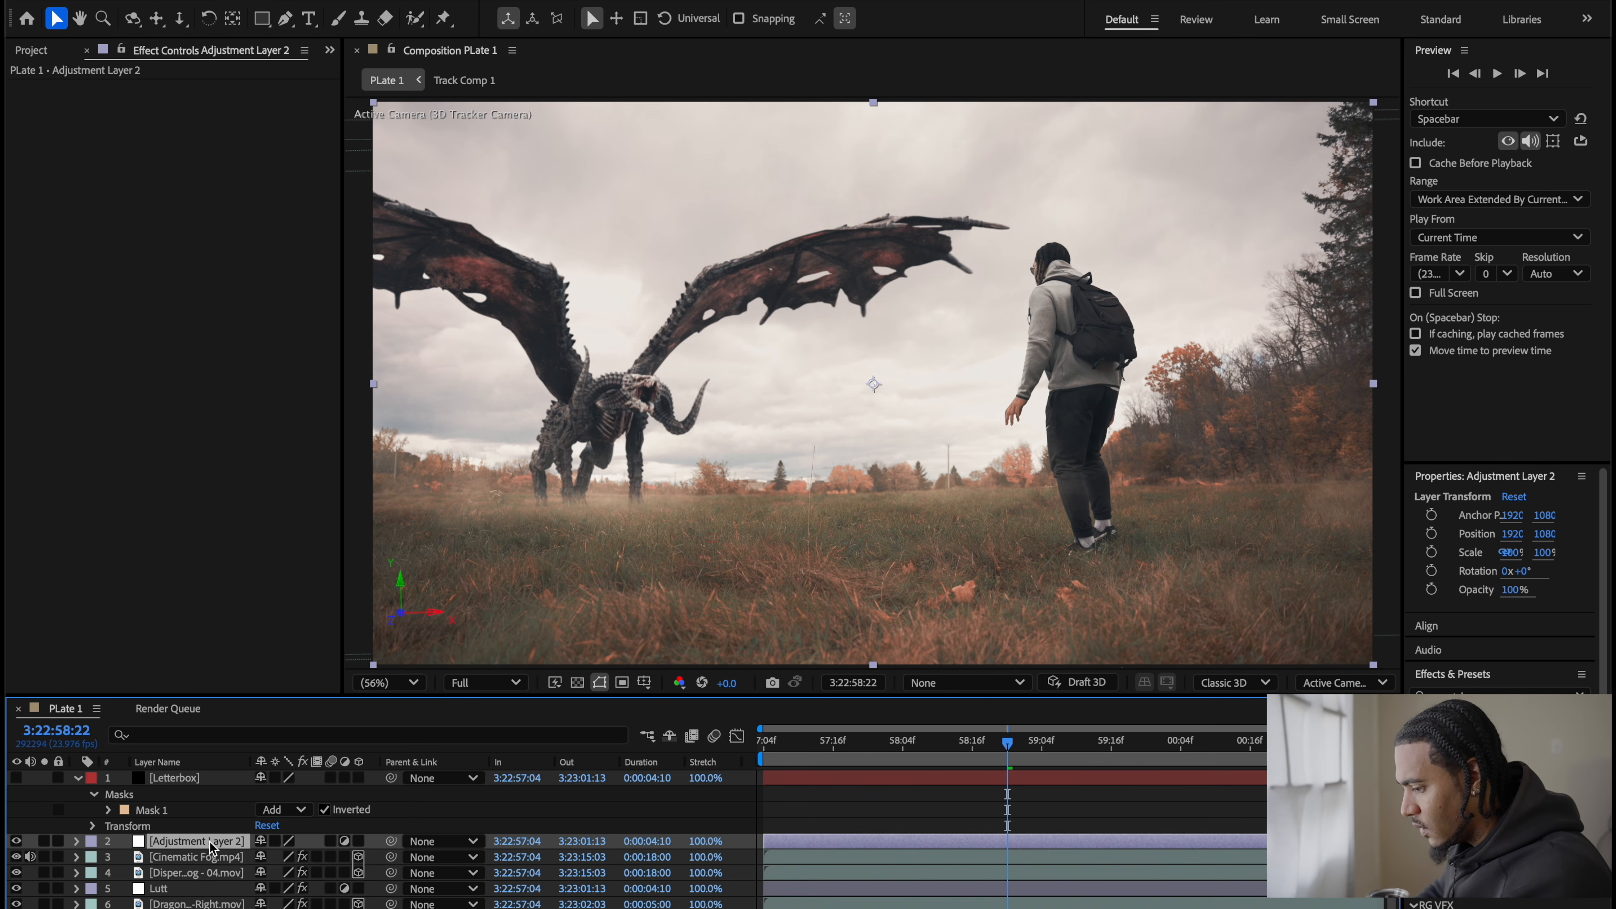
right_click(211, 841)
key("Escape")
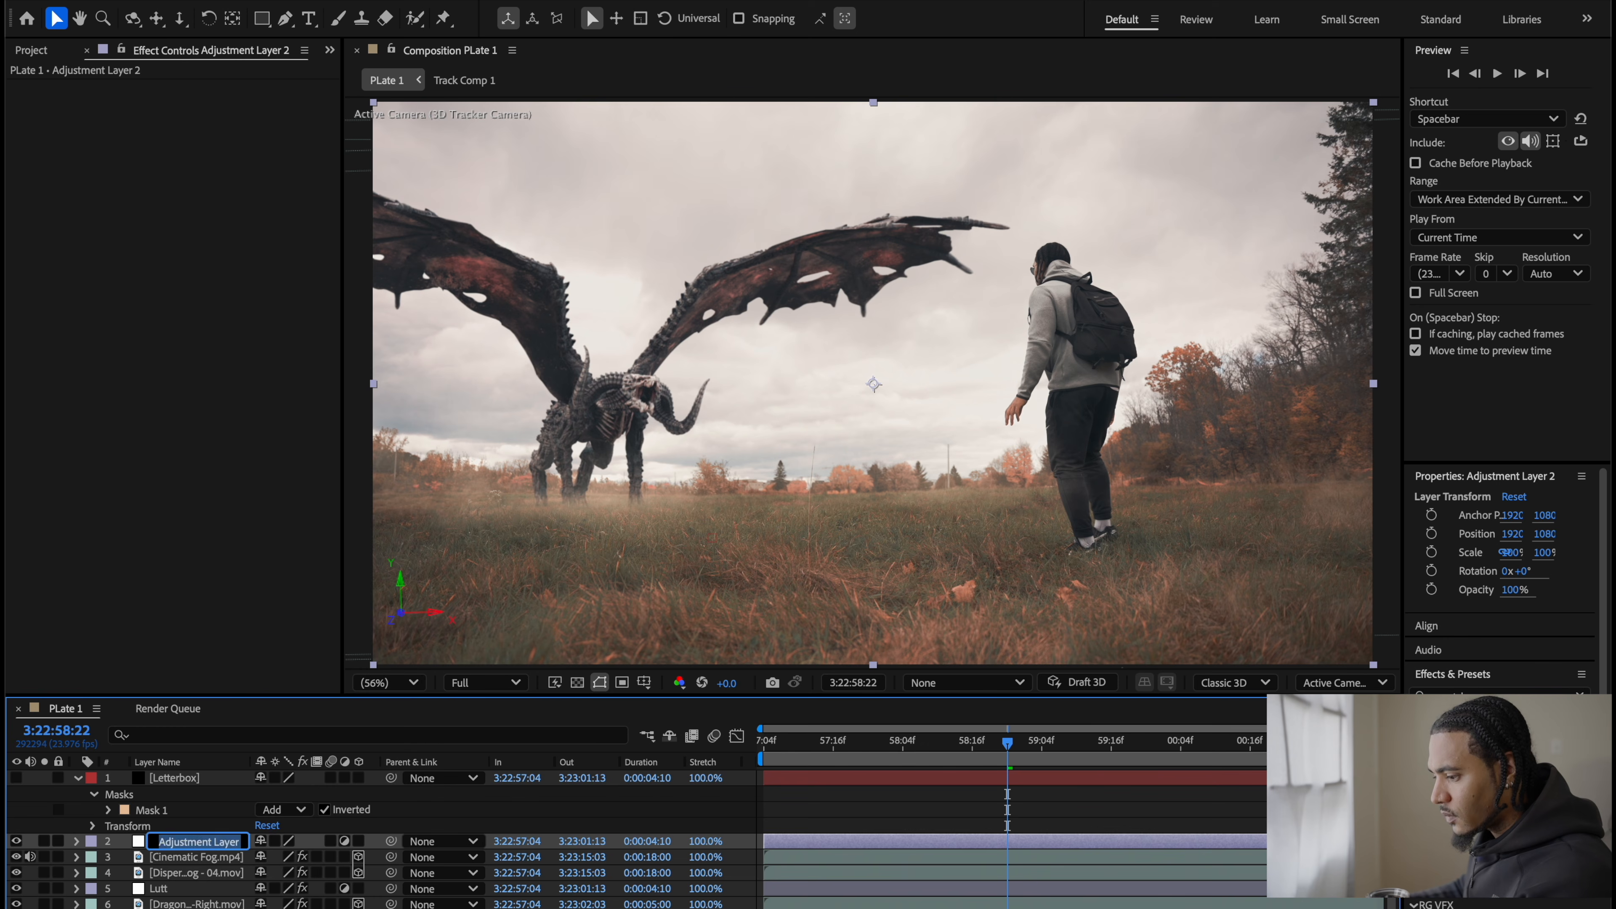
key("Return")
type("Looks")
key("Return")
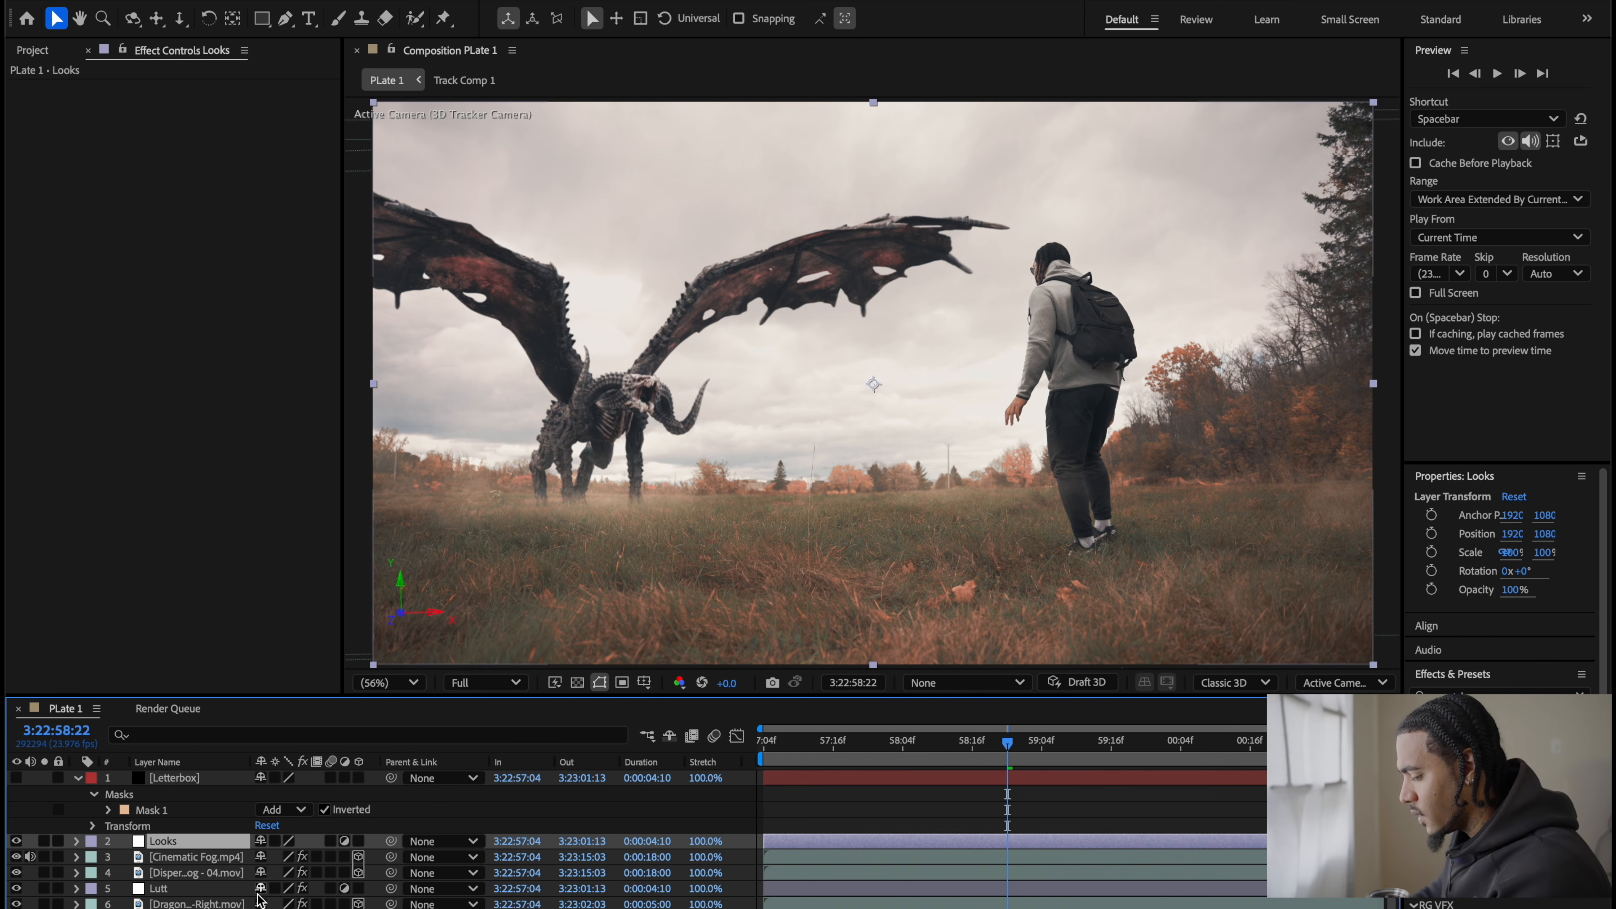
Step: Apply the Magic Bullet Looks effect to the Looks adjustment layer and open its look editor
key("ctrl+space")
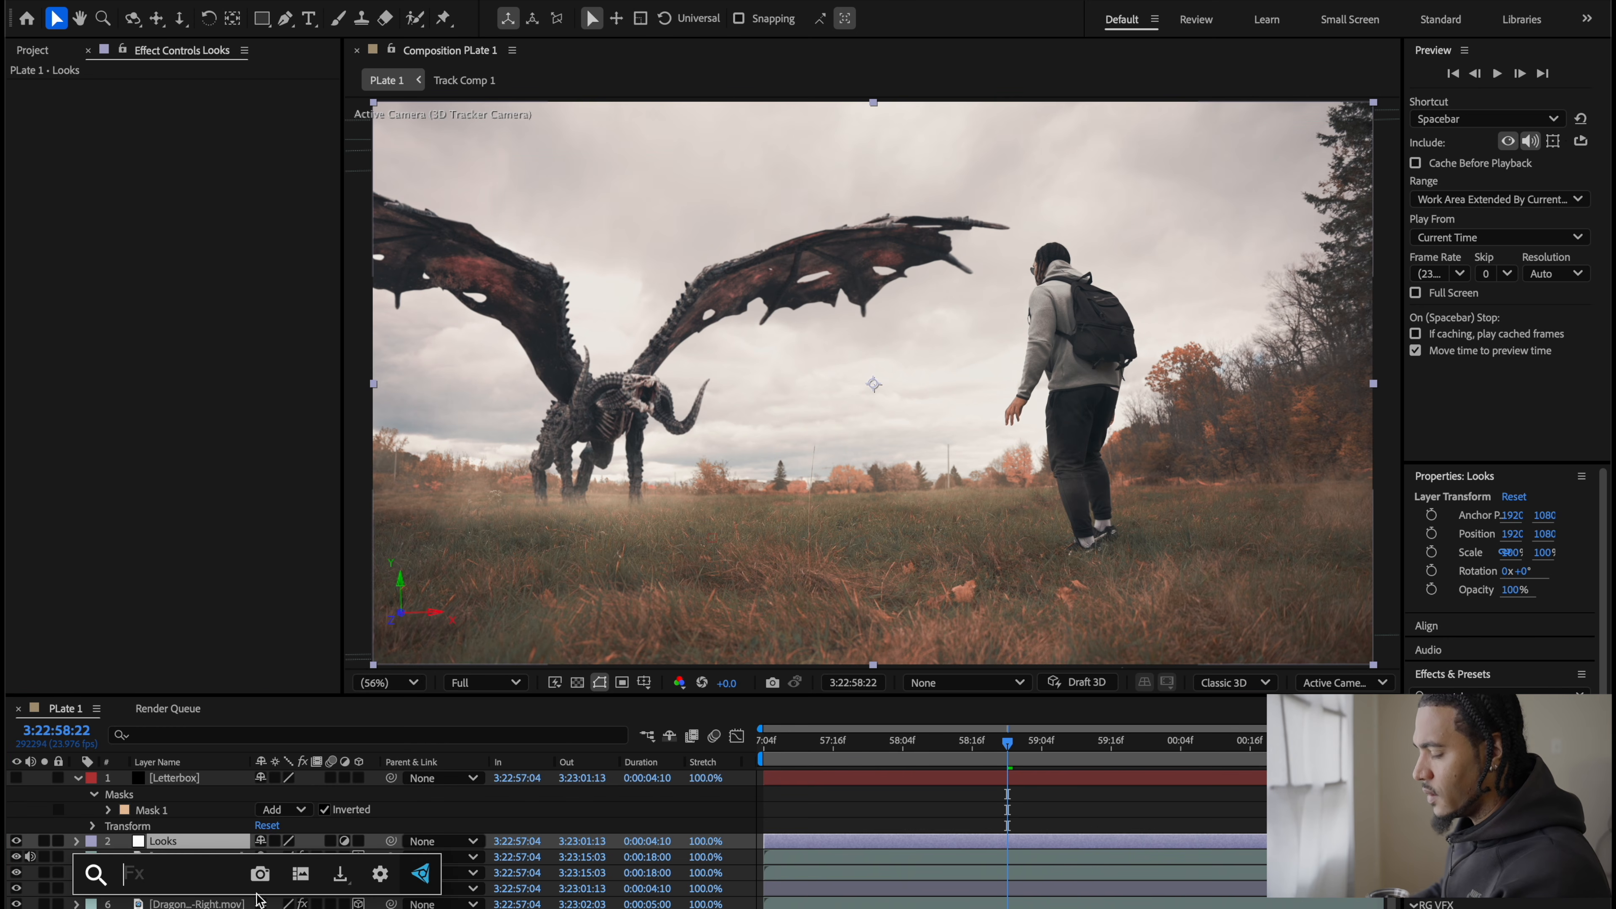
type("look")
key("Return")
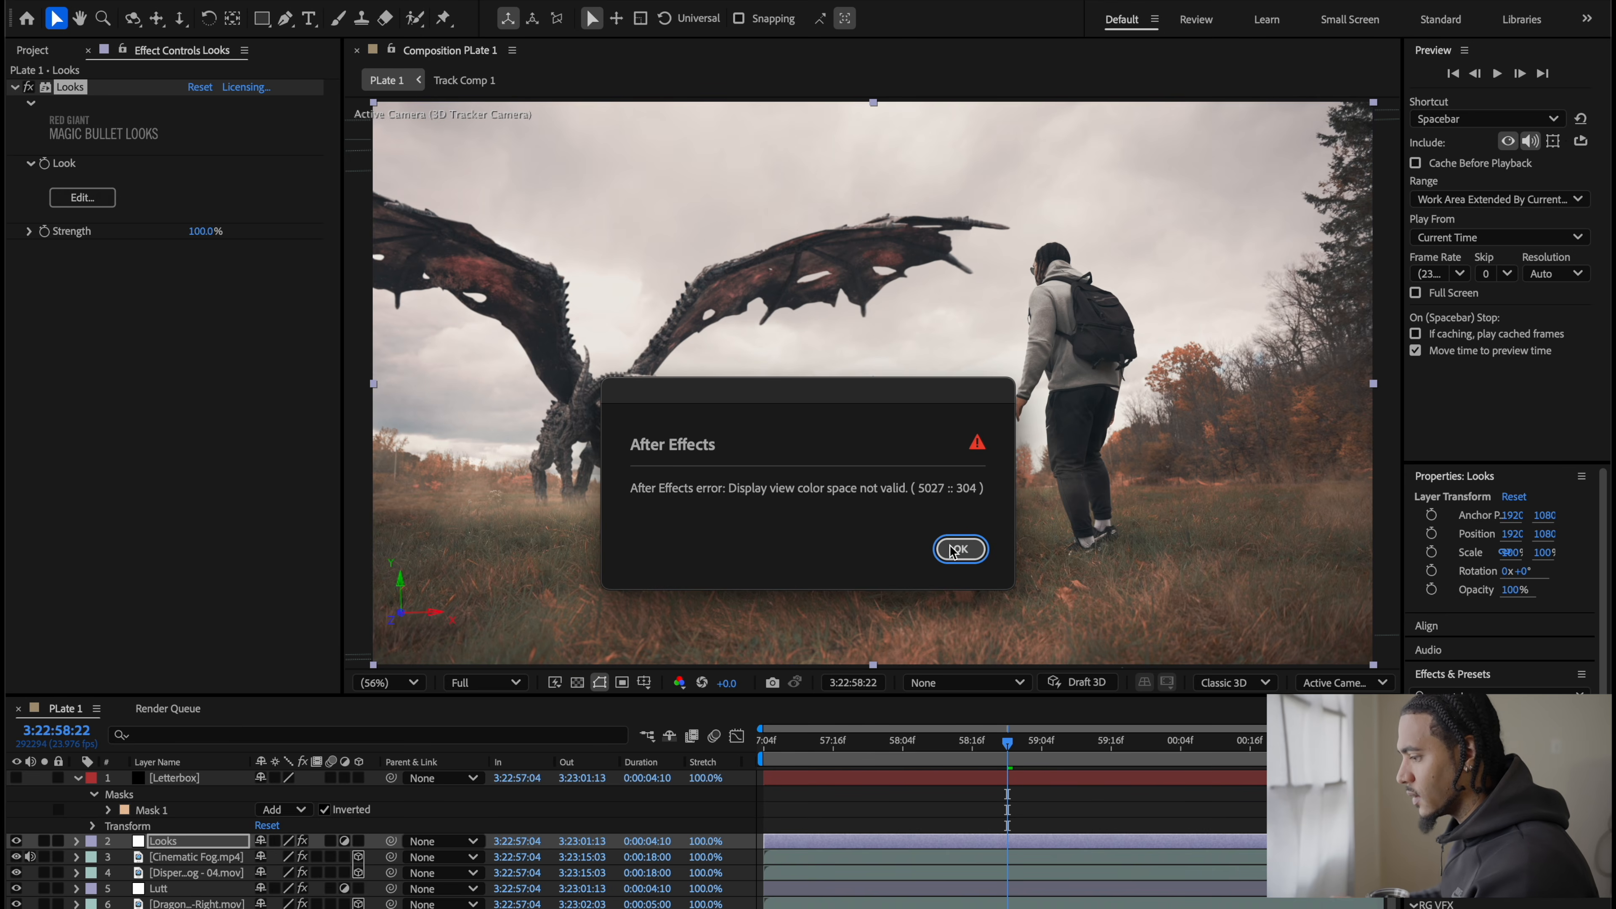
left_click(958, 549)
left_click(73, 202)
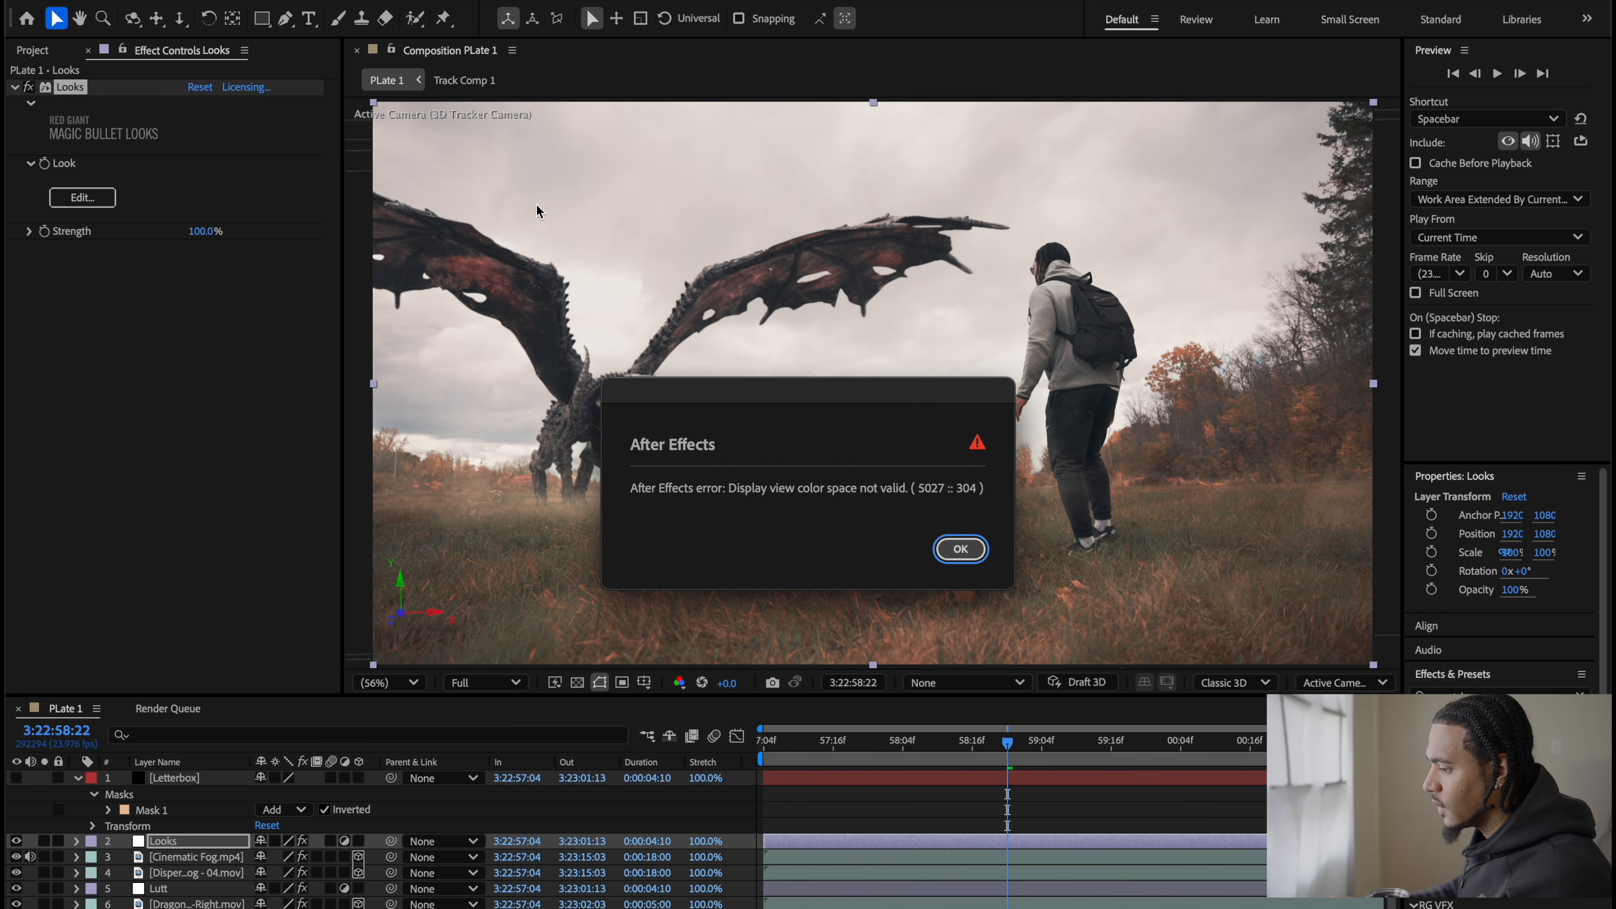
left_click(960, 549)
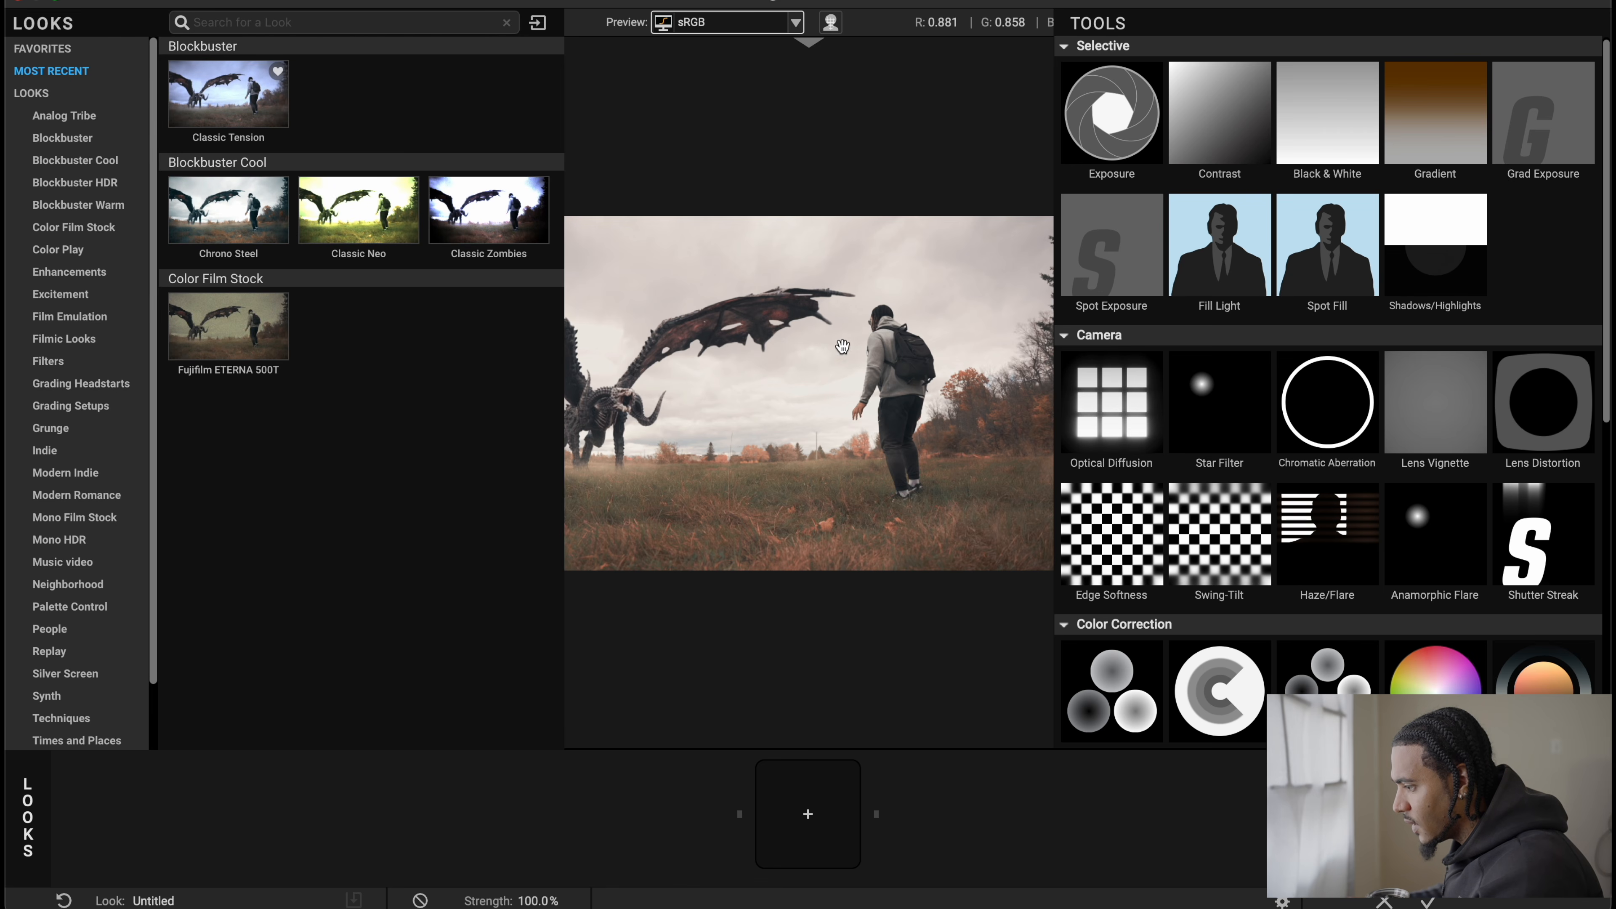
Step: Add the Optical Diffusion camera tool as the first tool of the look
left_click(234, 82)
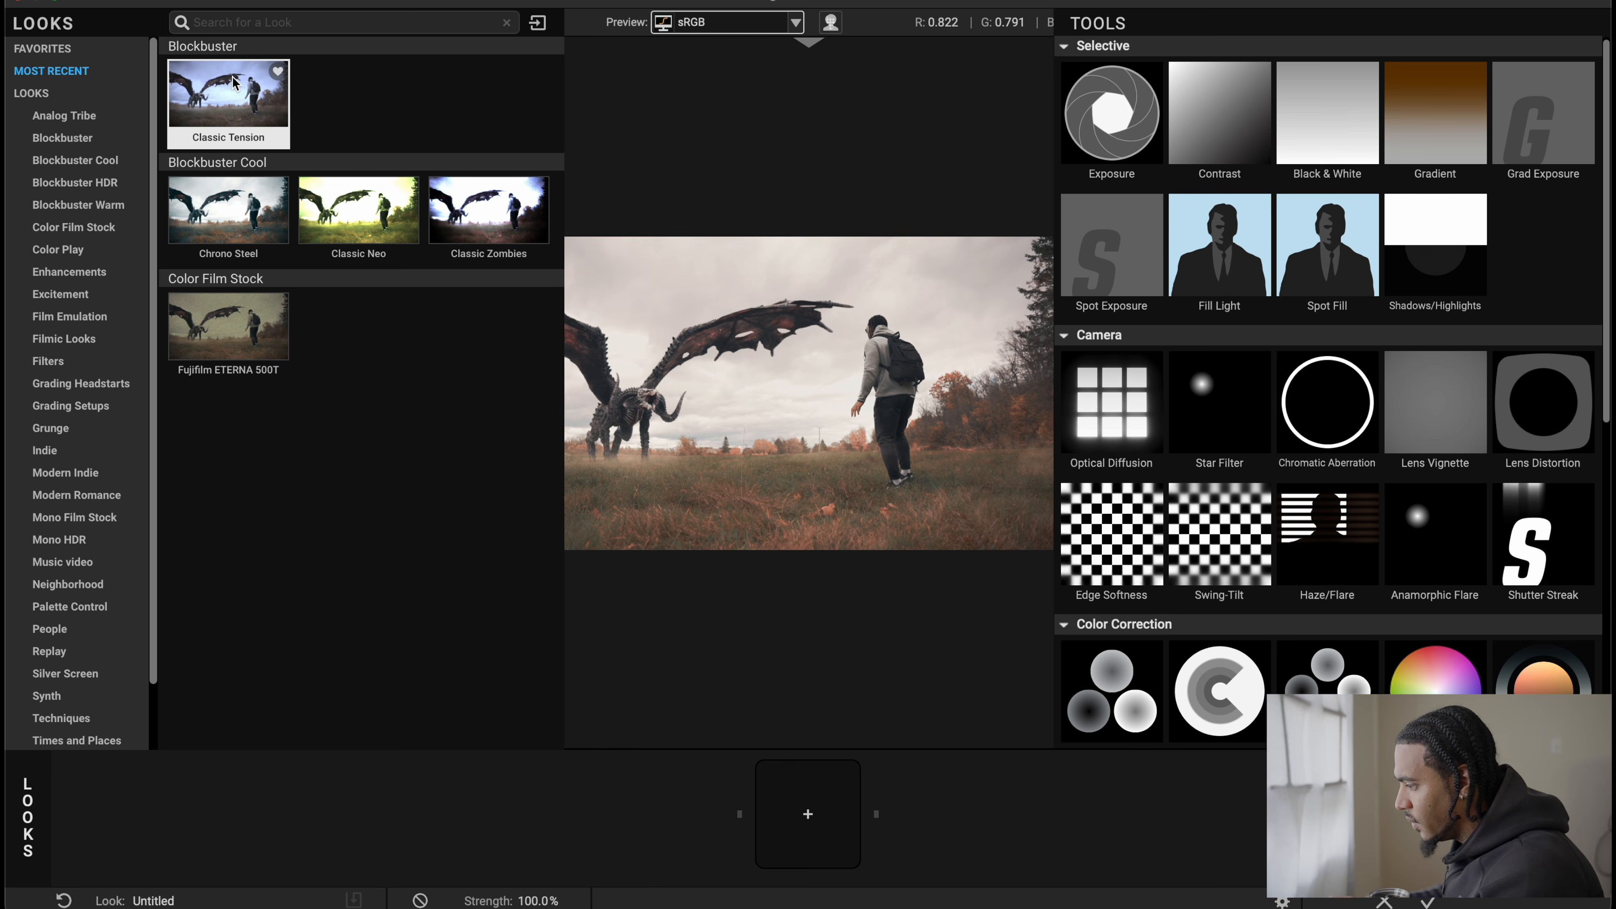
left_click(235, 82)
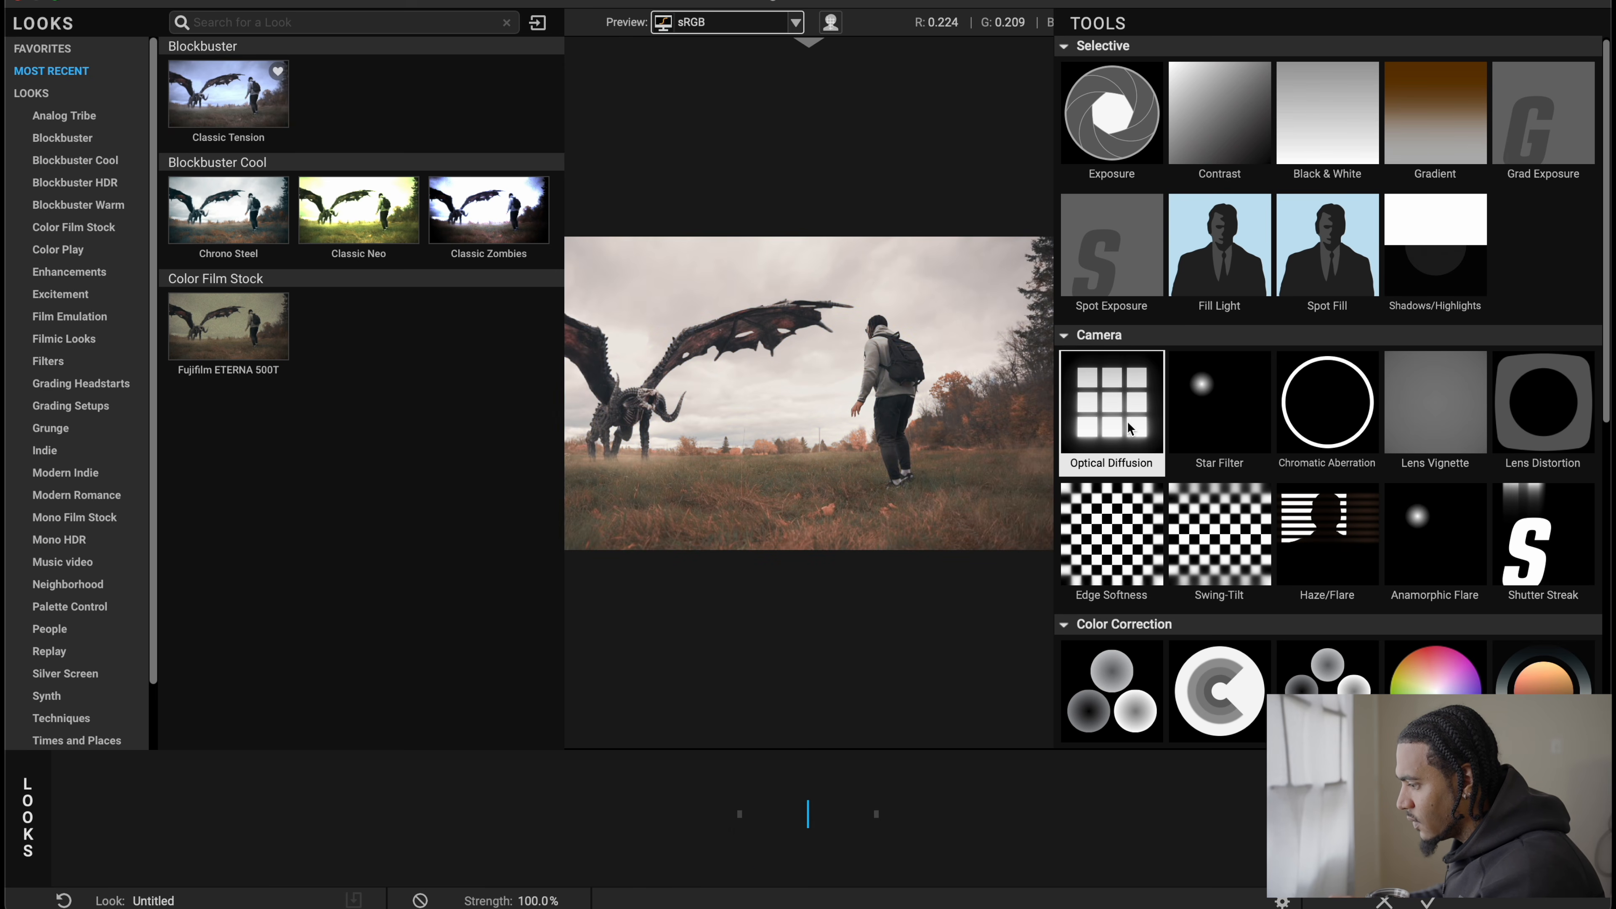
double_click(1137, 433)
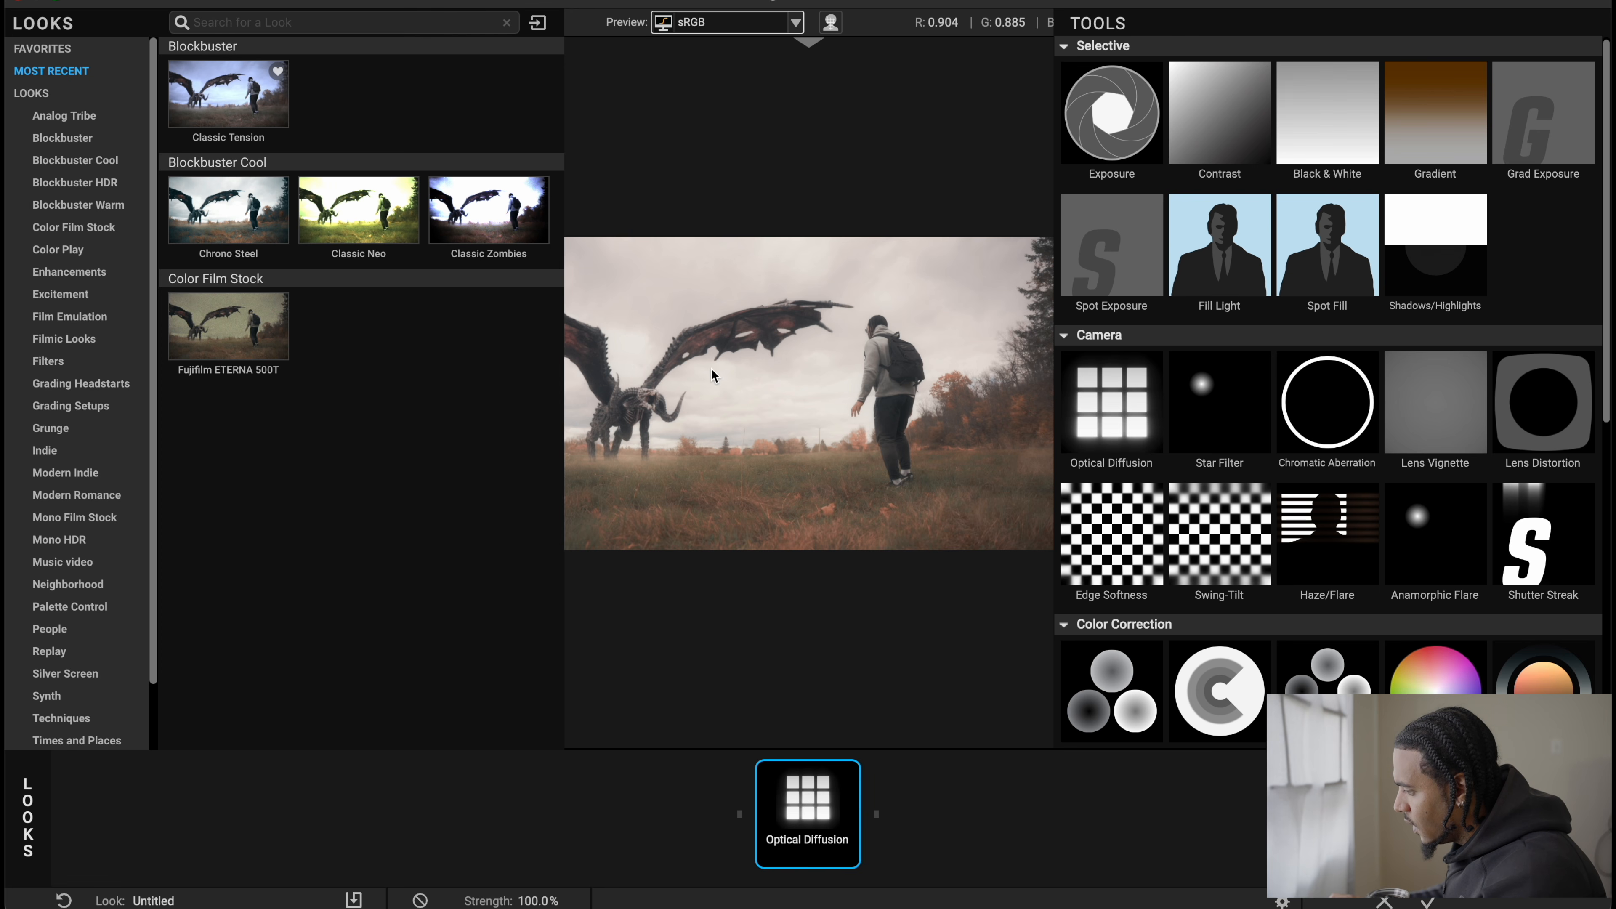
Step: Add the Chromatic Aberration tool to the look and set its Blue/Yellow value to +0.180
double_click(1307, 407)
left_click(864, 797)
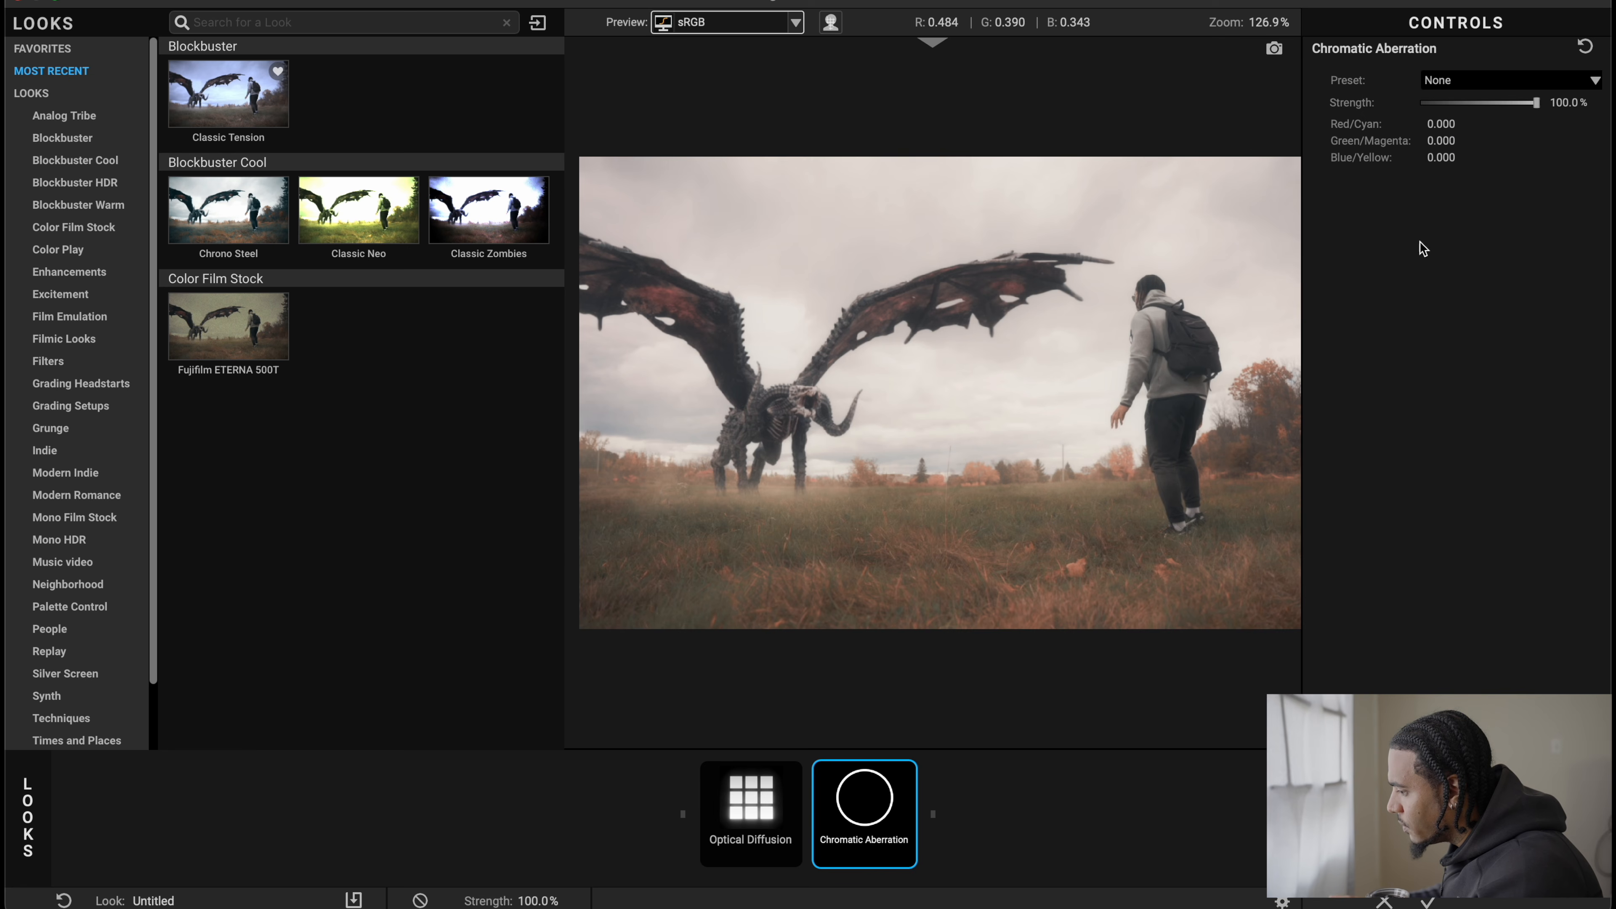
left_click_drag(1440, 158, 1465, 158)
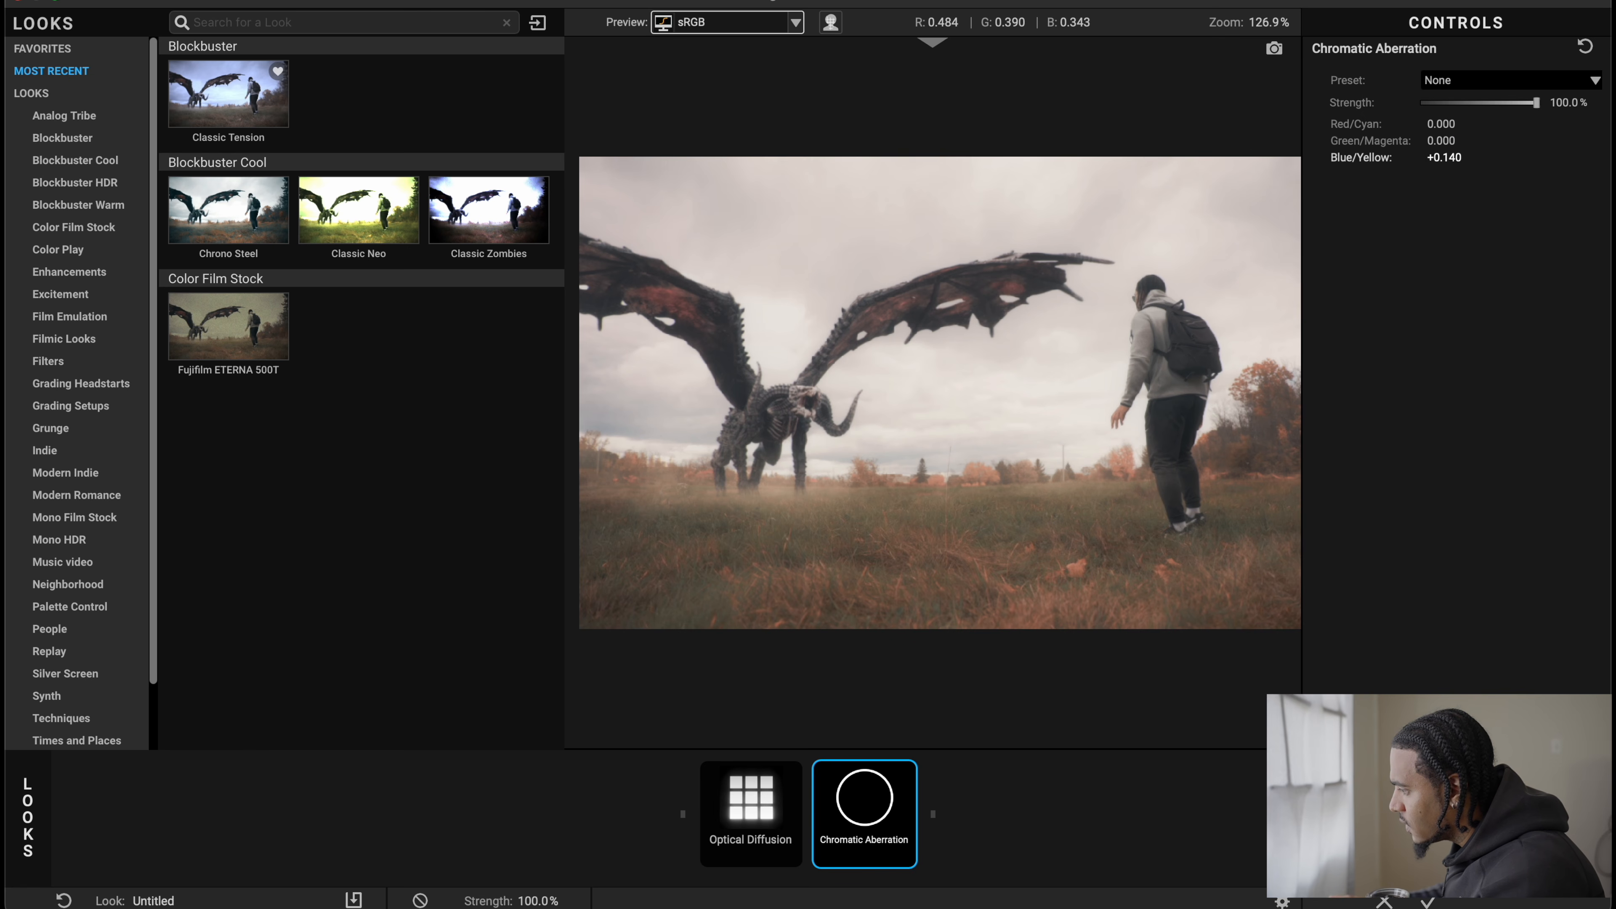
left_click_drag(1480, 157, 1441, 157)
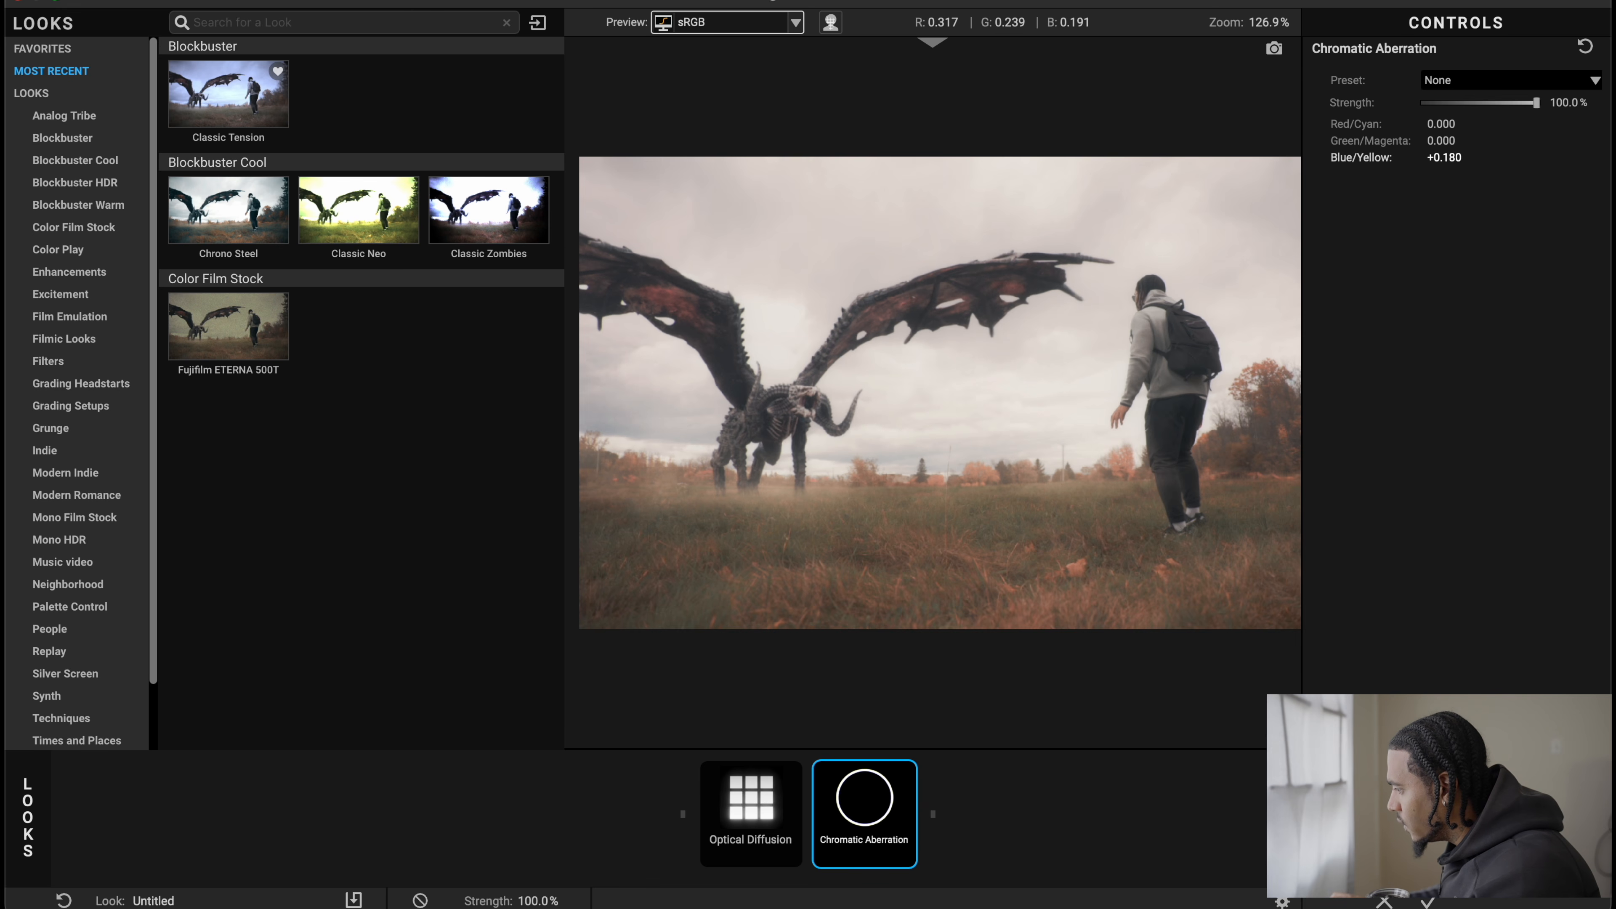
Step: Add the Renoiser film tool to the look and reduce its strength to 12.2%
left_click(1588, 818)
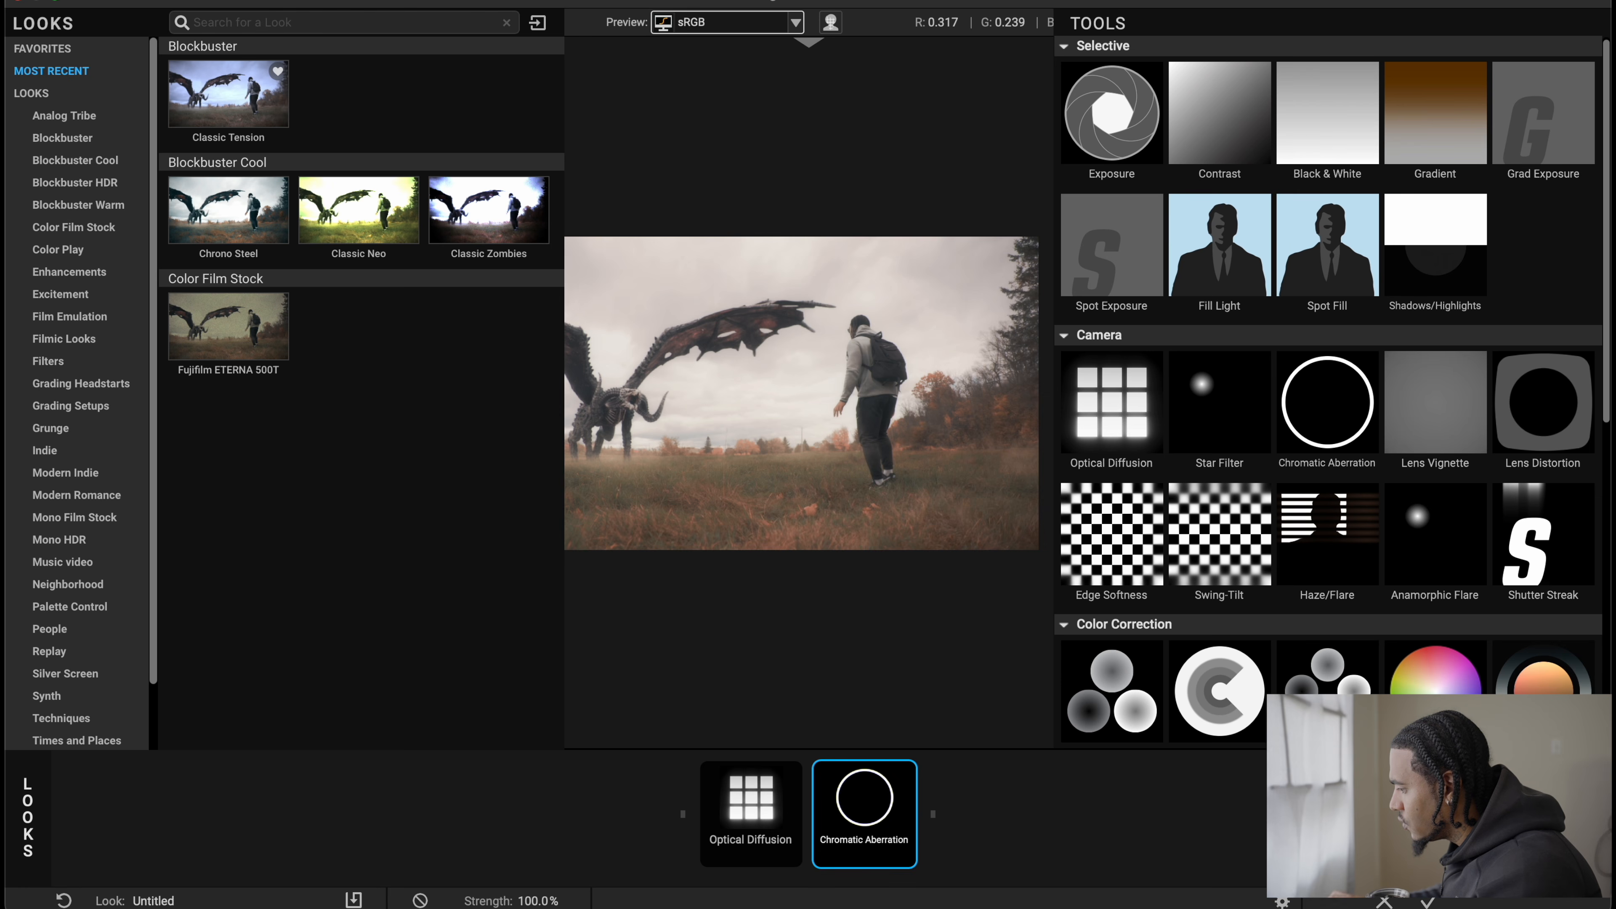
scroll(1419, 481, "down", 3)
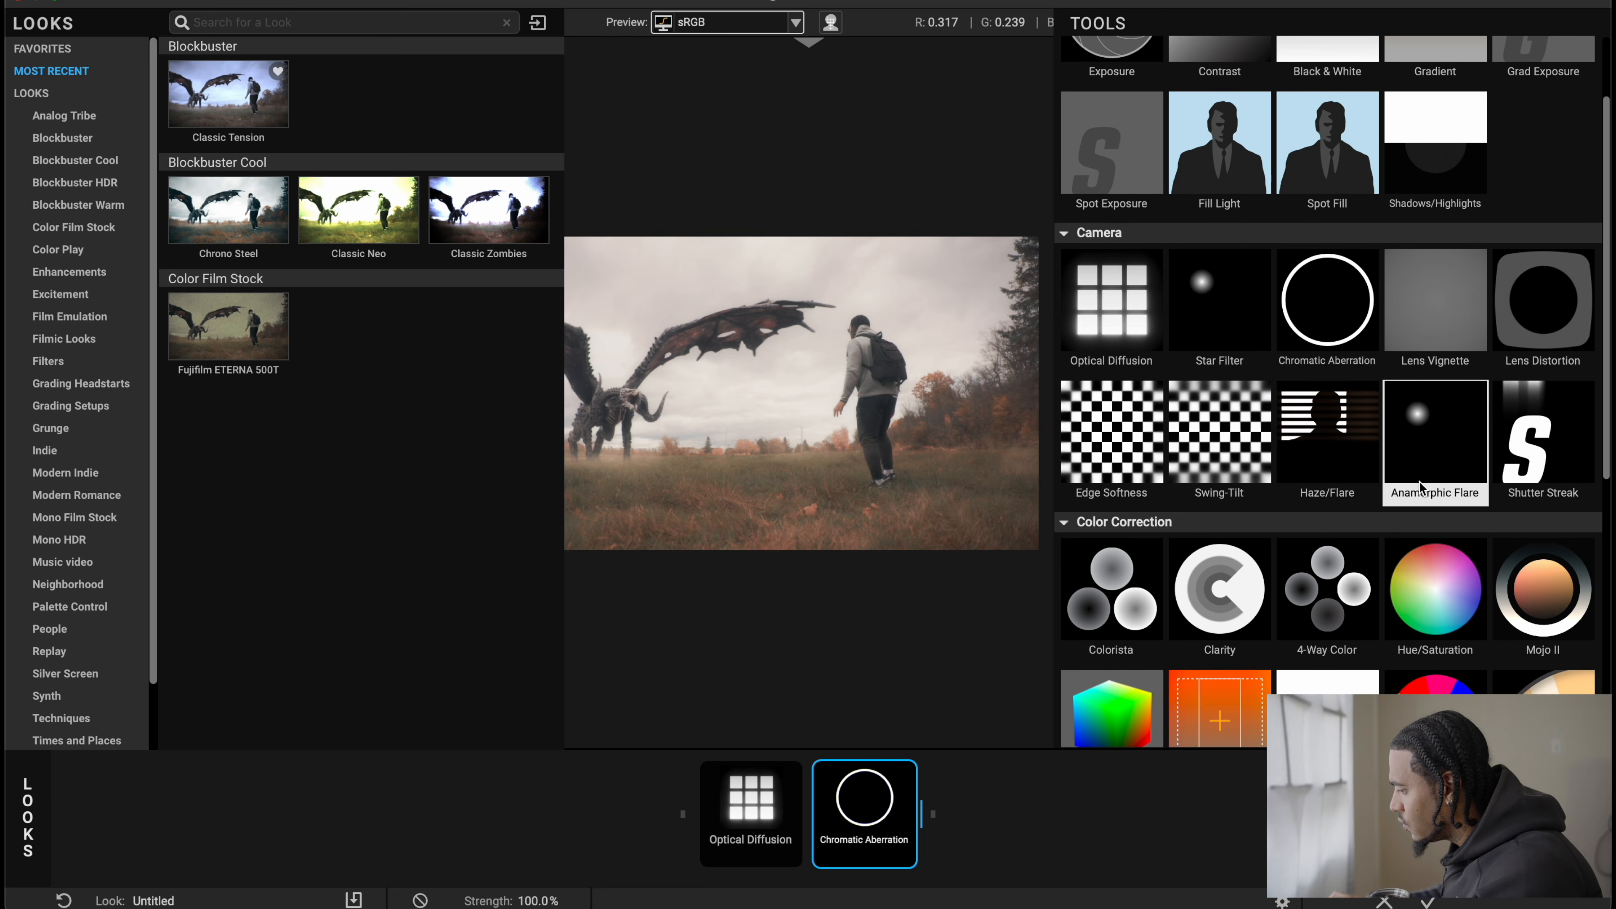
scroll(1419, 484, "down", 10)
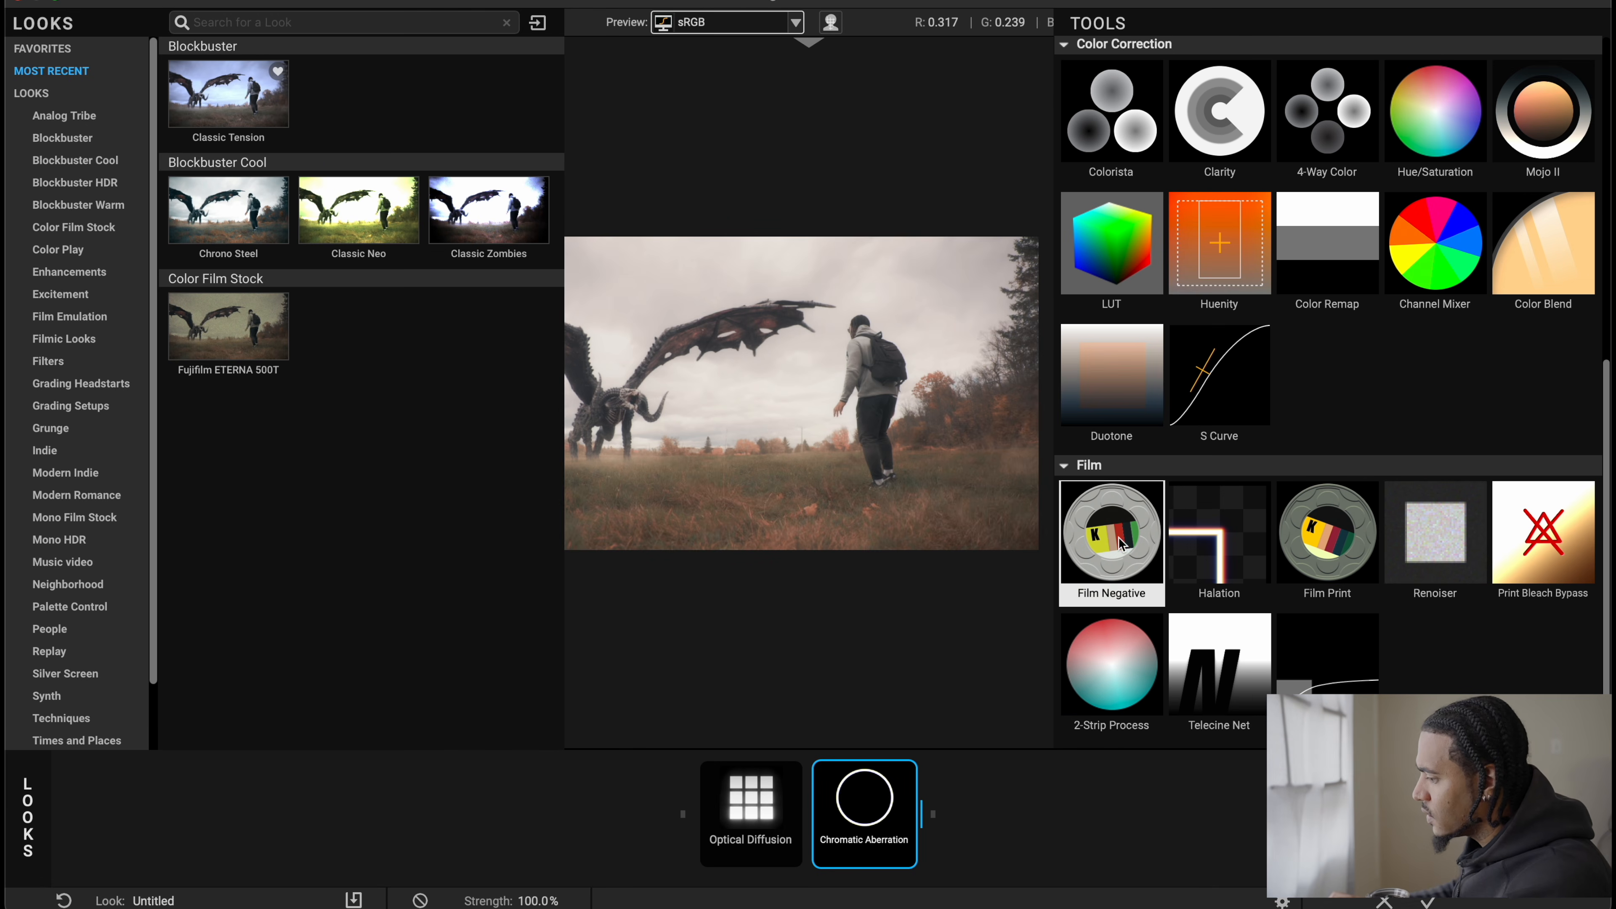
double_click(1454, 529)
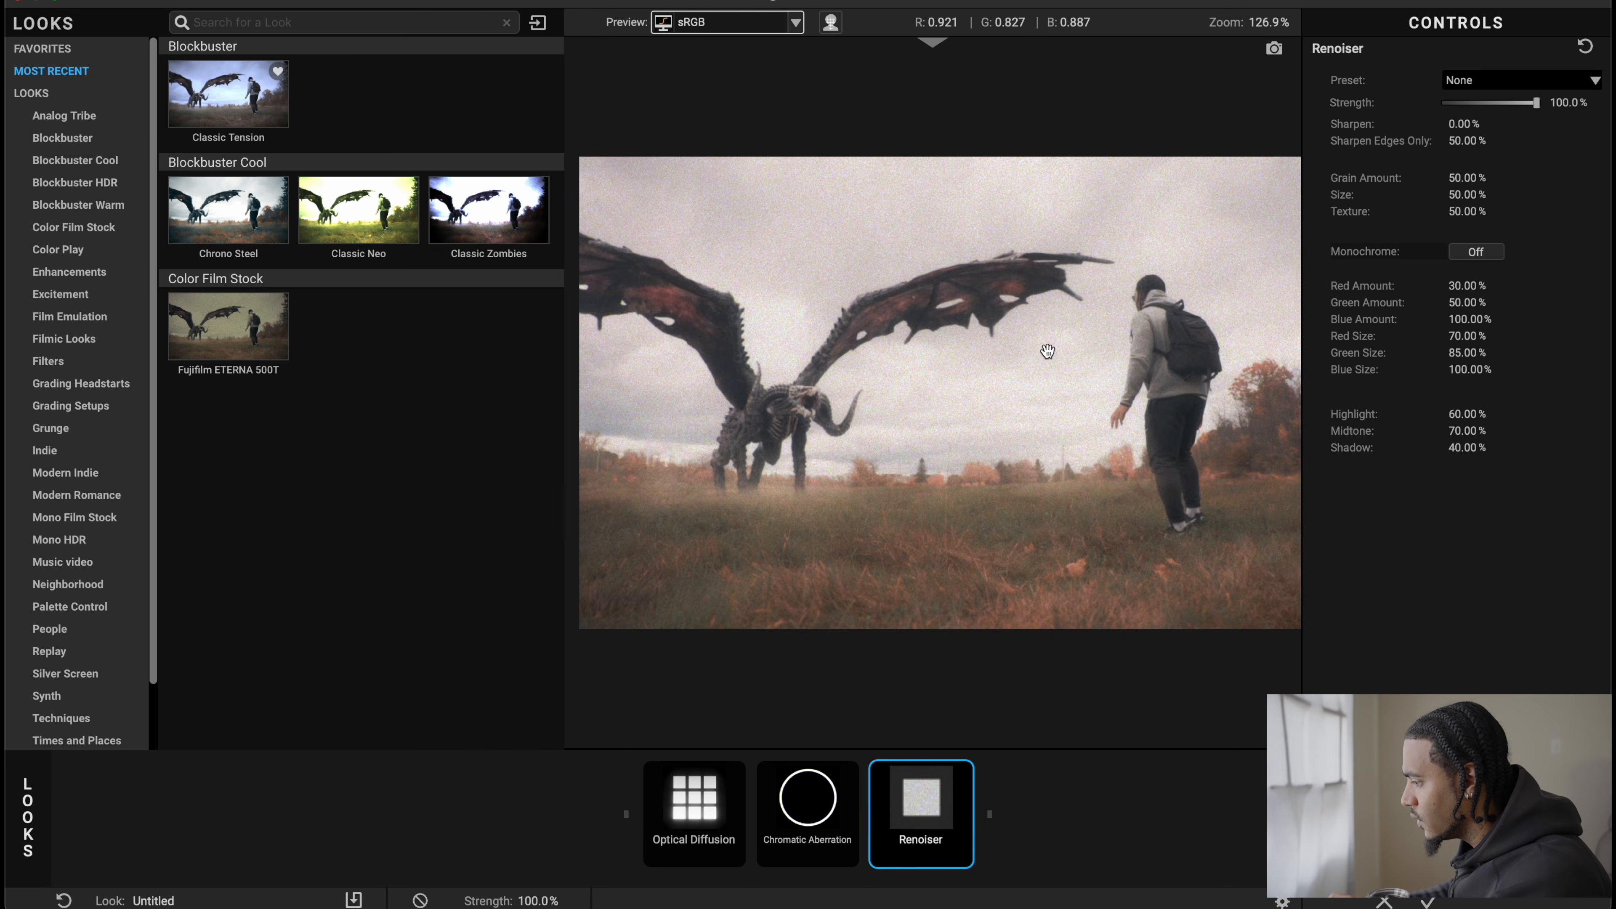
scroll(1043, 360, "up", 5)
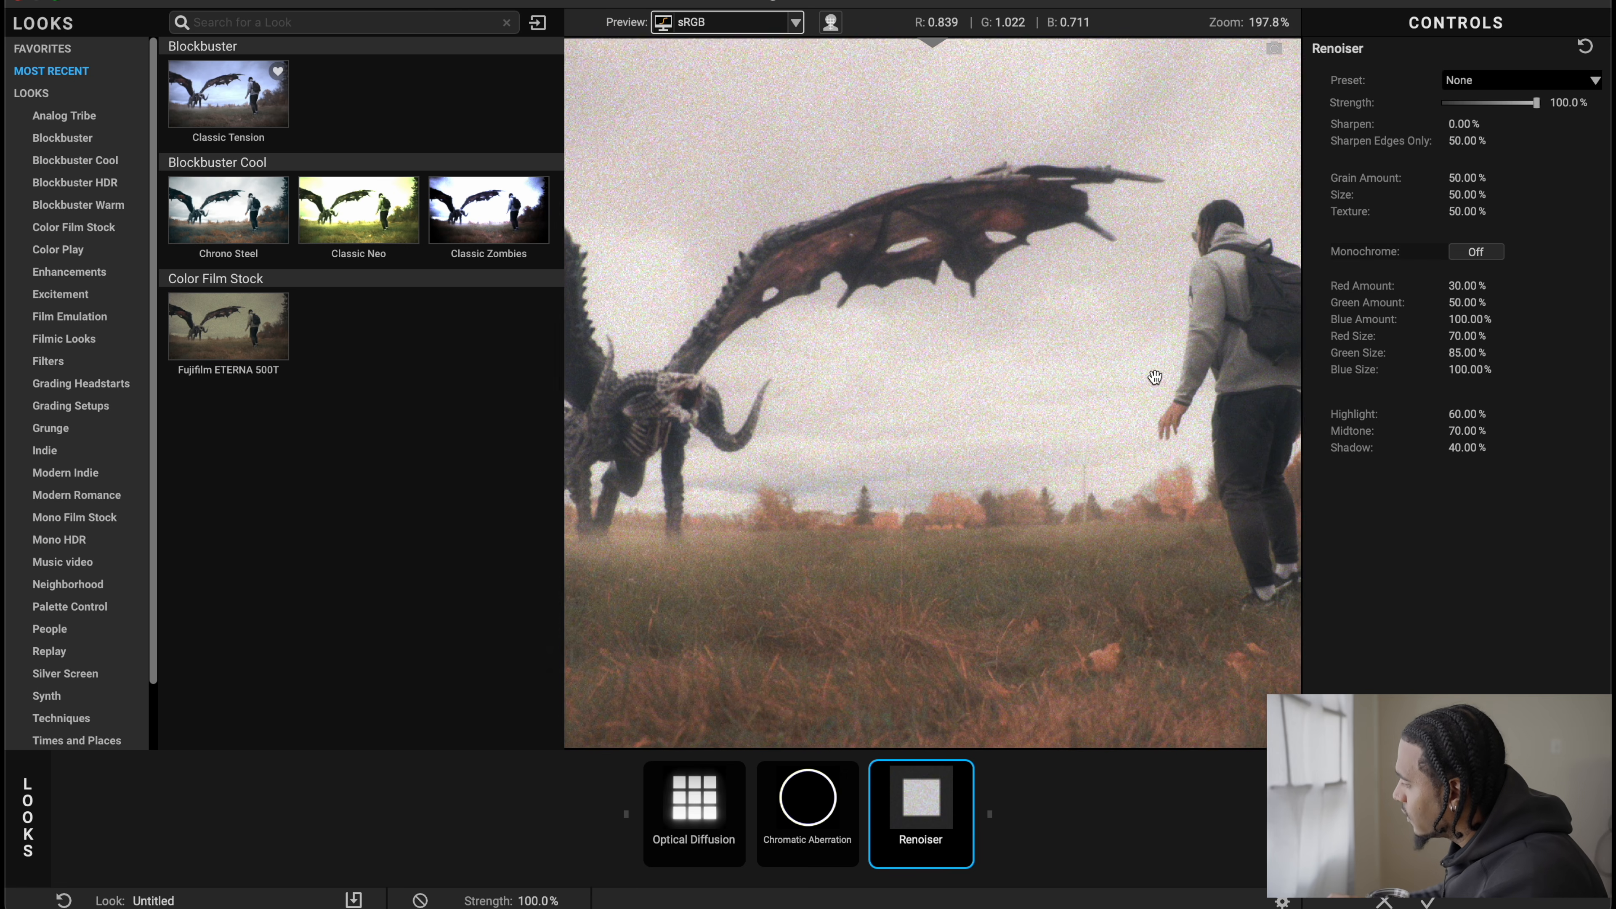
left_click_drag(1154, 377, 1111, 362)
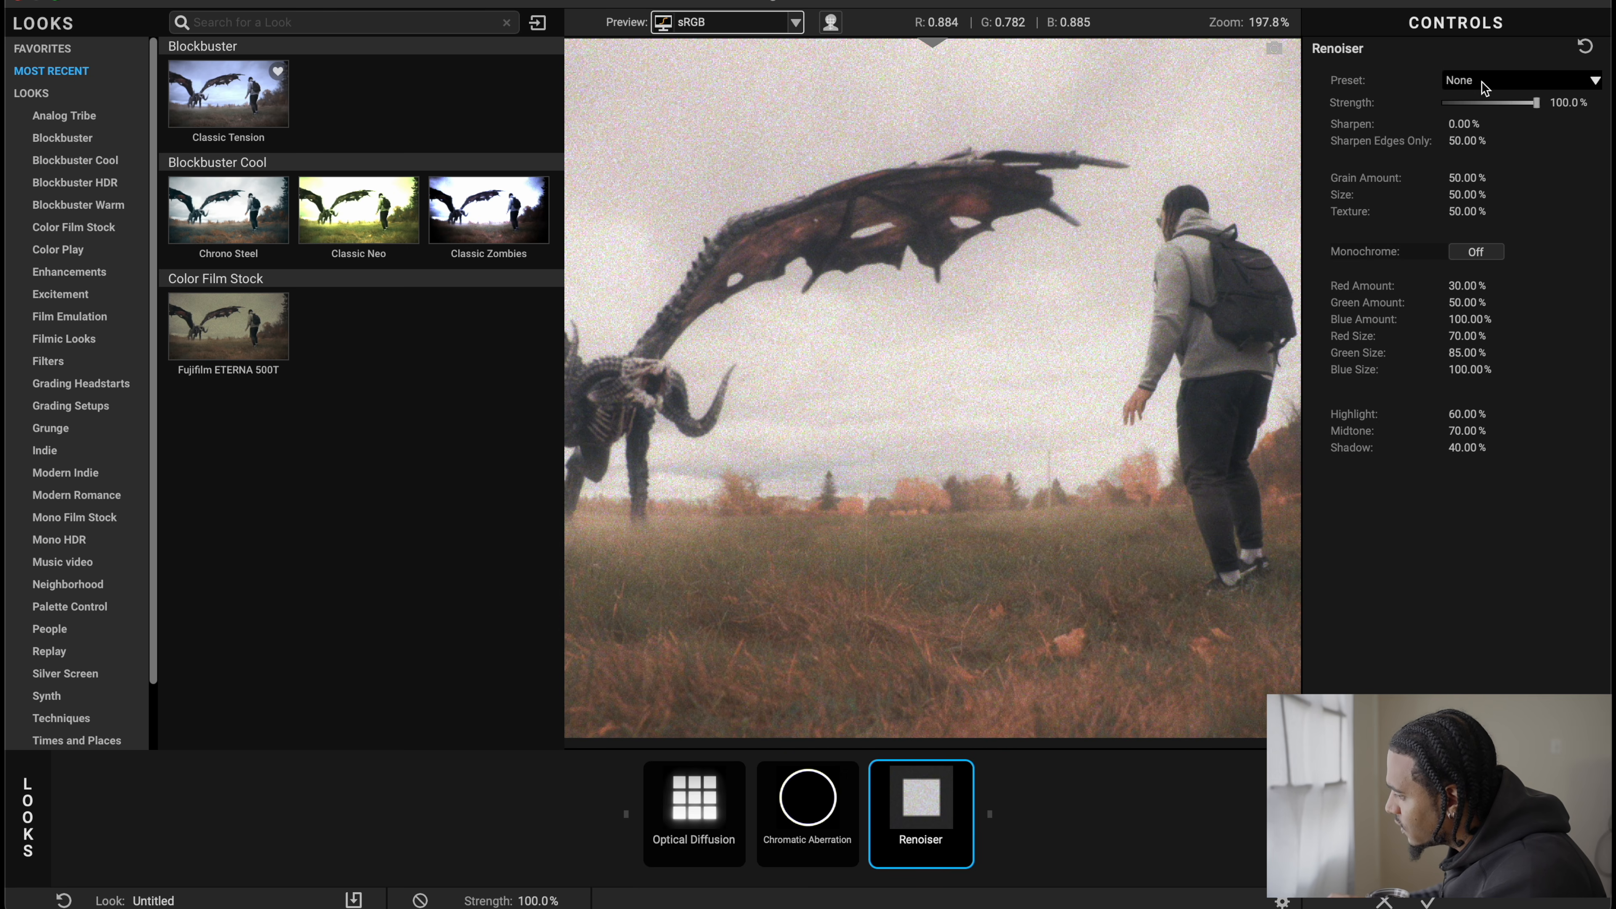
left_click_drag(1531, 104, 1460, 104)
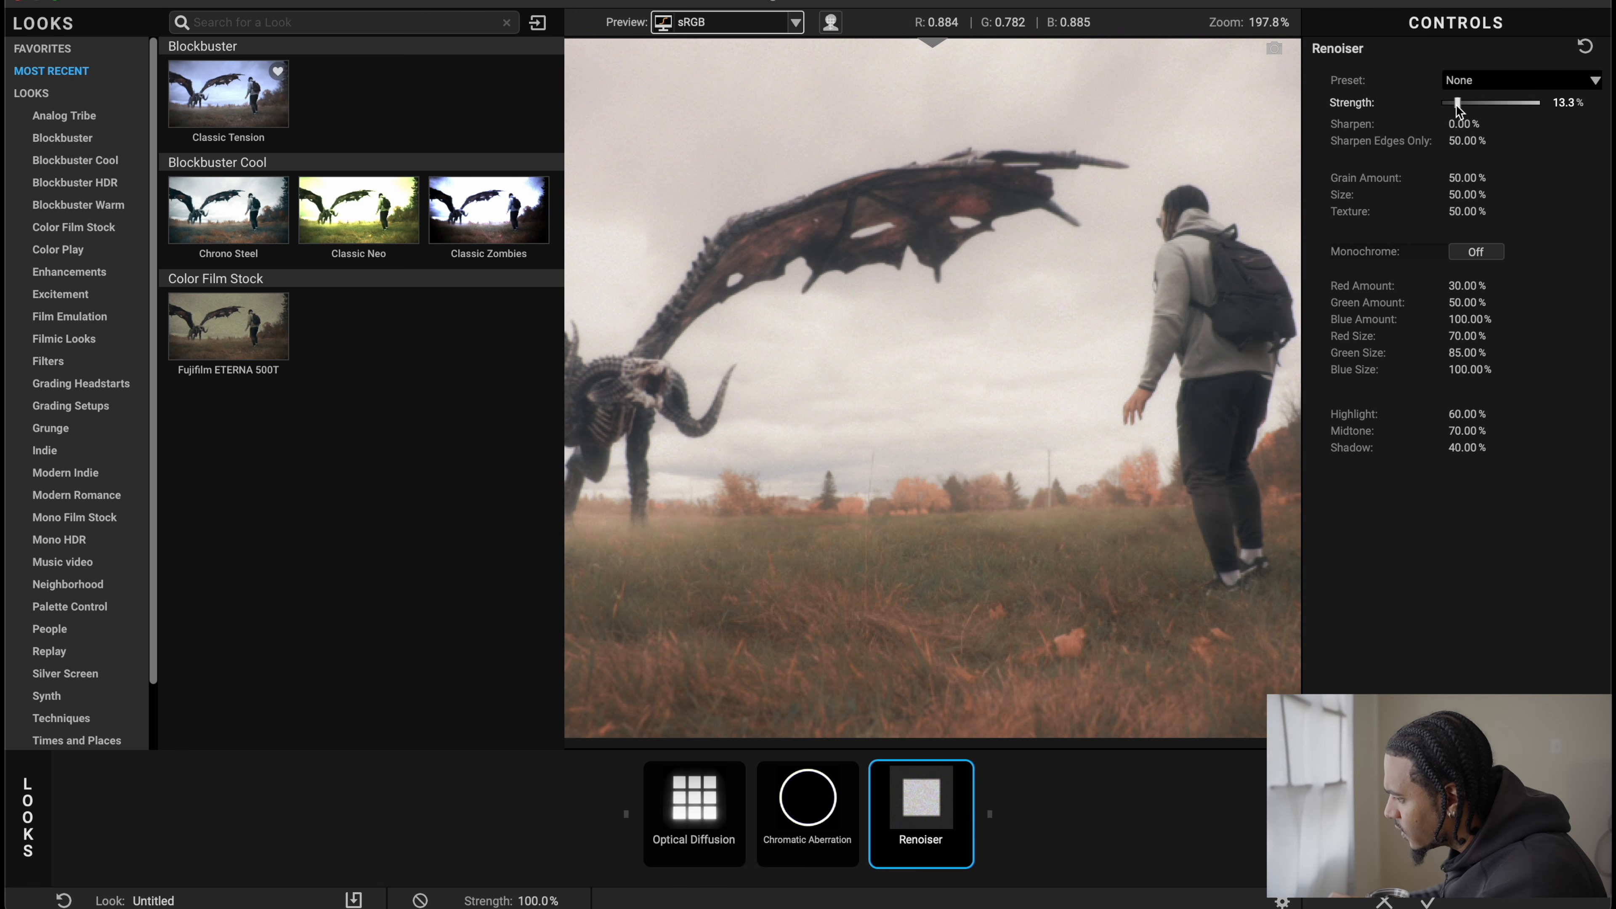
Step: Examine the grain over the dragon and sky at several magnifications, finishing with the whole frame in view
scroll(1040, 356, "down", 10)
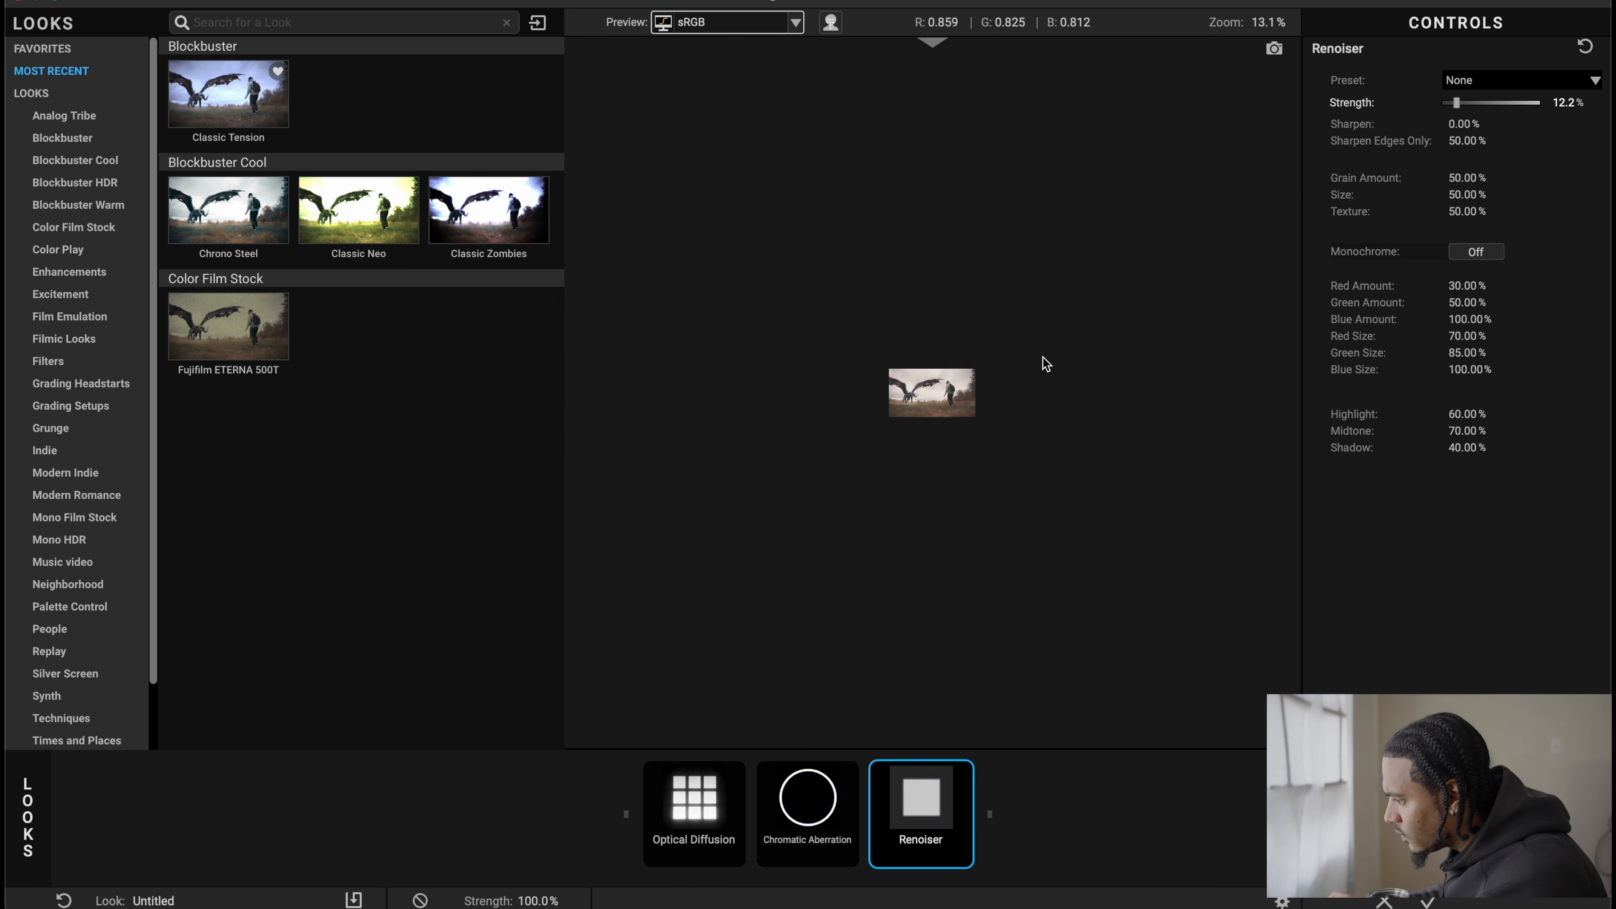
scroll(1045, 363, "up", 12)
scroll(934, 375, "down", 4)
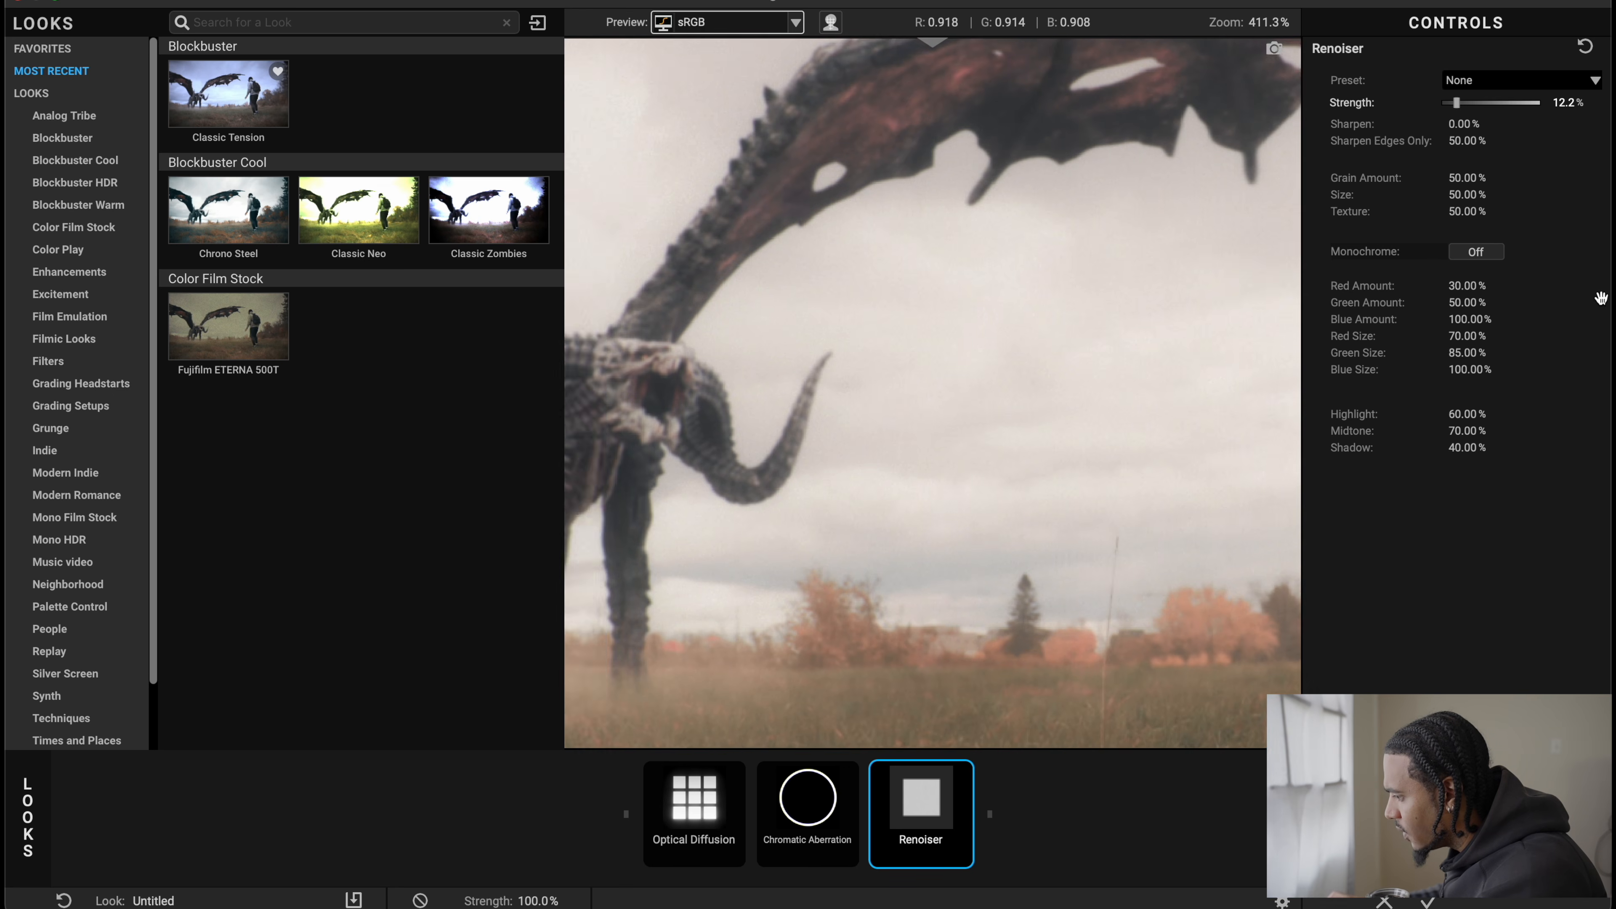
scroll(1086, 338, "up", 15)
scroll(1086, 337, "down", 12)
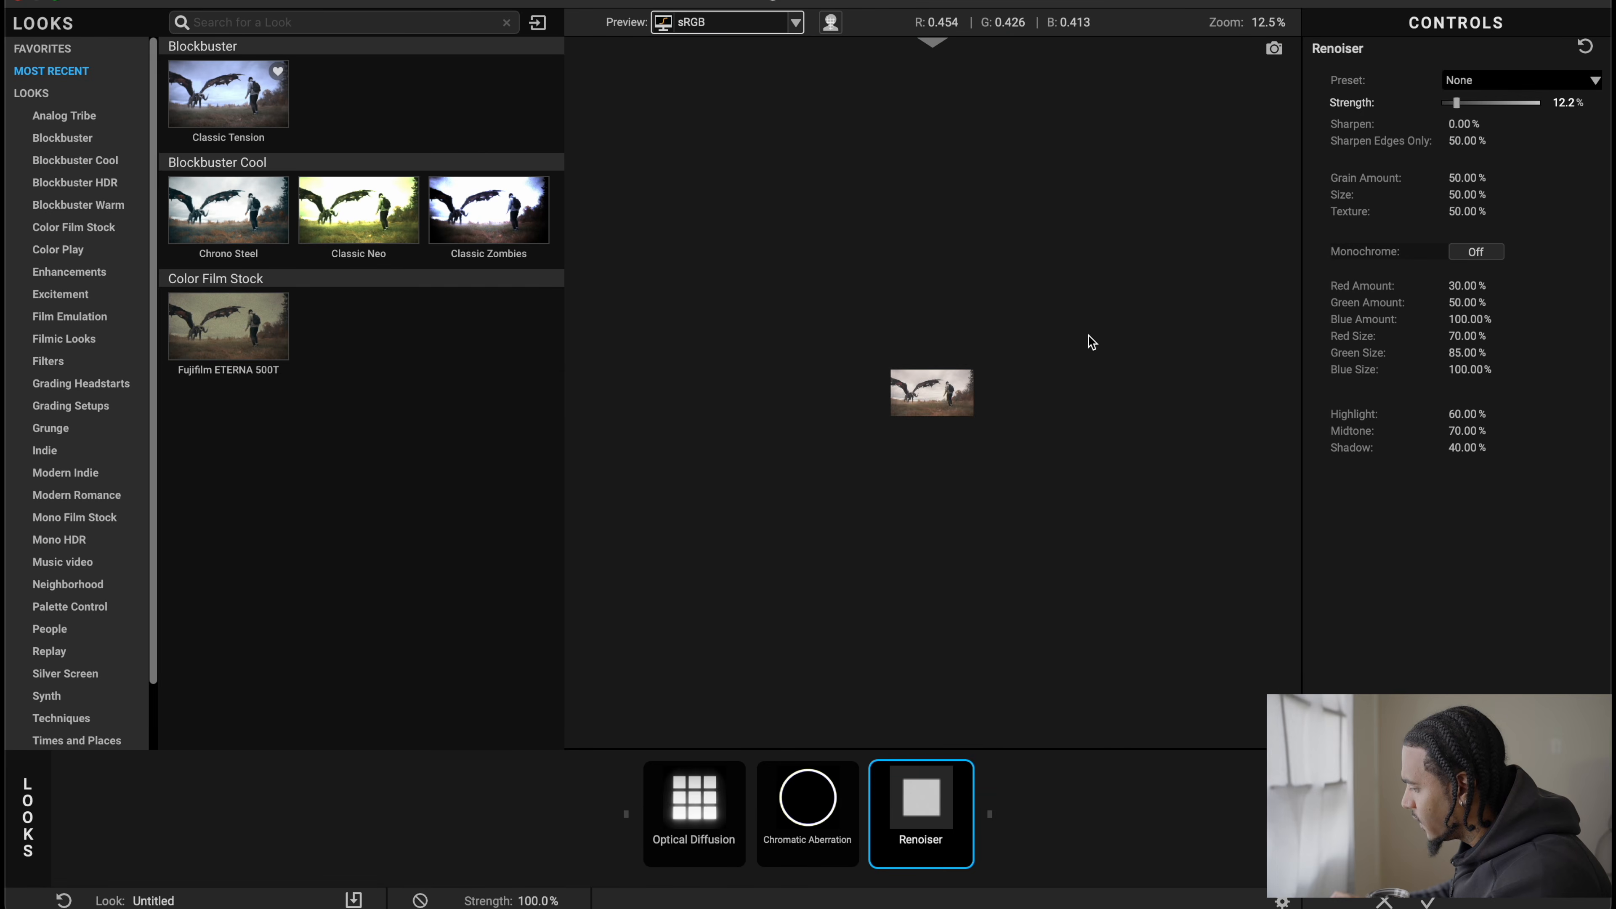
scroll(1086, 338, "up", 8)
scroll(1086, 339, "down", 1)
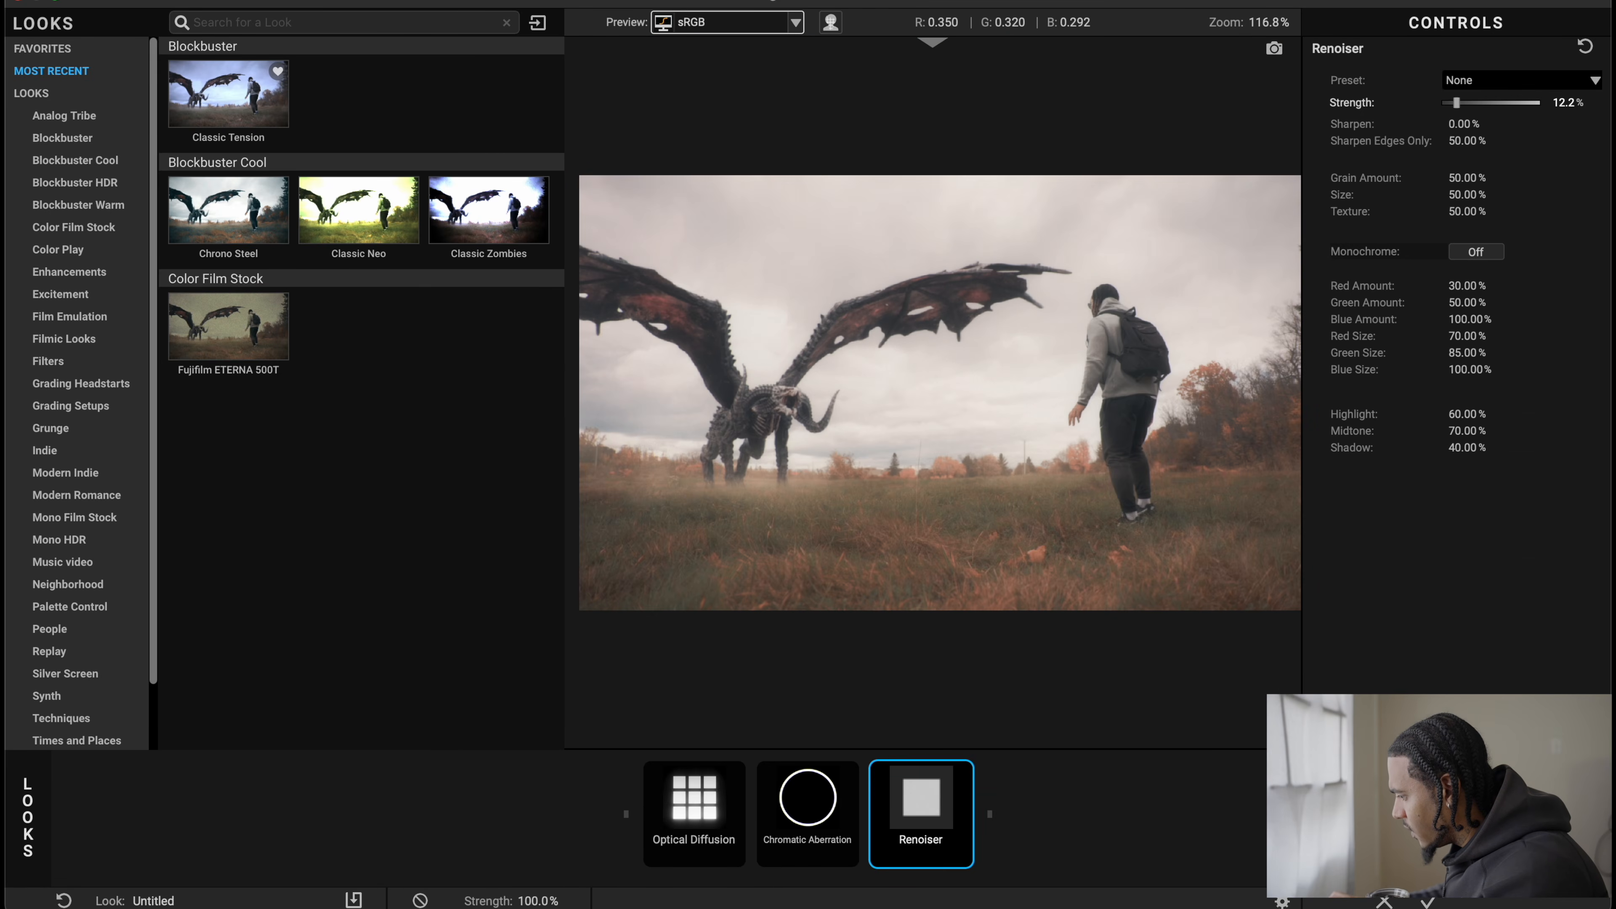
Step: Try the Mojo II color correction tool in the look and remove it again
left_click(1587, 817)
scroll(1272, 608, "up", 3)
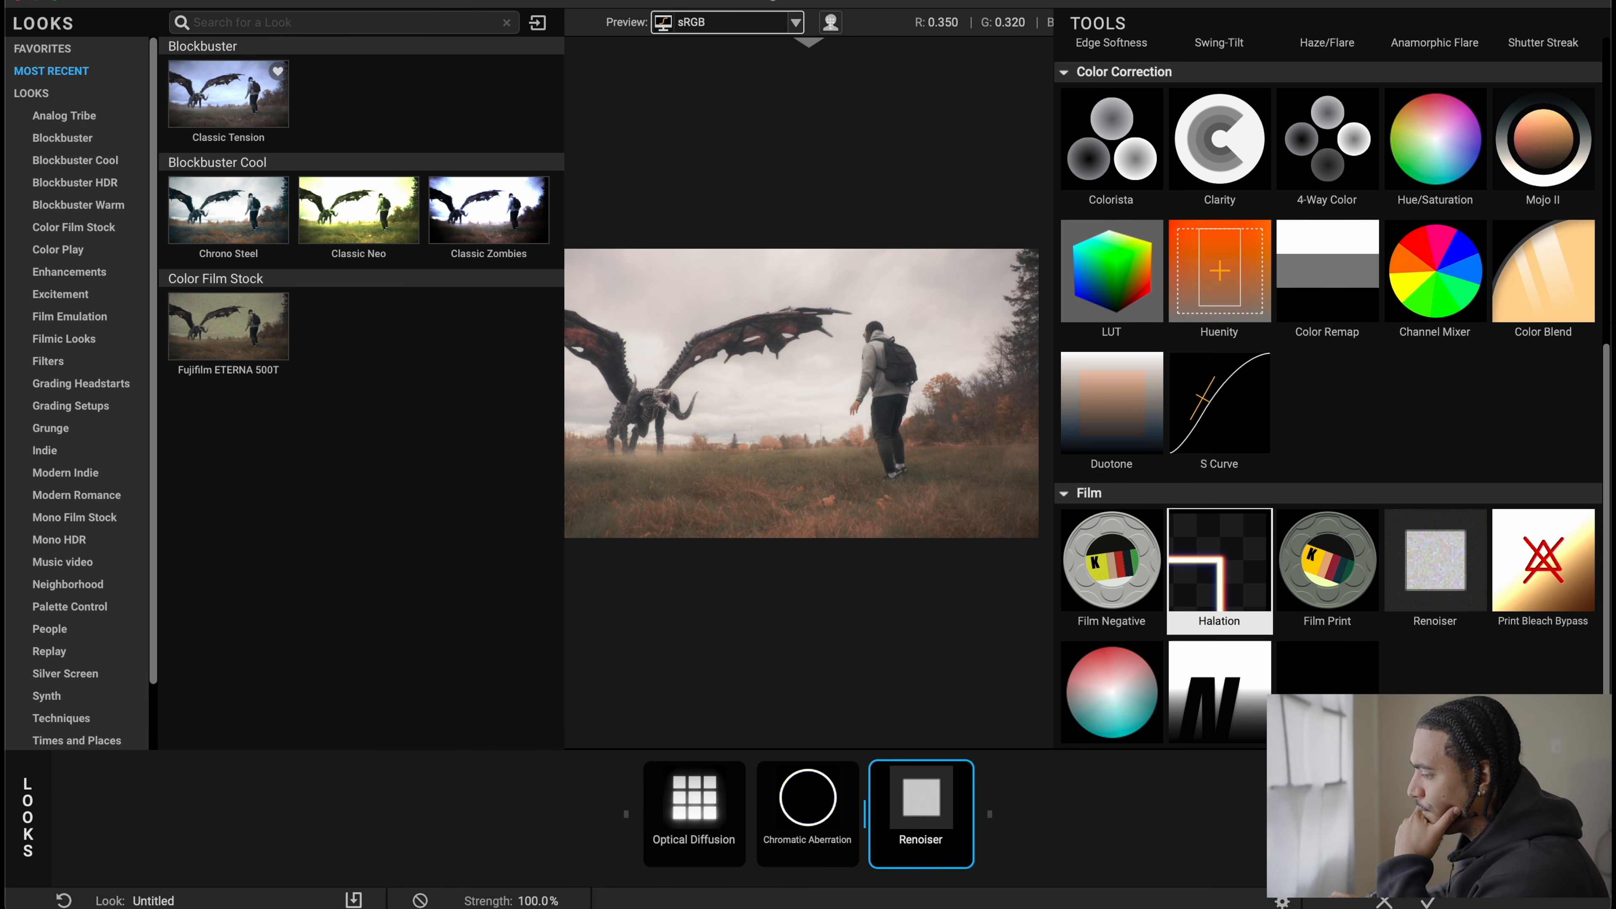
scroll(1271, 608, "up", 3)
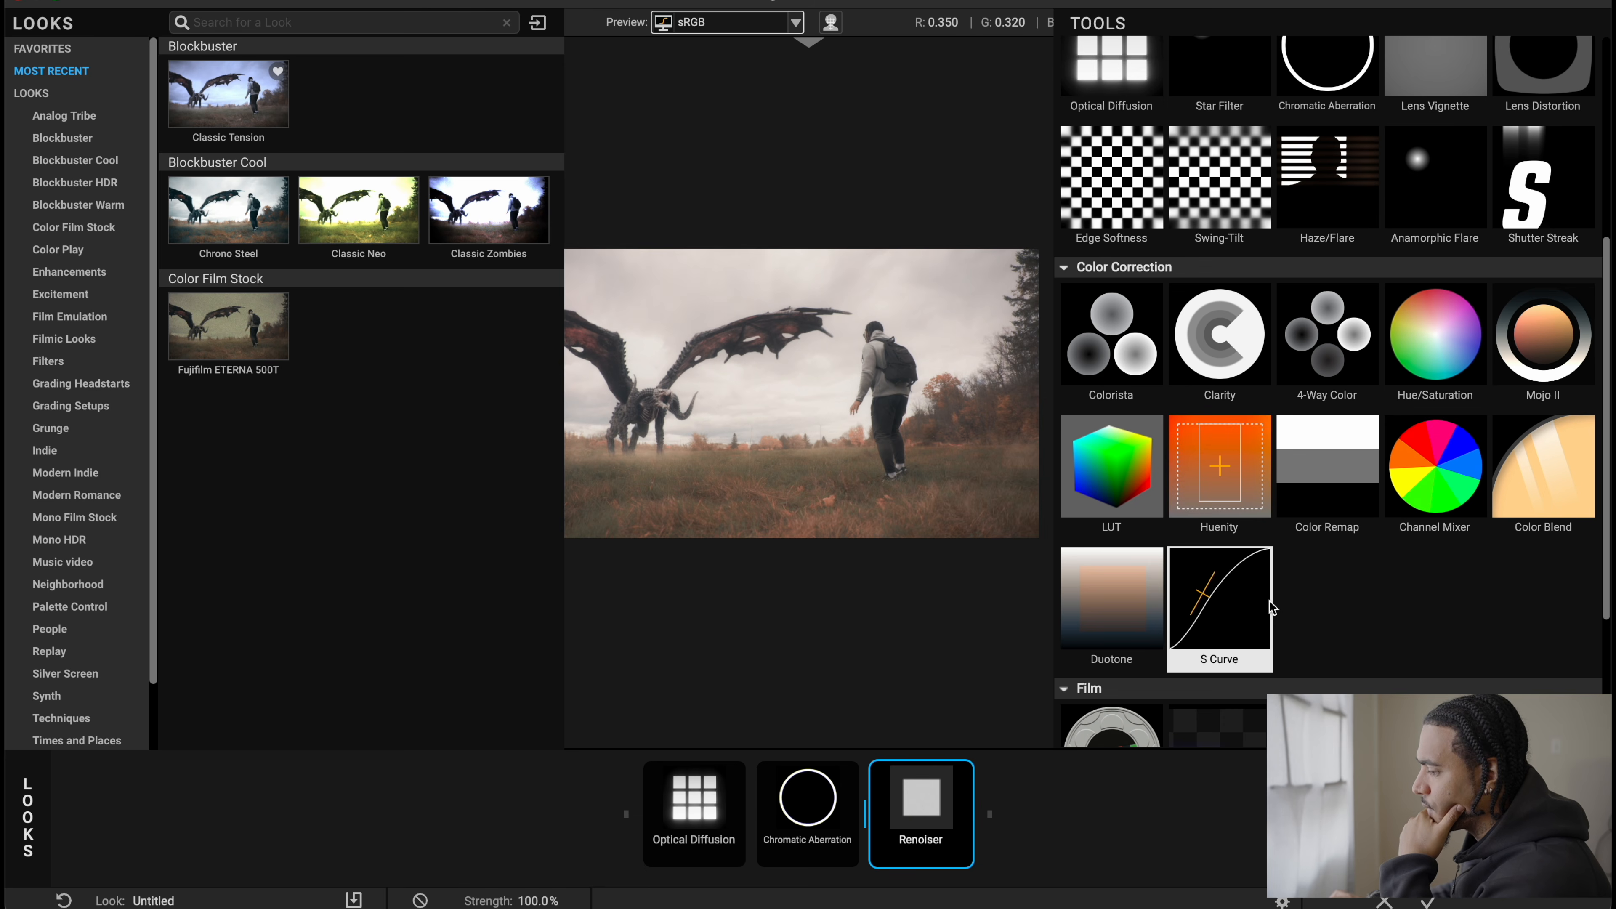
double_click(1542, 474)
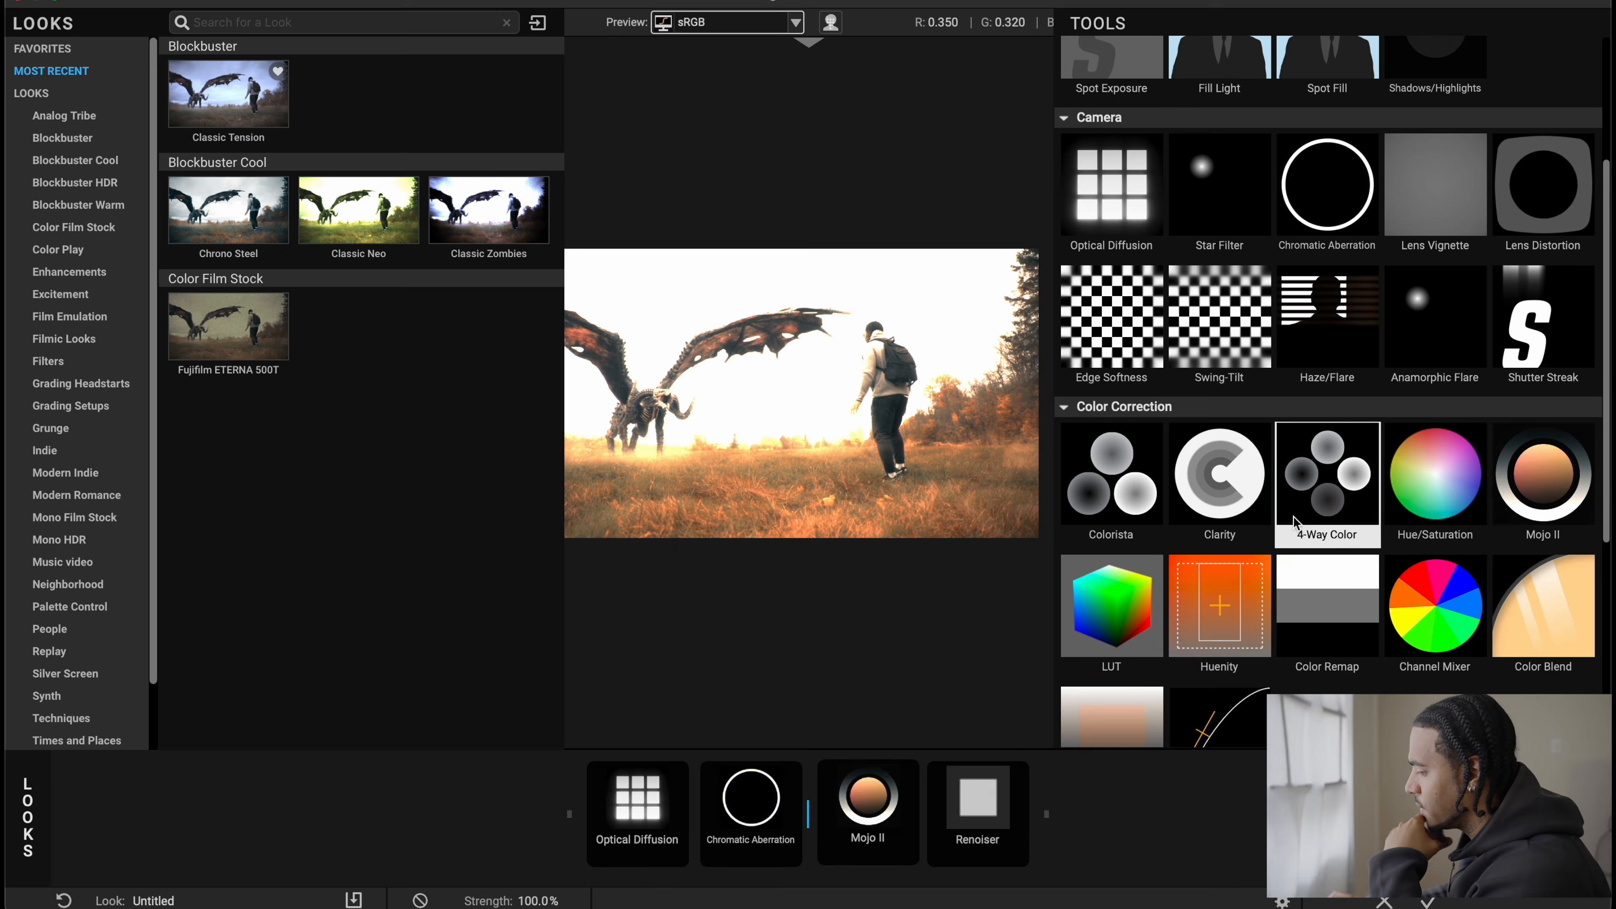
key("Delete")
Step: Try the Haze/Flare camera tool in the look and remove it again
left_click(1588, 808)
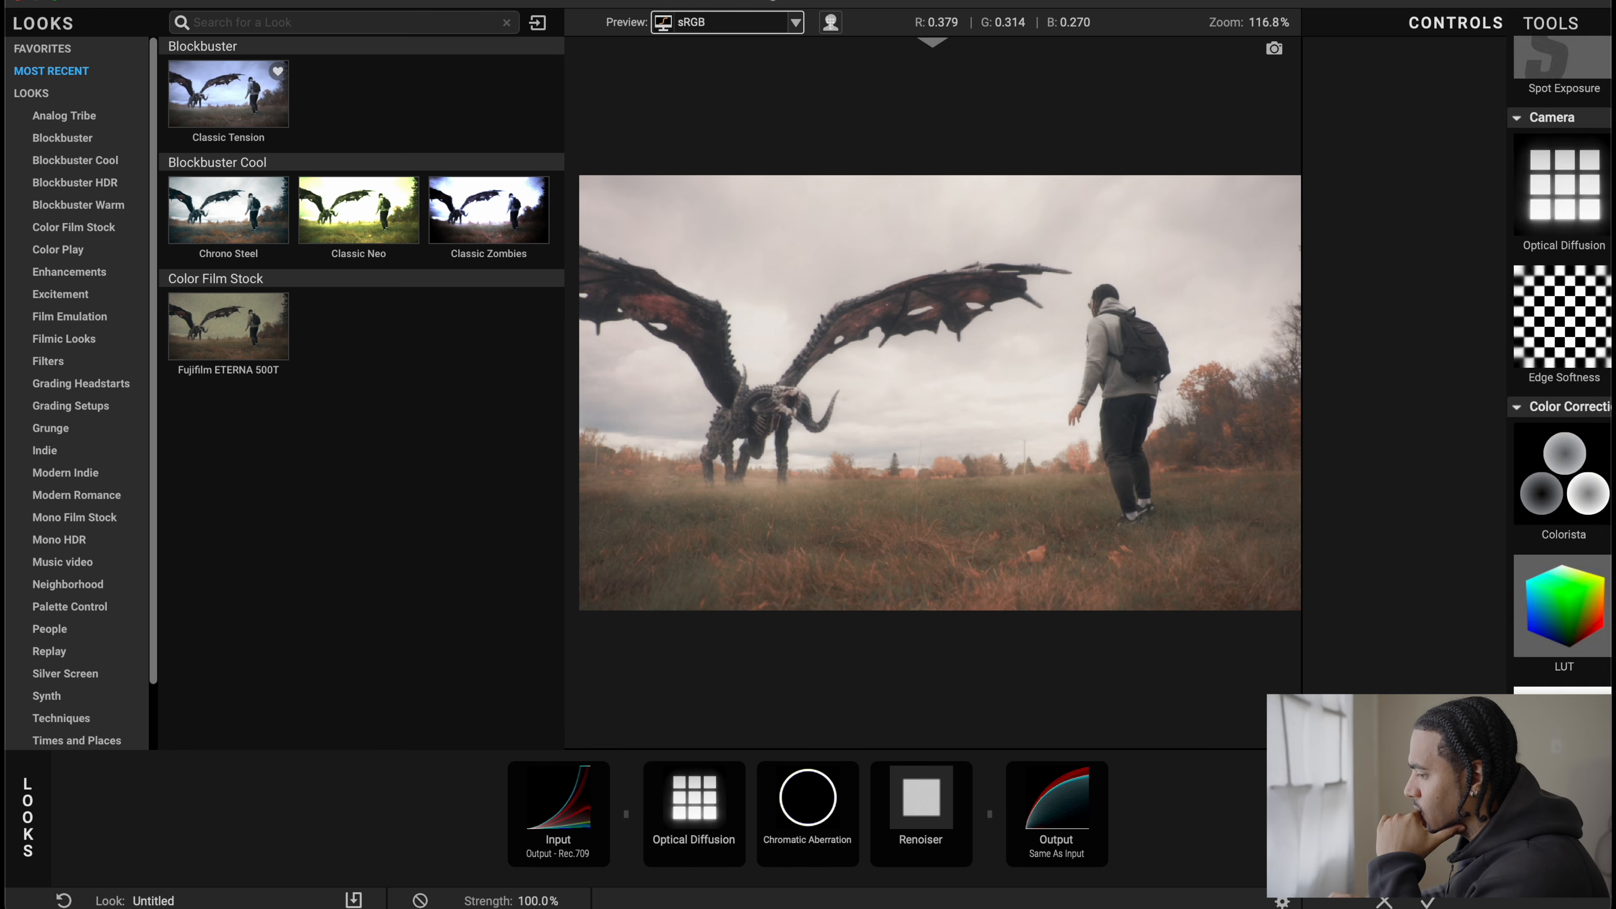
scroll(1456, 564, "up", 1)
scroll(1456, 563, "up", 2)
double_click(1335, 445)
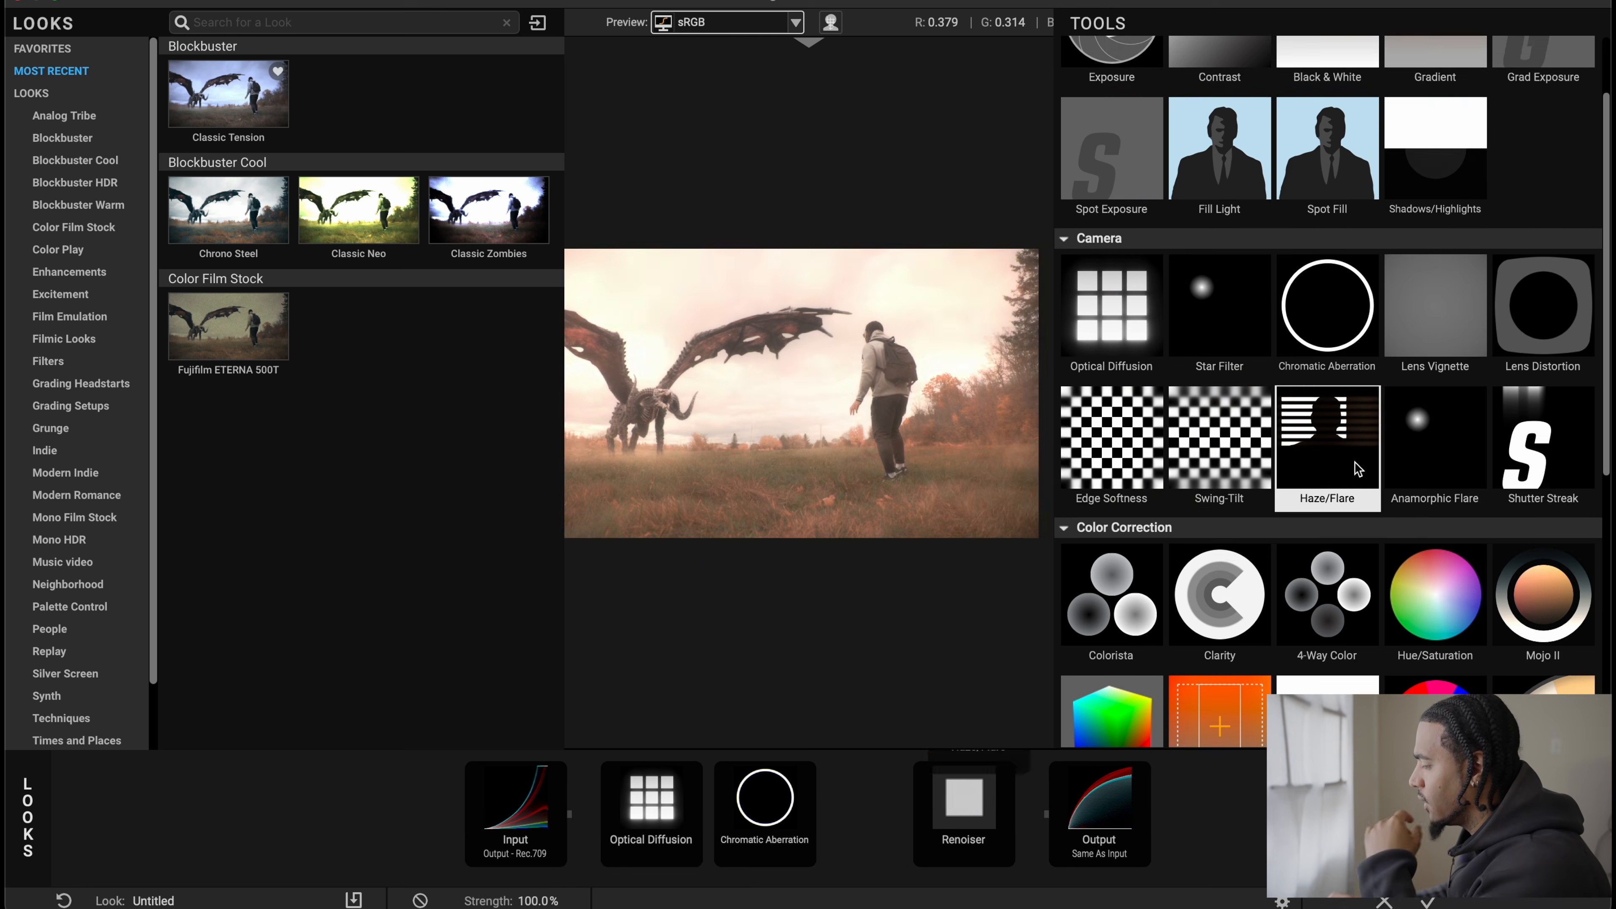
key("Delete")
scroll(1247, 490, "down", 5)
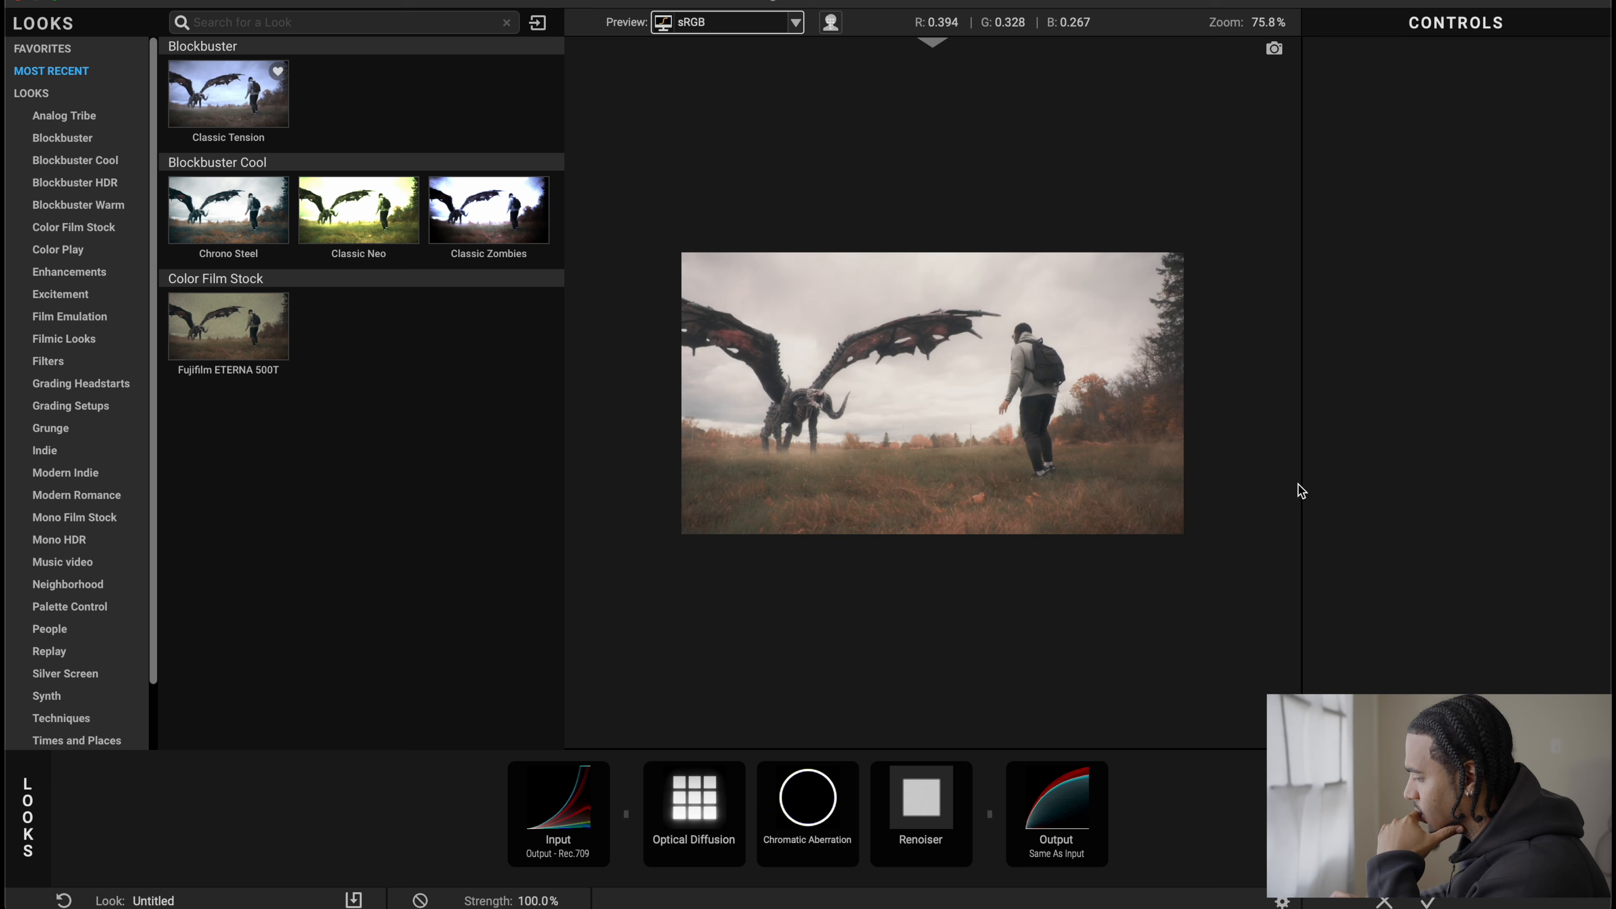
Step: Add the Gradient tool to the look, raising its start point above the frame to Y1 -82.9% and reducing its strength to 16.2%
left_click(1588, 808)
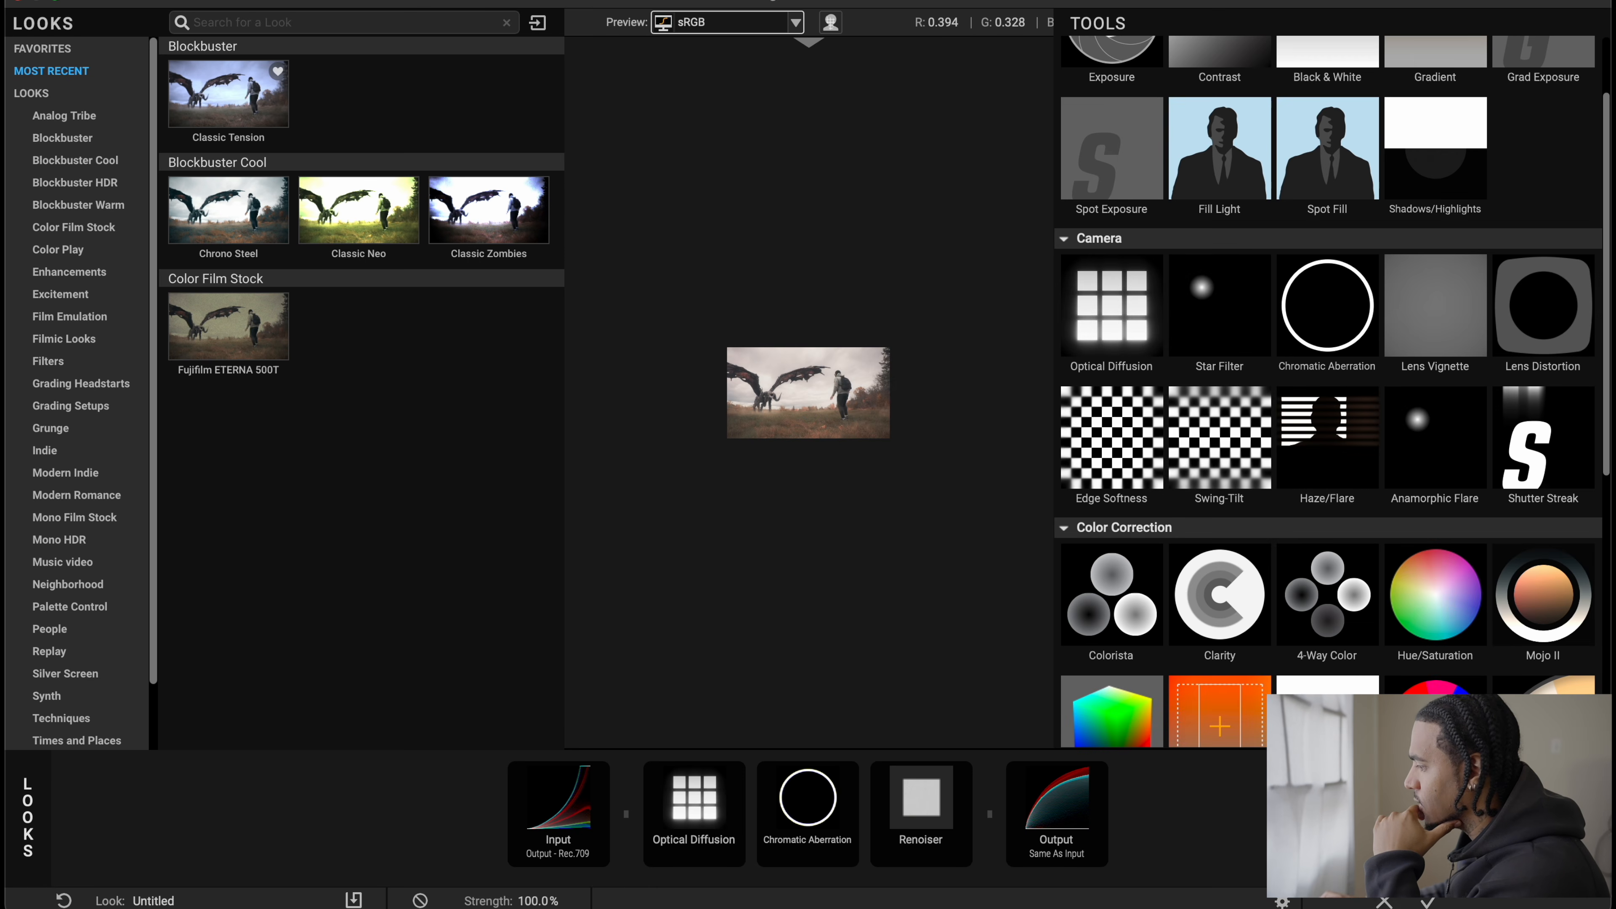
scroll(1333, 475, "up", 2)
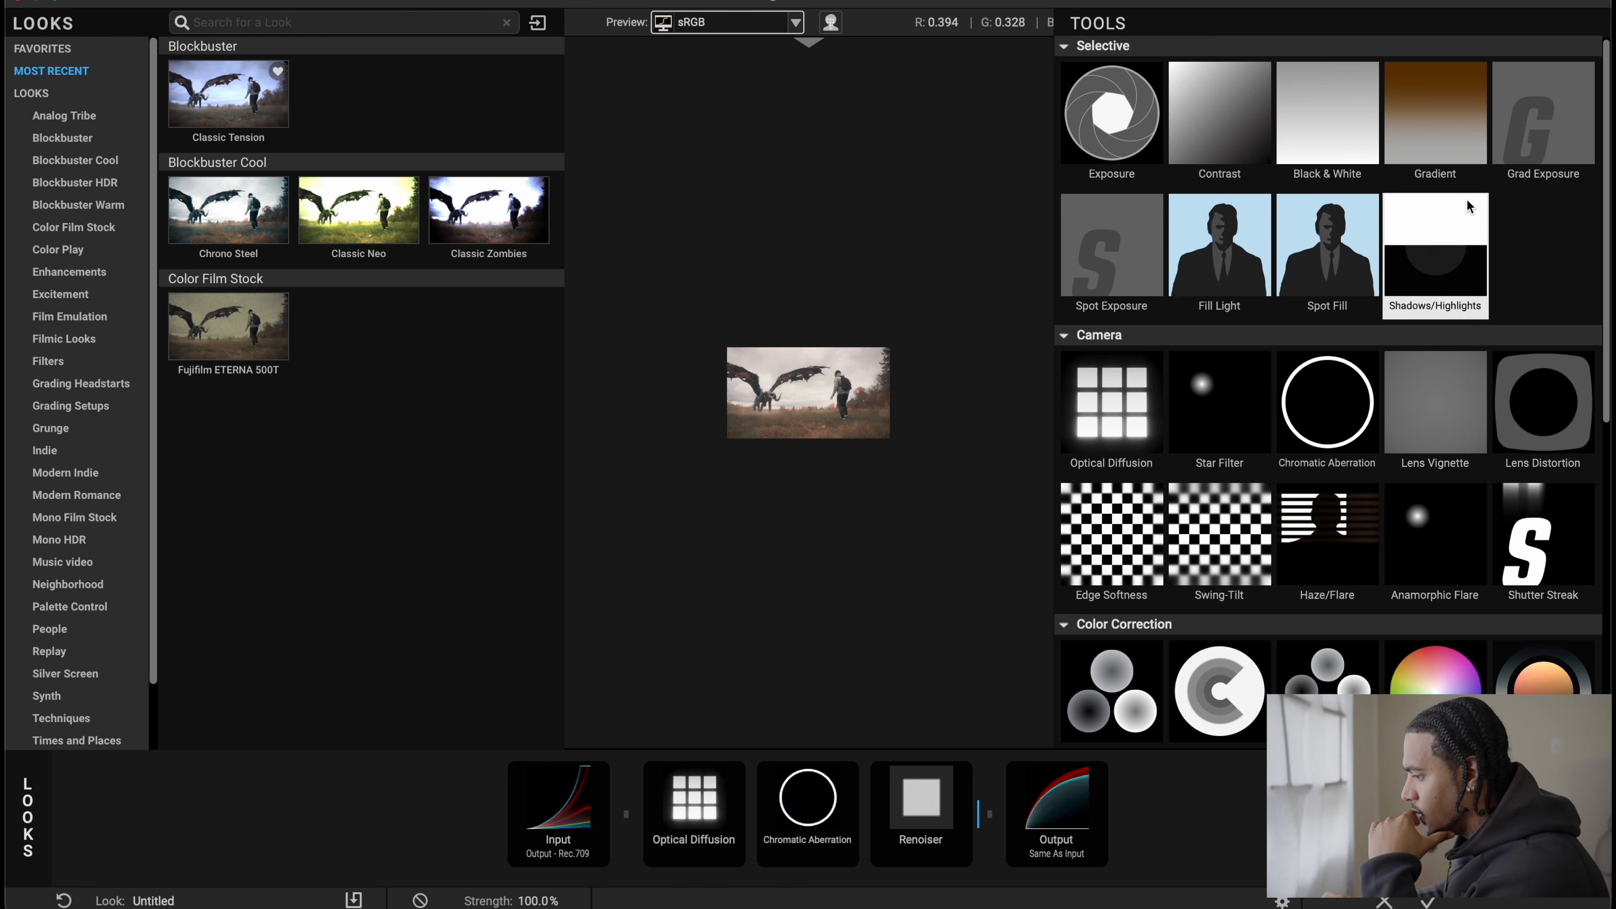
double_click(1453, 101)
scroll(867, 486, "down", 3)
scroll(867, 486, "up", 6)
scroll(867, 485, "up", 1)
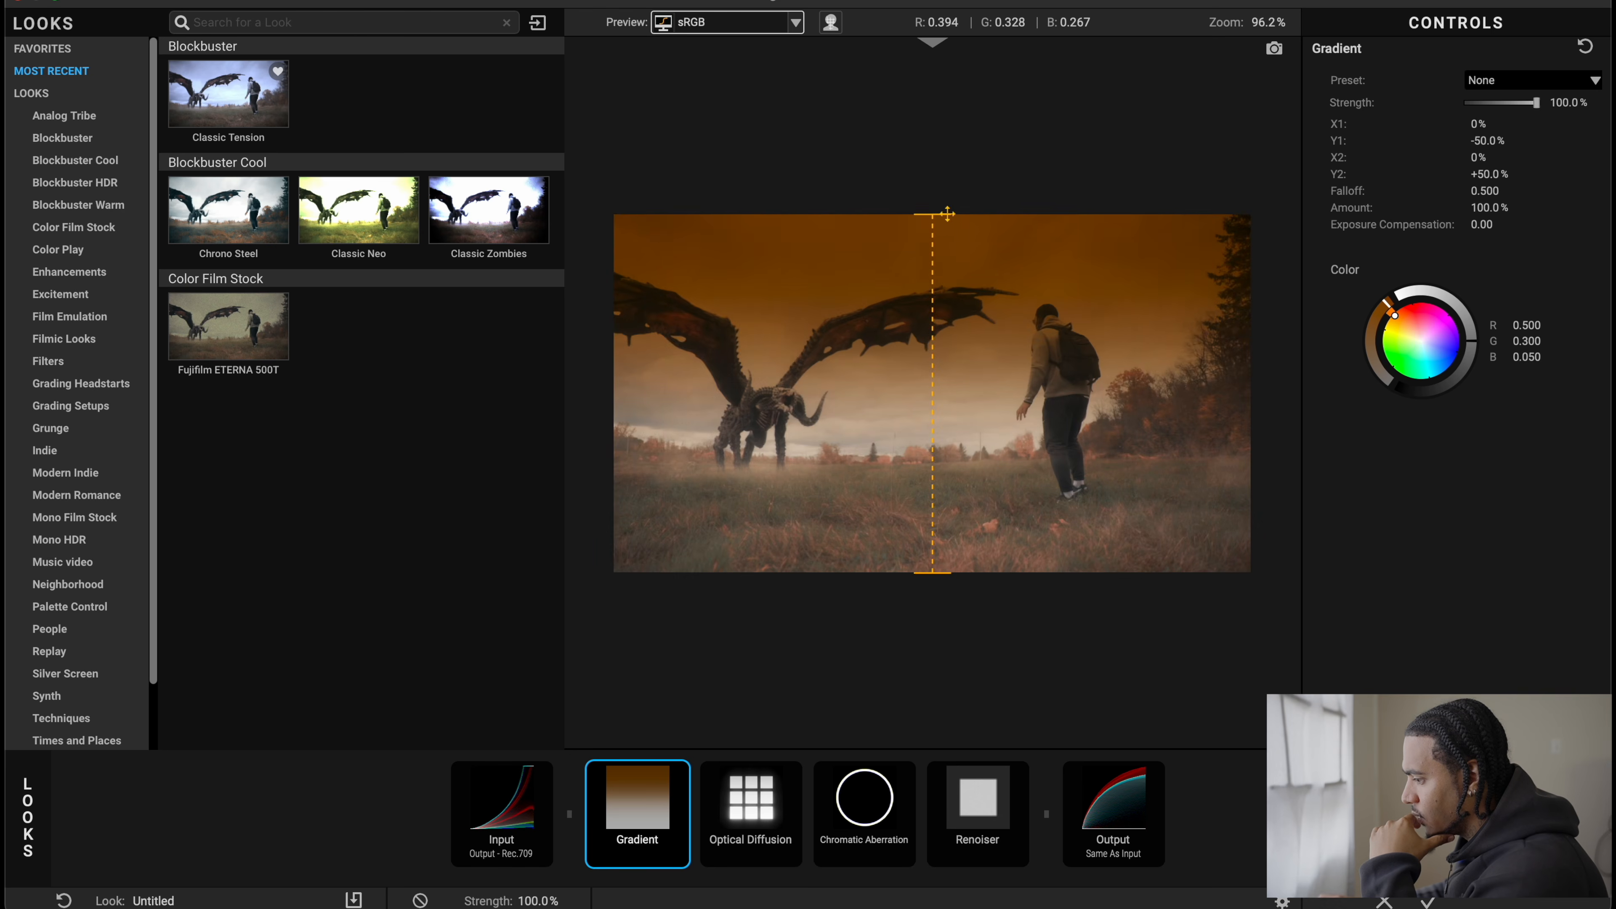
left_click_drag(932, 214, 942, 96)
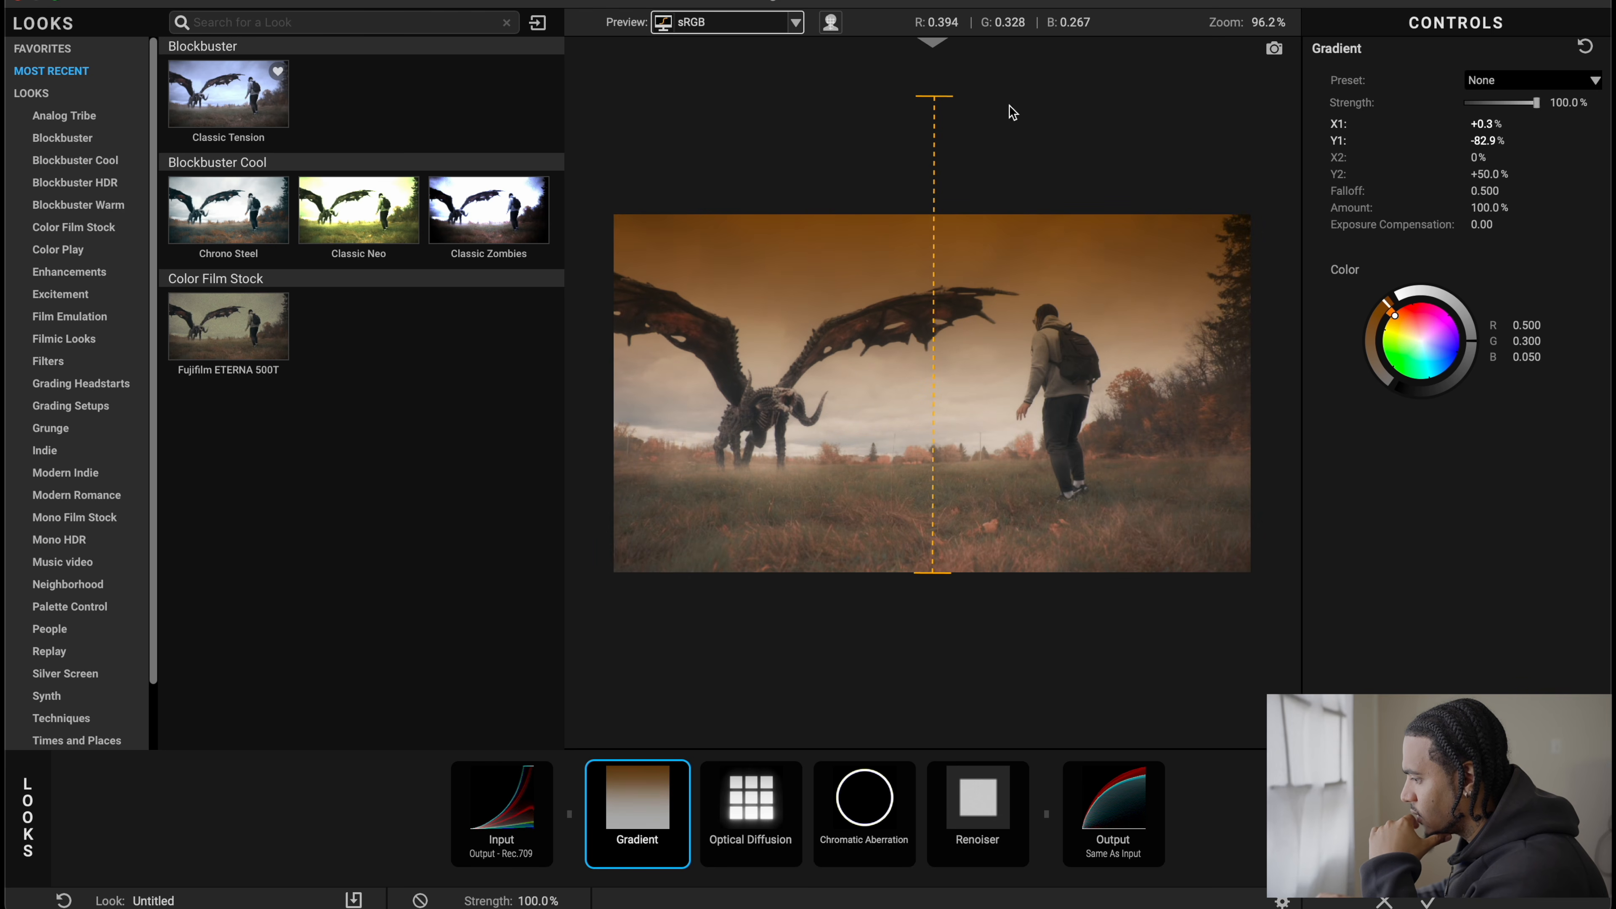
left_click_drag(1534, 101, 1478, 106)
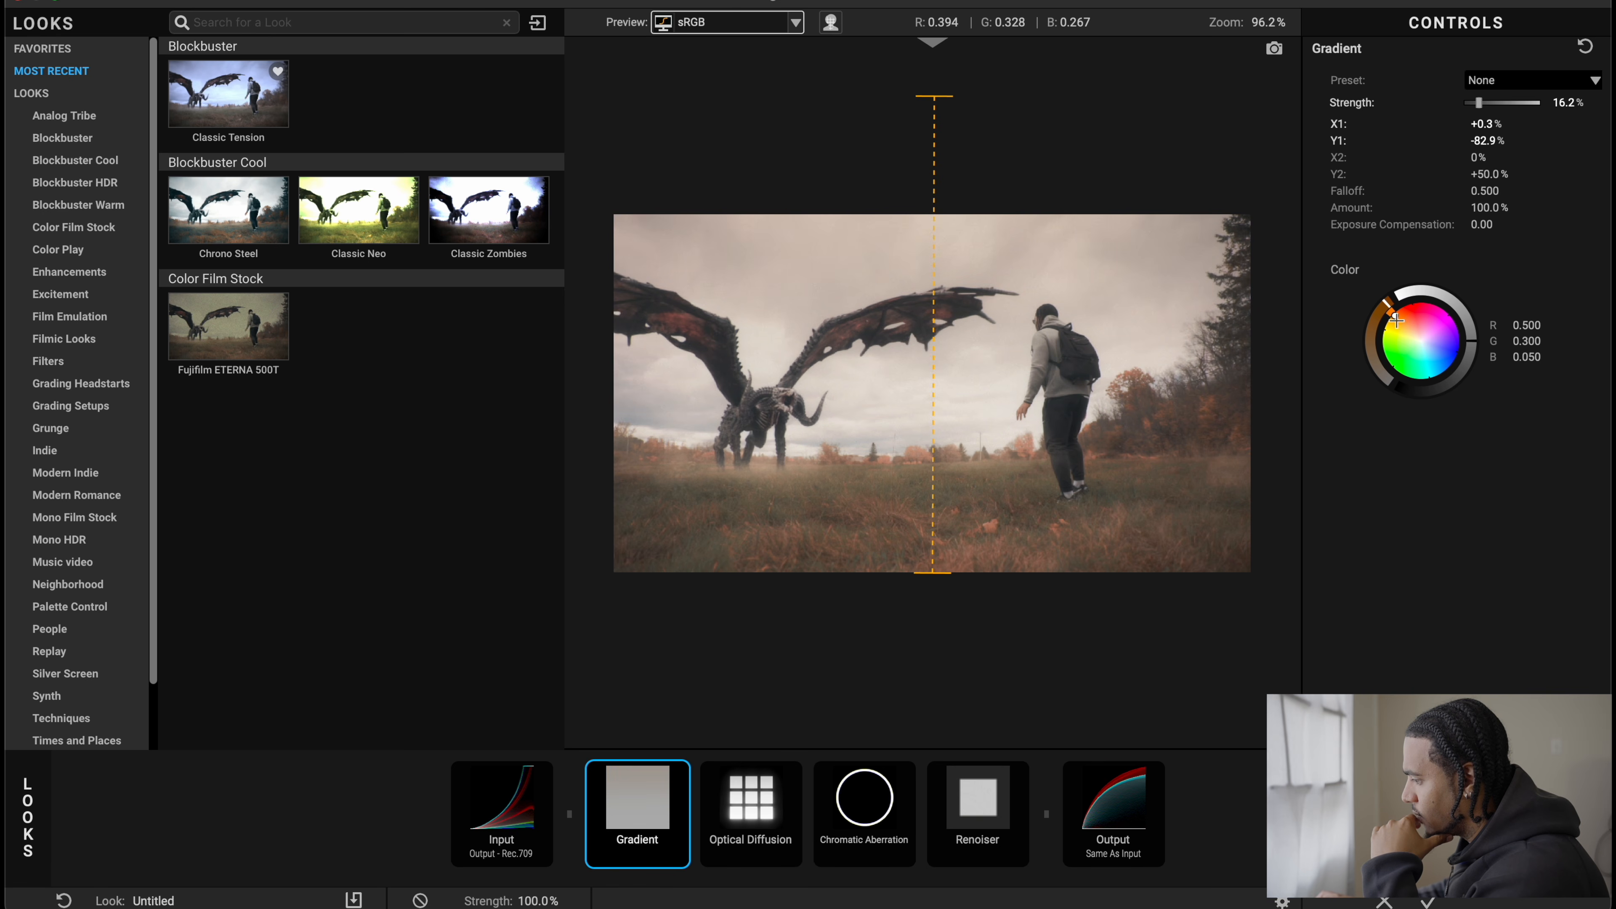
Step: Change the Gradient tool's color to a near-neutral tone of R 0.500, G 0.483, B 0.474
left_click_drag(1396, 320, 1402, 315)
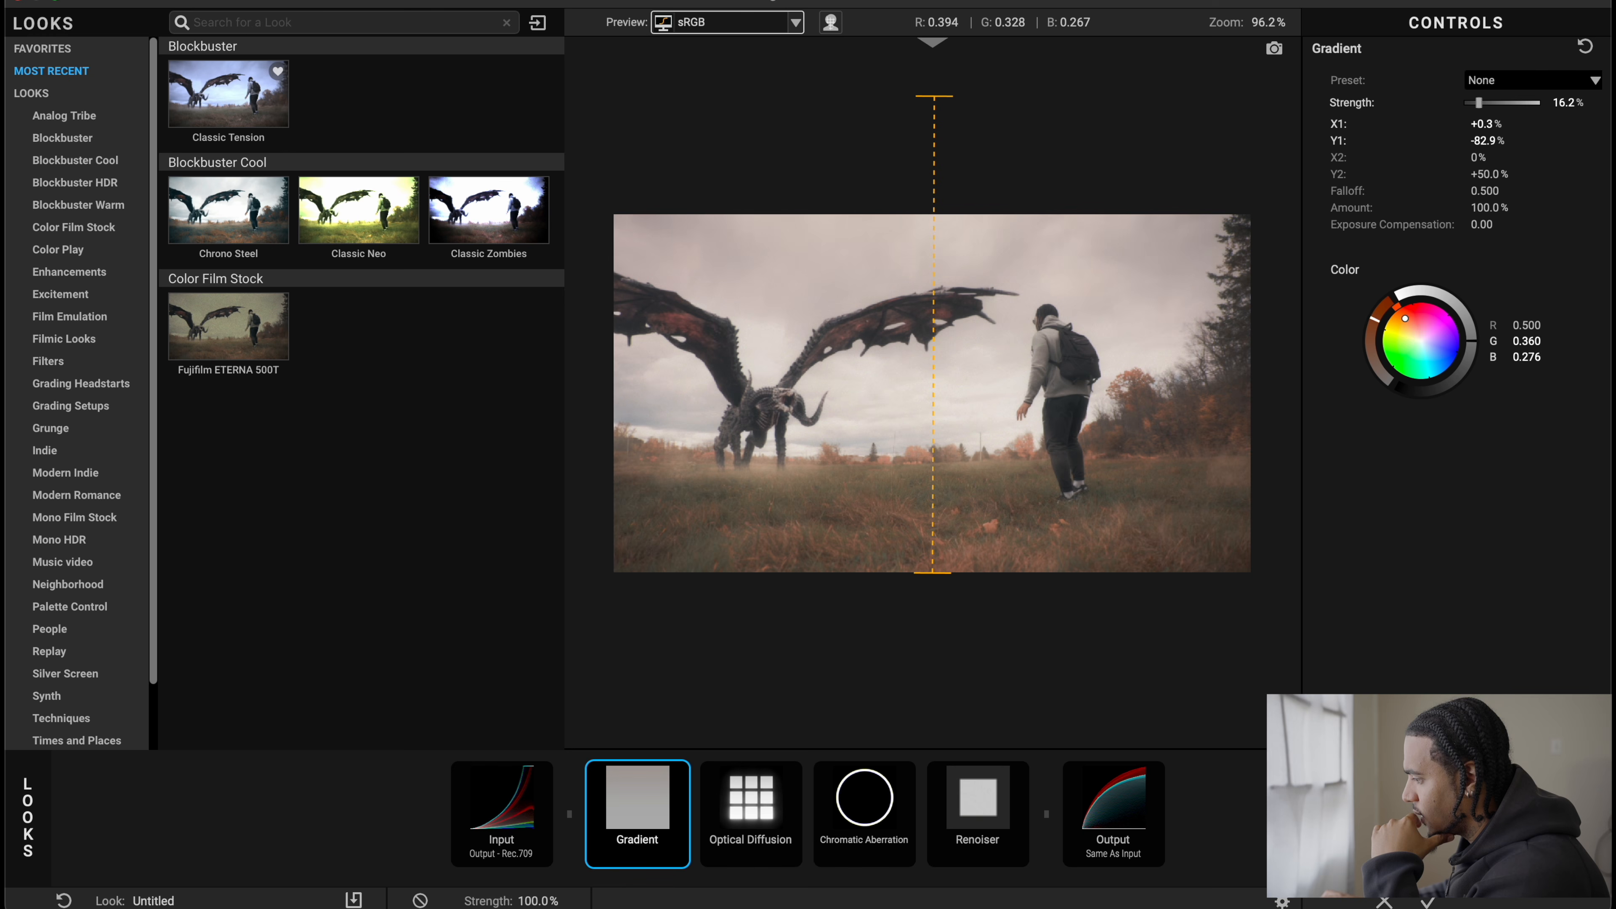
left_click_drag(1377, 368, 1378, 312)
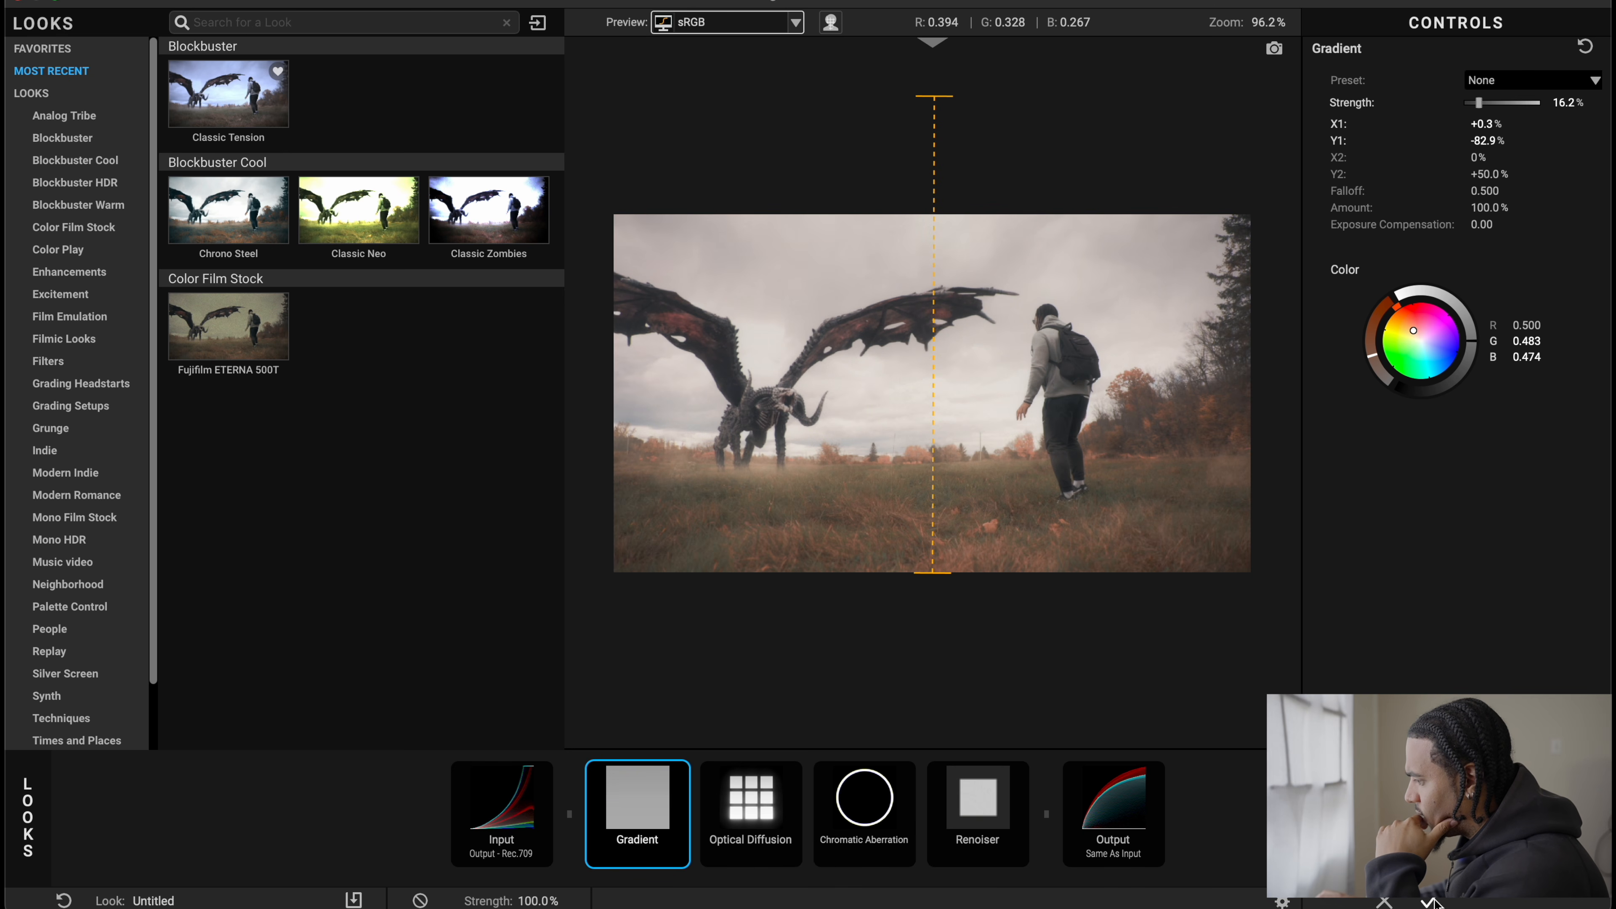
Step: Add a Lens Vignette to the look, reduce its strength, and apply the look to the Looks layer
left_click(1587, 817)
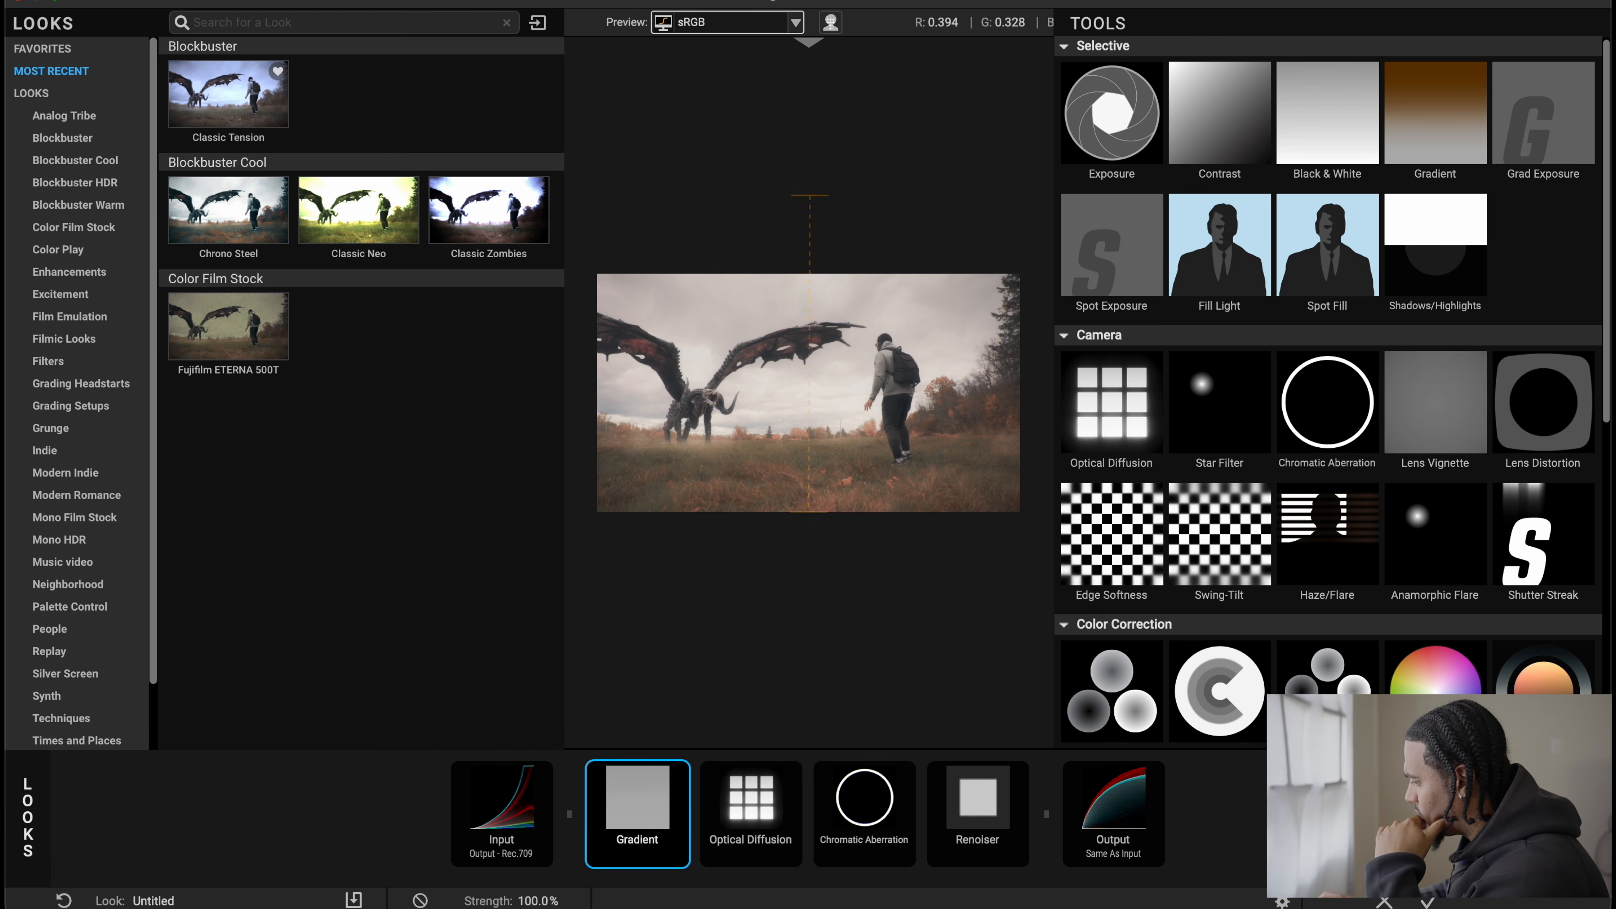
left_click(1432, 419)
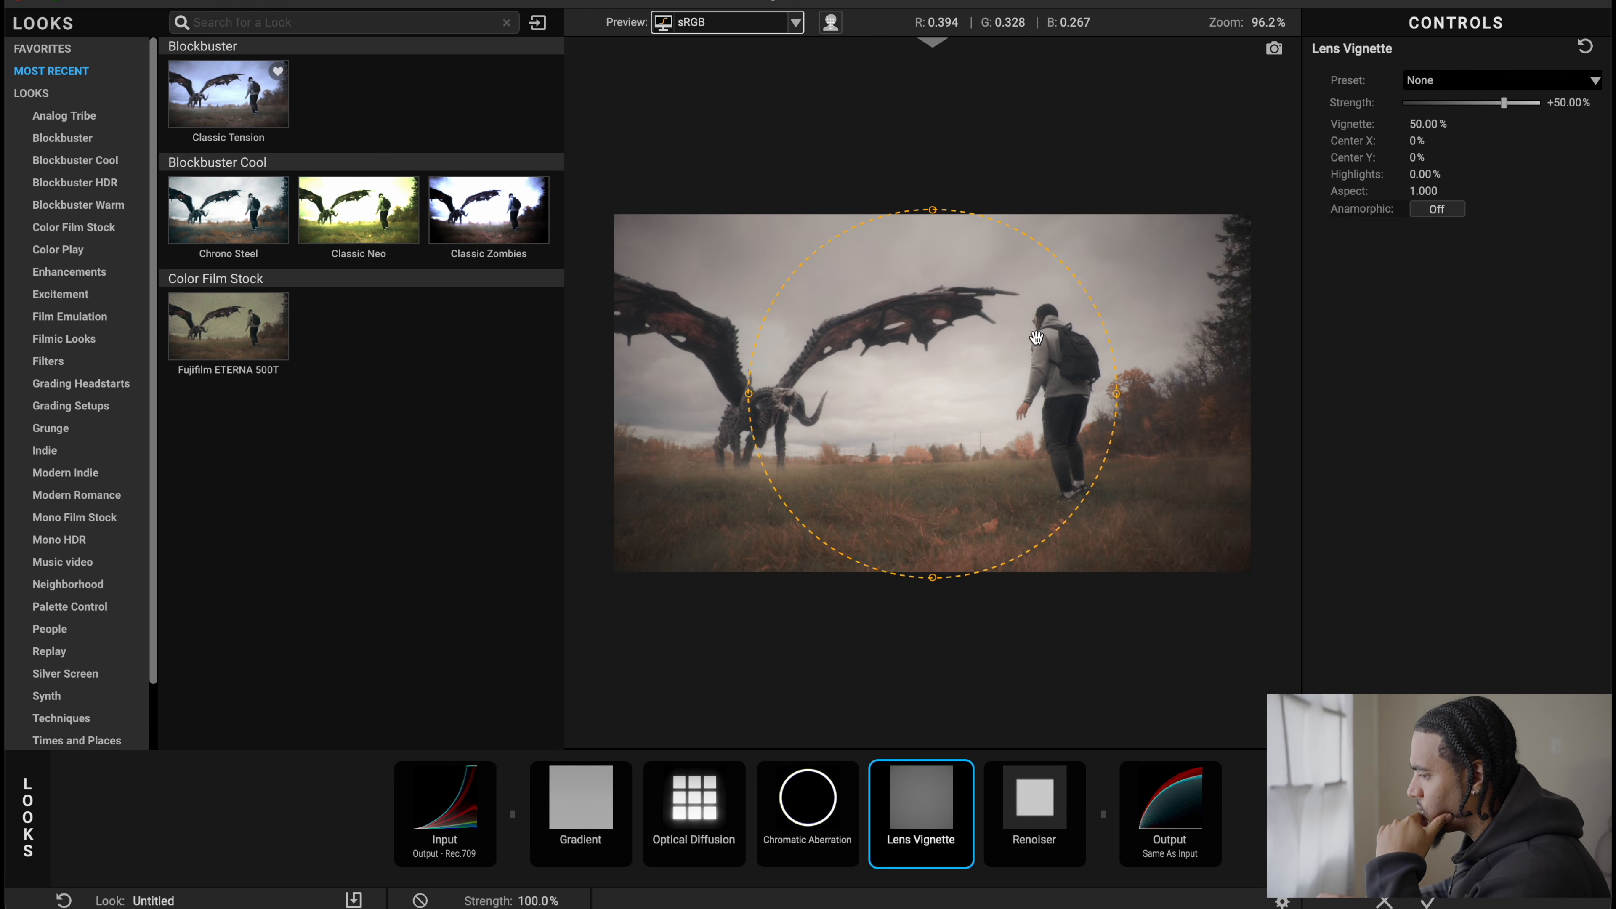
mouse_move(1501, 100)
left_mouse_down()
mouse_move(1380, 128)
mouse_move(1533, 118)
mouse_move(1447, 121)
mouse_move(1477, 119)
left_mouse_up()
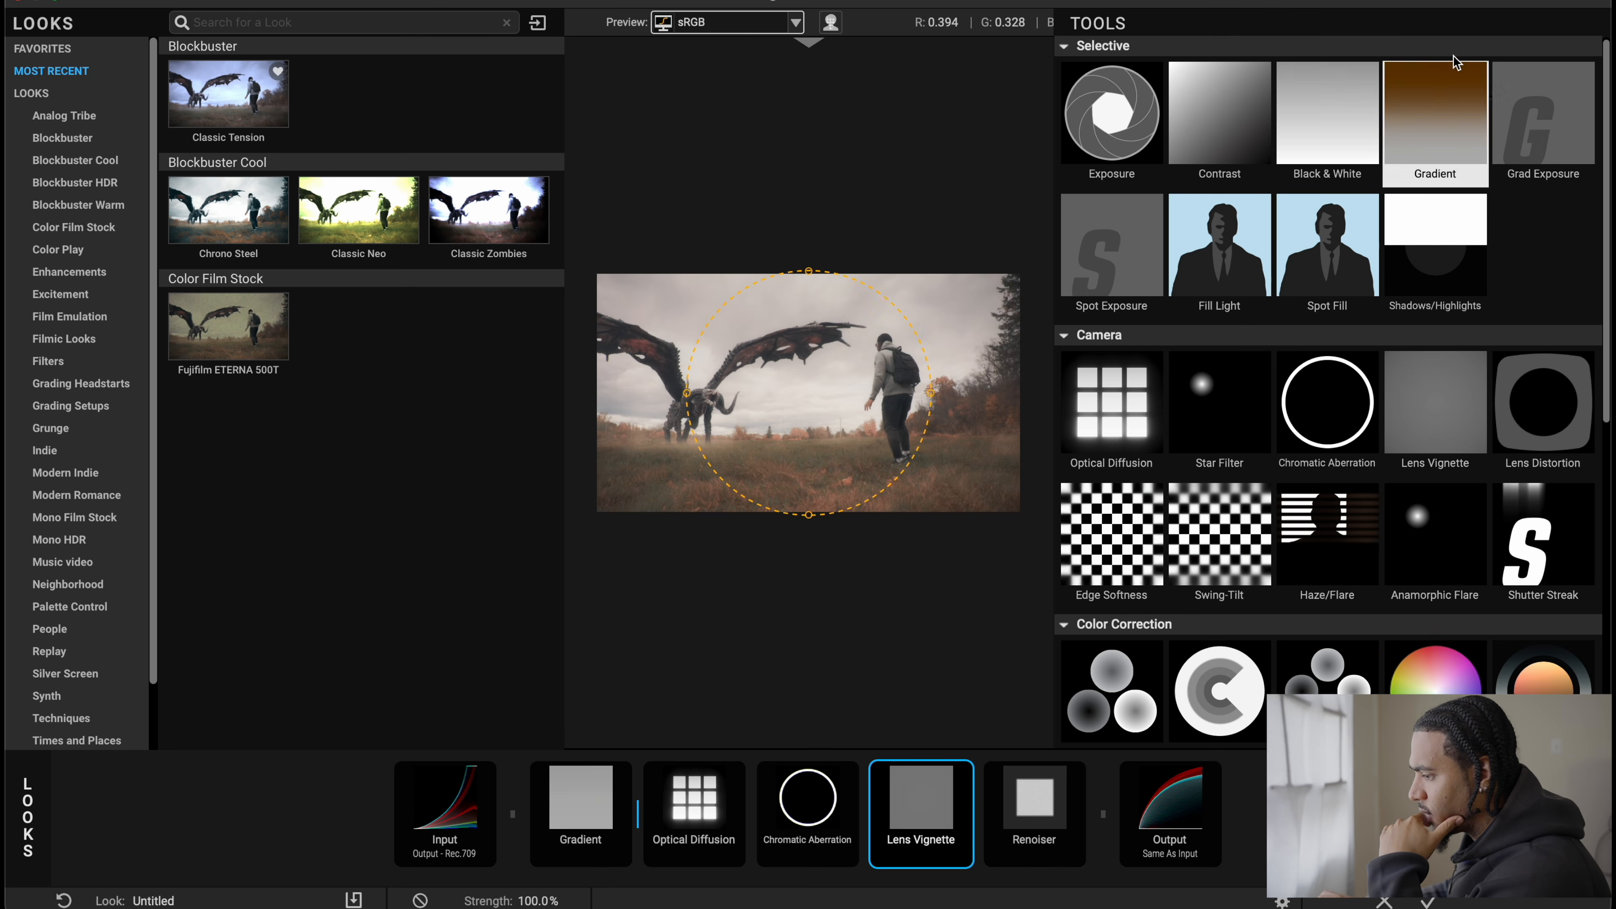
left_click(1431, 901)
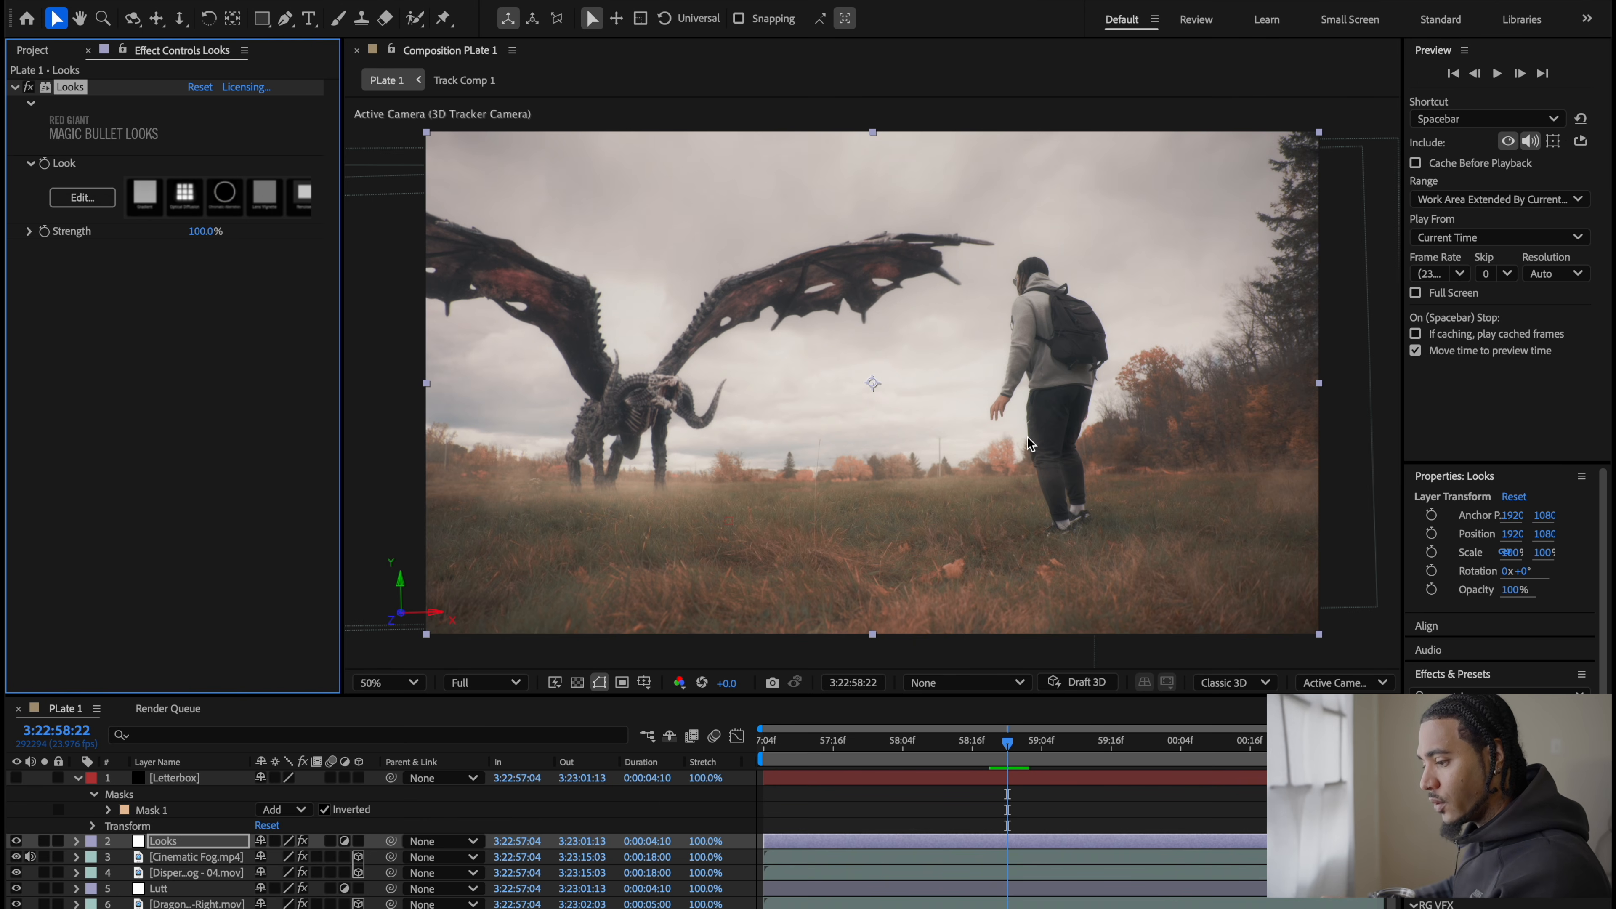
Step: Create a new adjustment layer directly above the Looks layer and name it Curves
left_click(343, 873)
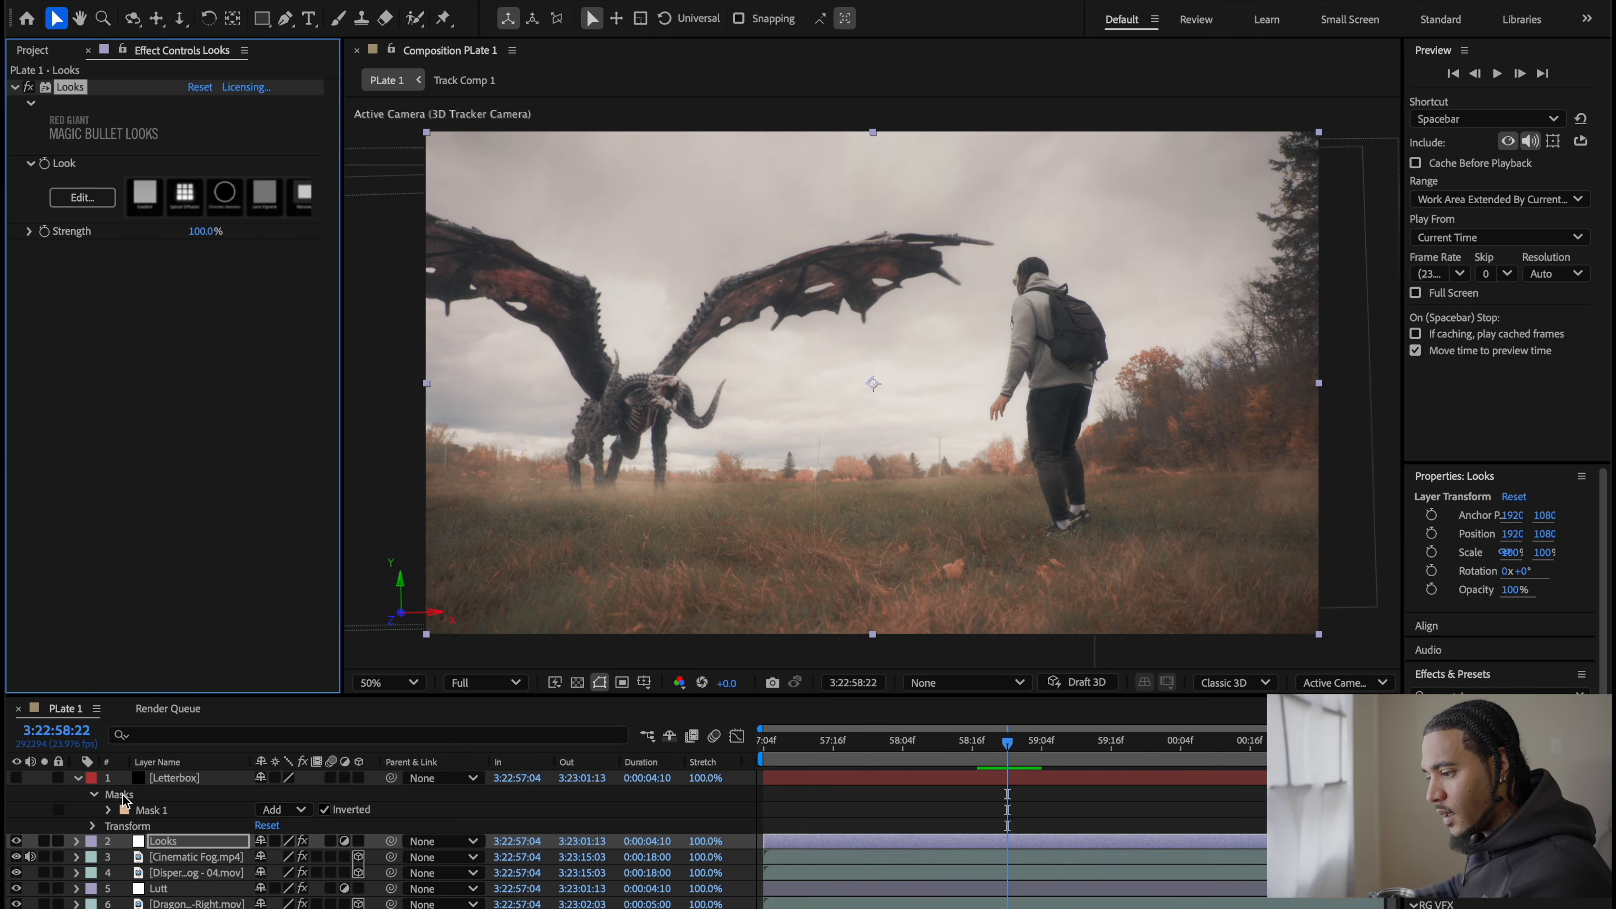
left_click(187, 841)
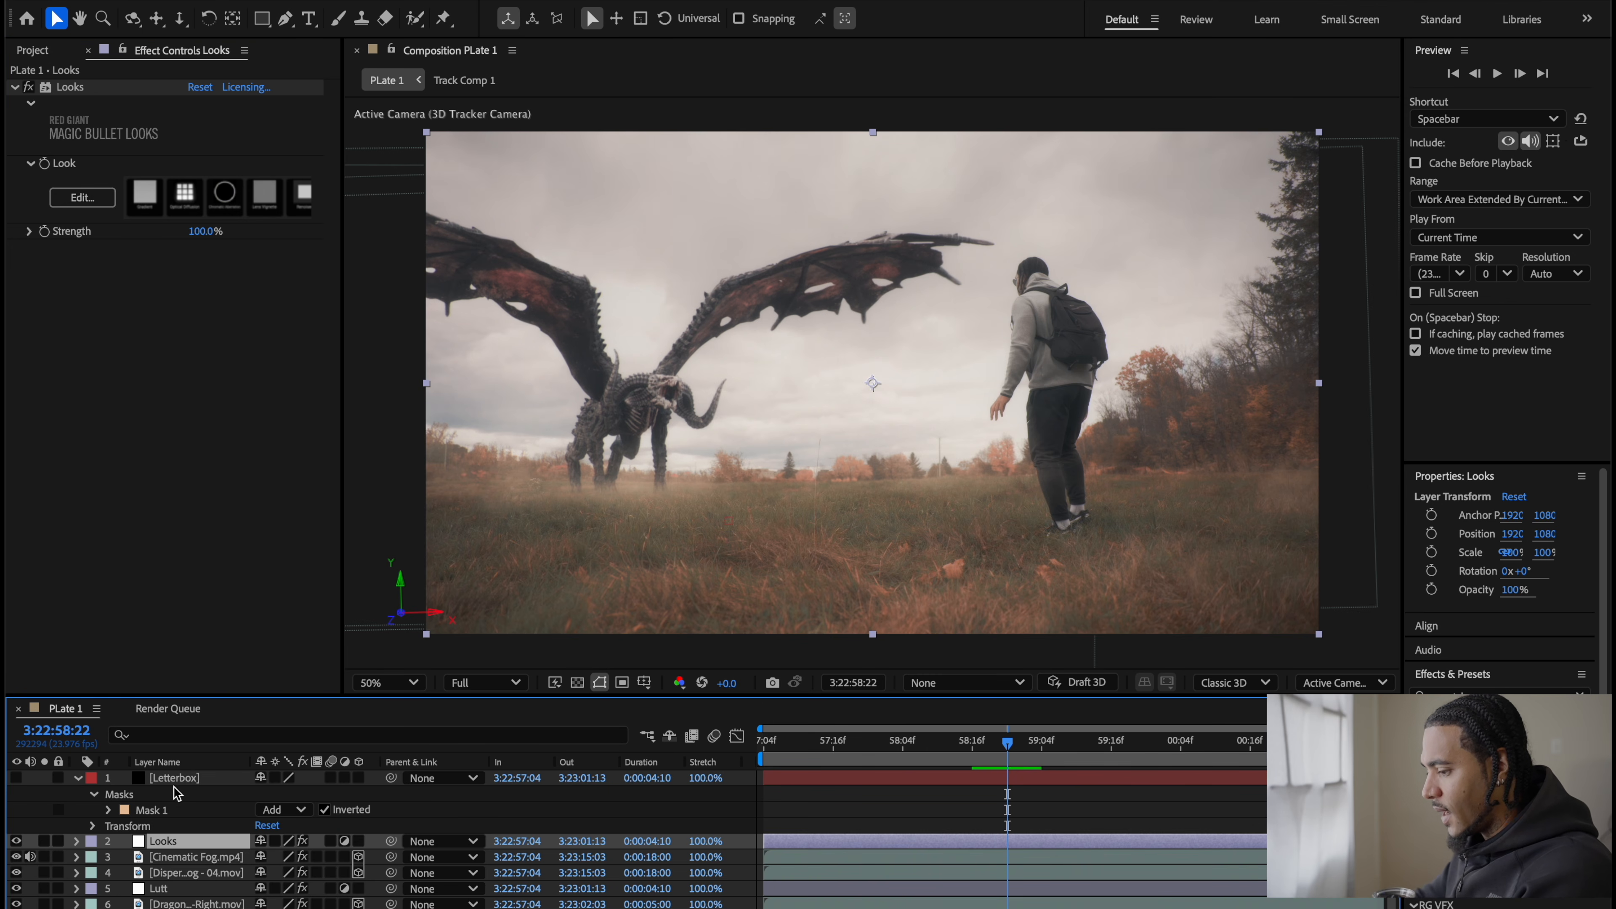
key("ctrl+alt+y")
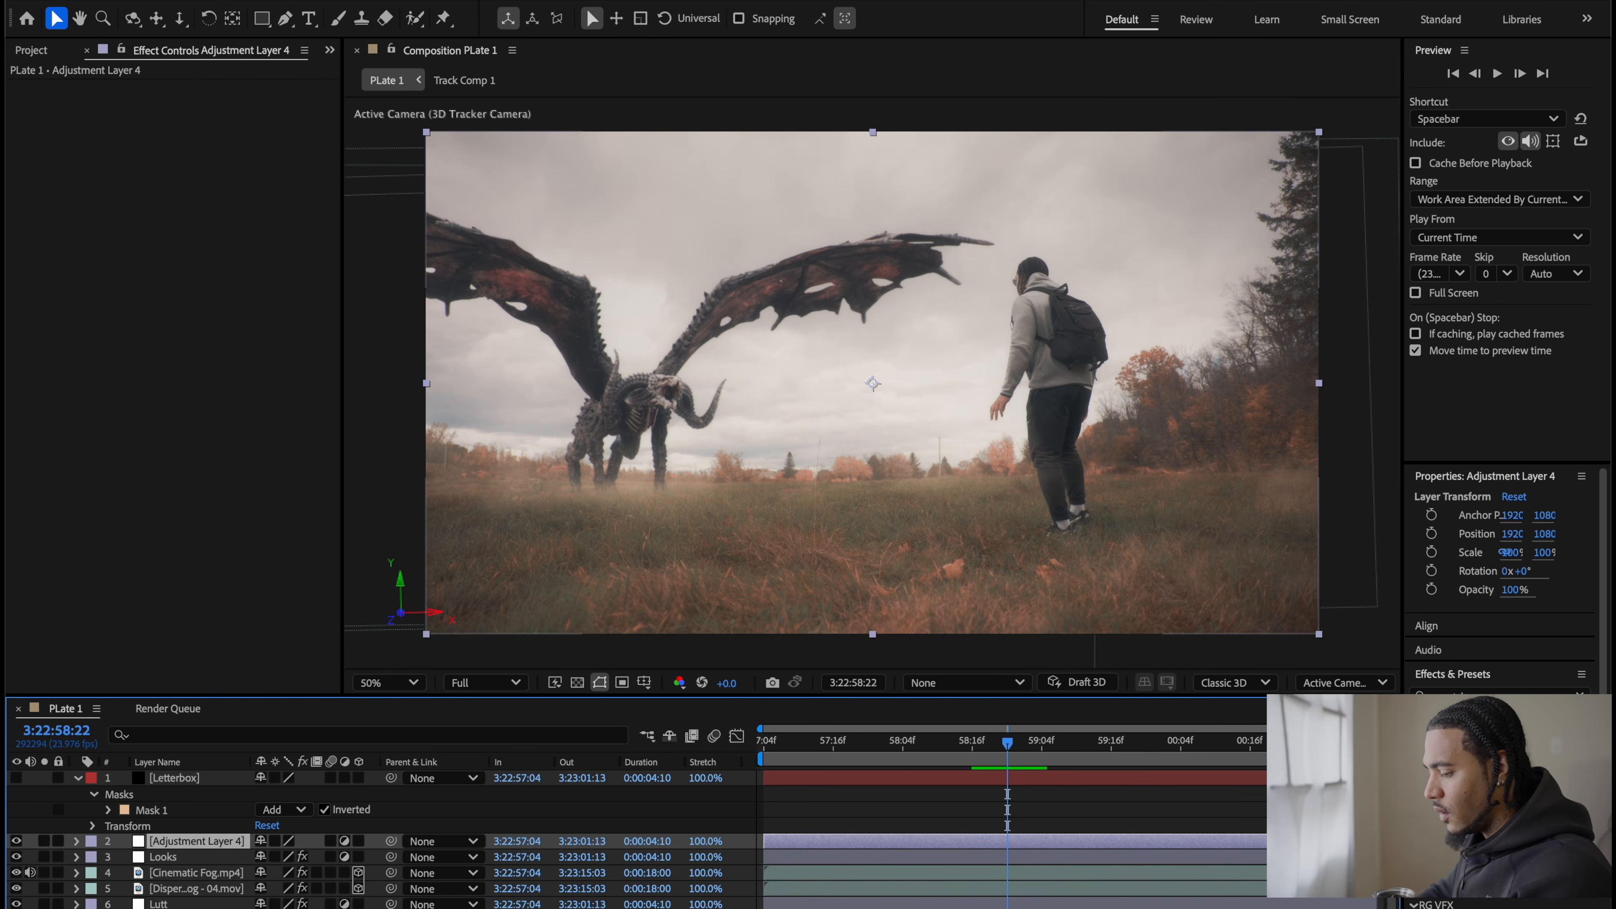
right_click(193, 841)
key("Escape")
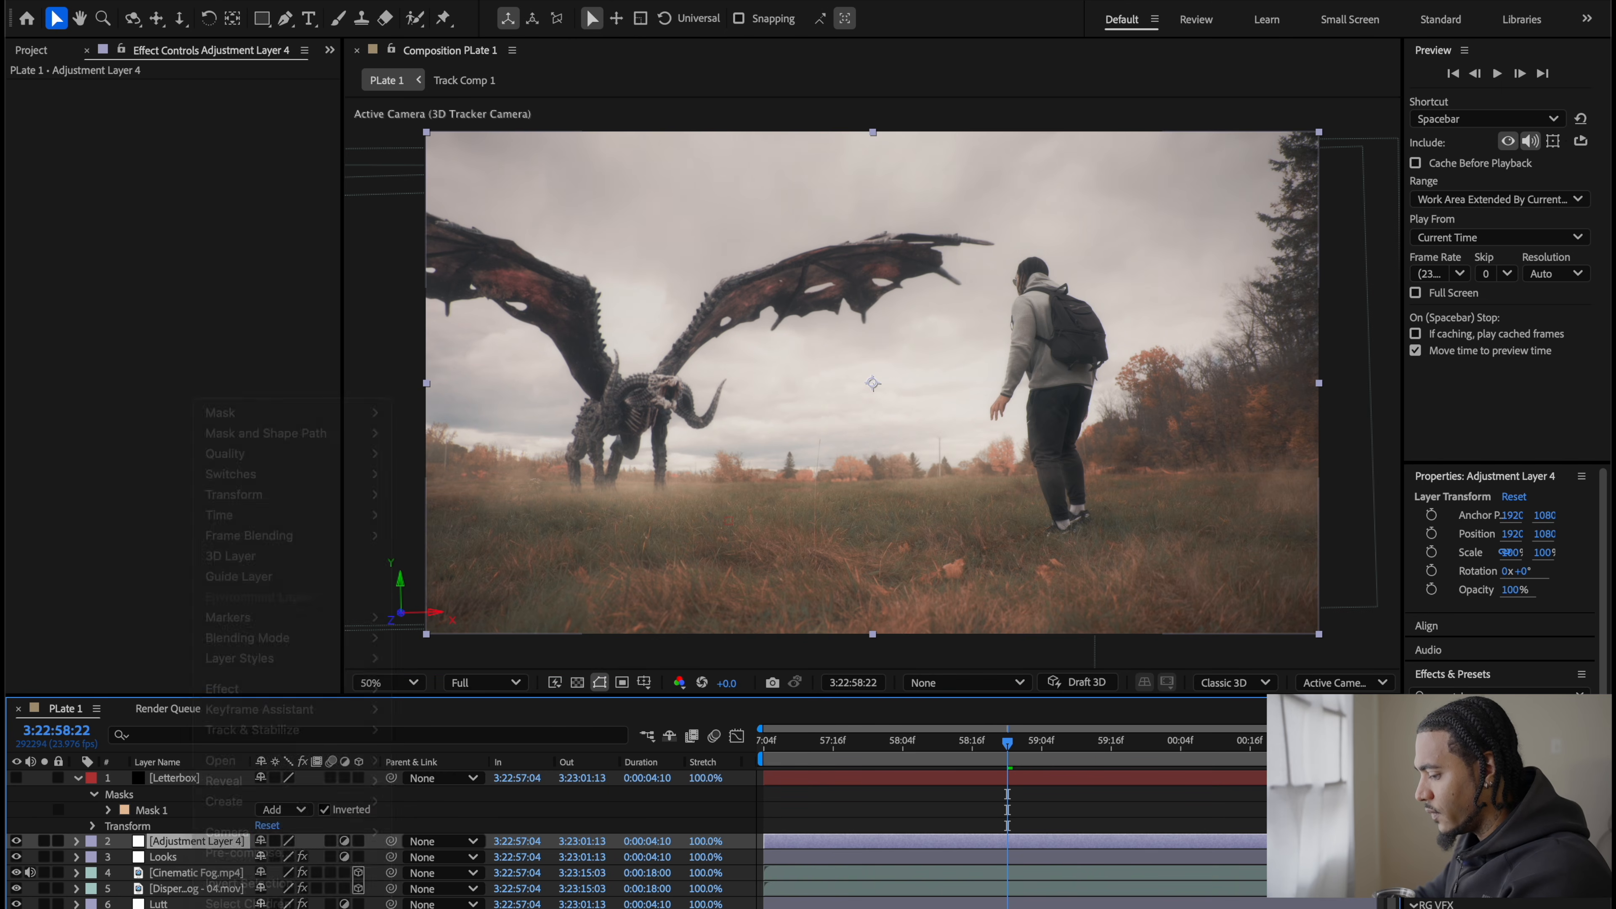
key("Return")
type("Curve")
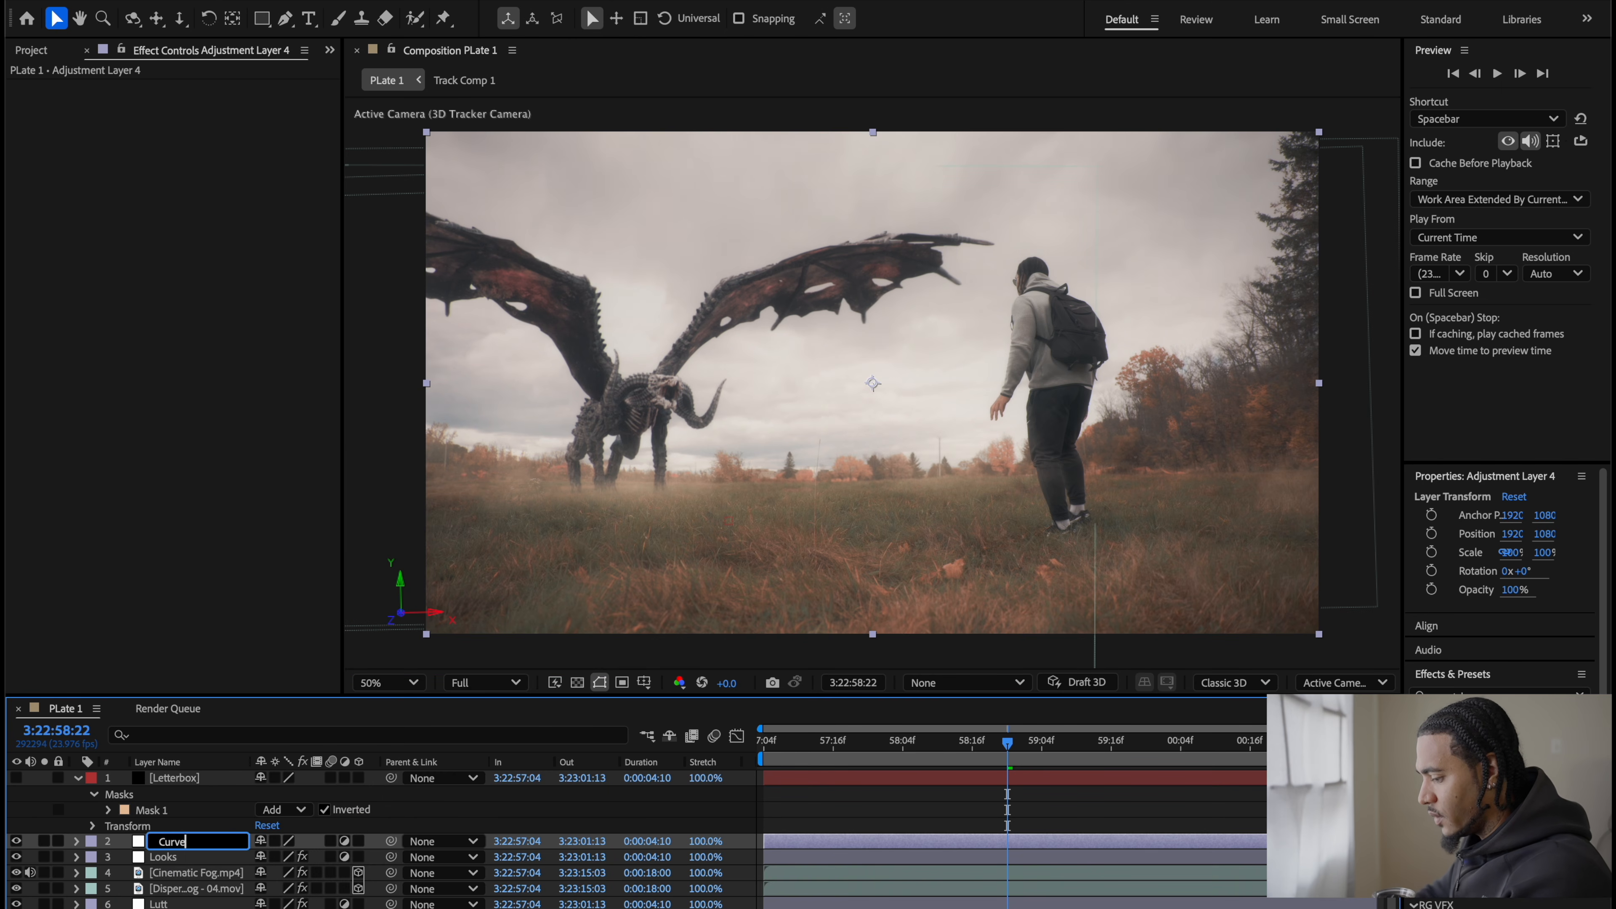
type("s")
key("Return")
Step: Apply the Curves effect to the Curves layer and raise the Blue channel's midtones slightly
key("ctrl+space")
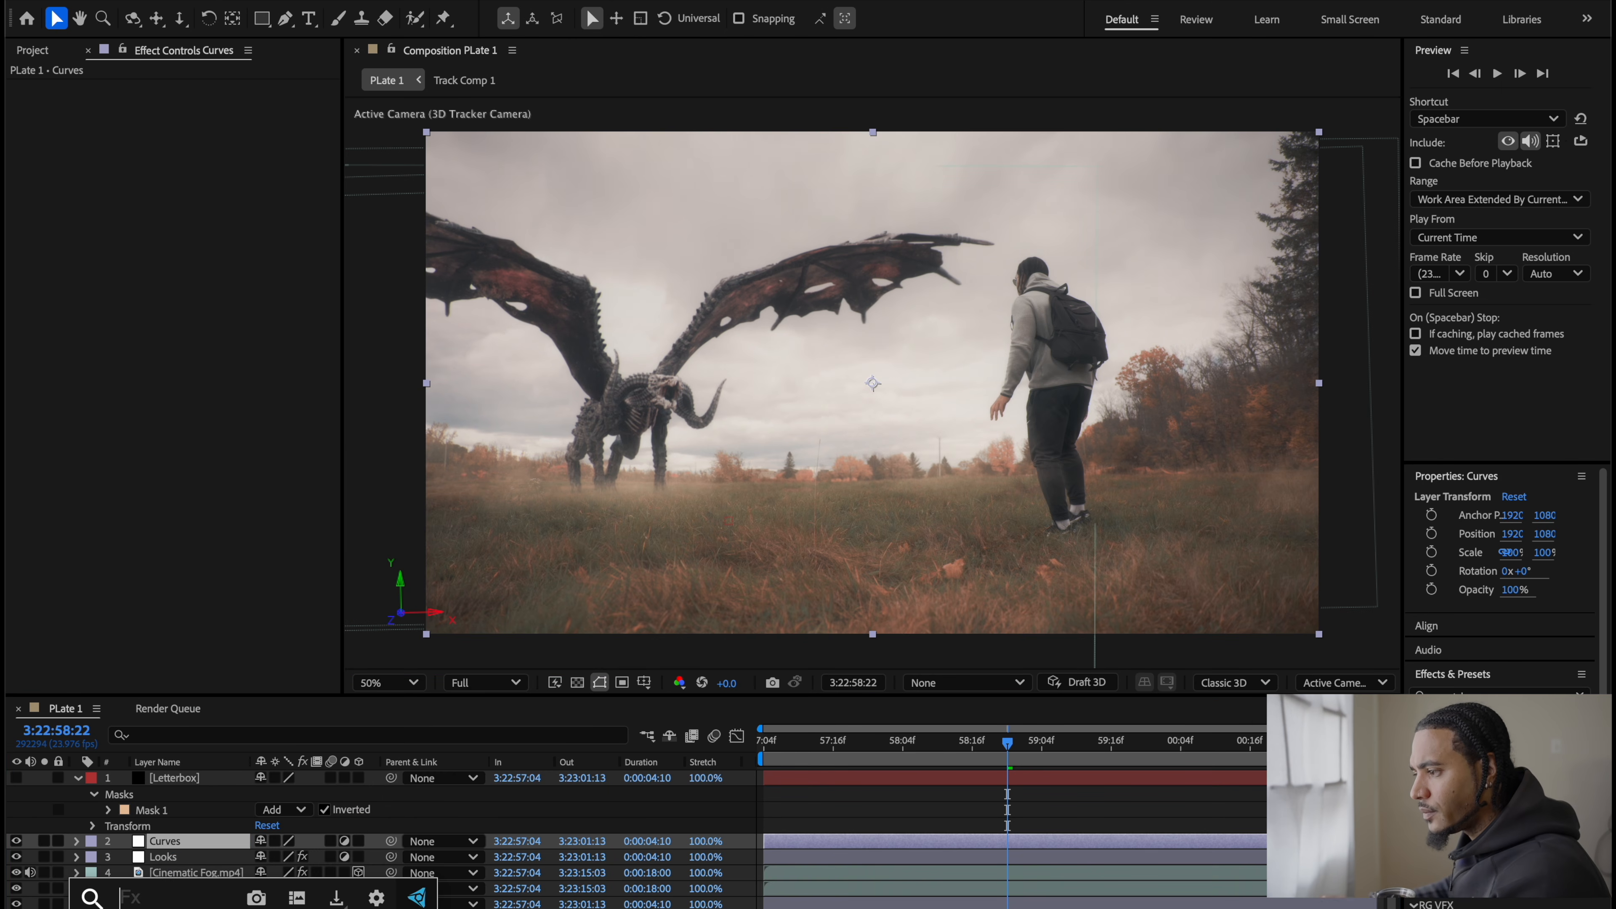
type("curves")
key("Return")
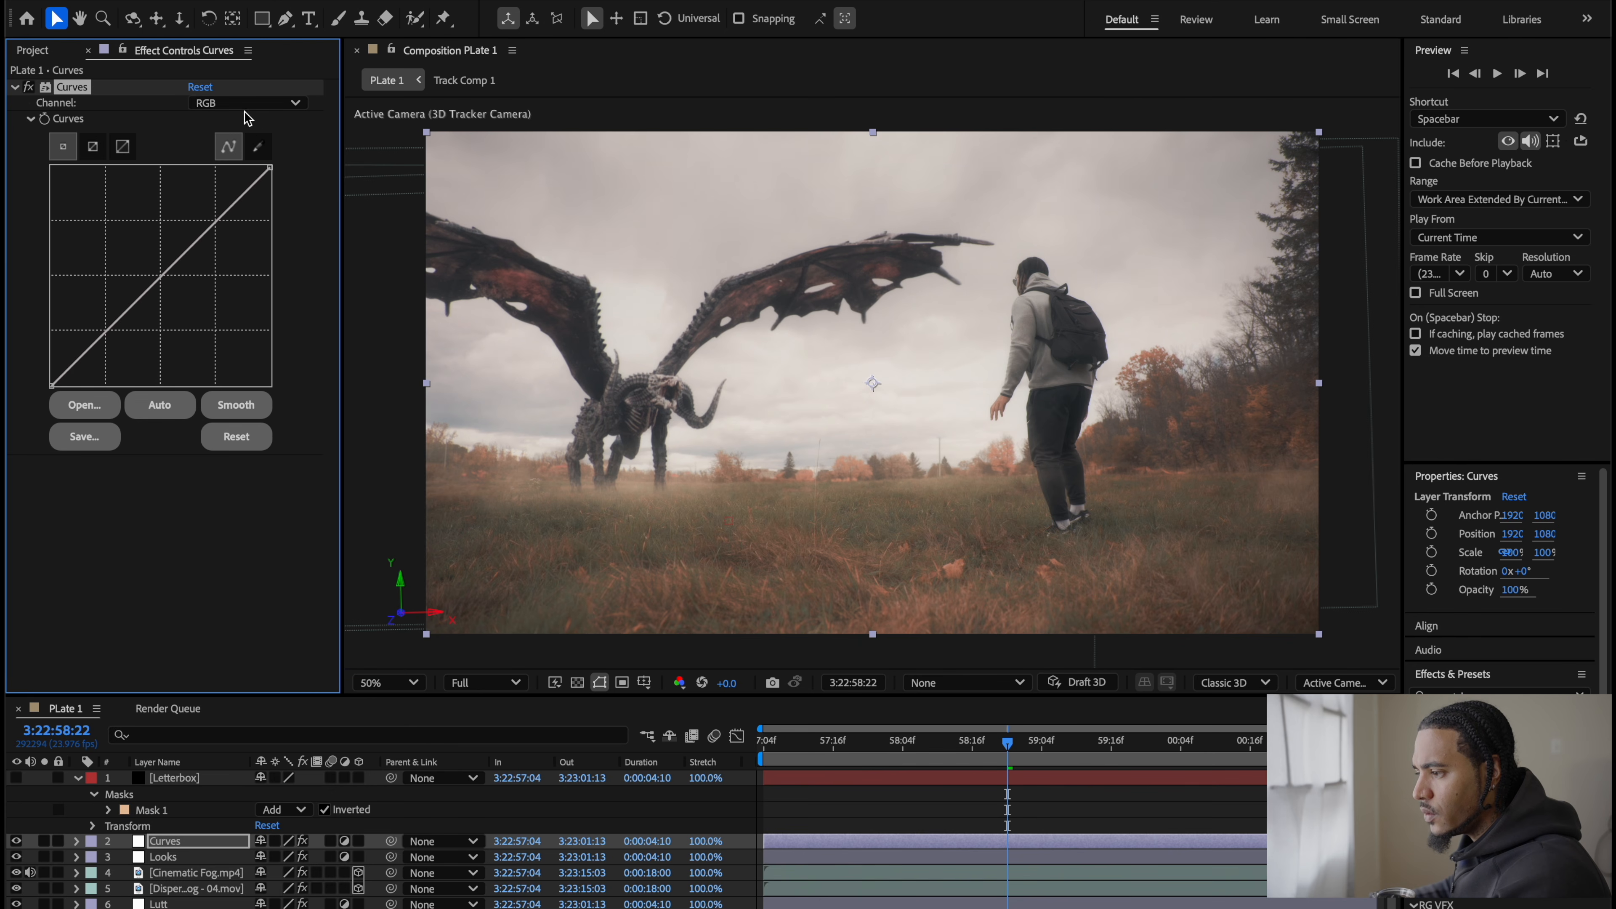
left_click(246, 103)
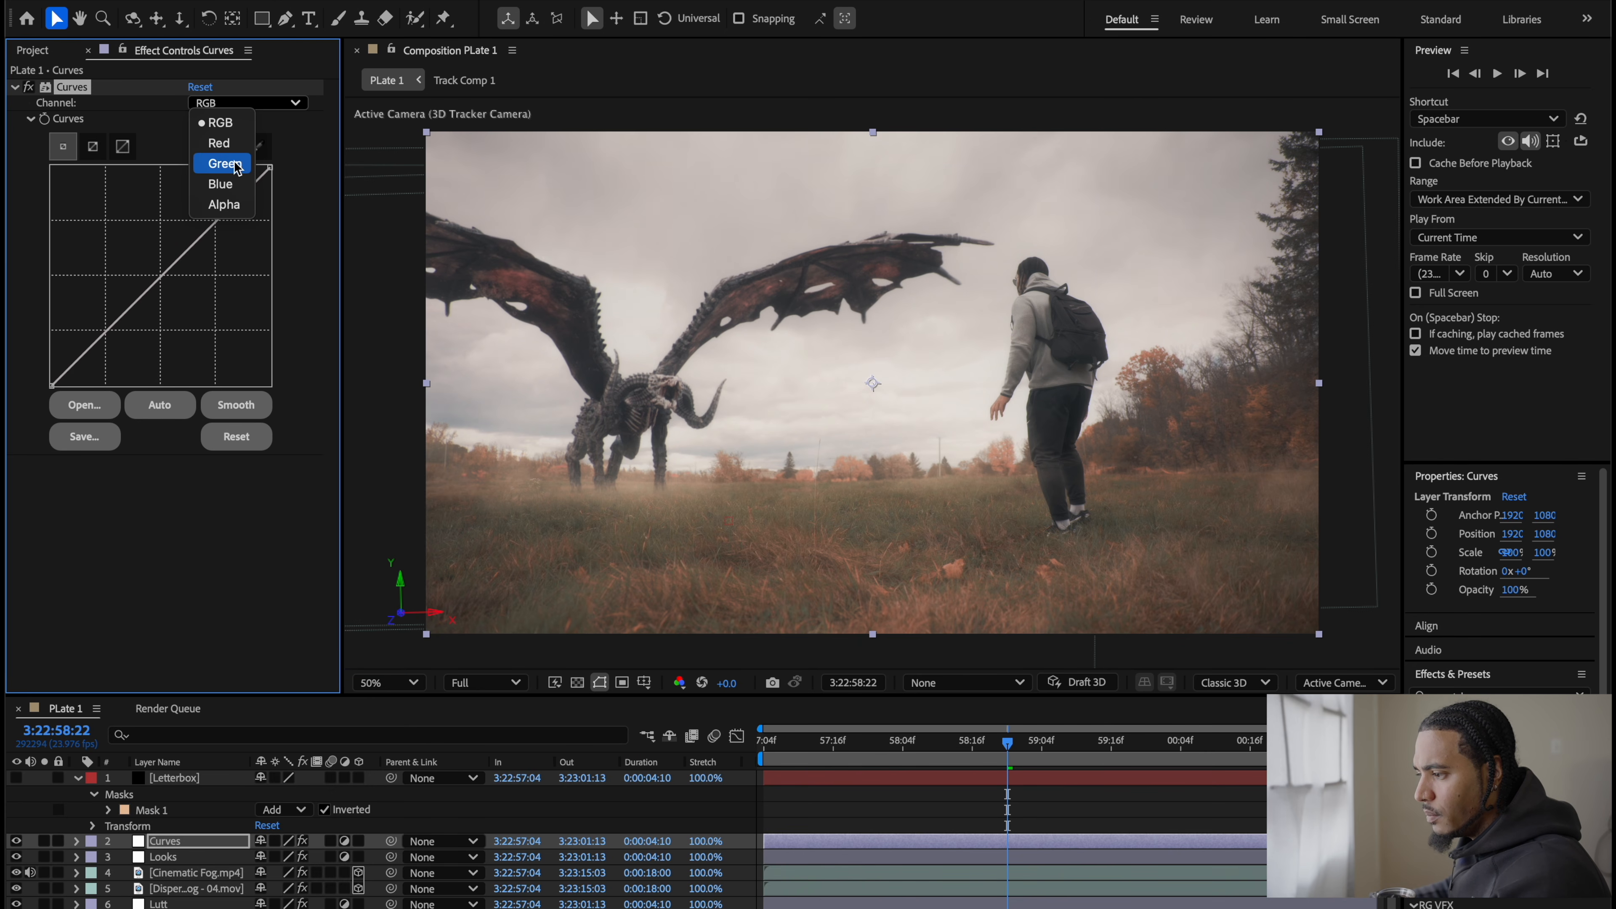
left_click(230, 184)
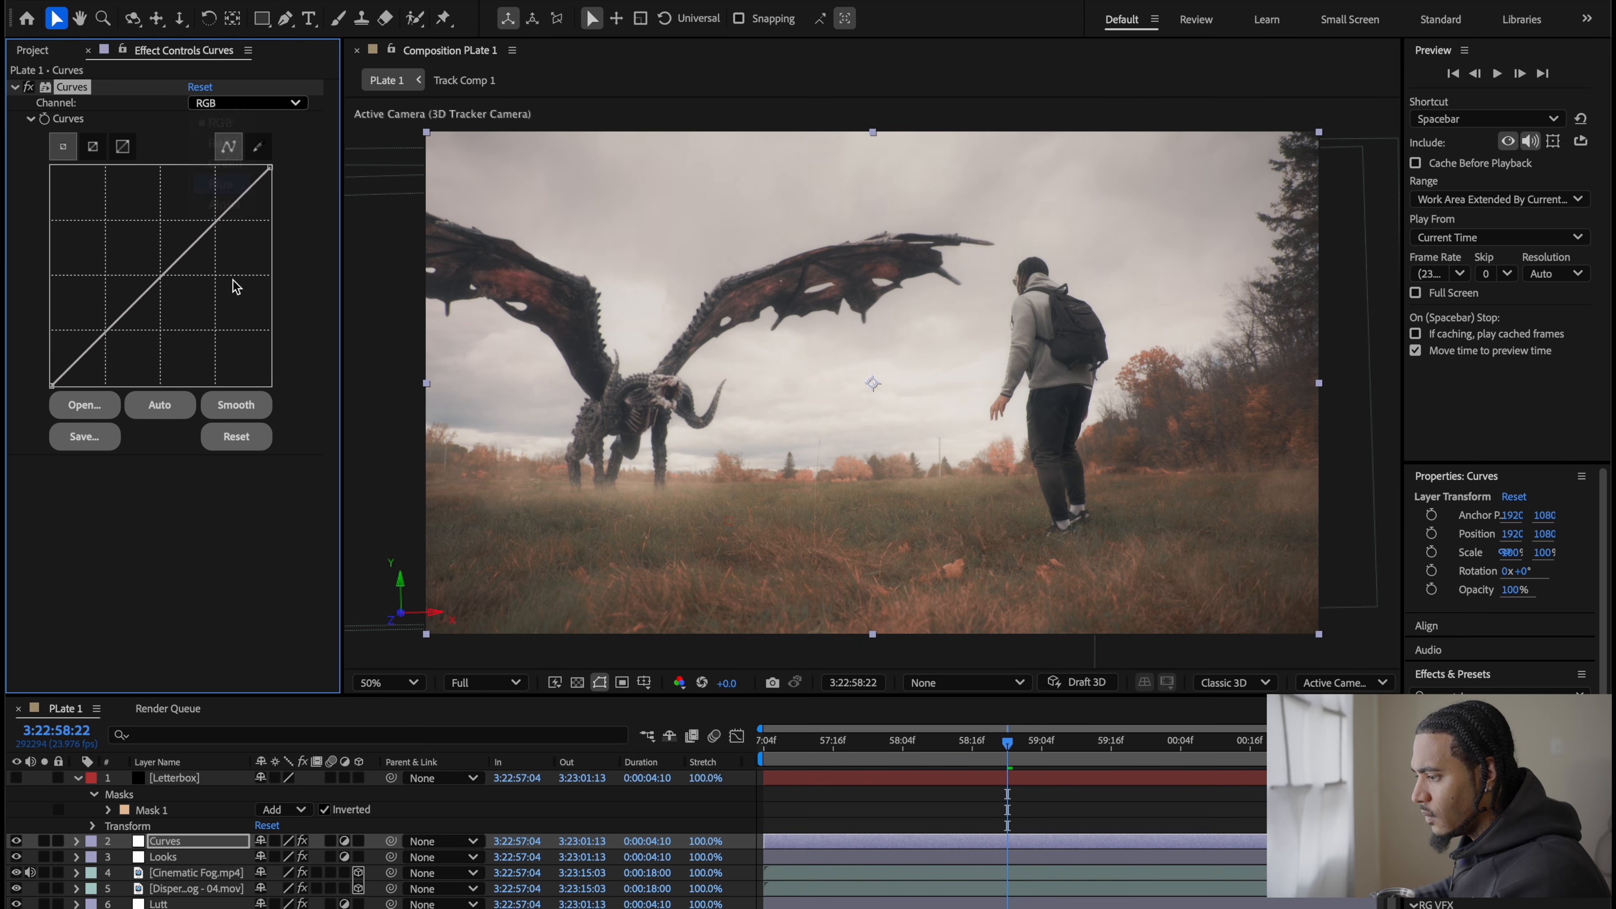
left_click_drag(167, 269, 163, 265)
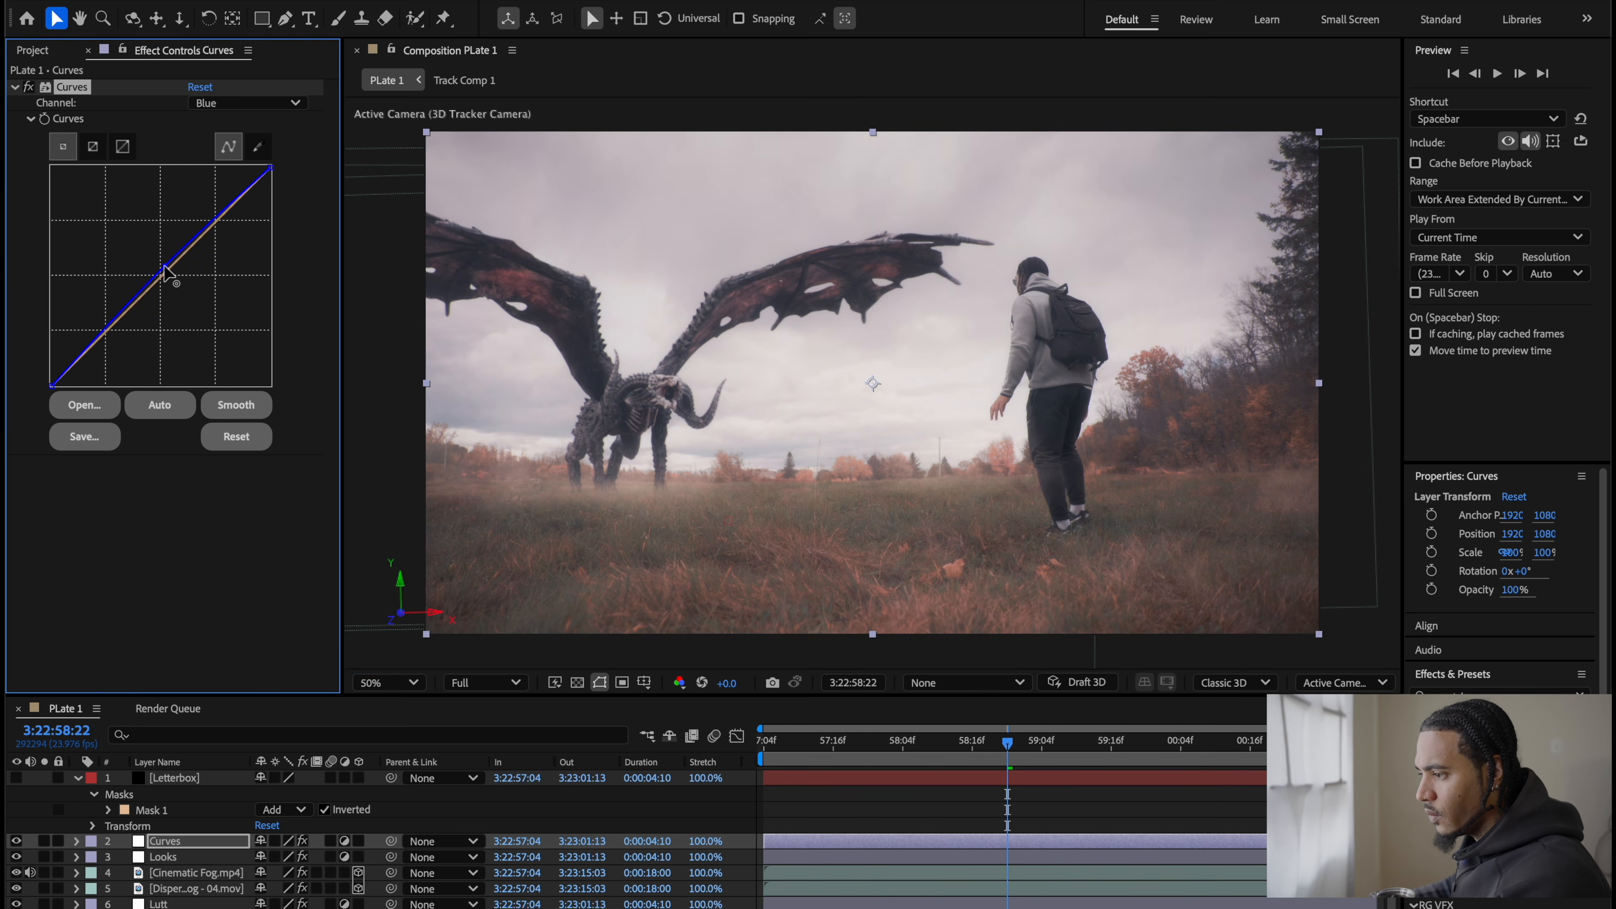
Step: Lower the Red channel's midtones slightly and raise the Green channel's midtones a touch in the Curves effect
left_click(229, 103)
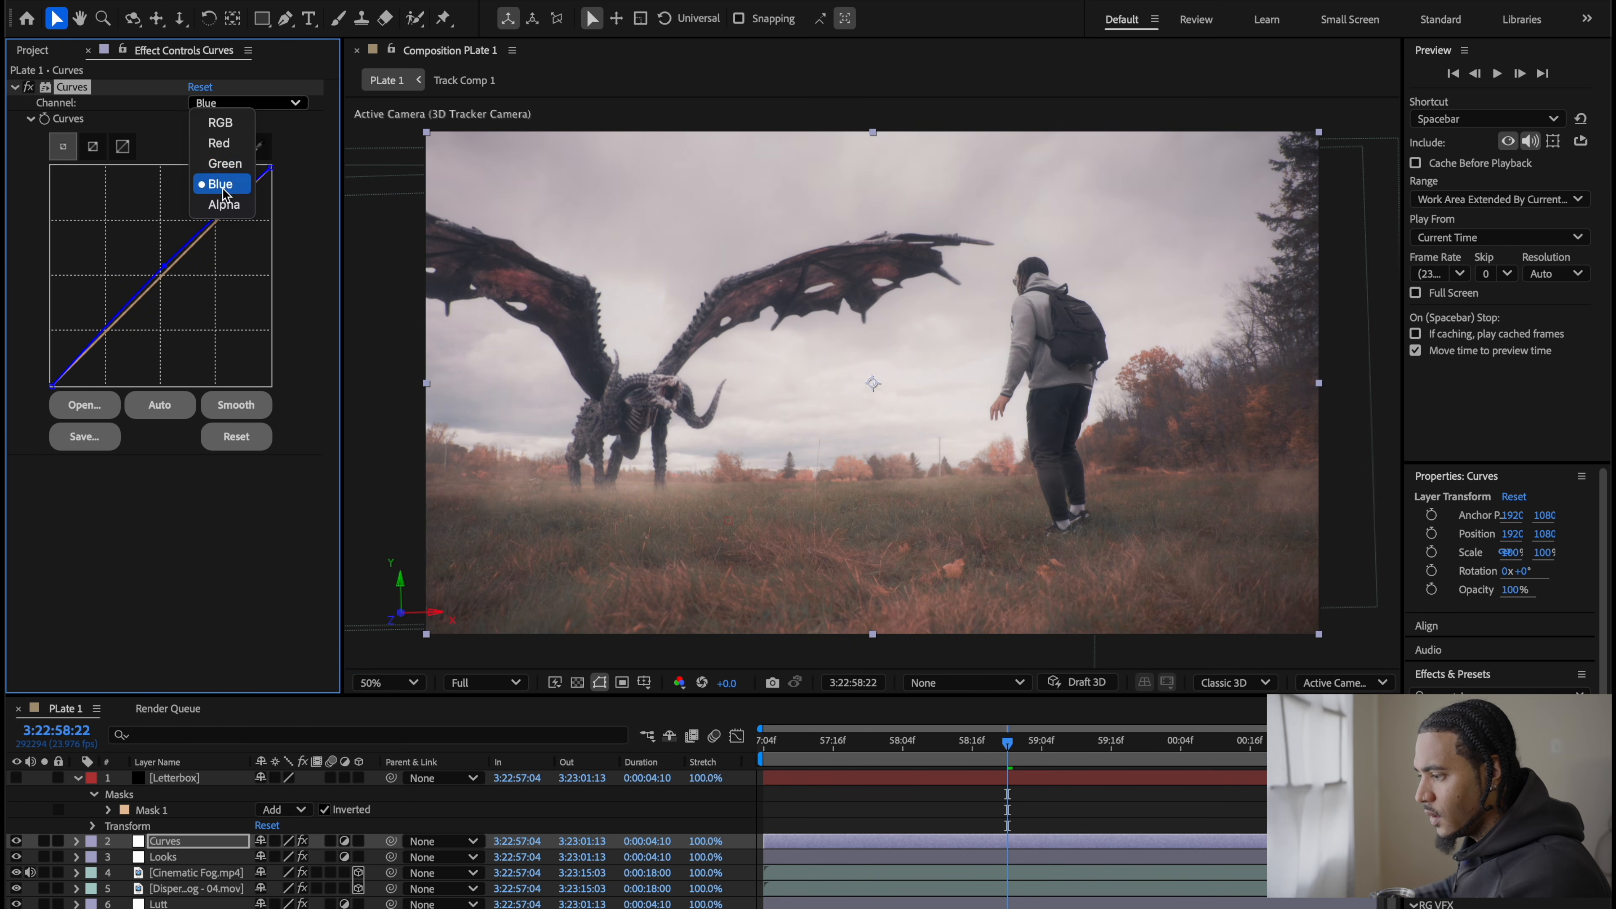
left_click(184, 263)
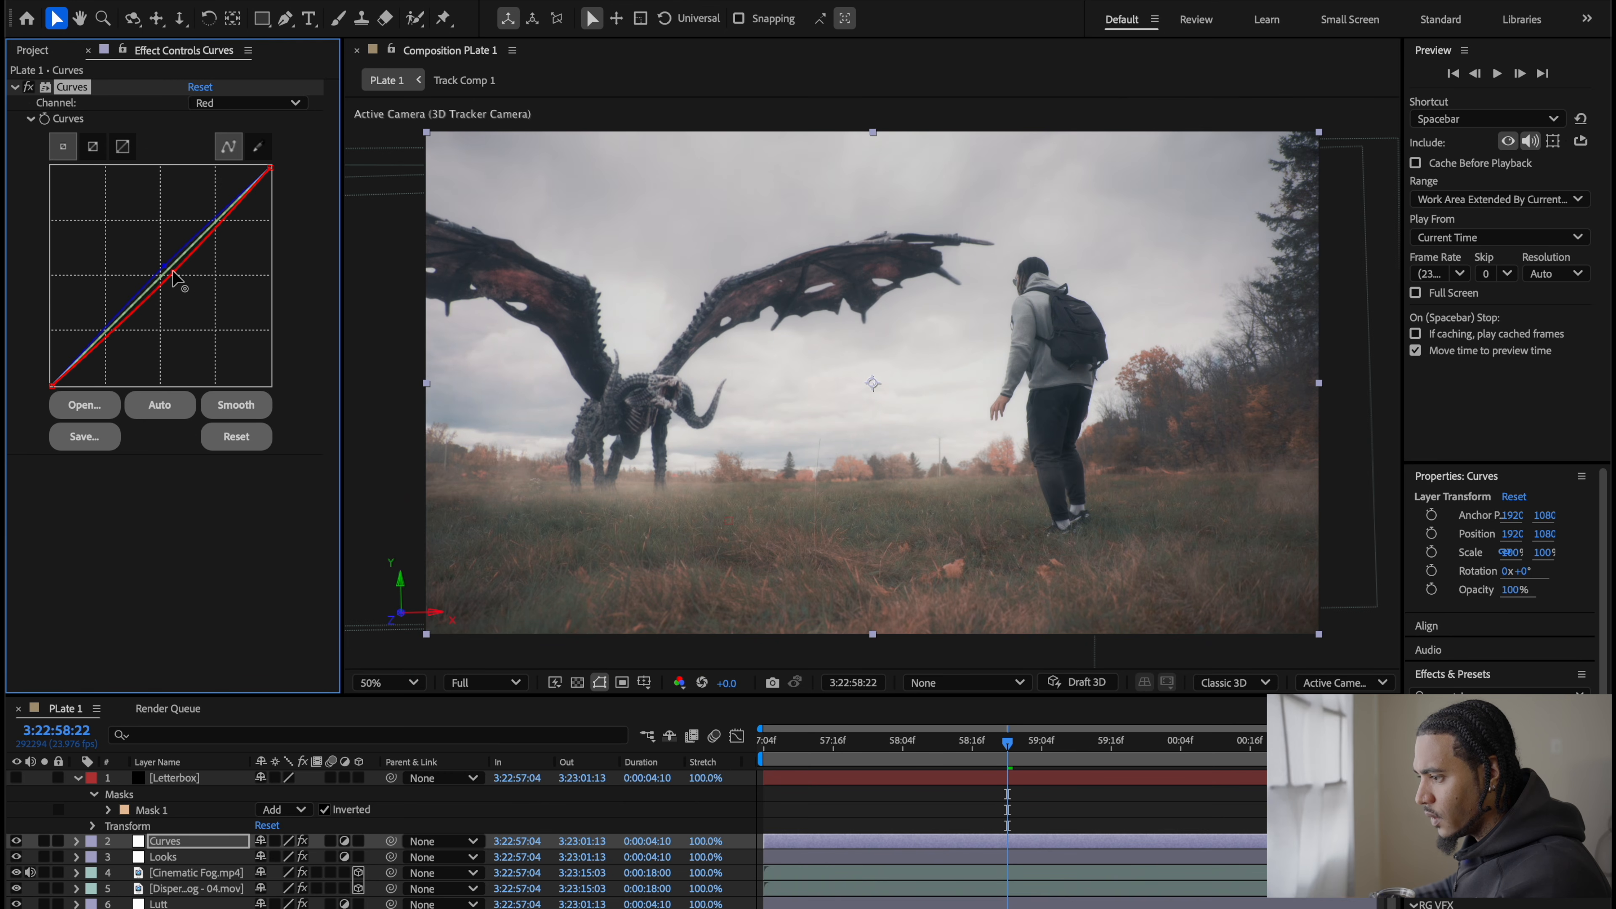
left_click(241, 103)
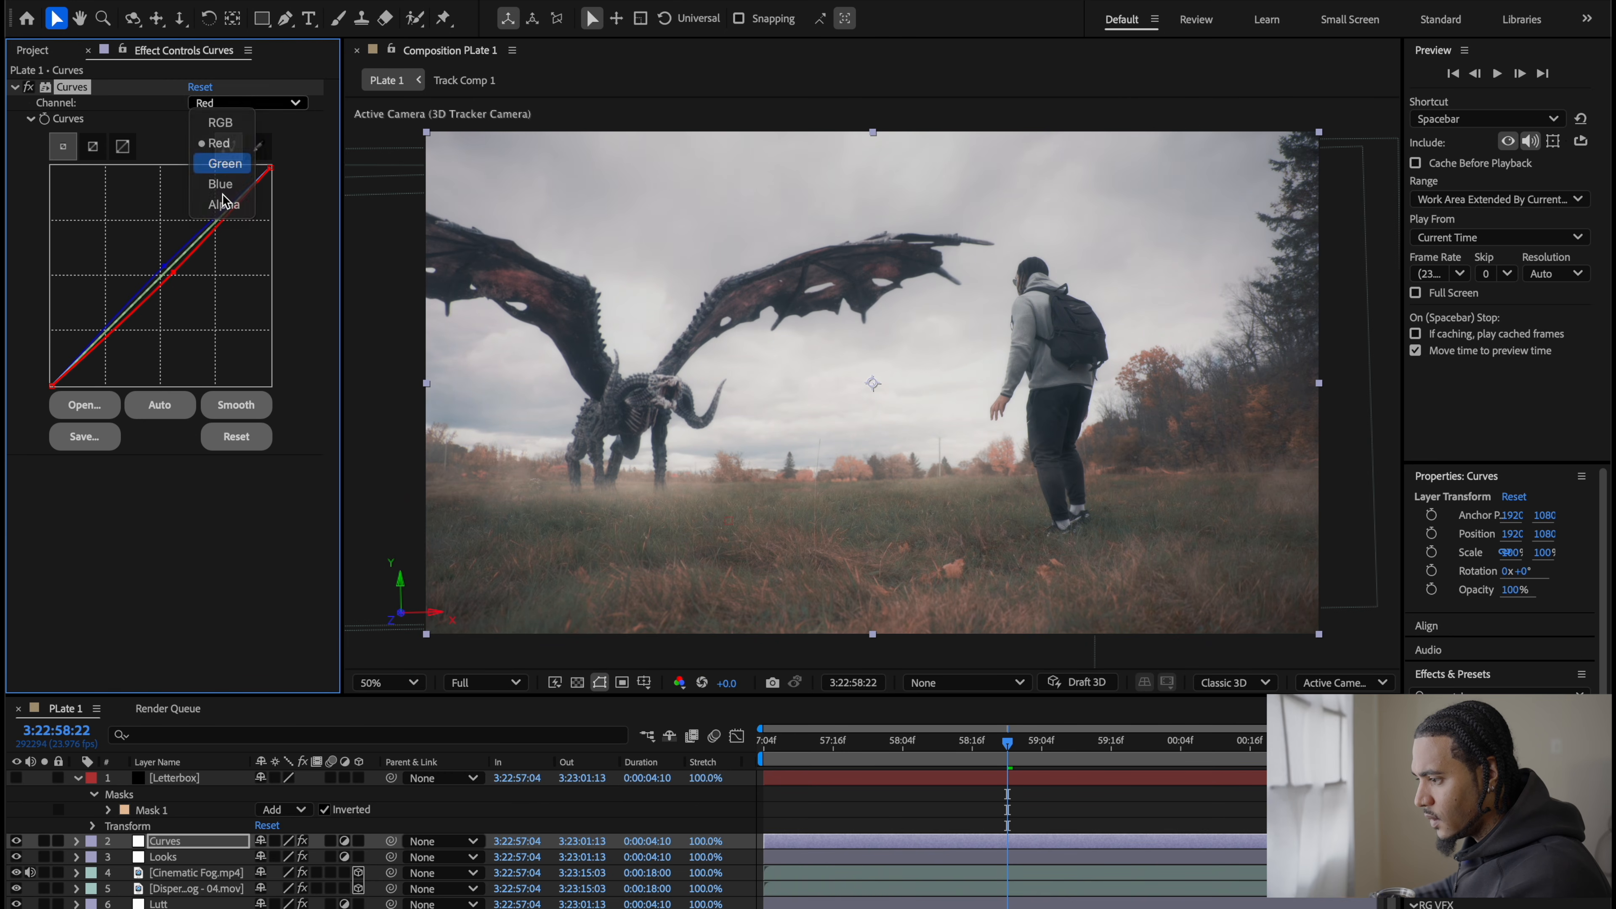
left_click(220, 162)
left_click_drag(167, 266, 168, 264)
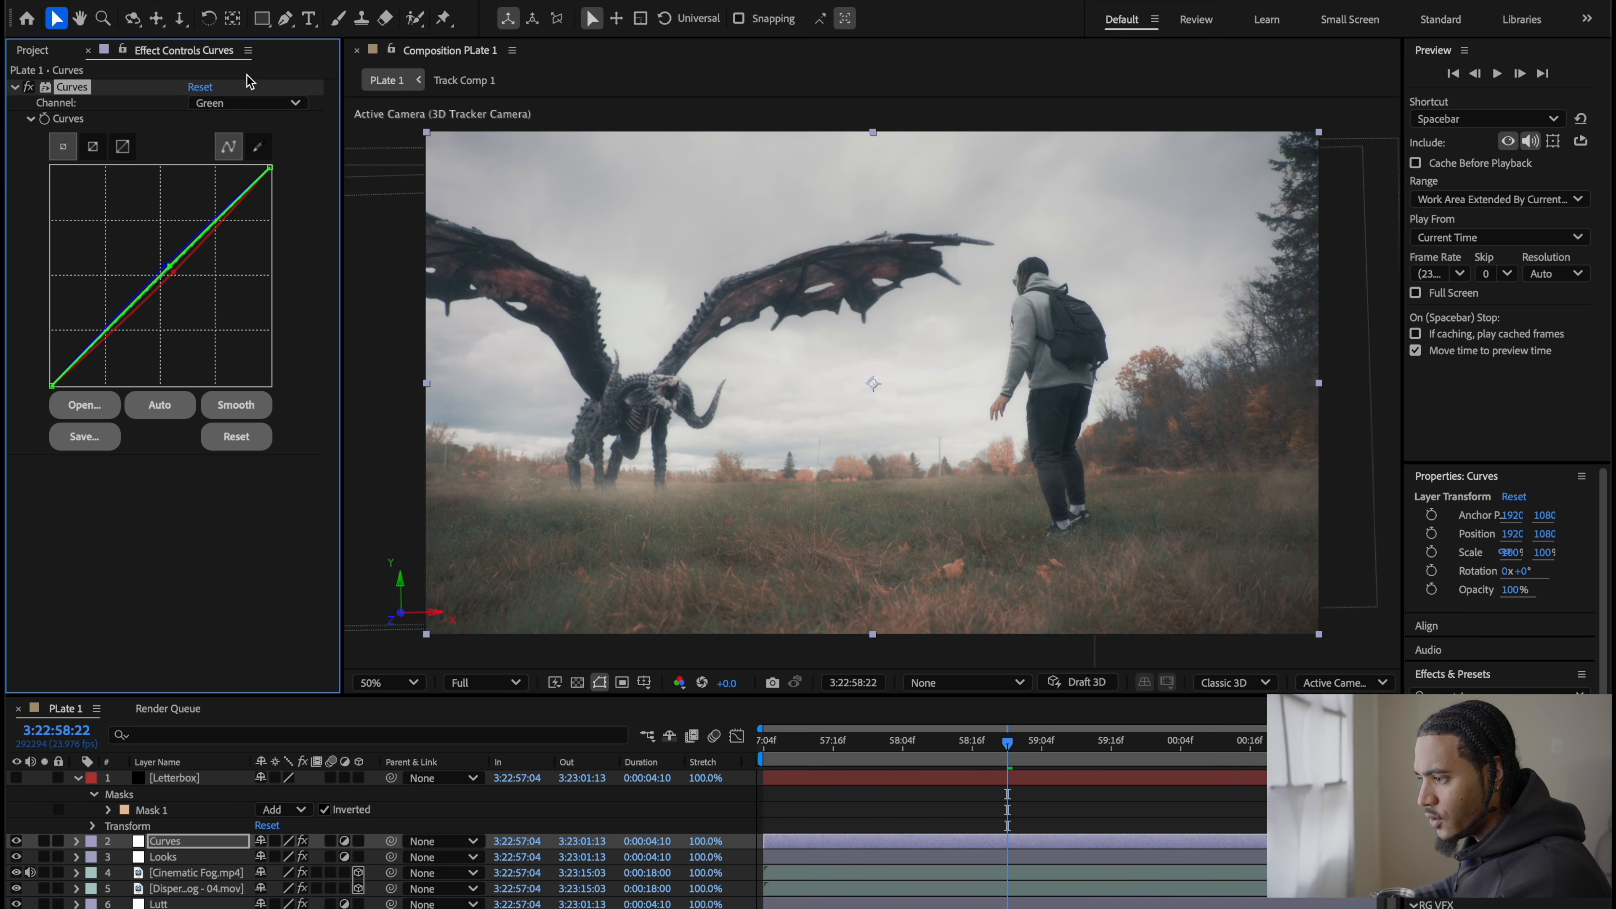
Step: Shape the RGB curve for more contrast by lowering the shadows and setting a point in the highlights
left_click(242, 102)
left_click(220, 118)
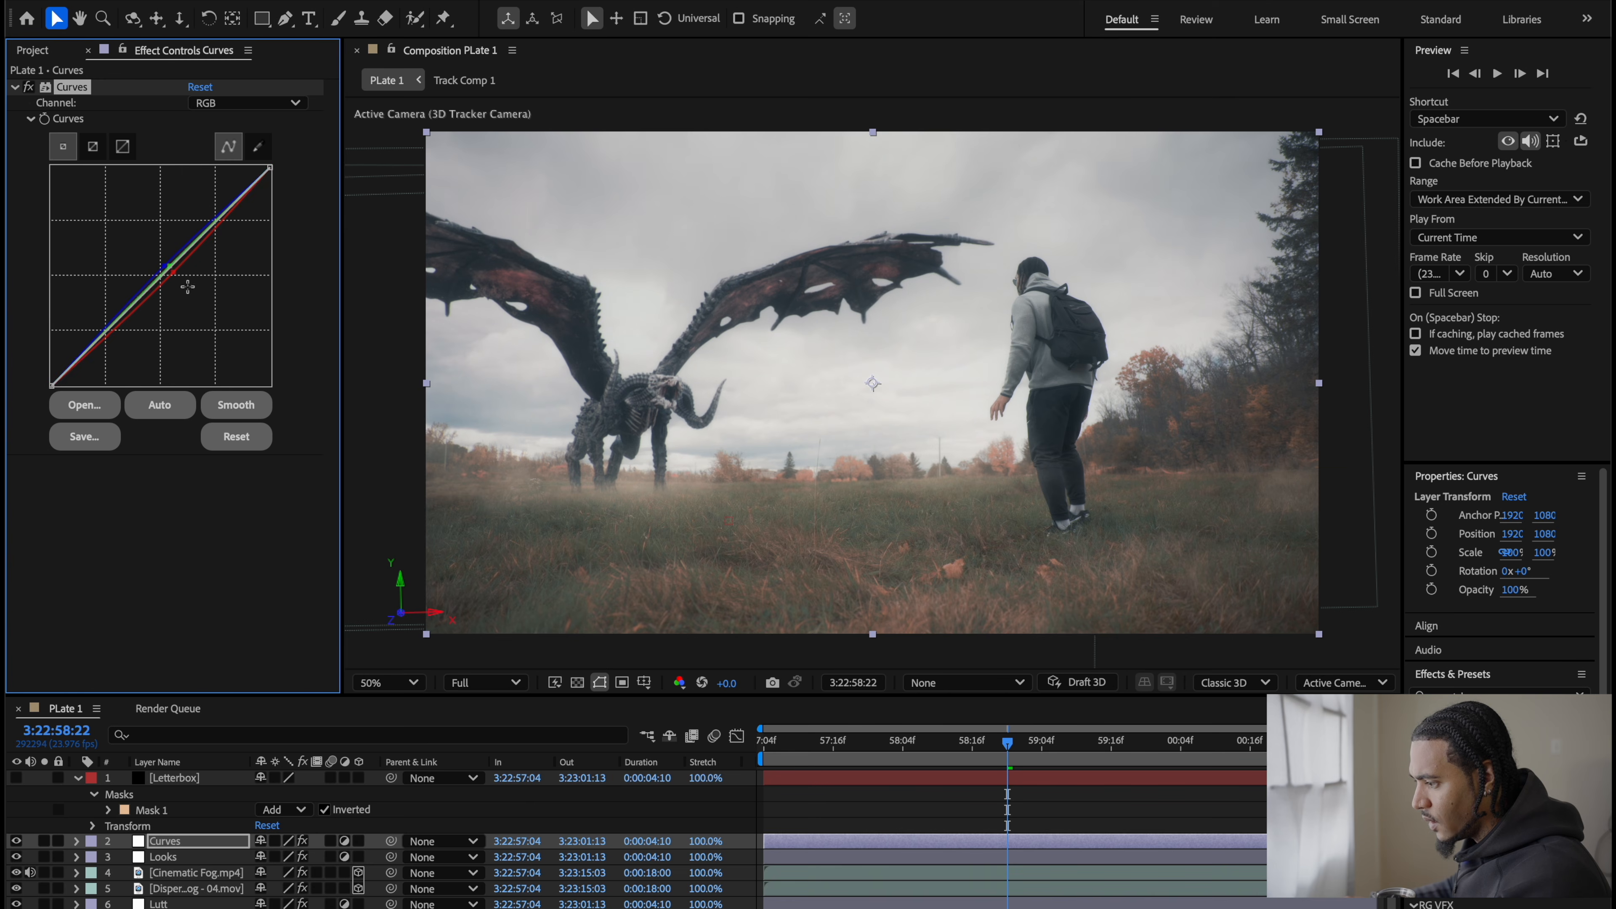
left_click_drag(75, 367, 83, 371)
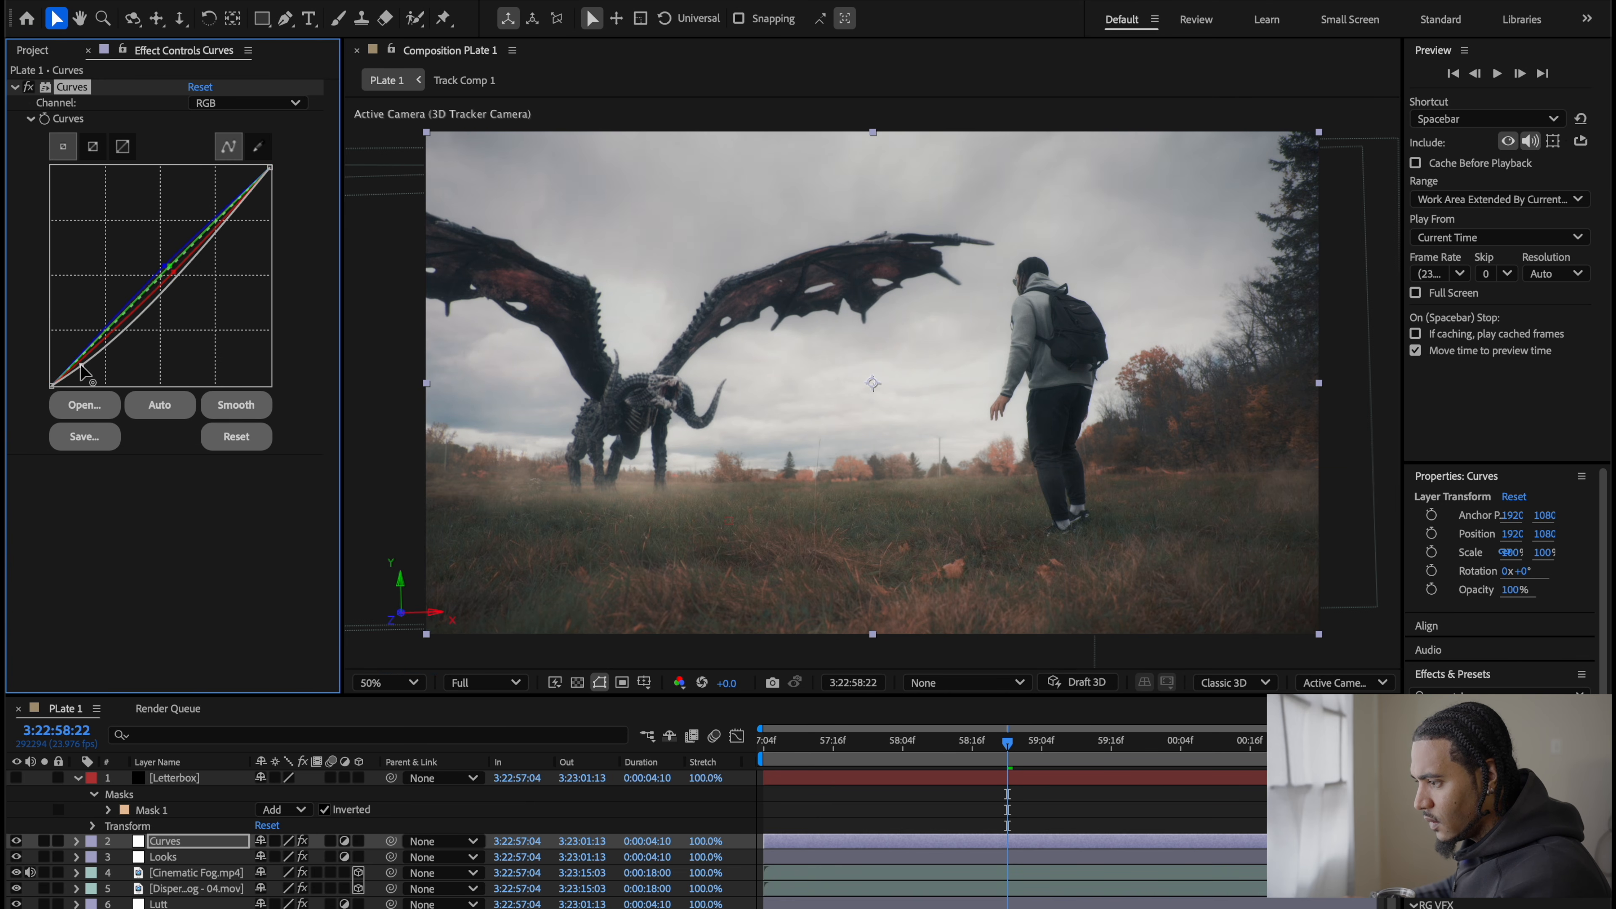
left_click_drag(240, 202, 238, 204)
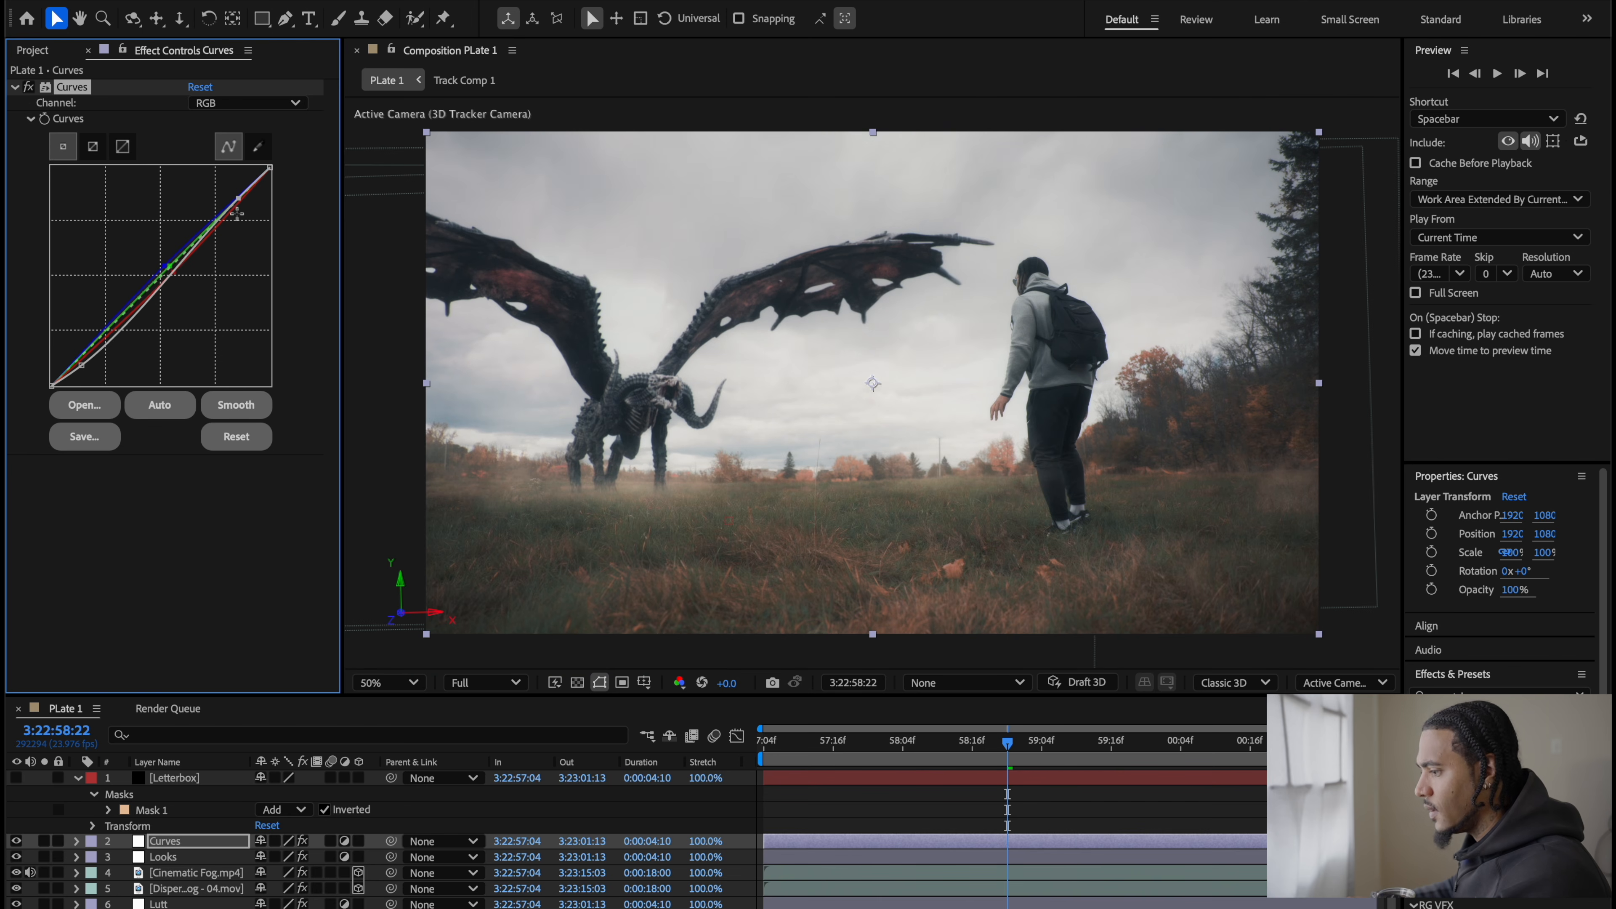
Step: Compare the shot with and without the Curves layer by toggling its visibility, leaving the layer visible
left_click(16, 840)
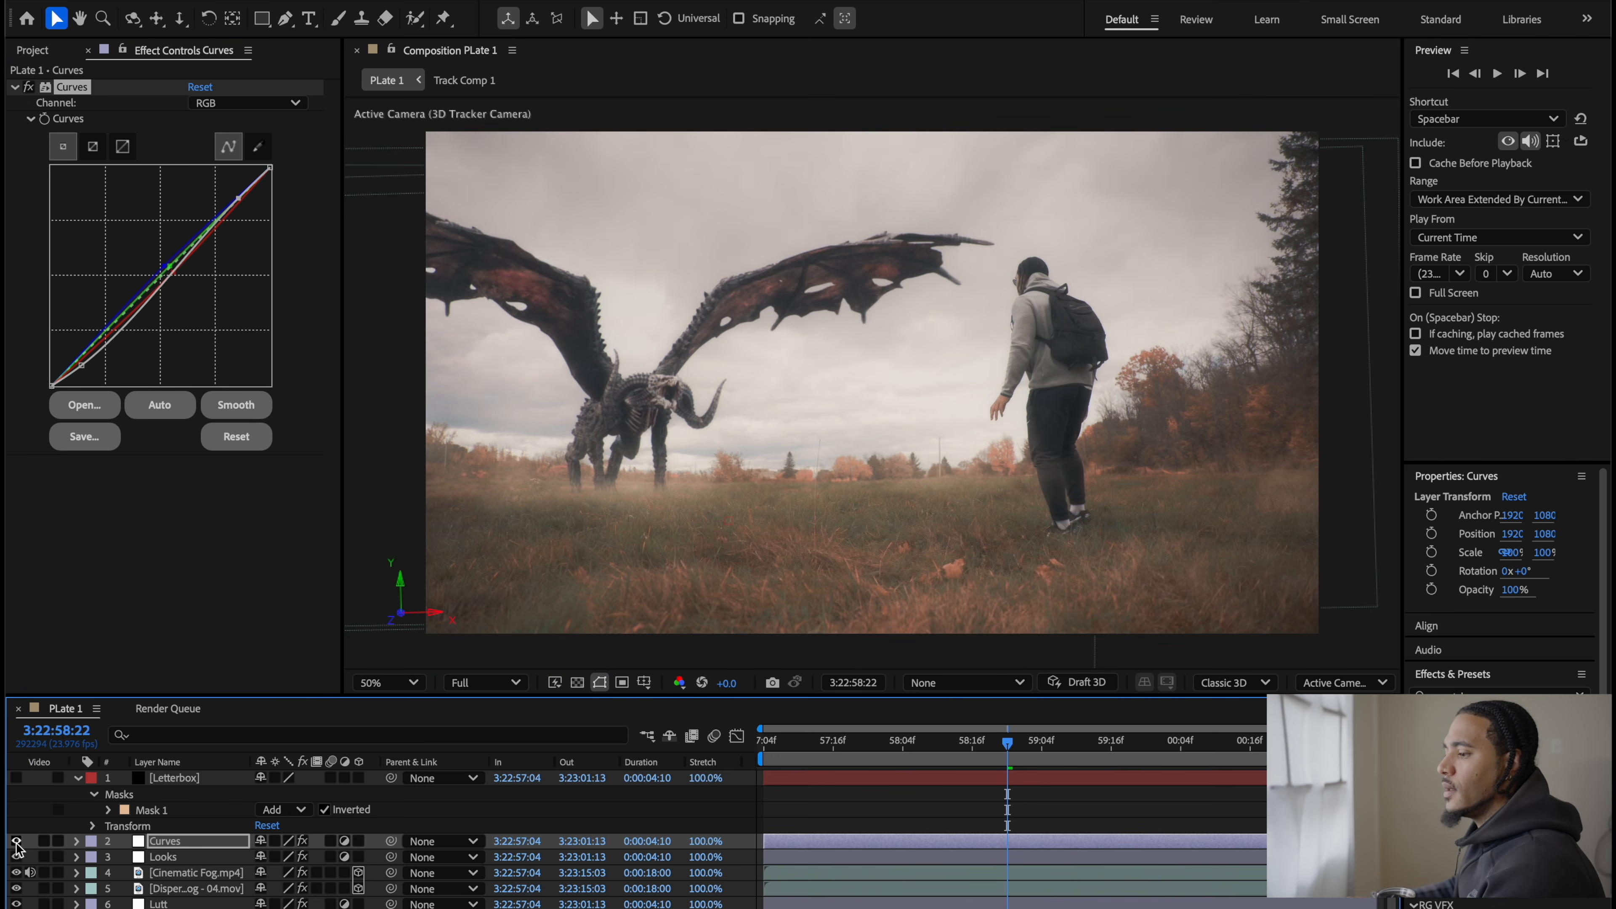
left_click(16, 840)
left_click(16, 840)
left_click(16, 840)
left_click(16, 841)
left_click(16, 841)
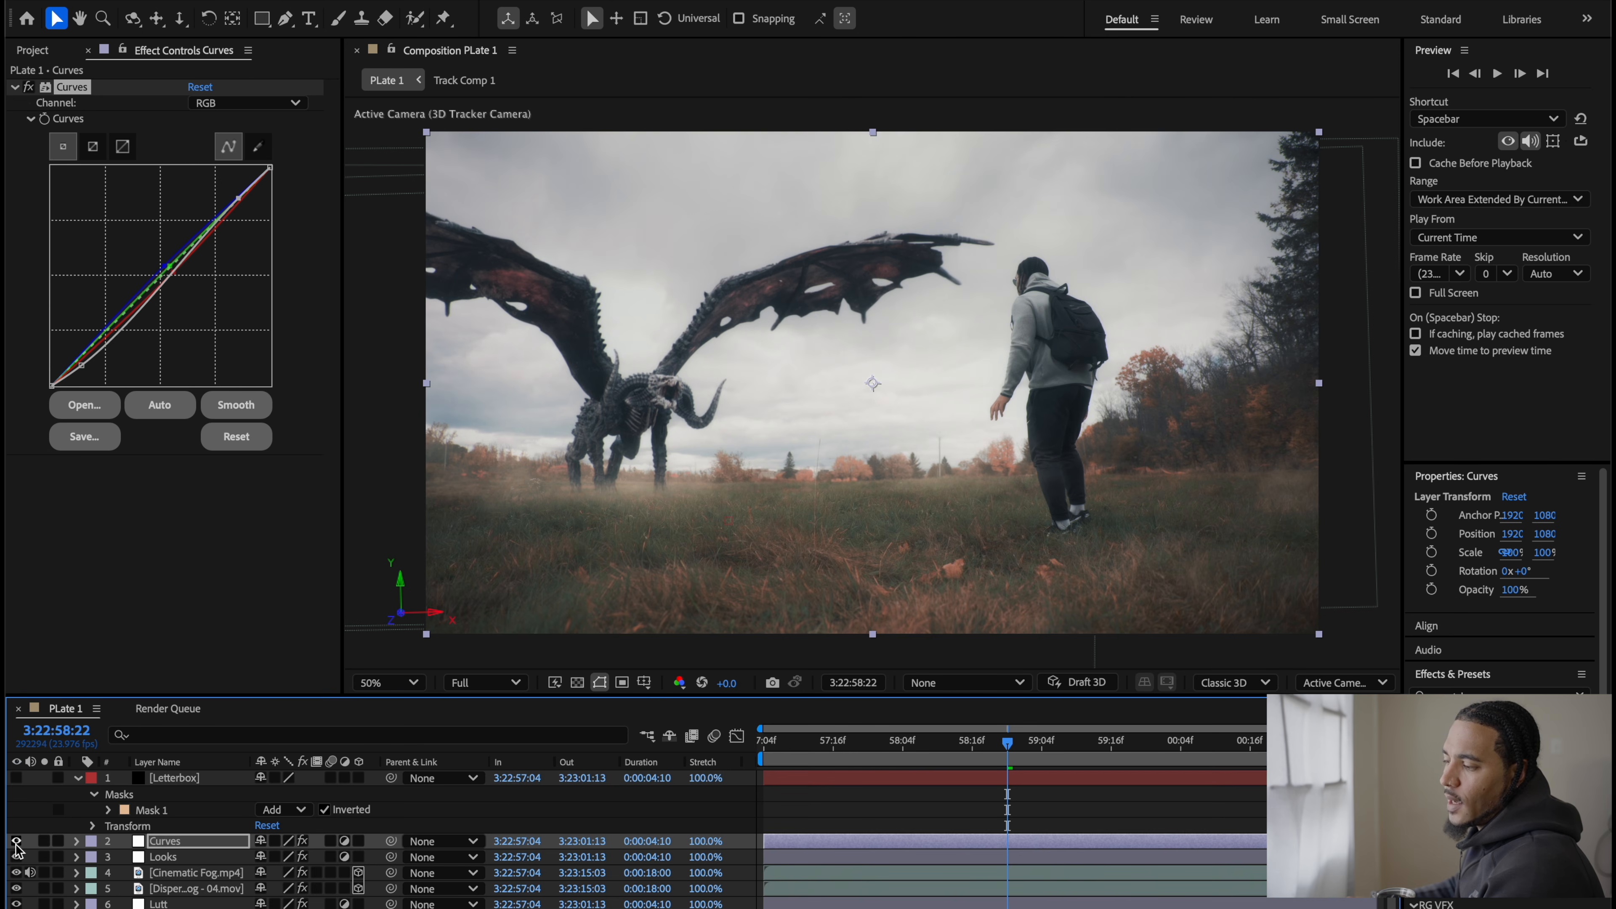
left_click(16, 840)
left_click(16, 840)
left_click(16, 841)
left_click(16, 840)
left_click(15, 840)
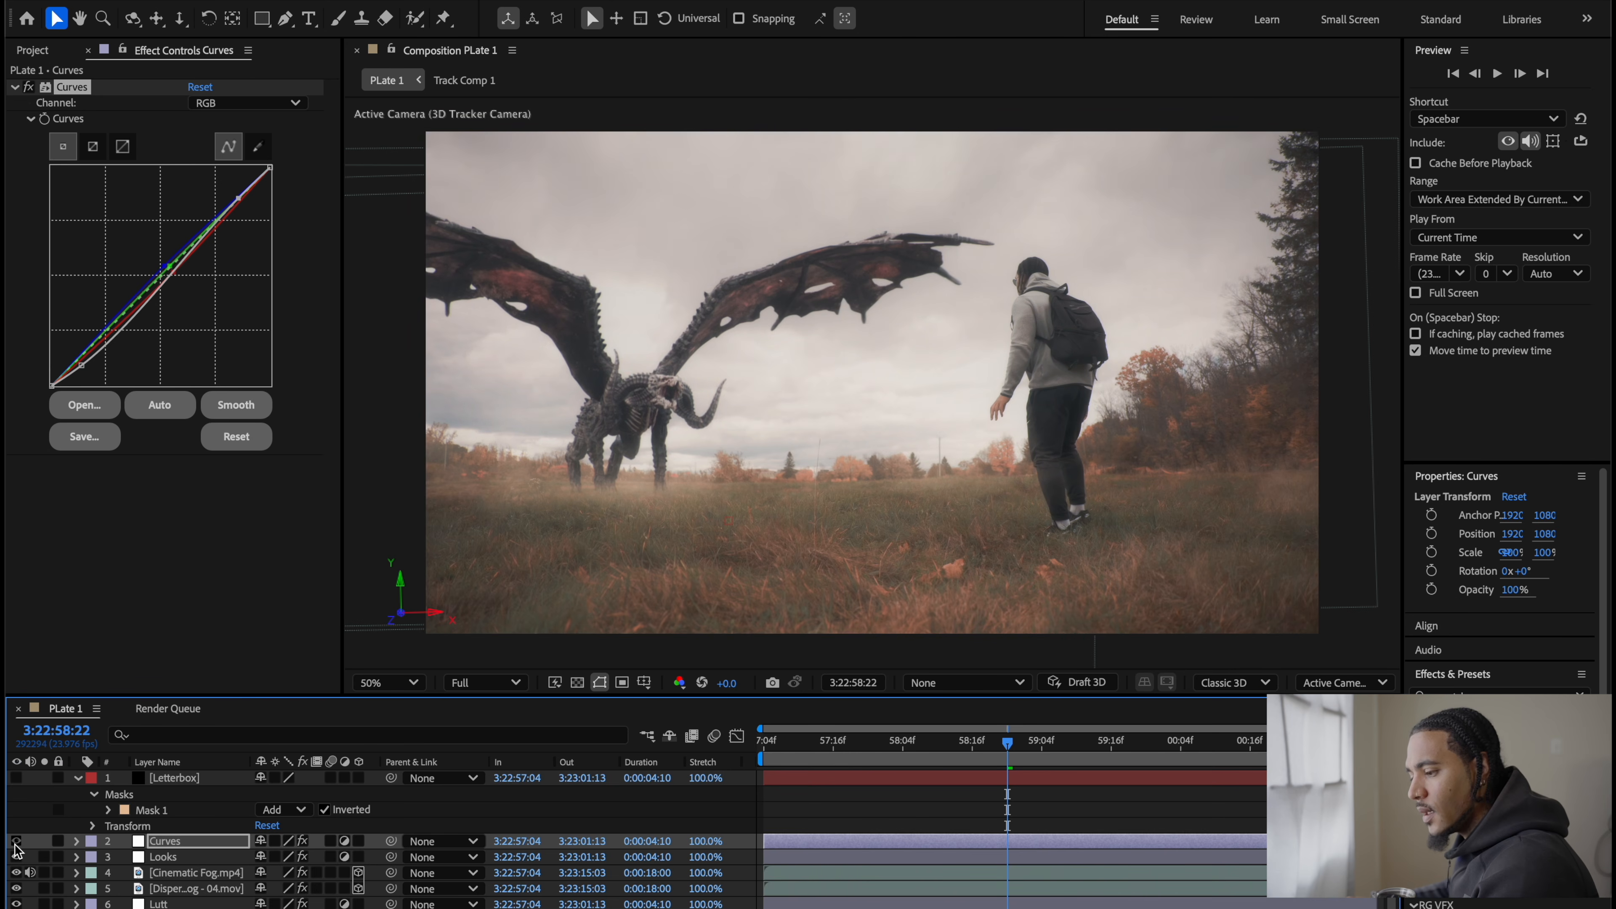
left_click(16, 841)
left_click(16, 840)
left_click(16, 841)
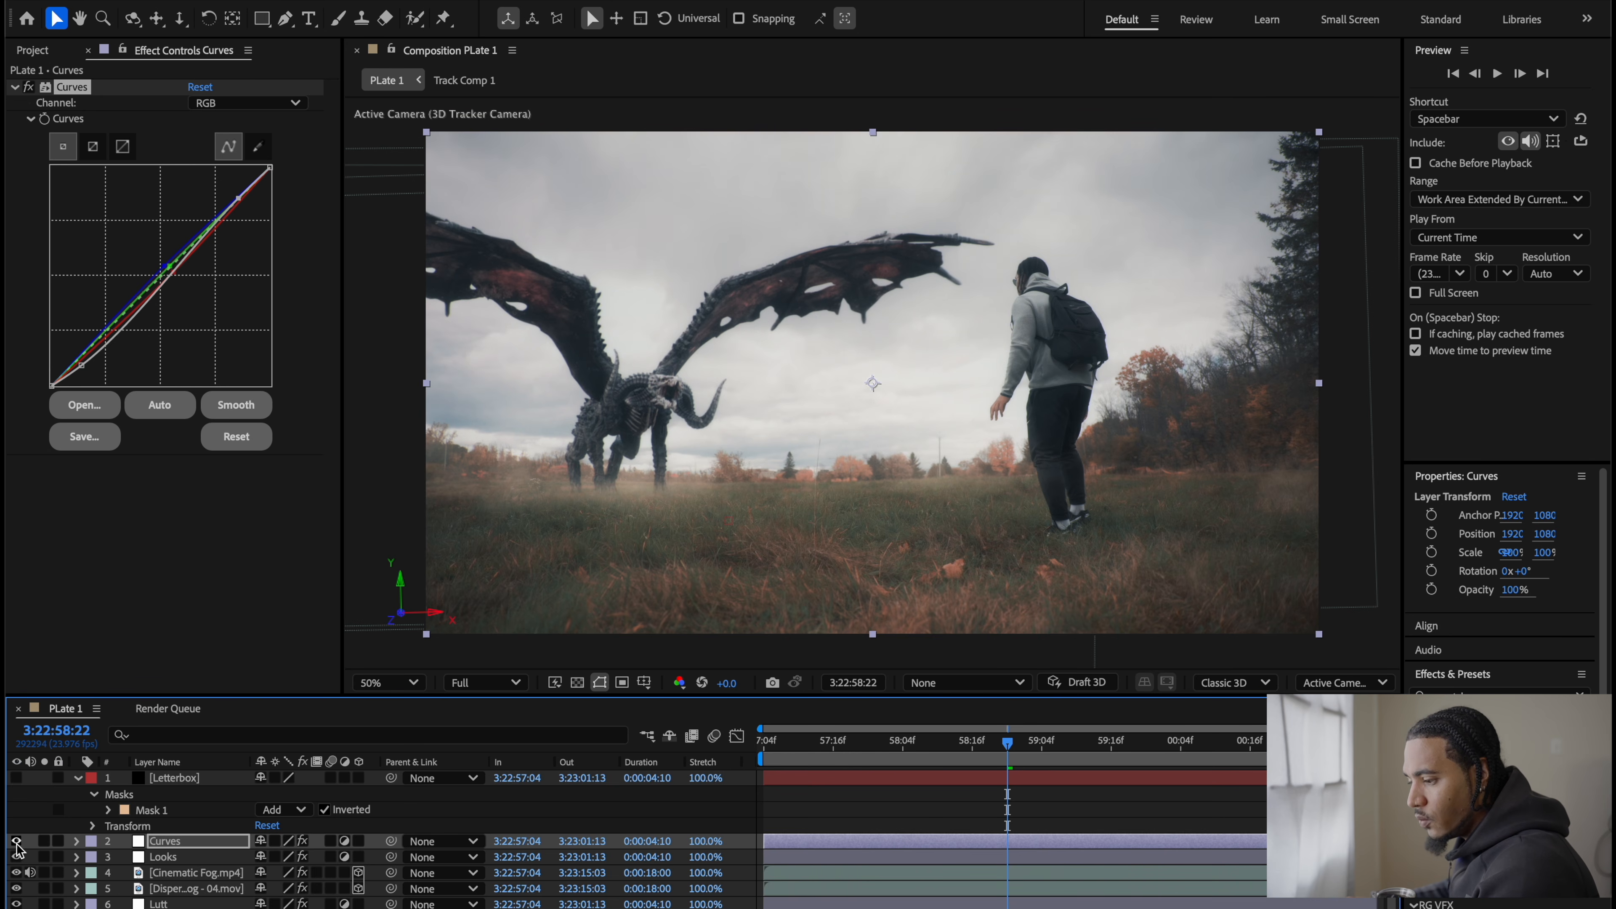
Step: Try moving the Looks layer above the Curves layer and undo the reorder
scroll(904, 467, "down", 2)
scroll(900, 461, "up", 2)
left_click_drag(163, 856, 178, 844)
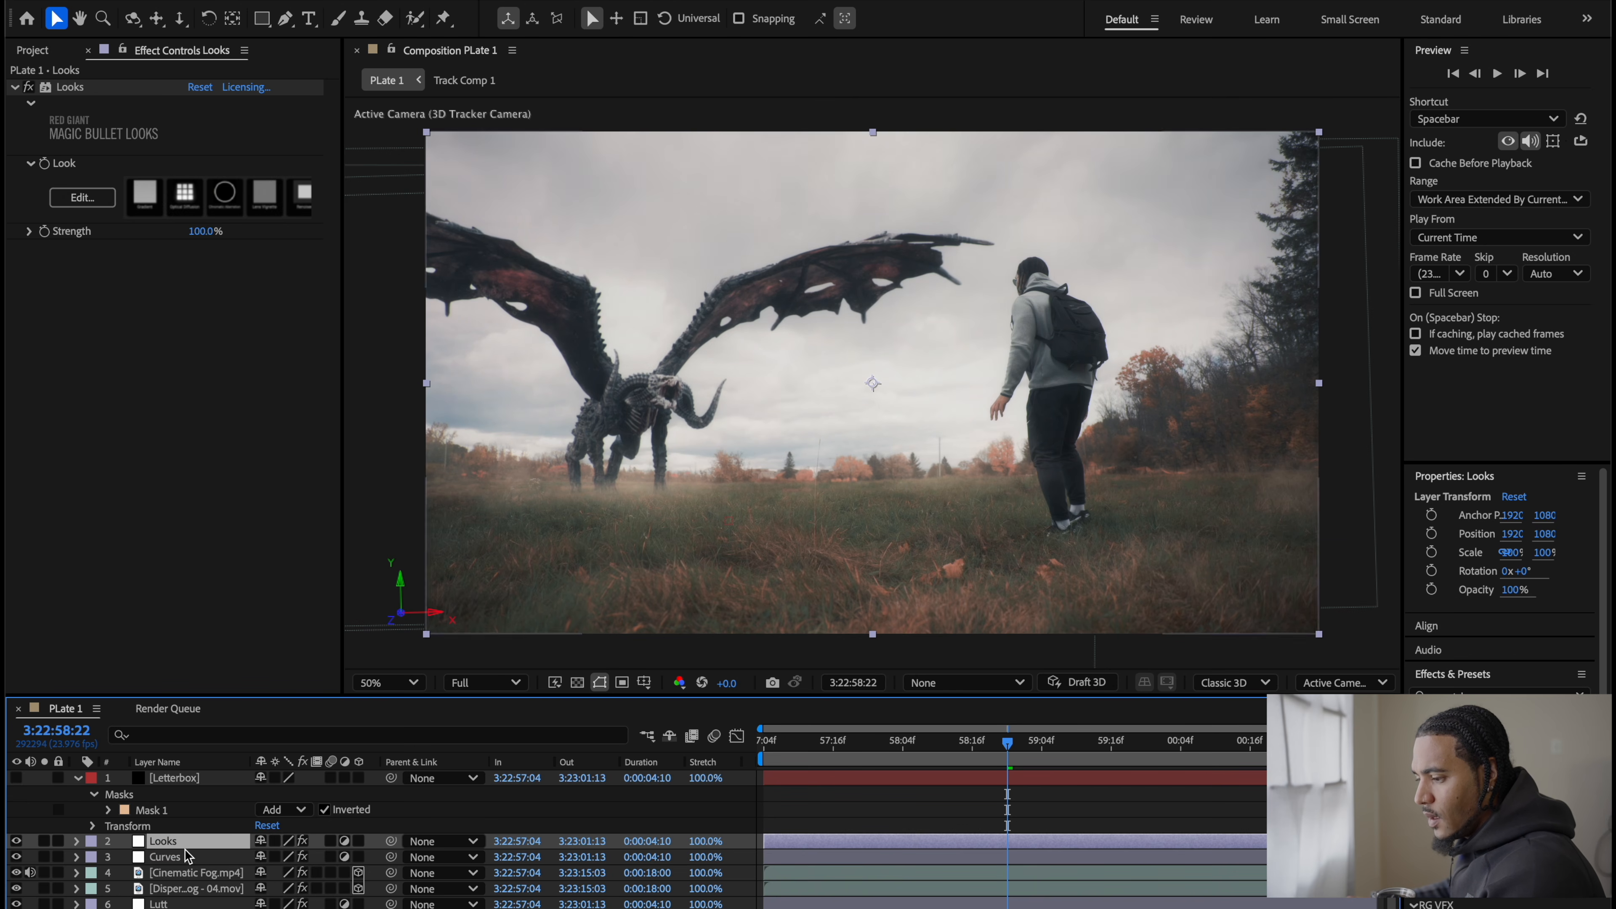
key("ctrl+z")
Step: Collapse the Letterbox layer's properties and pre-compose all layers of PLate 1 into a composition named Final
left_click(78, 778)
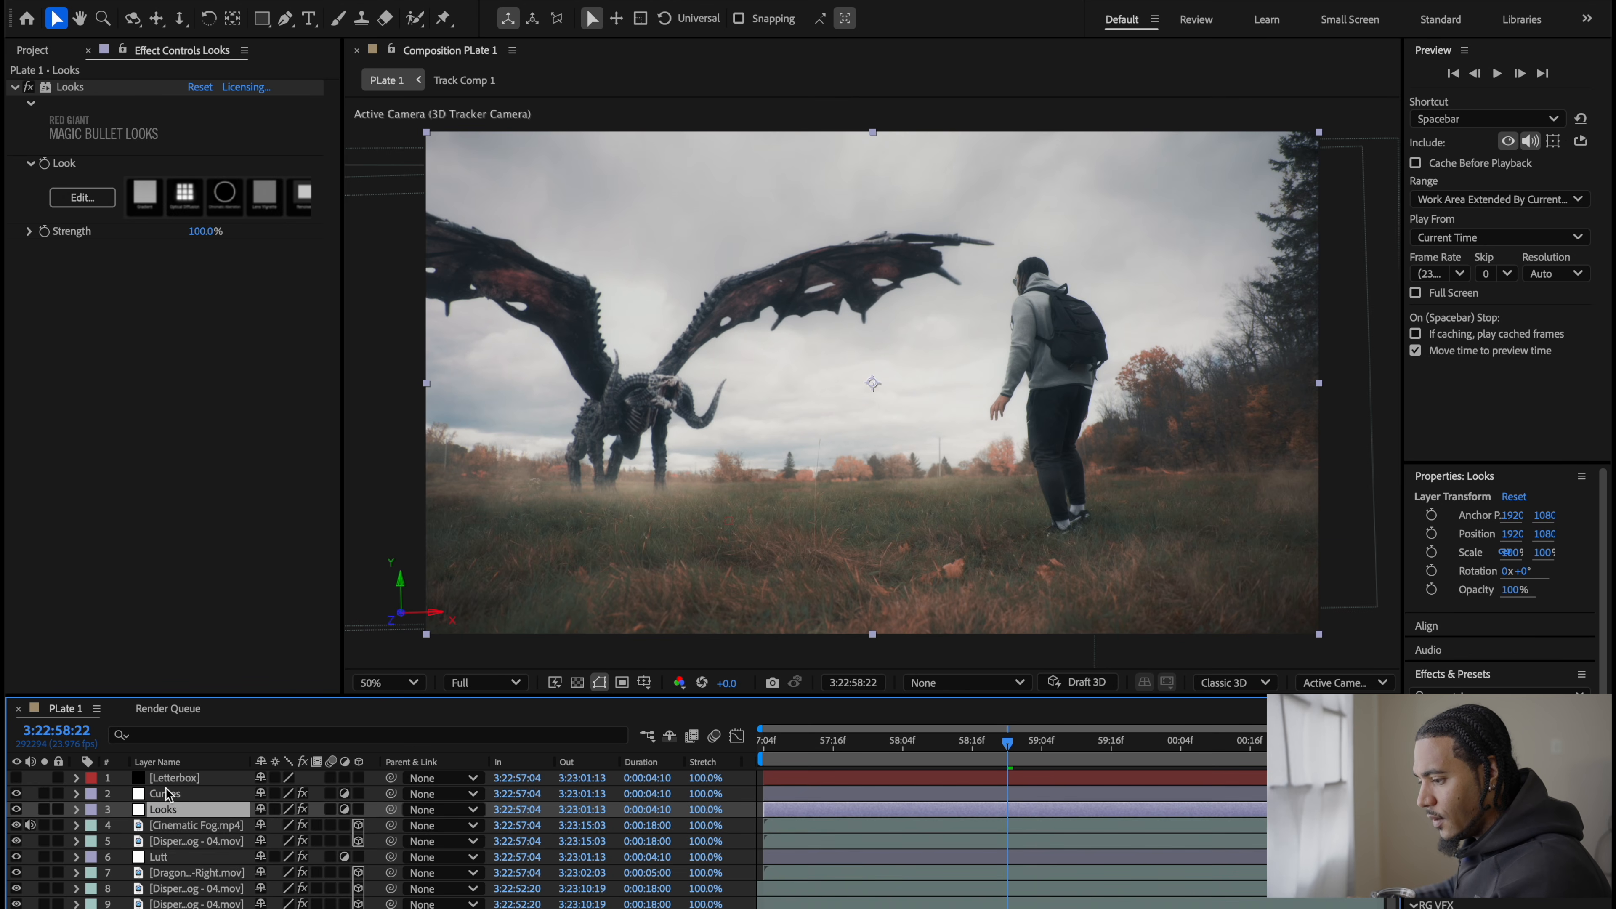
left_click(191, 794)
left_click(191, 783)
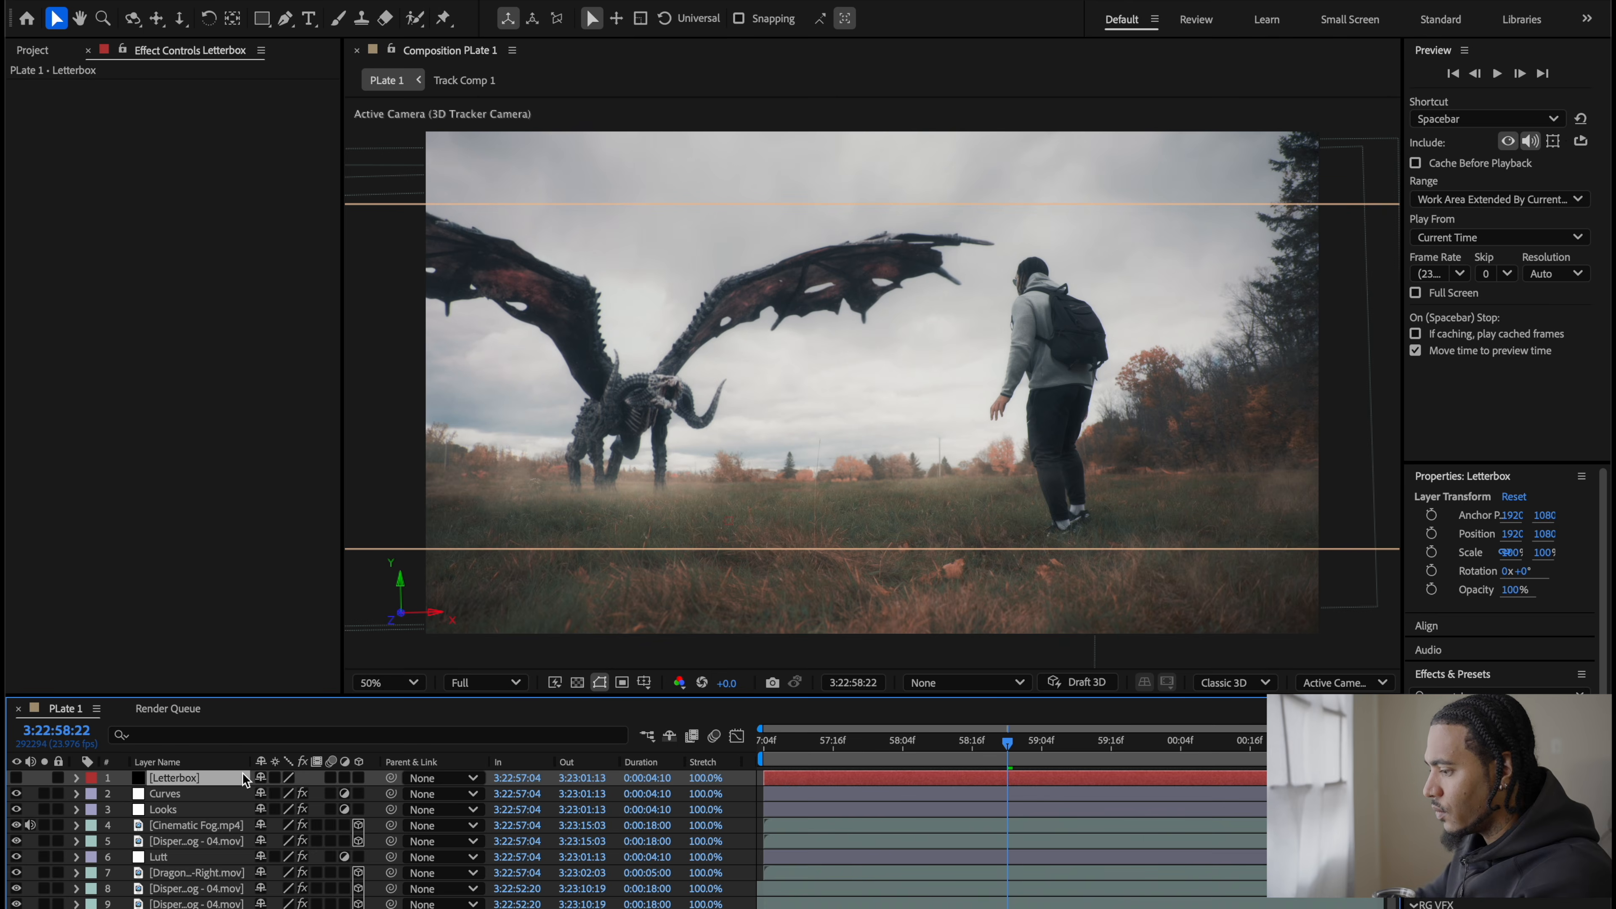
left_click(210, 825)
key("ctrl+a")
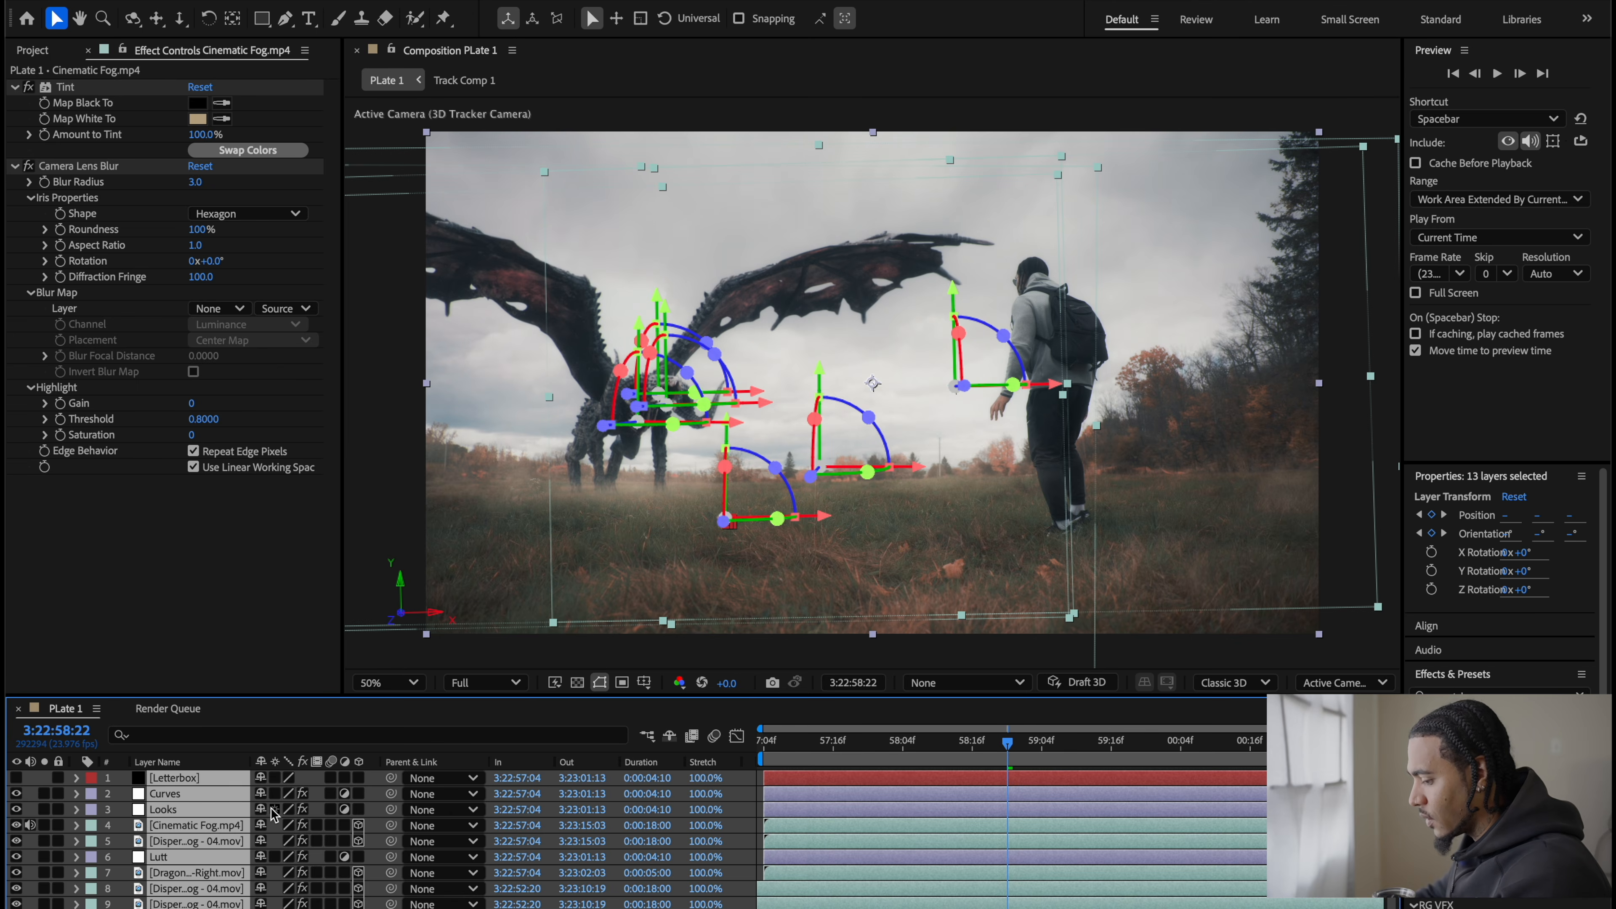
key("ctrl+shift+c")
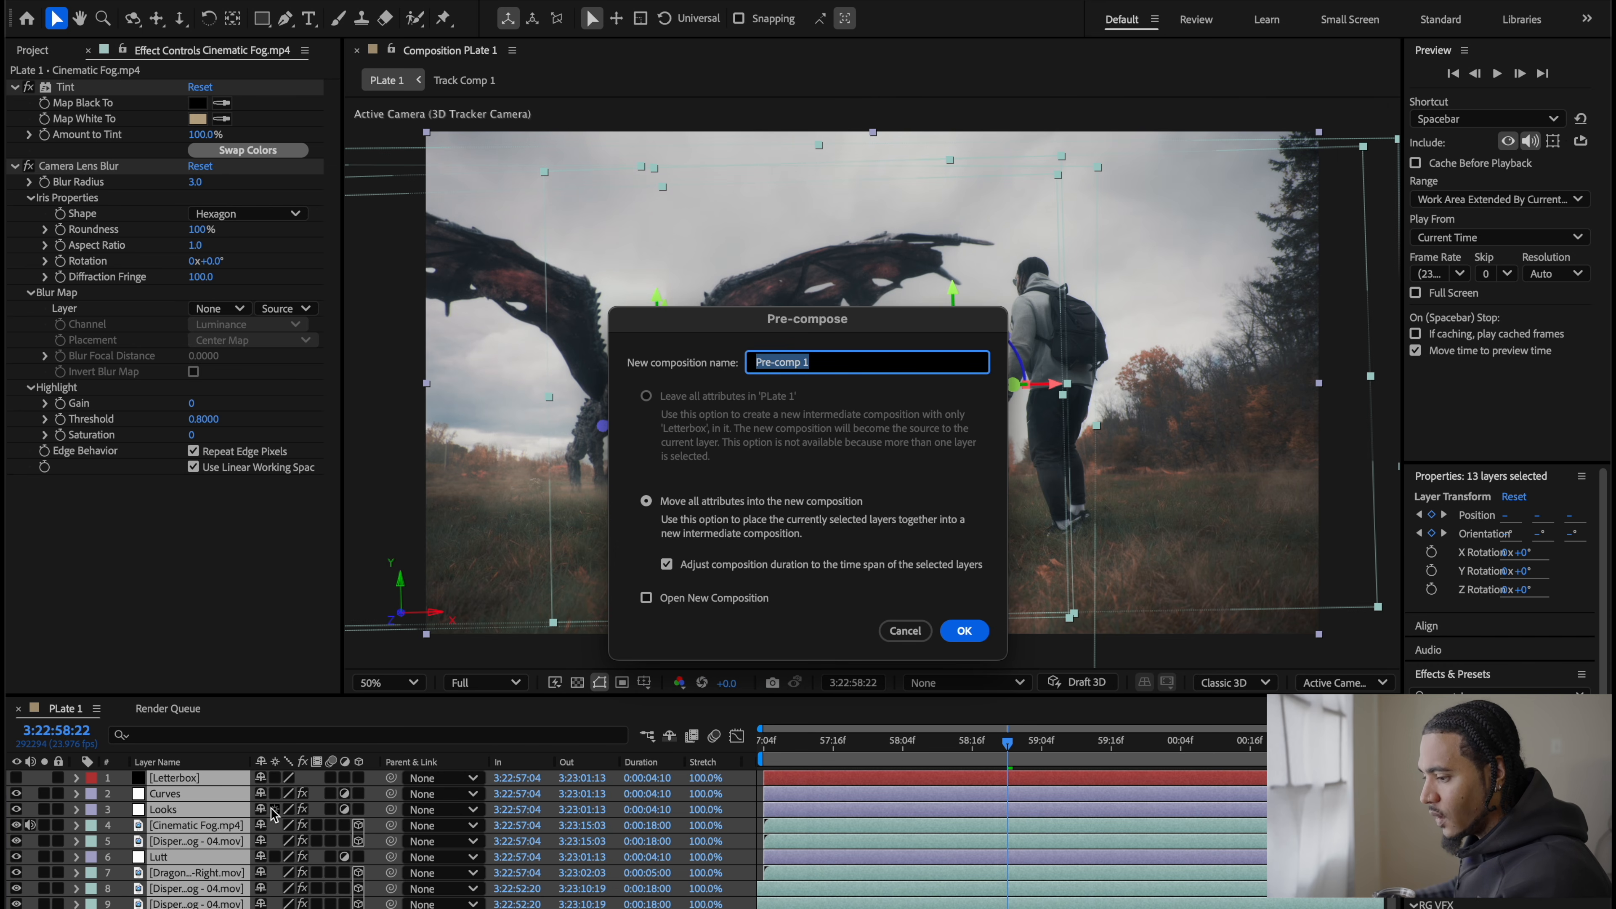
type("Final")
key("Return")
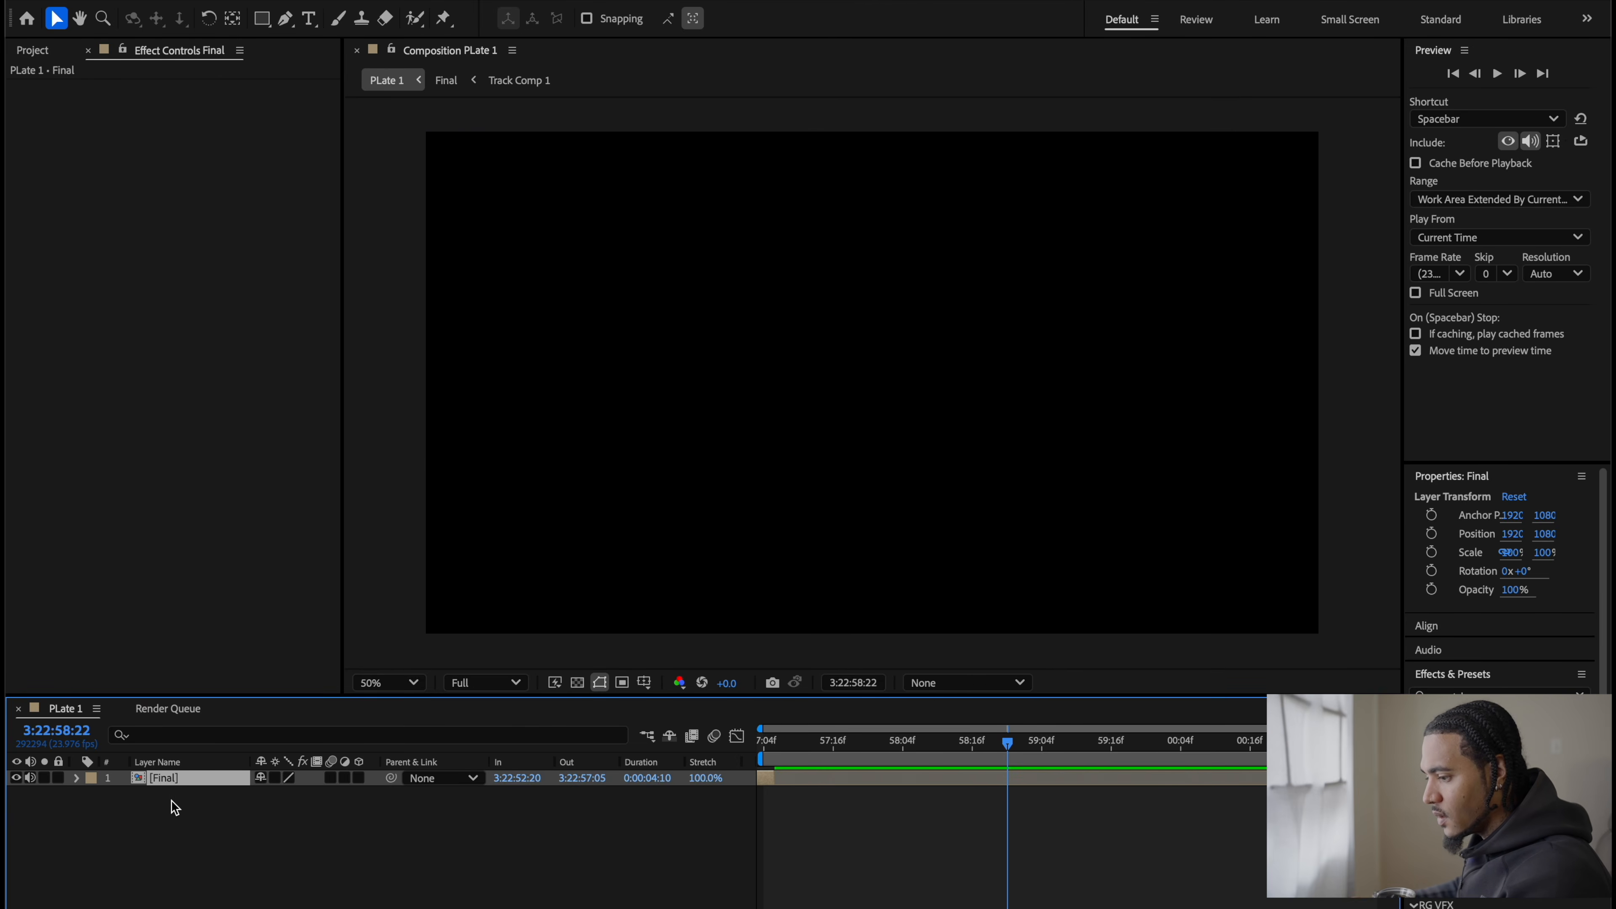
Step: Open the Final composition to inspect its layers and return to the PLate 1 timeline
double_click(177, 780)
left_click(206, 777)
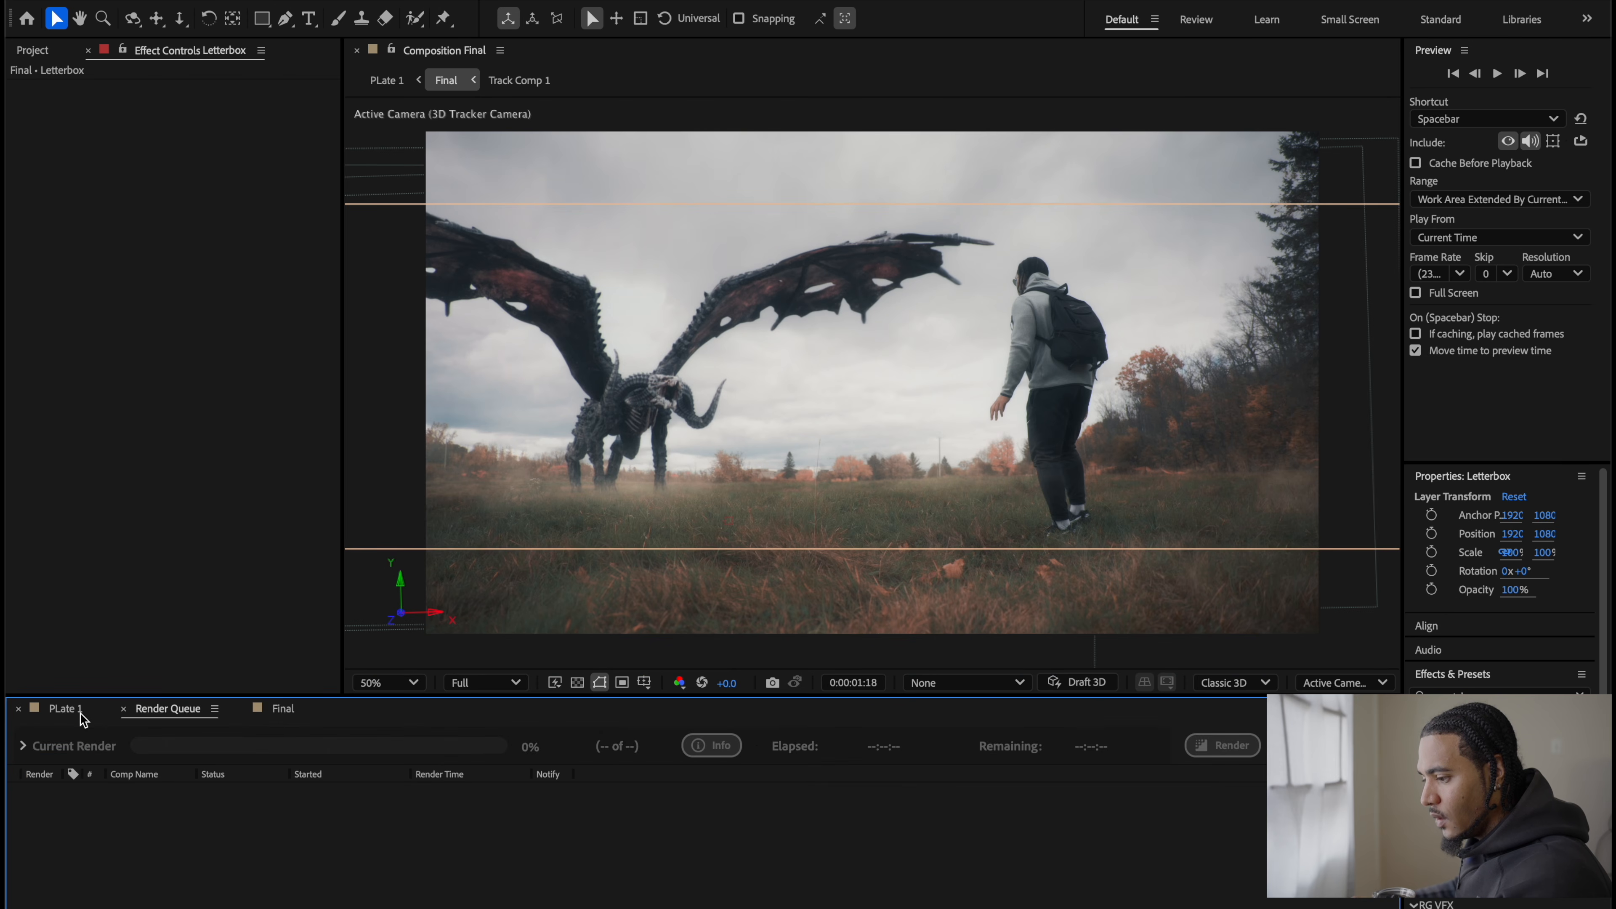
left_click(79, 711)
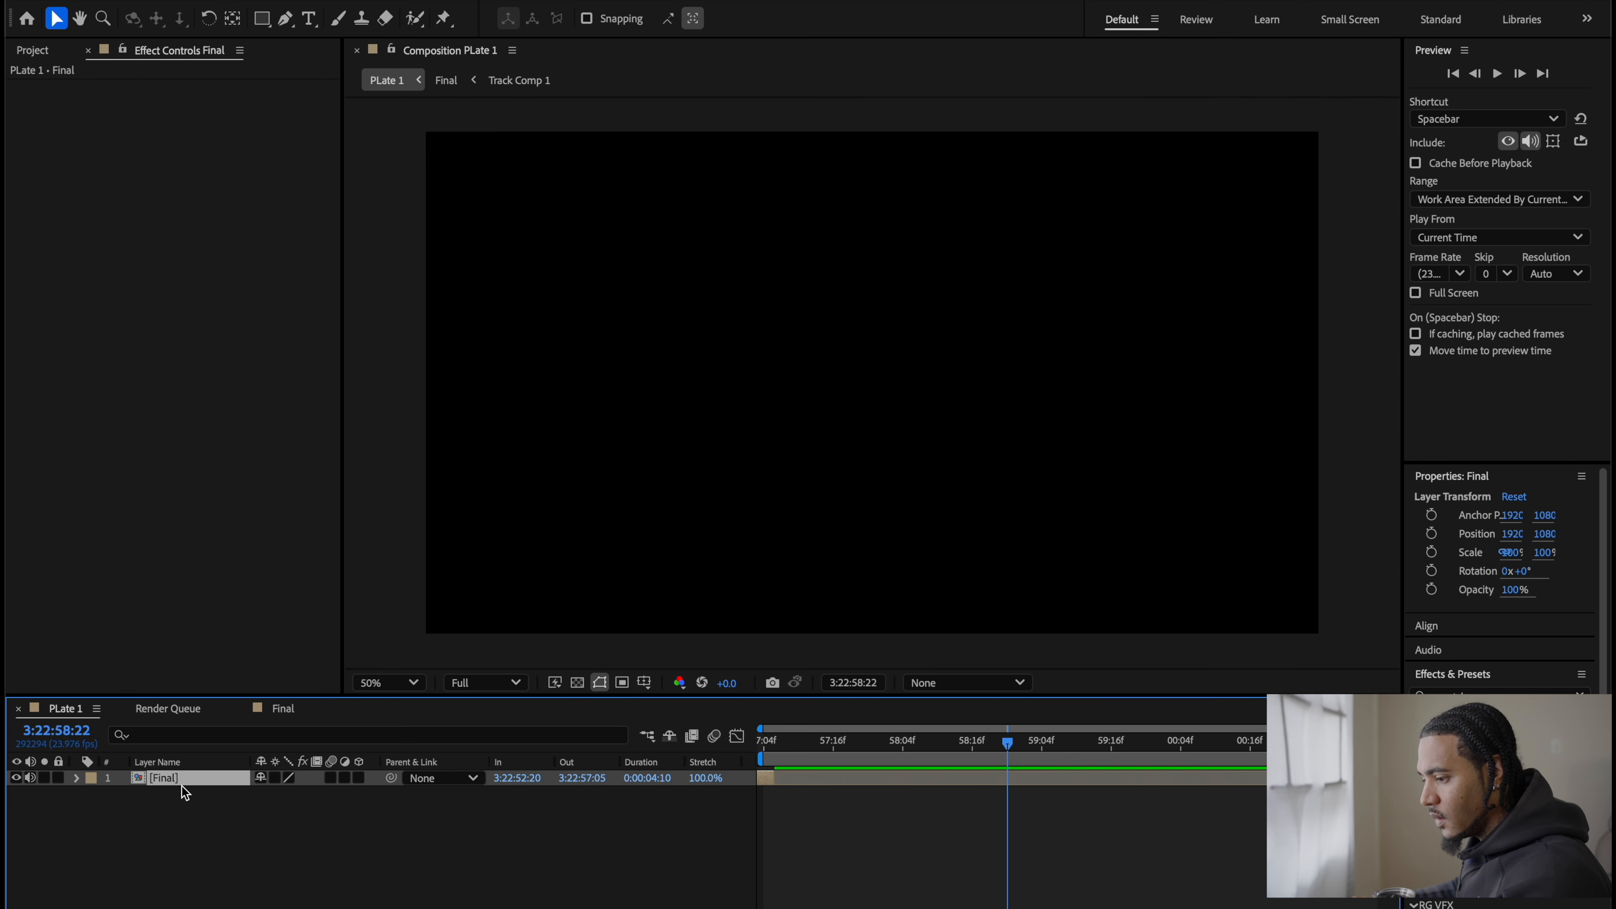
Step: Paste the Letterbox layer above Final in PLate 1, extend Final's end, and move Letterbox to start at 3:22:57:03
key("ctrl+v")
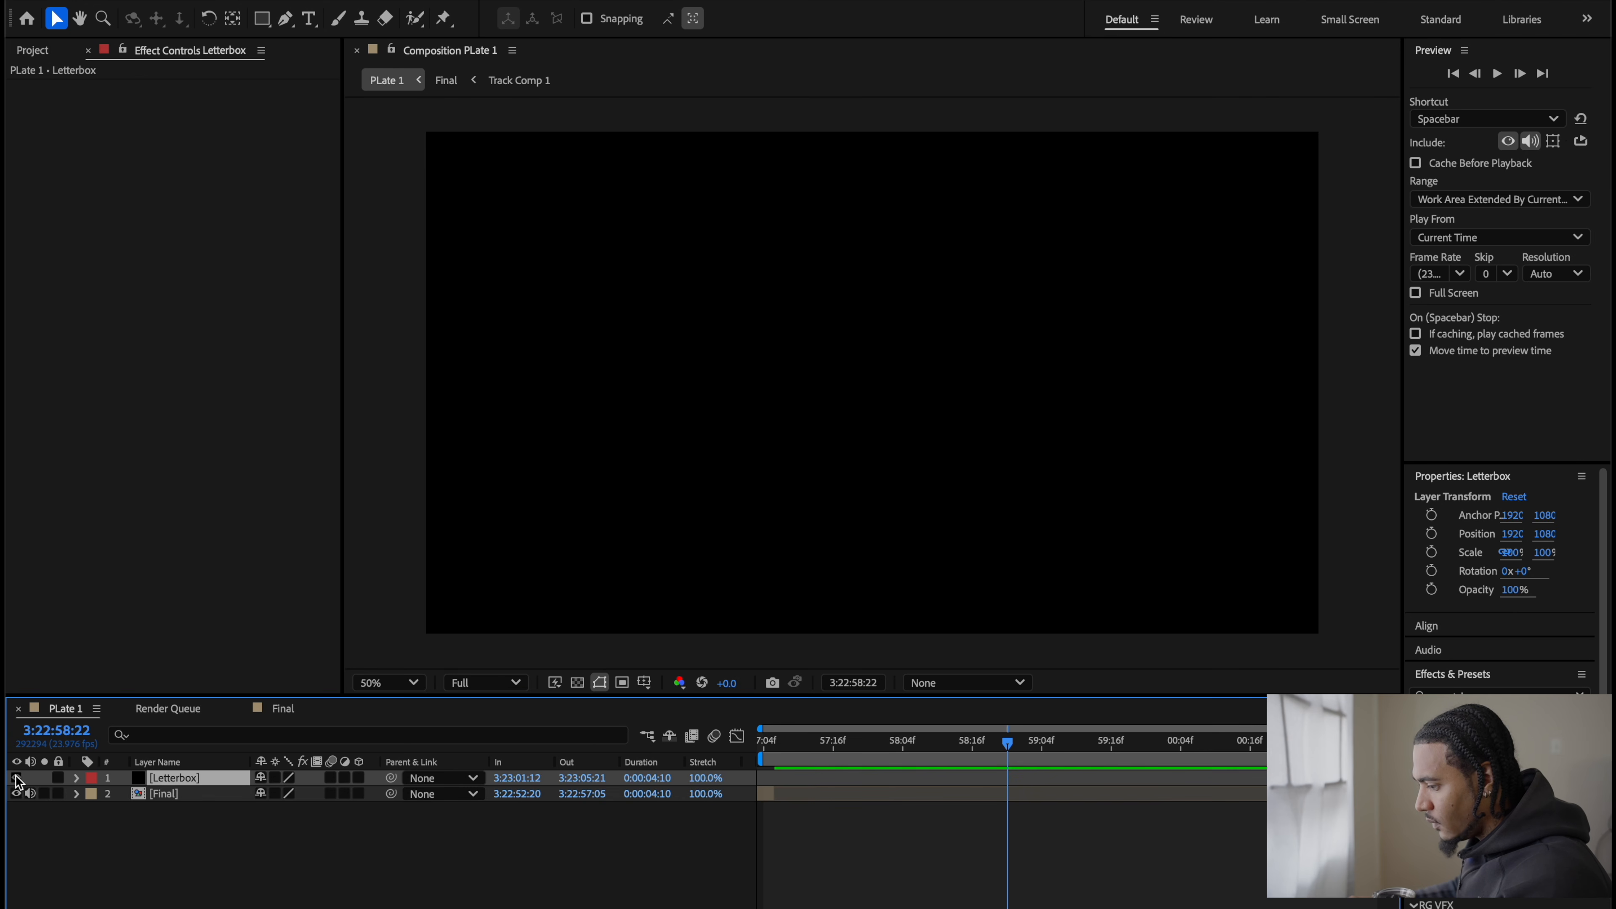
left_click(141, 792)
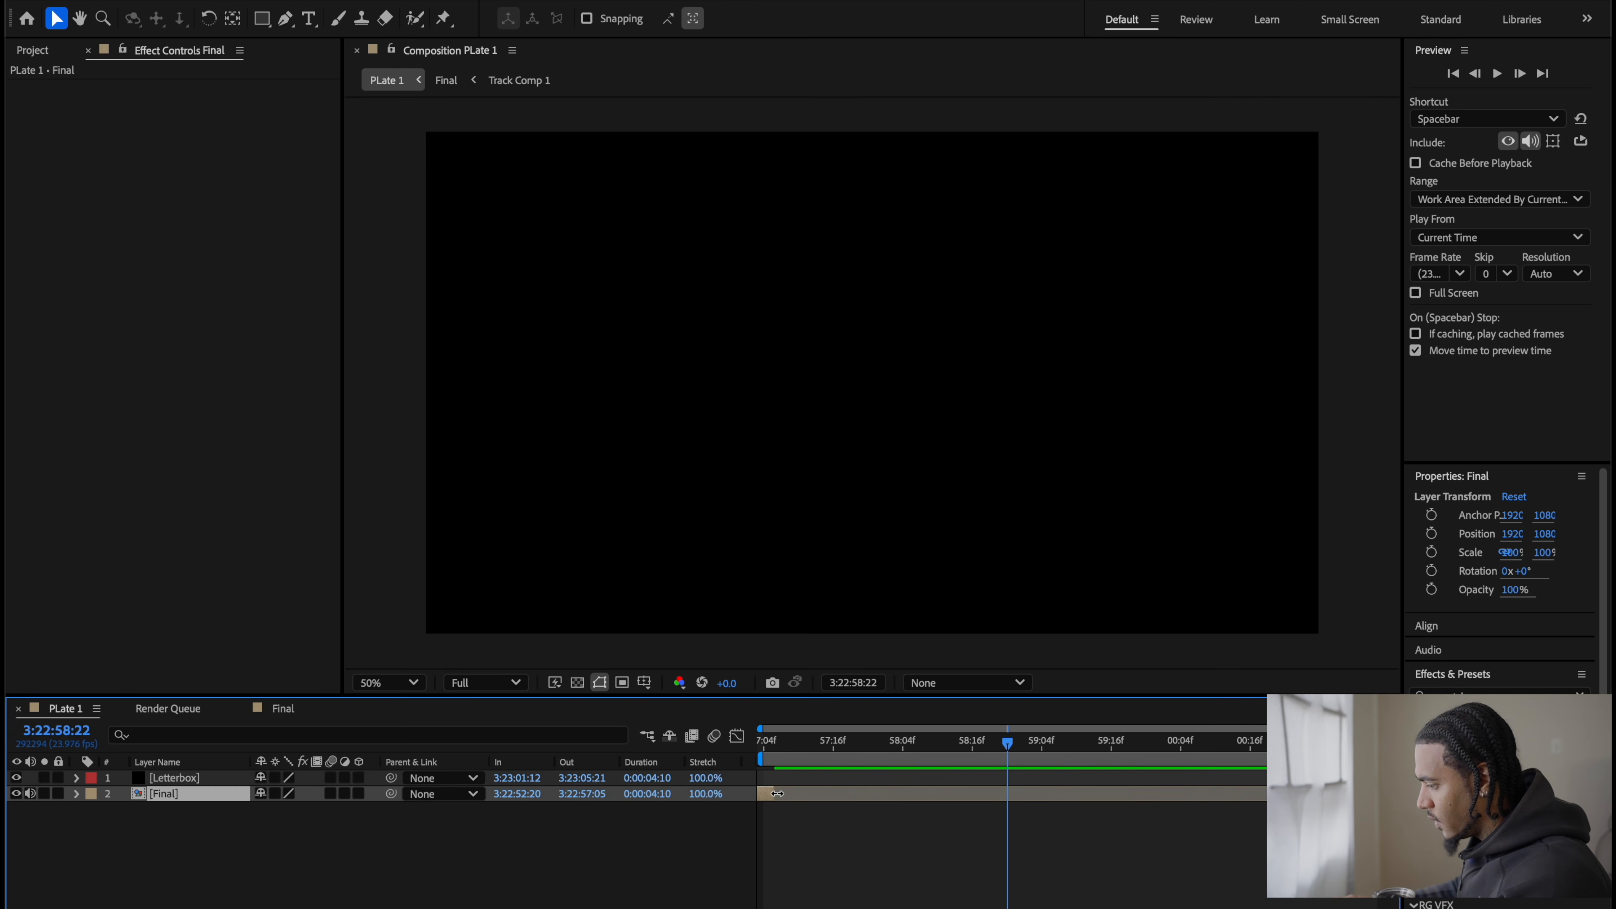
mouse_move(777, 793)
left_mouse_down()
mouse_move(1387, 793)
mouse_move(773, 778)
left_mouse_up()
left_click(1382, 777)
left_click(774, 753)
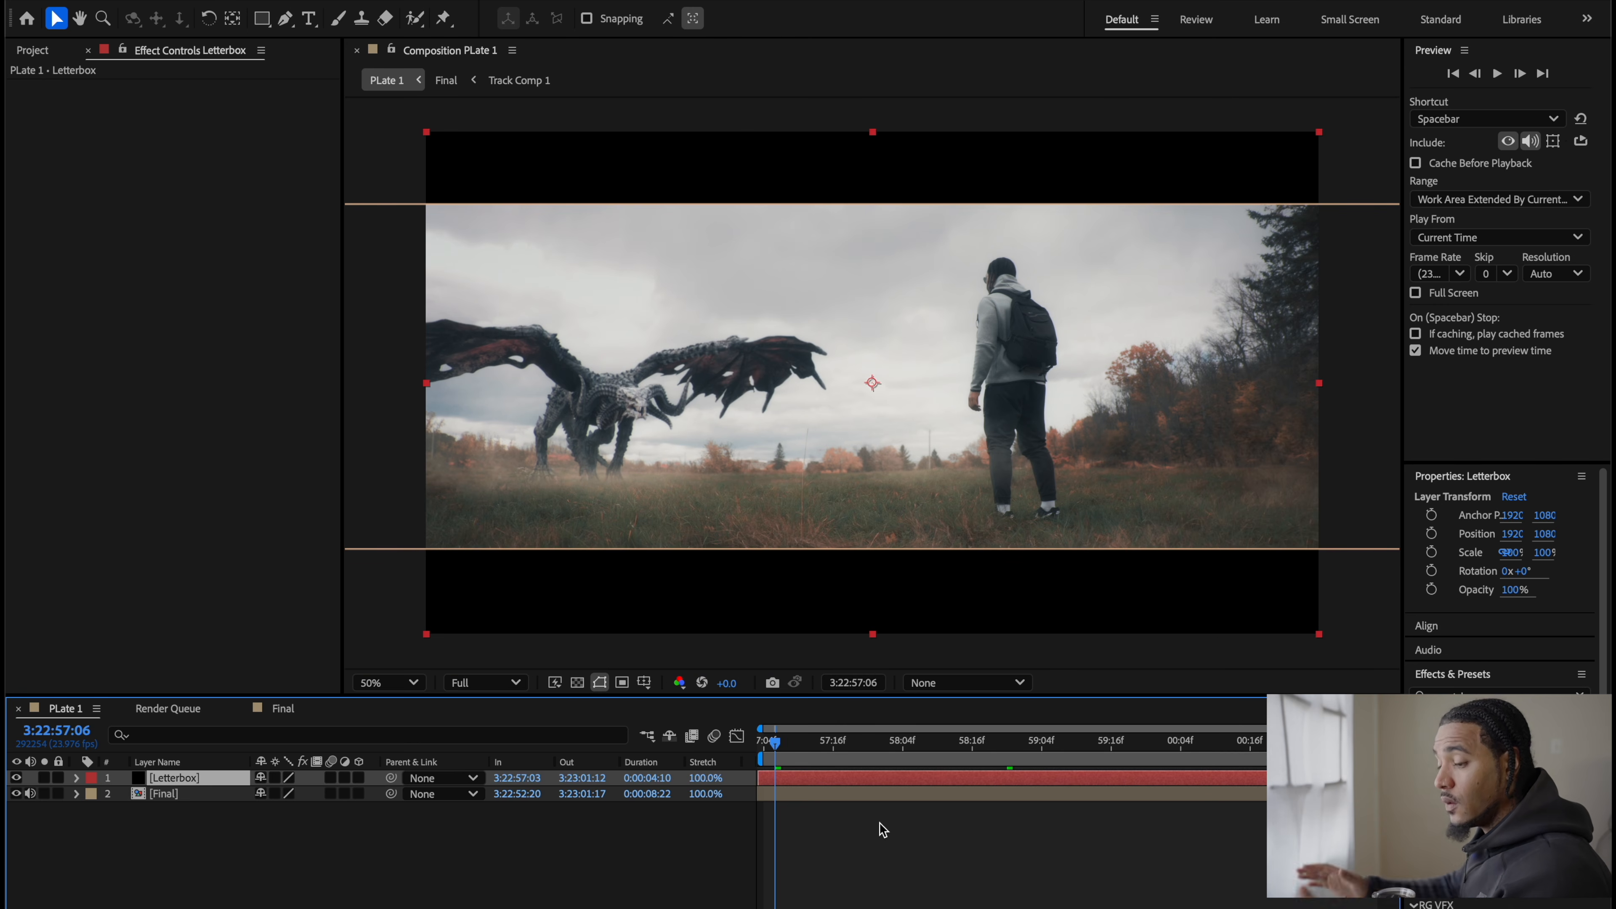
Step: Apply the uni.Camera Shake effect to the Final layer and set its Shake Amount to 70%
left_click(194, 794)
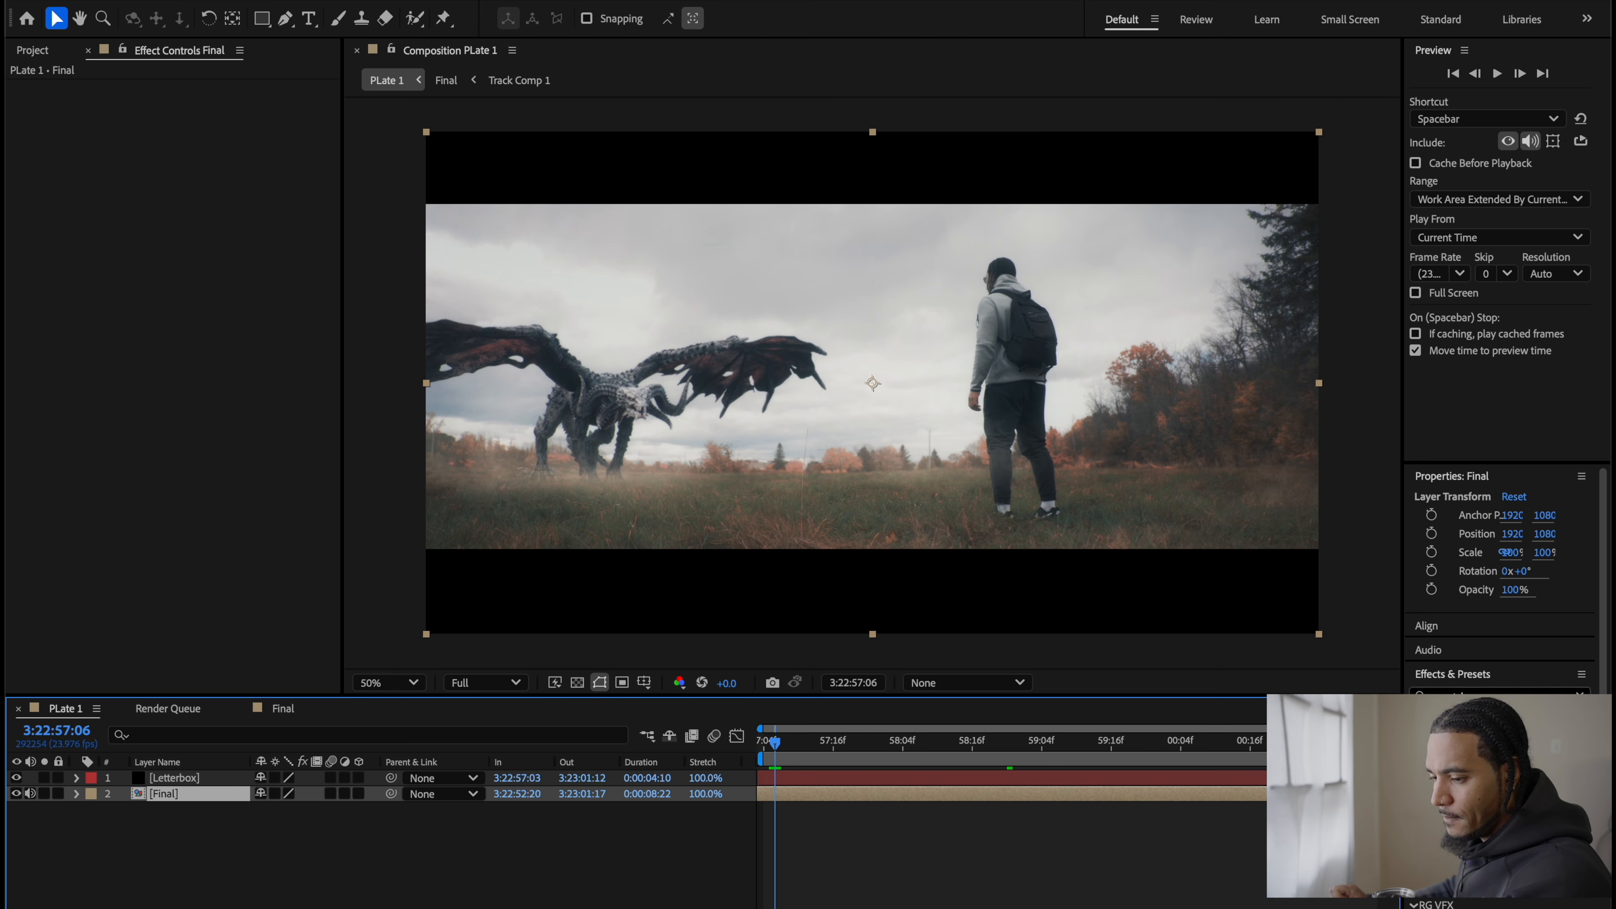
left_click(1484, 690)
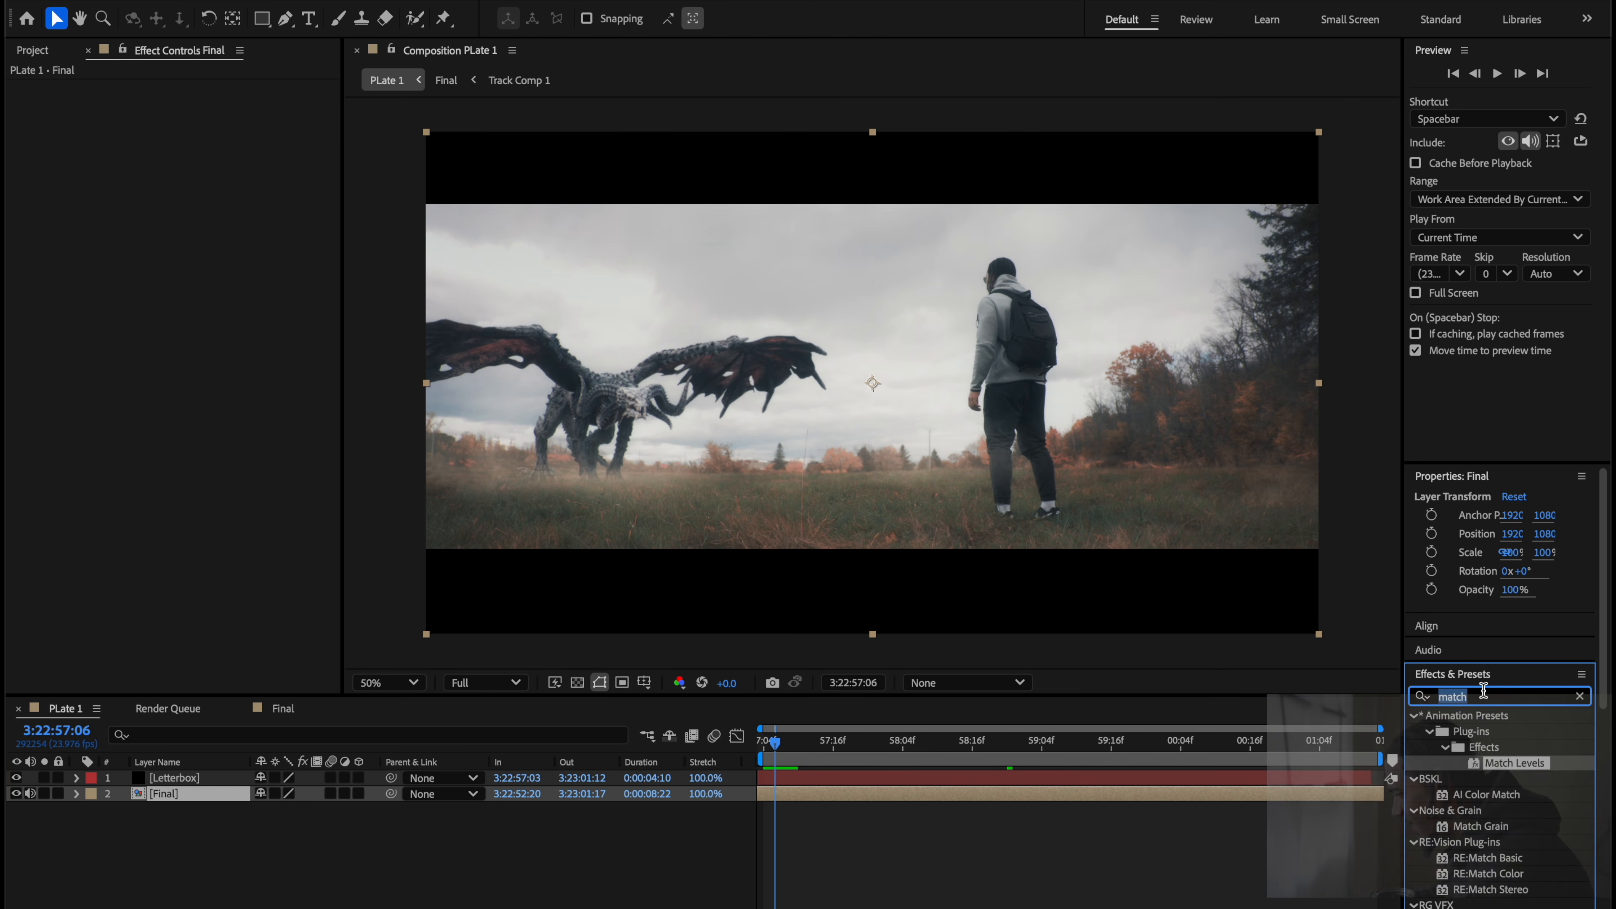
type("shake")
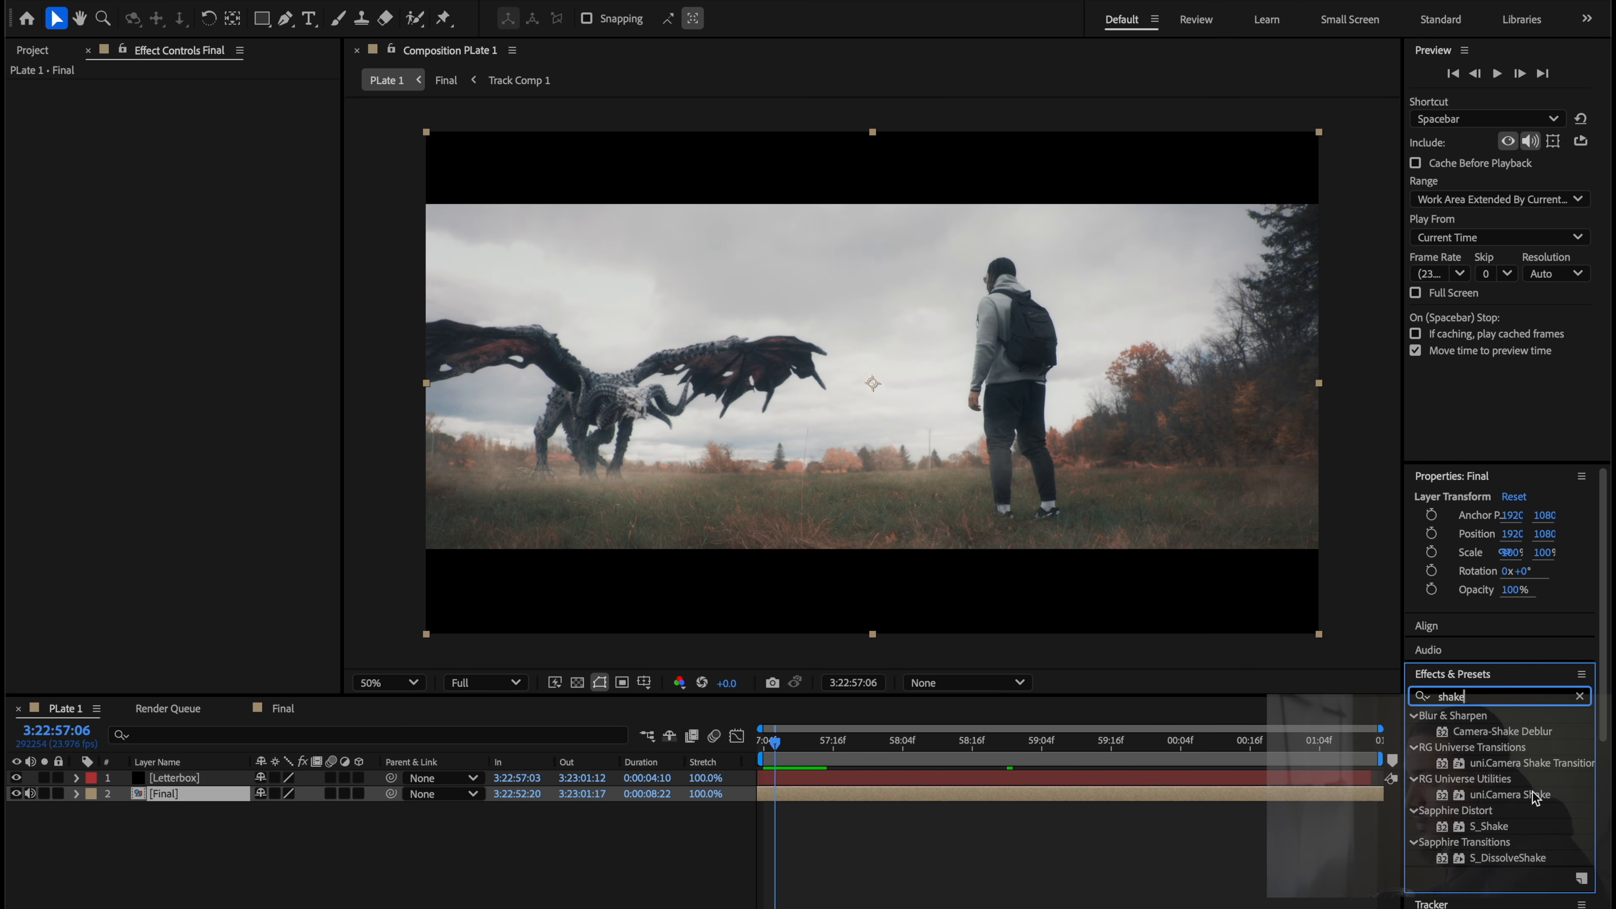
double_click(1517, 796)
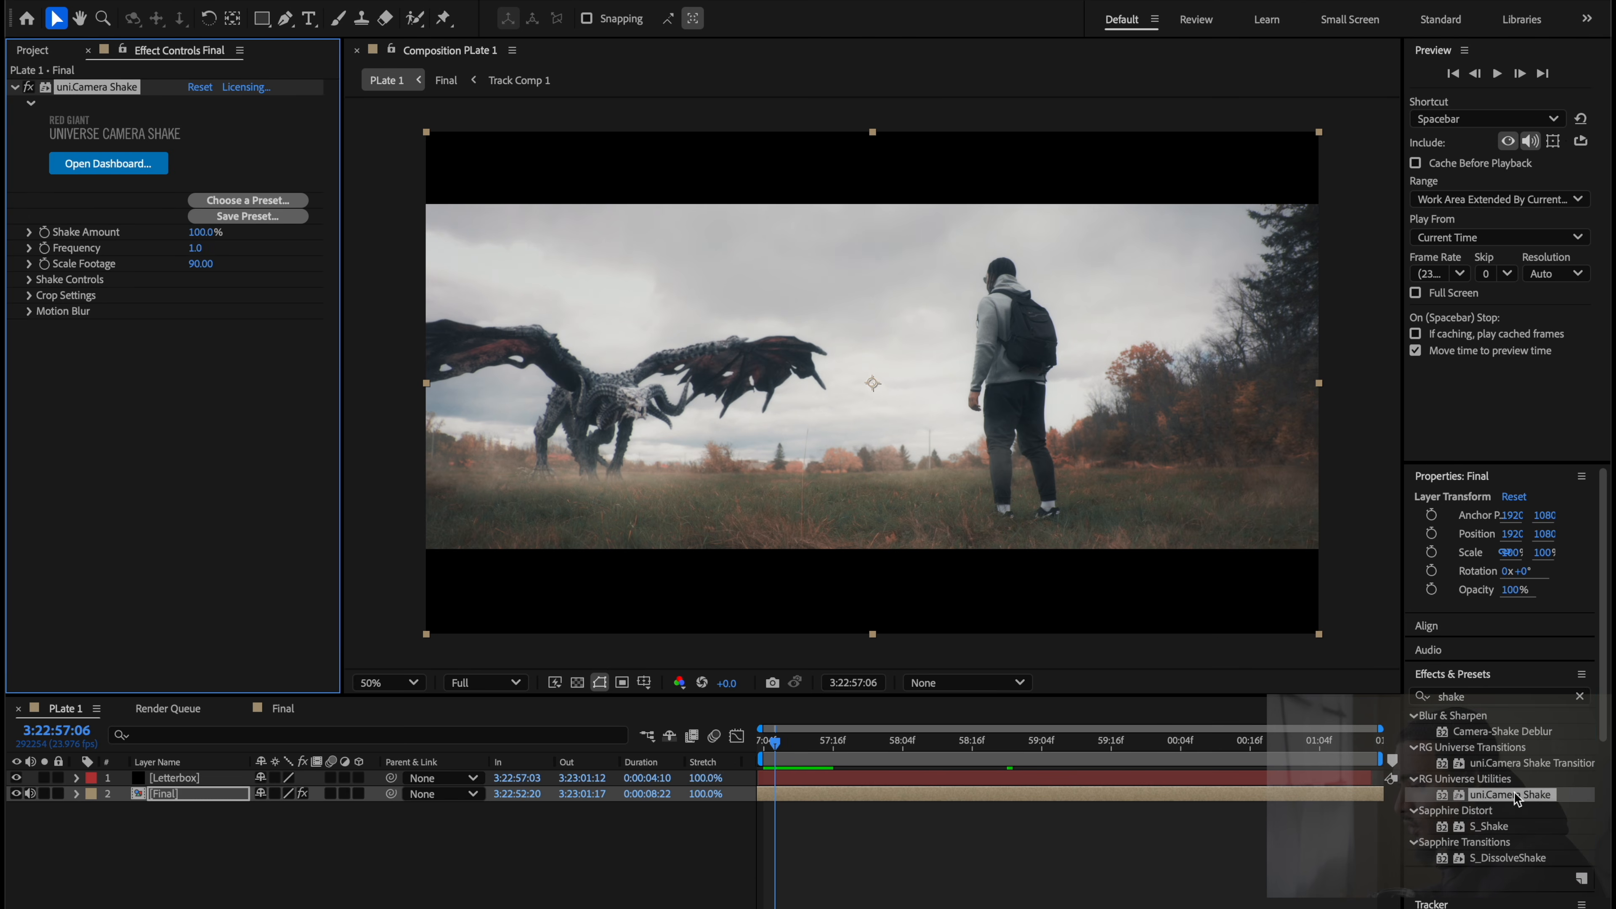
left_click(201, 233)
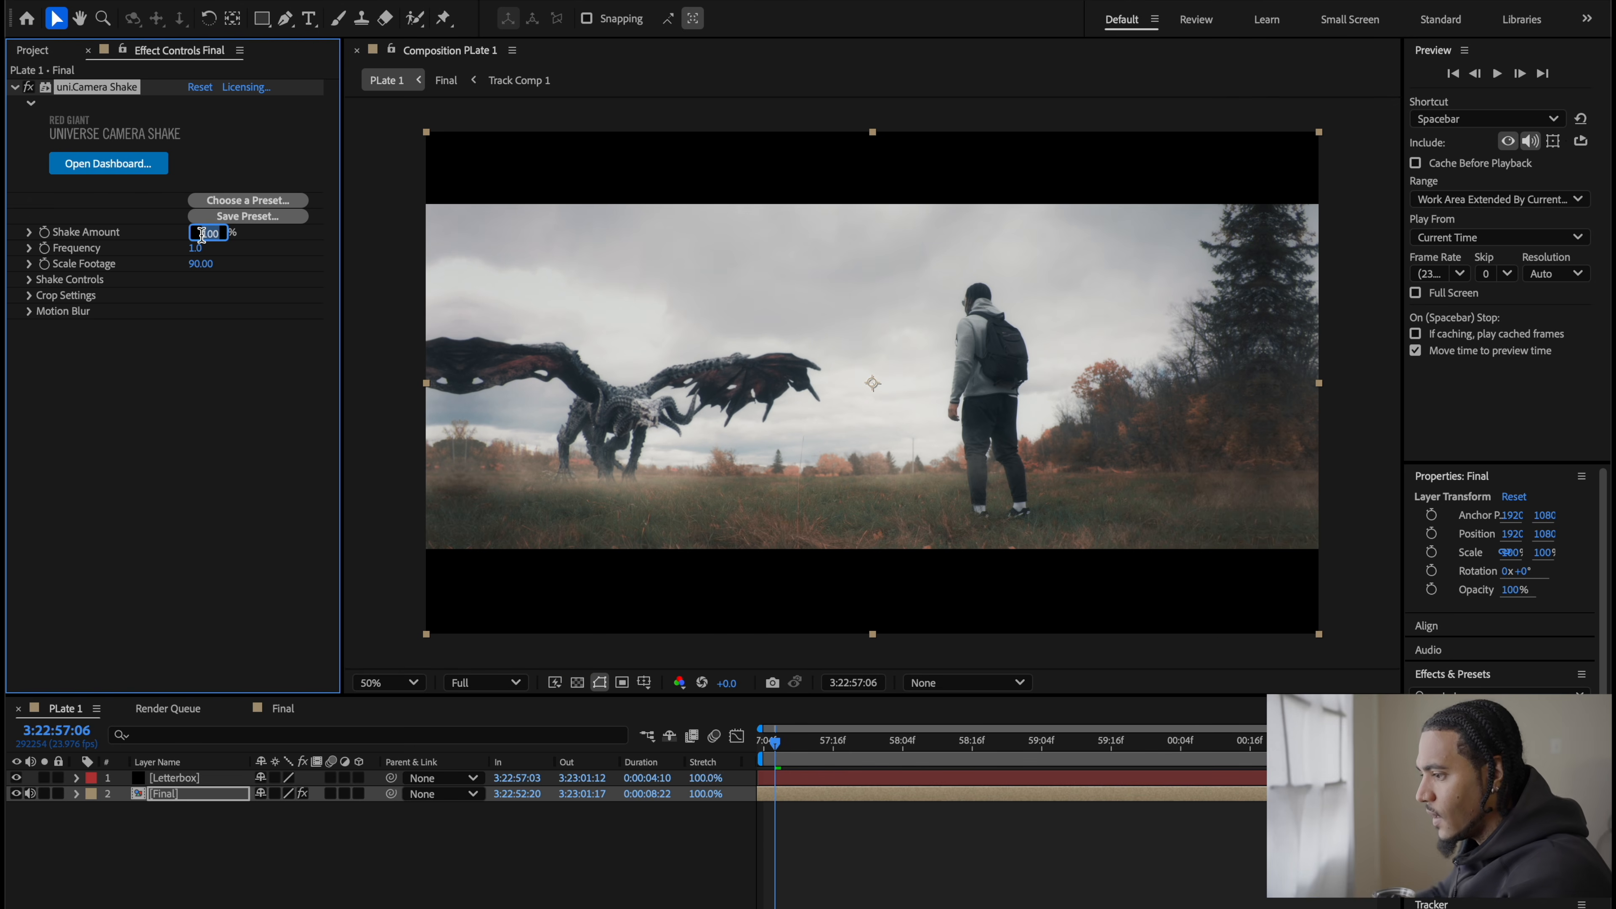
type("70")
key("Return")
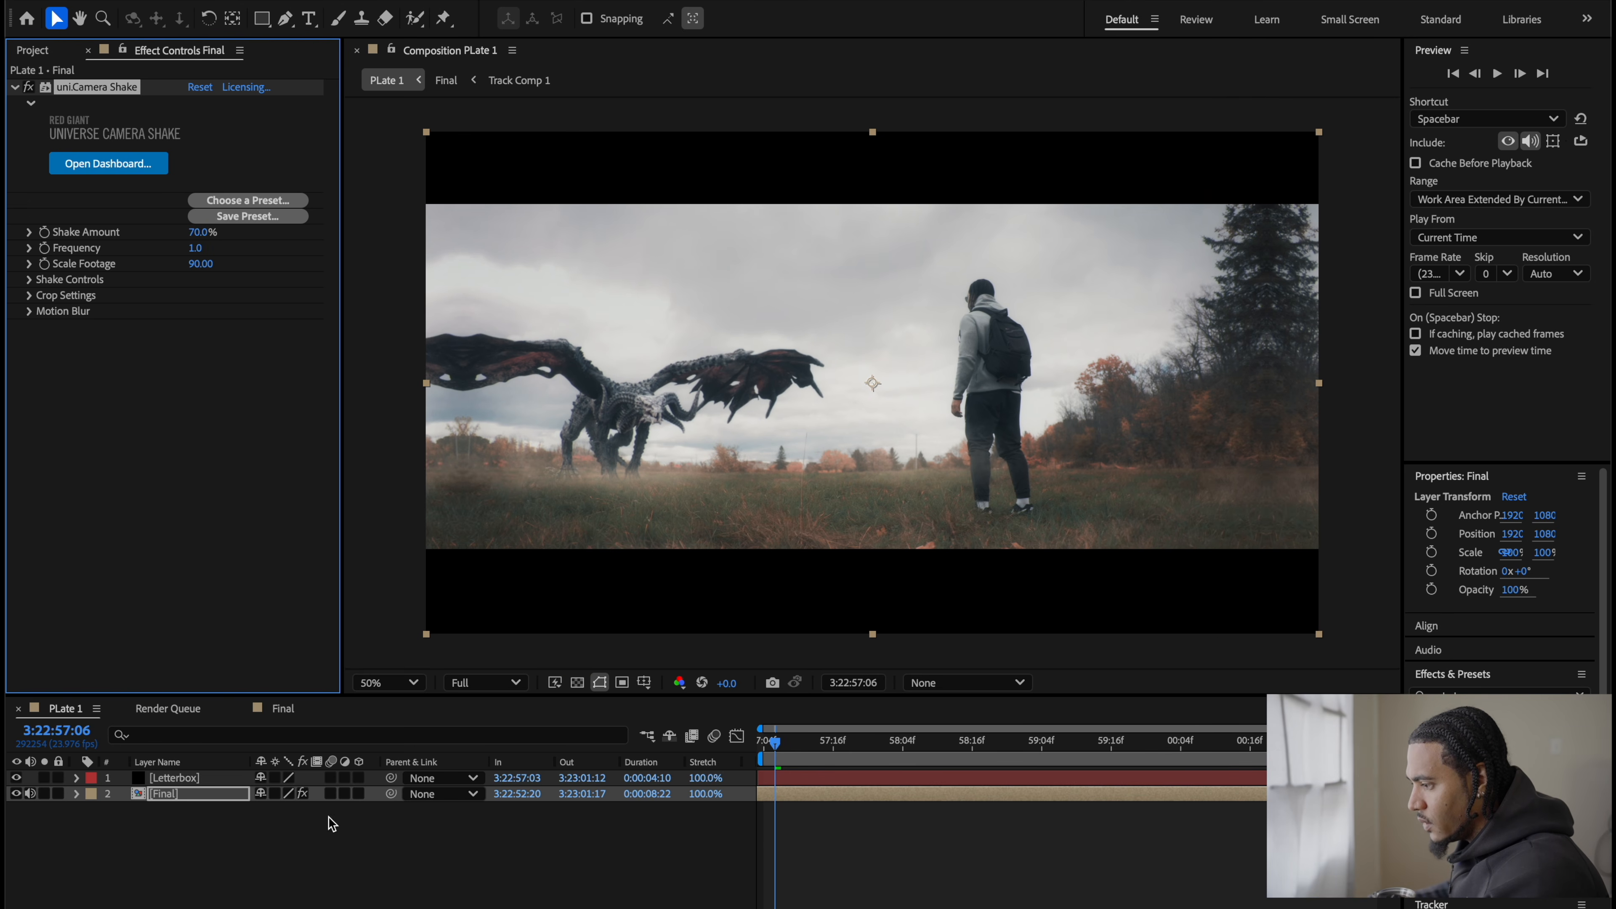
Step: Enable motion blur on the Final layer and preview the frame at 3:22:57:04
left_click(331, 794)
left_click_drag(789, 753, 747, 759)
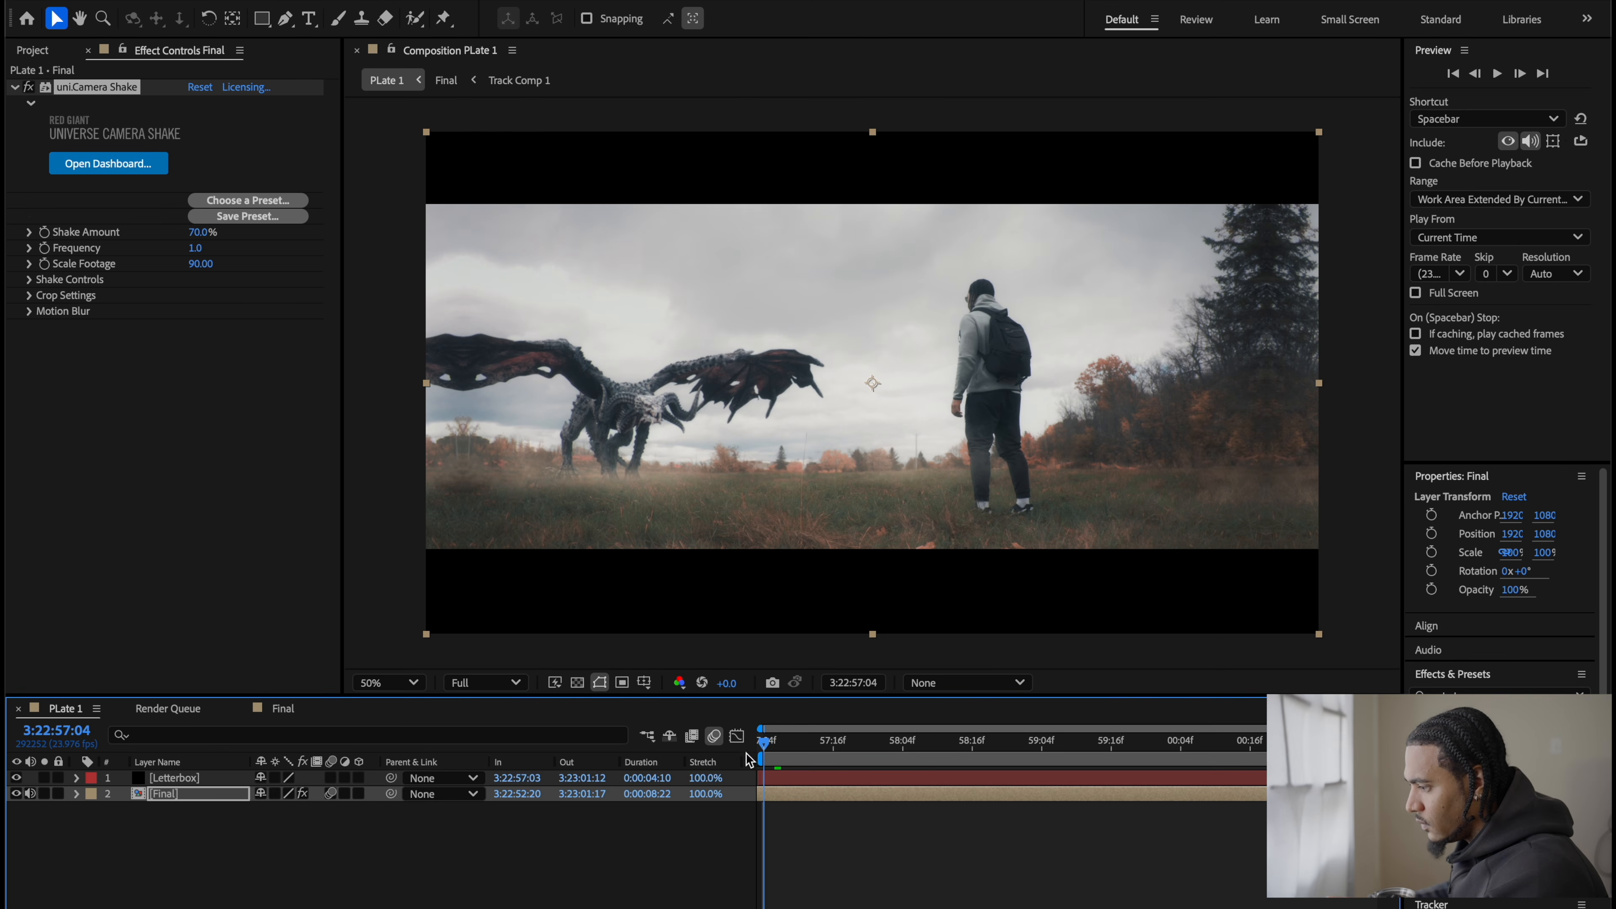
scroll(833, 506, "up", 1)
left_click_drag(812, 497, 942, 485)
scroll(943, 485, "down", 1)
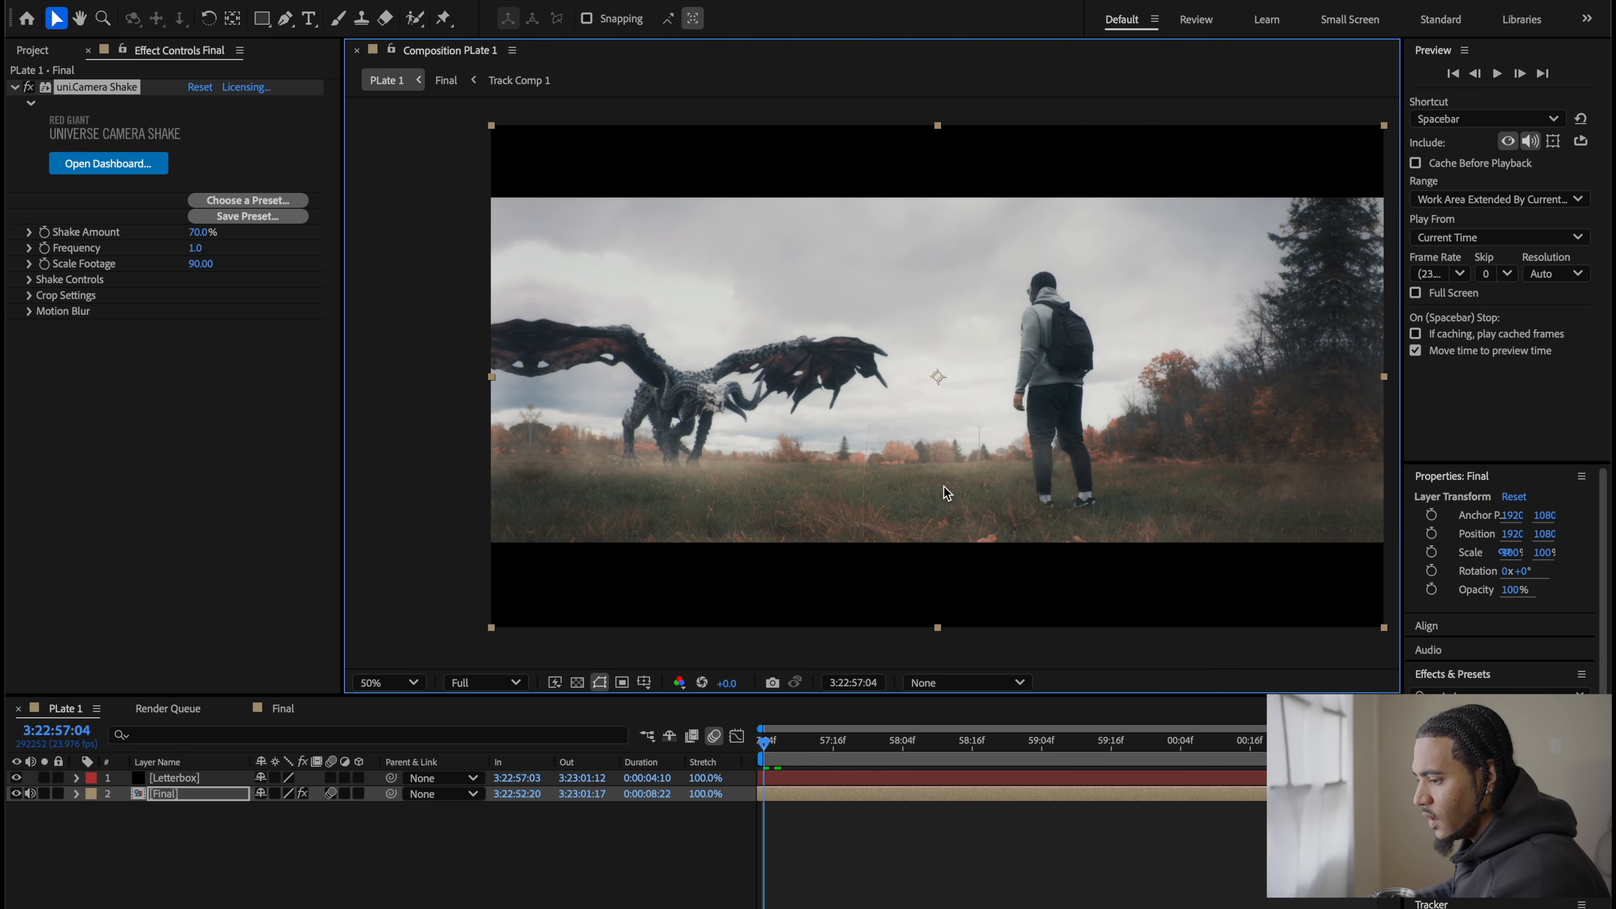
Step: Open the Final composition, select the Looks adjustment layer, and display layer names instead of source names
left_click(184, 708)
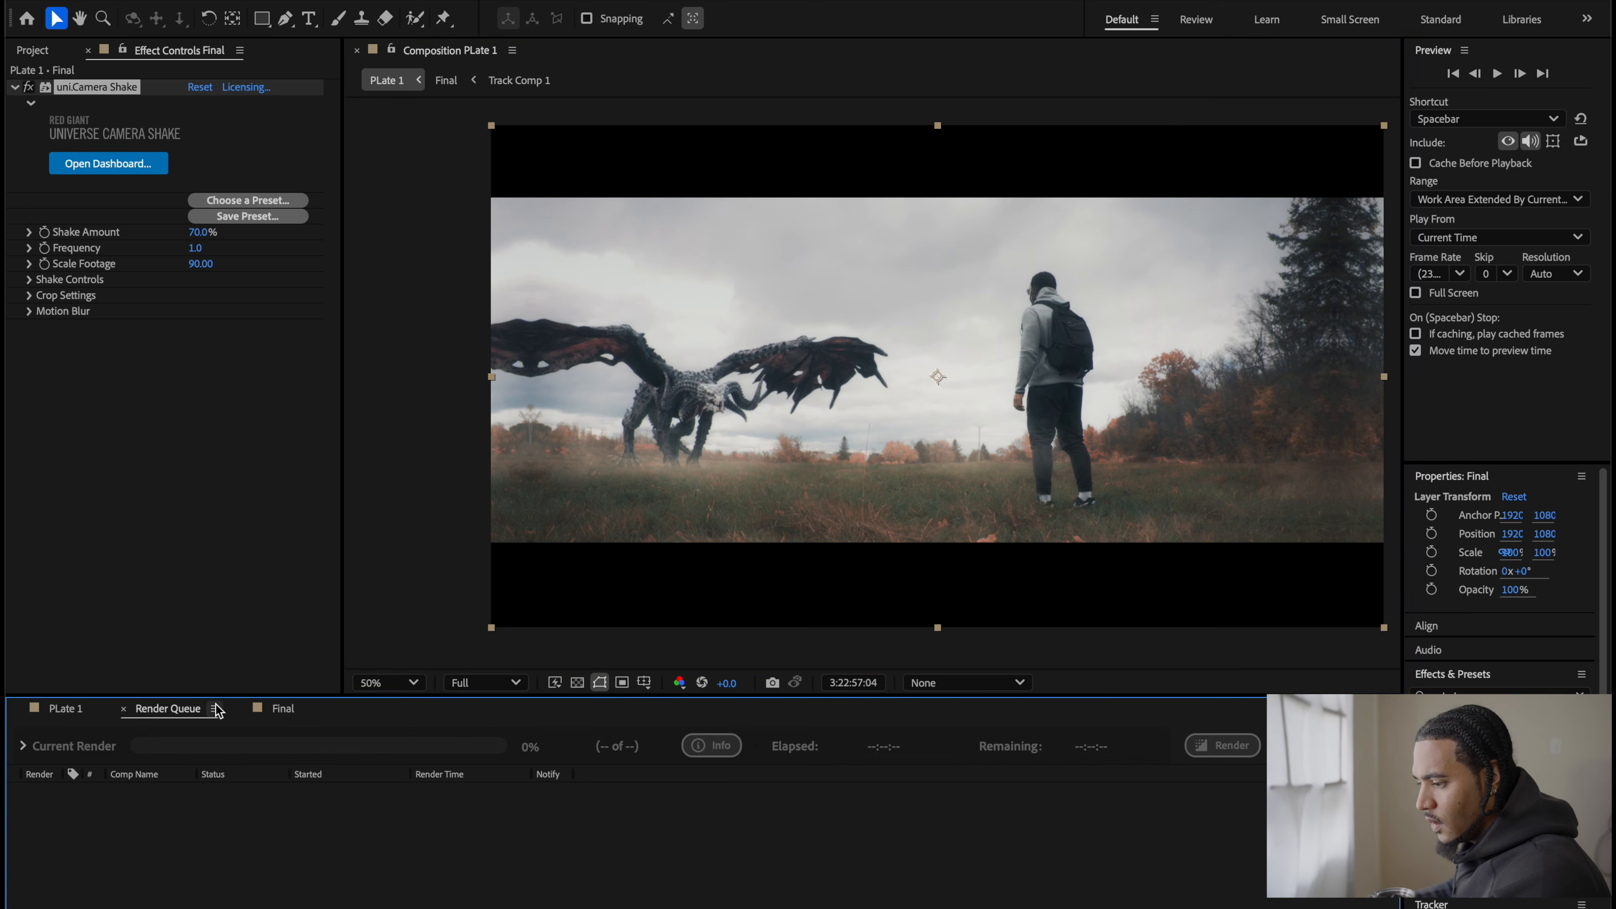
left_click(286, 709)
left_click(203, 793)
left_click(195, 825)
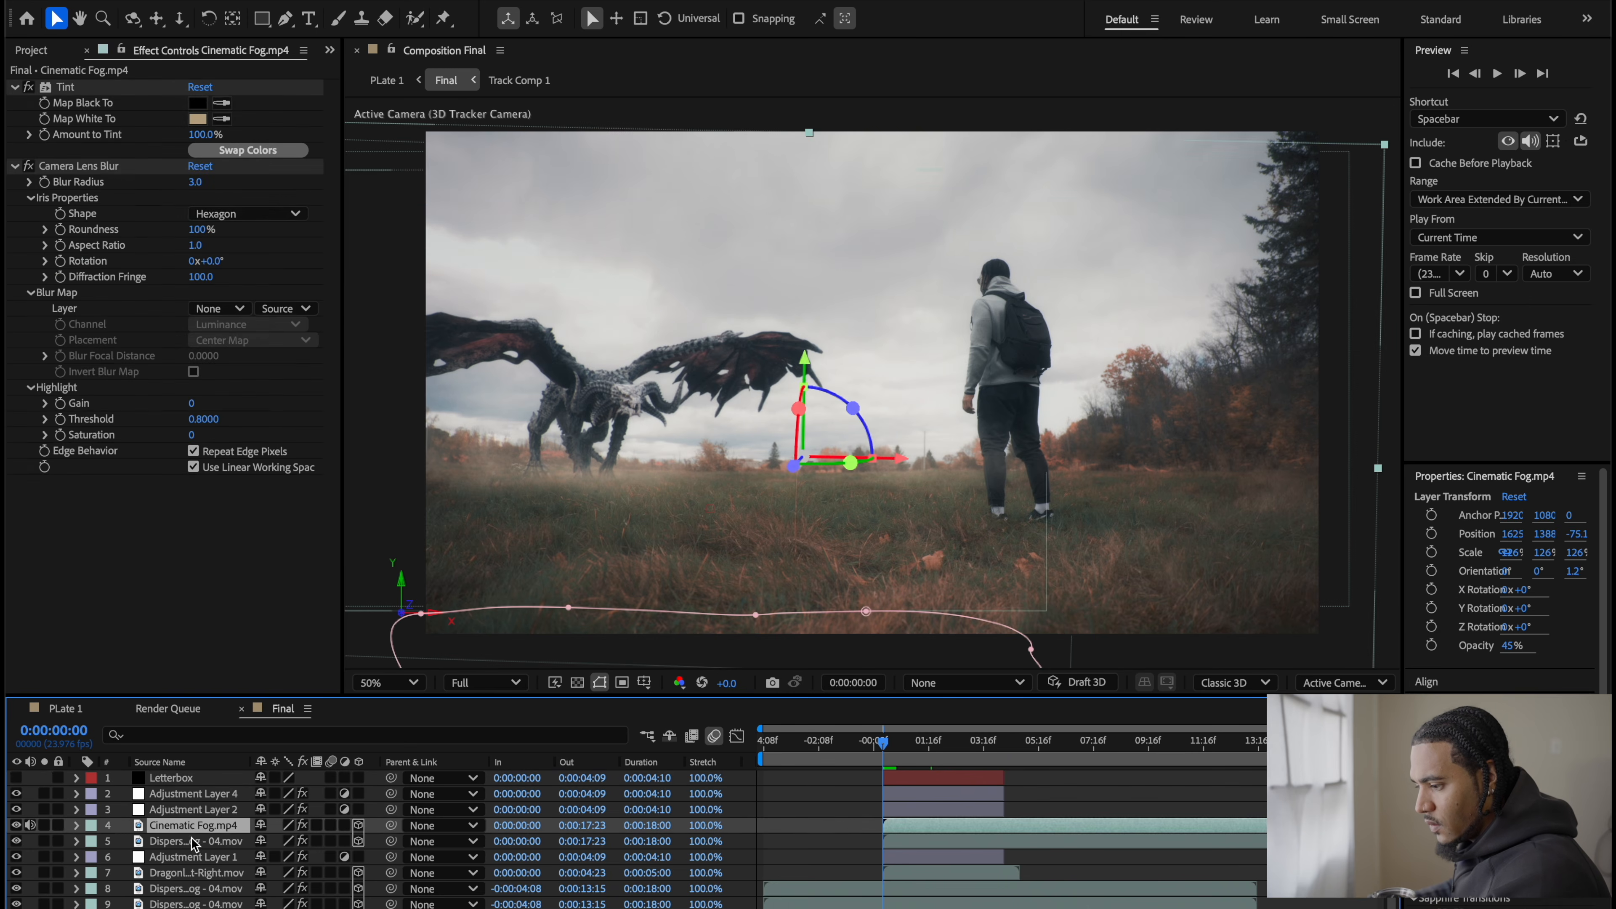
left_click(196, 809)
left_click(176, 763)
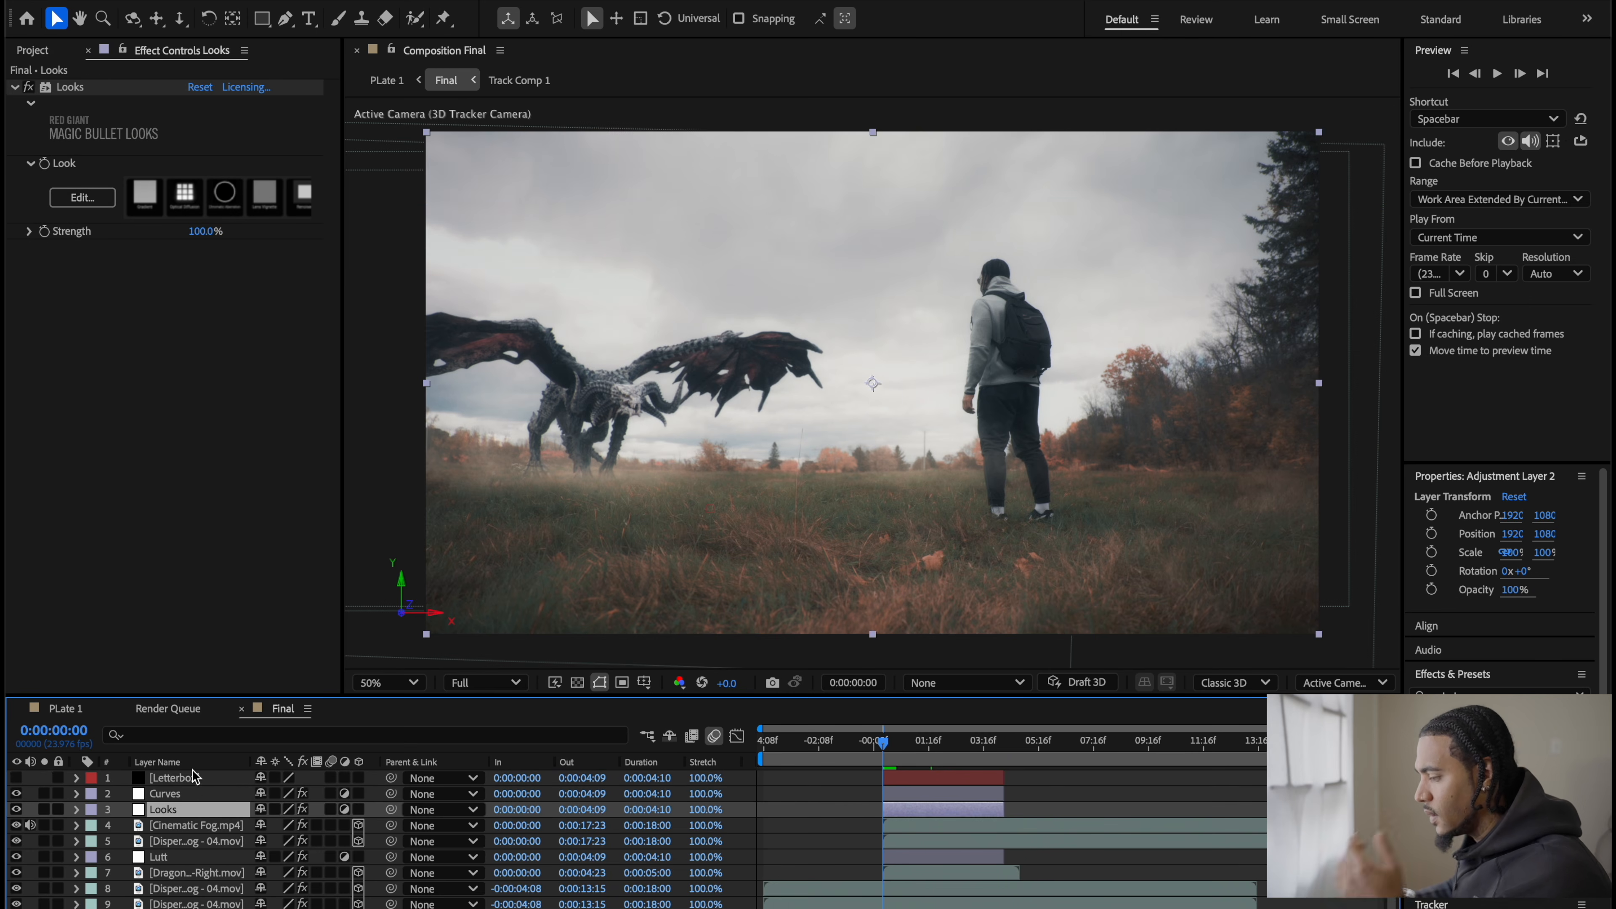
Step: Raise the Lens Vignette strength in the Looks effect to +48.57% and check the shot in PLate 1
left_click(90, 201)
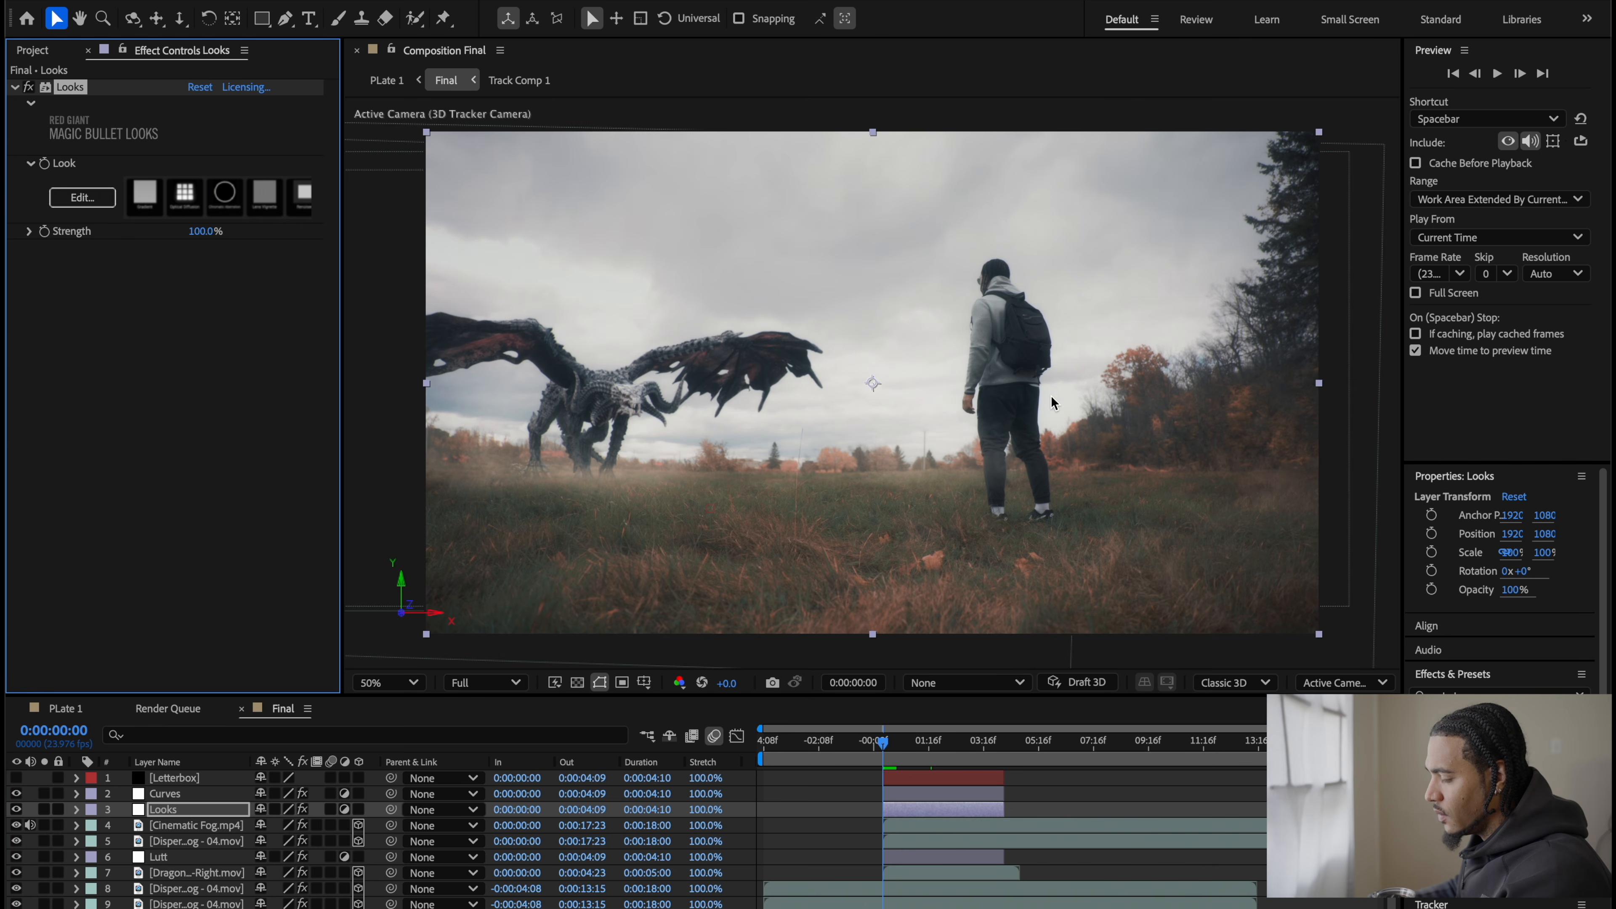
left_click(961, 549)
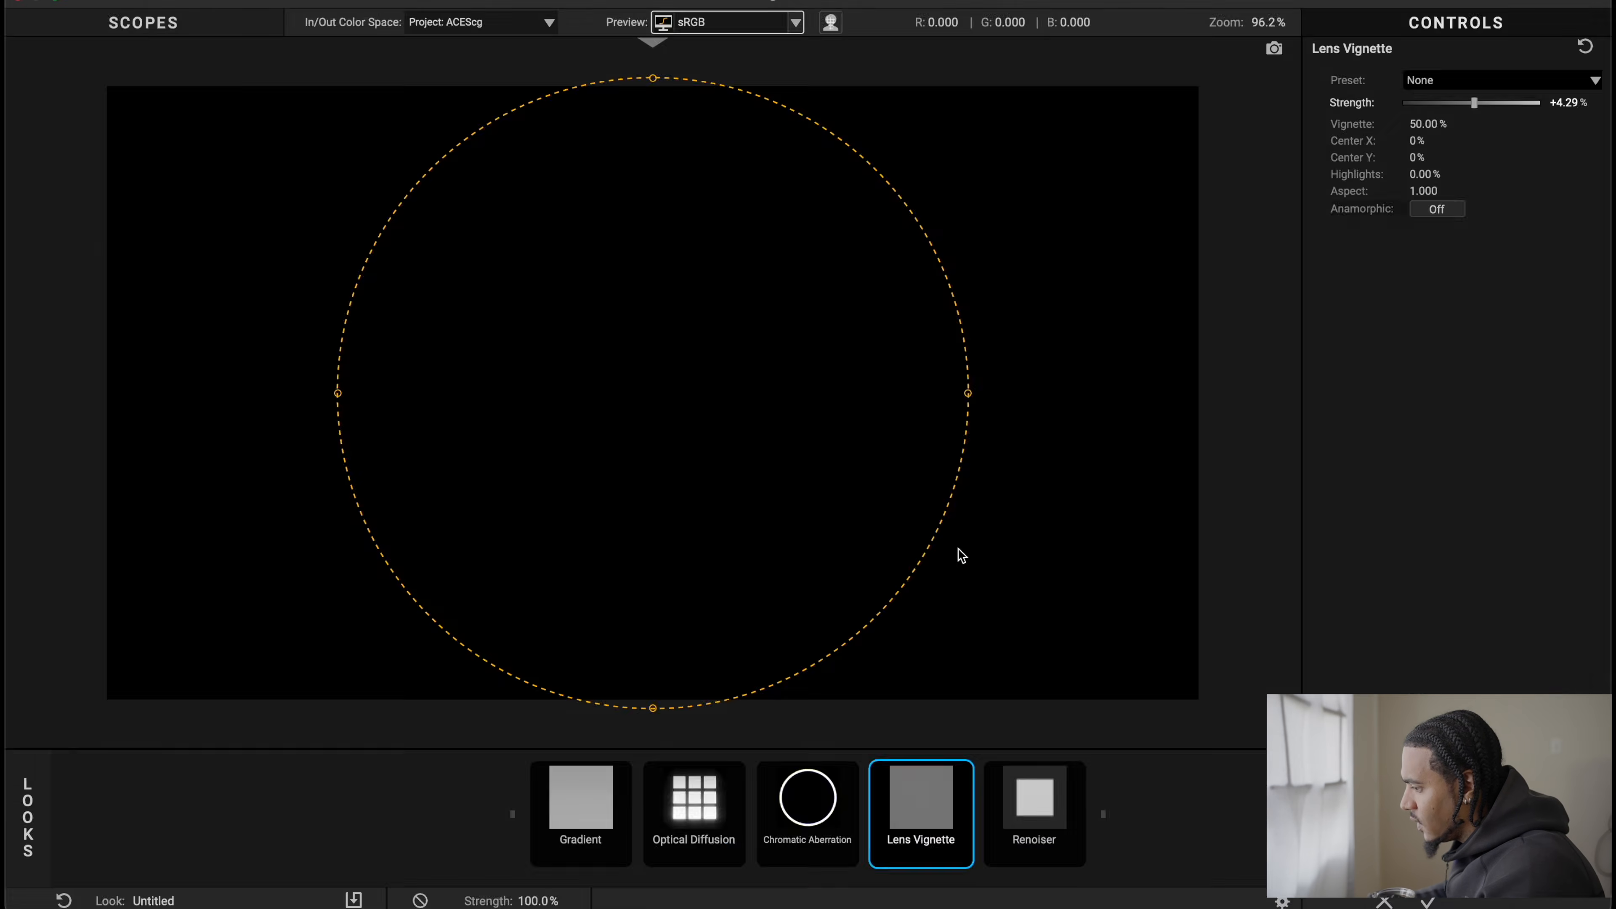
left_click_drag(1477, 107, 1502, 107)
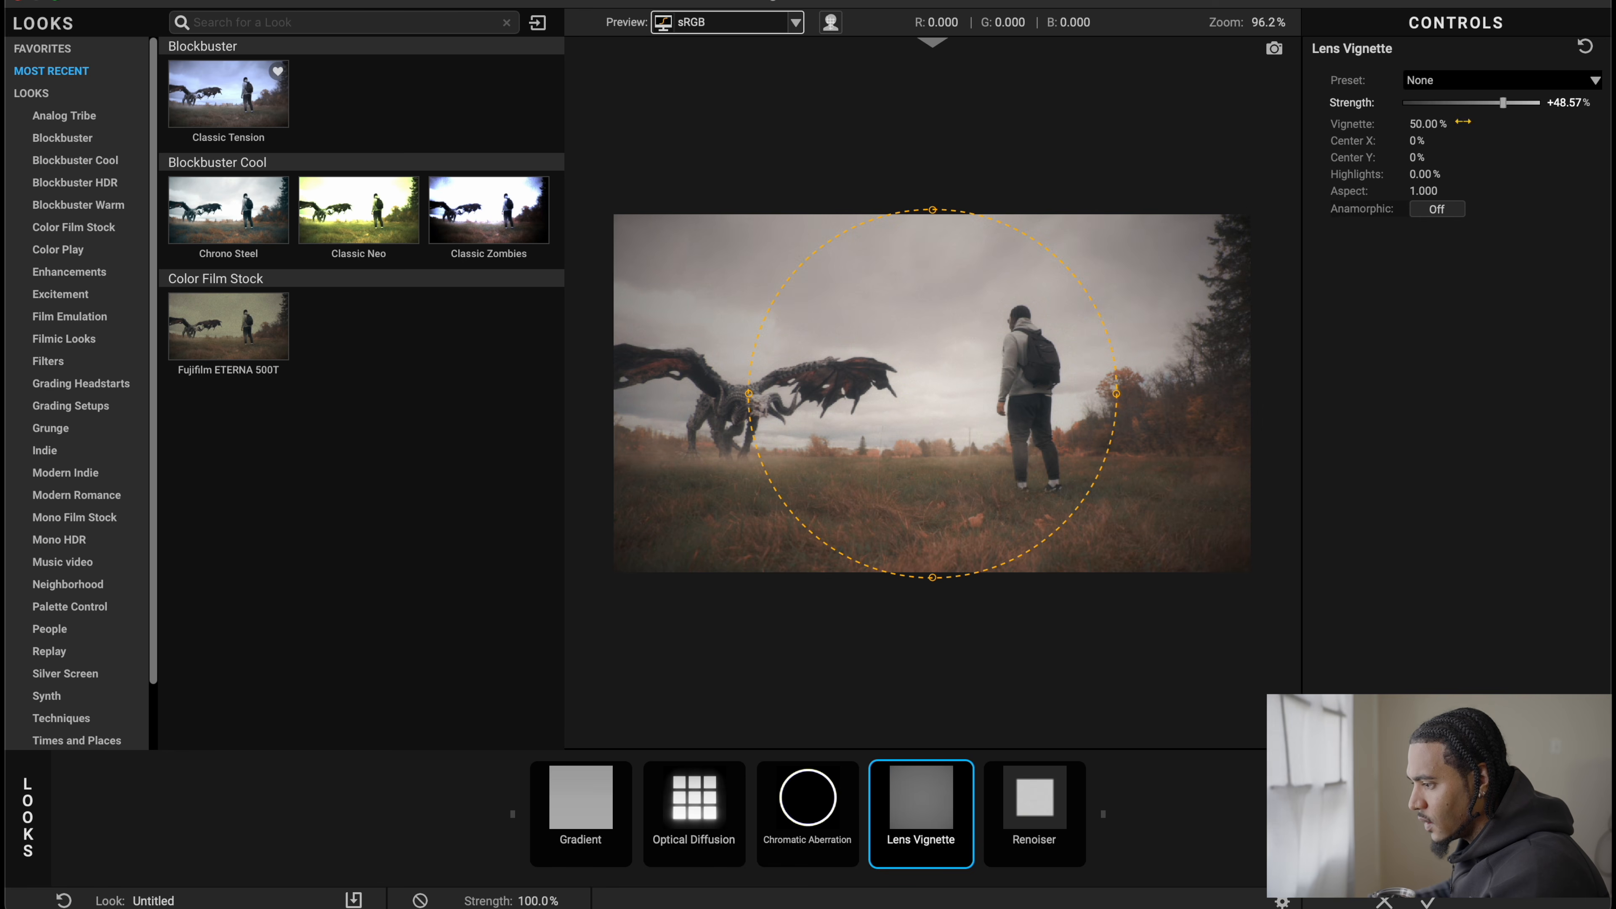
left_click(1430, 901)
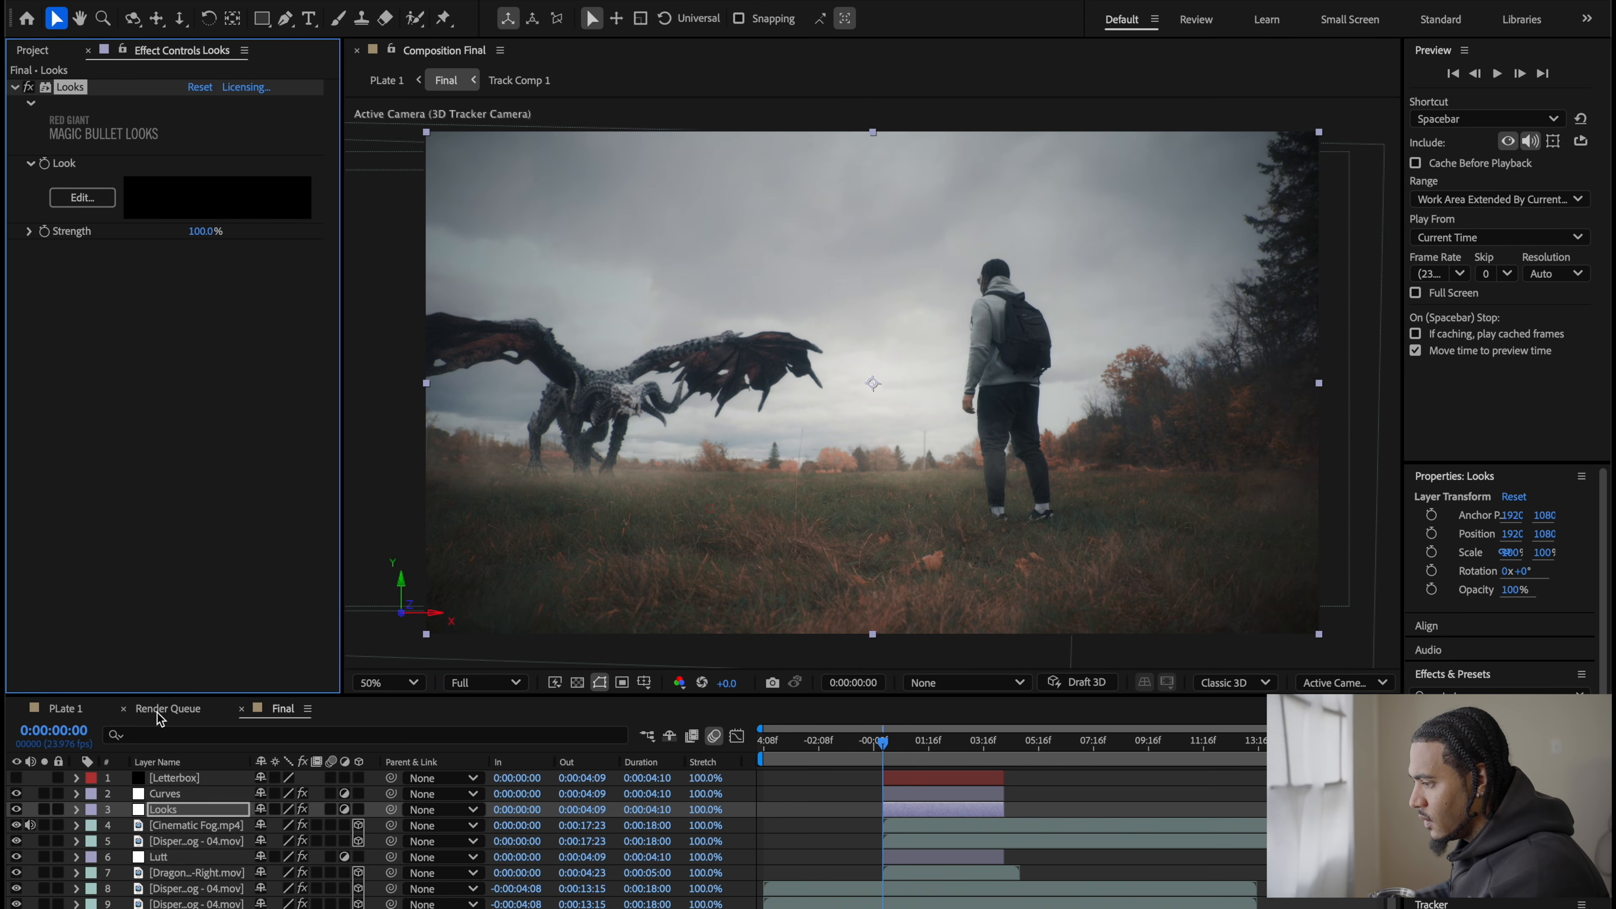
left_click(69, 709)
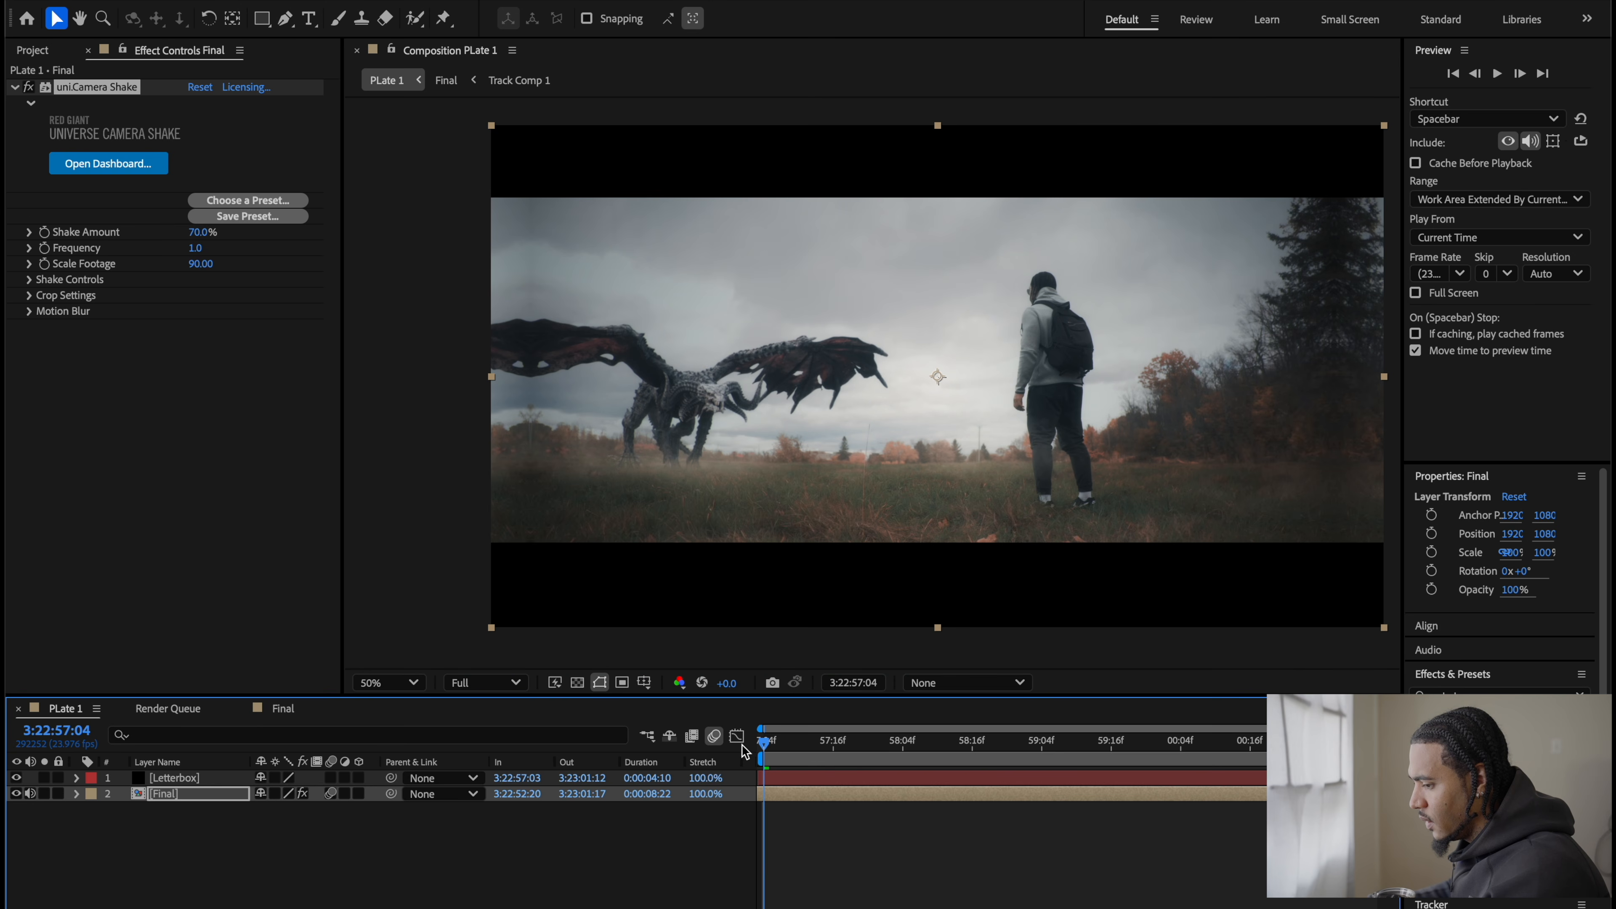
left_click(181, 714)
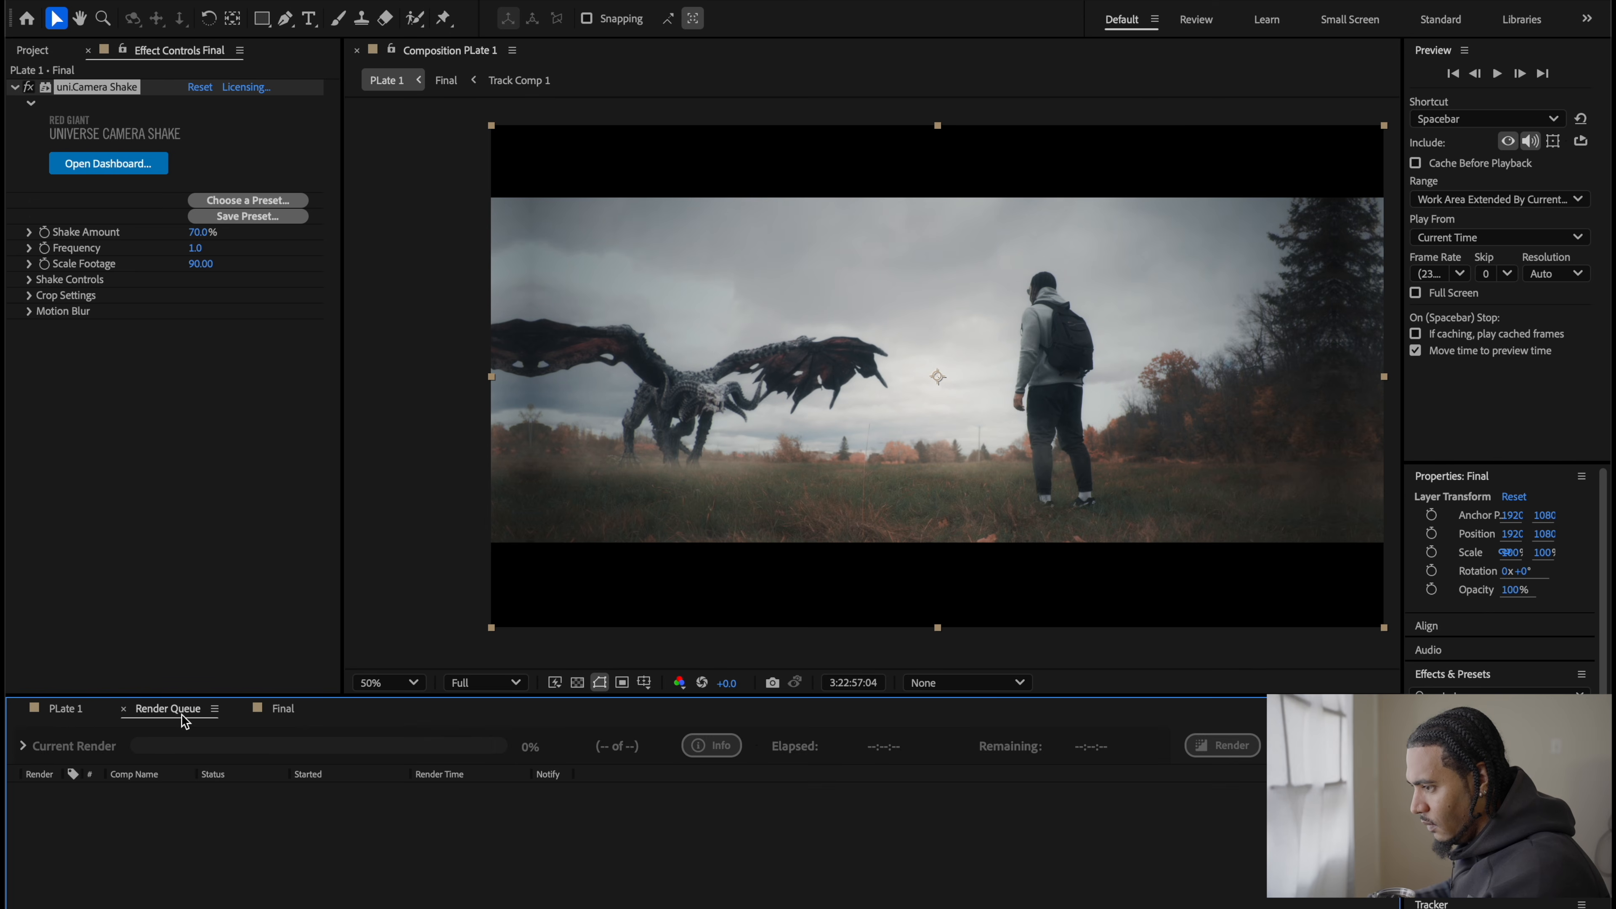
Step: Reopen the Looks effect in the Final composition and set the Lens Vignette strength to +31.43%
left_click(301, 714)
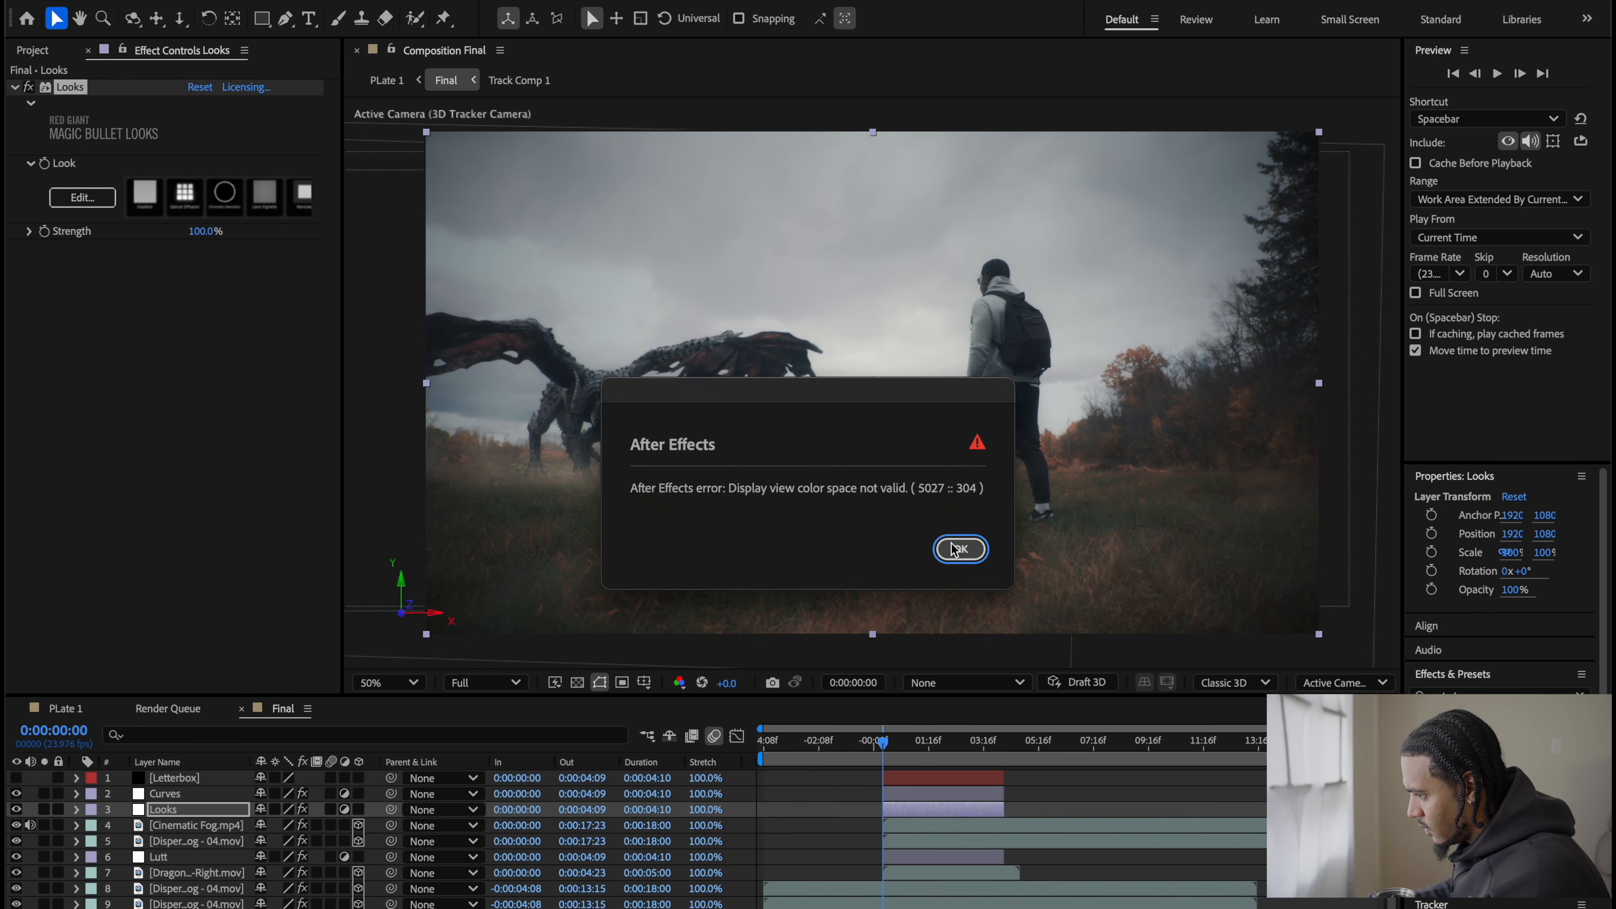
left_click(959, 548)
left_click_drag(1508, 103, 1493, 108)
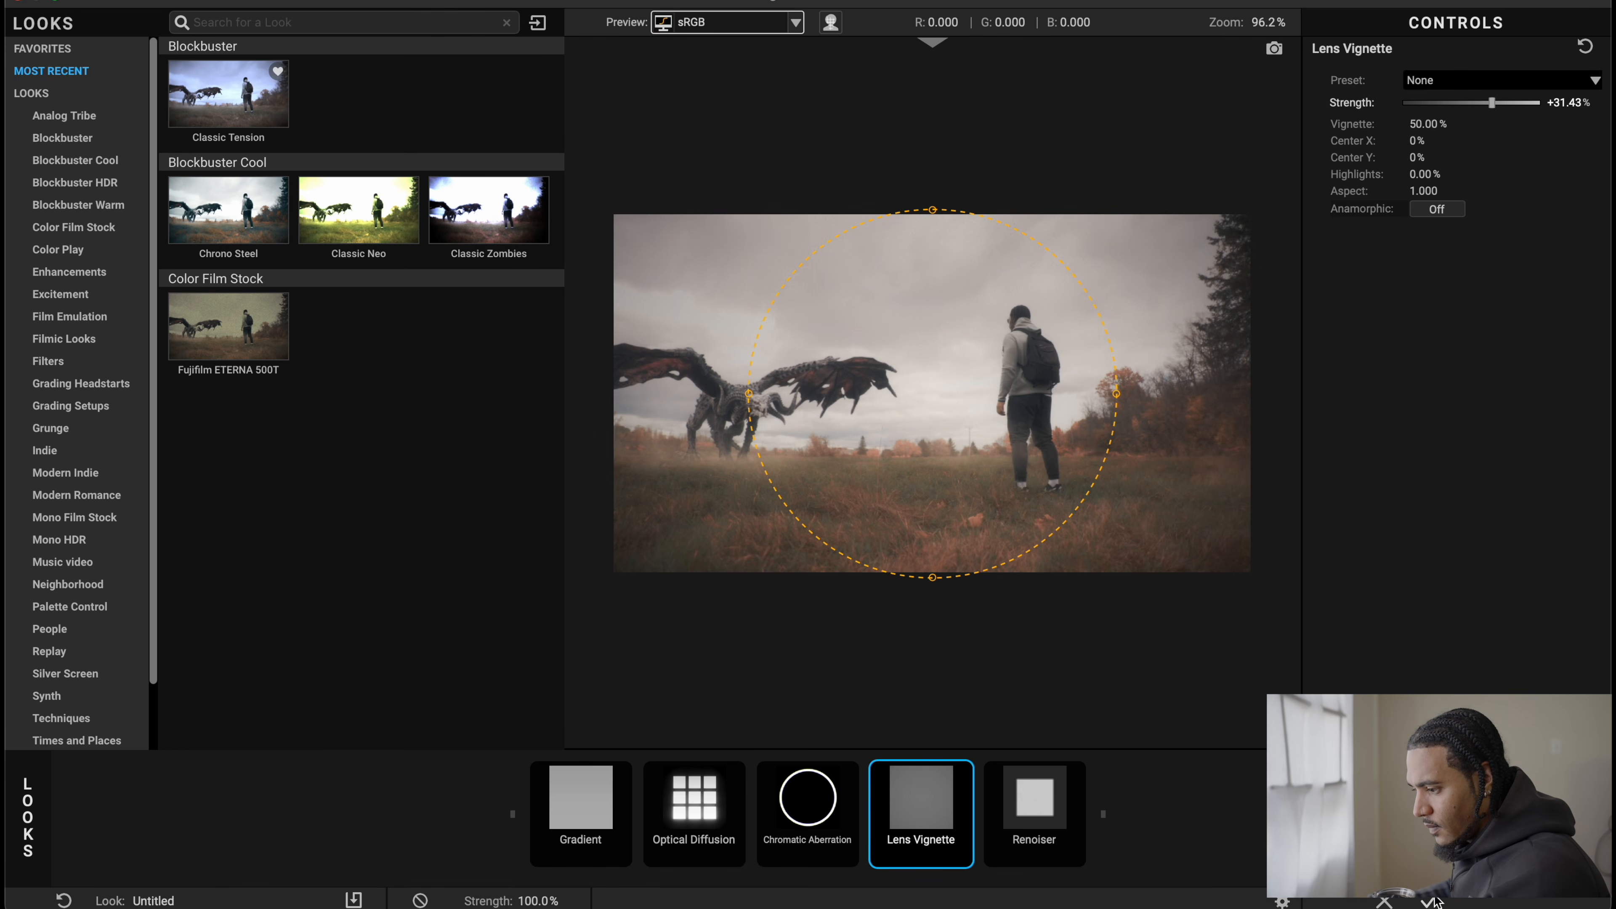
left_click(1432, 901)
Step: Return to PLate 1 and inspect the shot in a maximized composition viewer fitted to the available space
left_click(159, 707)
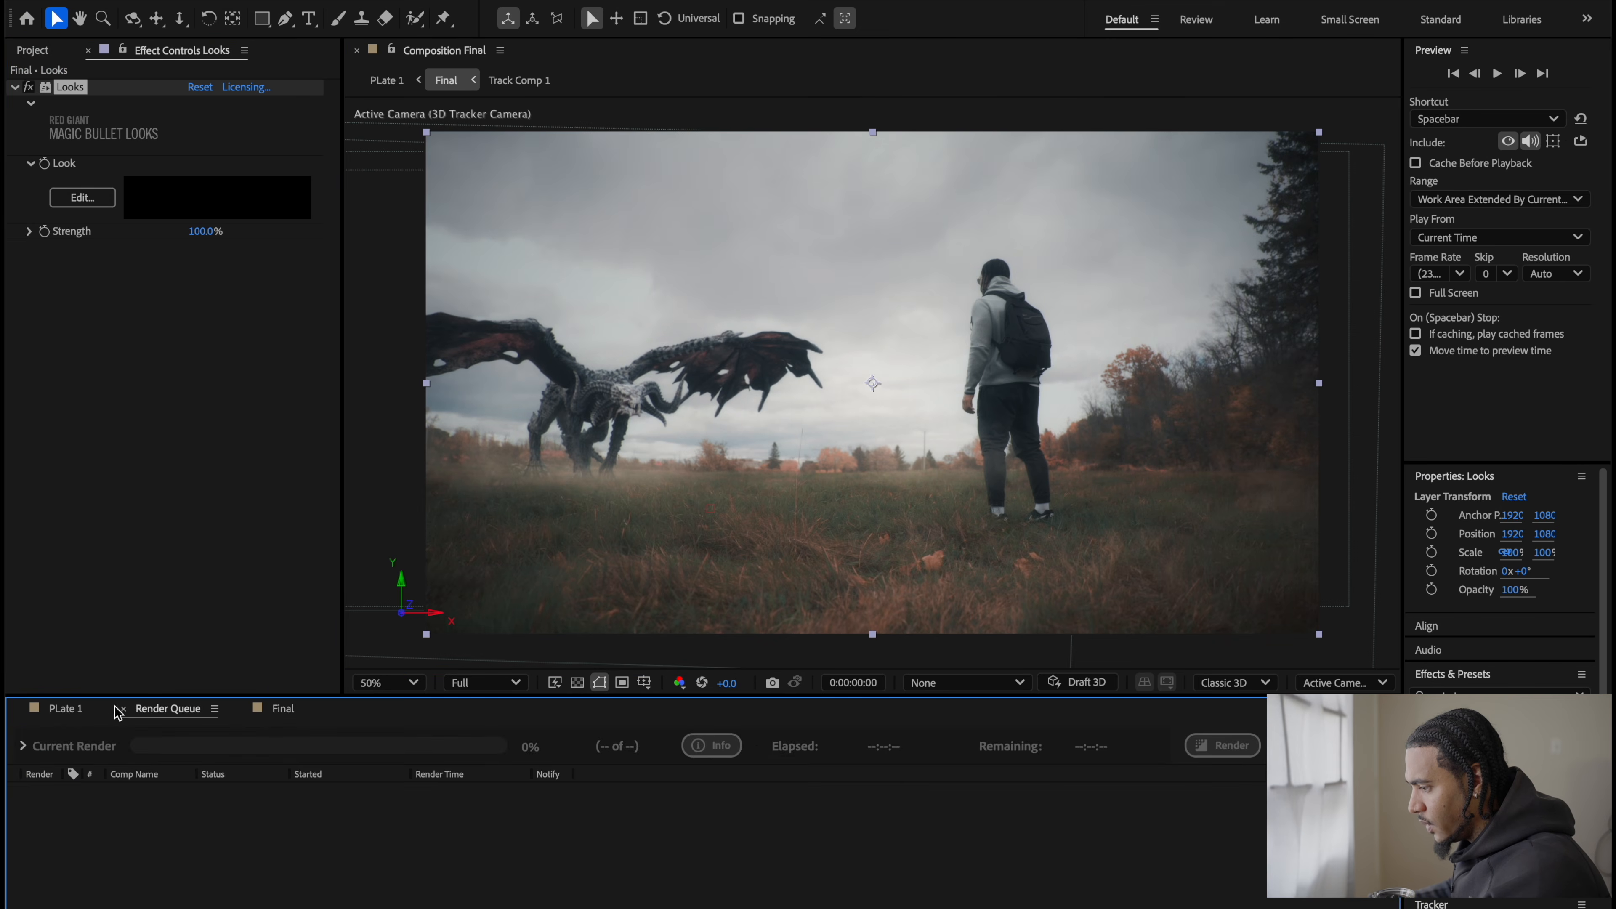
left_click(64, 708)
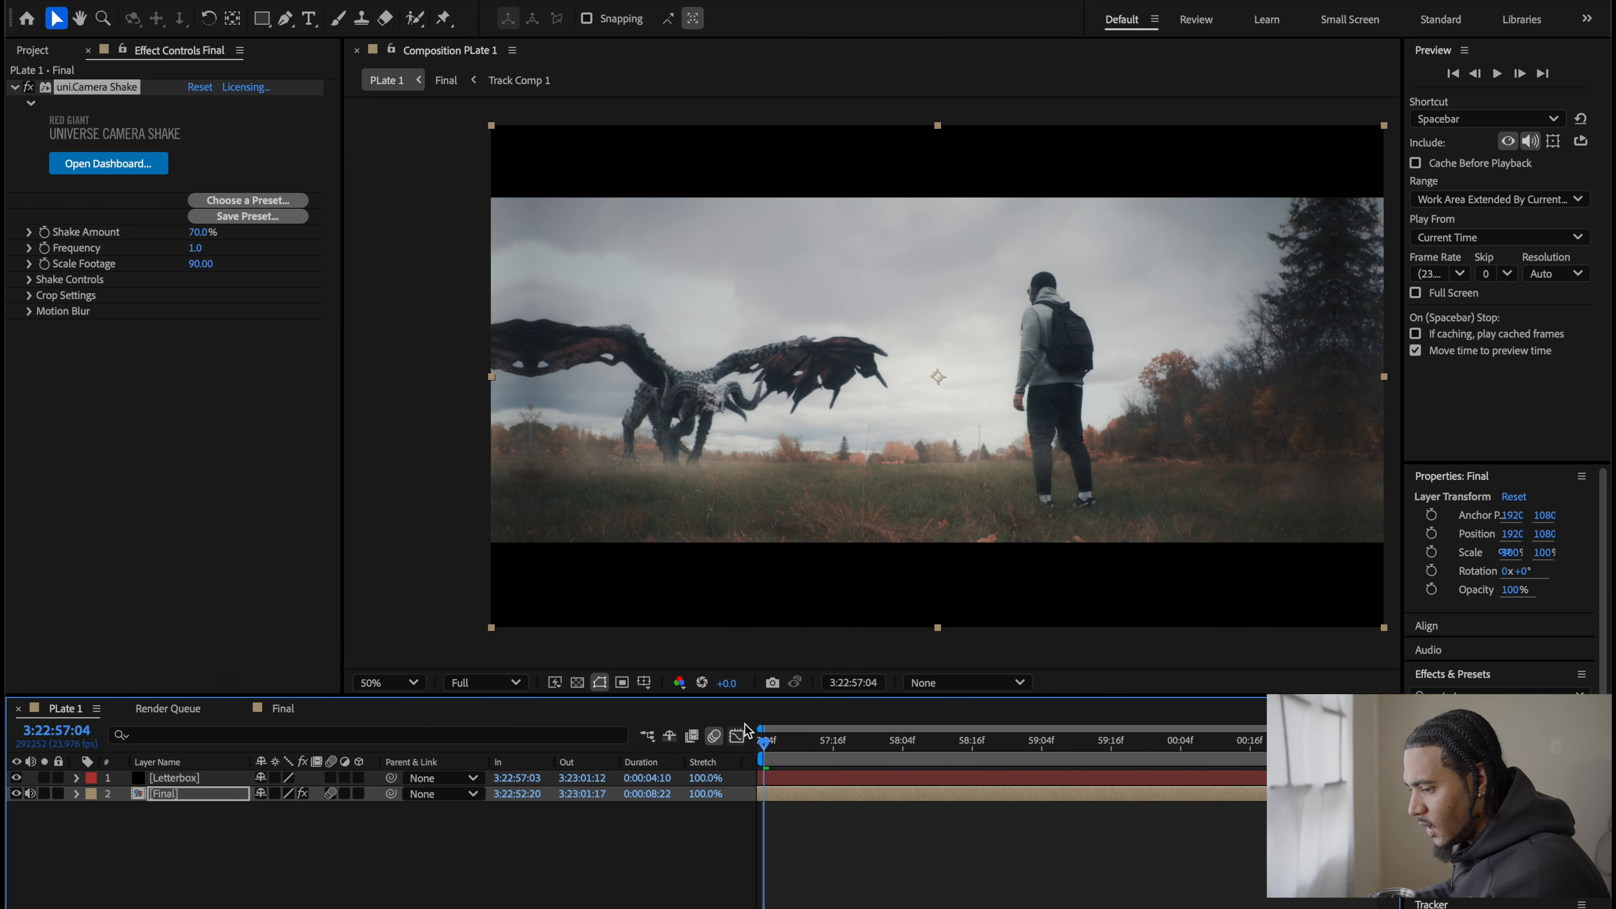
left_click(805, 399)
key("grave")
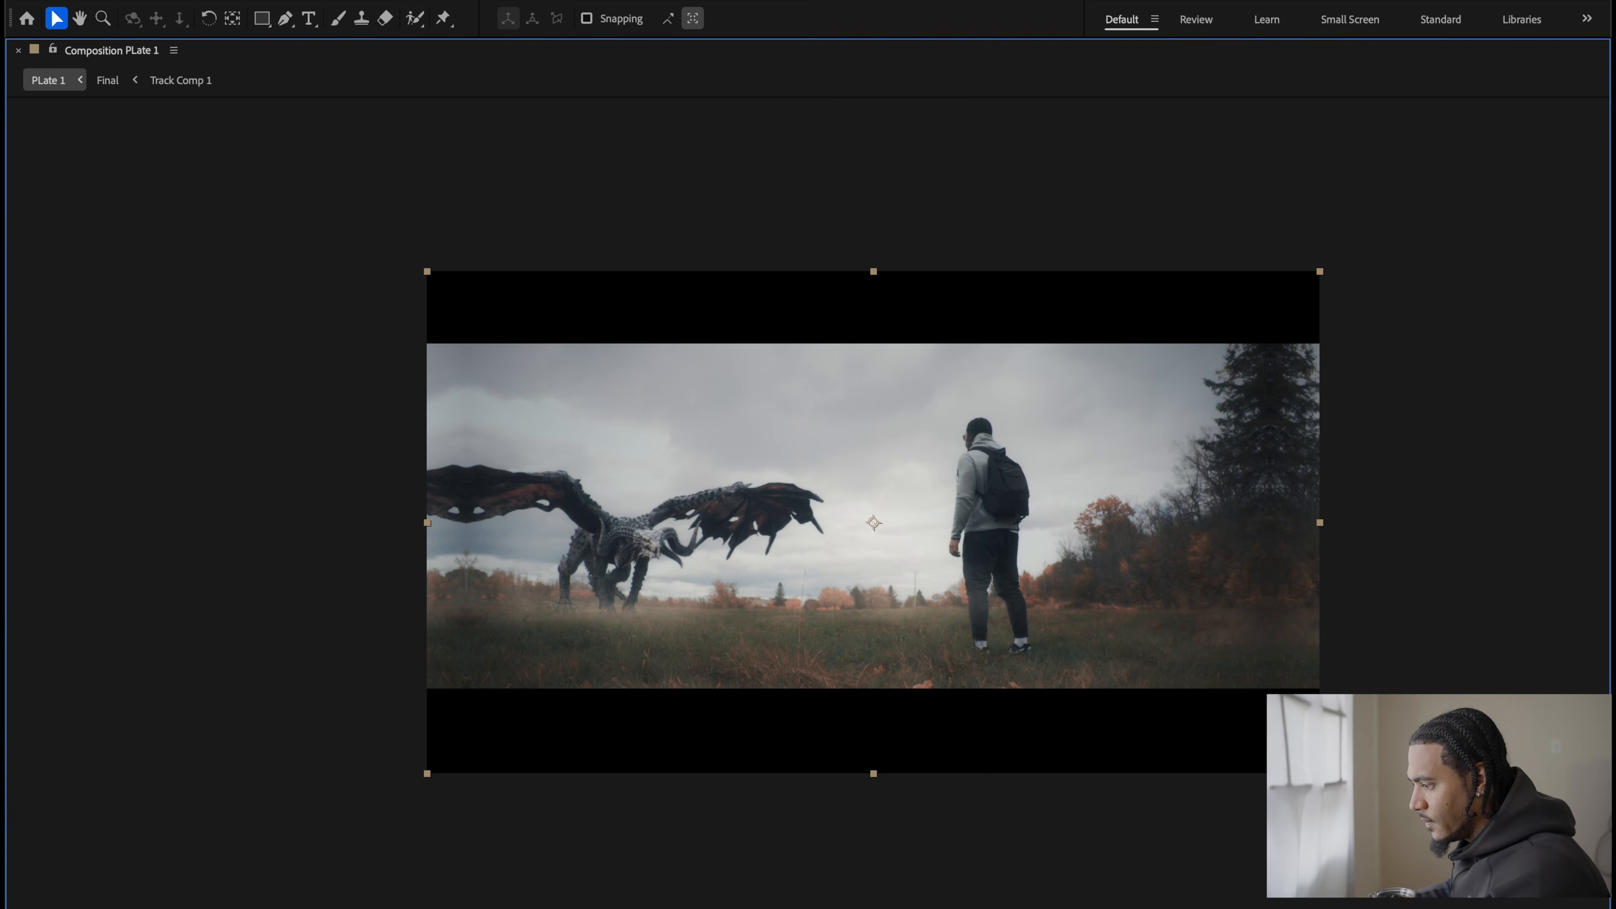
left_click(47, 899)
left_click(89, 627)
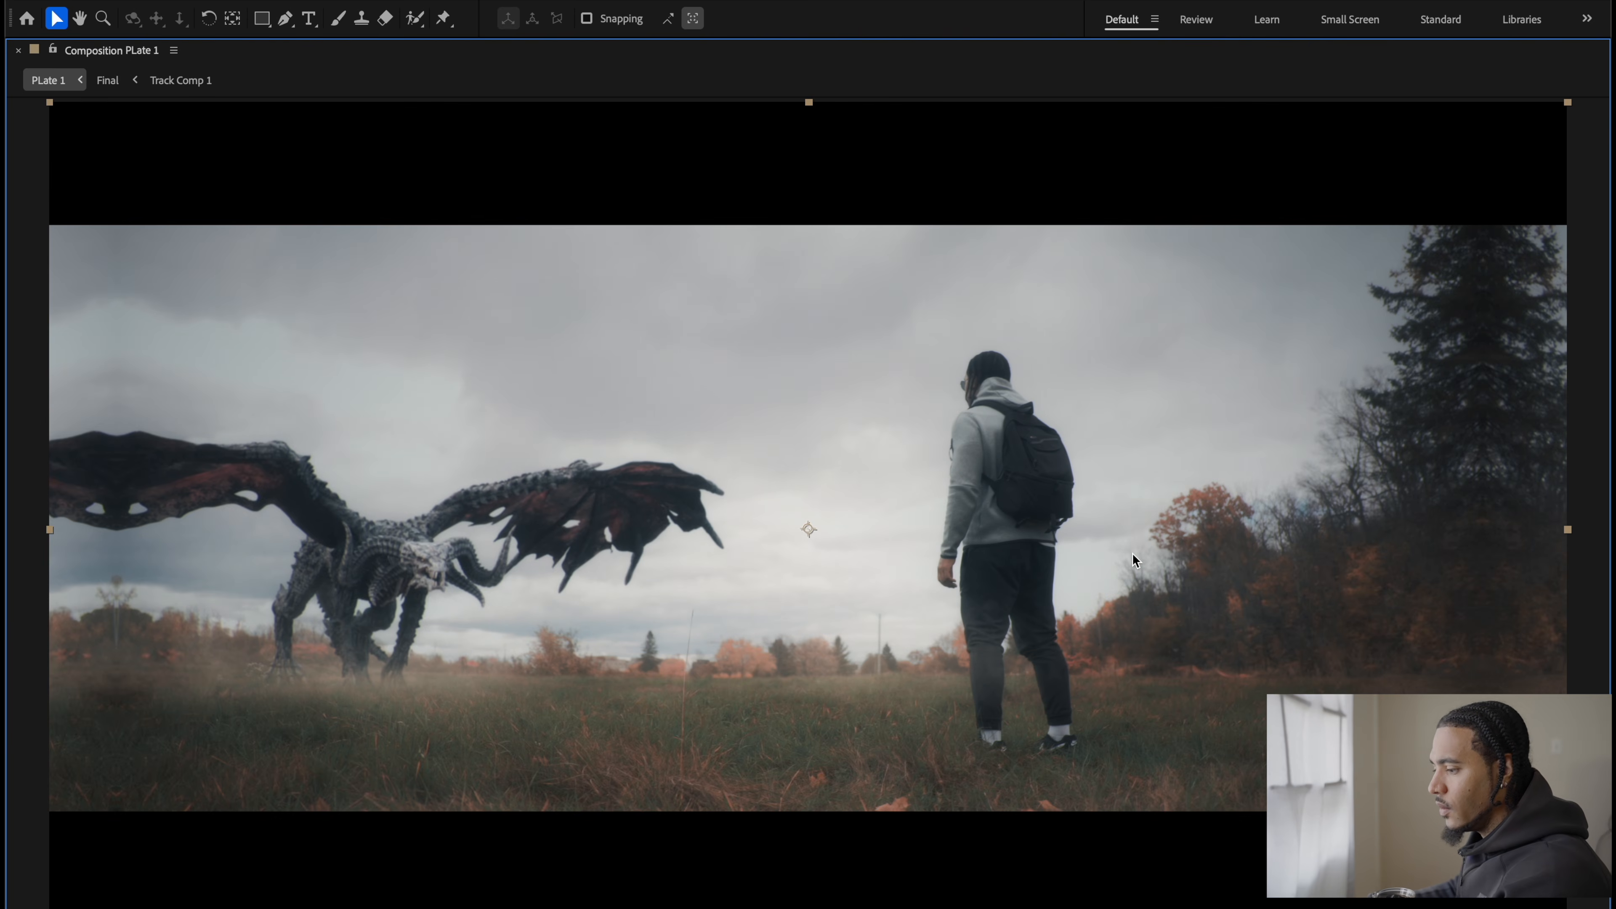
Step: Restore the normal panel layout and set the composition preview resolution to Full
key("grave")
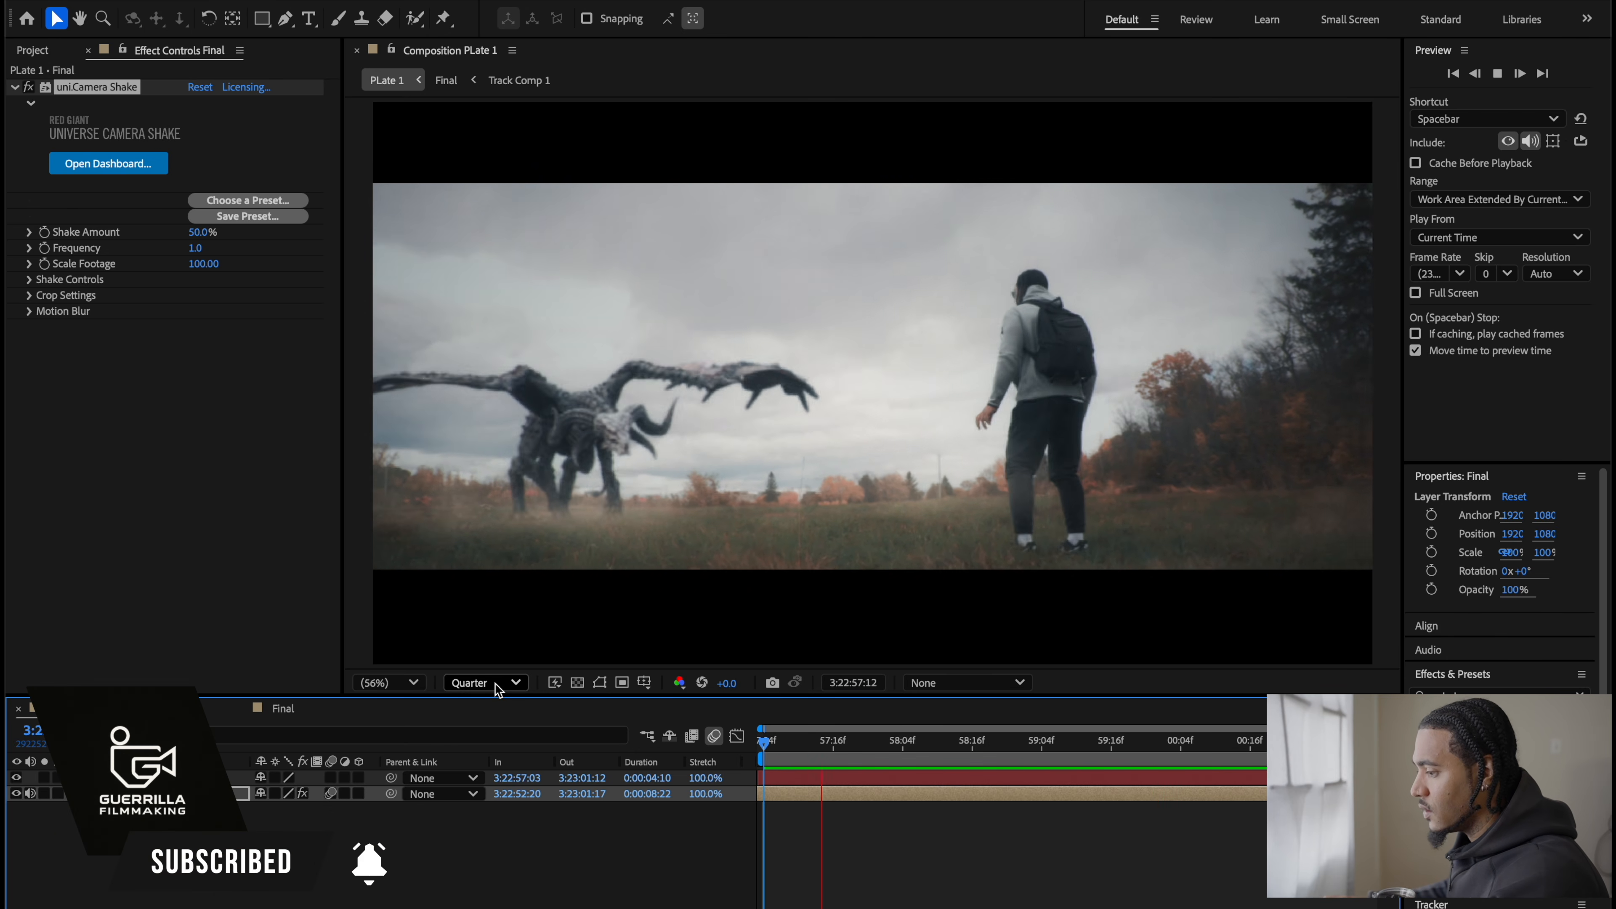
left_click(495, 683)
left_click(512, 740)
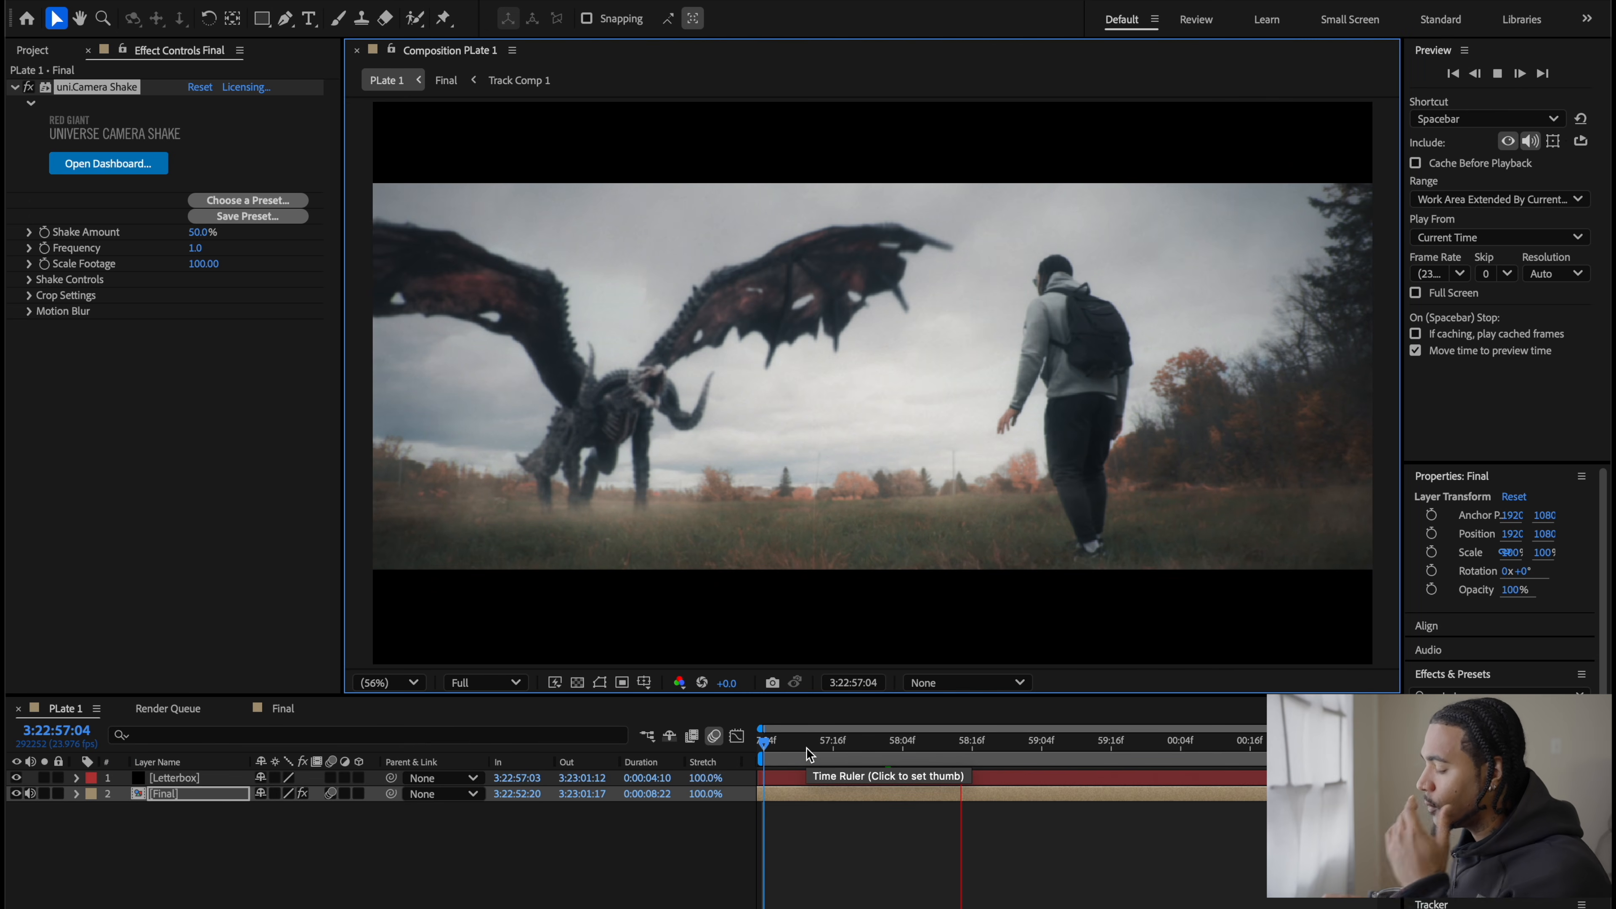